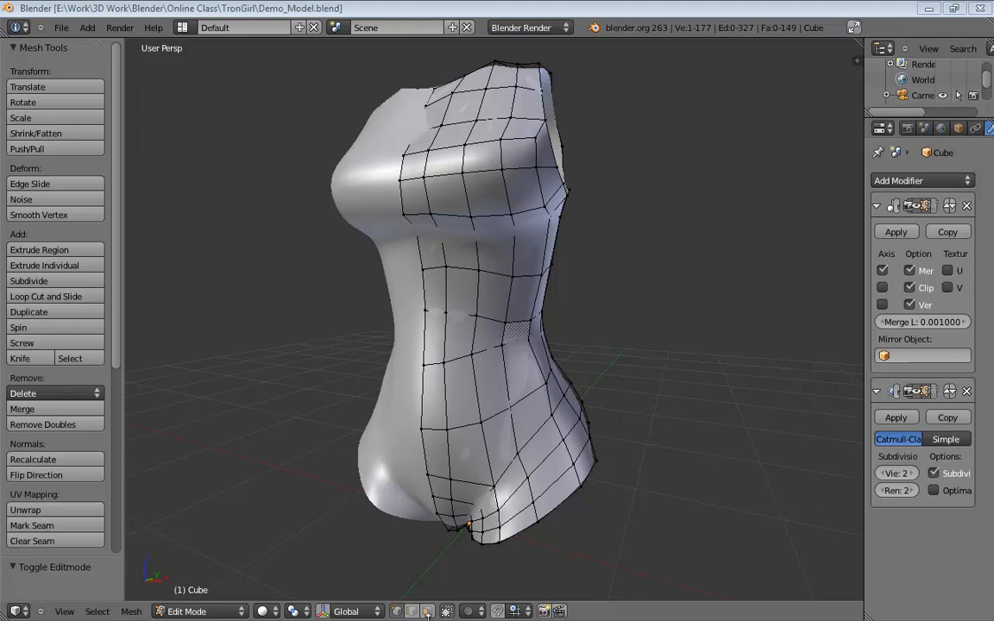
Inspect the torso mesh from several angles and bring the reference drawing's arm and hand into front orthographic view.
middle_click_drag(672, 299, 607, 324)
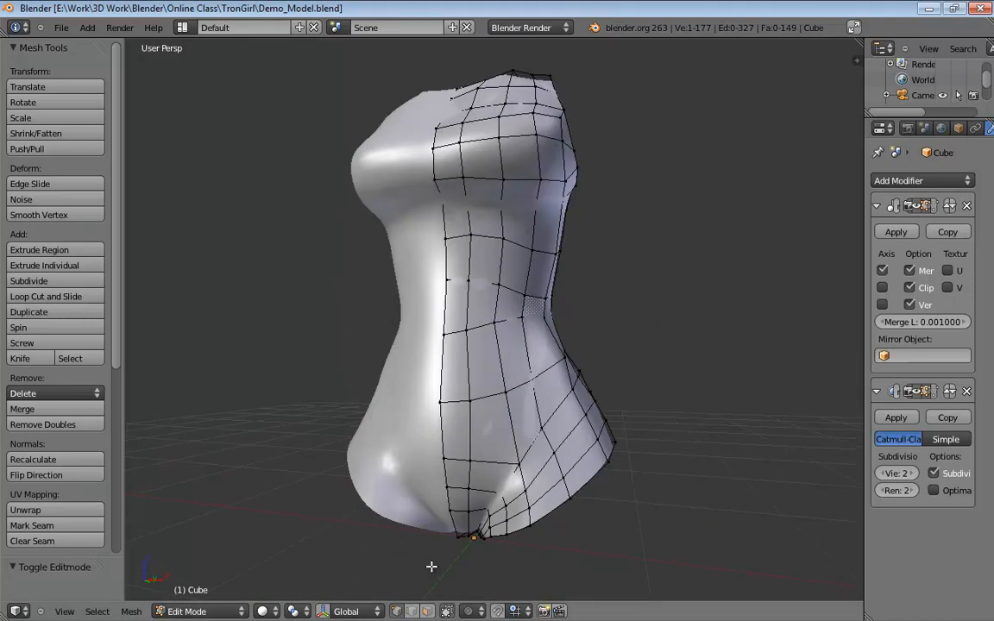
middle_click_drag(665, 454, 621, 445)
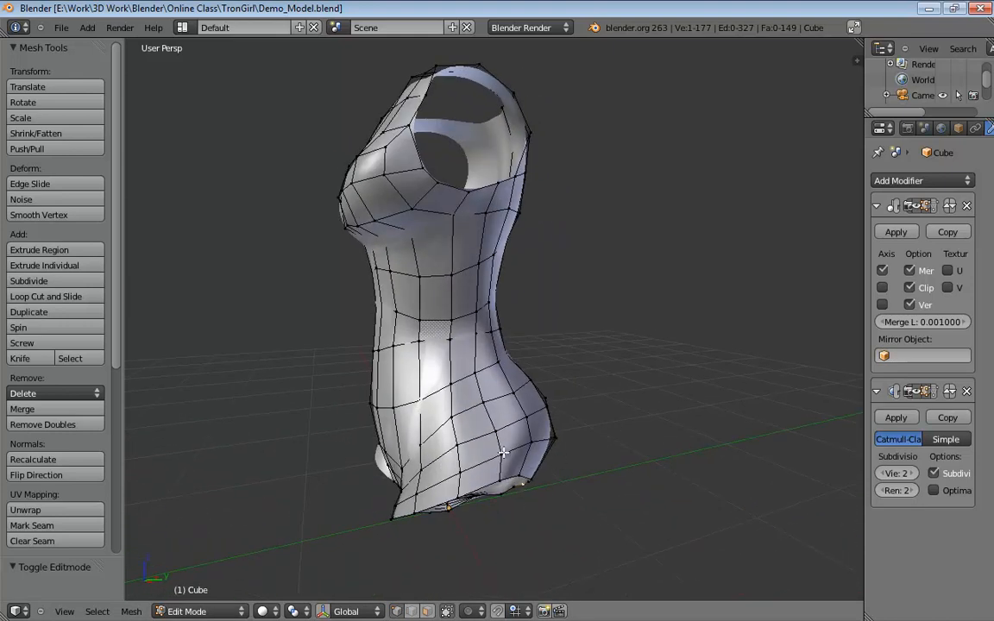
middle_click_drag(411, 540, 458, 542)
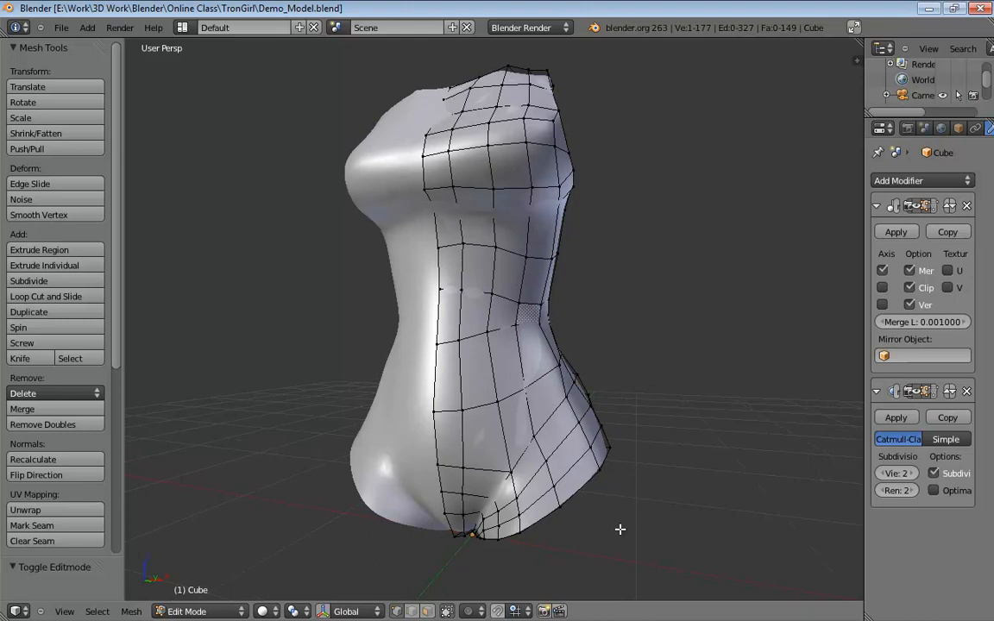
middle_click_drag(638, 278, 528, 371)
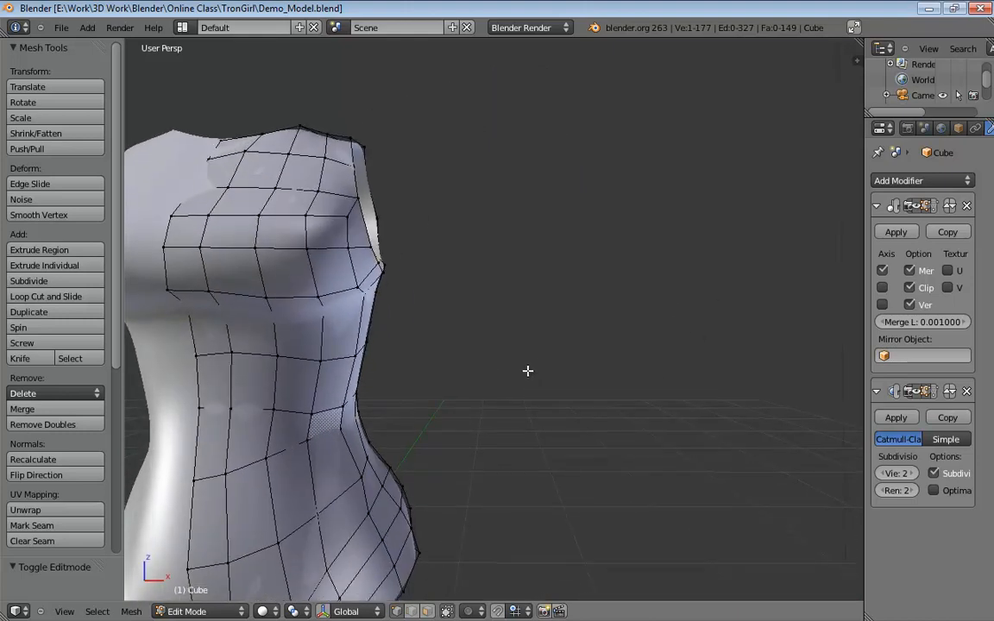
key("space")
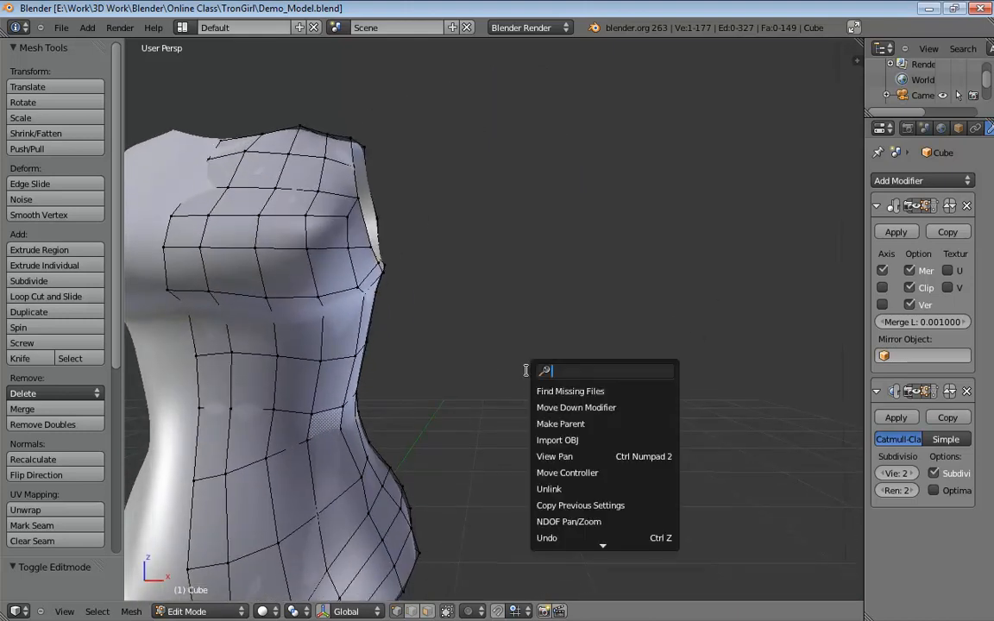
middle_click_drag(525, 370, 539, 322)
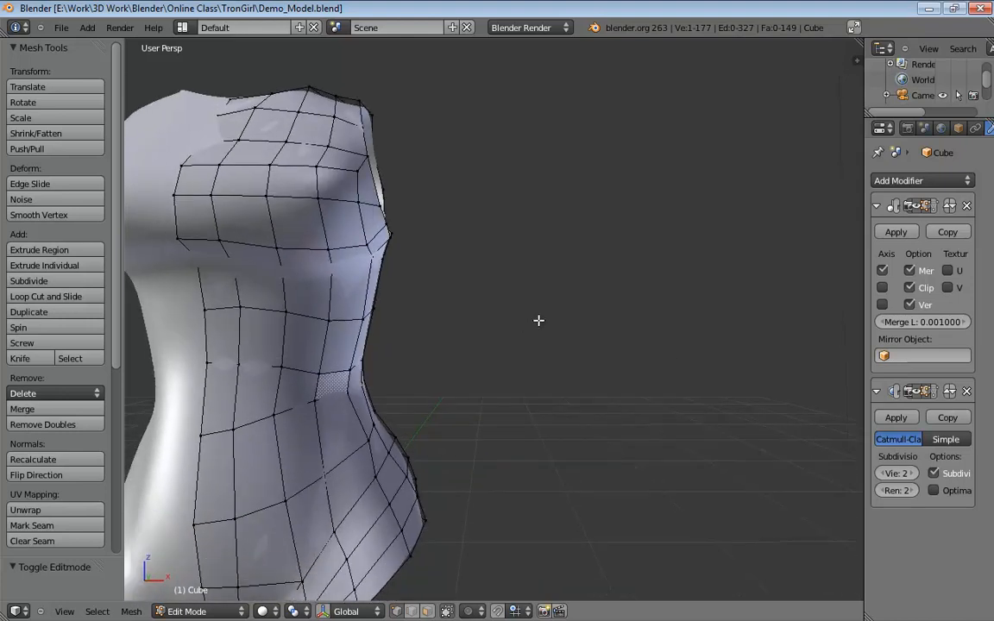
key("KP_5")
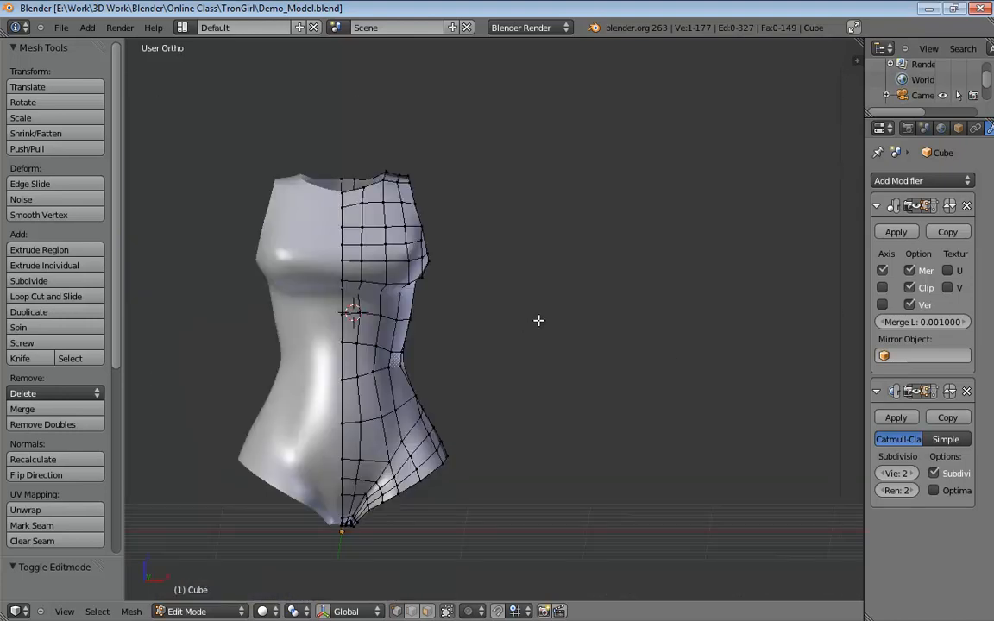
key("KP_4")
key("KP_3")
key("KP_1")
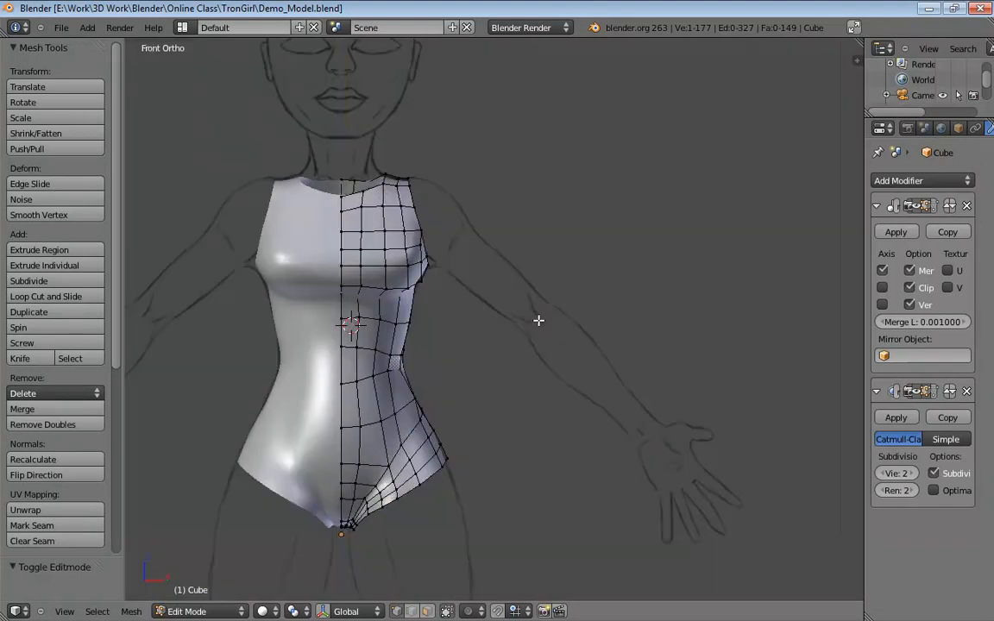
middle_click_drag(603, 366, 484, 317, "shift")
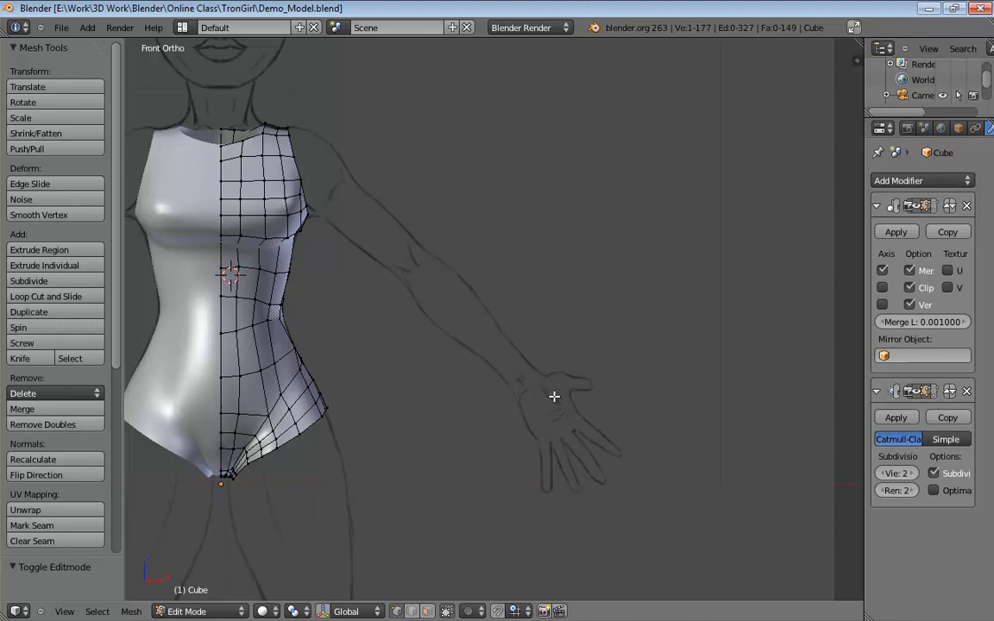
middle_click_drag(632, 453, 568, 439, "shift")
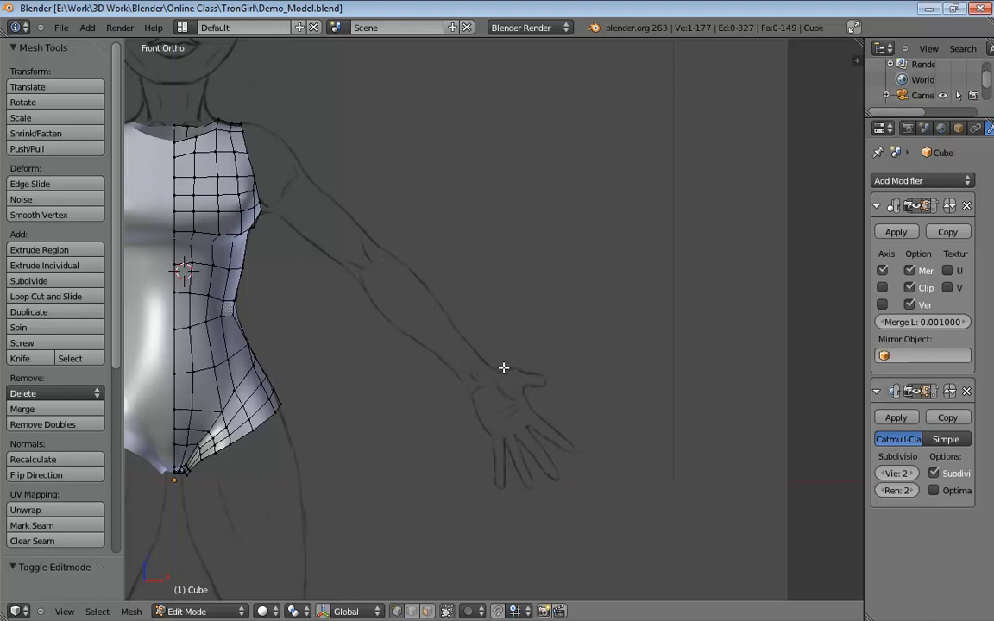
left_click(89, 28)
mouse_move(95, 51)
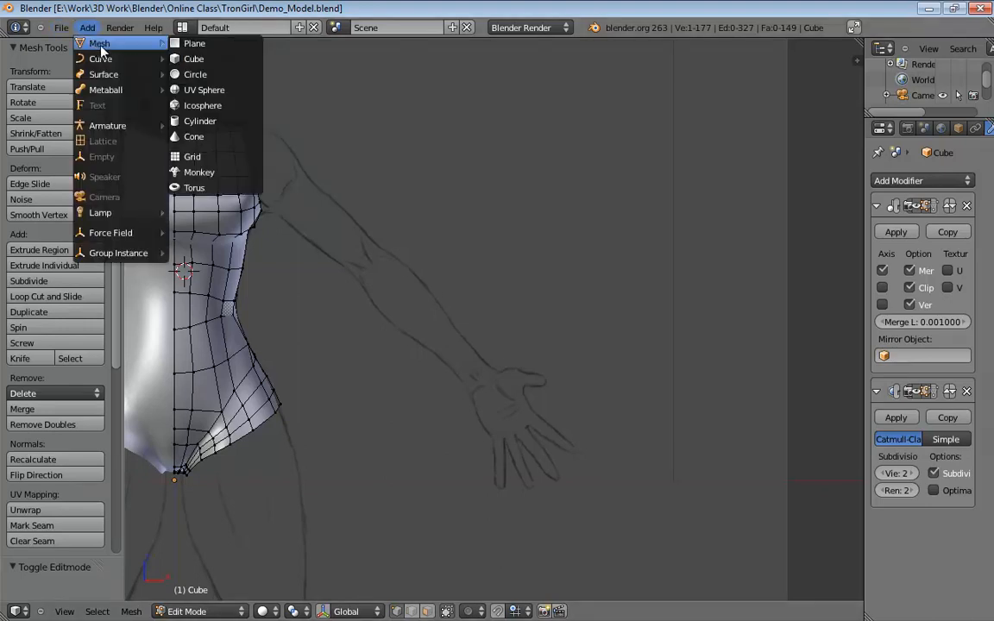
left_click(200, 60)
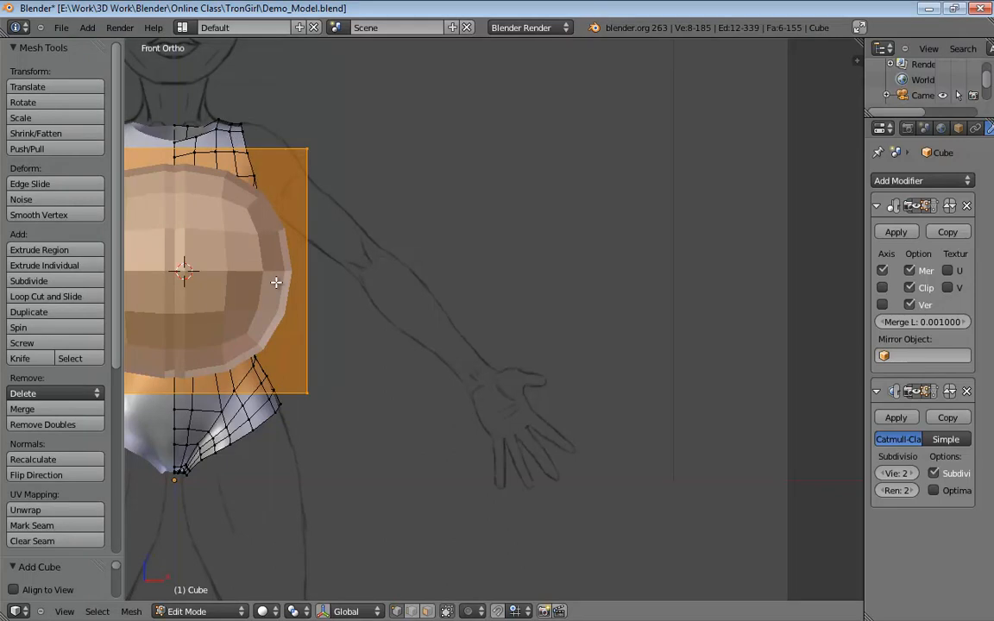
key("g")
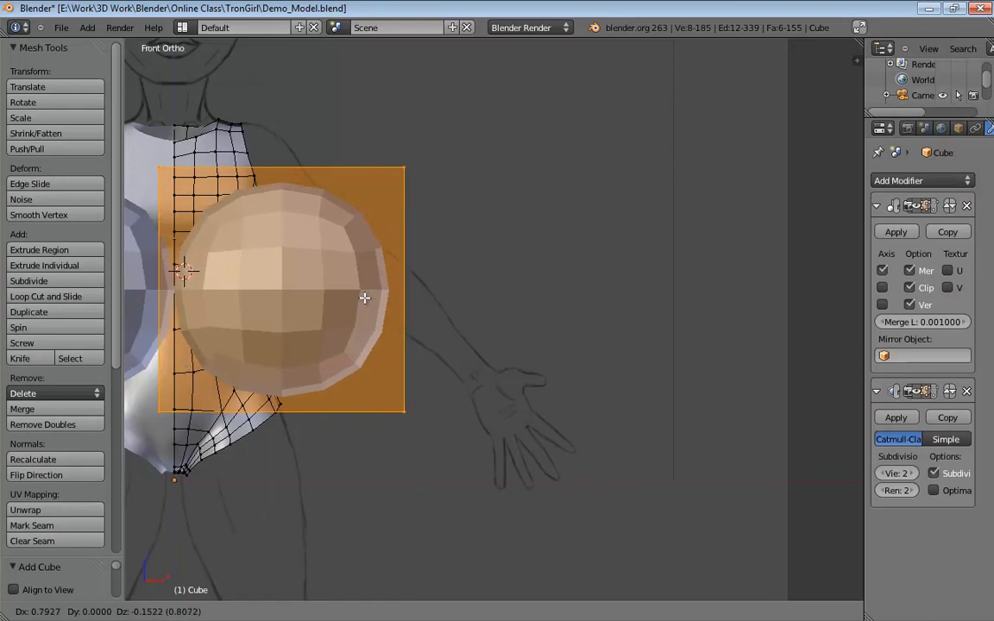
right_click(362, 298)
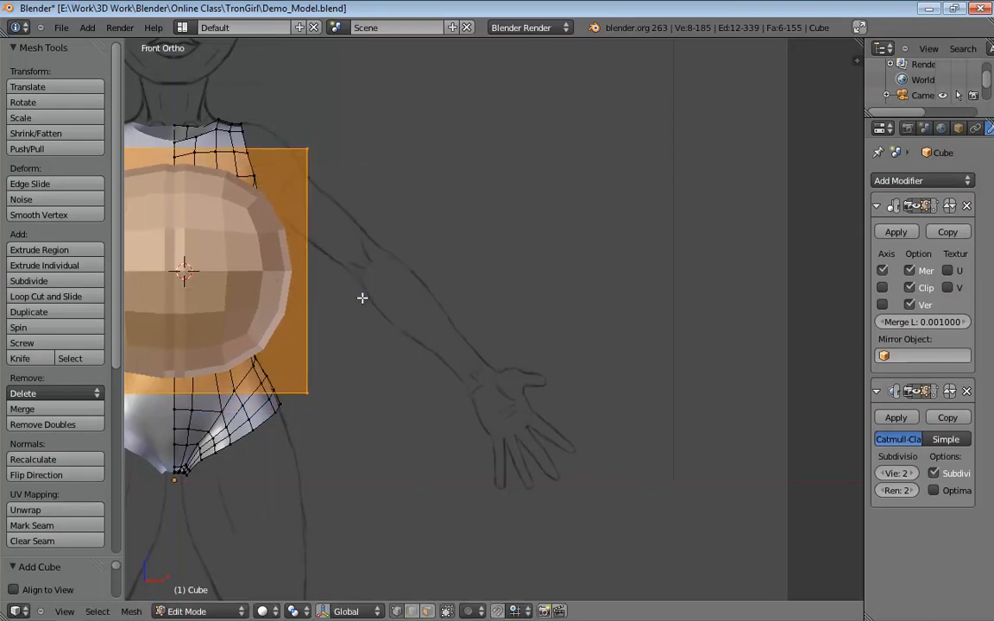
key("ctrl+z")
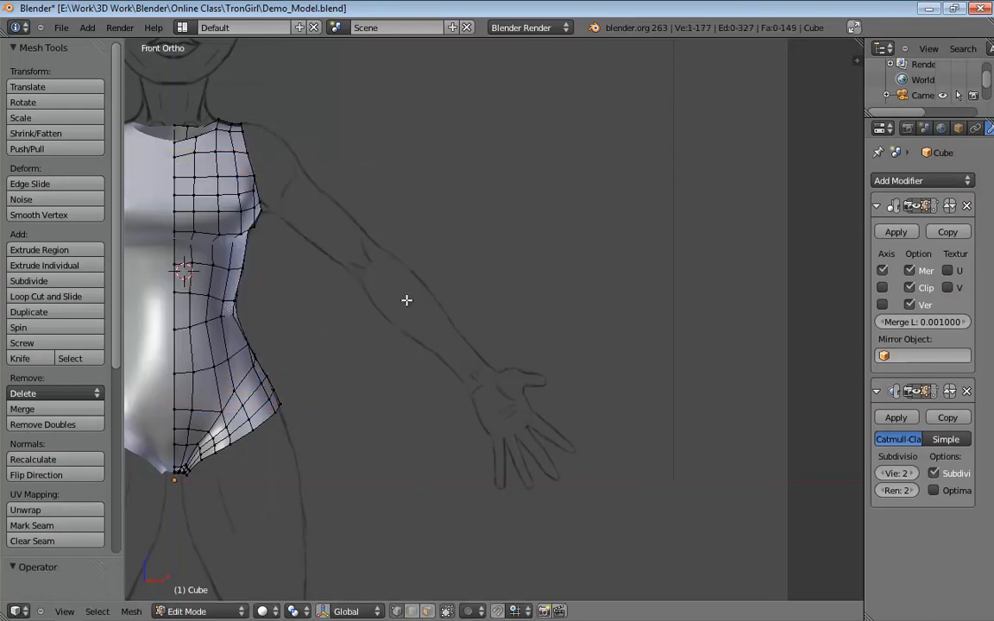
With the Mirror modifier's clipping disabled, add a cube to the mesh and move it over the reference hand, about 2.66 in X and -1.13 in Z.
left_click(911, 289)
left_click(88, 28)
mouse_move(94, 48)
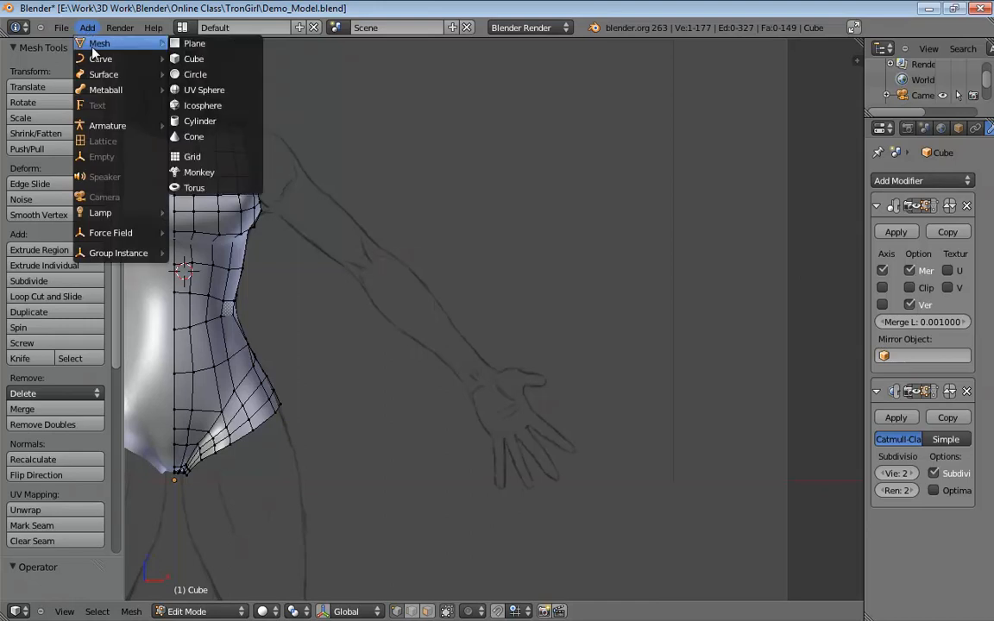
left_click(194, 58)
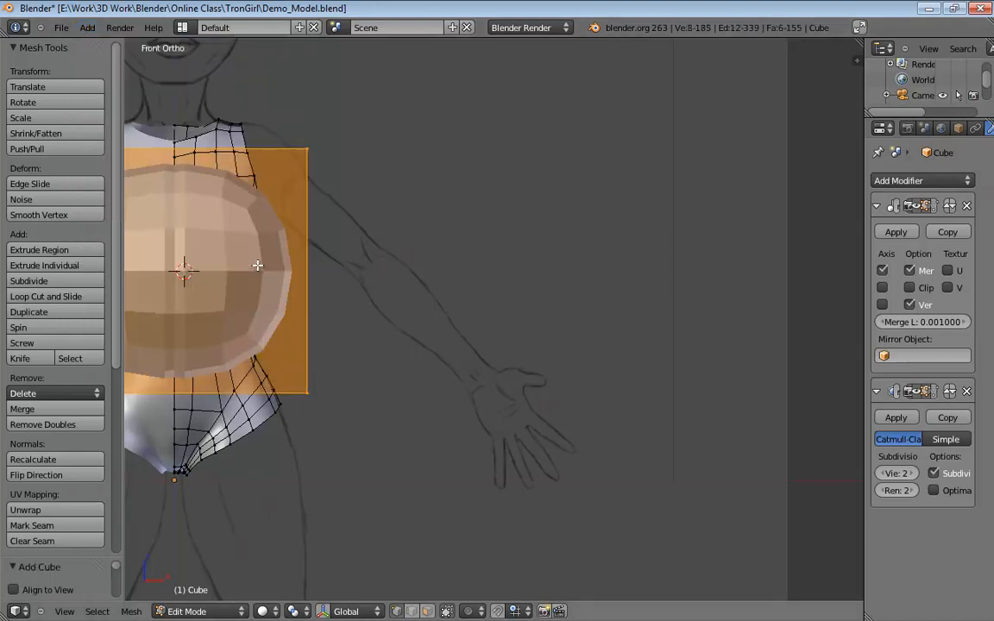
key("g")
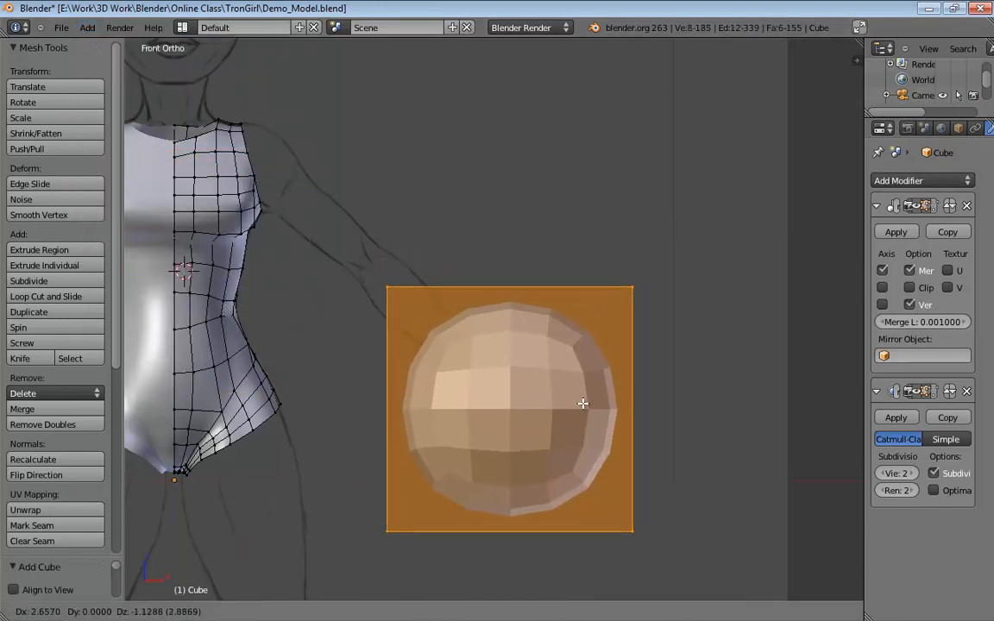
left_click(582, 403)
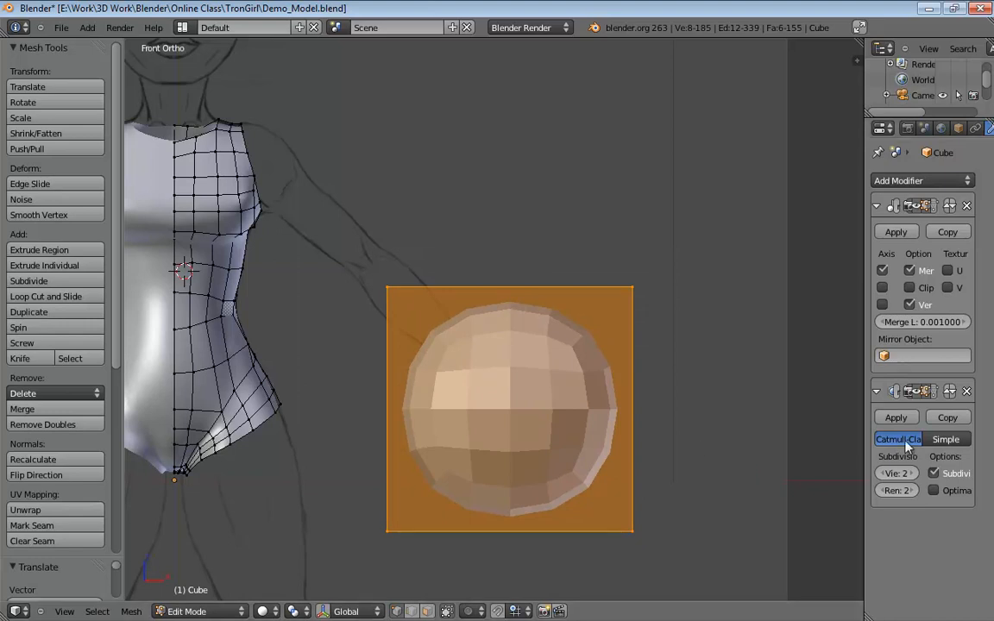
Turn off the subdivision modifier's effect in Edit Mode and show the mesh in wireframe over the reference hand.
left_click(918, 395)
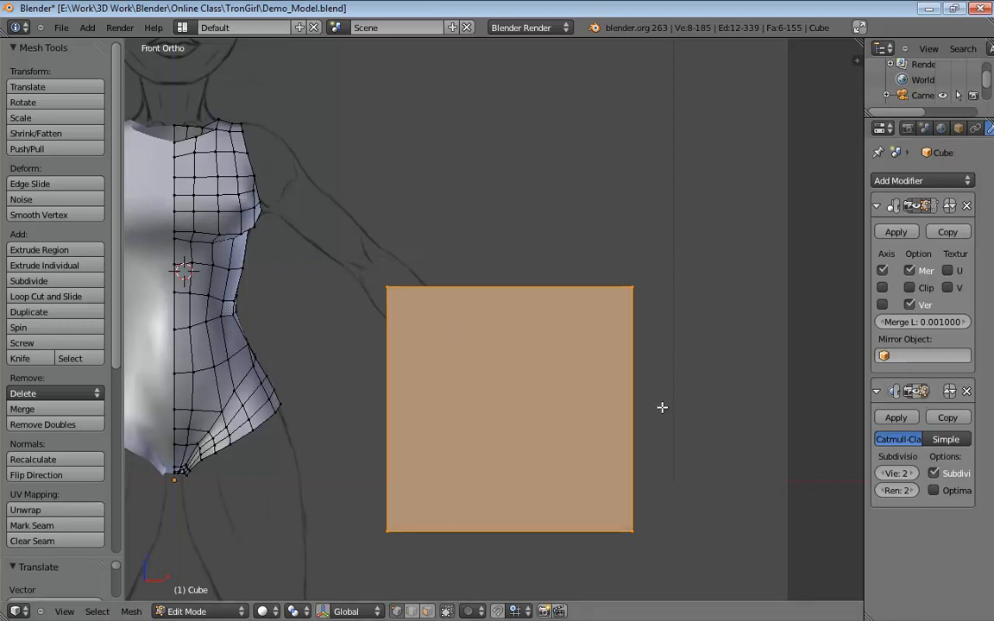
key("z")
scroll(690, 363, "up", 3)
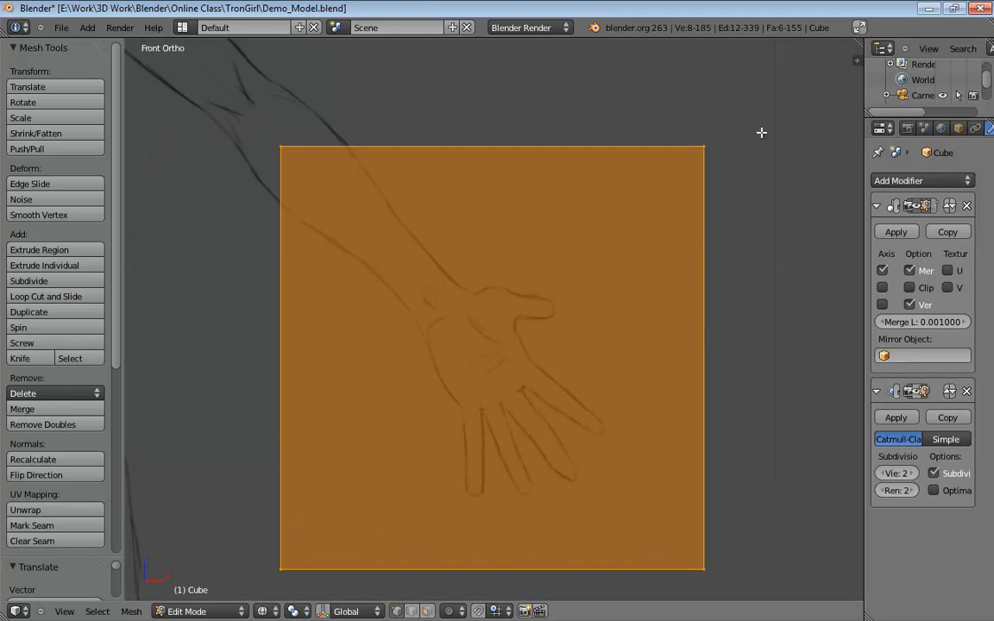
Scale the cube down to the size of the reference palm and rotate it counterclockwise to match the hand's slant.
key("s")
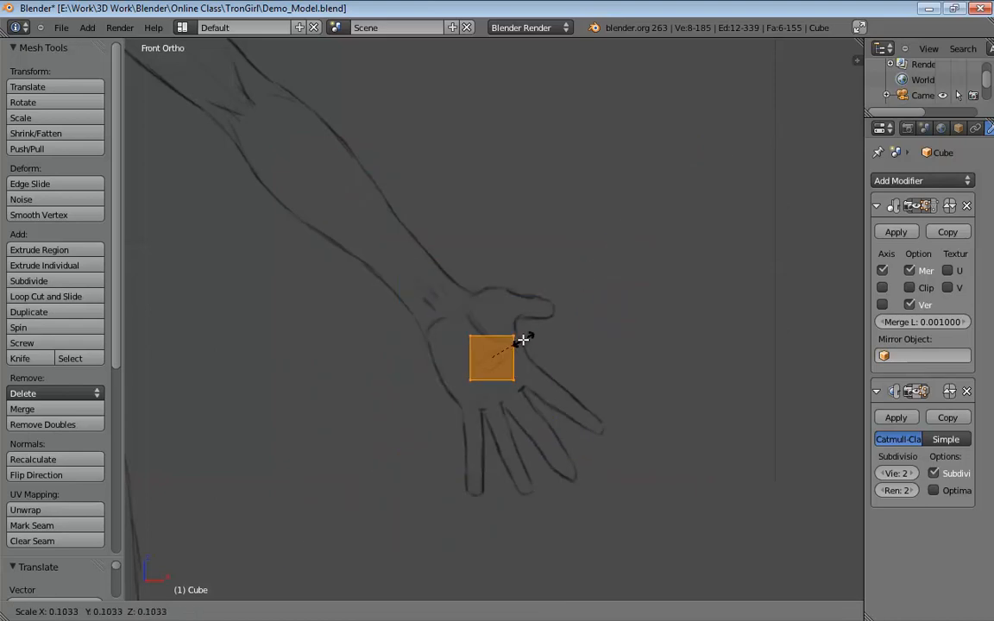
left_click(569, 325)
key("r")
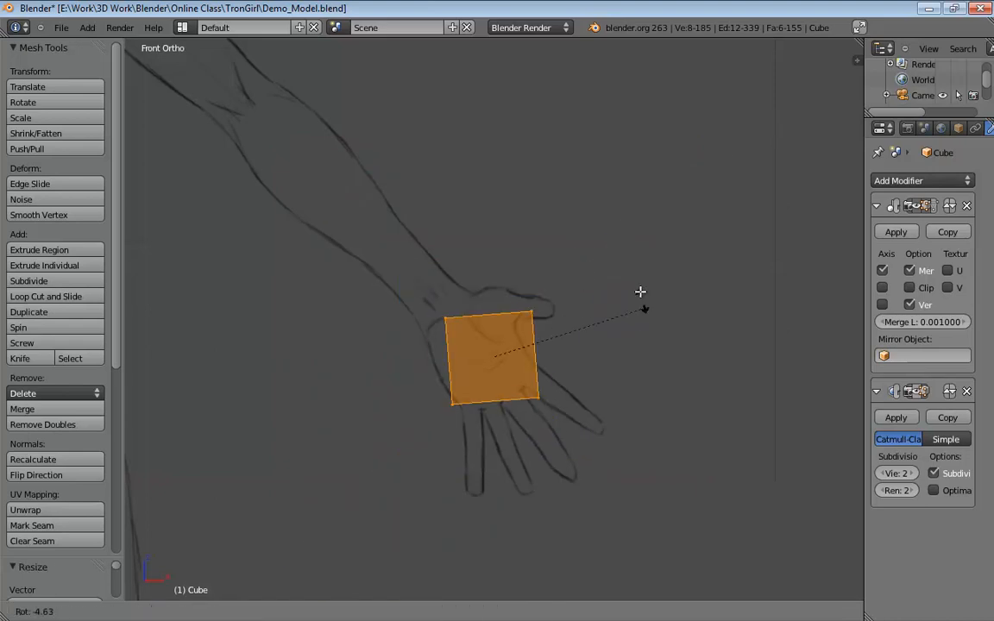
left_click(596, 257)
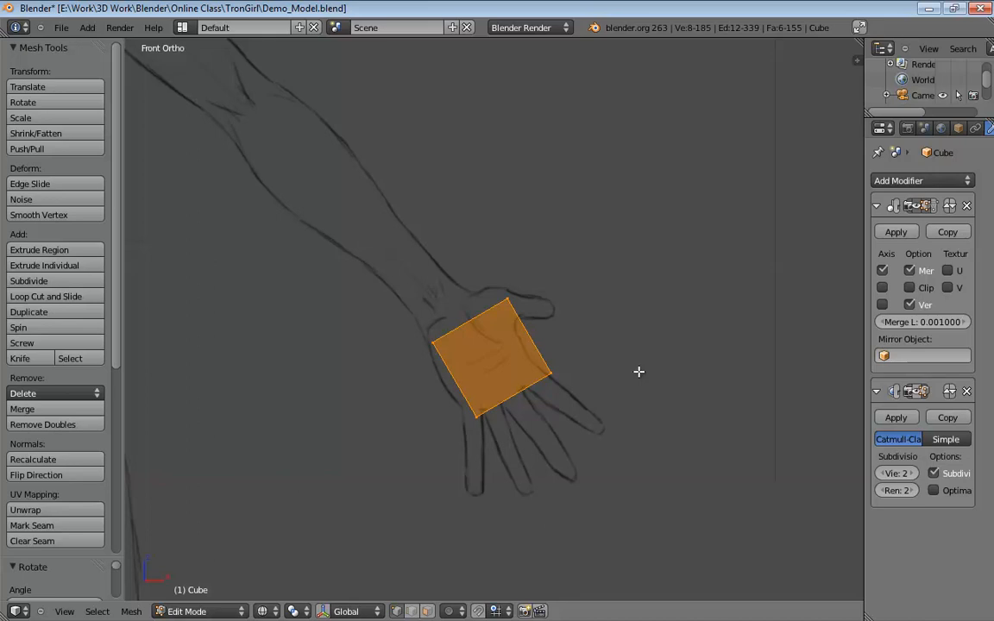
Delete five of the new cube's faces, keeping only the back face that lies parallel to the front view.
mouse_move(638, 371)
middle_mouse_down()
mouse_move(594, 362)
mouse_move(556, 372)
middle_mouse_up()
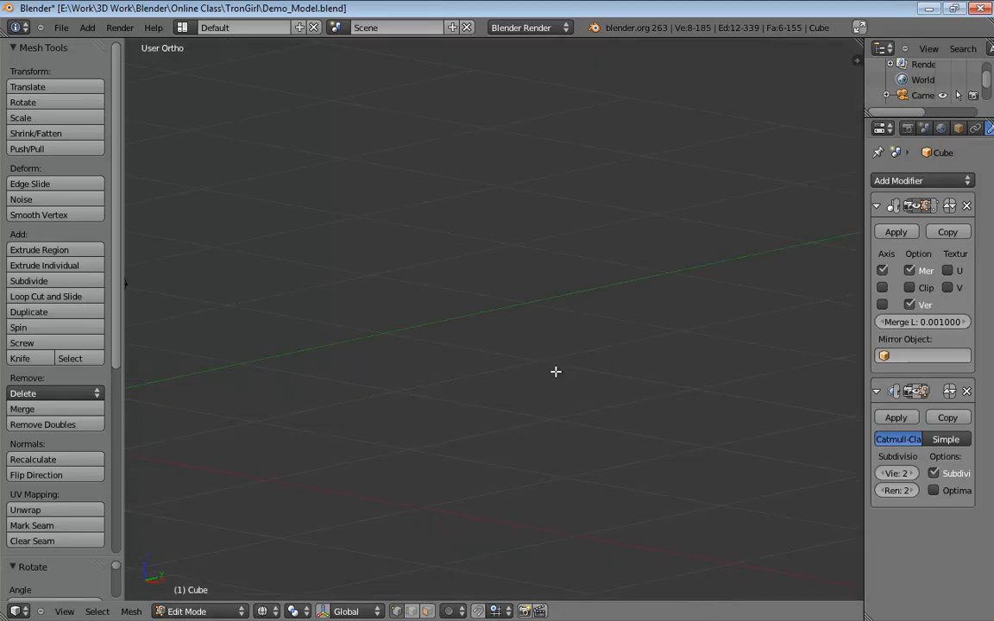
key("KP_Decimal")
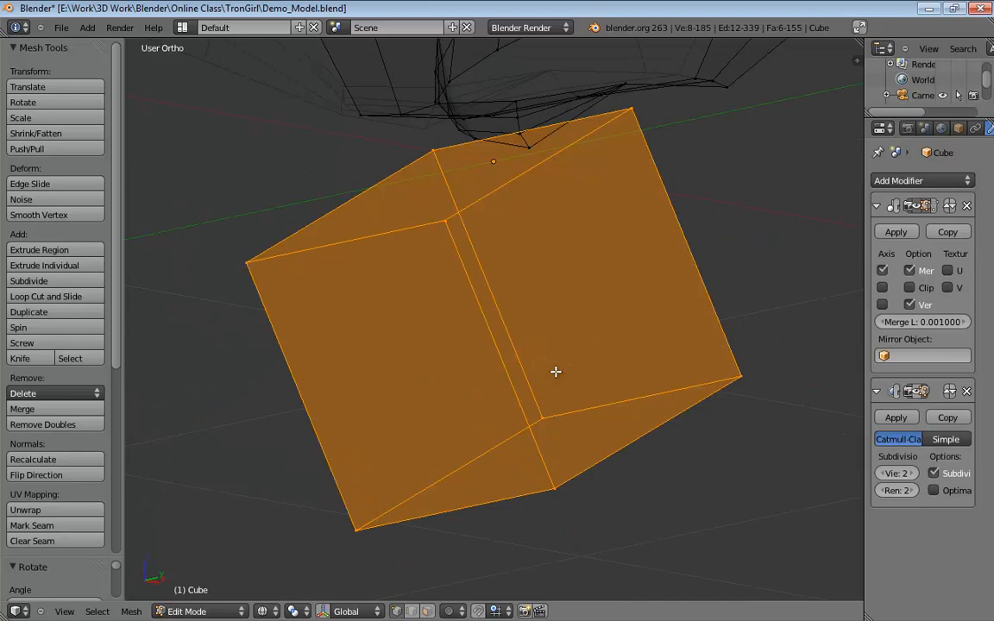
scroll(479, 369, "down", 4)
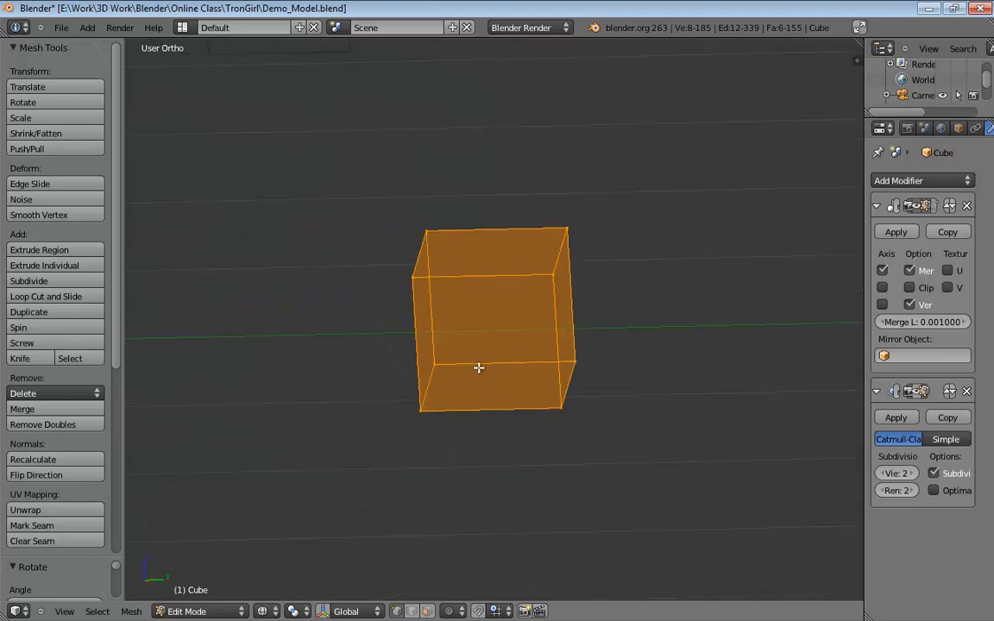
key("KP_5")
scroll(486, 393, "down", 3)
middle_click_drag(486, 393, 561, 429)
key("ctrl+Tab")
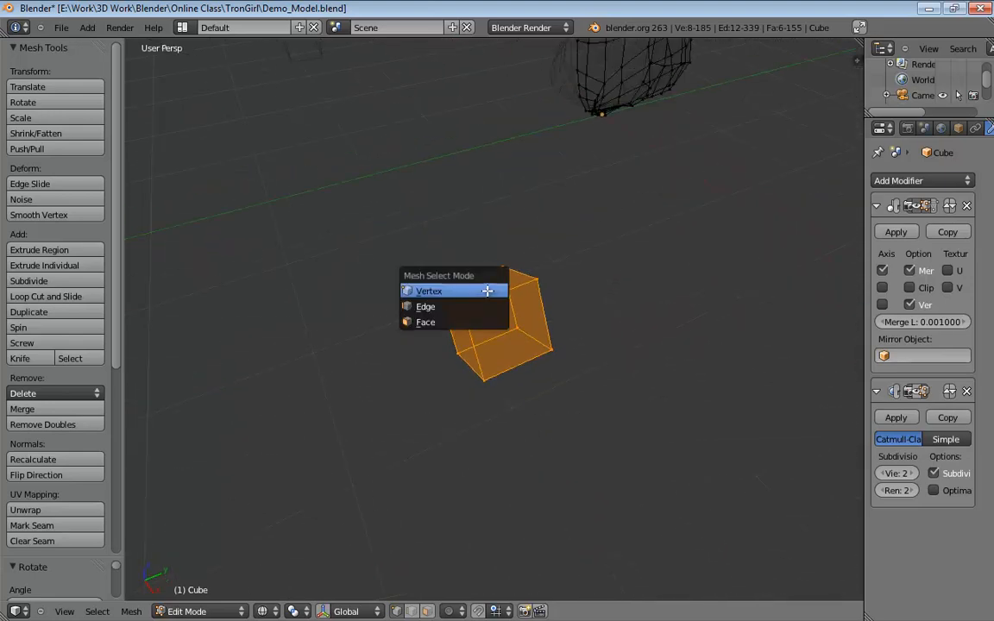
key("3")
right_click(485, 289)
right_click(461, 331, "shift")
right_click(482, 313, "shift")
right_click(503, 352, "shift")
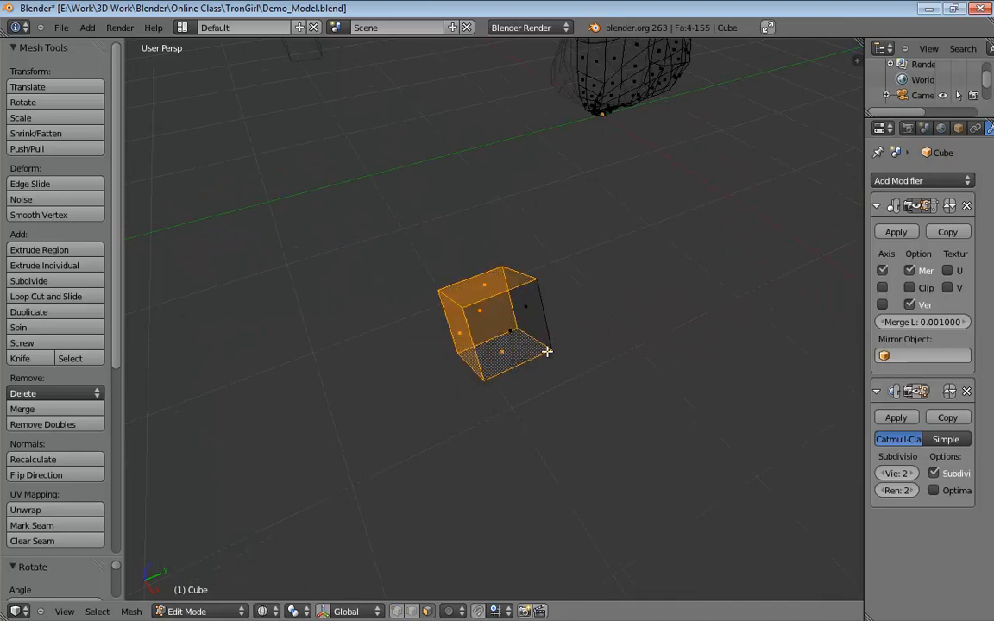
middle_click_drag(579, 324, 487, 311)
right_click(487, 326, "shift")
mouse_move(623, 323)
middle_mouse_down()
mouse_move(513, 277)
mouse_move(548, 298)
mouse_move(615, 303)
middle_mouse_up()
key("x")
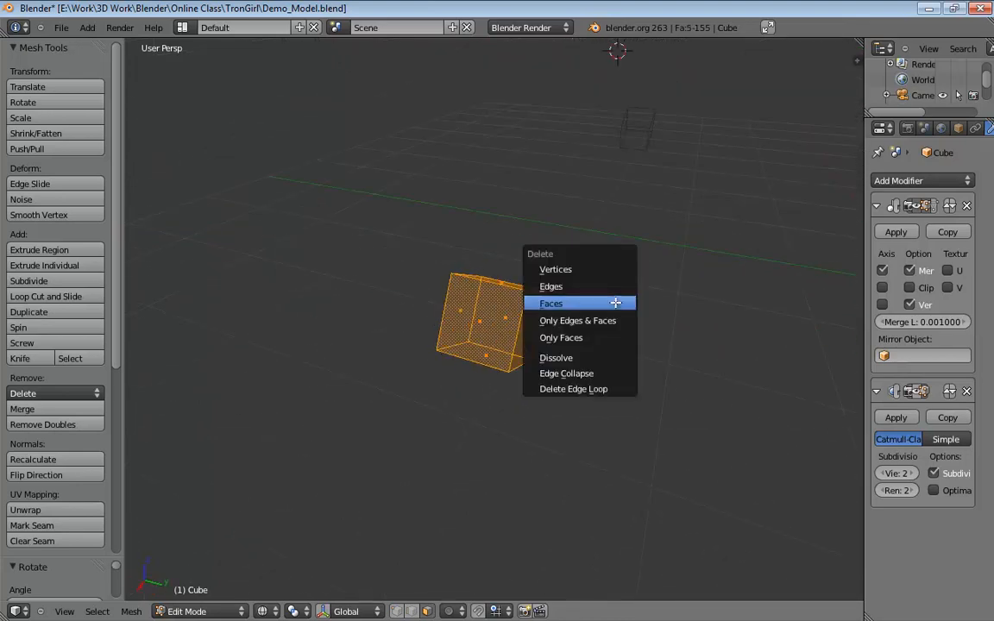
left_click(561, 303)
Select the remaining palm face and move it about 2.78 along Y onto the hand in the side reference.
middle_click_drag(561, 324, 532, 323)
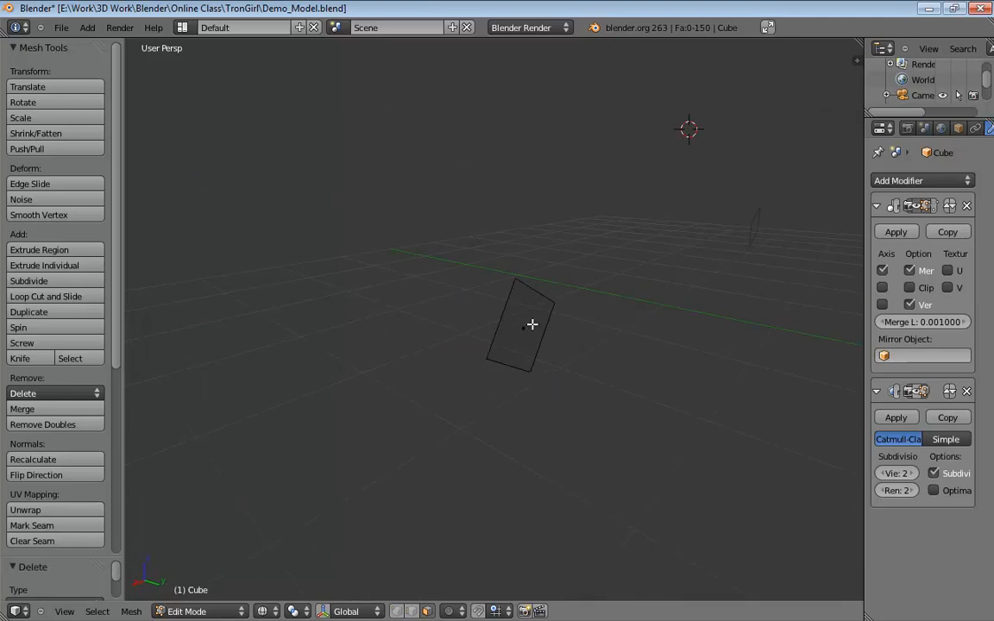
right_click(525, 325)
middle_click_drag(639, 340, 619, 331)
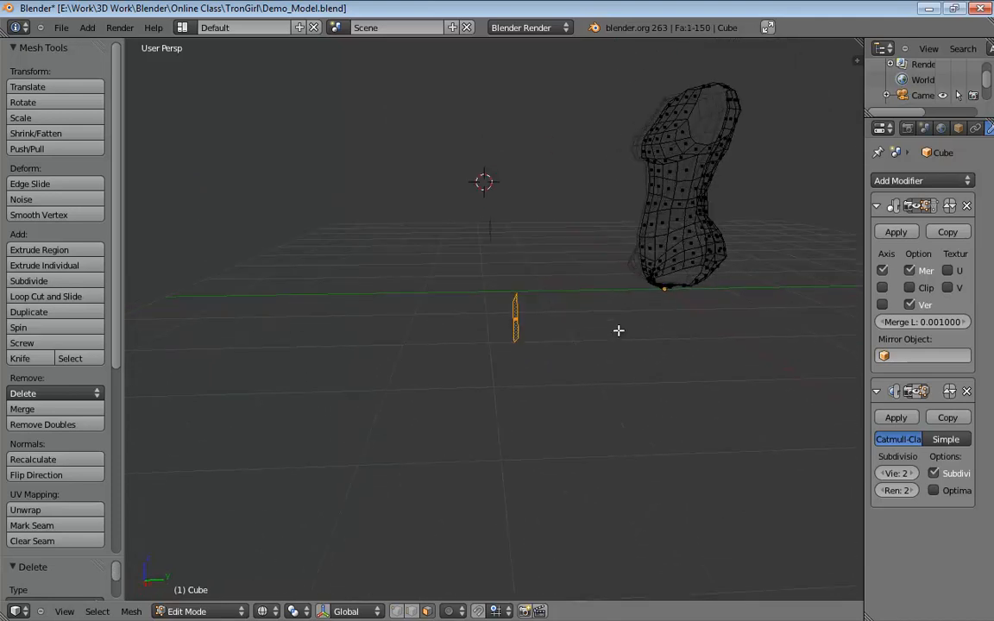
key("KP_Decimal")
middle_click_drag(537, 317, 588, 282)
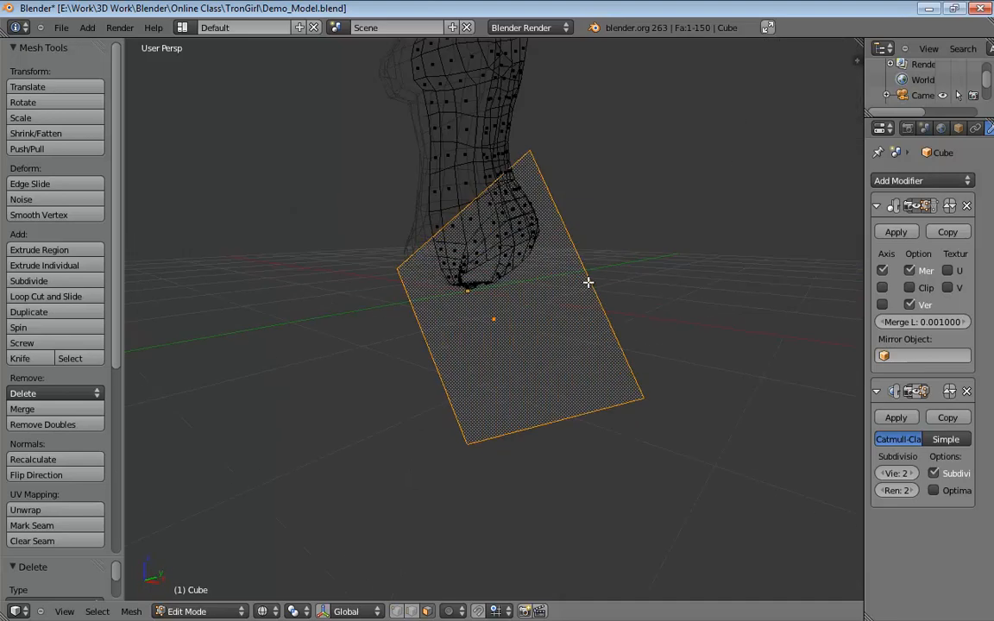
key("KP_1")
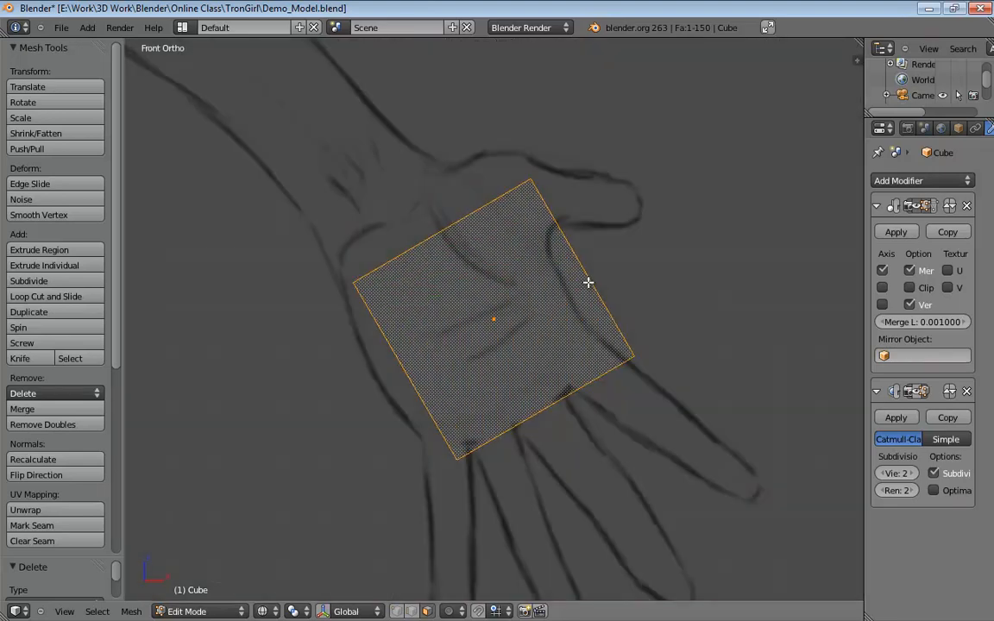
key("KP_3")
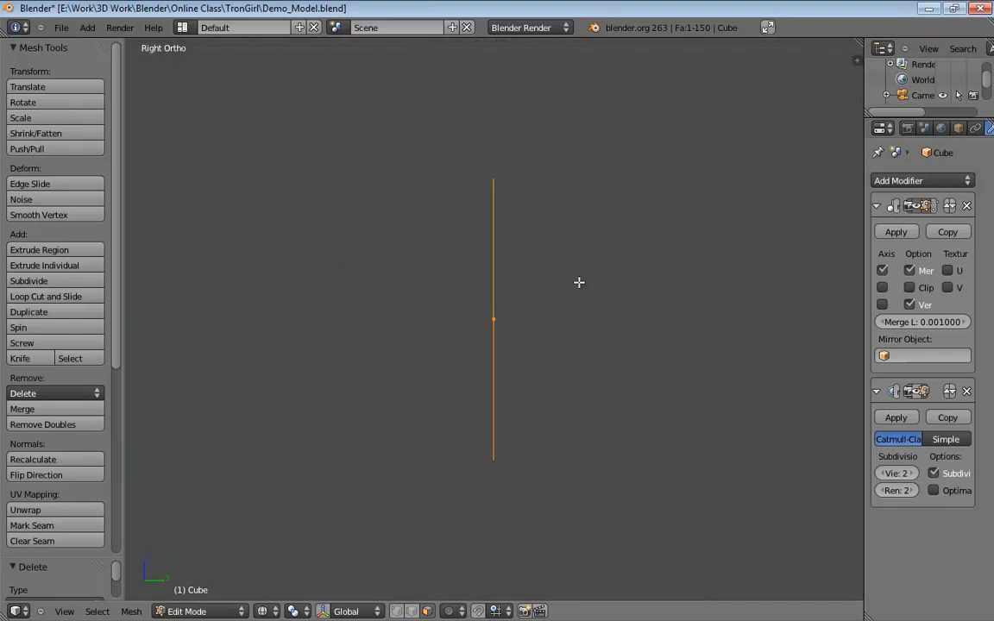
scroll(559, 393, "down", 8)
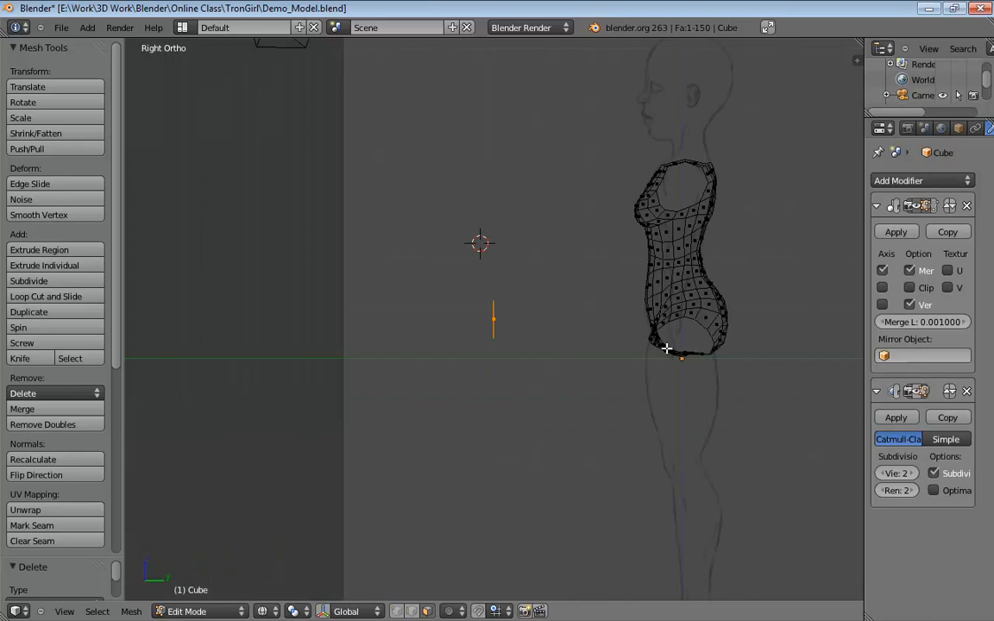
middle_click_drag(665, 349, 483, 377, "shift")
scroll(484, 377, "up", 5)
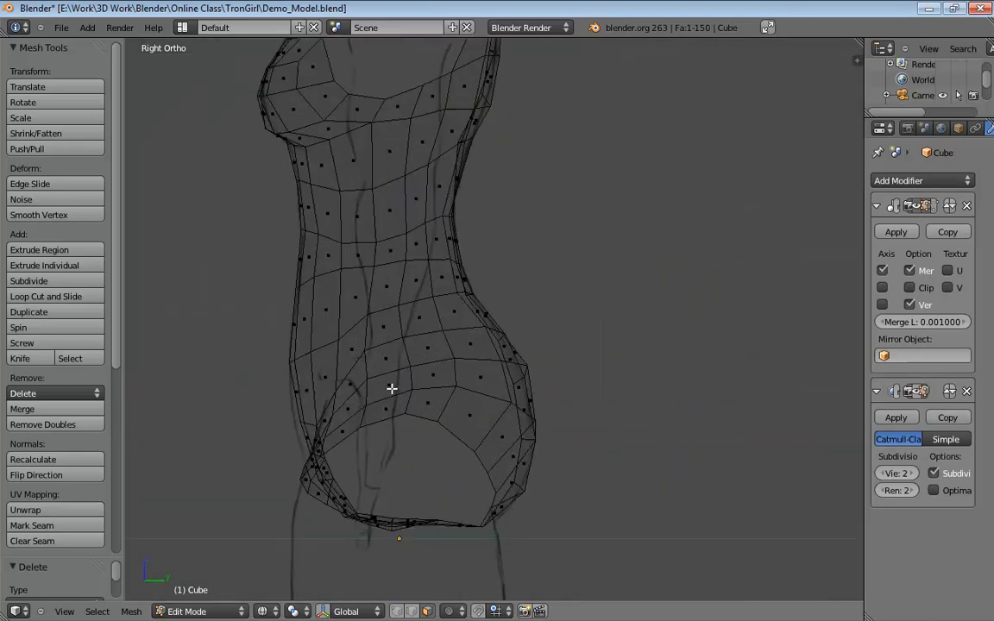
middle_click_drag(493, 421, 662, 353, "shift")
scroll(239, 388, "down", 4)
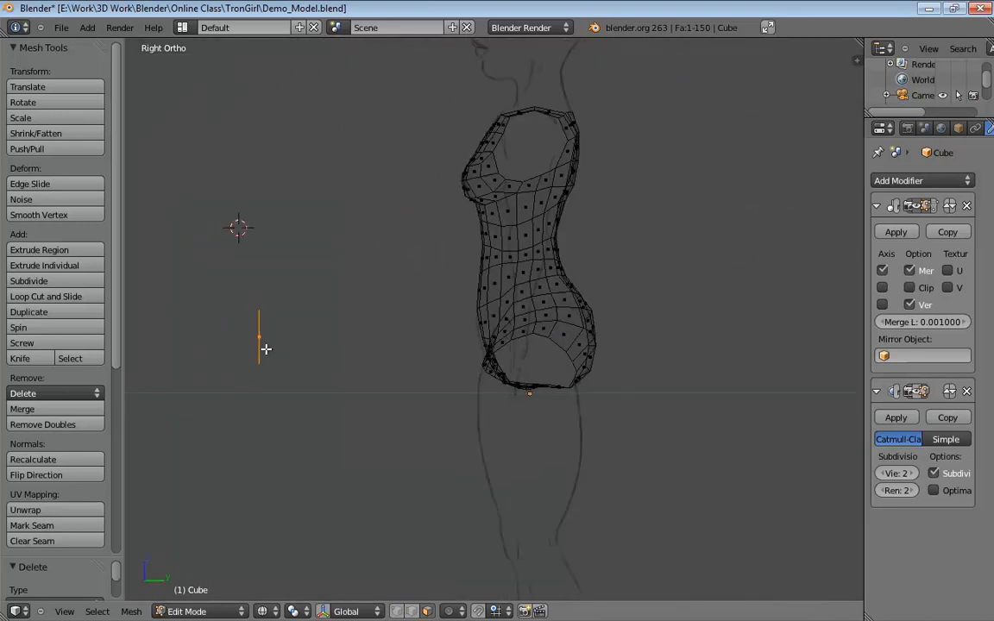
key("g")
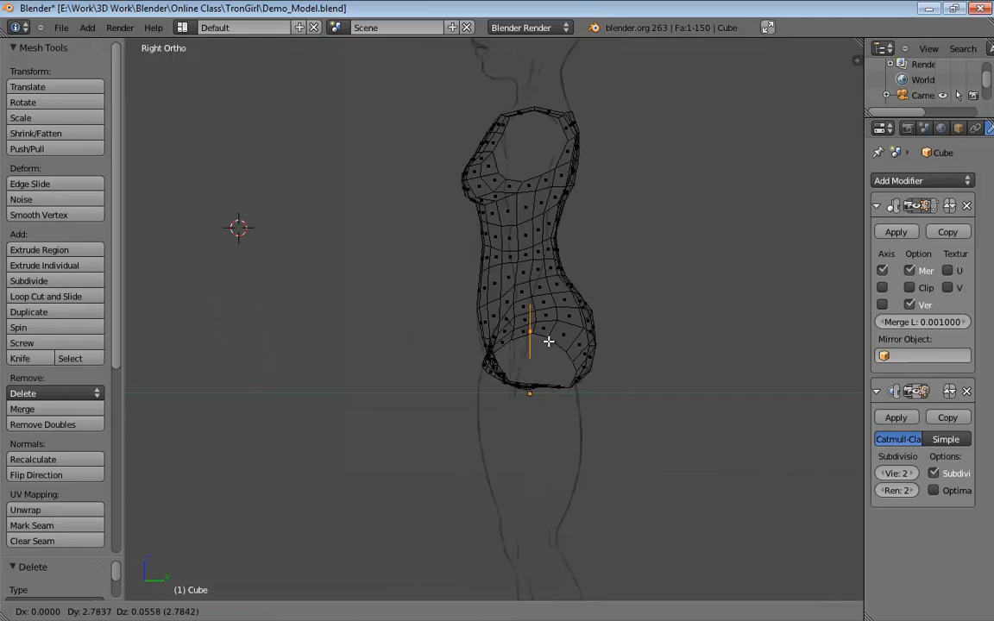
left_click(545, 340)
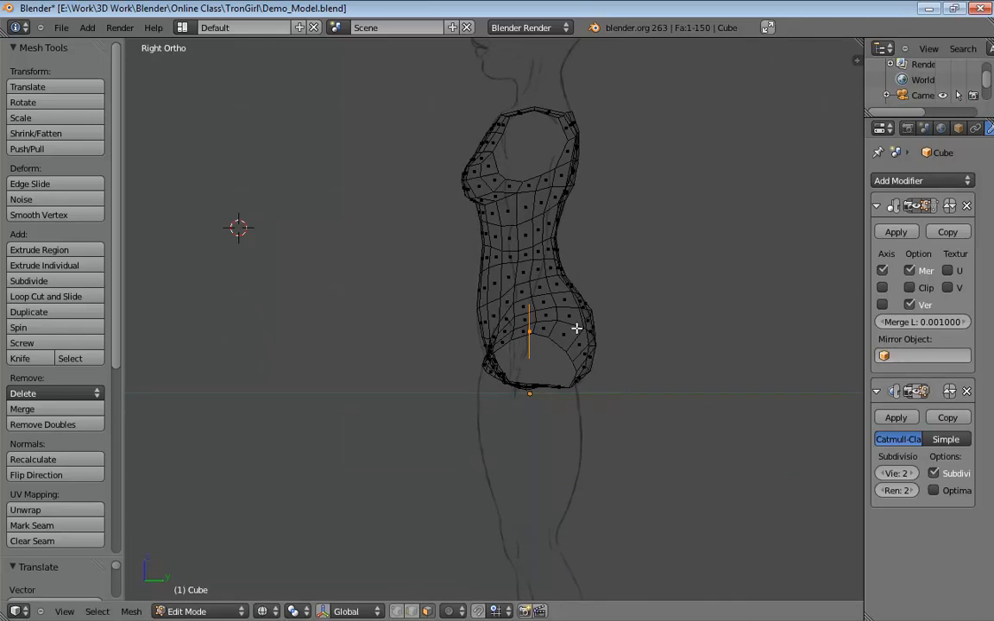
scroll(617, 395, "up", 10)
middle_click_drag(768, 375, 695, 250, "shift")
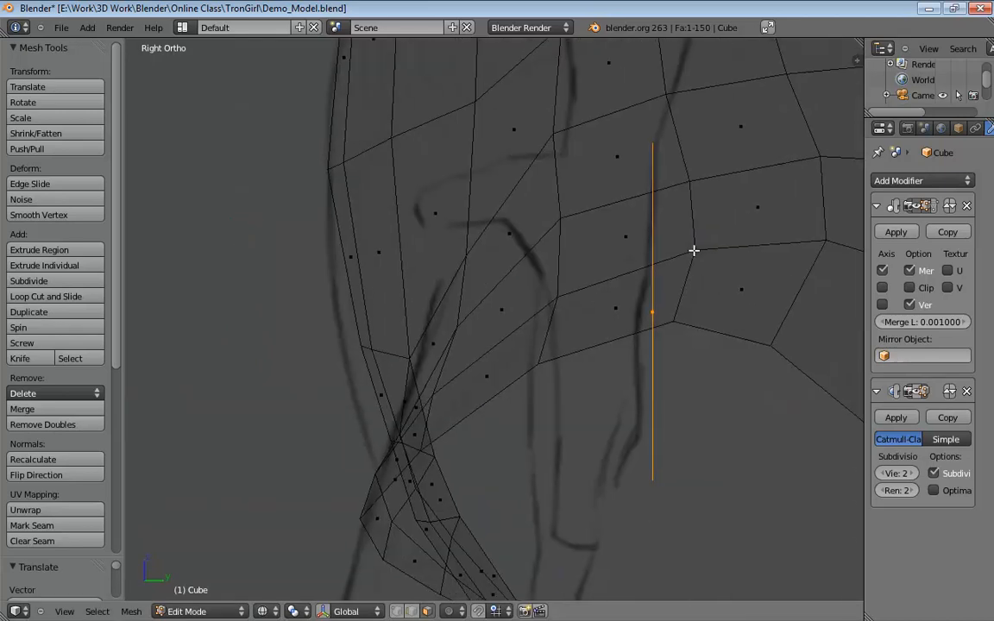
In vertex select mode, move the palm face's four corners to fit the palm outline in the front reference.
key("KP_1")
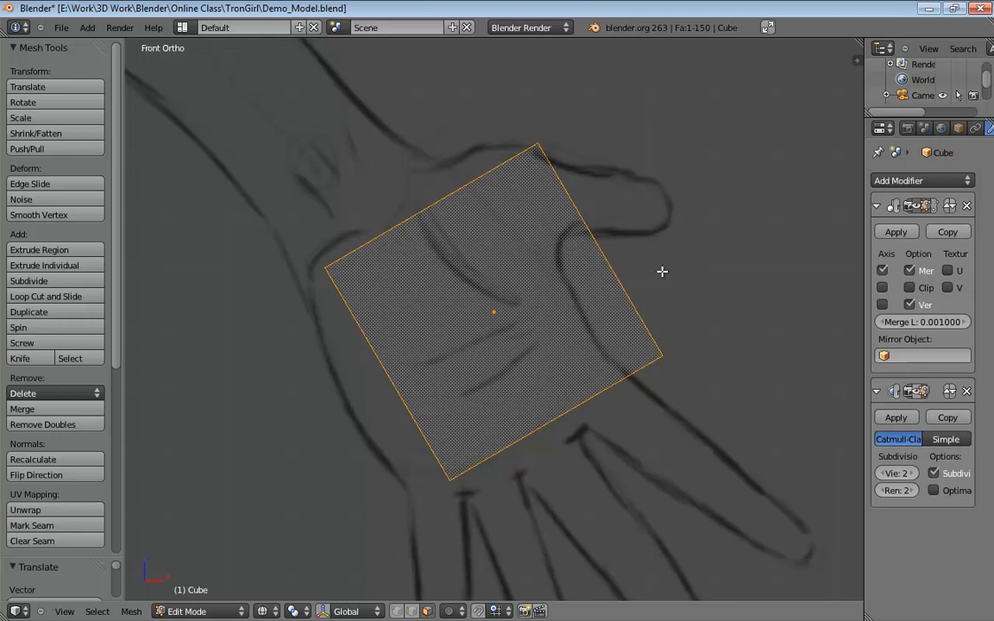
key("ctrl+Tab")
left_click(516, 277)
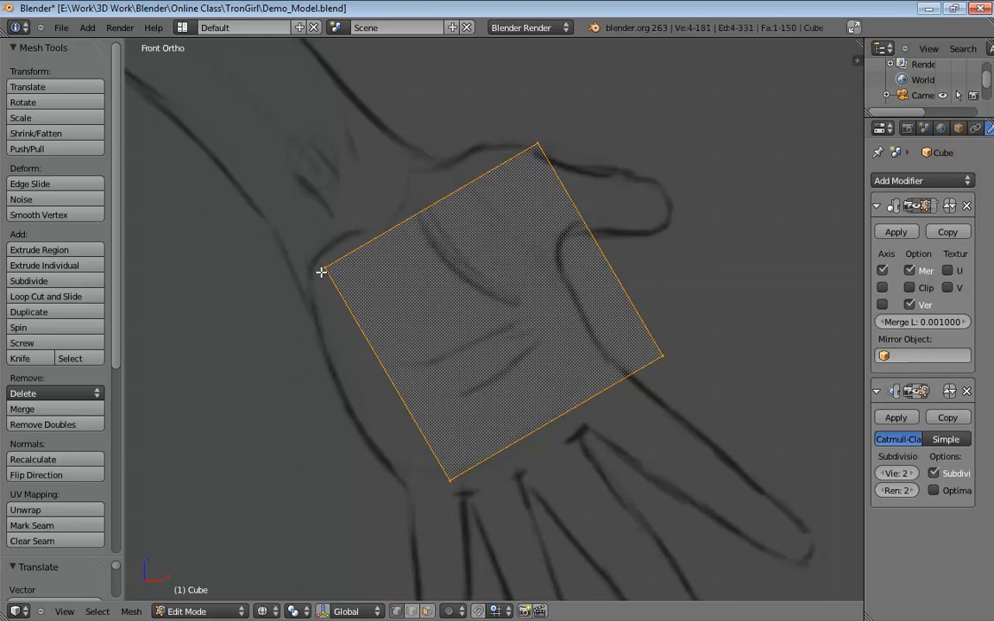
right_click_drag(323, 271, 295, 282)
right_click_drag(453, 480, 395, 486)
right_click_drag(620, 358, 591, 355)
right_click_drag(538, 147, 440, 164)
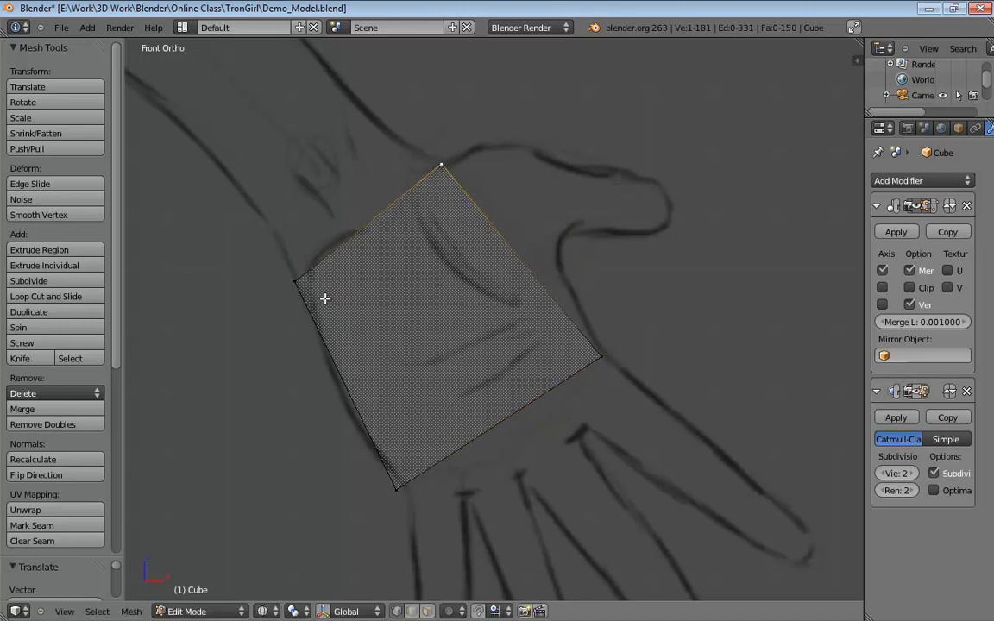
right_click_drag(295, 282, 308, 286)
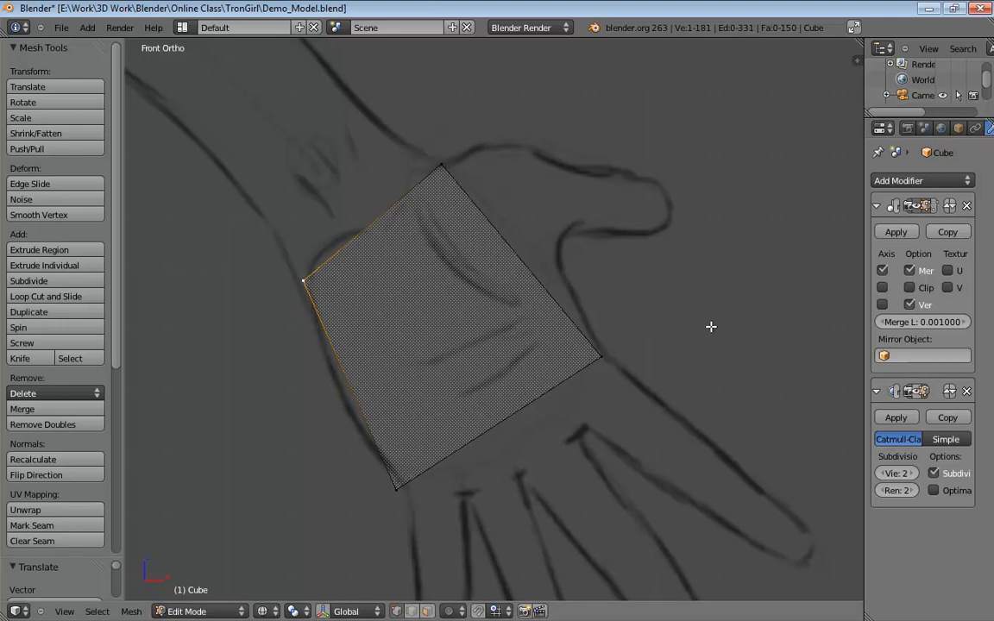
In the side view, shift the palm's lower two vertices and upper two vertices along Y to follow the drawn hand's back edge.
middle_click_drag(710, 326, 593, 335)
key("KP_3")
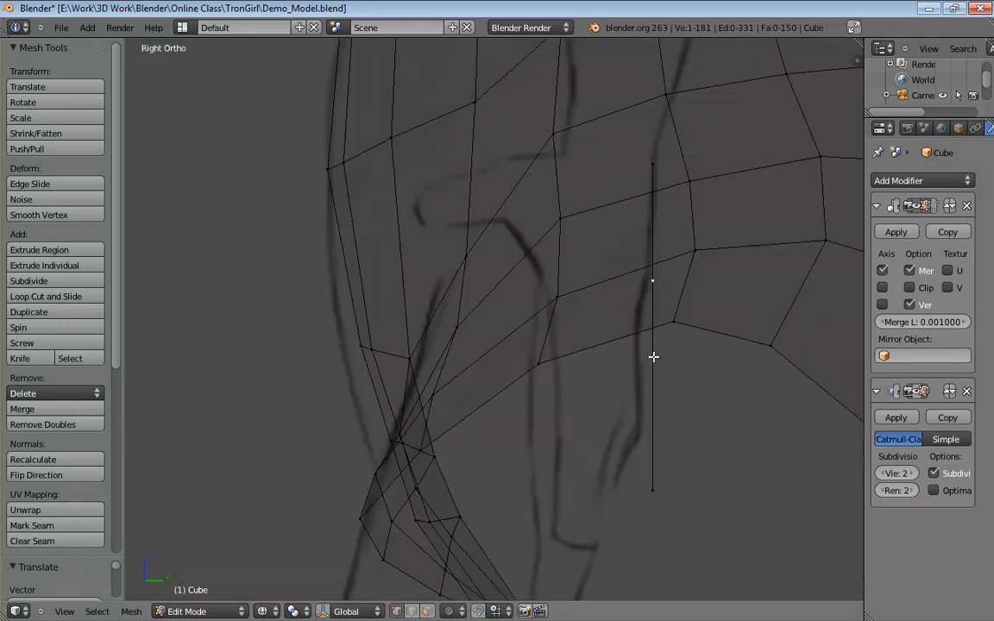
right_click(652, 491, "shift")
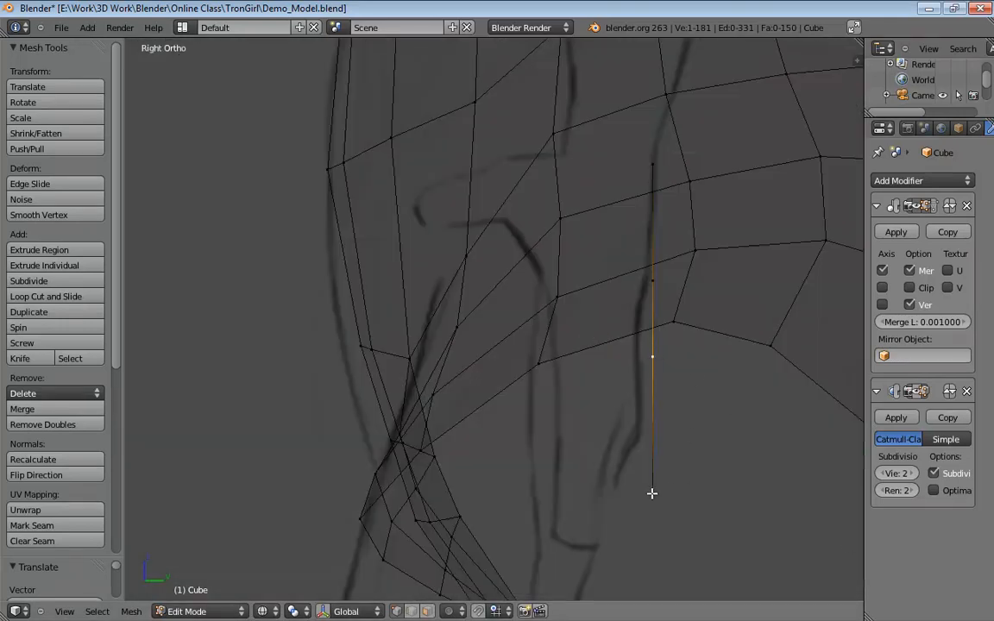
key("g")
left_click(710, 435)
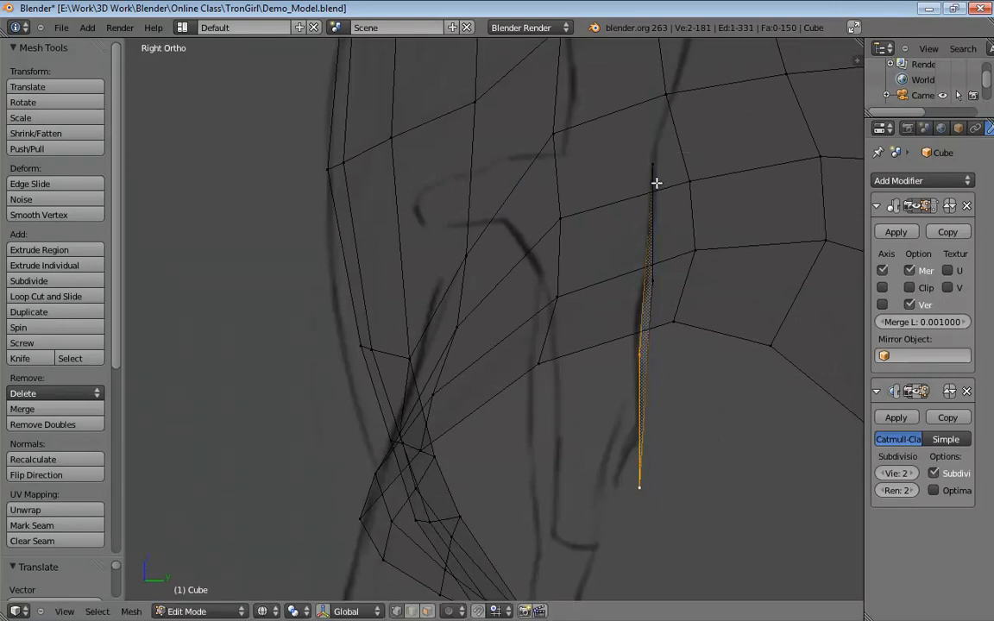
right_click(652, 166)
right_click(652, 279, "shift")
key("g")
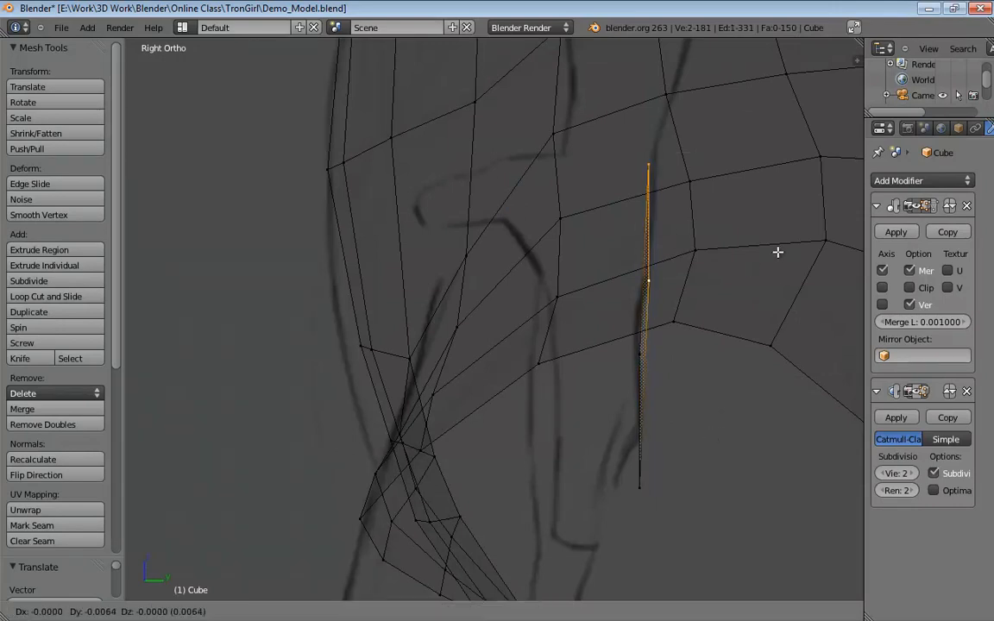
left_click(777, 255)
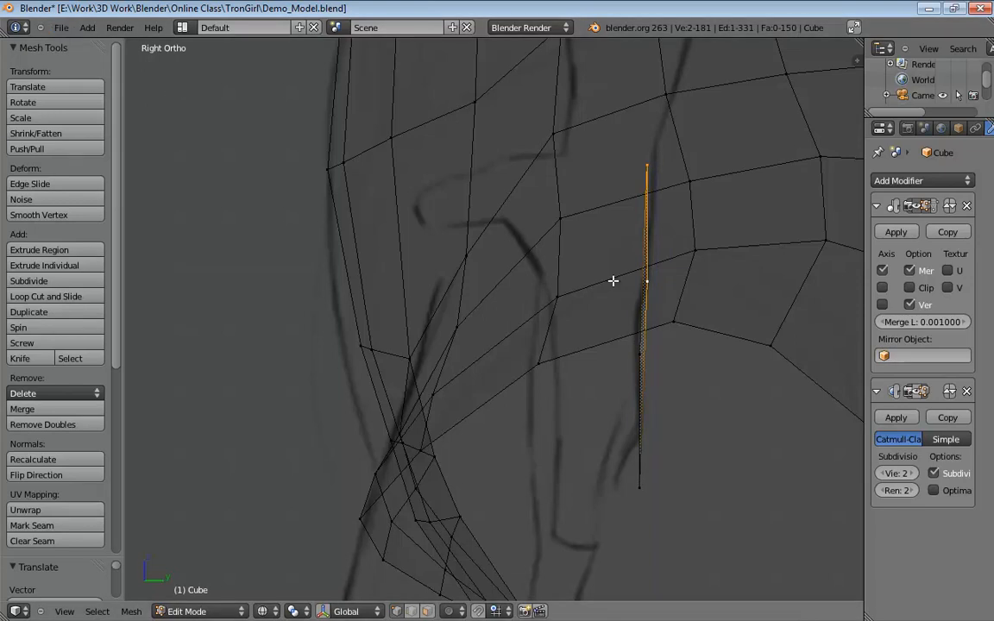
Start the Screencast Keys display for the 3D view.
key("n")
scroll(787, 500, "down", 8)
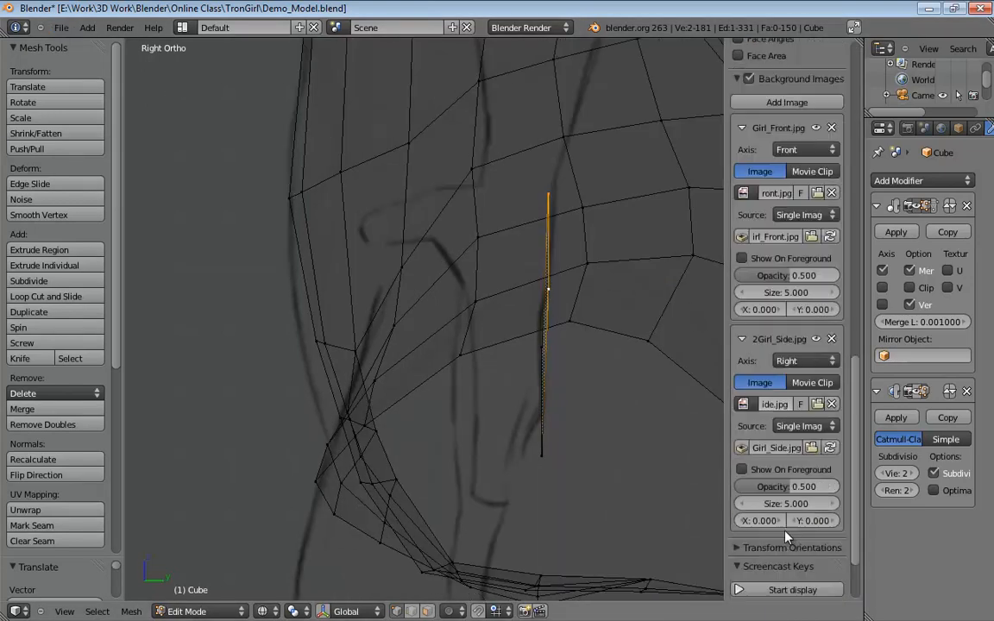
left_click(787, 503)
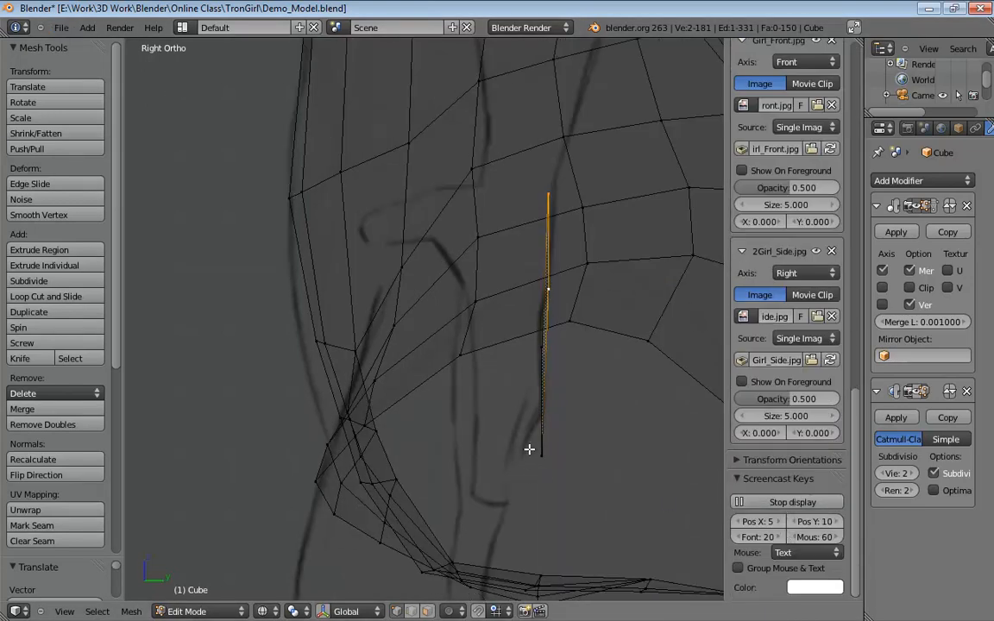
key("n")
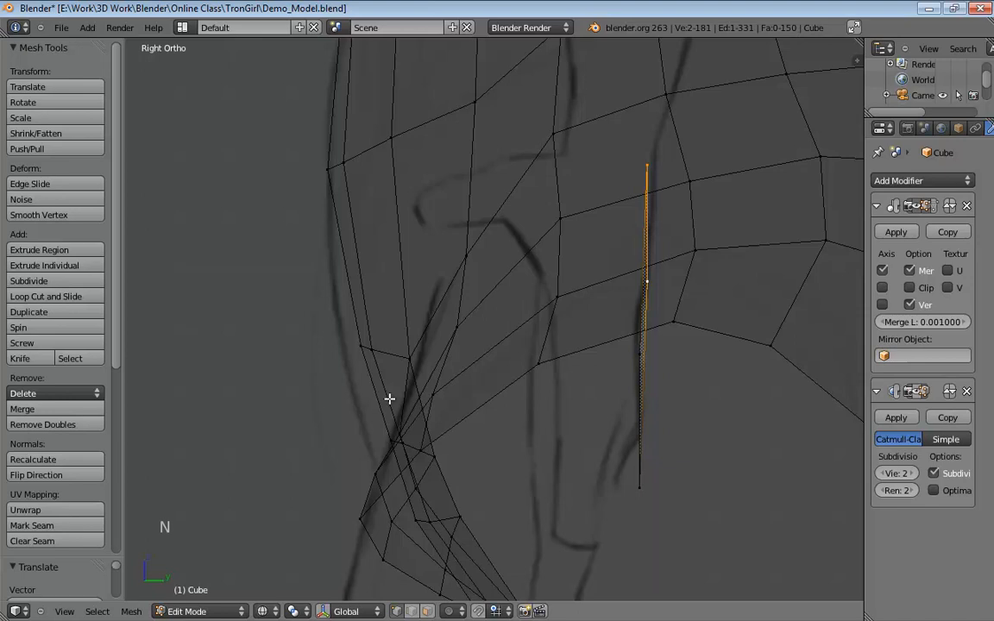
middle_click(348, 404)
middle_click(349, 404)
middle_click(349, 404)
middle_click(349, 403)
middle_click_drag(348, 404, 349, 404)
middle_click(485, 411)
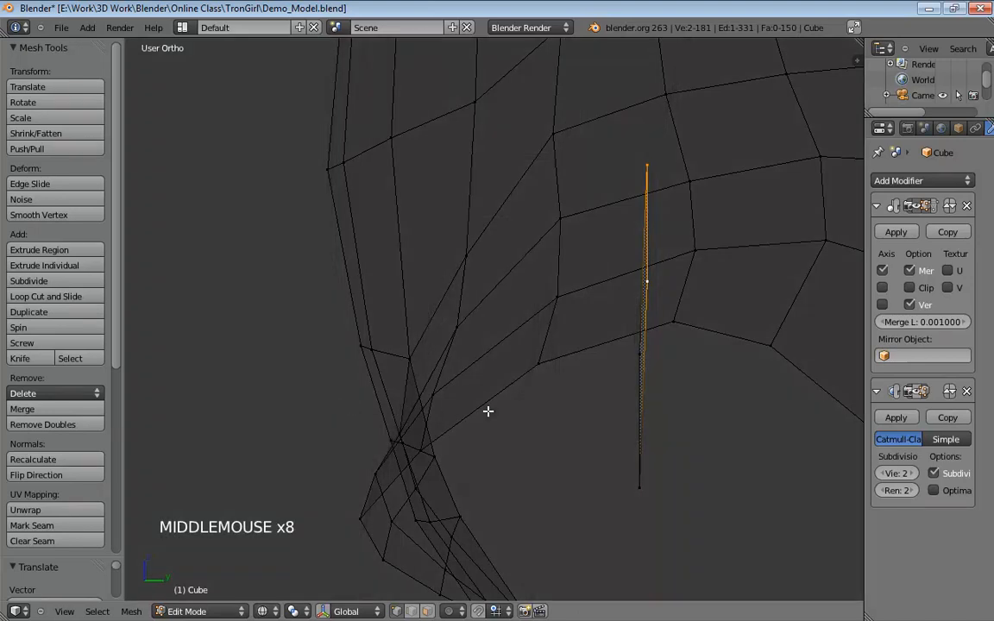
middle_click(486, 411)
middle_click_drag(486, 411, 516, 413)
key("KP_5")
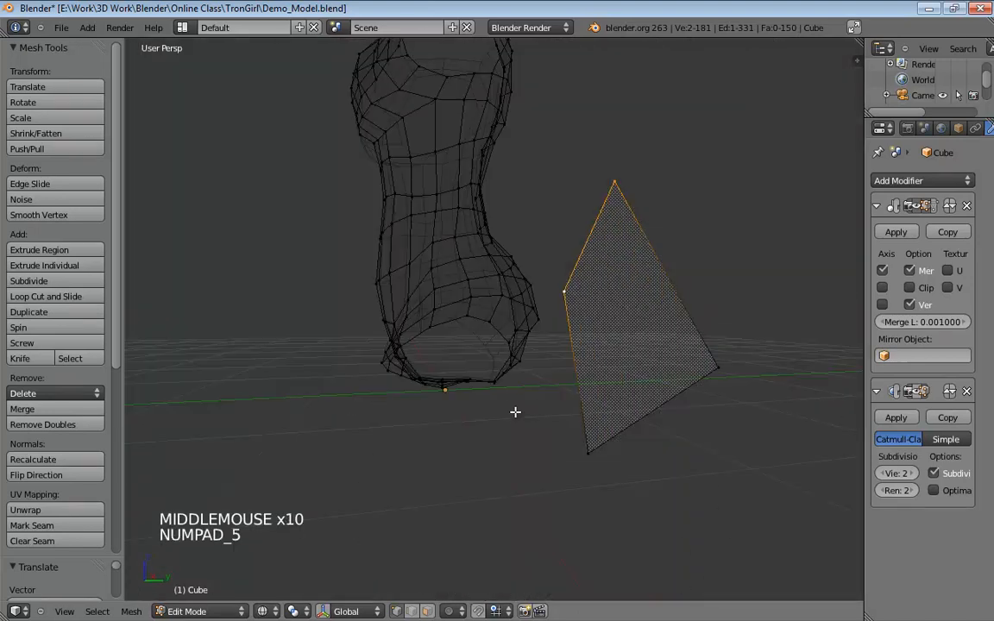
key("KP_3")
key("KP_5")
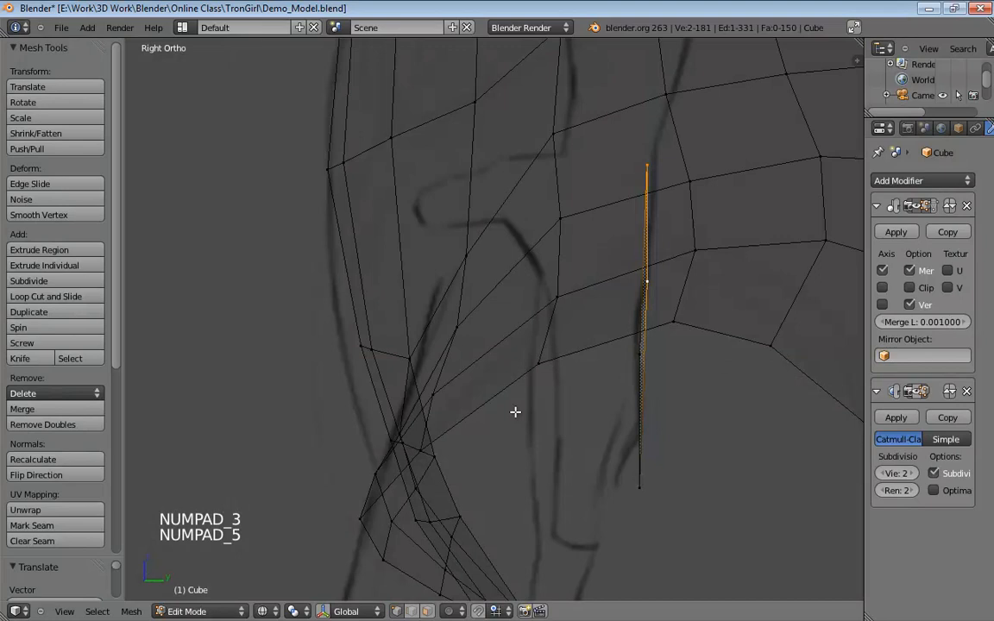
In face select mode, select the palm face and extrude it about 0.06 along its normal toward the front.
middle_click_drag(515, 412, 609, 431)
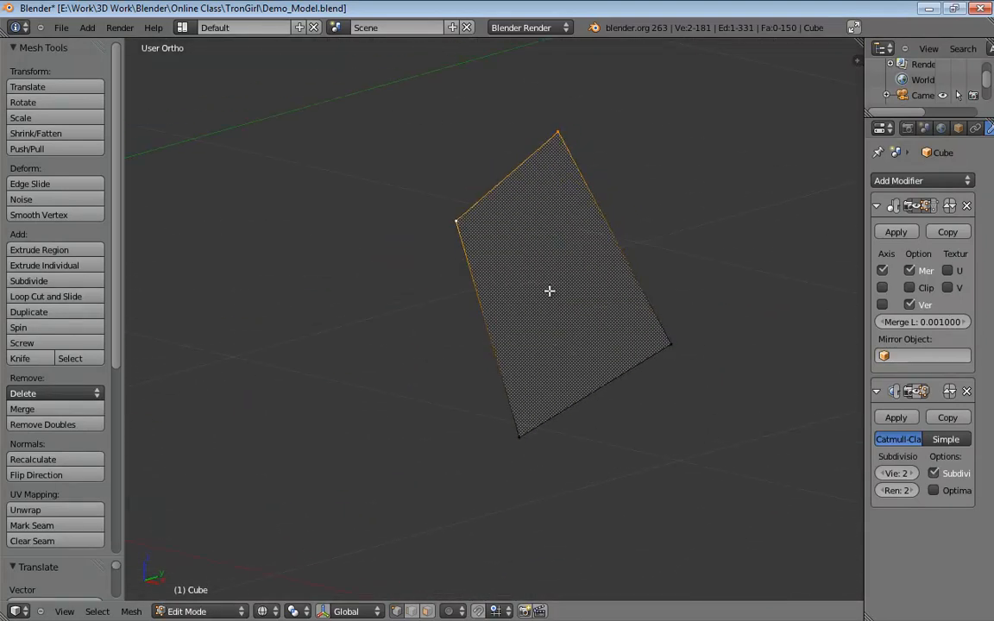
key("ctrl+Tab")
left_click(484, 322)
left_click(559, 271)
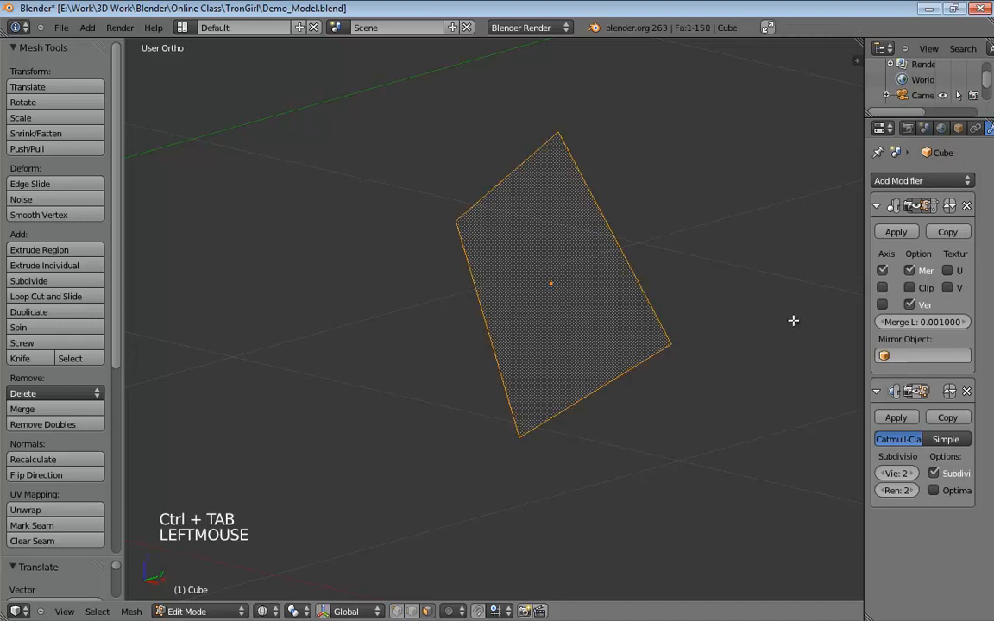
middle_click_drag(792, 321, 759, 333)
key("e")
key("e")
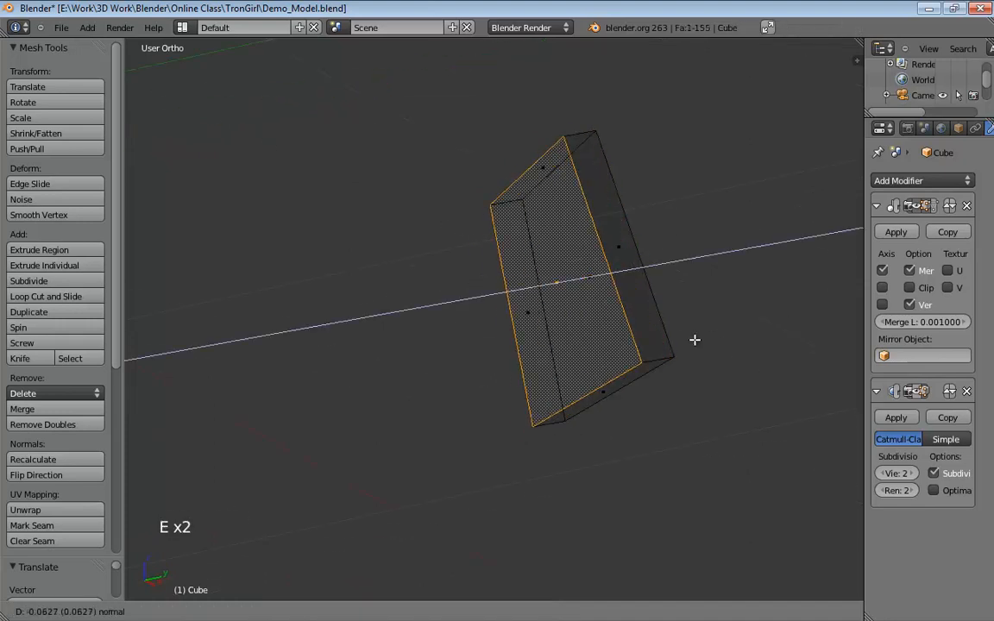
left_click(690, 338)
Examine the extruded palm block in solid shading from several angles and from the side and front views.
middle_click_drag(733, 313, 646, 259)
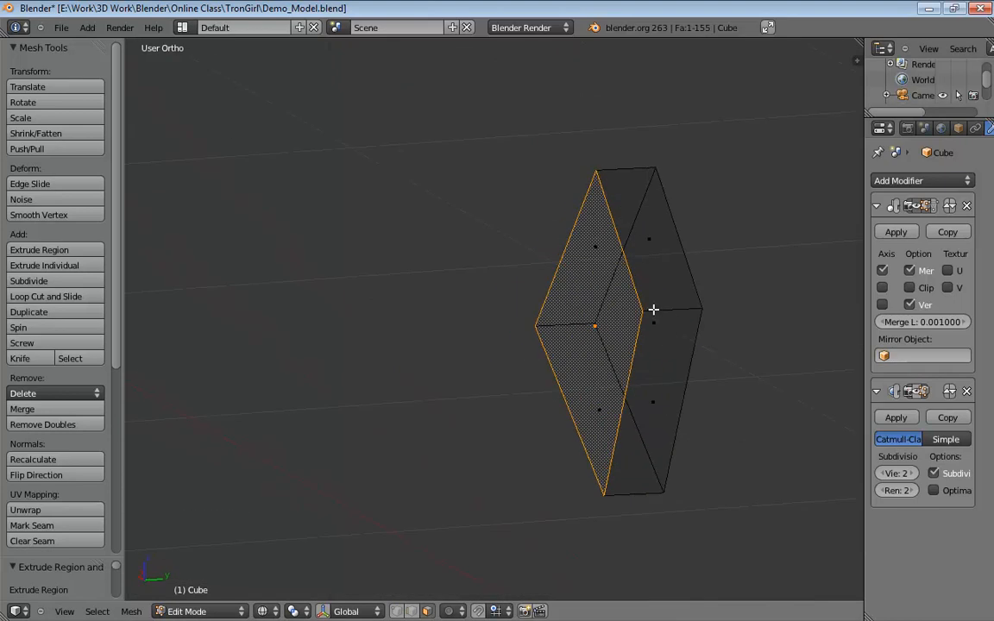
mouse_move(661, 317)
middle_mouse_down()
mouse_move(700, 362)
mouse_move(694, 379)
mouse_move(693, 351)
mouse_move(657, 284)
mouse_move(767, 334)
mouse_move(723, 340)
mouse_move(710, 358)
mouse_move(692, 321)
middle_mouse_up()
key("z")
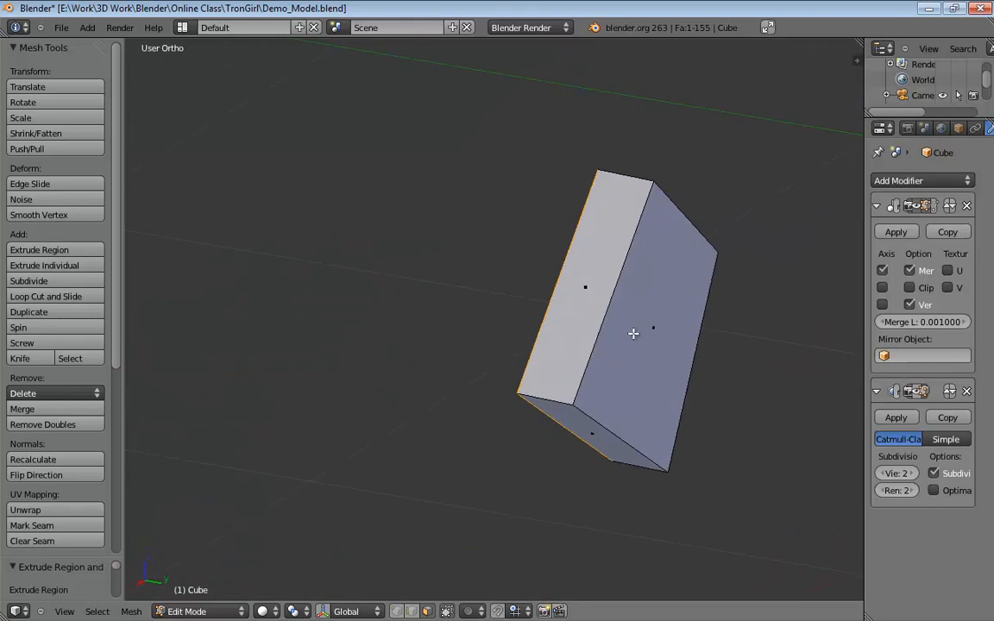
middle_click_drag(624, 323, 722, 308)
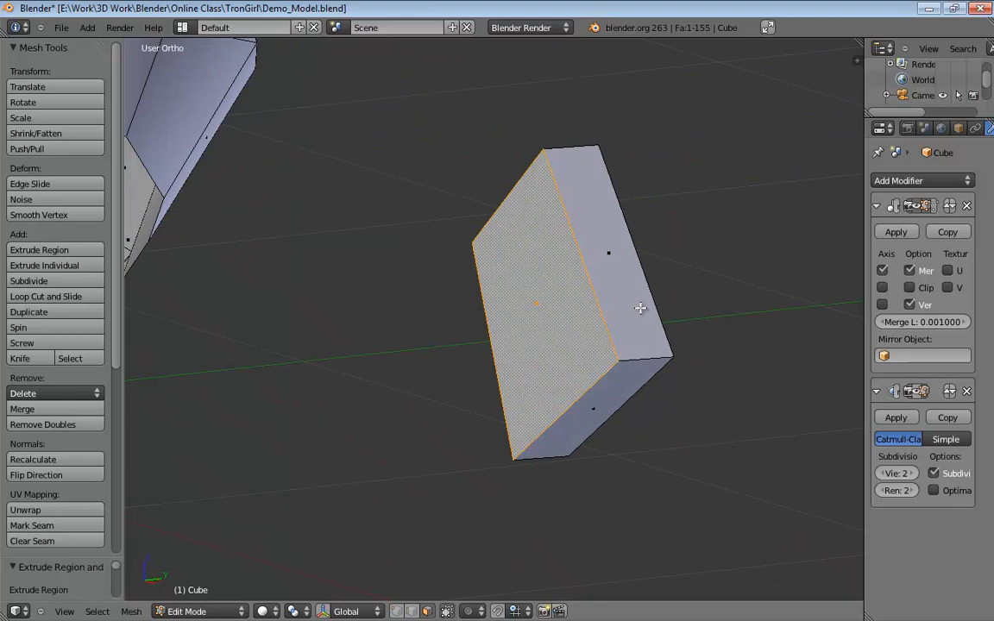
key("KP_3")
key("KP_1")
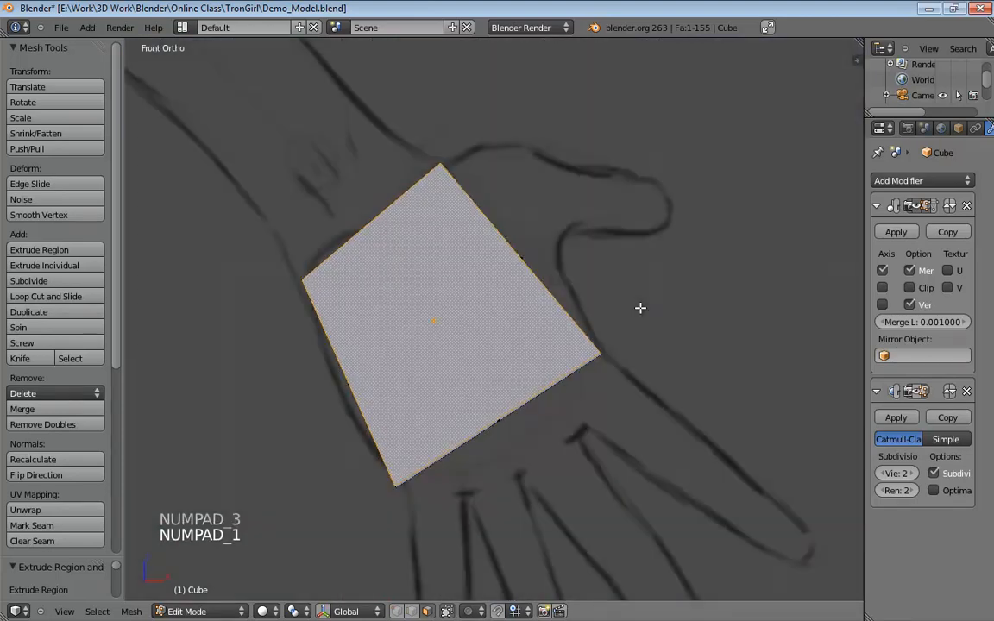
Return the mesh to wireframe shading and widen the Properties editor to show the full Mirror and Subsurf modifier settings.
key("z")
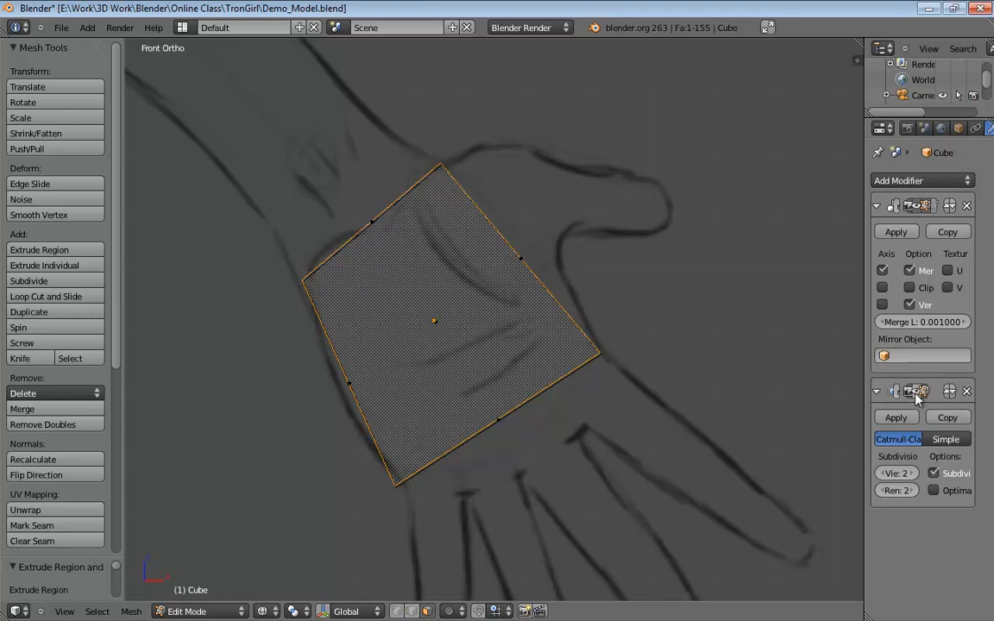
left_click_drag(863, 440, 255, 444)
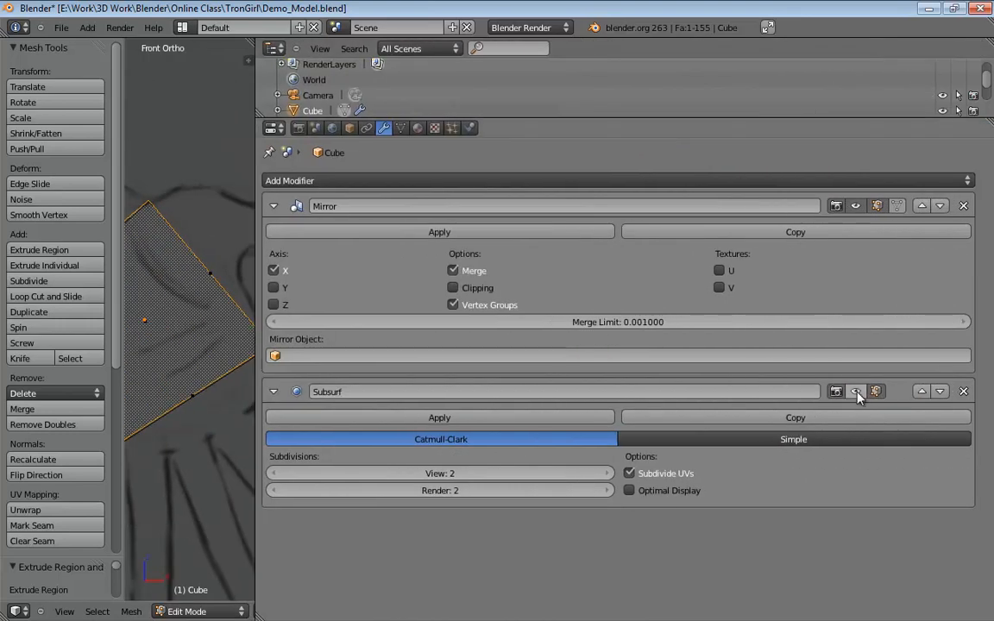
Preview the palm with the Subsurf modifier shown in the viewport, leave it hidden, and narrow the Properties editor to widen the 3D view.
left_click(857, 395)
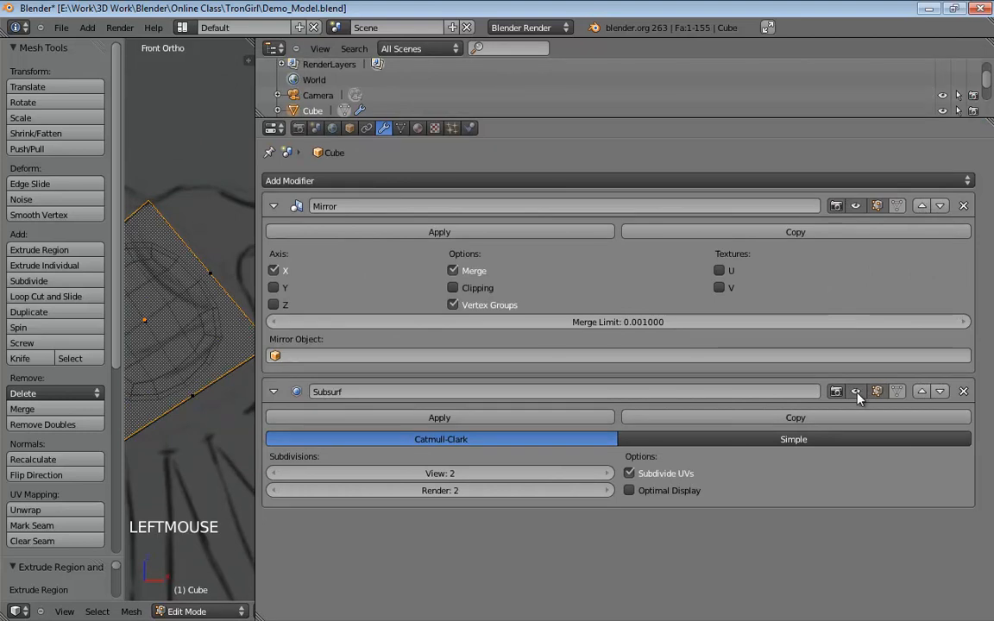
left_click(857, 395)
left_click_drag(253, 458, 847, 458)
left_click(911, 393)
left_click(911, 394)
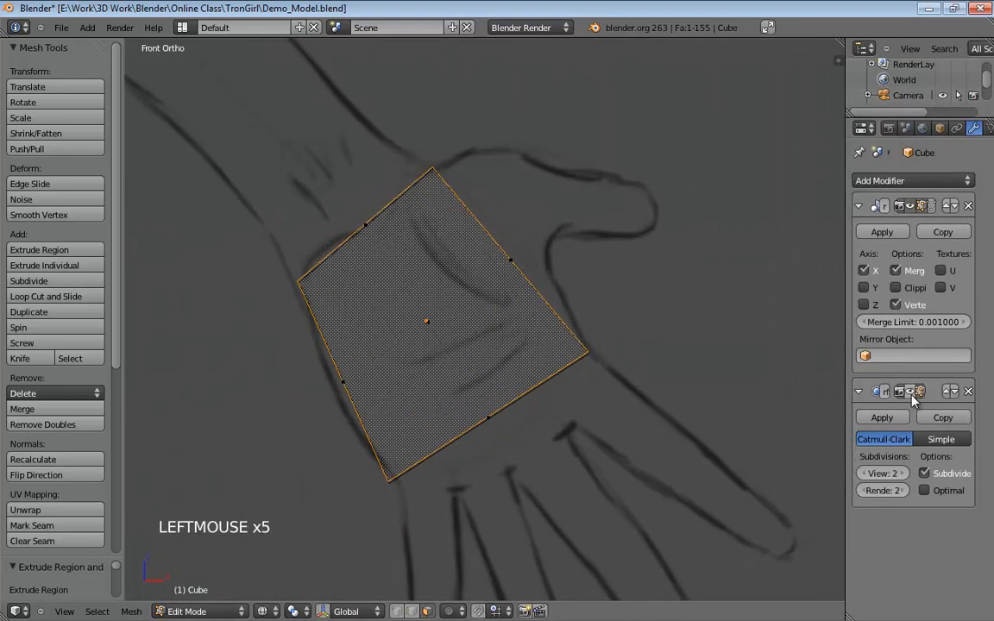
left_click(911, 394)
left_click(911, 393)
Examine the palm together with the torso mesh in Object Mode and return to Edit Mode.
scroll(555, 404, "down", 9)
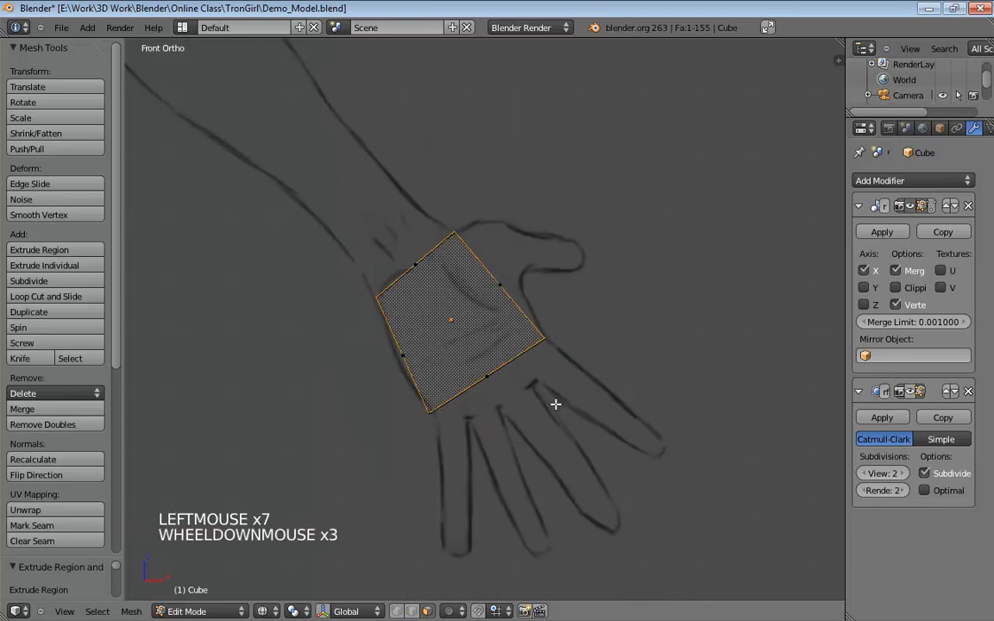
middle_click_drag(468, 417, 497, 421, "shift")
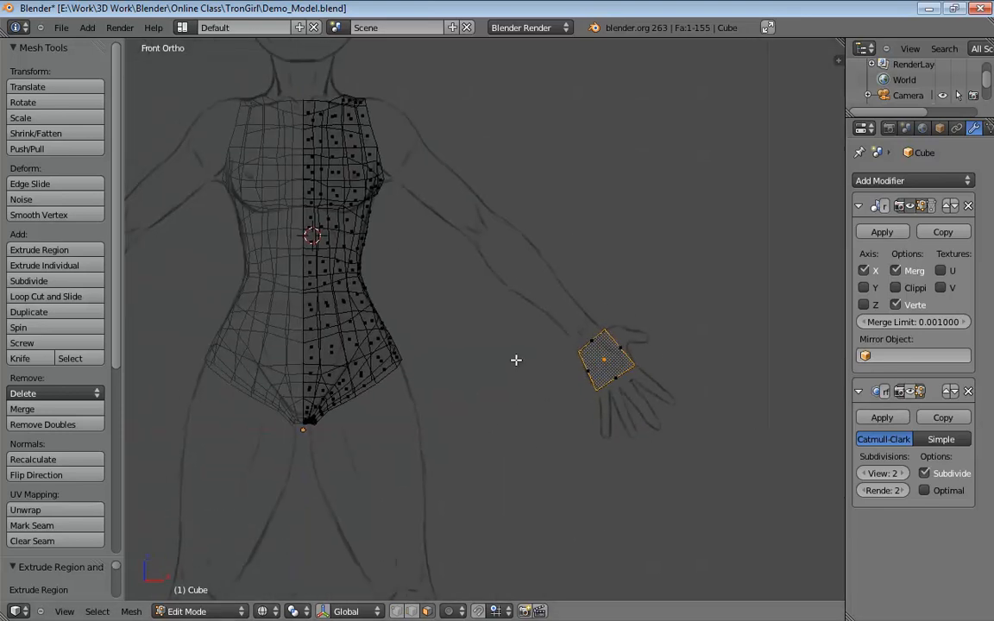
key("Tab")
key("Tab")
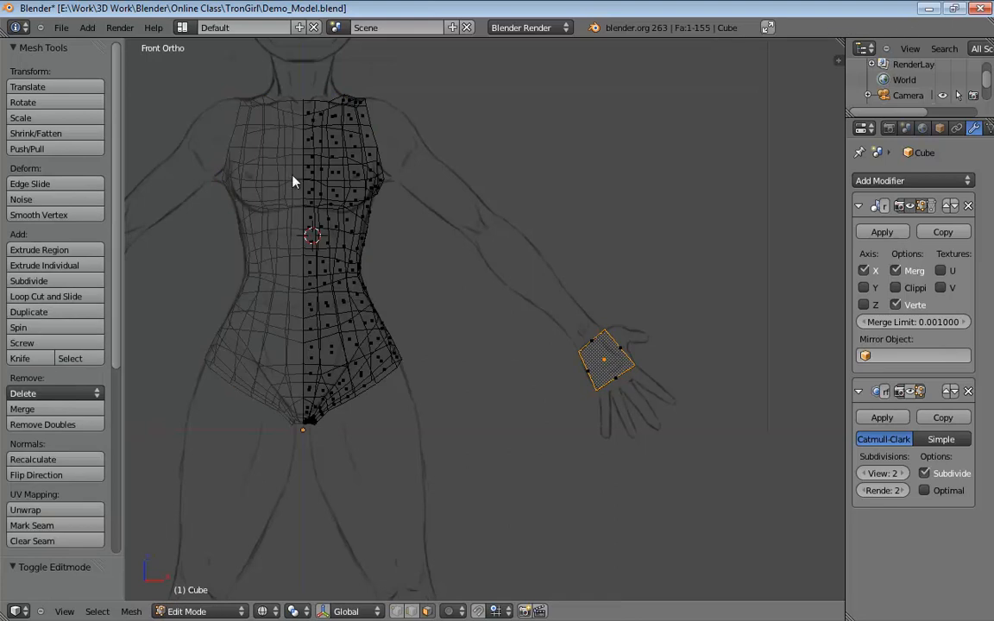
key("Tab")
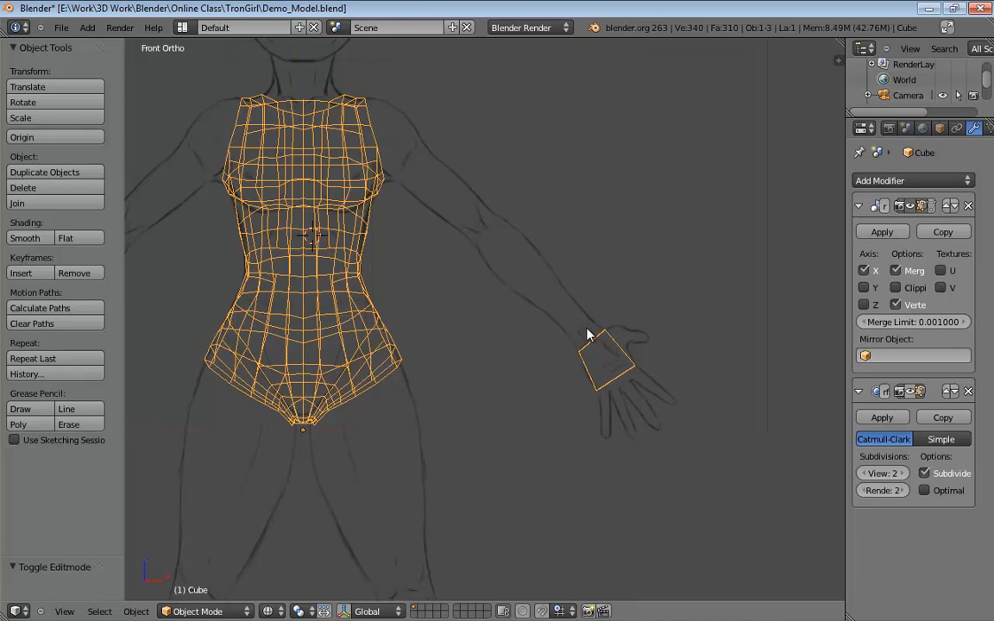
key("Tab")
Add three evenly spaced loop cuts running lengthwise through the palm from the wrist edge to the finger edge.
middle_click_drag(717, 348, 544, 337, "shift")
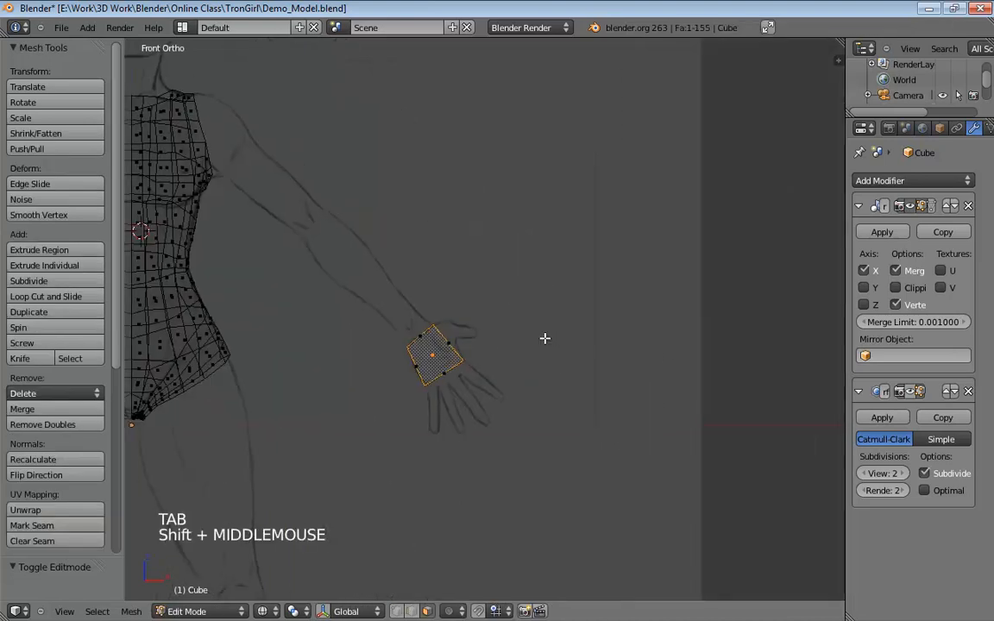
scroll(521, 396, "up", 6)
middle_click_drag(522, 395, 595, 264, "shift")
scroll(529, 340, "up", 5)
middle_click_drag(528, 340, 681, 282, "shift")
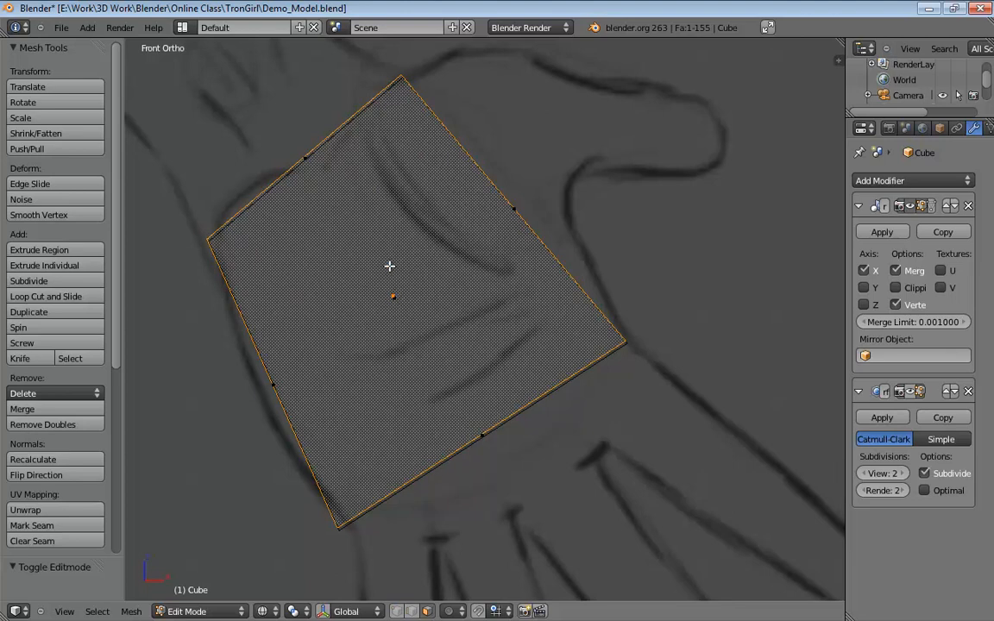
key("ctrl+r")
scroll(304, 162, "up", 2)
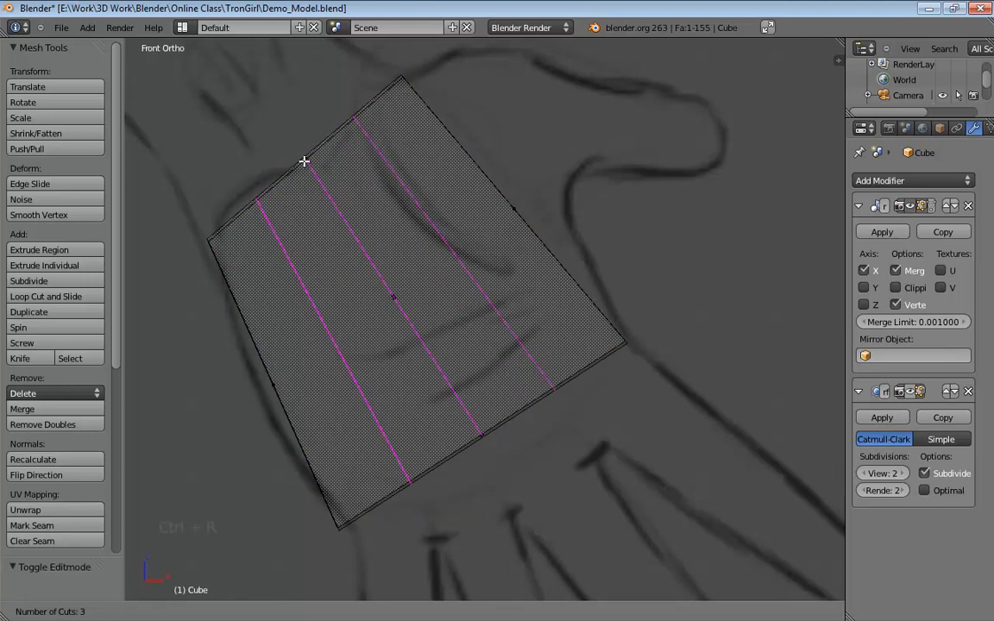
left_click(304, 161)
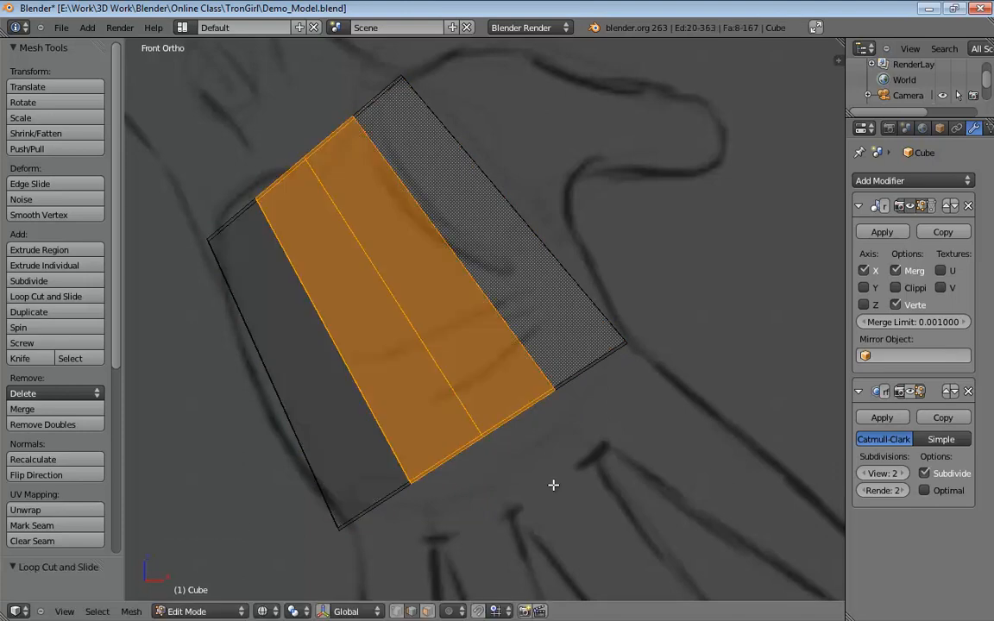
In vertex select mode, select the finger-edge vertices of the cut nearest the little finger and move them to the gap between the little and ring fingers.
key("ctrl+Tab")
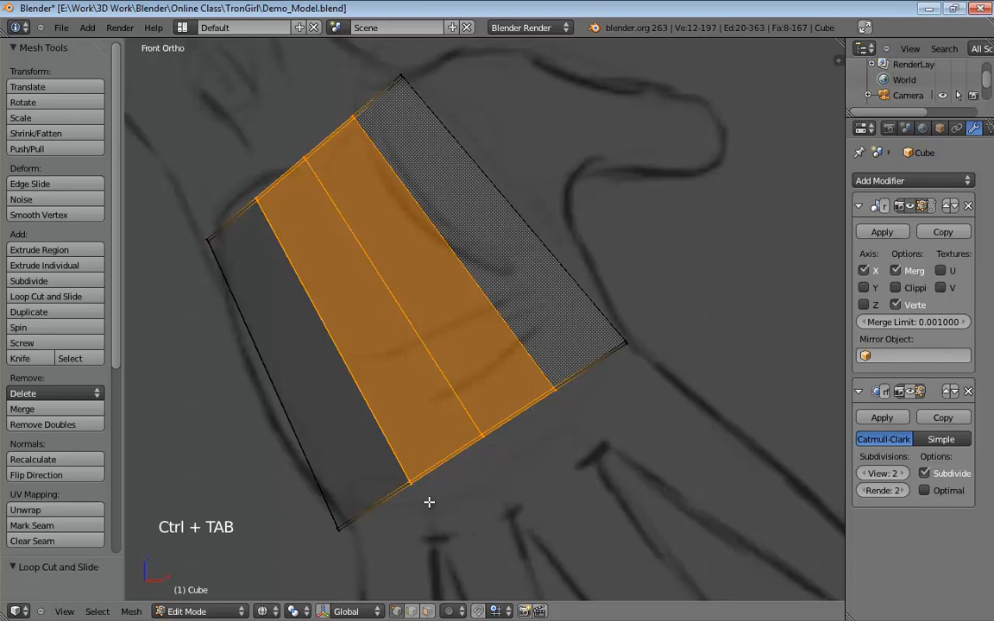
key("a")
key("b")
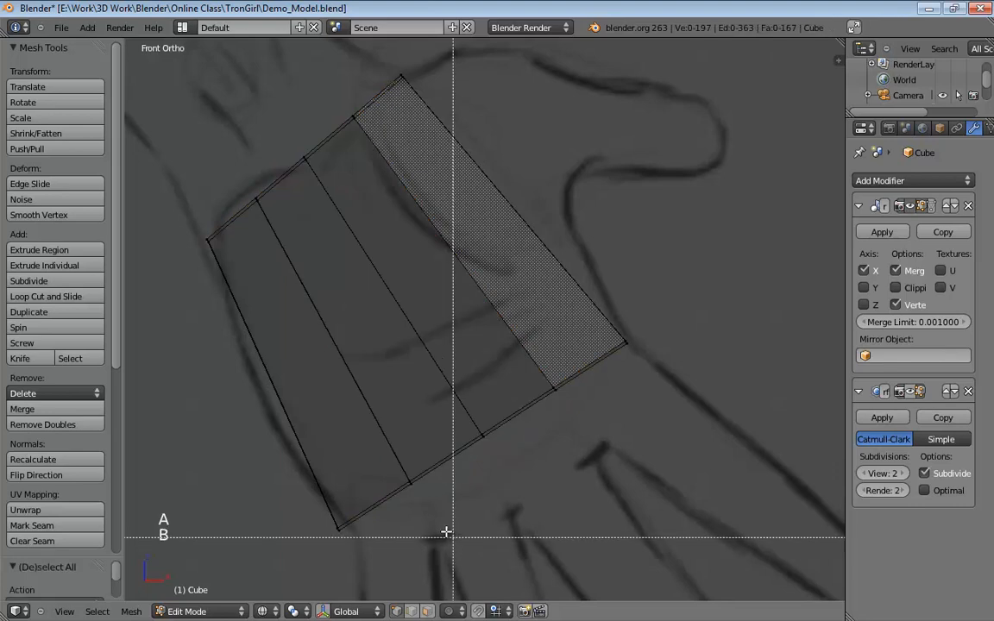
left_click_drag(371, 441, 451, 516)
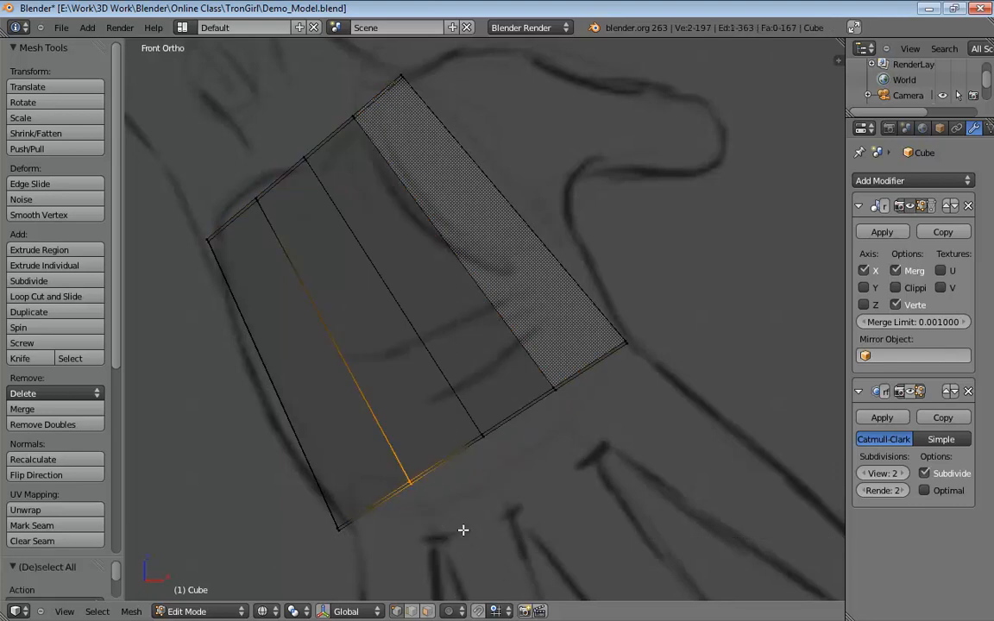
key("g")
left_click(485, 580)
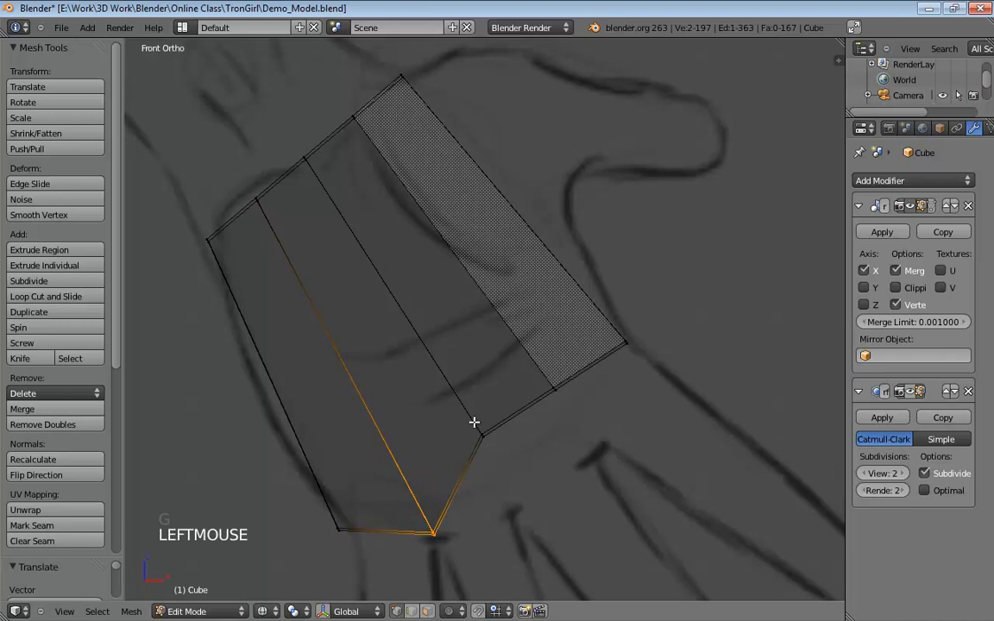
key("g")
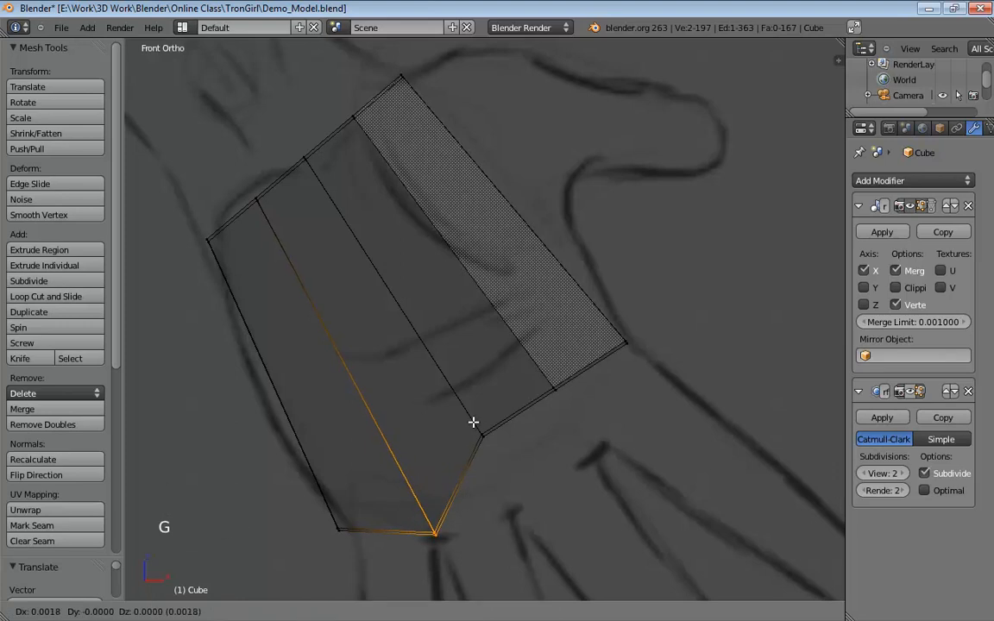
left_click(472, 422)
key("g")
left_click(472, 420)
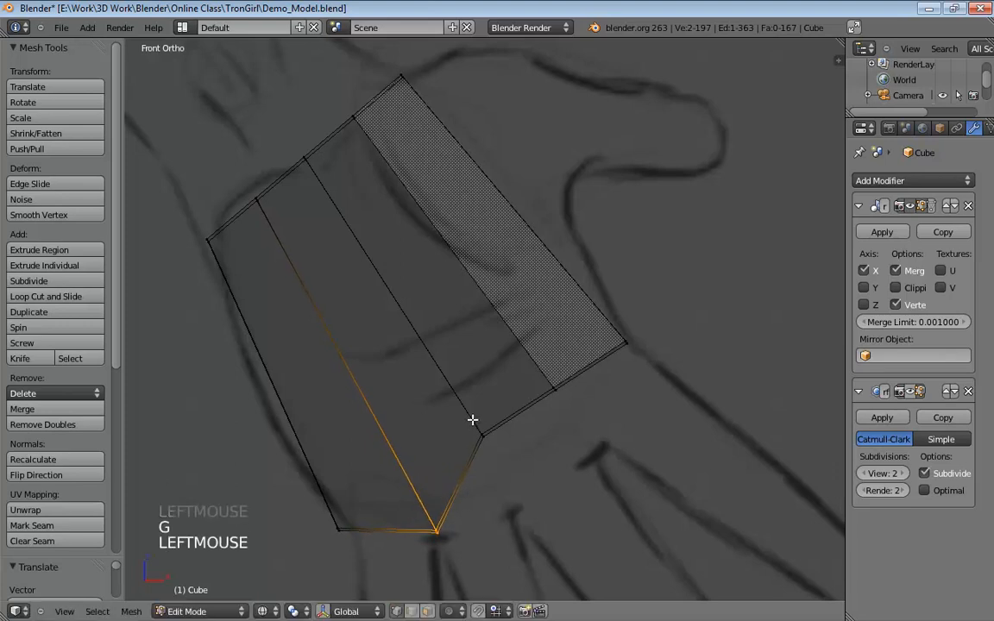
Move the middle cut's finger-edge vertices about 0.038 in X and -0.087 in Z, to the gap between the ring and middle fingers.
key("a")
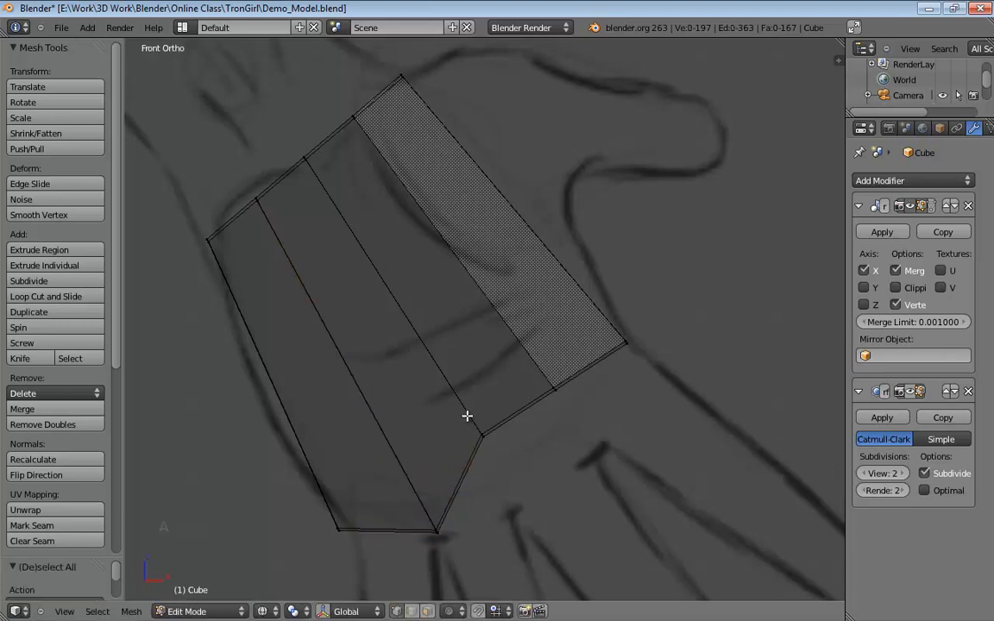
key("b")
left_click_drag(467, 416, 508, 458)
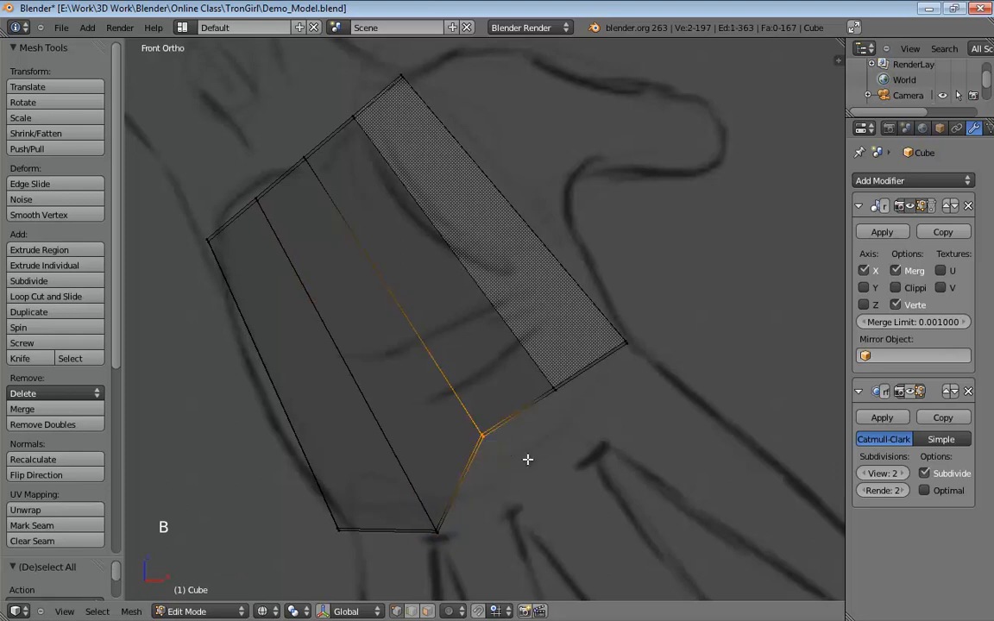
key("g")
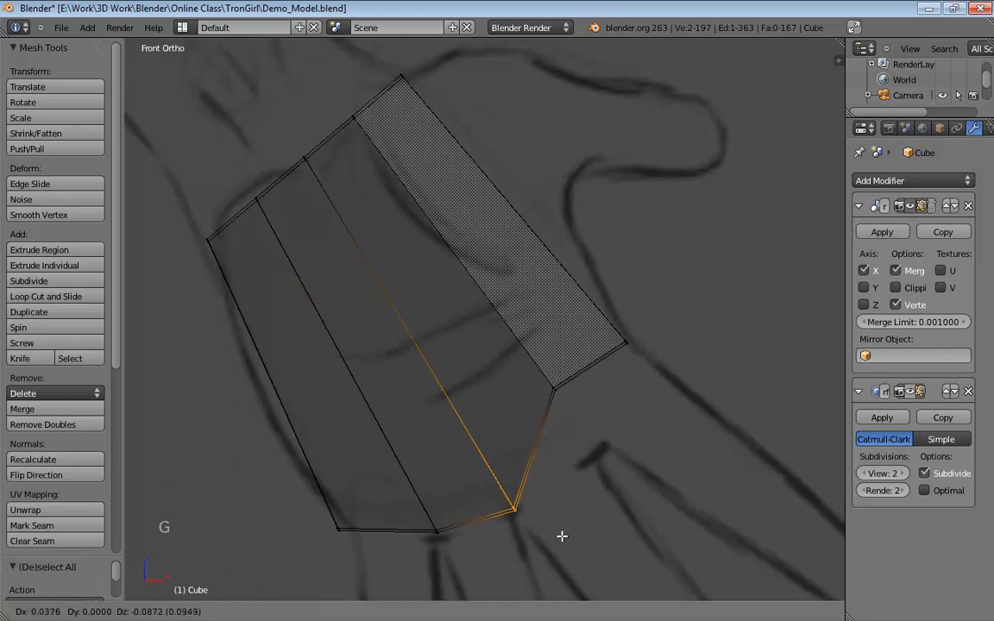
left_click(562, 536)
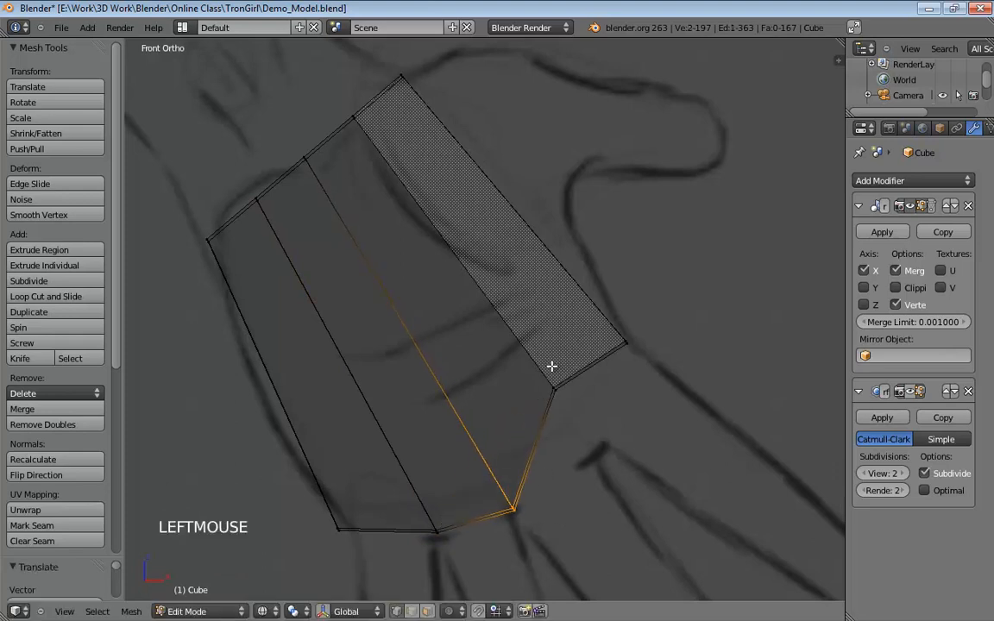
key("b")
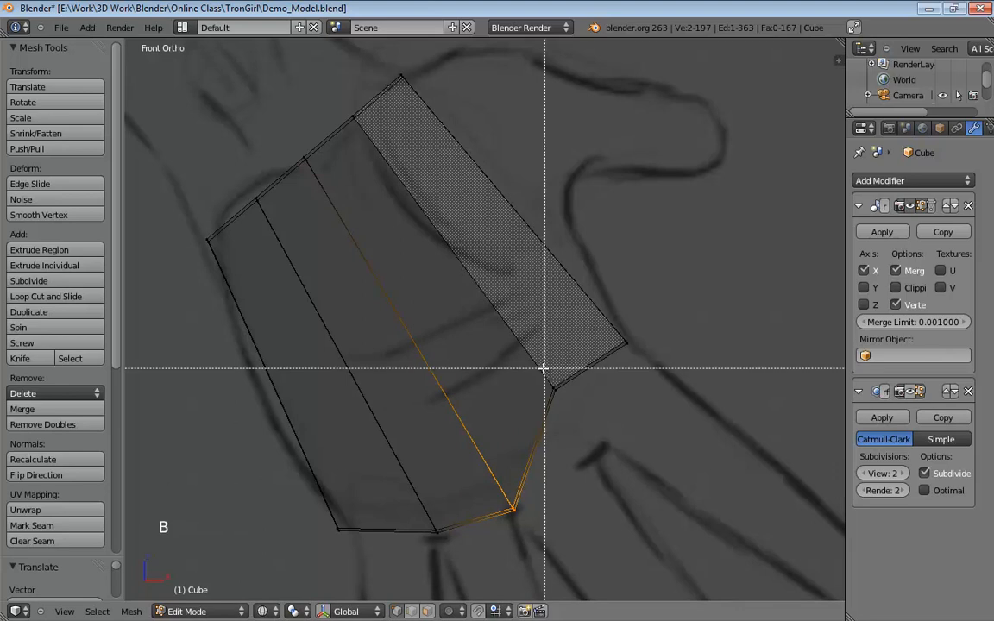
left_click_drag(532, 368, 569, 405)
key("g")
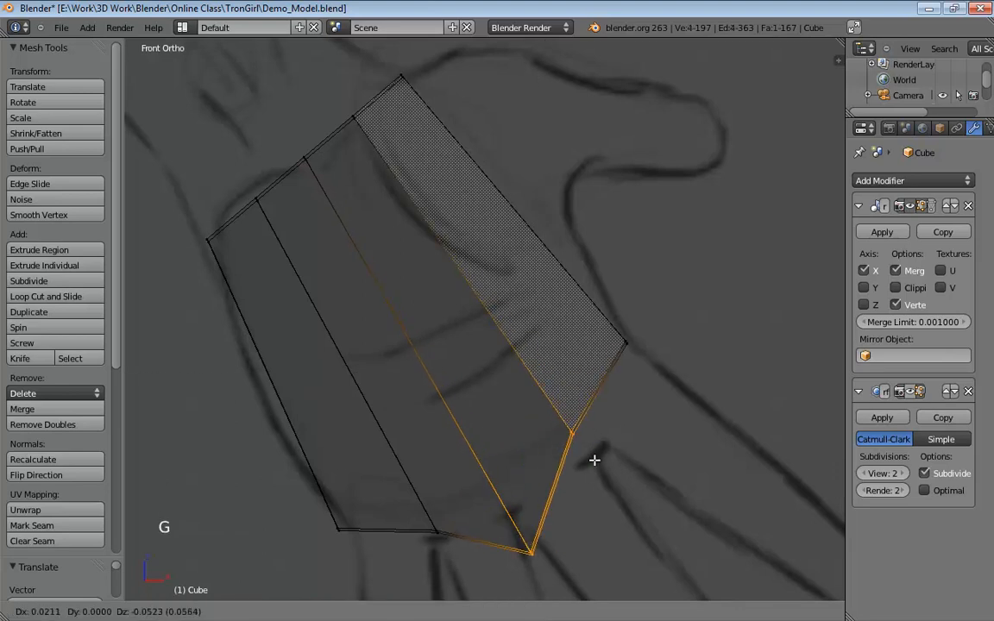
right_click(582, 424)
Select only the third cut's finger-edge vertices and move them to the gap between the middle and index fingers.
key("a")
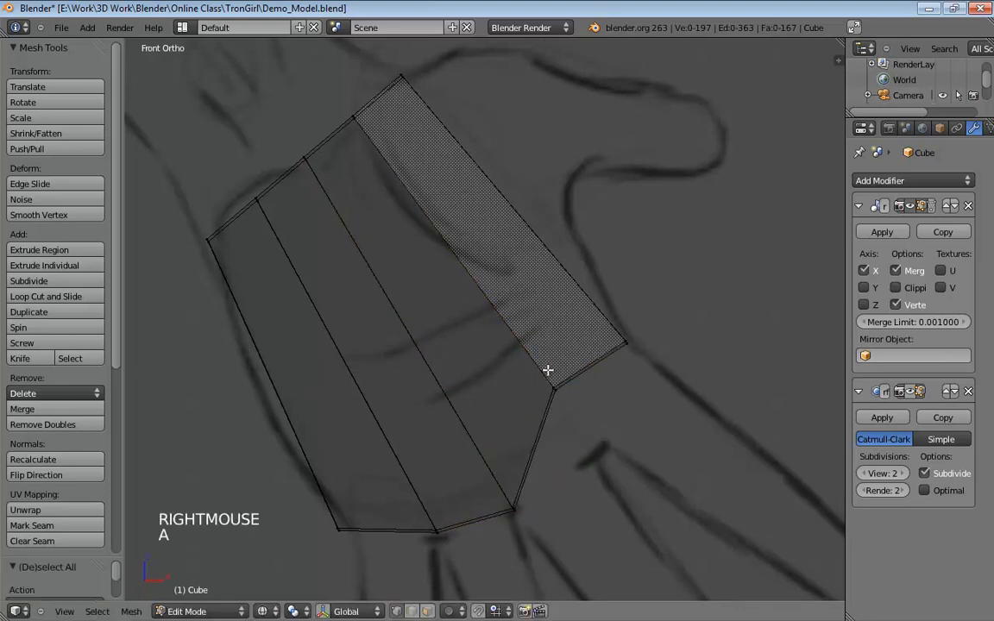
key("b")
left_click_drag(528, 361, 581, 419)
key("g")
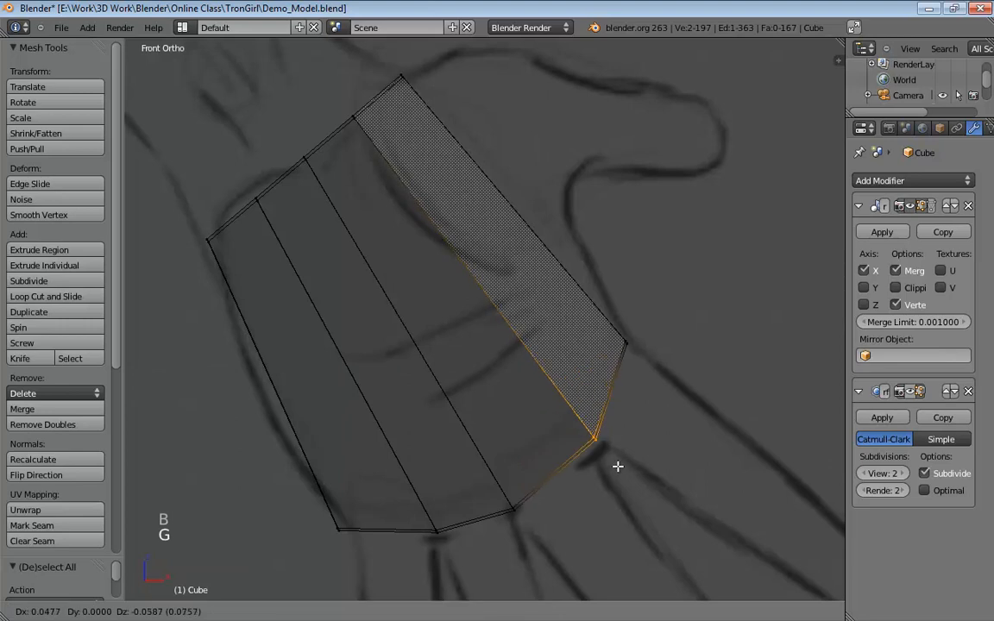
left_click(618, 470)
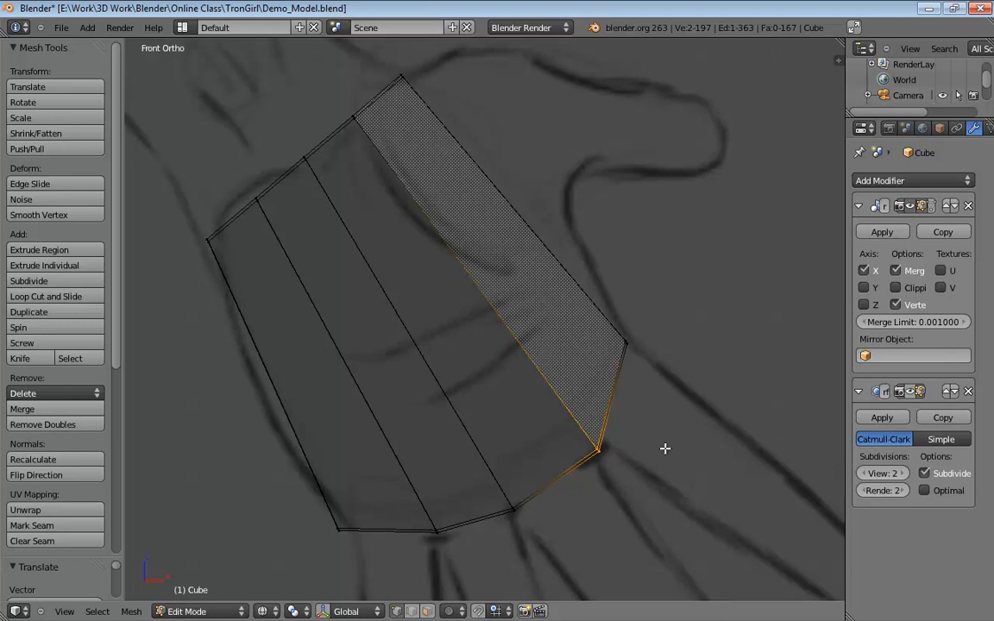
Examine the reshaped palm block from an angle and compare its thickness with the hand drawing in the side view.
middle_click_drag(665, 448, 621, 358, "shift")
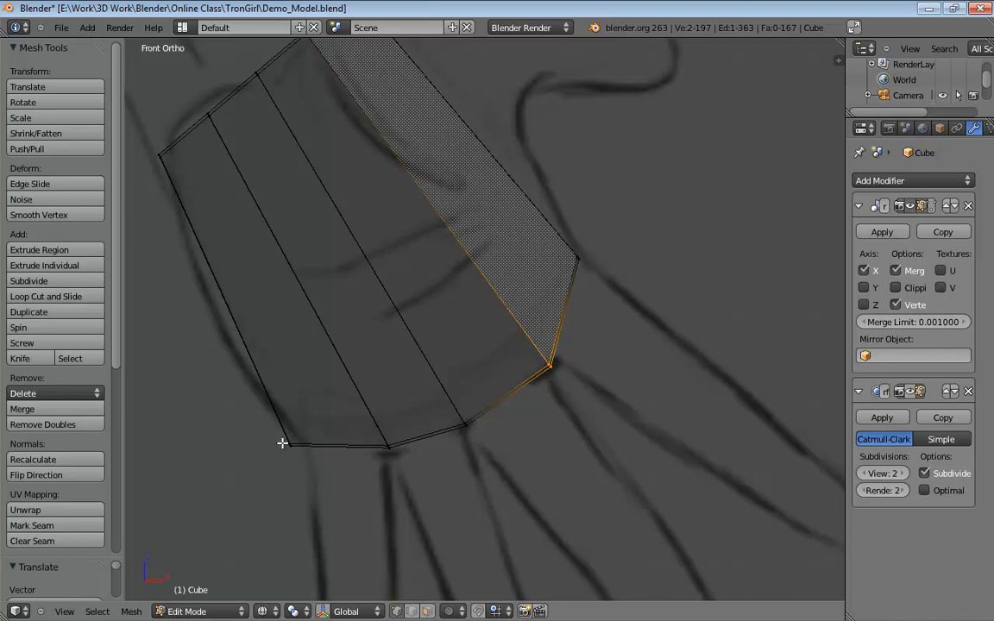
middle_click_drag(699, 379, 541, 225)
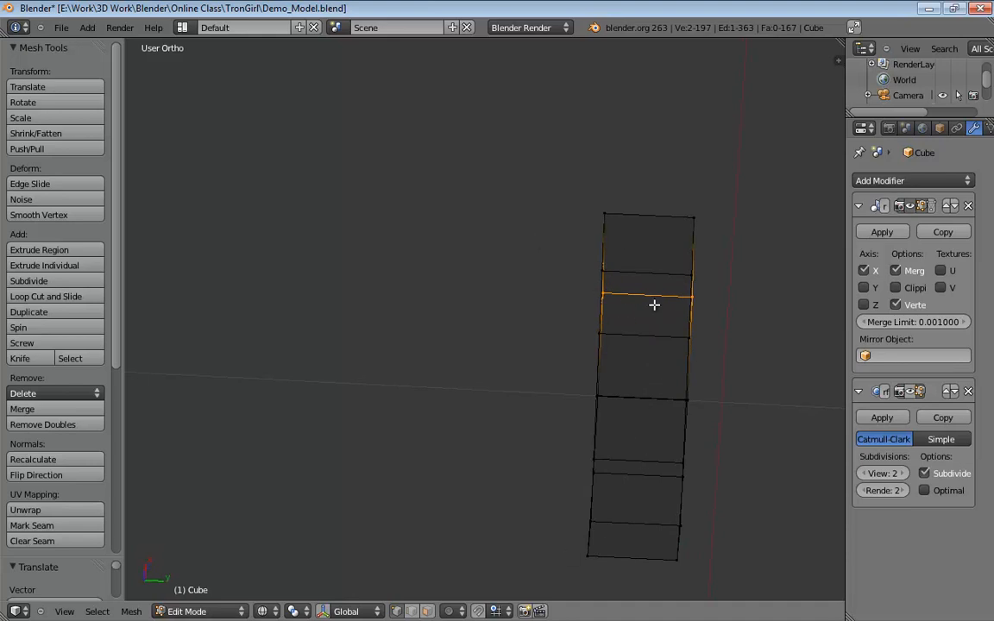
middle_click_drag(623, 330, 572, 356)
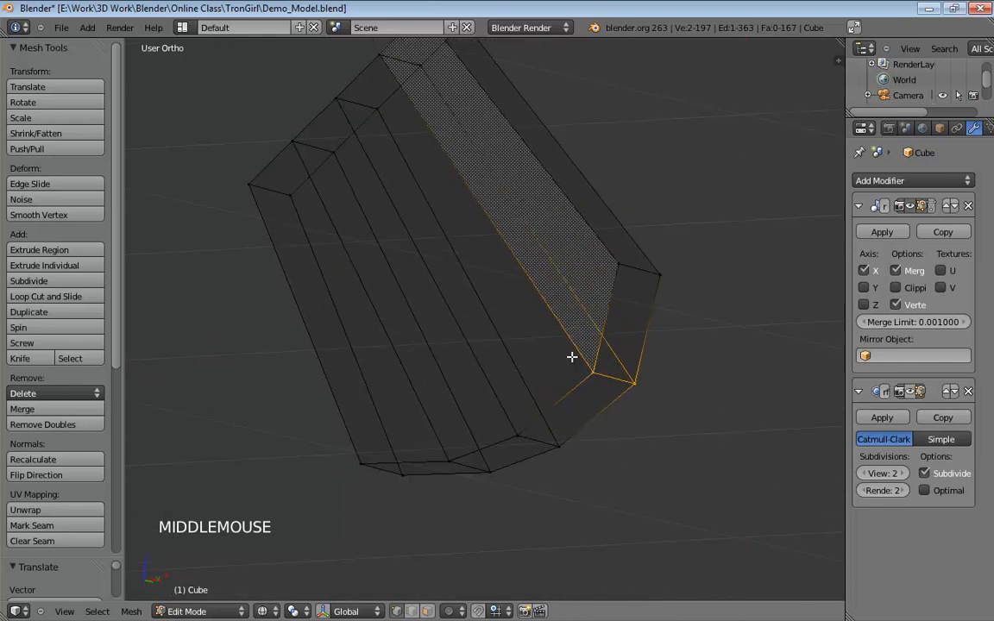
key("KP_1")
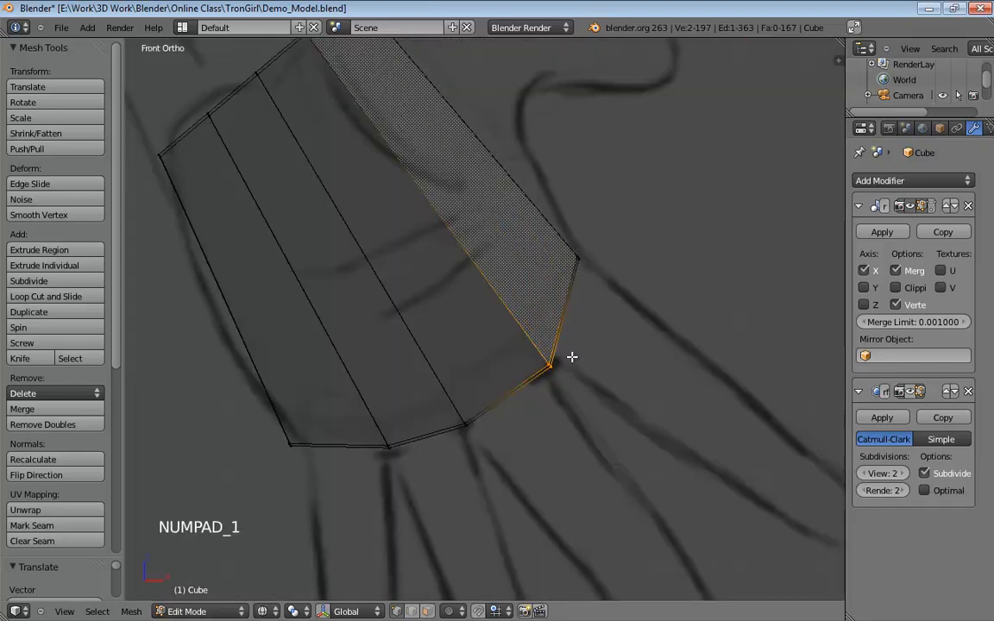
mouse_move(572, 357)
middle_mouse_down("shift")
mouse_move(628, 358)
mouse_move(631, 391)
mouse_move(675, 406)
mouse_move(667, 390)
middle_mouse_up("shift")
key("KP_3")
scroll(667, 390, "down", 1)
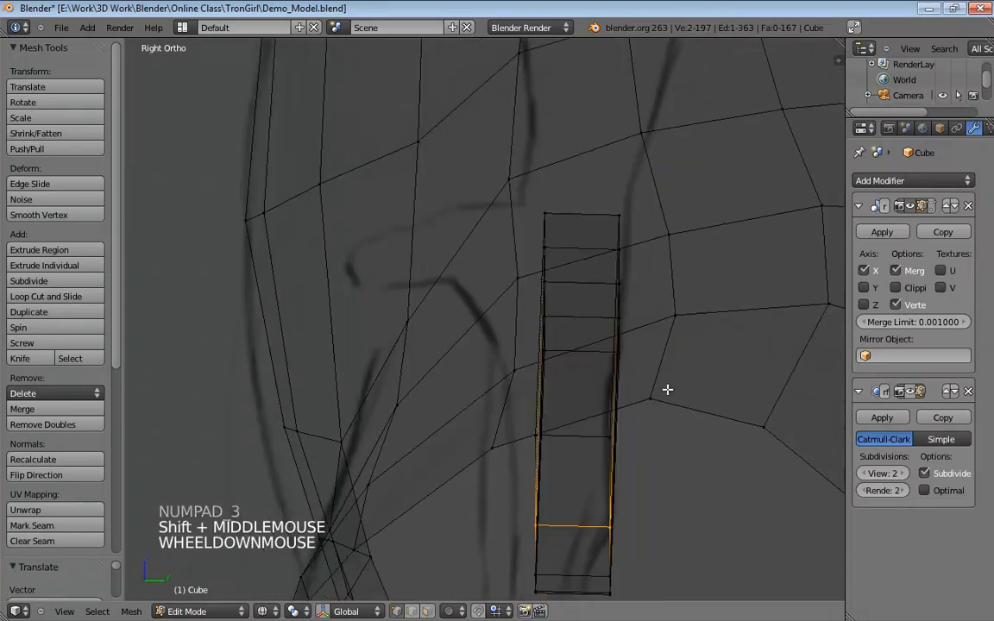
scroll(667, 390, "down", 2)
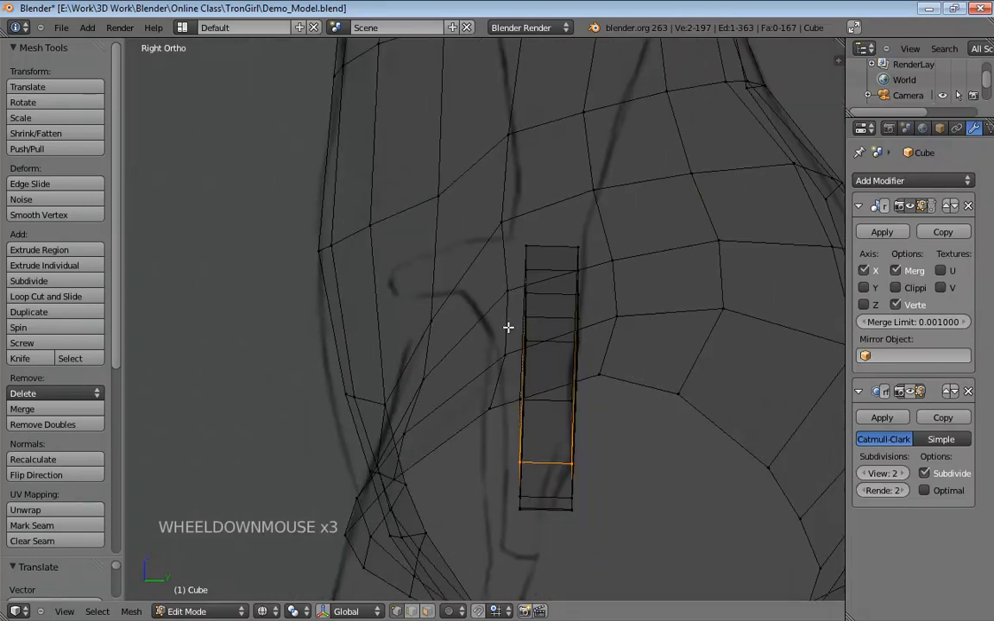
middle_click_drag(677, 399, 637, 341, "shift")
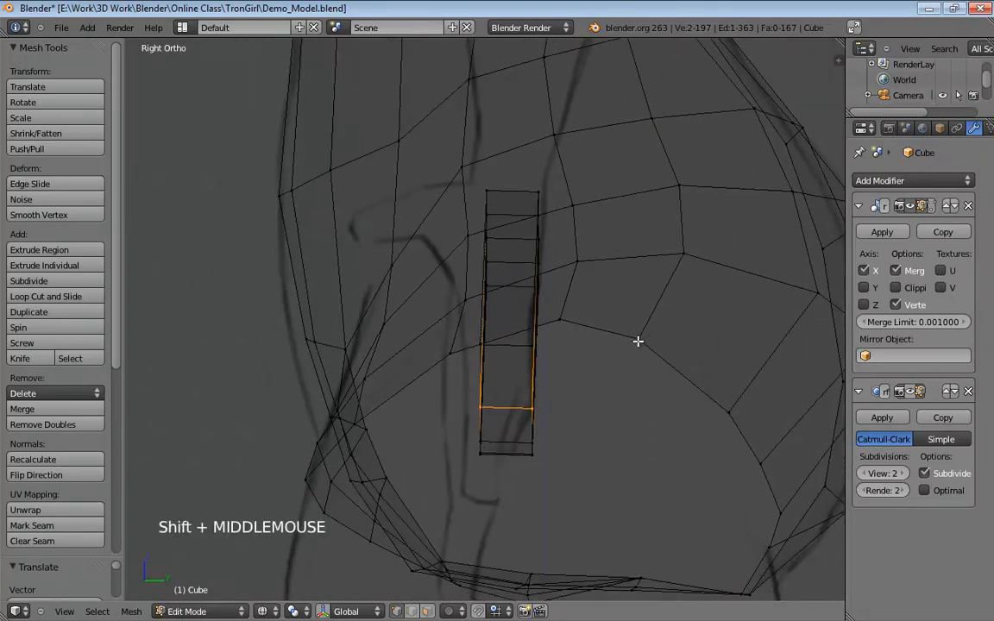
Select only the palm block's front-face vertices, leaving out the body's, and move them about -0.07 in Y to thicken the palm.
key("b")
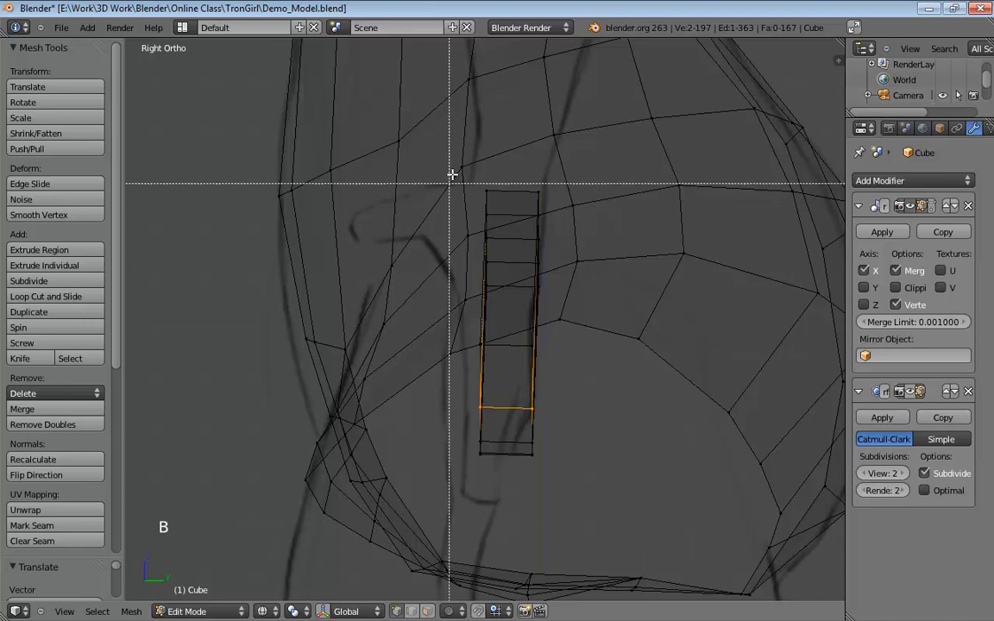
left_click_drag(452, 174, 513, 514)
key("a")
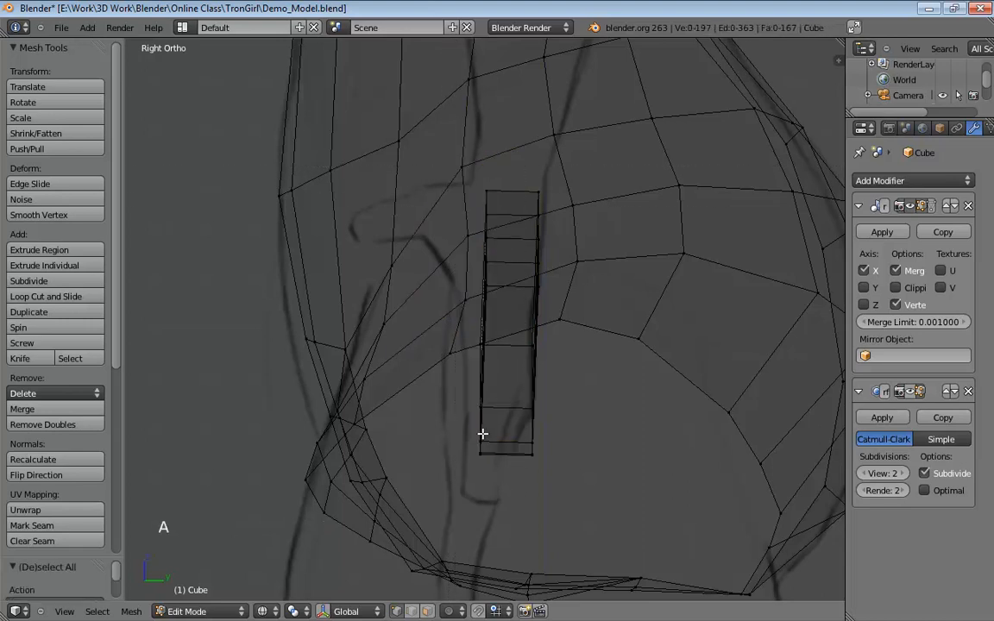
key("b")
left_click_drag(442, 151, 485, 487)
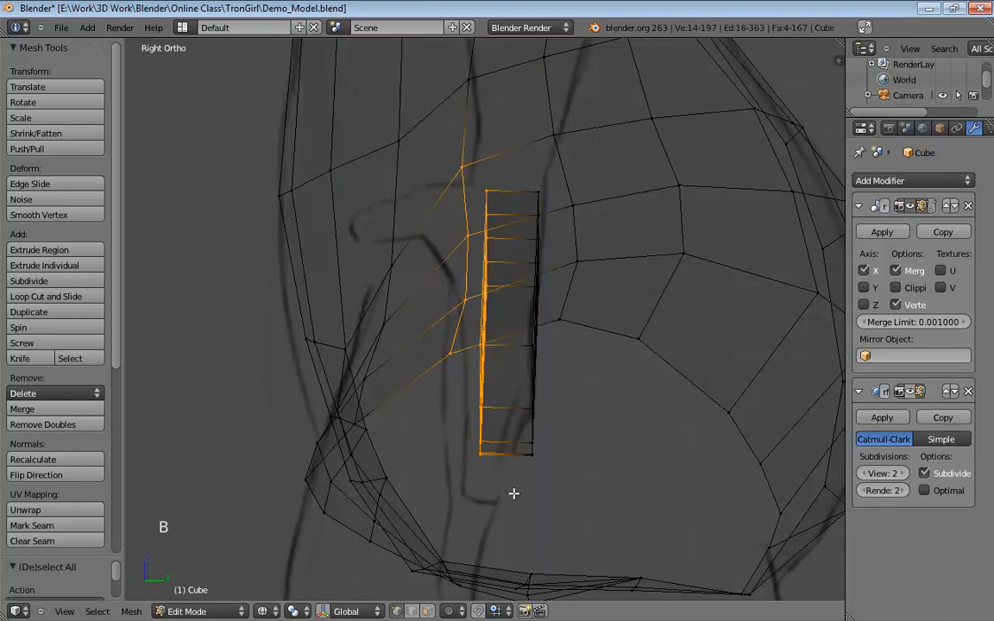
middle_click_drag(544, 370, 296, 234)
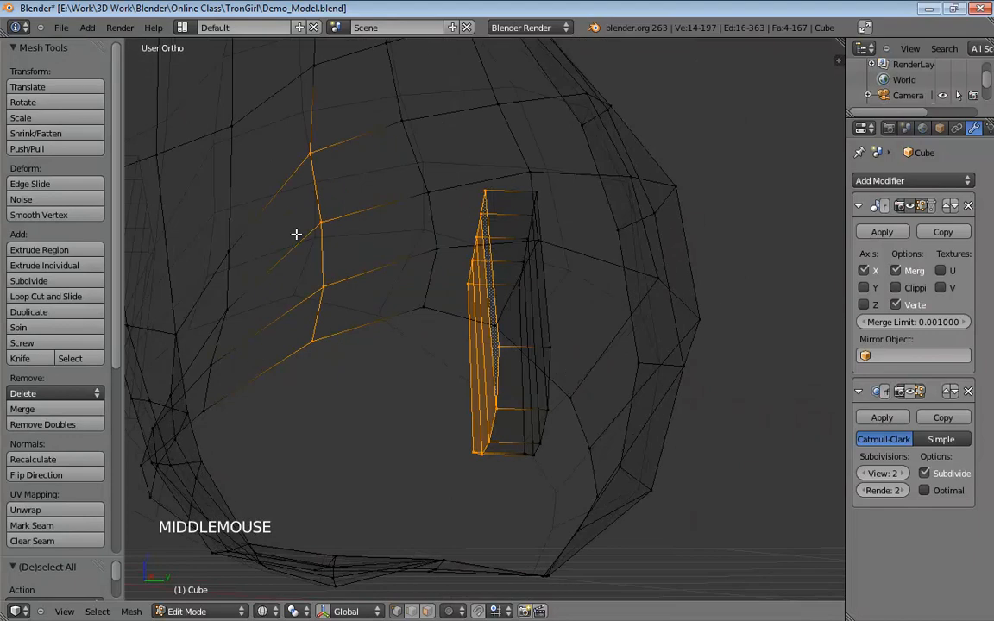
left_click(310, 154, "ctrl")
left_click(310, 155, "shift")
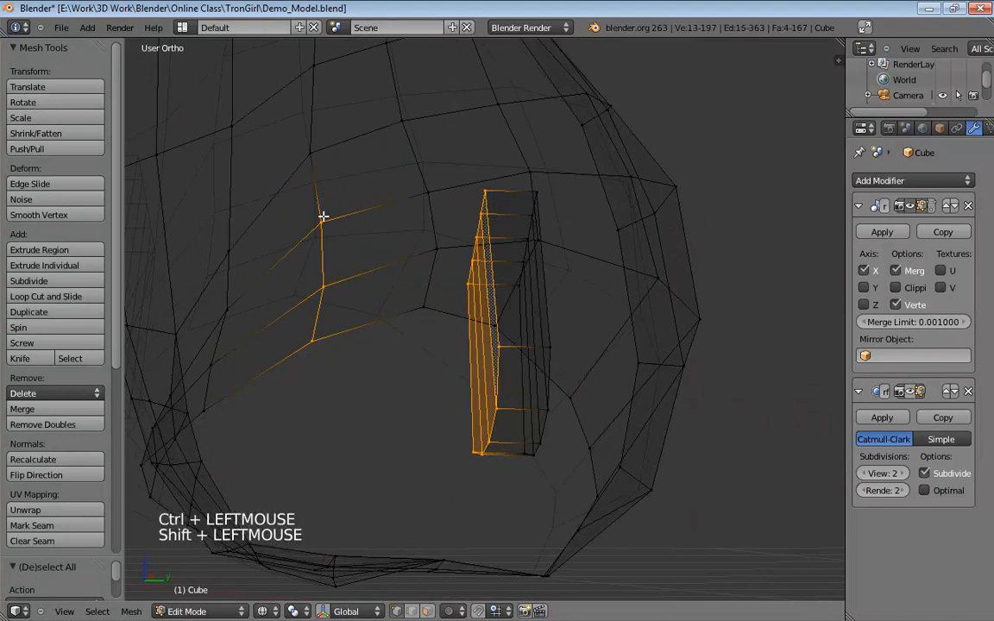
left_click(322, 215, "shift")
left_click(323, 286, "shift")
left_click(313, 340, "shift")
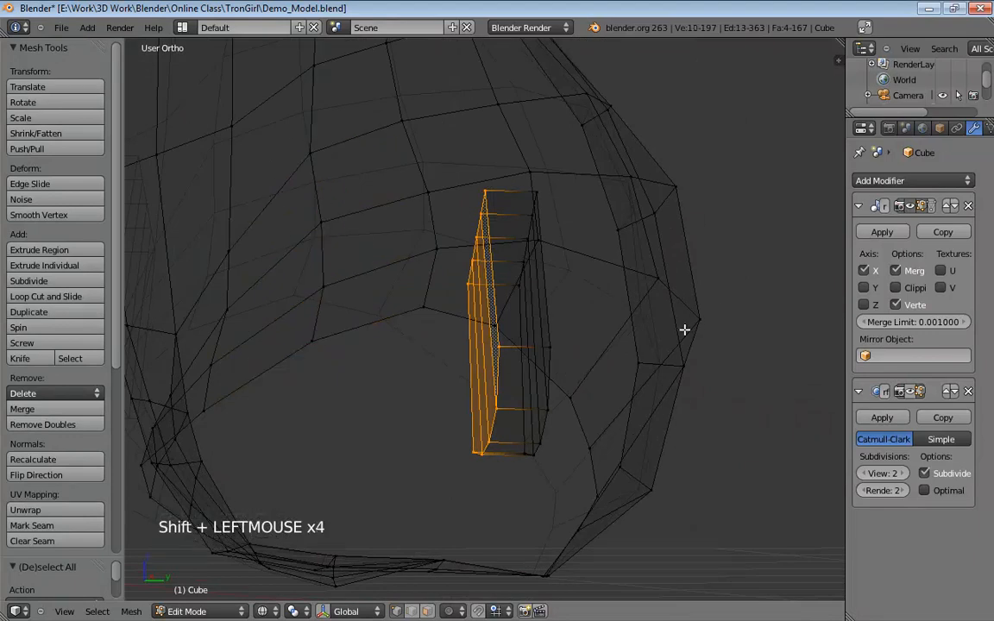
middle_click_drag(684, 330, 657, 327)
key("KP_3")
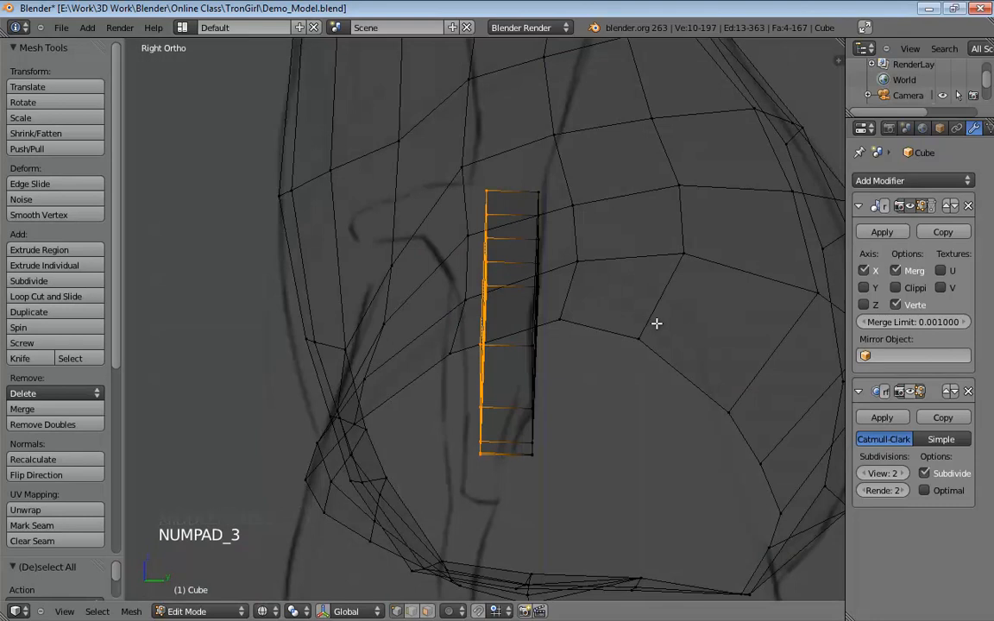
key("g")
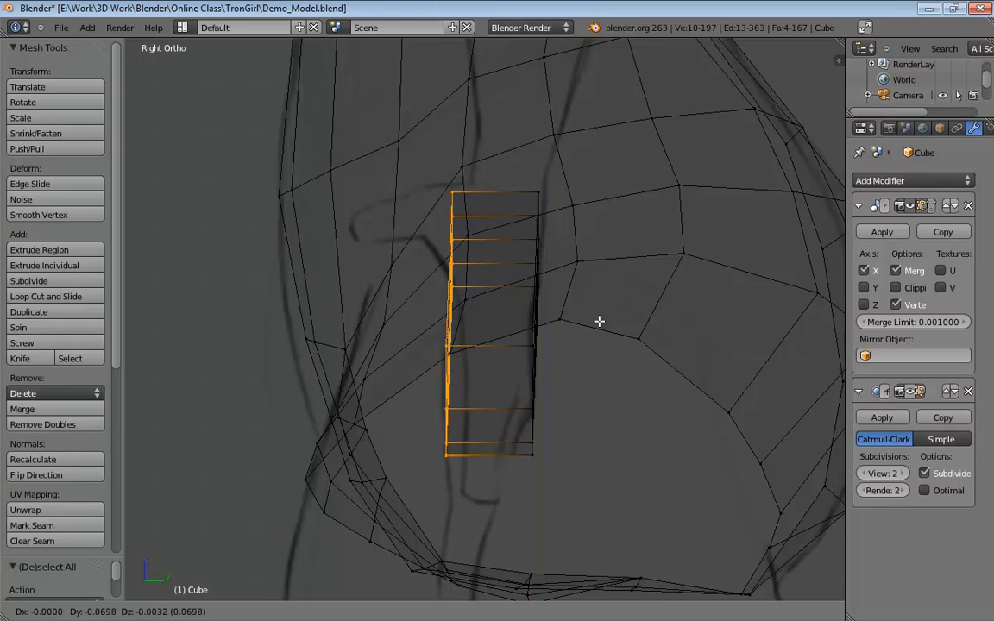
left_click(599, 321)
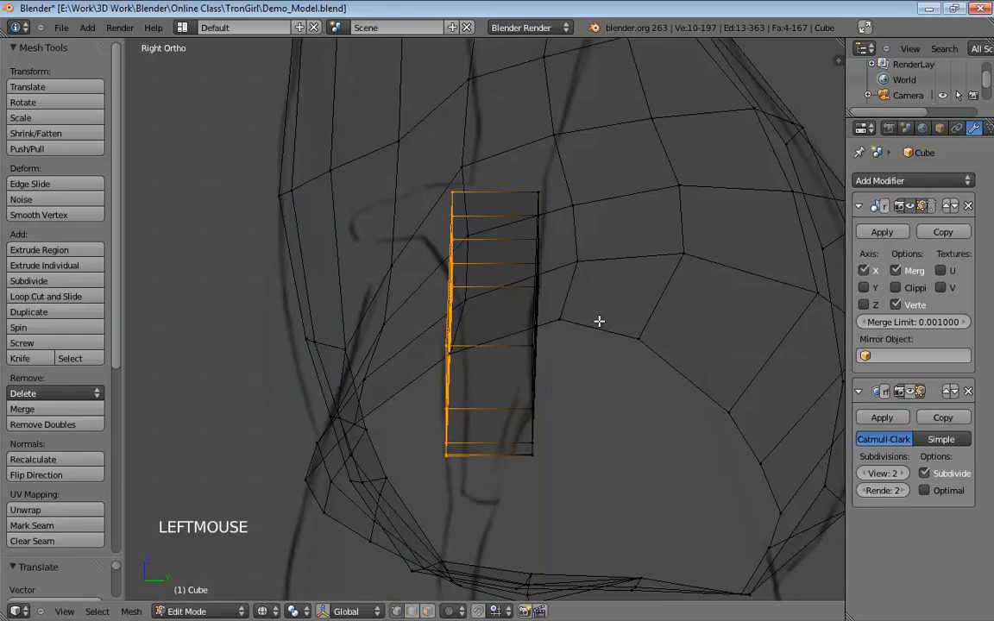
Examine the thickened palm block from several angles in perspective, including its finger end.
middle_click_drag(597, 354, 710, 378)
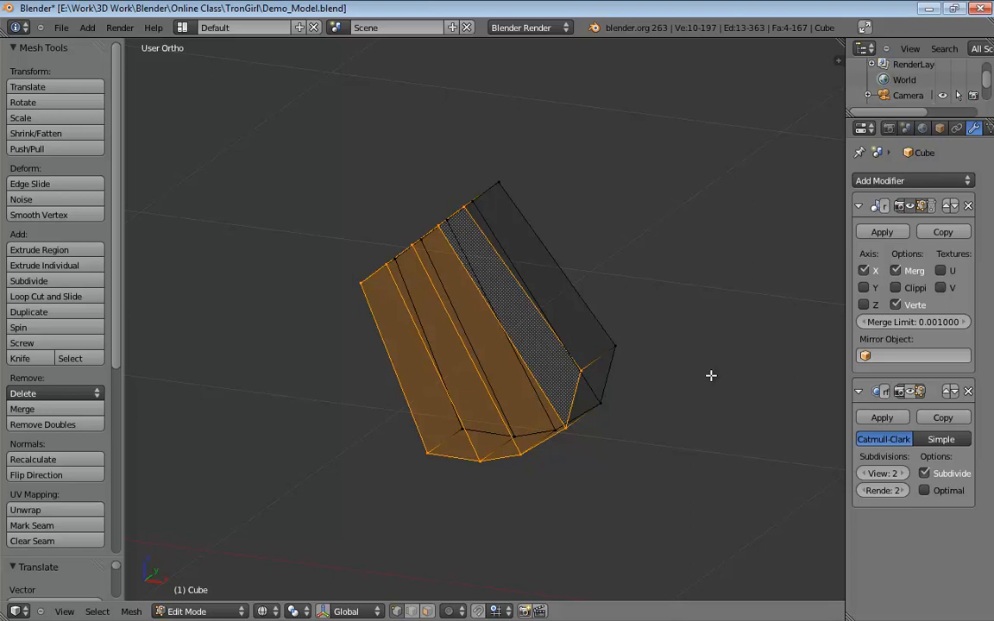
middle_click_drag(602, 413, 659, 353)
key("KP_5")
scroll(614, 366, "down", 4)
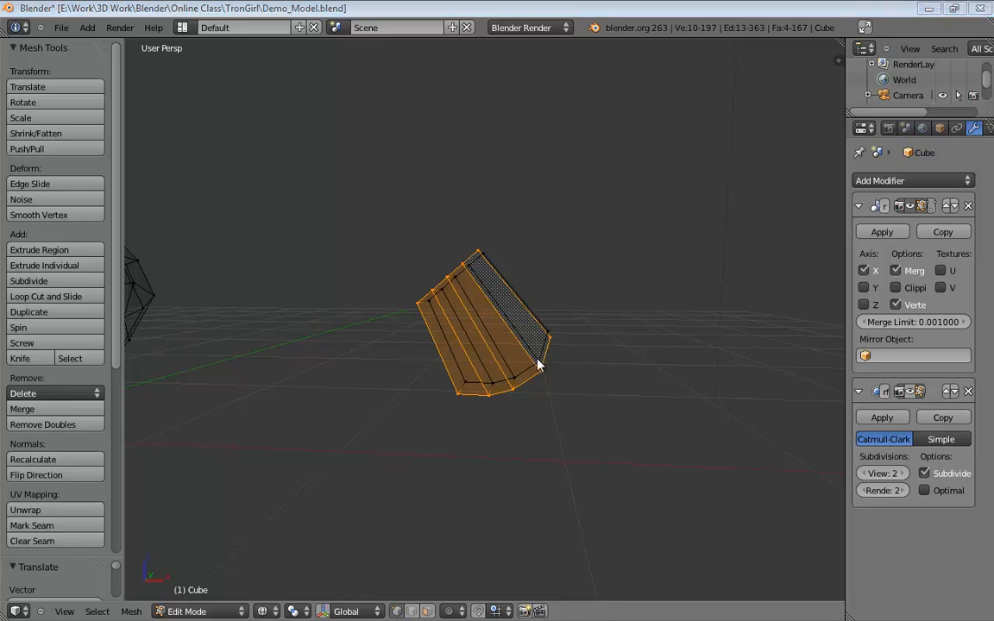
middle_click_drag(622, 366, 411, 325)
scroll(466, 375, "up", 3)
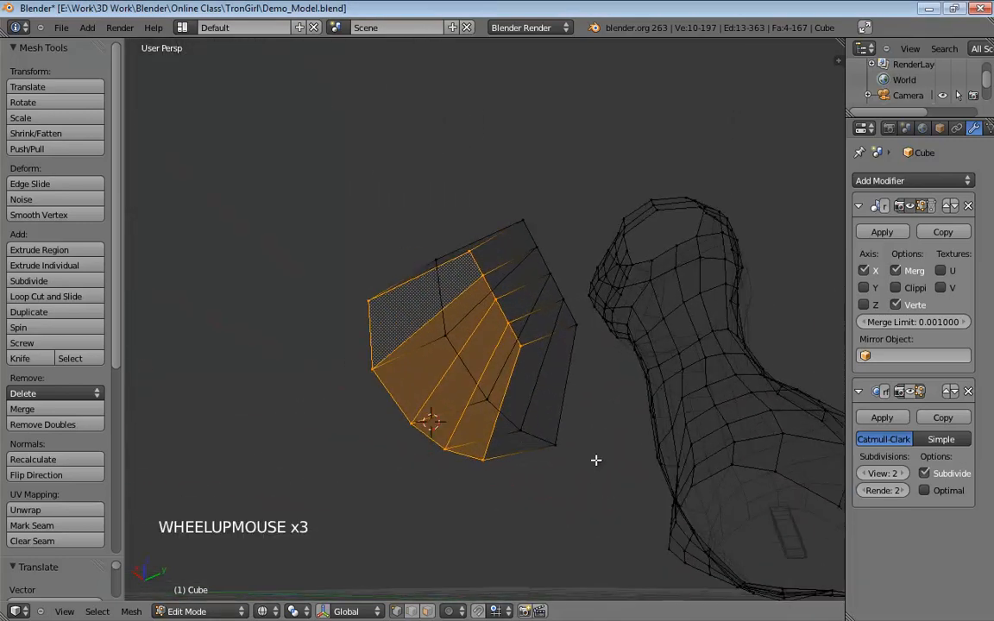
middle_click_drag(602, 444, 521, 345)
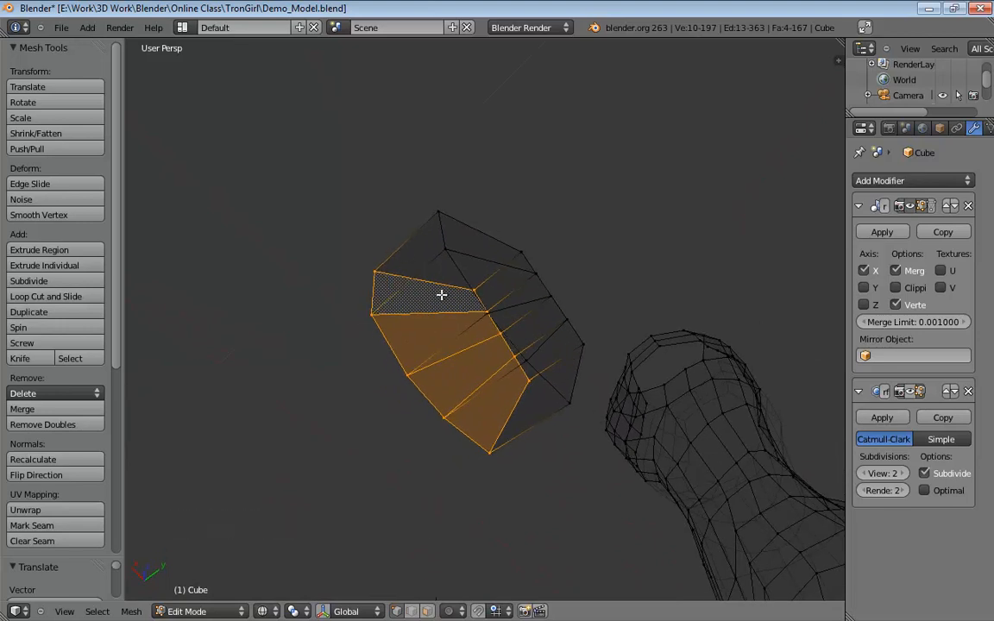
middle_click(580, 429, "alt")
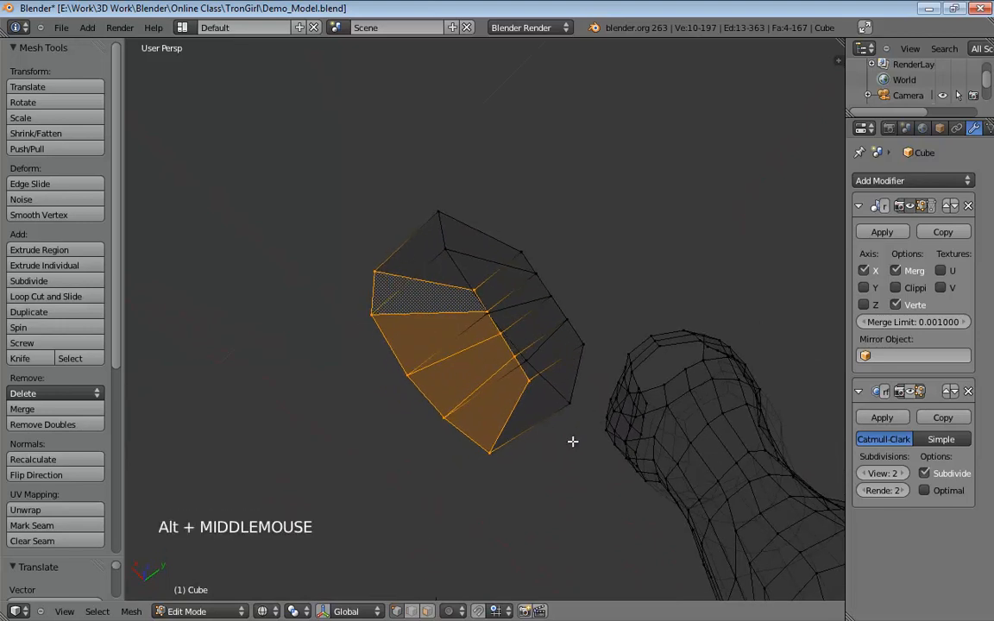
middle_click_drag(572, 442, 483, 497)
In the front view, select the little finger's outer corner vertices and move them about 0.019 in X onto the drawn hand outline.
left_click(479, 431)
left_click(470, 456, "shift")
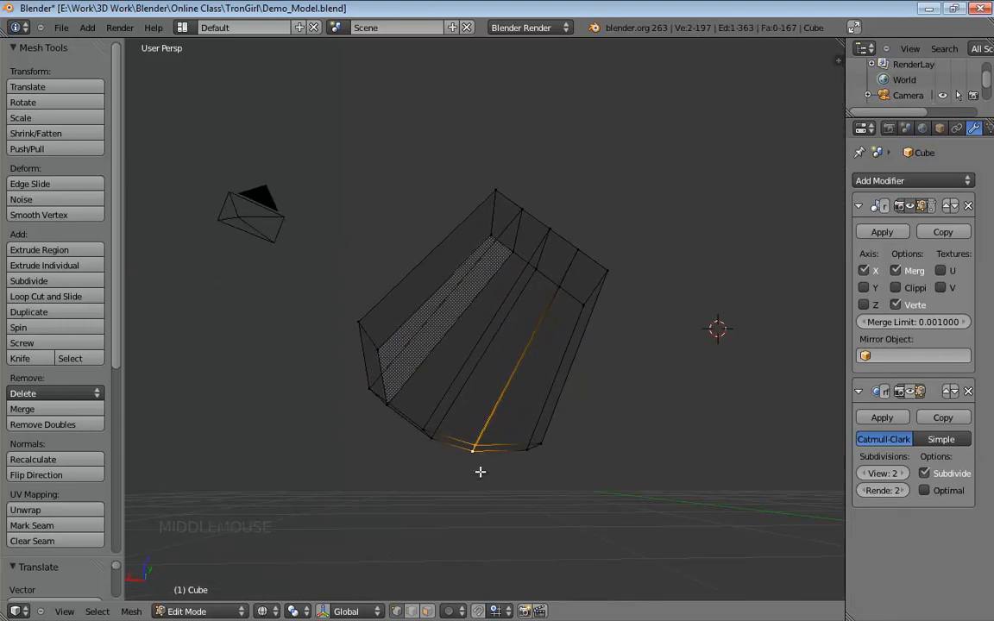
key("KP_1")
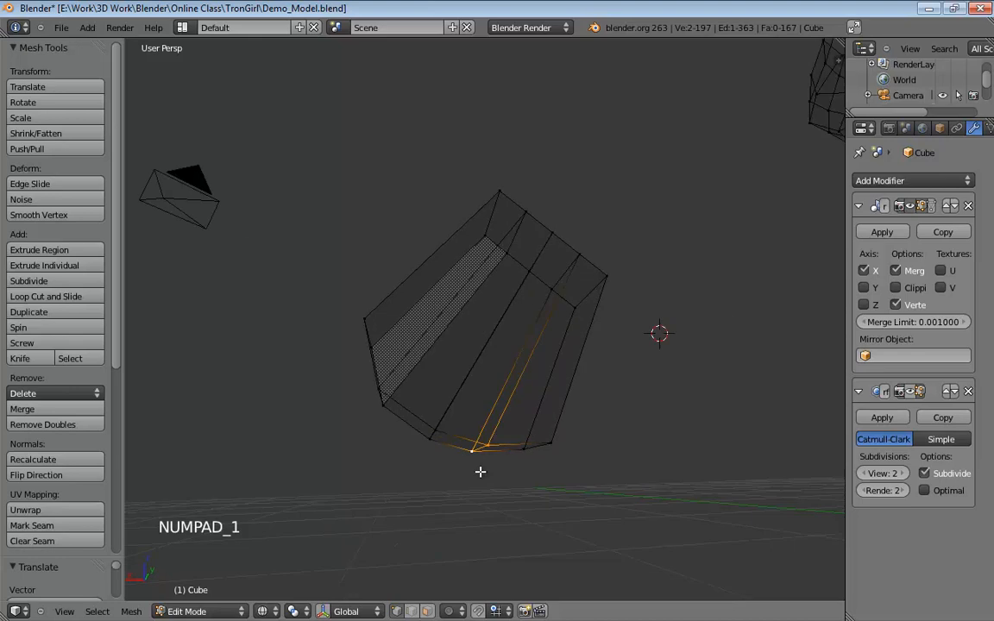
key("KP_5")
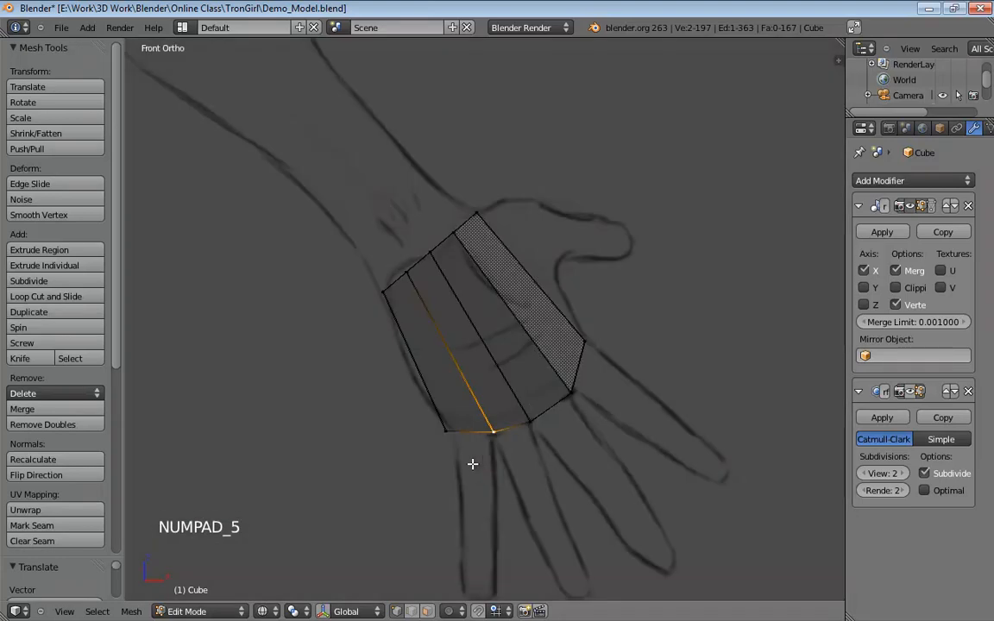
scroll(479, 473, "up", 4)
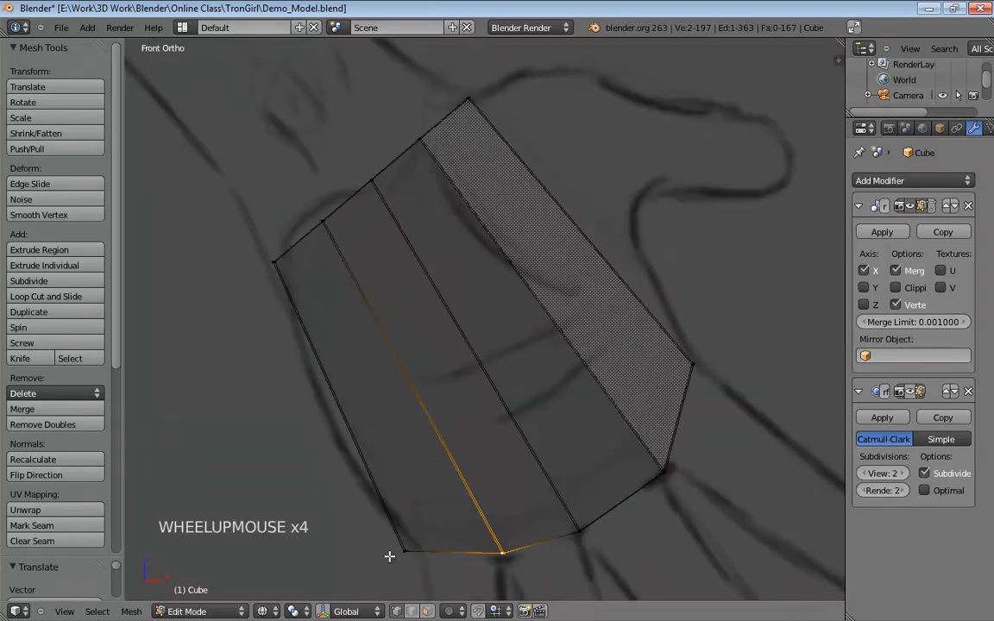
key("a")
key("b")
left_click_drag(383, 576, 411, 539)
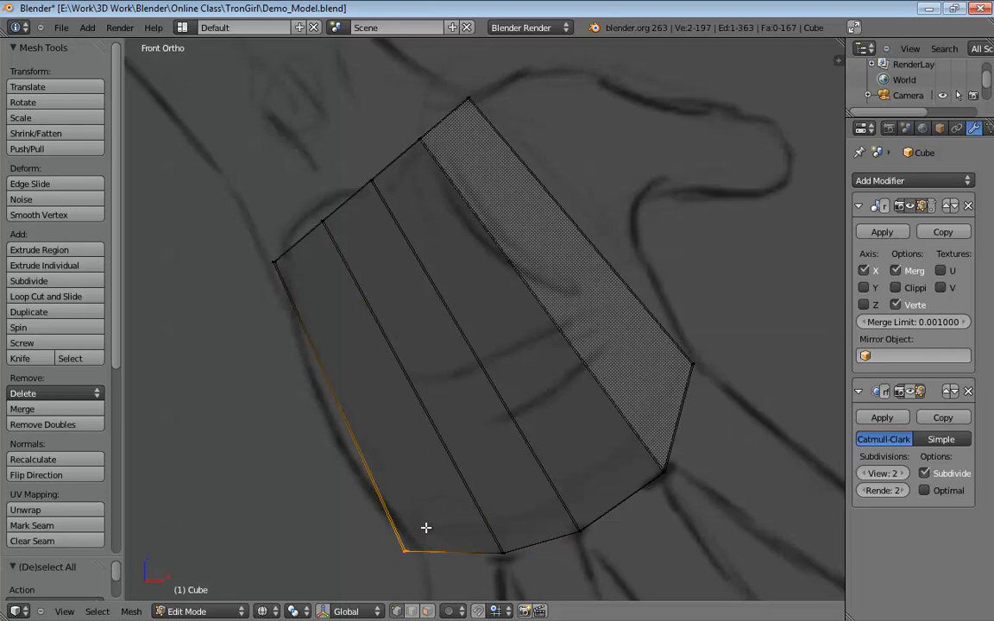
key("g")
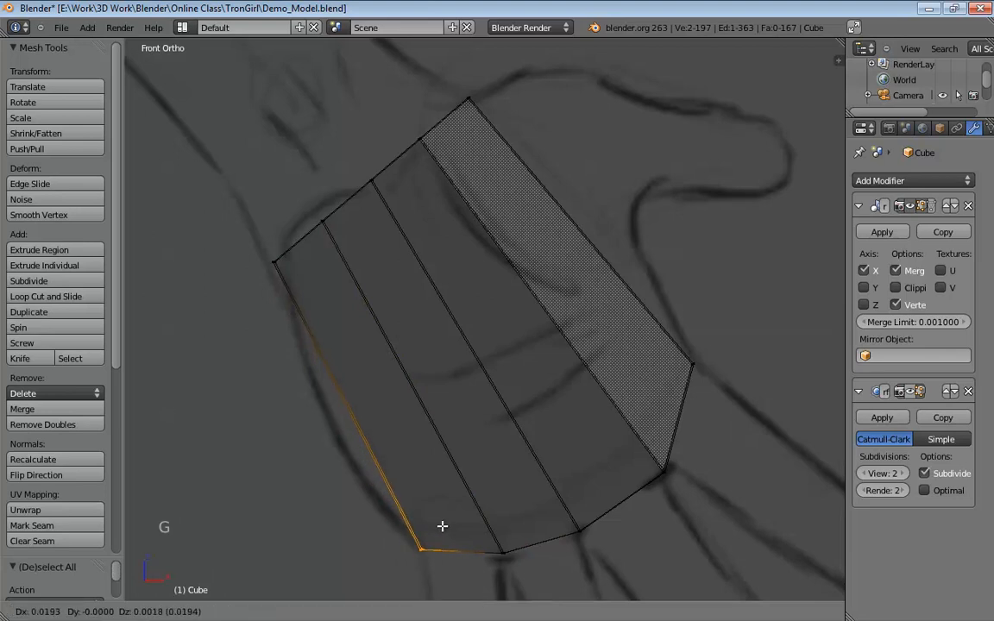
left_click(442, 525)
Deselect everything and show the palm block's finger end in perspective with solid shading.
middle_click_drag(719, 546, 660, 393, "shift")
middle_click_drag(617, 322, 354, 207)
middle_click_drag(690, 366, 619, 412)
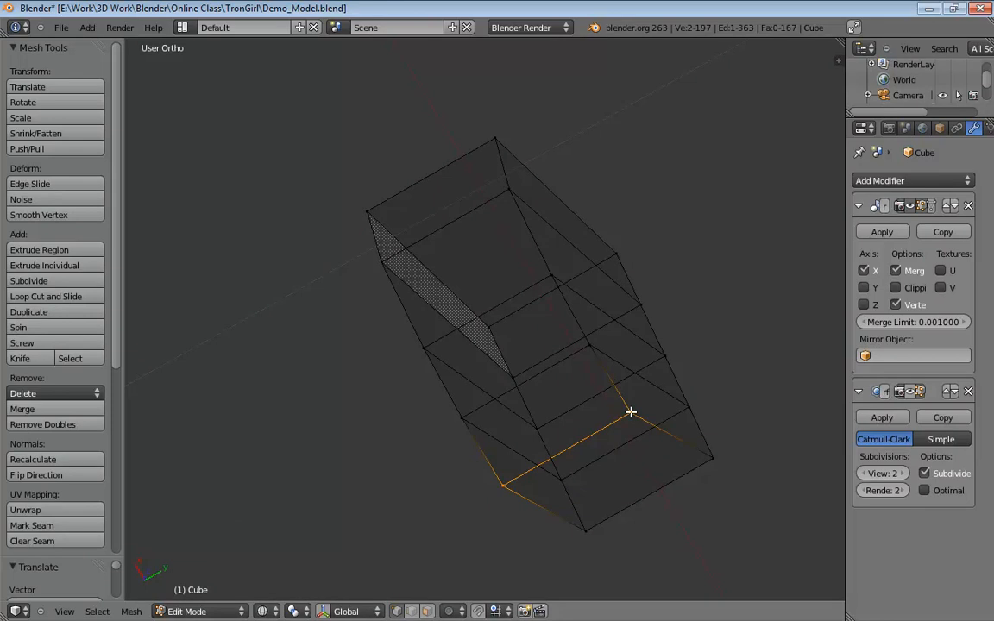
middle_click_drag(631, 414, 715, 347)
key("a")
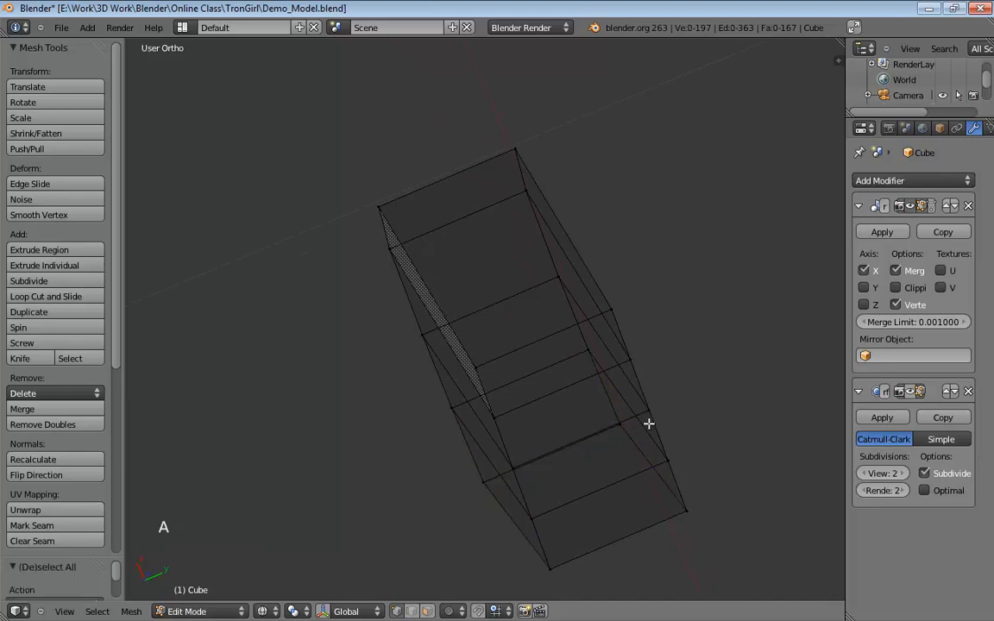
mouse_move(698, 384)
middle_mouse_down()
mouse_move(648, 400)
mouse_move(478, 409)
mouse_move(581, 375)
mouse_move(648, 381)
mouse_move(594, 395)
mouse_move(586, 415)
mouse_move(577, 366)
middle_mouse_up()
key("KP_5")
key("z")
scroll(595, 395, "down", 3)
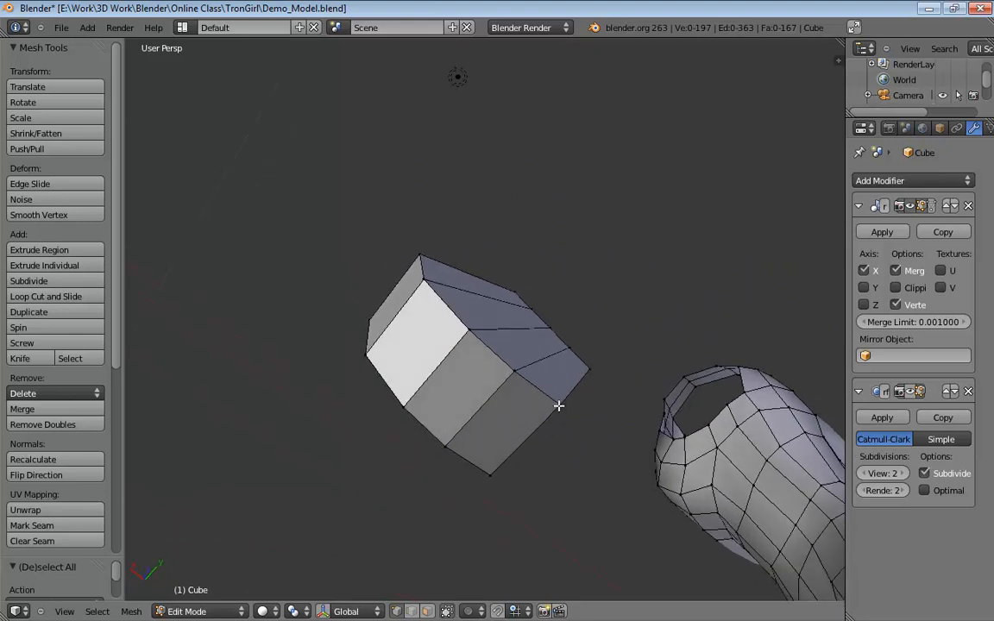
Pull the three back-side finger-edge vertices nearest the little finger forward in Y, narrowing that part of the palm.
left_click_drag(559, 405, 518, 442)
left_click(497, 390)
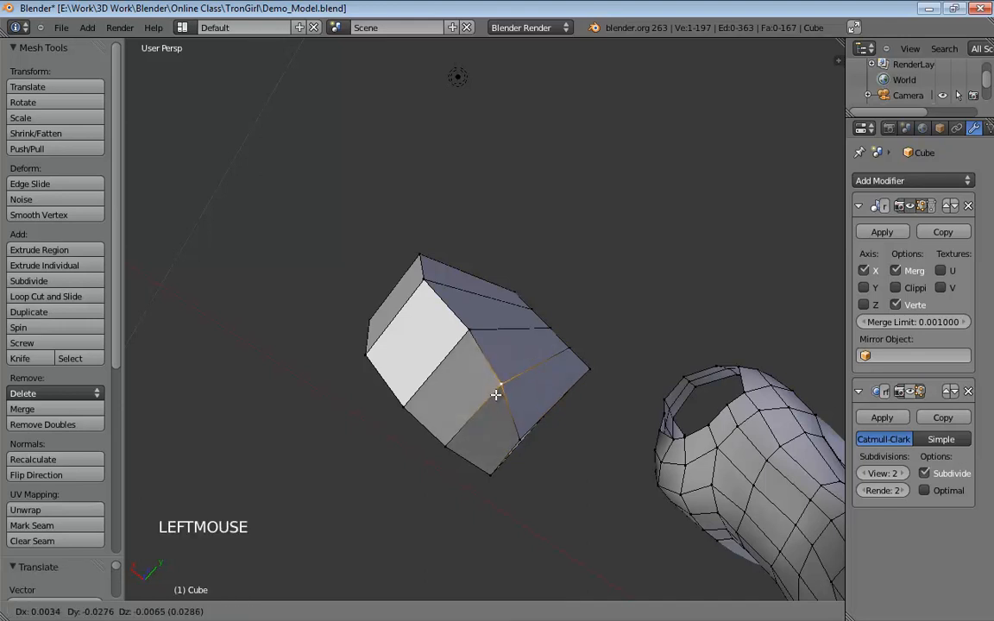
middle_click_drag(492, 395, 474, 335)
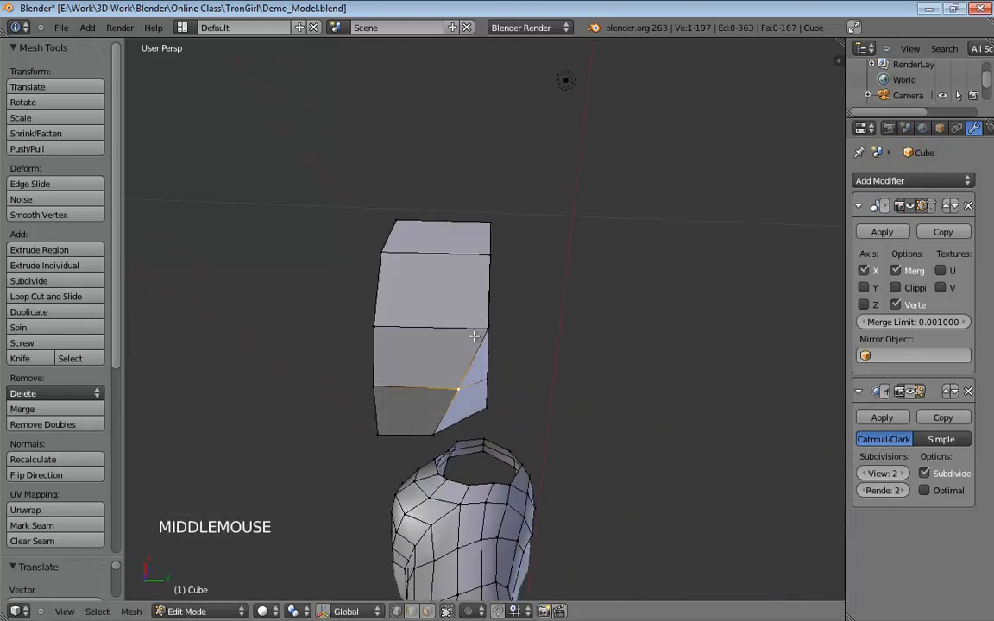
left_click(465, 328)
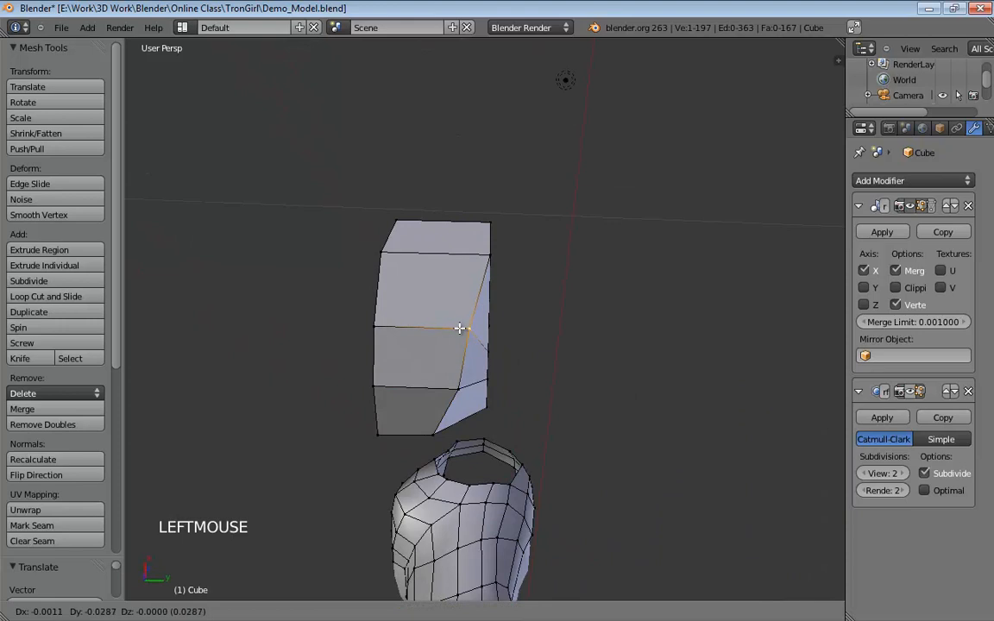
Pull the index-side corner vertex of the back face forward and adjust the neighbouring finger-edge vertices into a rounded line.
middle_click_drag(554, 273, 574, 371, "shift")
left_click_drag(499, 363, 496, 365)
middle_click_drag(612, 357, 616, 392, "shift")
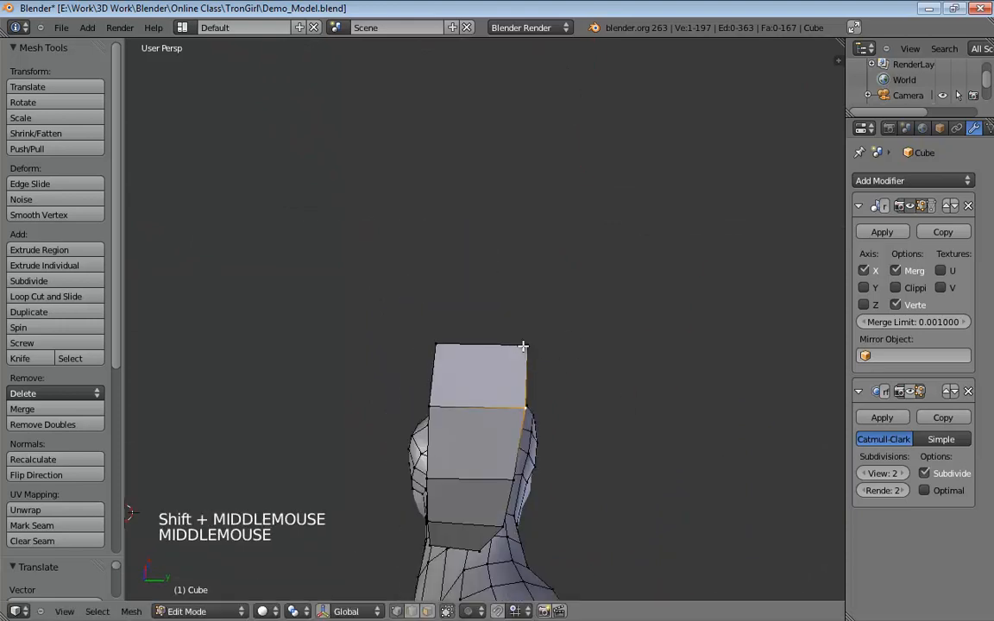
left_click_drag(523, 350, 483, 349)
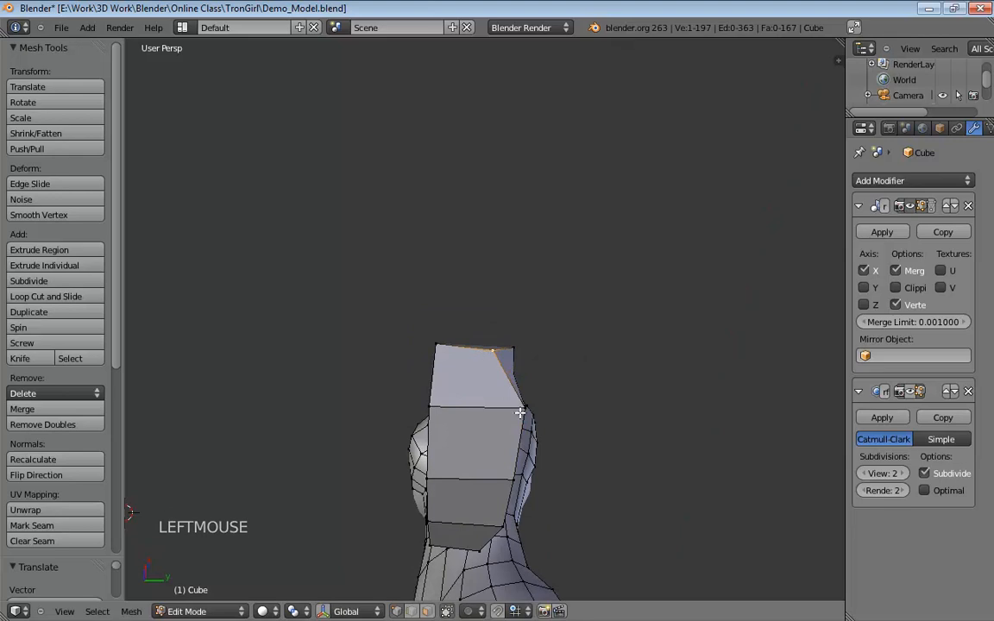
left_click(515, 407)
middle_click_drag(610, 442, 534, 403)
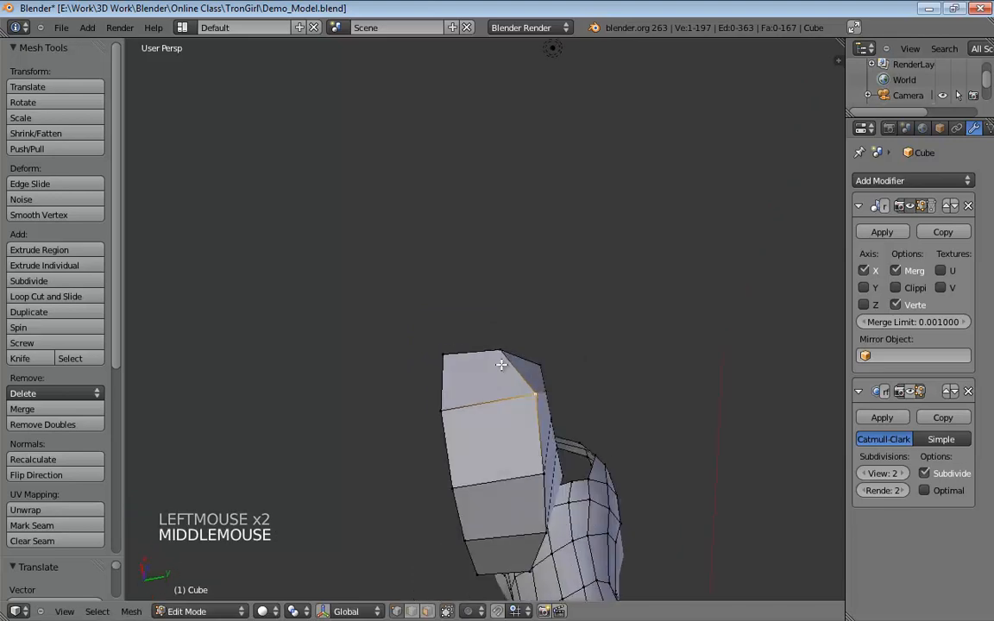
left_click_drag(543, 473, 588, 450)
middle_click_drag(588, 451, 585, 313)
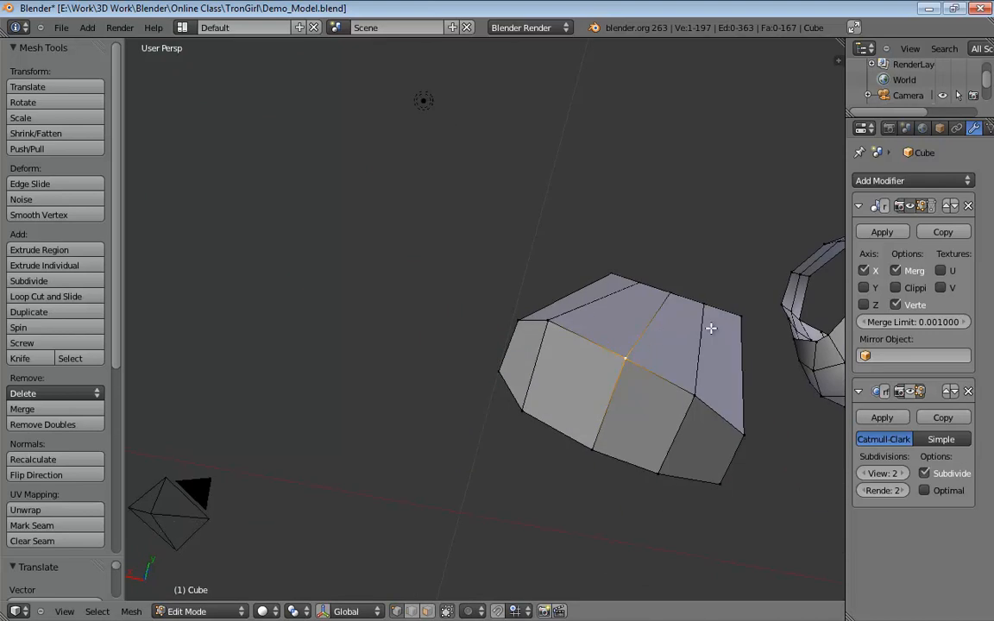
Raise the back-face finger-edge vertices from the little-finger corner to the middle cut toward the wrist, slanting the finger end.
mouse_move(508, 433)
middle_mouse_down()
mouse_move(526, 405)
mouse_move(602, 508)
mouse_move(519, 561)
mouse_move(513, 461)
mouse_move(466, 462)
mouse_move(521, 408)
mouse_move(517, 441)
mouse_move(530, 405)
middle_mouse_up()
left_click_drag(525, 401, 549, 369)
left_click_drag(588, 449, 580, 405)
middle_click_drag(645, 447, 501, 470, "shift")
left_click_drag(501, 470, 514, 432)
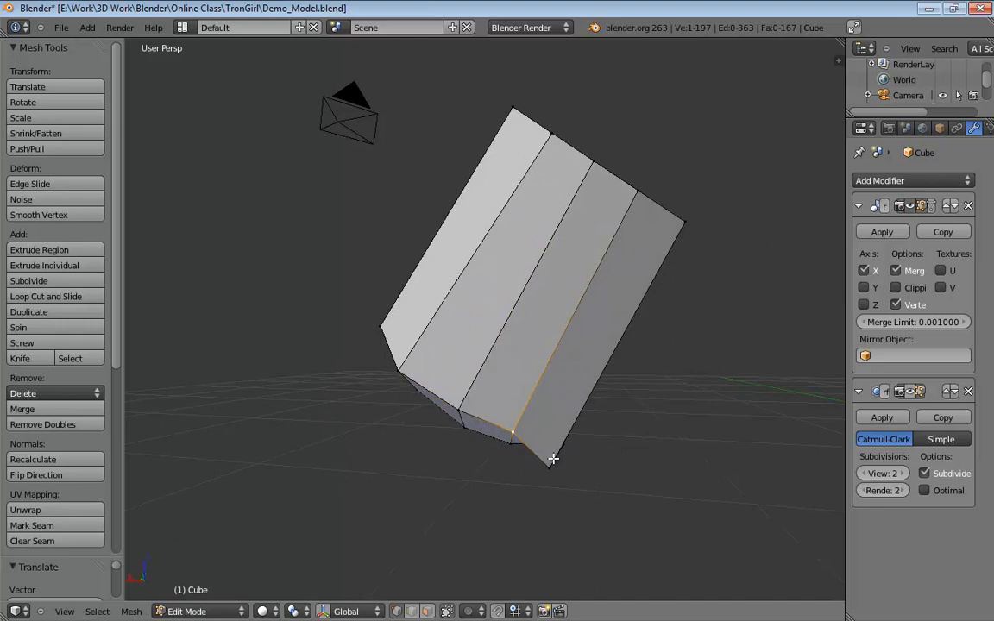
left_click_drag(549, 470, 522, 408)
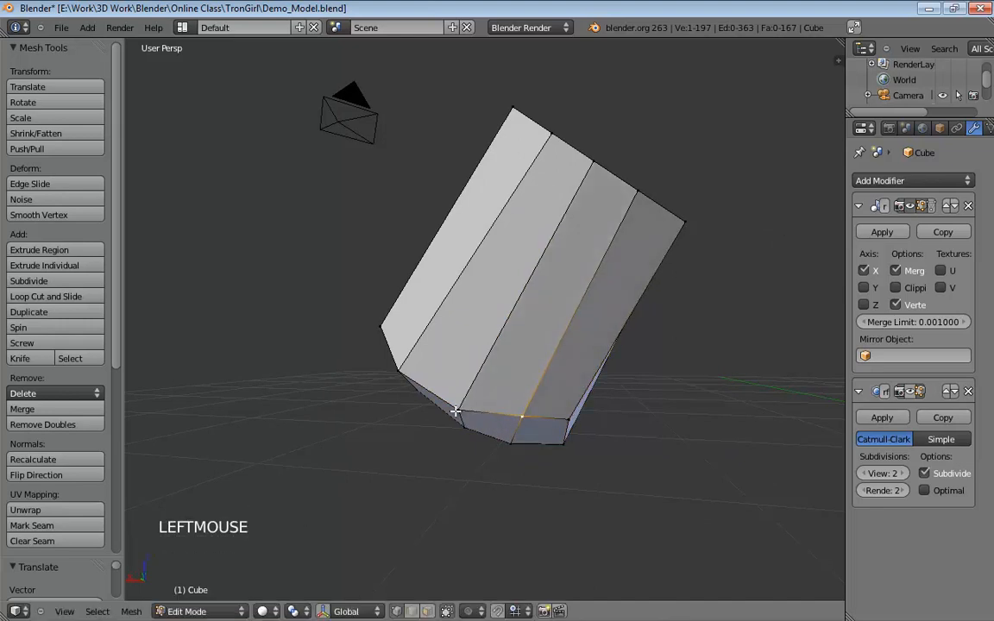
left_click_drag(457, 409, 468, 386)
Raise the back-face vertex between the index and middle fingers, undo the index corner's last move and reposition that corner.
middle_click_drag(458, 408, 523, 480, "shift")
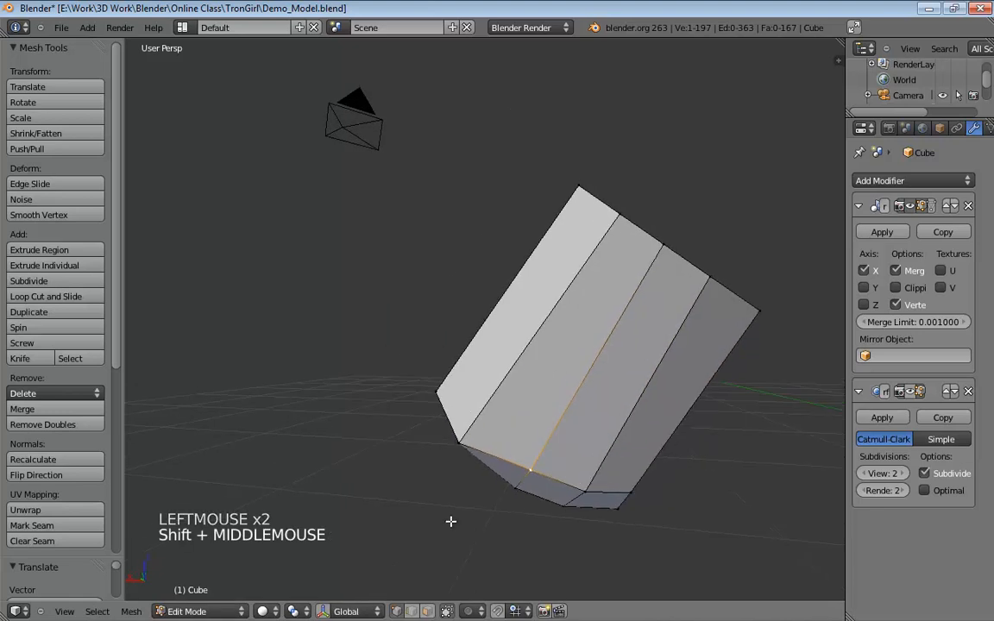
left_click(468, 410)
left_click(468, 411)
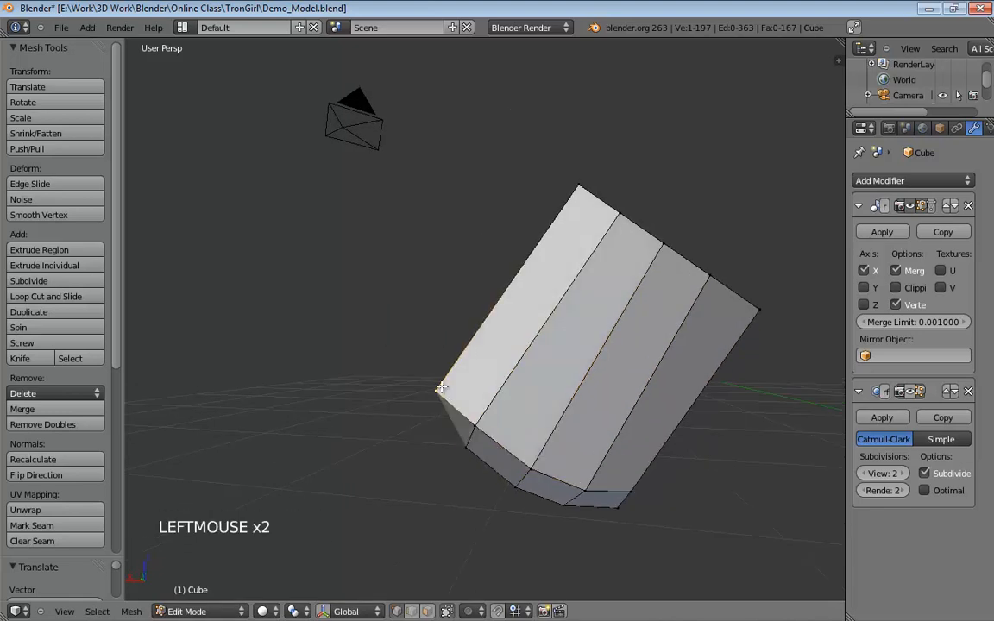
key("ctrl+z")
middle_click_drag(379, 448, 409, 350)
left_click_drag(460, 379, 473, 369)
middle_click_drag(473, 369, 493, 316)
scroll(479, 506, "down", 2)
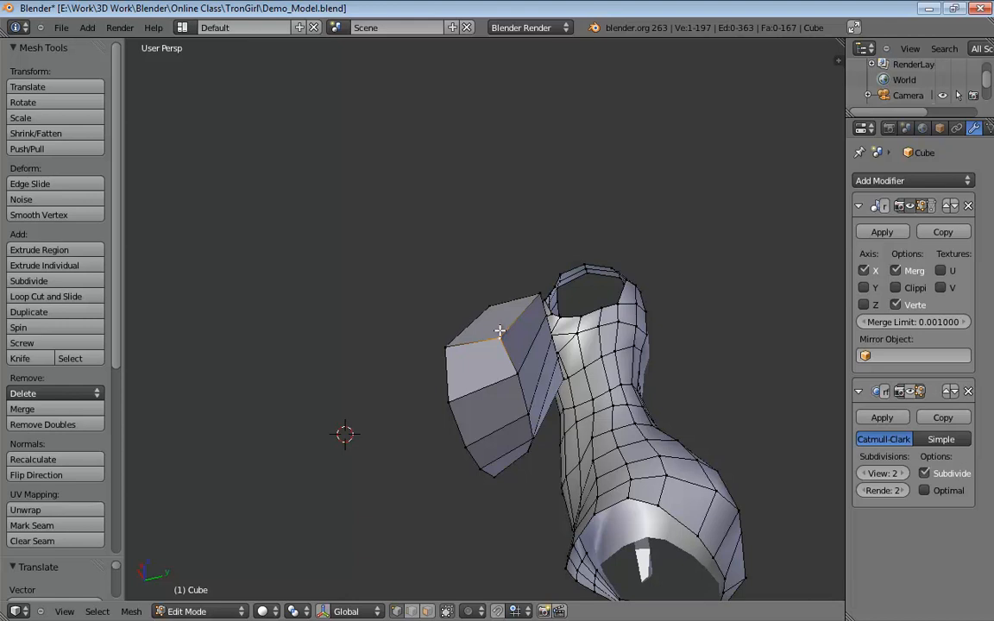
Add a loop cut halfway through the palm block's thickness, running around its wrist end, both sides and finger end.
middle_click_drag(431, 315, 475, 354)
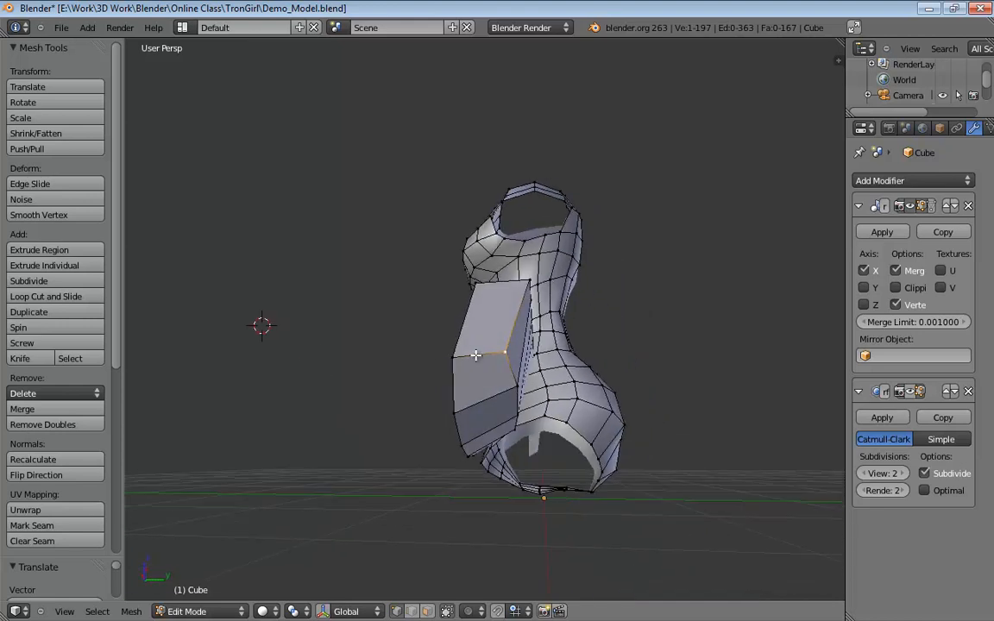
middle_click_drag(399, 383, 542, 453)
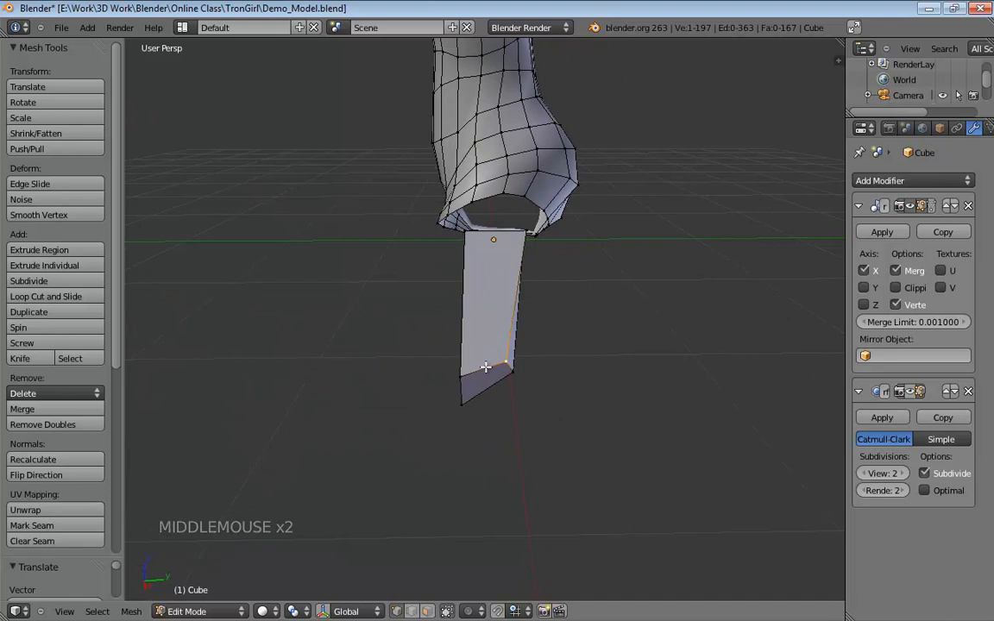
middle_click_drag(486, 367, 588, 389)
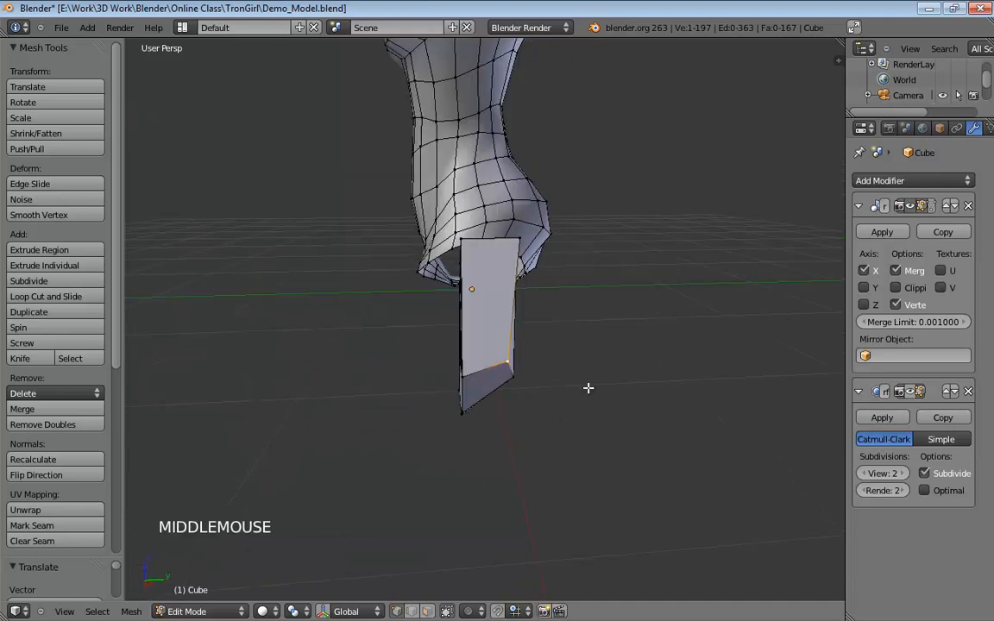
key("ctrl+r")
left_click(479, 373)
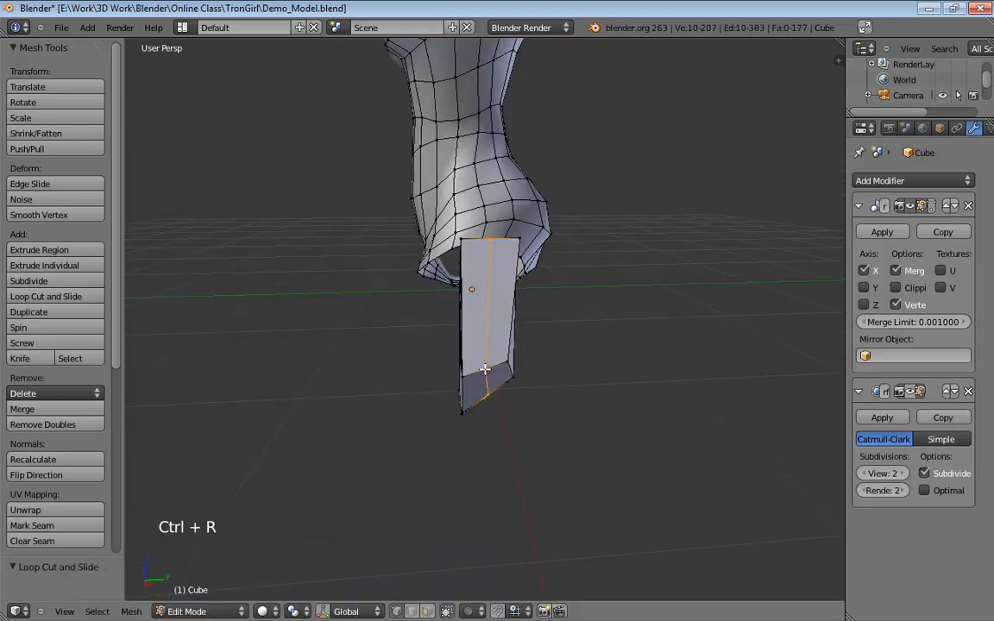
Examine the palm block's finger end and sides around the mid-thickness loop from several angles.
middle_click_drag(479, 373, 322, 302)
middle_click_drag(581, 352, 715, 313)
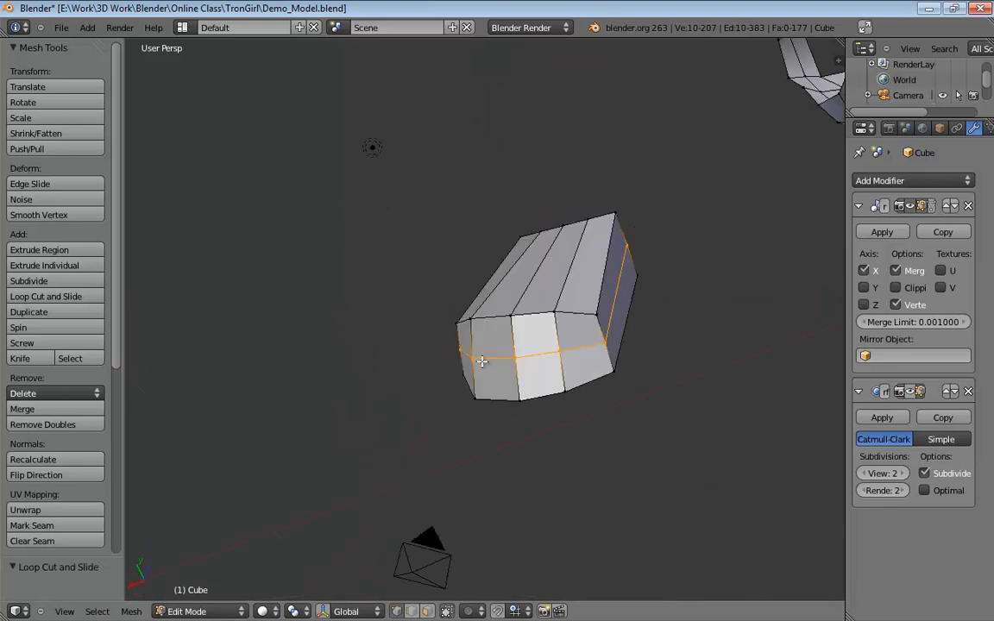
middle_click_drag(538, 383, 491, 311)
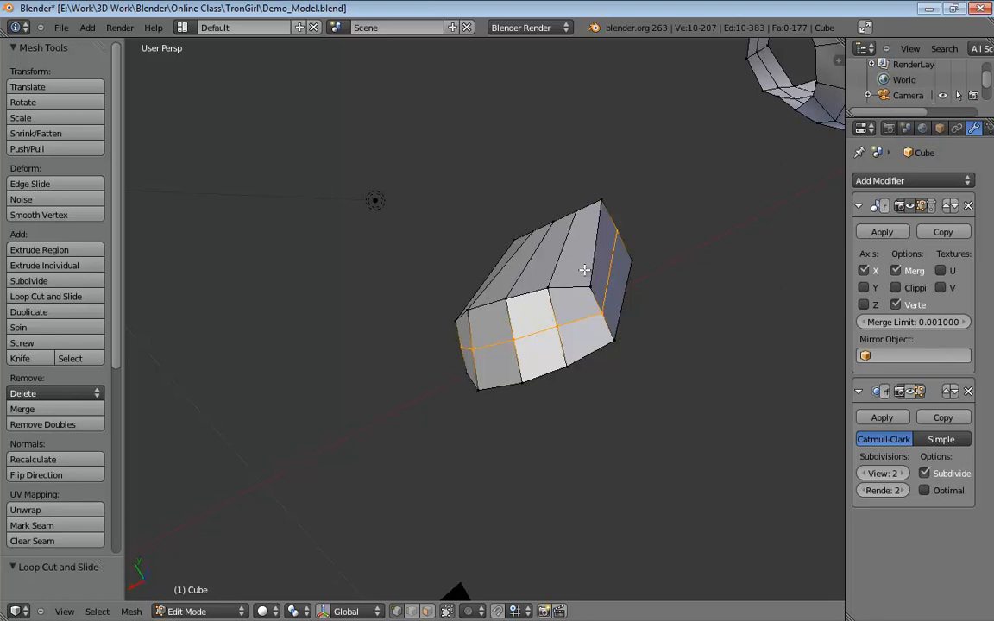
middle_click_drag(499, 241, 521, 300)
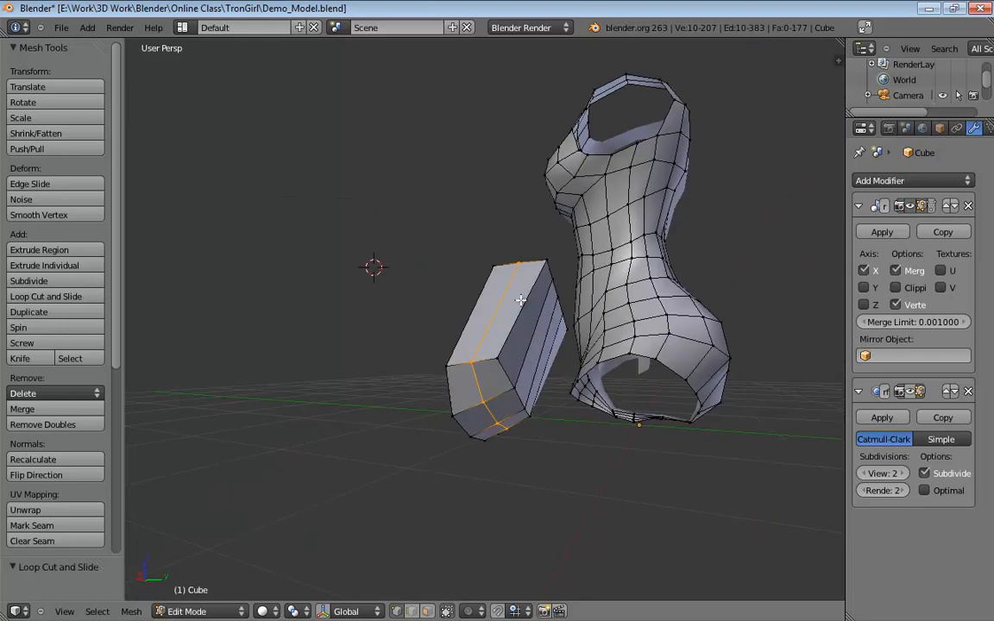
middle_click_drag(520, 300, 468, 339)
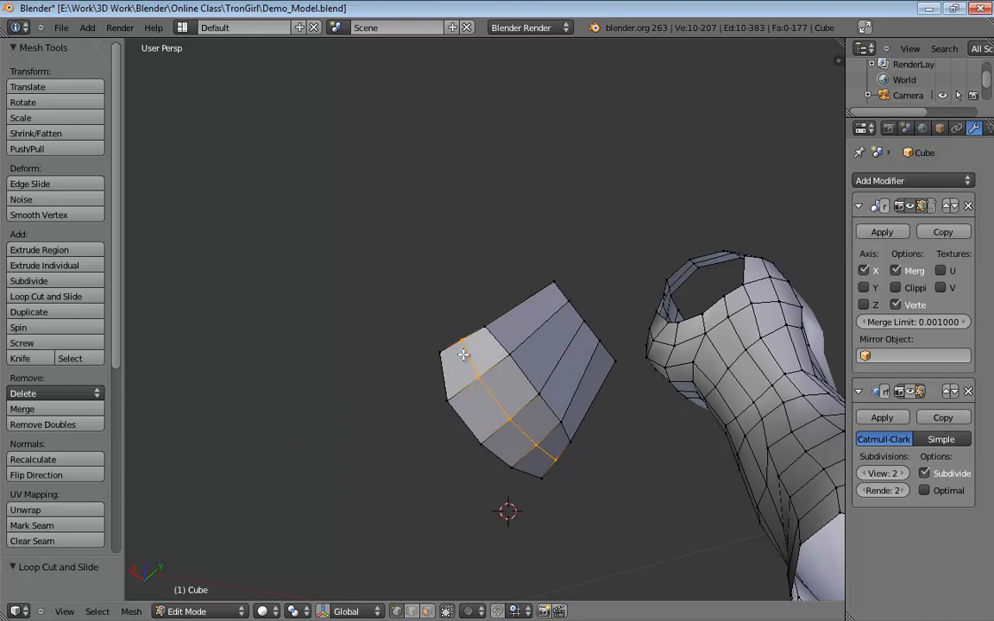
middle_click_drag(464, 353, 446, 333)
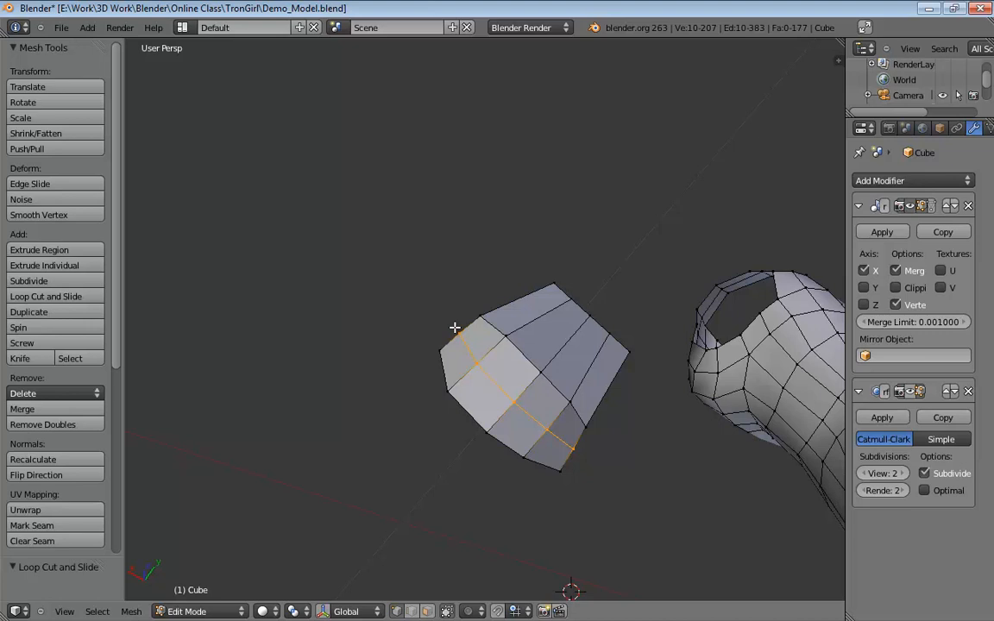
middle_click_drag(455, 328, 425, 294)
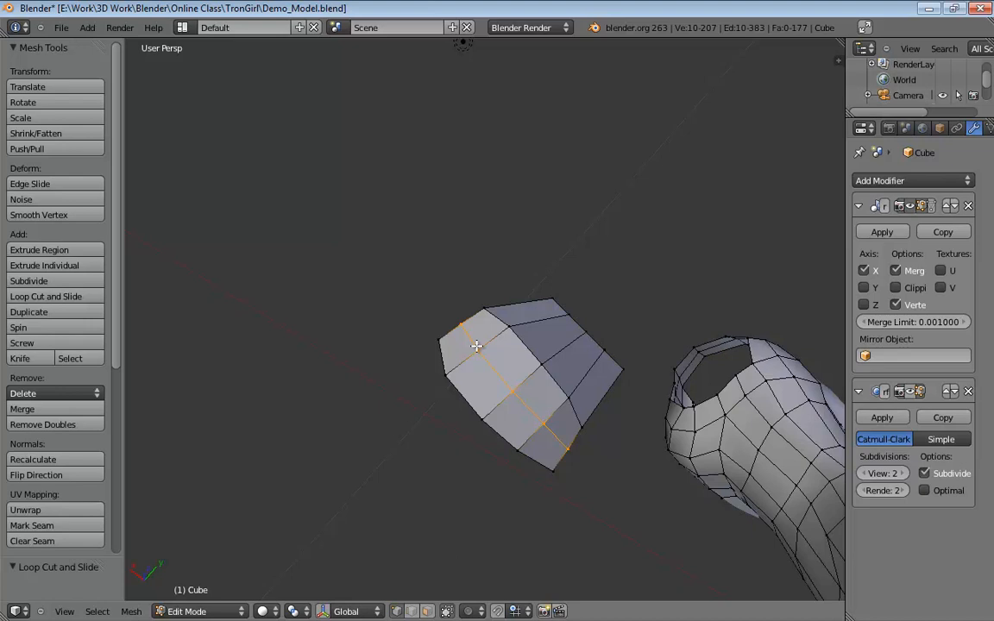
middle_click_drag(476, 346, 667, 470)
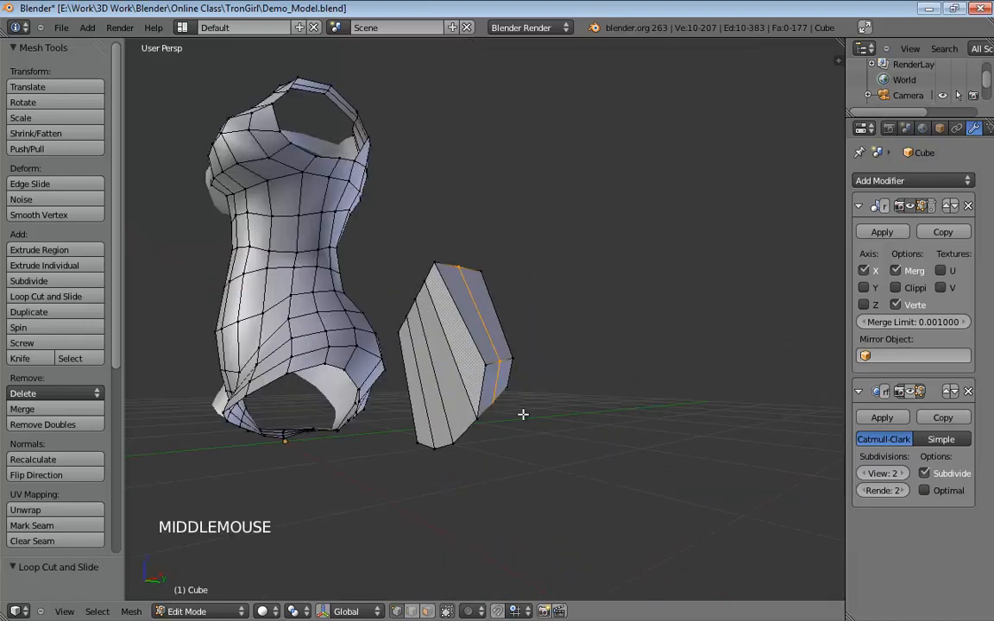
Select the five back-face finger-edge vertices and move them backward in Y toward the hand outline in the side reference.
key("KP_1")
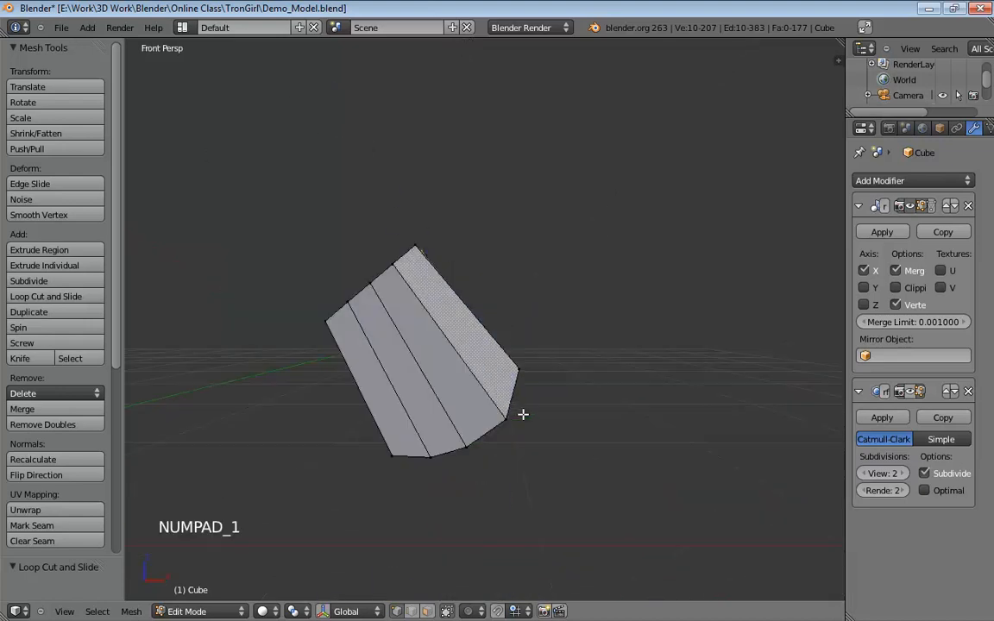
key("KP_5")
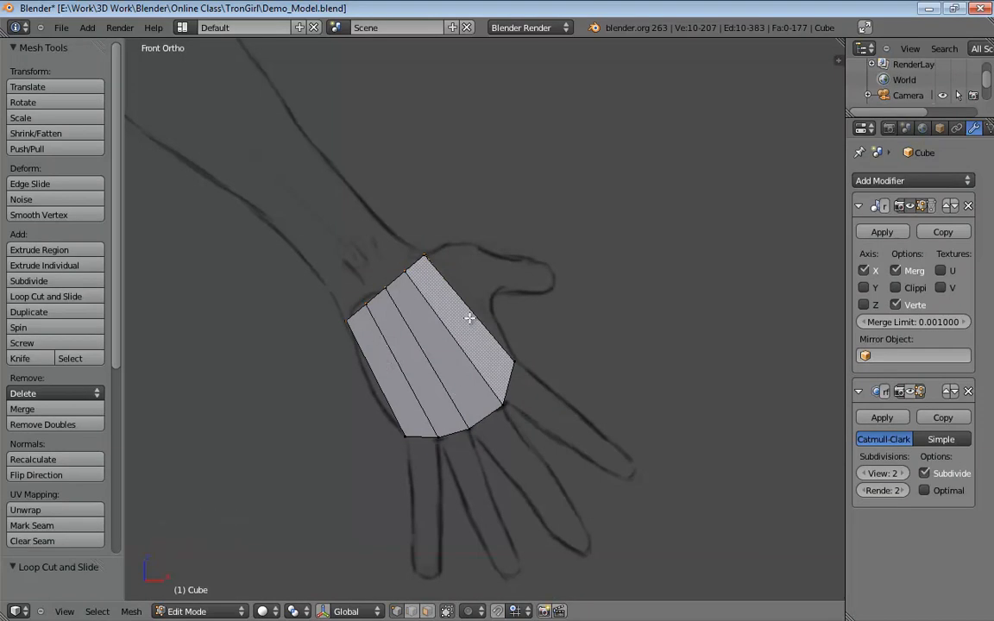
key("KP_3")
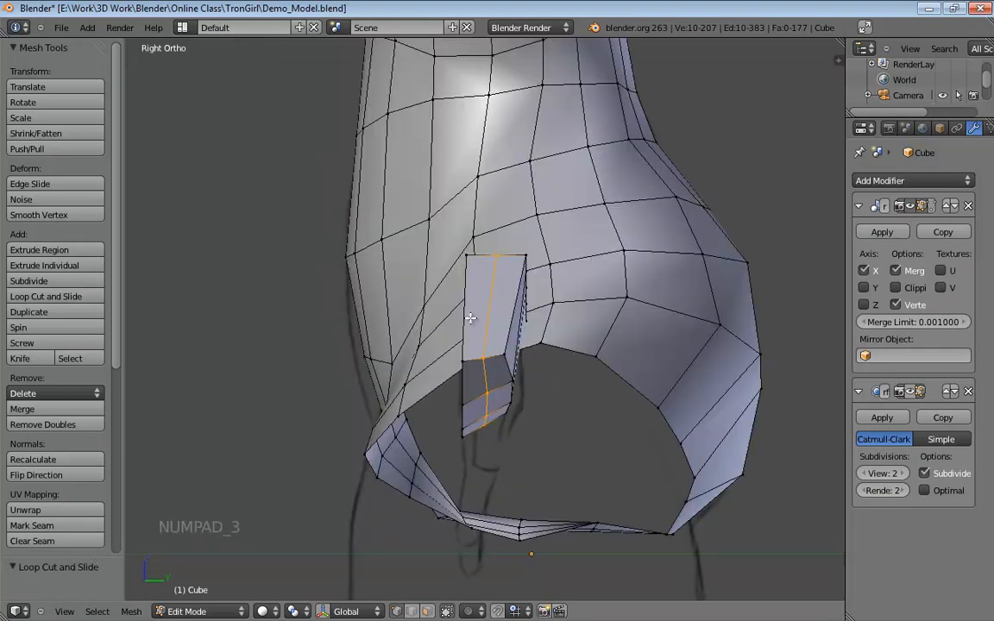
key("z")
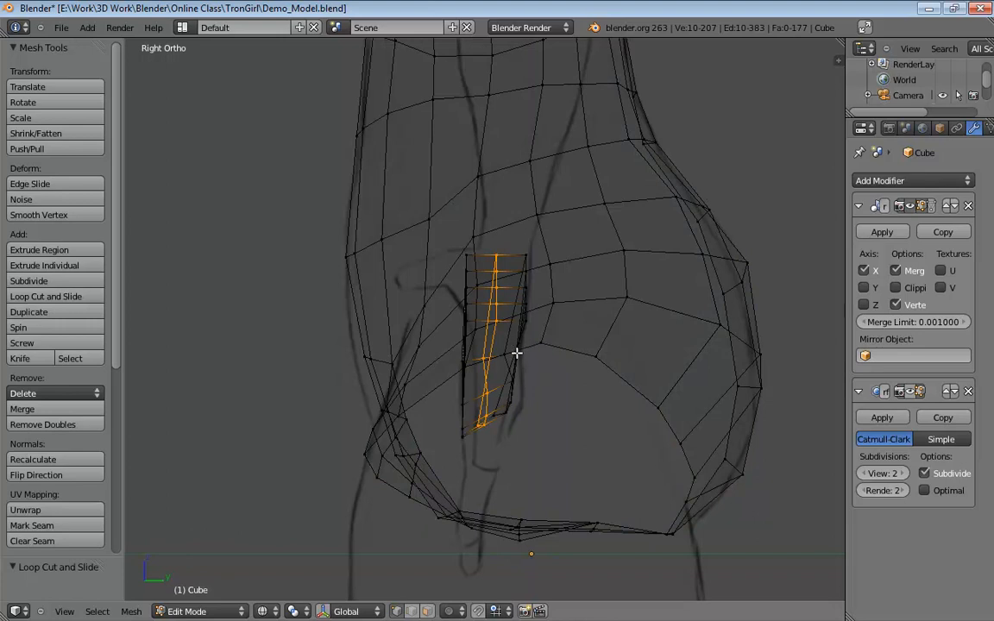
key("shift+h")
middle_click_drag(544, 372, 474, 366)
left_click(490, 380, "shift")
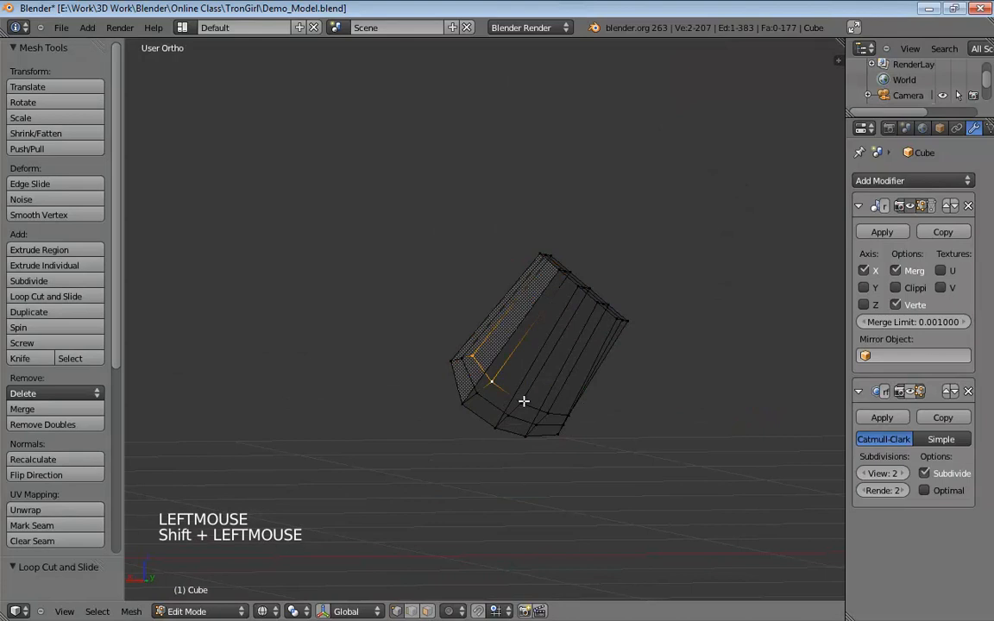
left_click(521, 403, "shift")
left_click(547, 413, "shift")
left_click(568, 415, "shift")
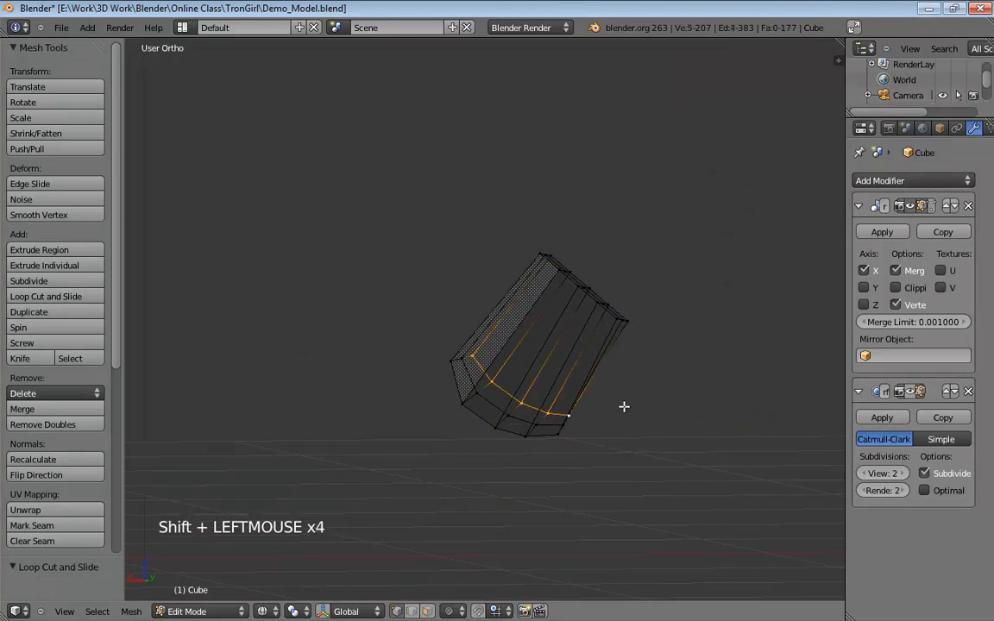
key("KP_1")
key("KP_3")
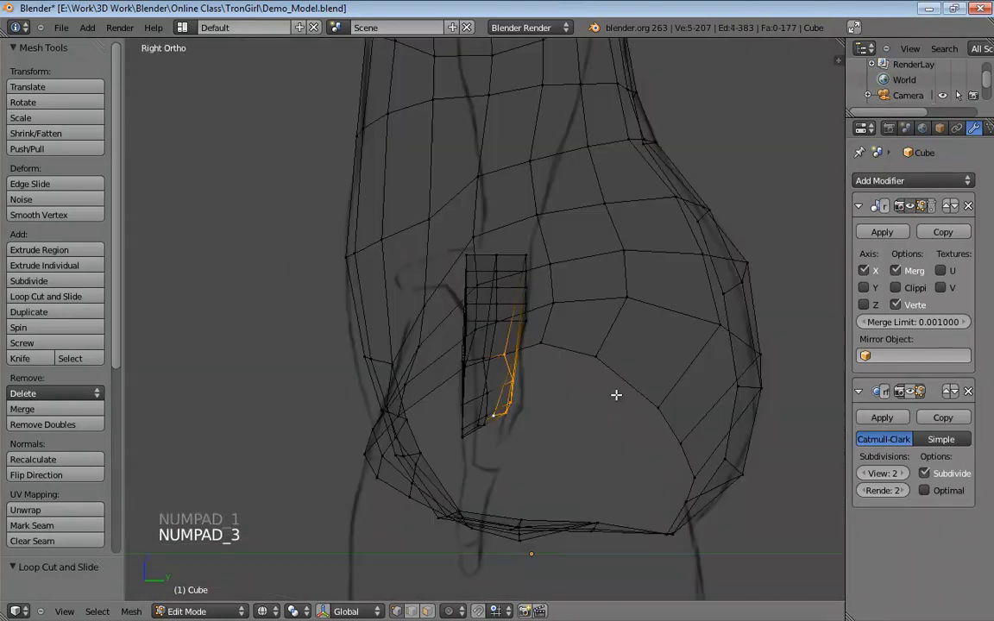
key("g")
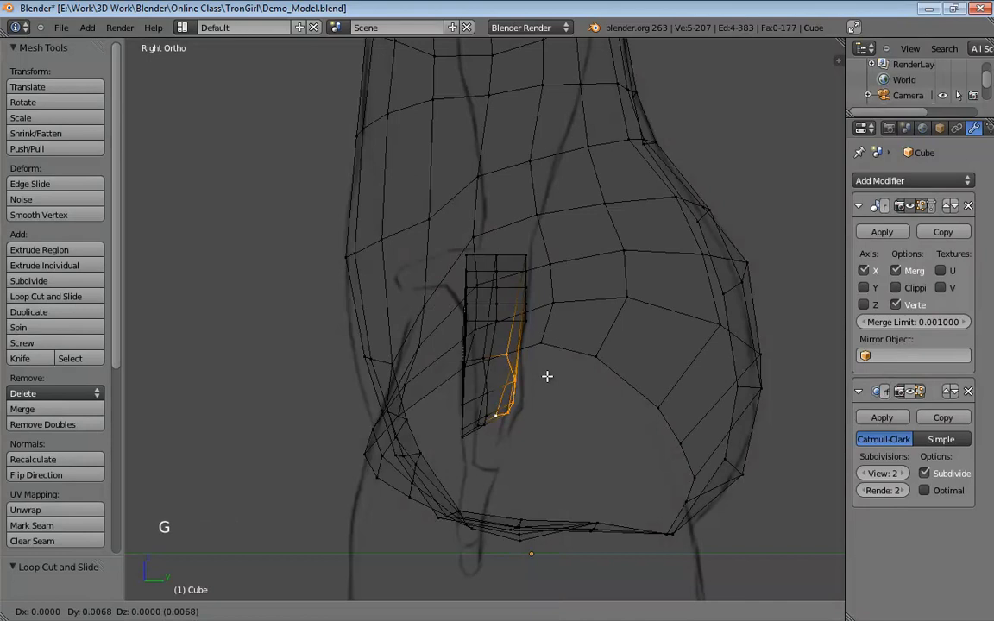
left_click(553, 376)
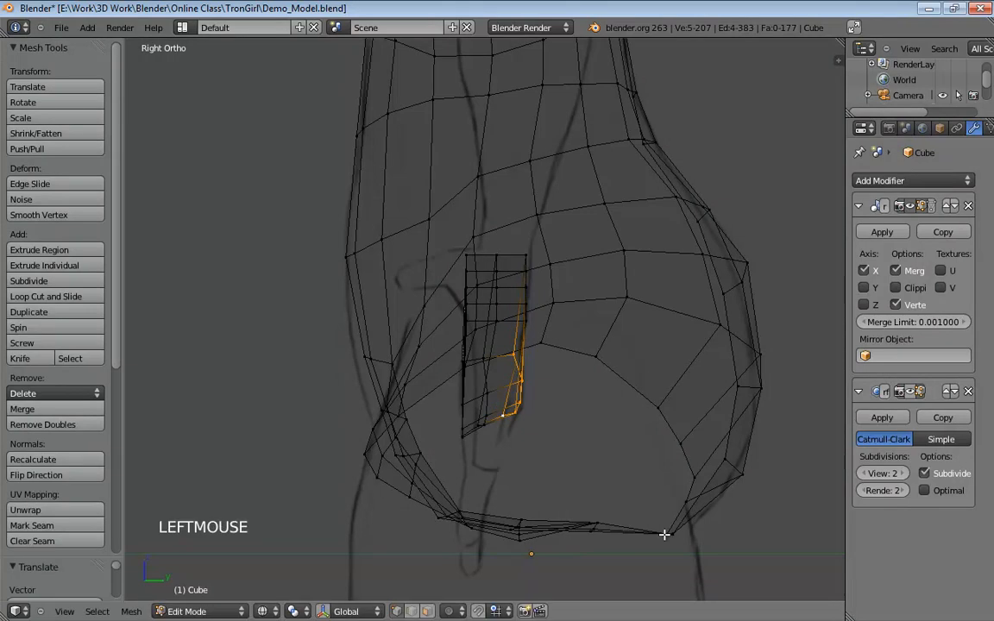
Add a single loop cut across the palm midway between the wrist and the fingers.
key("KP_1")
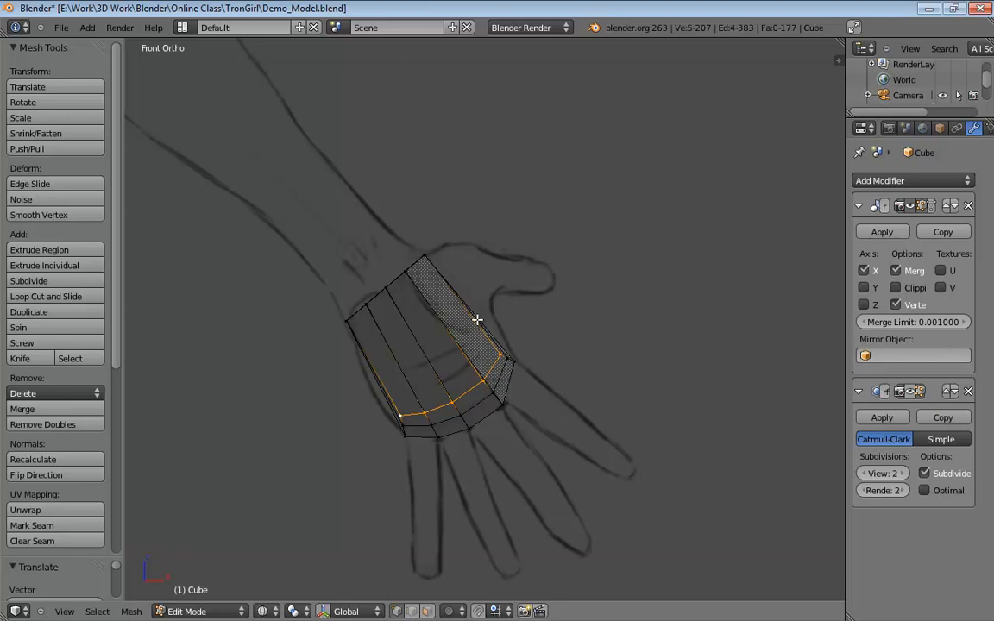
key("ctrl+r")
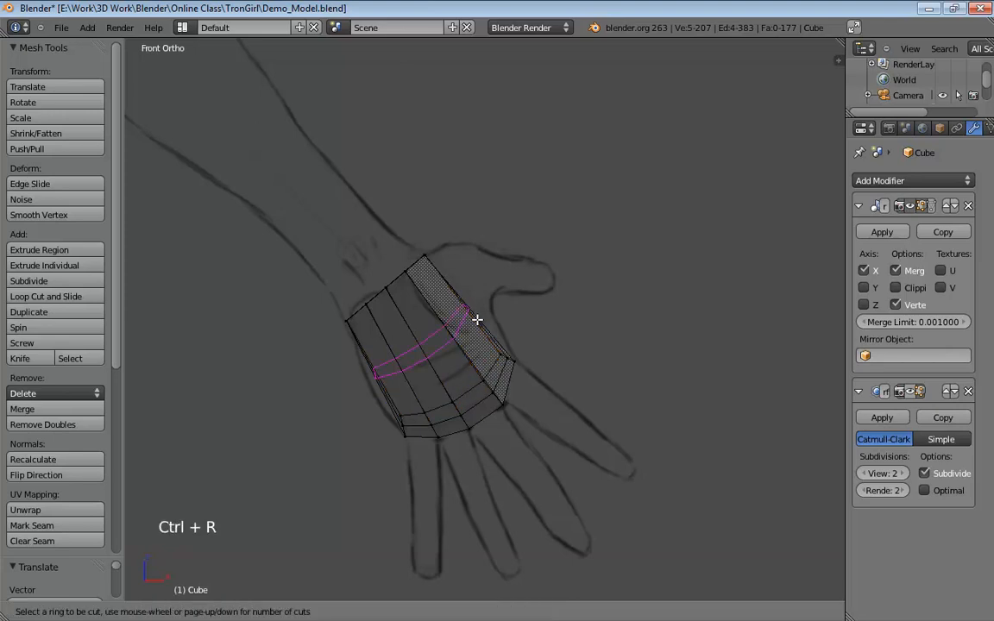
scroll(479, 323, "up", 1)
left_click(479, 322)
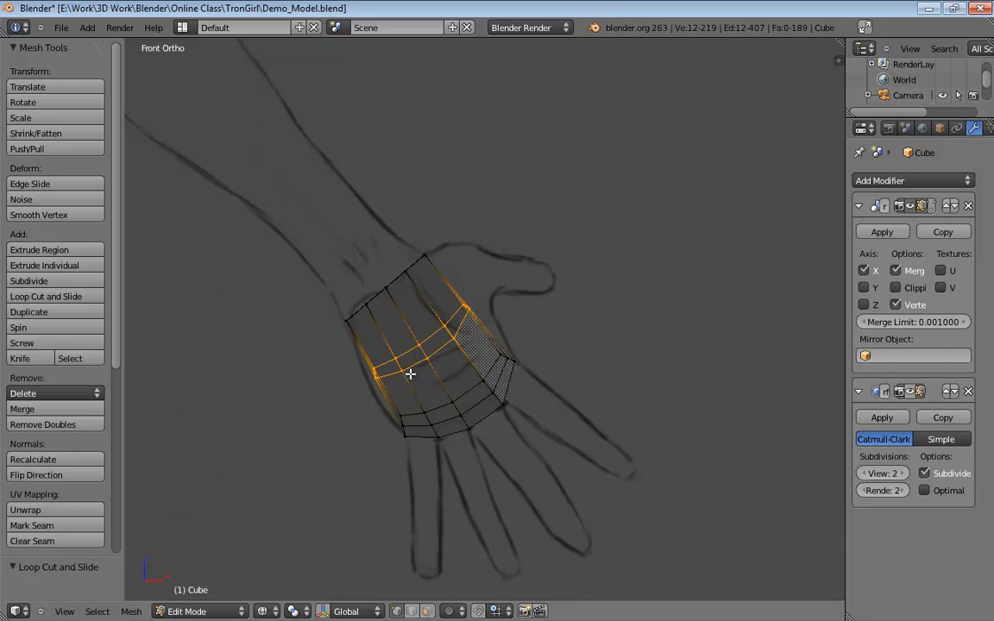
Select the three mid-thickness vertices on the palm's index-finger side and move them outward to round that side.
middle_click_drag(410, 373, 472, 389)
key("z")
key("KP_5")
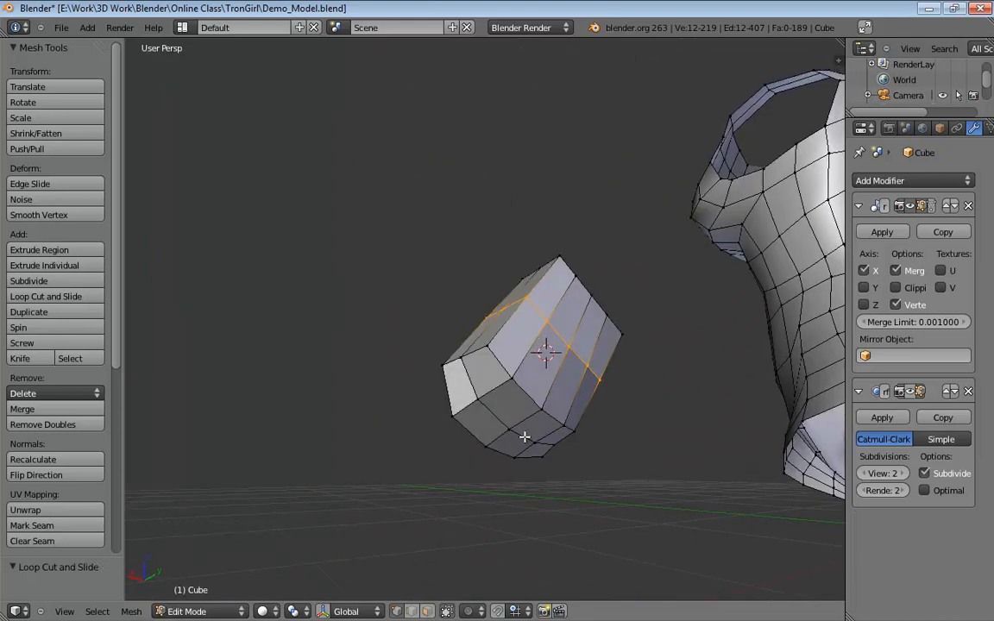
middle_click_drag(487, 391, 483, 346)
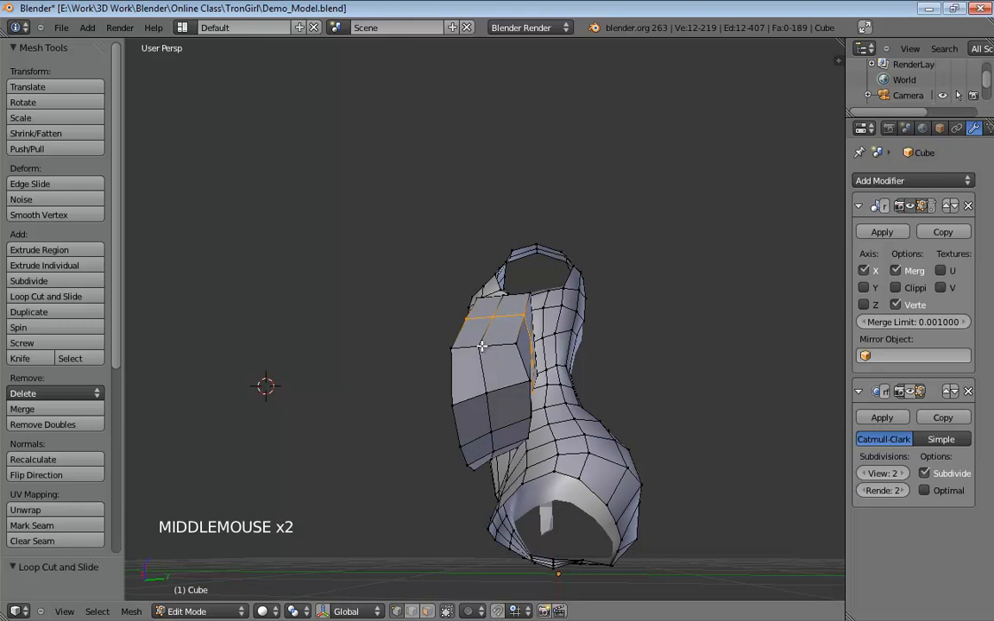
left_click(484, 336)
left_click(508, 290, "shift")
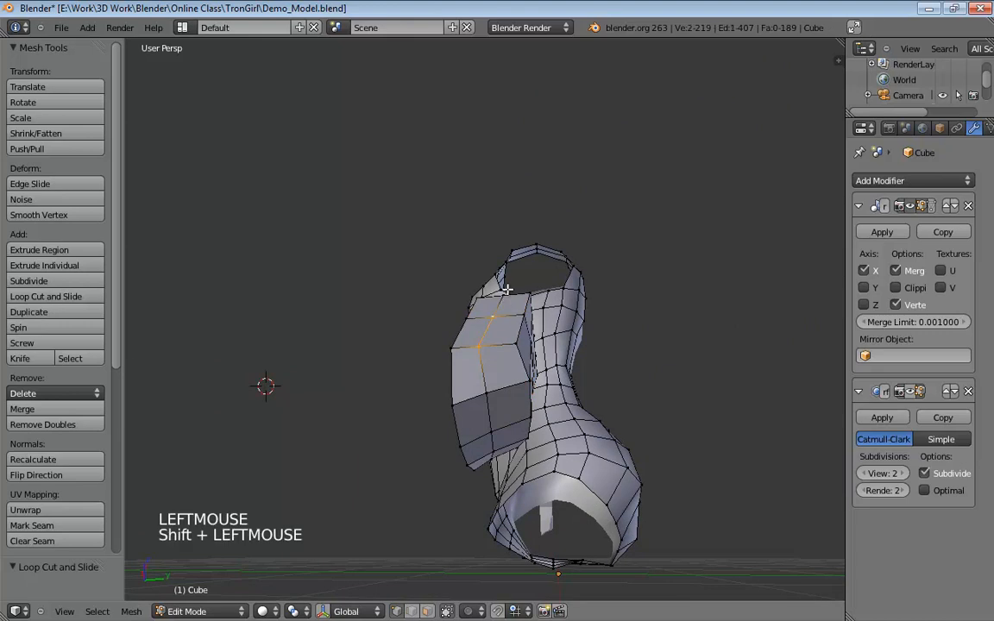
left_click(504, 297, "shift")
middle_click_drag(504, 297, 602, 345)
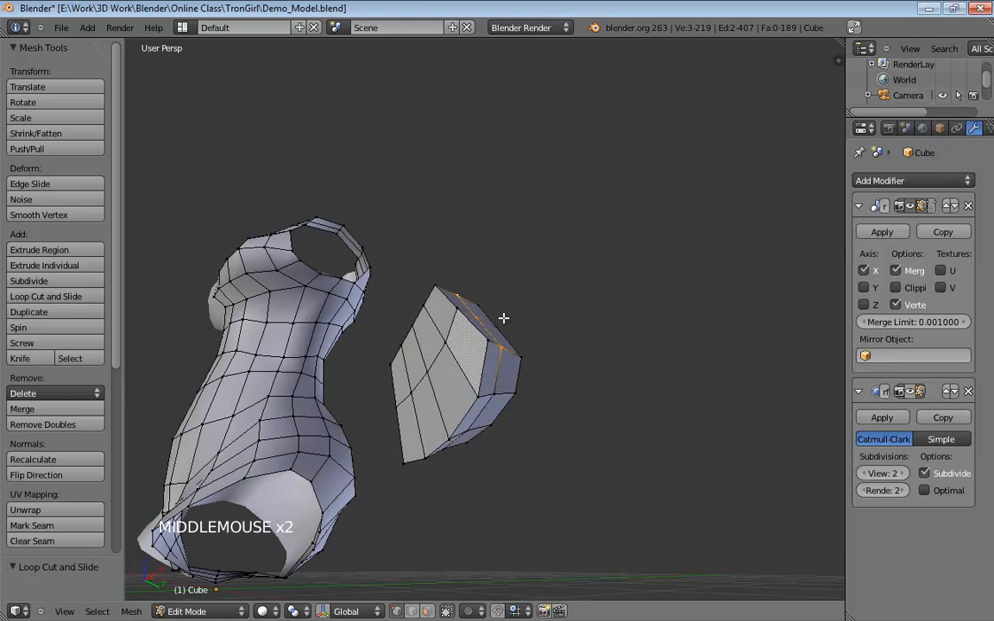
middle_click_drag(467, 302, 517, 346)
key("g")
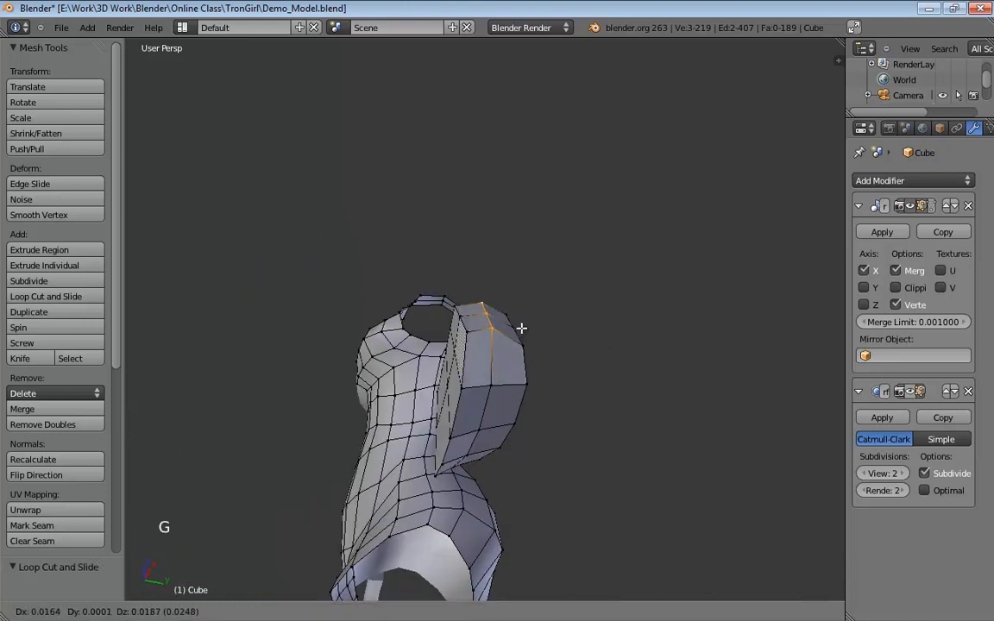
left_click(522, 328)
middle_click_drag(521, 328, 515, 341)
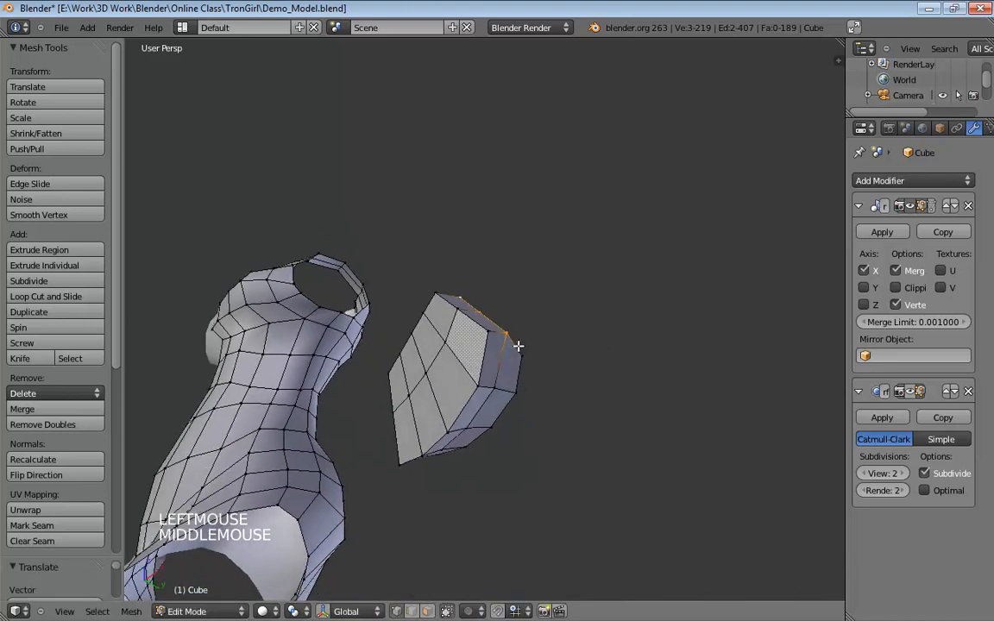
In the front view, move the index side's central vertex outward and shift its three front-face vertices slightly inward.
key("KP_1")
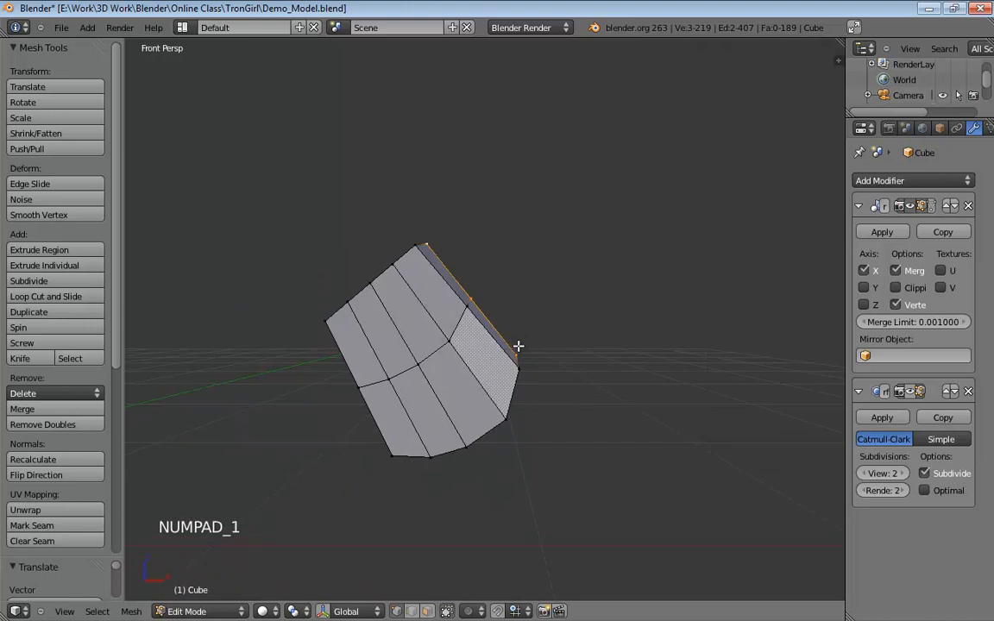
key("KP_5")
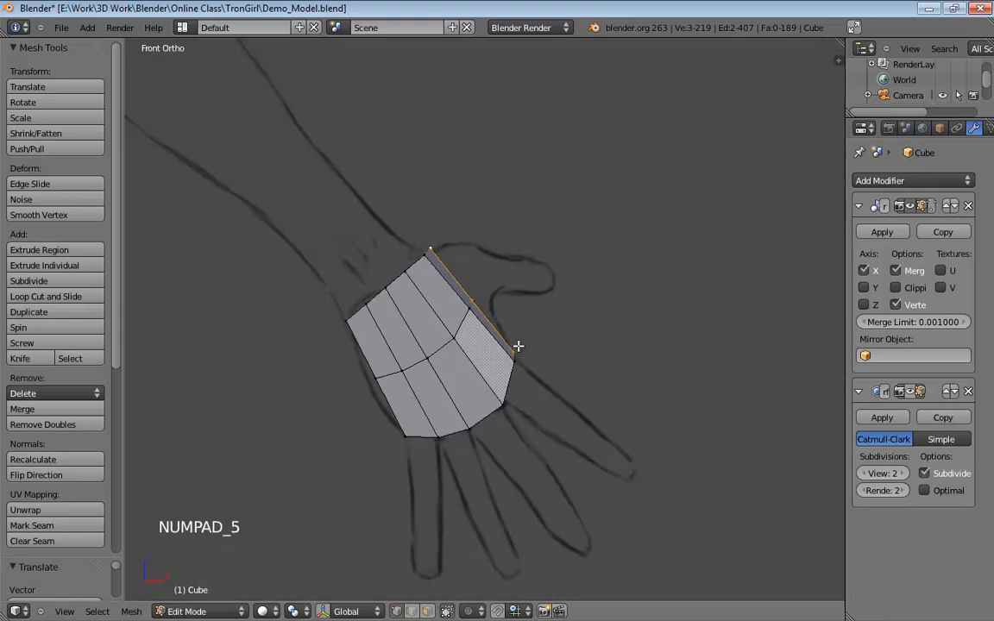
left_click(479, 301)
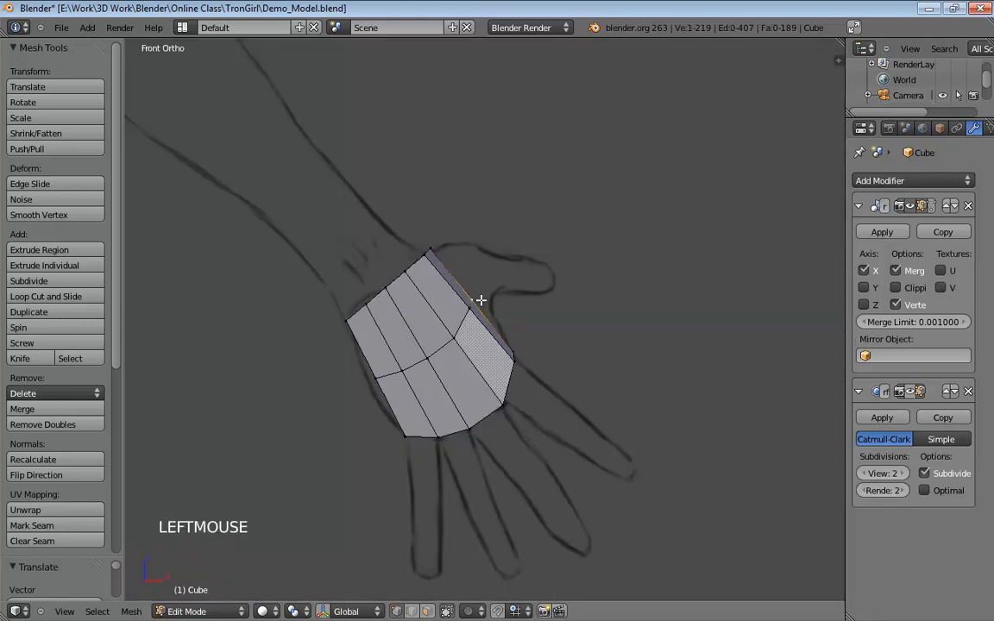
left_click(434, 255)
left_click_drag(425, 258, 420, 265)
left_click_drag(467, 309, 510, 367)
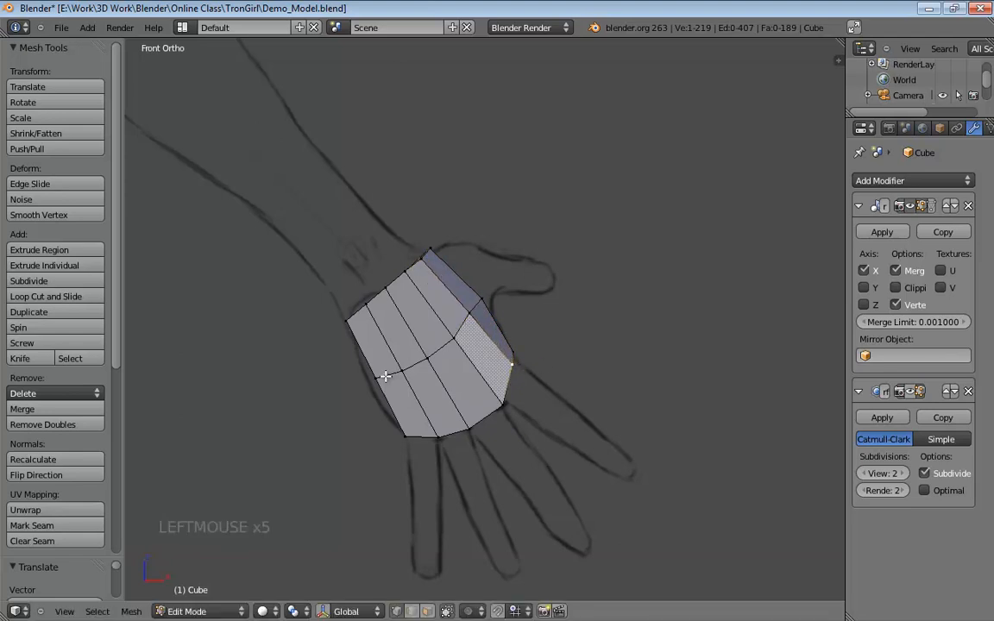
Select the three mid-thickness vertices on the palm's little-finger side and move them outward in the front view to round that side.
middle_click_drag(350, 335, 406, 328)
left_click(405, 328)
left_click(425, 373, "shift")
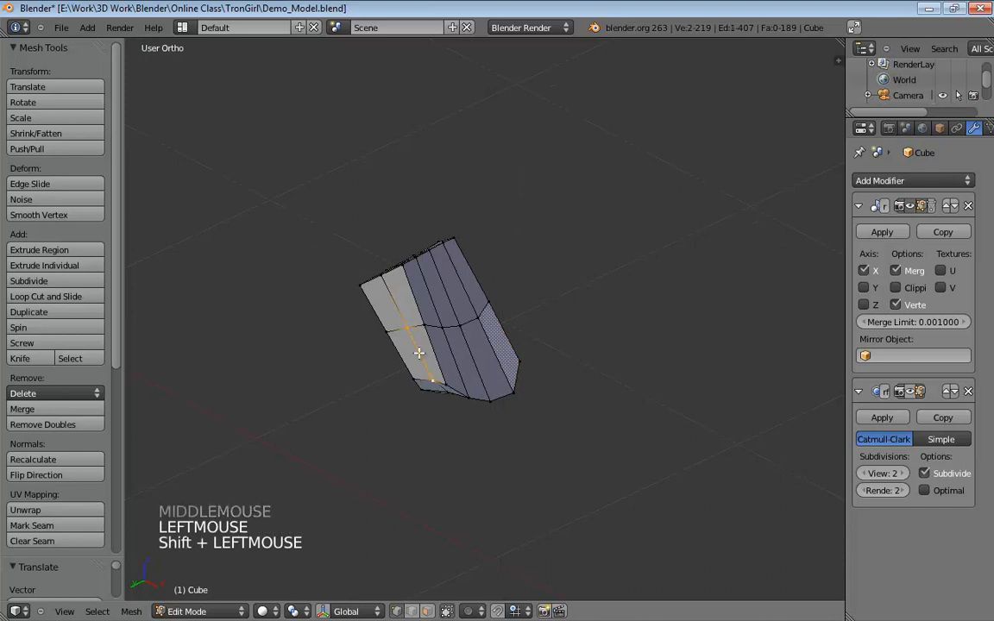
left_click(383, 280, "shift")
middle_click_drag(491, 318, 505, 348)
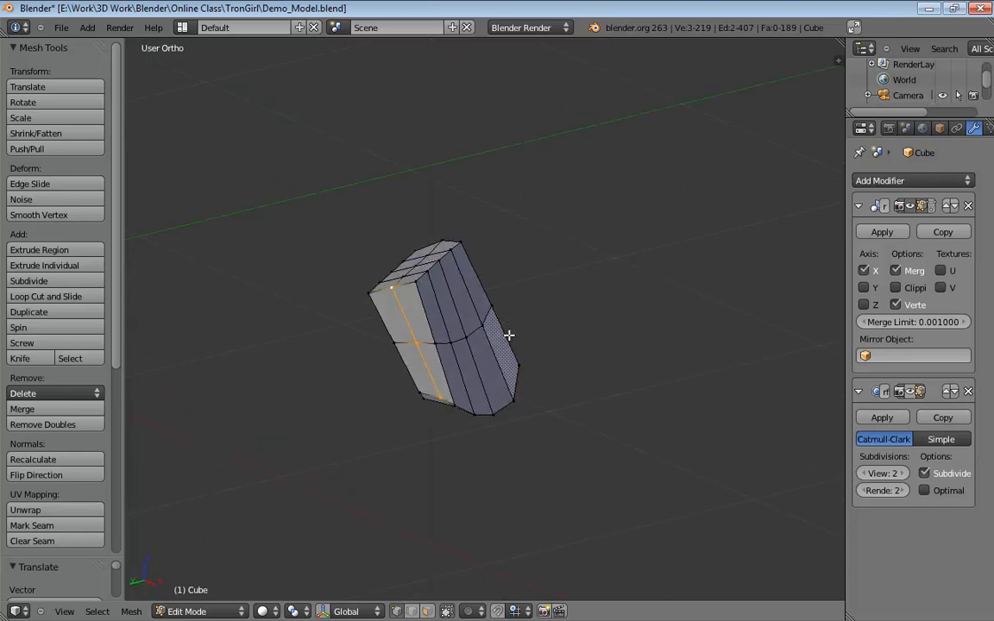
key("KP_1")
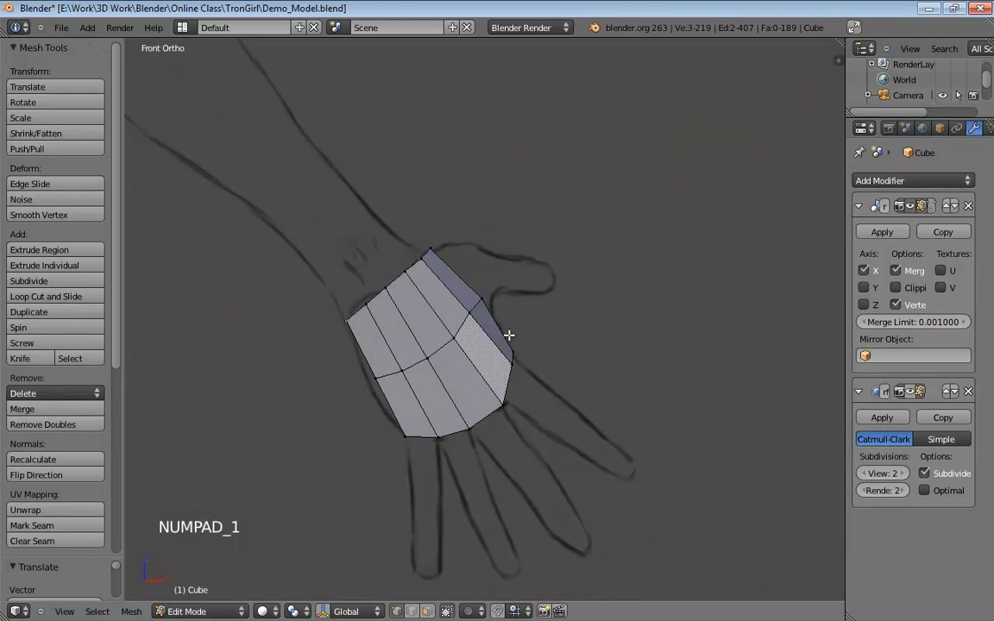
key("g")
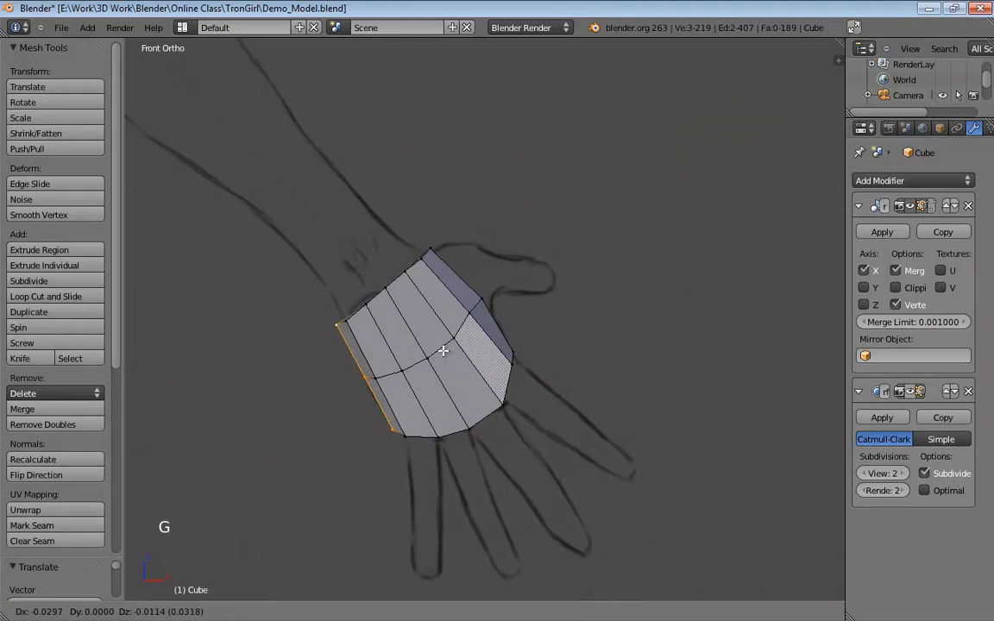
left_click(436, 353)
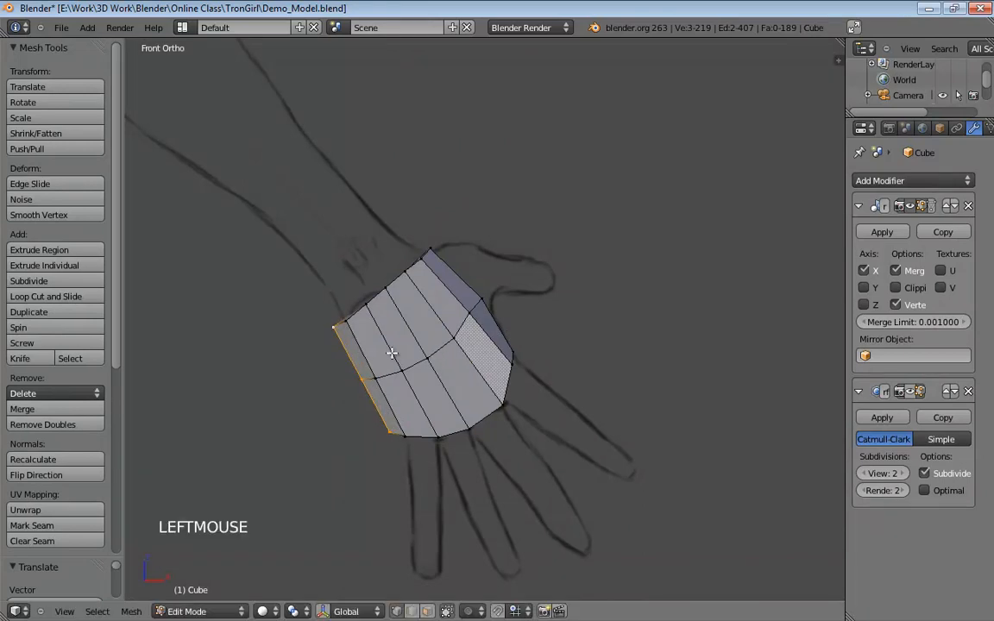
In wireframe, adjust the little-finger side's wrist, finger-end and middle vertices individually to follow the drawn hand outline.
key("z")
mouse_move(351, 323)
left_mouse_down()
mouse_move(366, 319)
mouse_move(344, 326)
left_mouse_up()
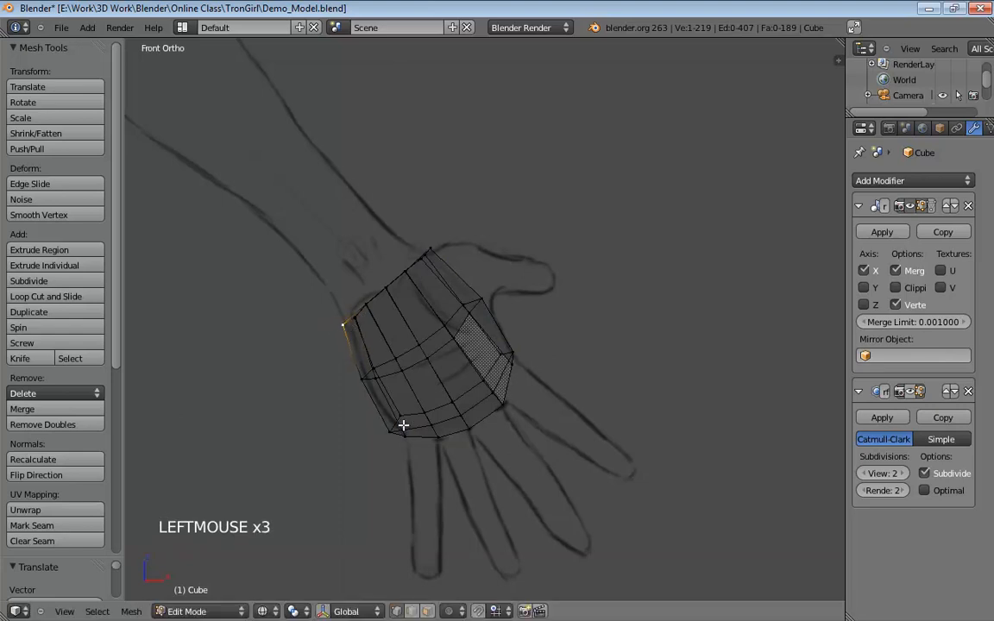
mouse_move(407, 436)
left_mouse_down()
mouse_move(415, 433)
mouse_move(396, 427)
mouse_move(406, 416)
left_mouse_up()
left_click_drag(361, 381, 366, 379)
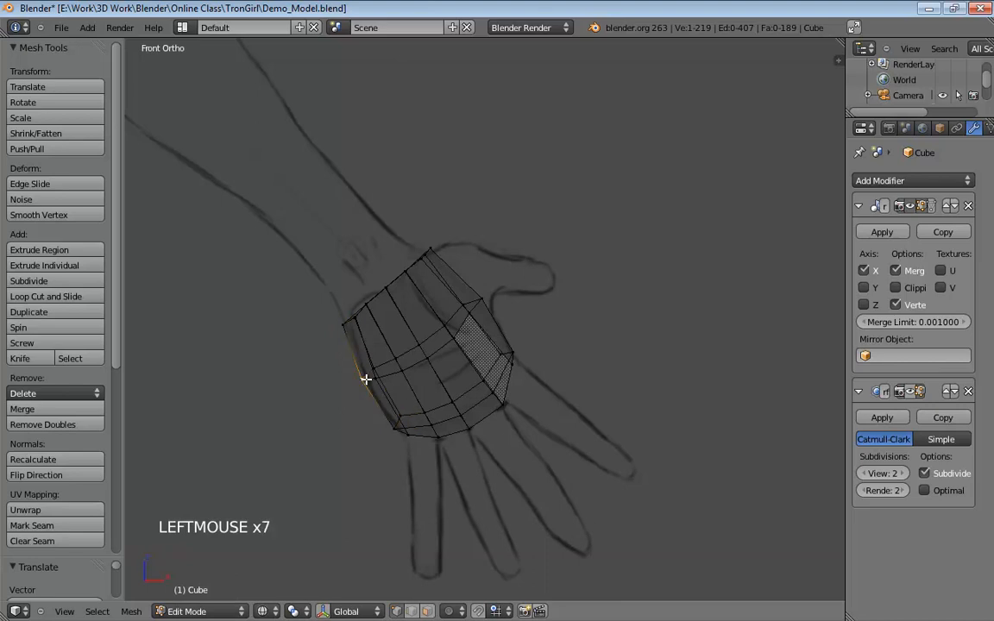
In shaded display, nudge the mid-thickness vertices on the palm's finger end to even out the spacing between finger faces.
mouse_move(425, 391)
middle_mouse_down()
mouse_move(699, 370)
mouse_move(577, 397)
mouse_move(553, 379)
mouse_move(572, 334)
mouse_move(561, 269)
mouse_move(652, 264)
mouse_move(663, 276)
mouse_move(665, 340)
middle_mouse_up()
key("z")
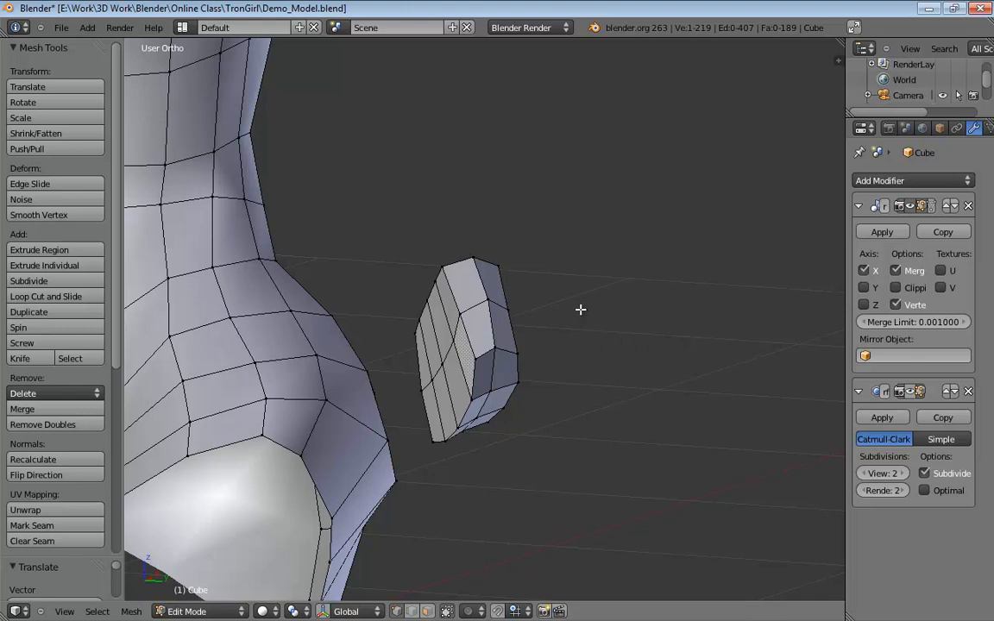
middle_click_drag(579, 300, 493, 203)
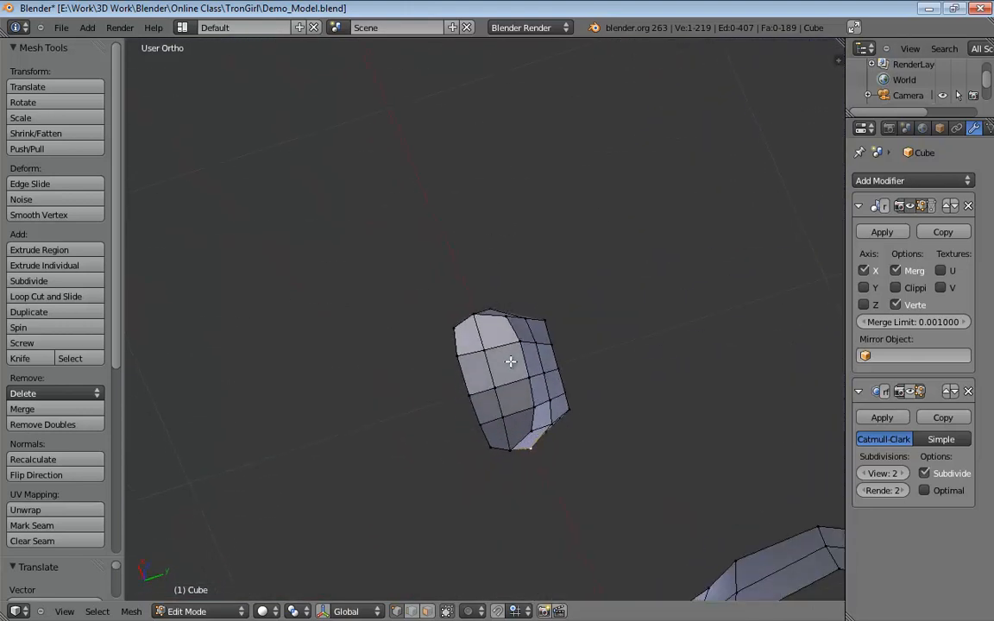
middle_click_drag(510, 361, 510, 432)
left_click(505, 411)
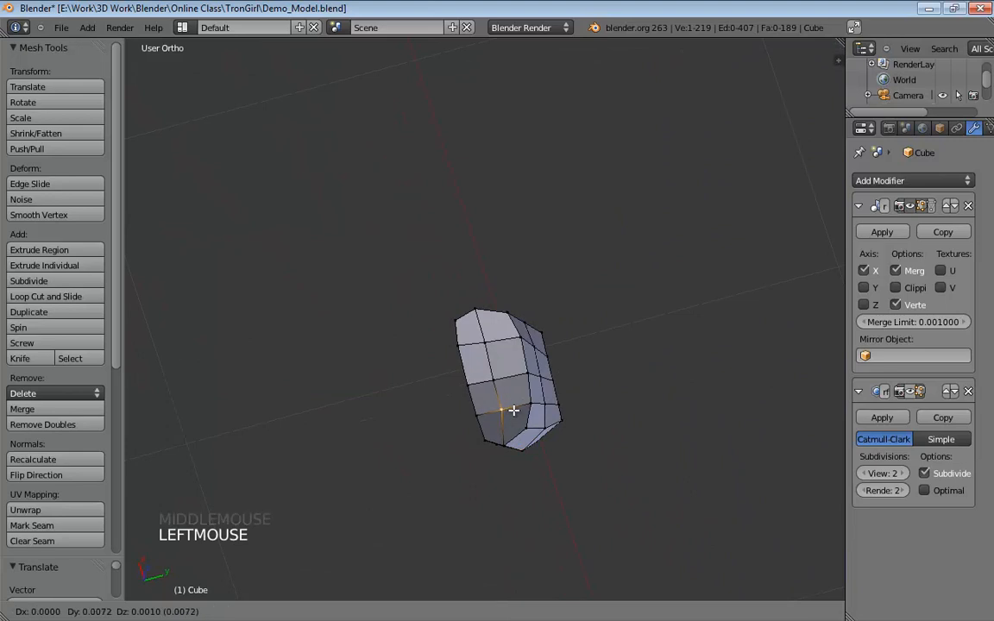
left_click(501, 380)
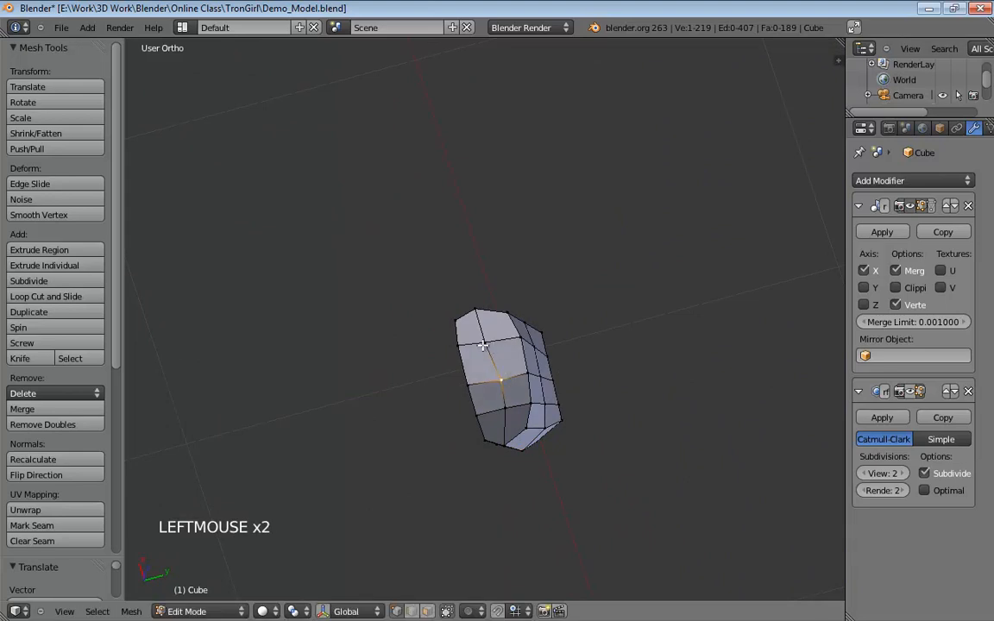
left_click(501, 380)
left_click_drag(501, 380, 499, 374)
Examine the rounded palm from the side and front, then its wrist end up close against the reference drawing.
middle_click_drag(609, 332, 729, 457)
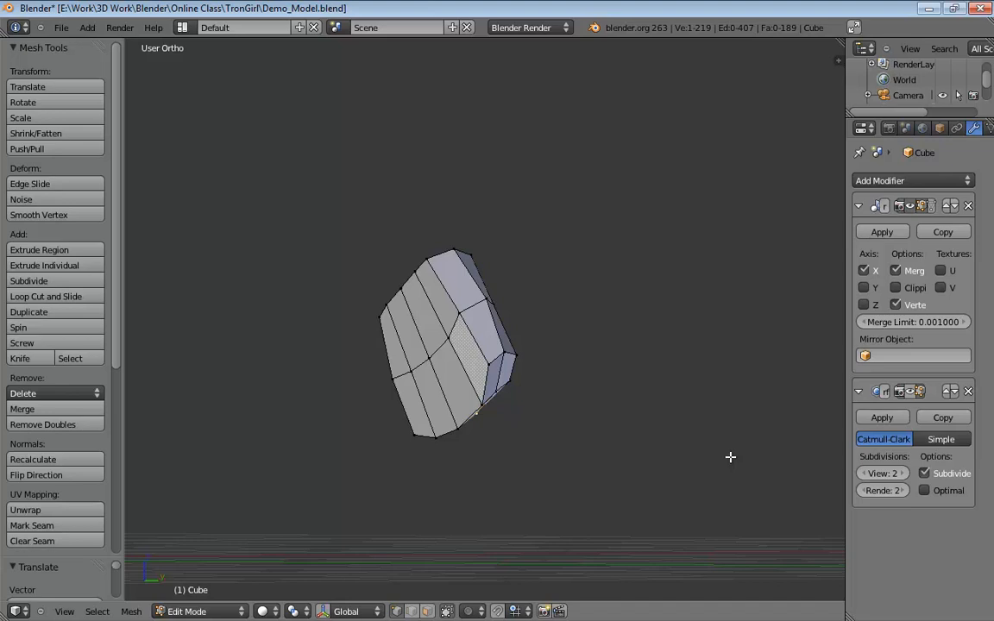
middle_click_drag(555, 441, 579, 391)
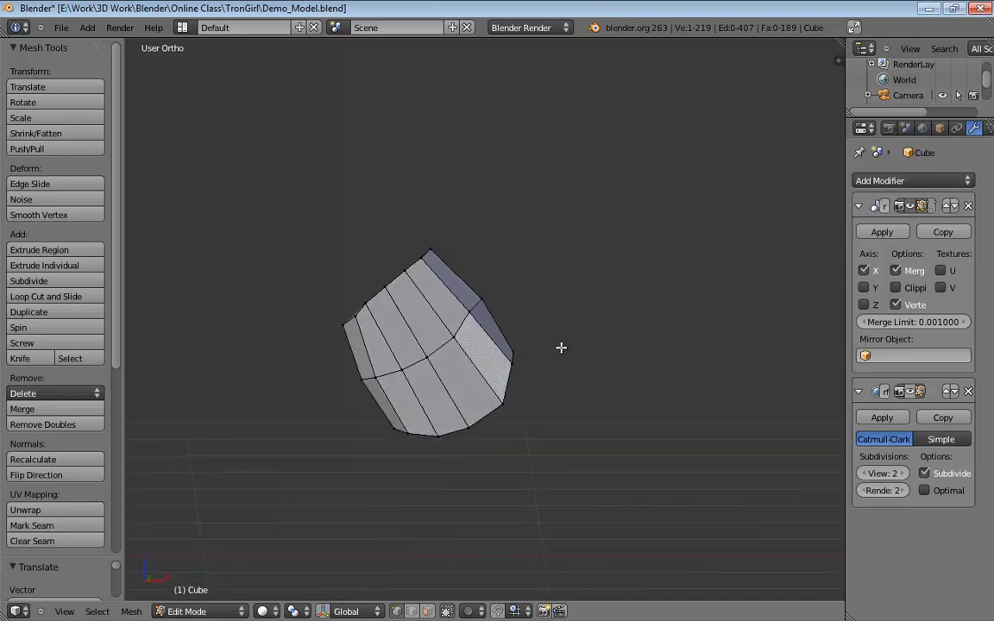
key("KP_1")
key("KP_5")
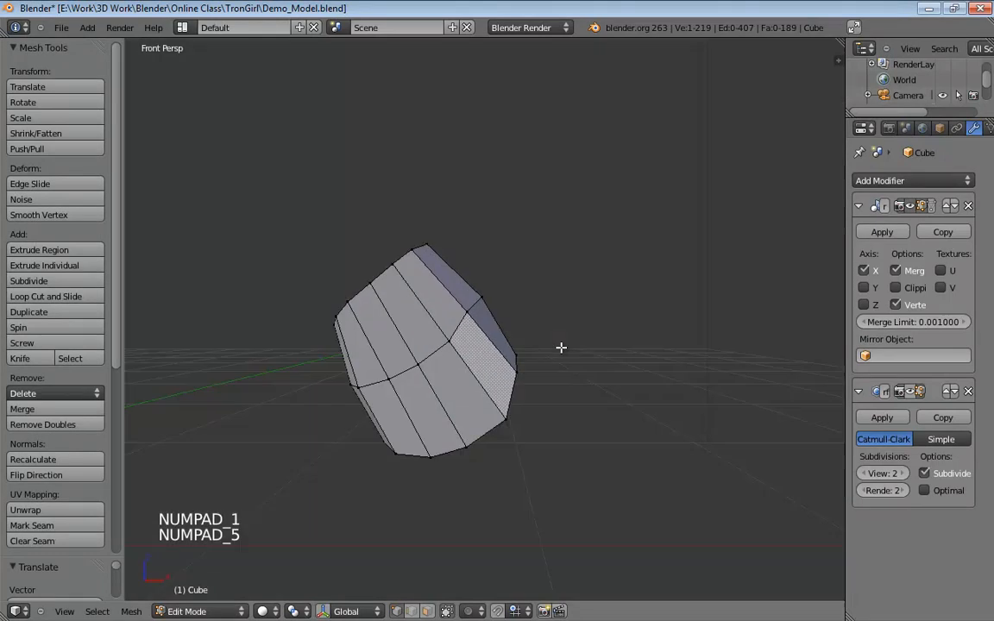
key("KP_5")
key("z")
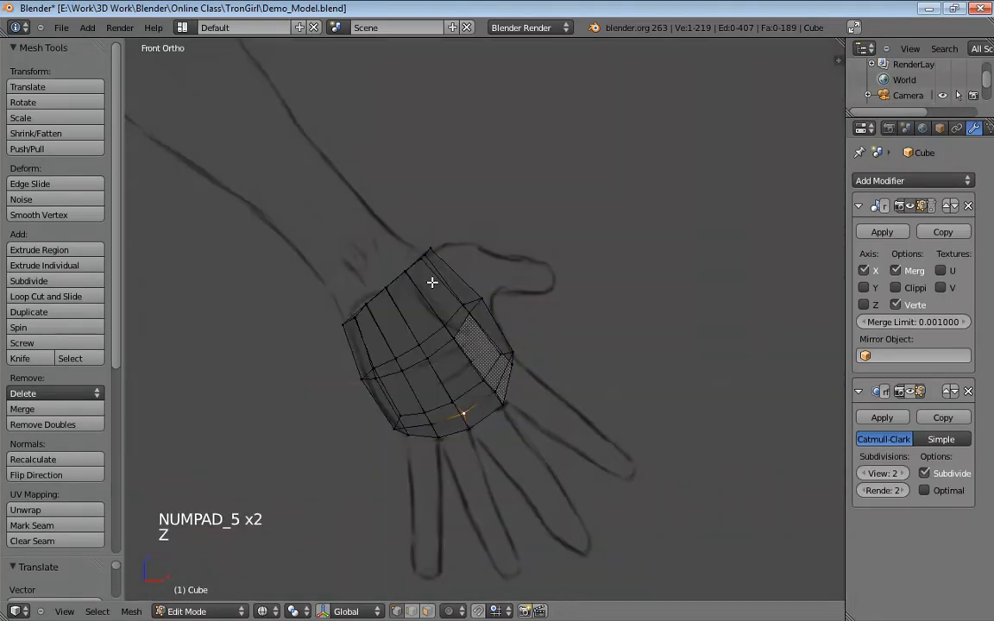
middle_click_drag(431, 282, 499, 362, "shift")
scroll(528, 444, "up", 4)
middle_click_drag(528, 443, 524, 381, "shift")
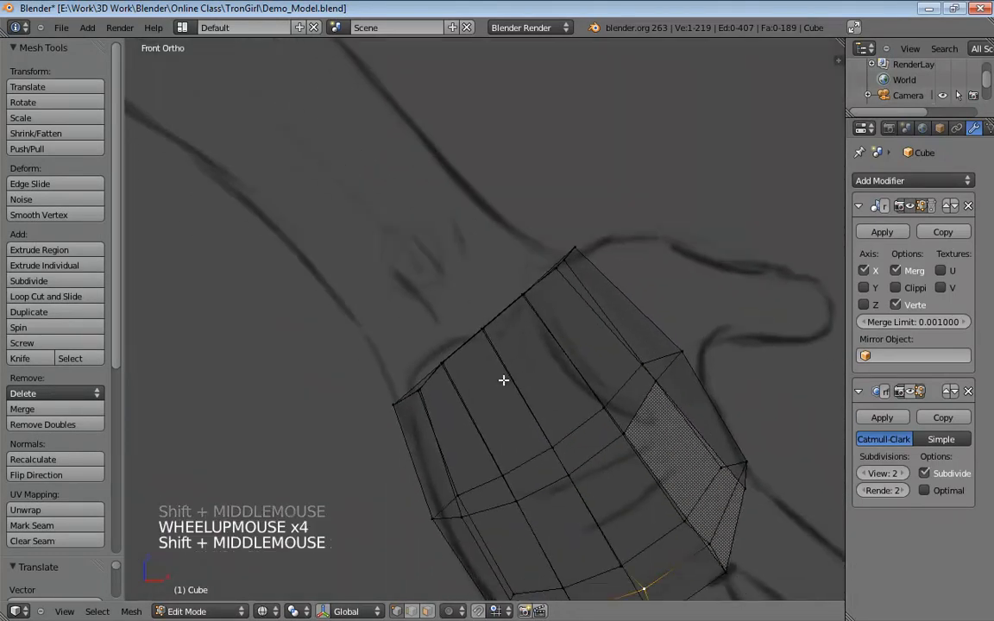
In face select mode, select the eight faces capping the palm's wrist end and delete them.
middle_click_drag(528, 327, 515, 389)
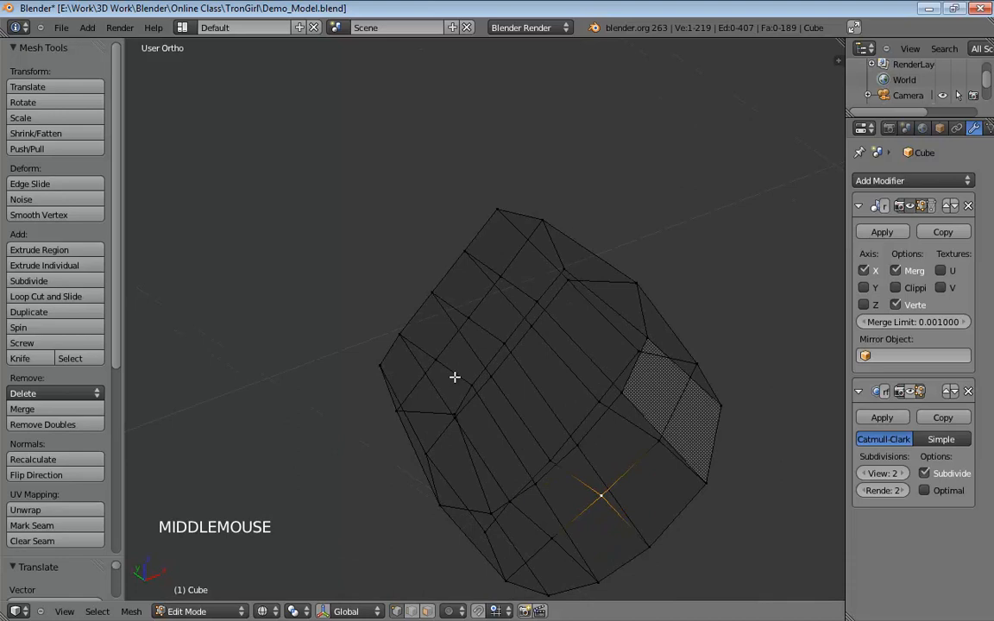
key("ctrl+Tab")
left_click(411, 366)
middle_click_drag(410, 365, 482, 341)
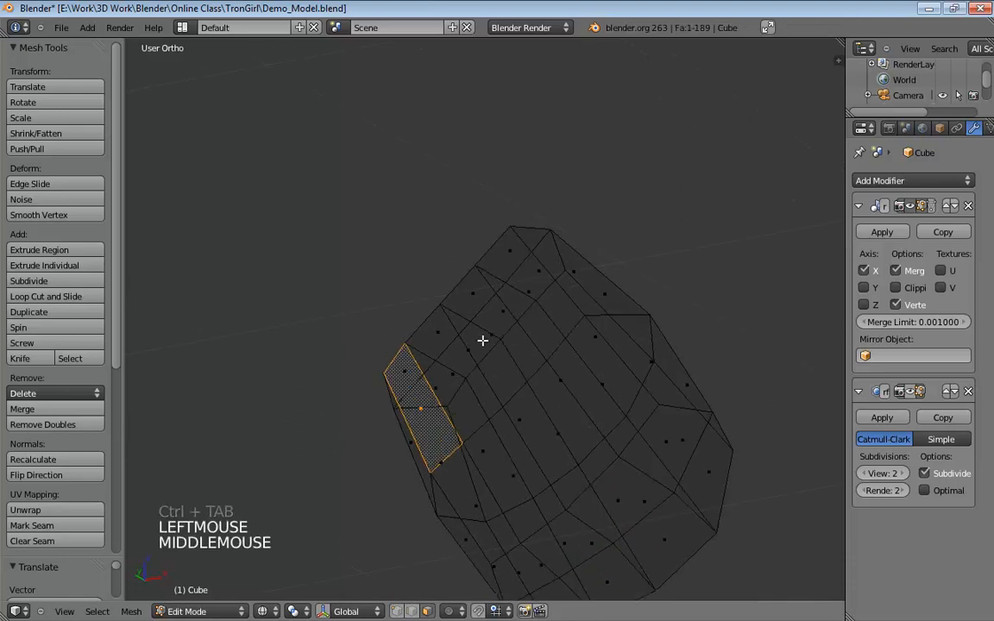
key("z")
left_click(408, 384)
left_click(405, 369, "shift")
left_click(437, 334, "shift")
left_click(467, 349, "shift")
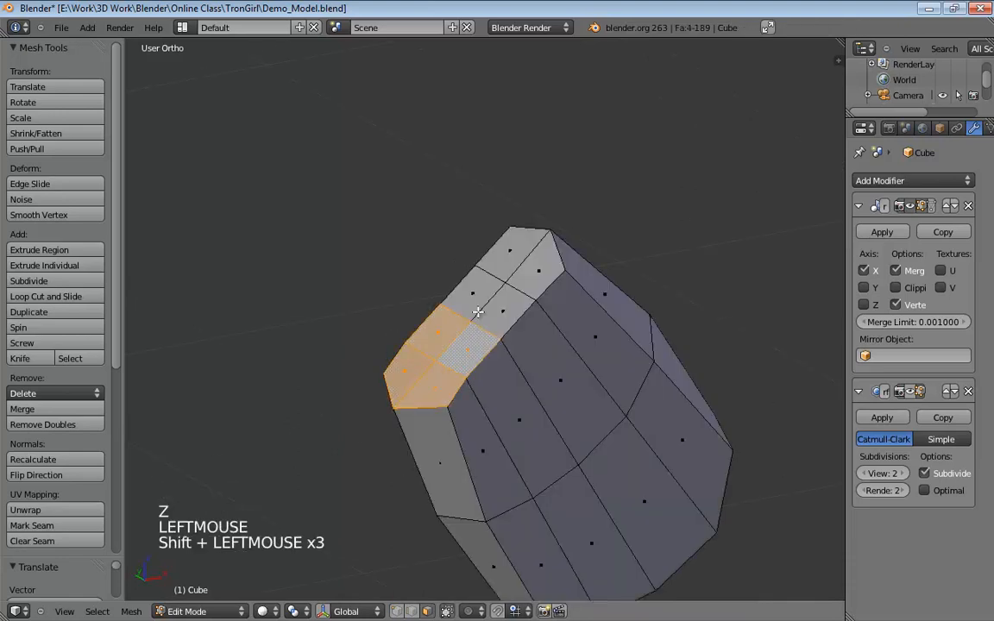
left_click(473, 294, "shift")
left_click(503, 311, "shift")
left_click(538, 271, "shift")
left_click(509, 251, "shift")
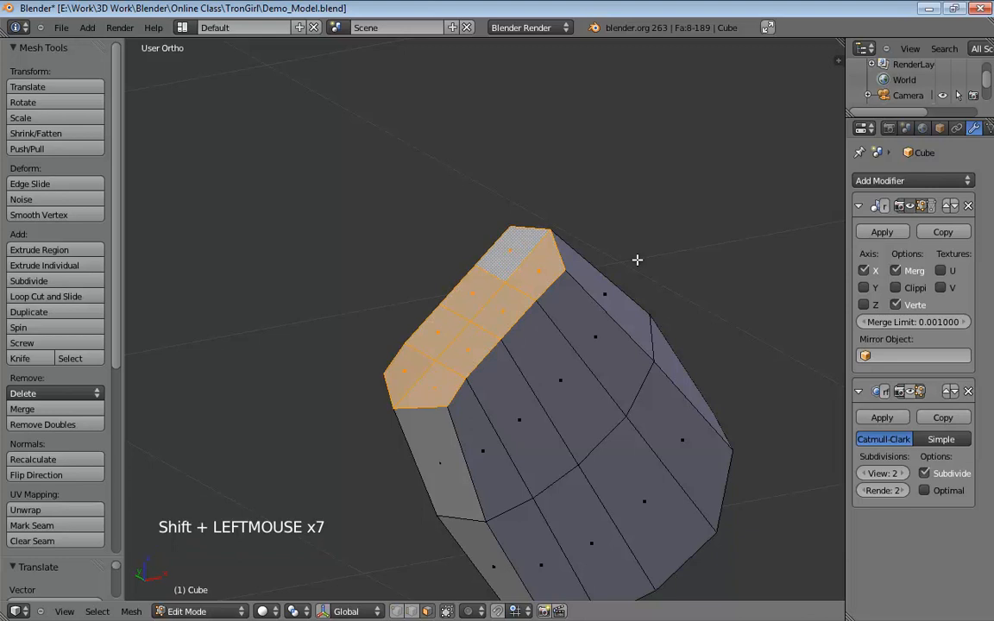
key("x")
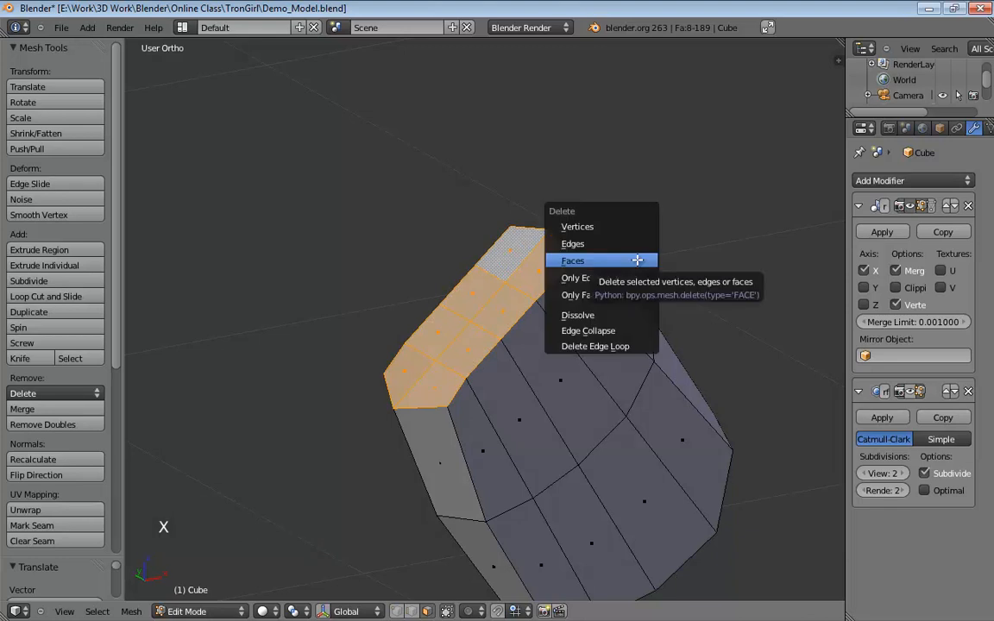
left_click(611, 261)
mouse_move(657, 308)
middle_mouse_down()
mouse_move(656, 322)
mouse_move(652, 314)
middle_mouse_up()
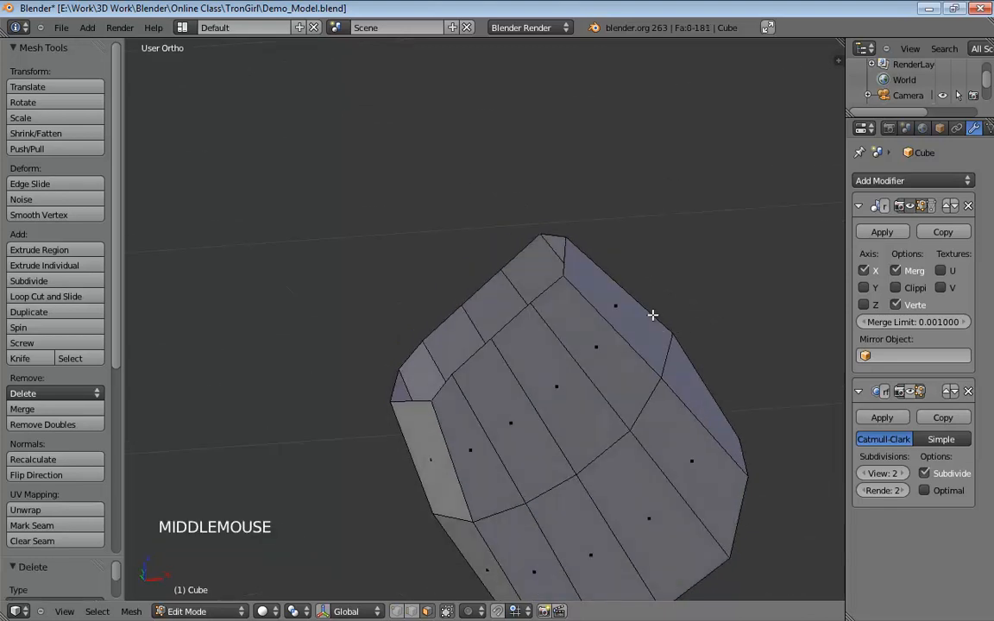
In front wireframe view, select the front and back wrist-edge vertices nearest the little-finger corner and move them up to the drawn wrist line.
key("KP_1")
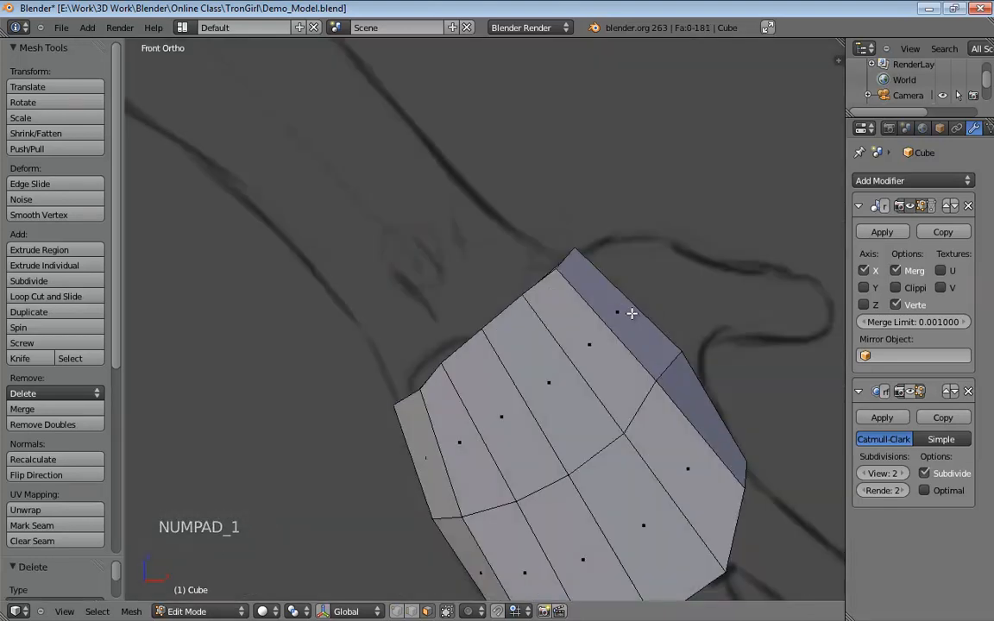
key("z")
key("ctrl+Tab")
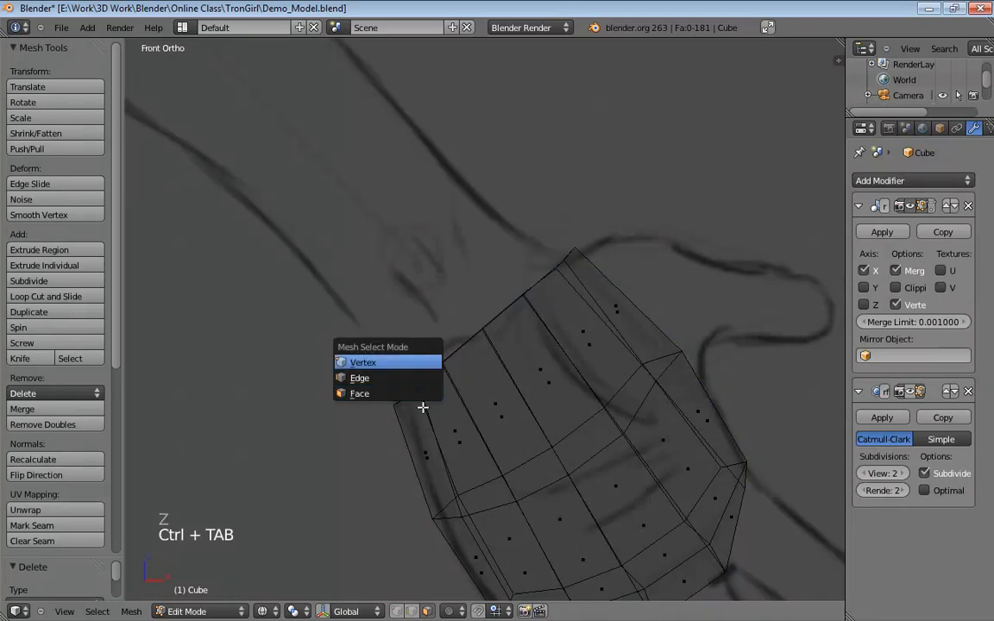
left_click(416, 380)
left_click(418, 391)
left_click(420, 391, "shift")
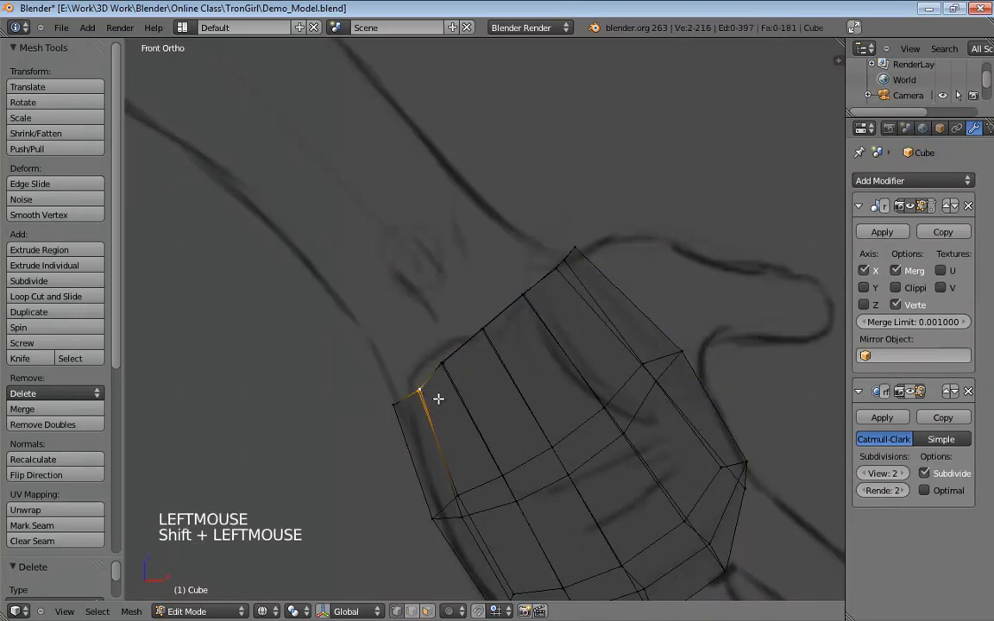
left_click(419, 393)
key("ctrl+z")
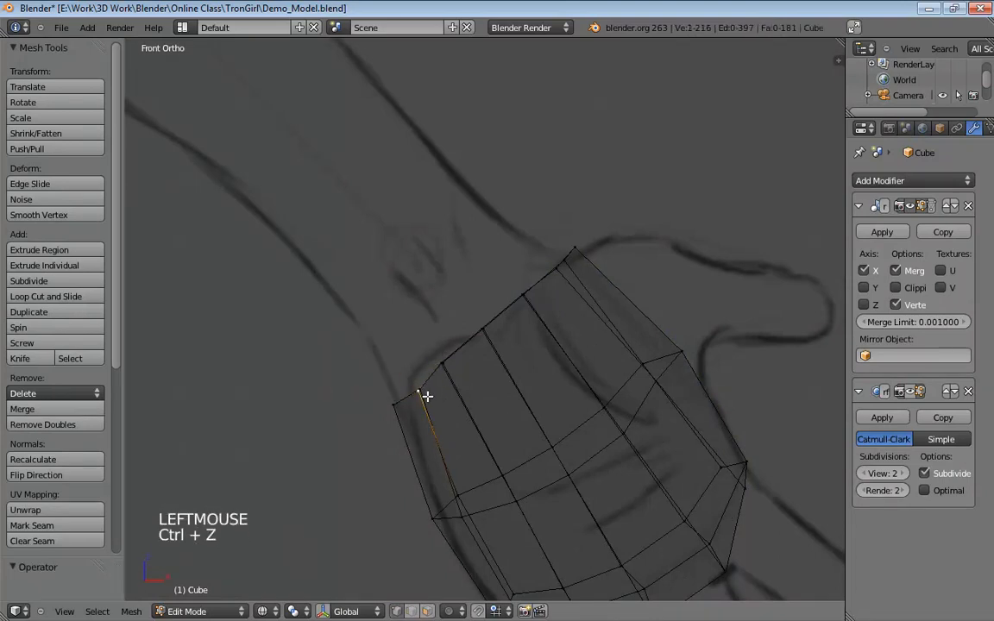
left_click(427, 394, "shift")
key("g")
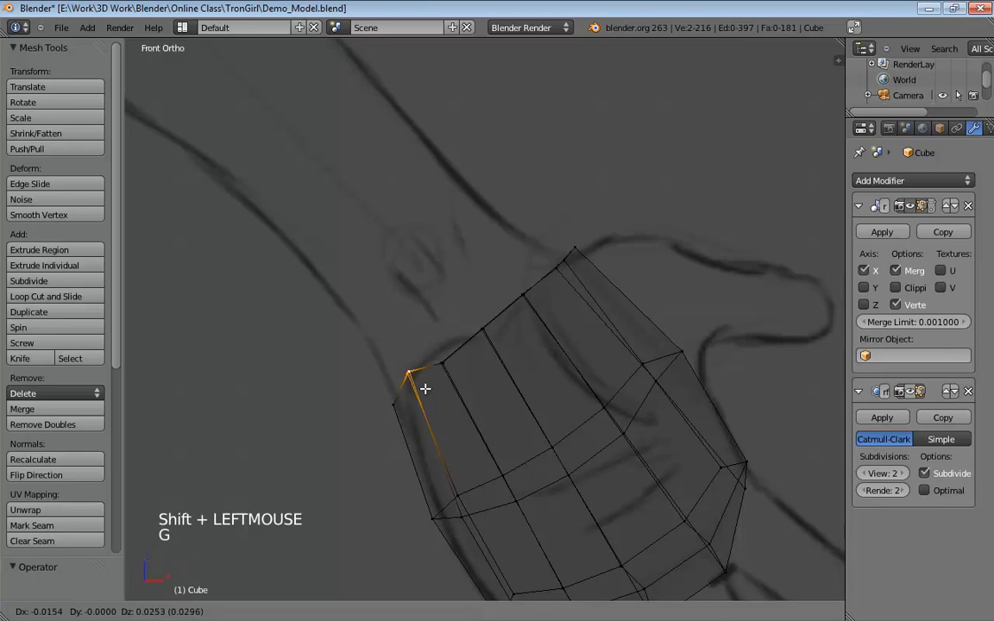
left_click(443, 367)
Move the next wrist-edge vertex pair up to the wrist line, and pull the thumb-side wrist corner vertex slightly inward.
left_click(443, 362)
left_click(466, 370, "shift")
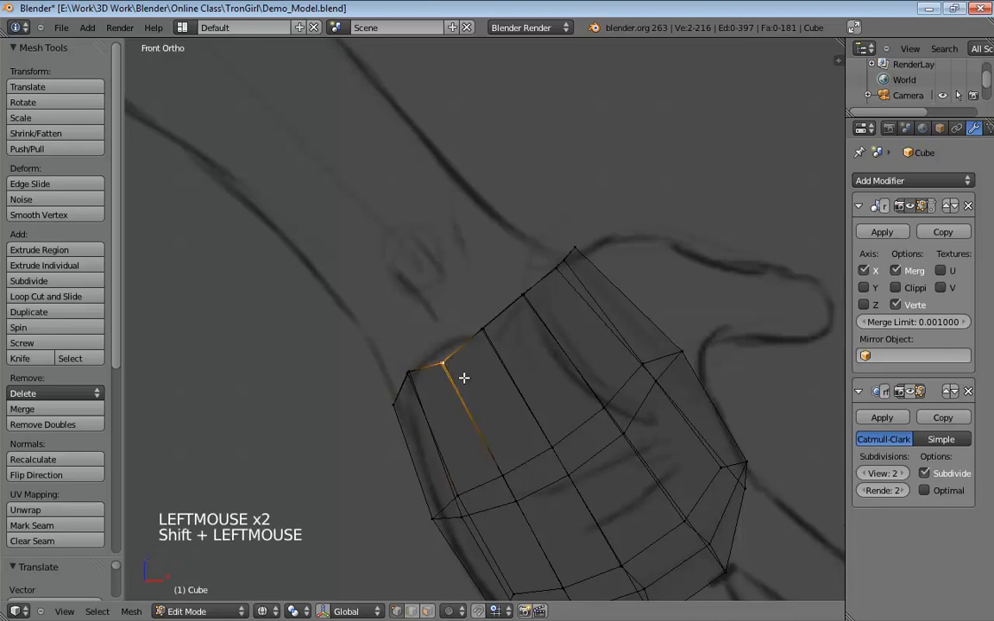
key("g")
left_click(454, 353)
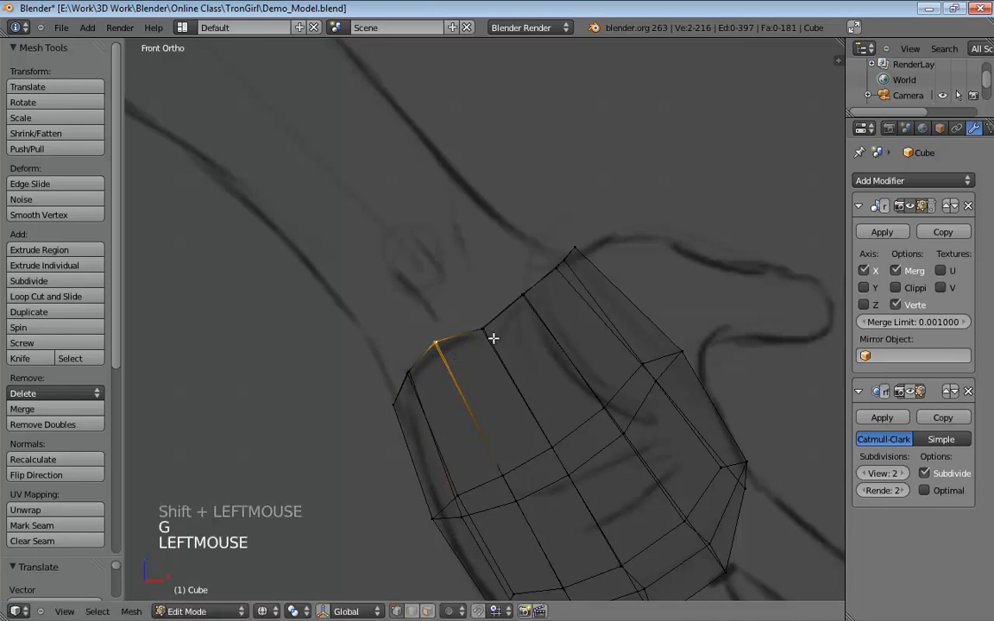
left_click(524, 294)
double_click(575, 251)
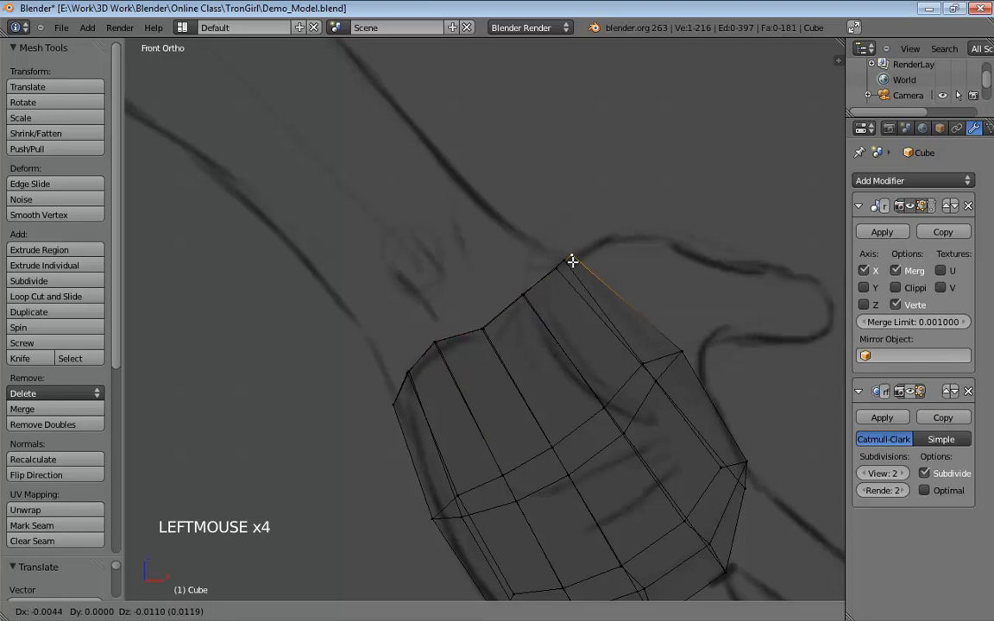
Move the middle vertices on the palm's thumb side outward and down toward the base of the thumb in the drawing.
middle_click_drag(720, 366, 680, 290, "shift")
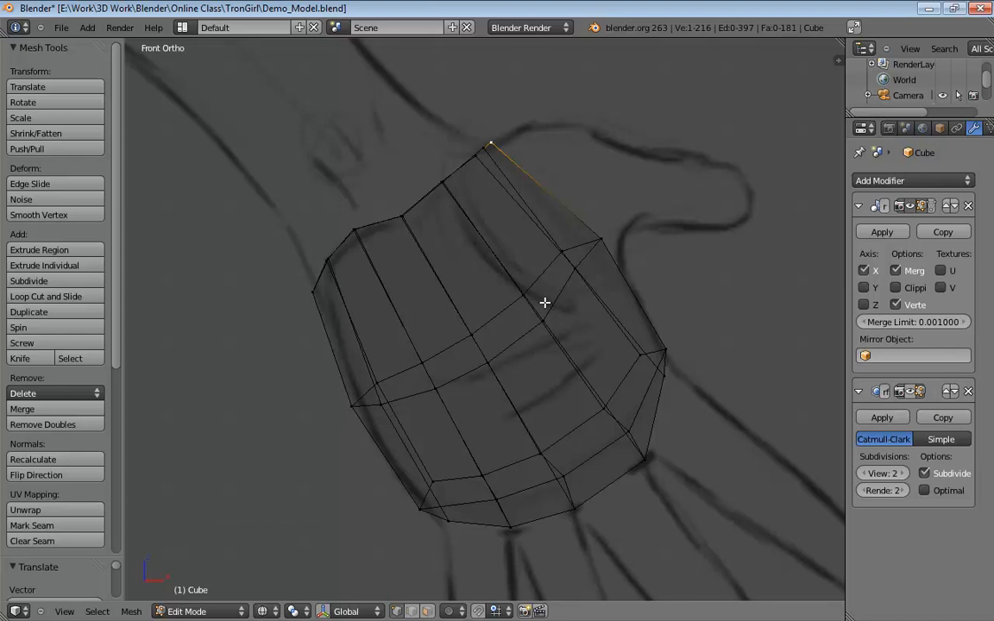
left_click_drag(601, 236, 631, 281)
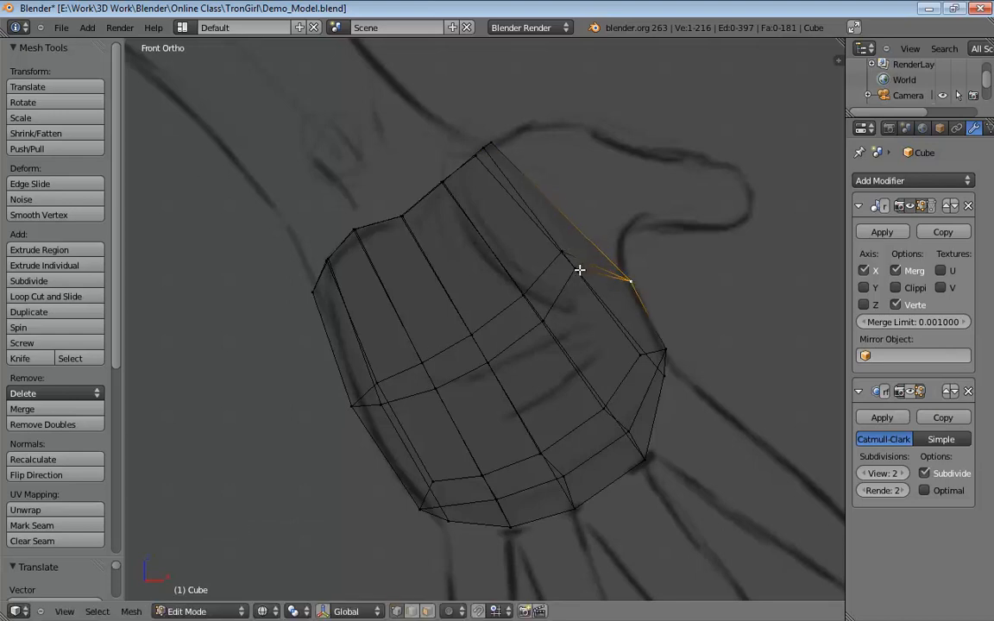
left_click(597, 299)
left_click(590, 283)
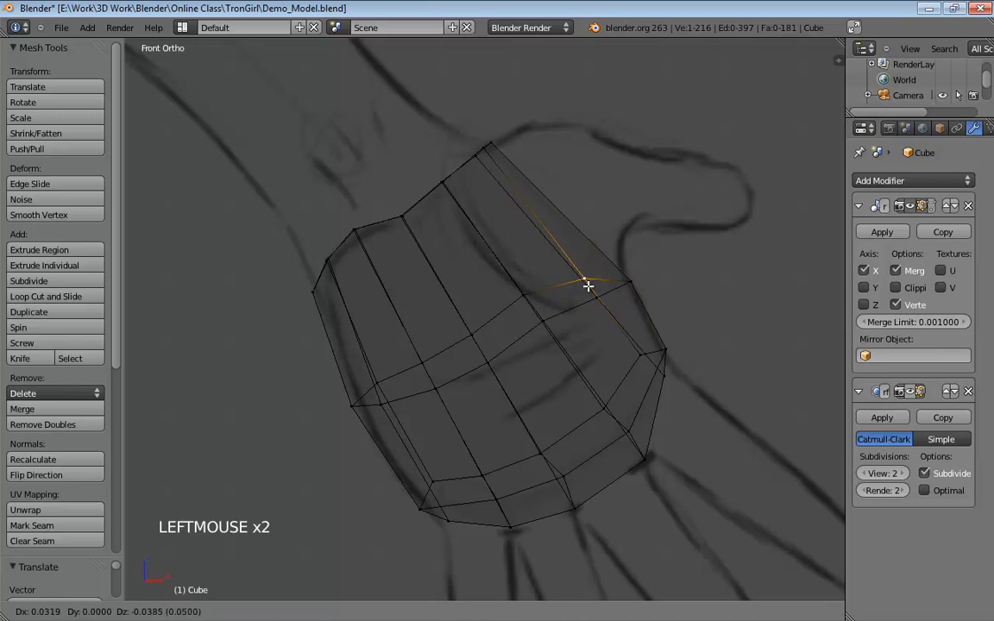
left_click(600, 301)
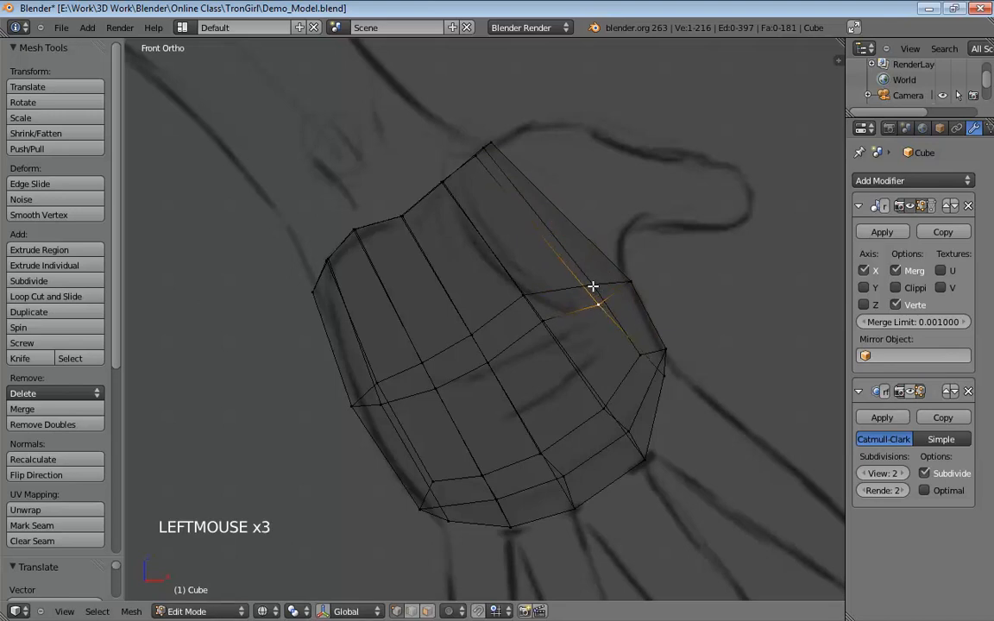
left_click(596, 287)
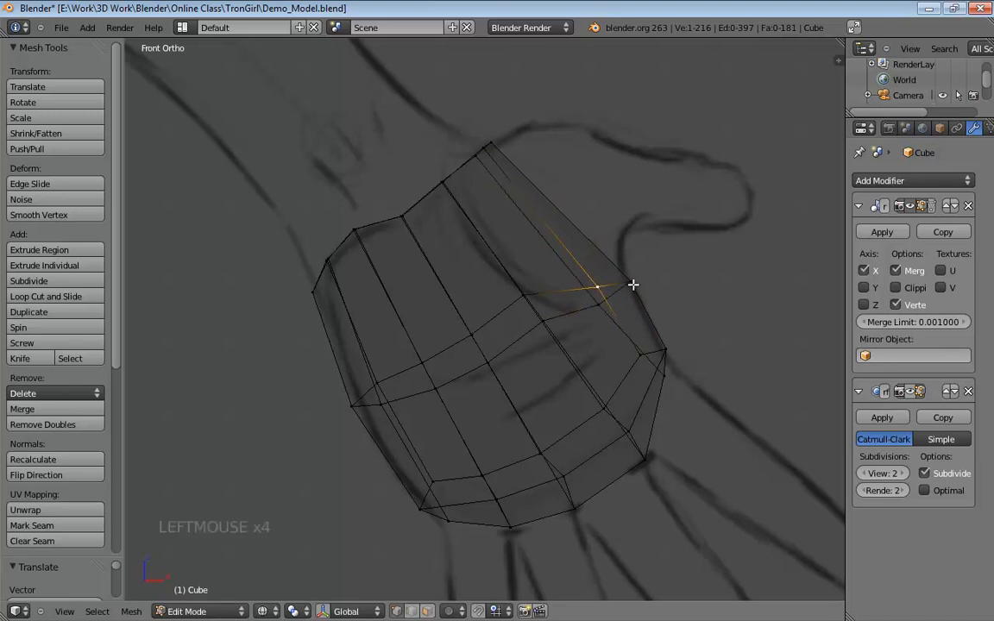
Nudge the palm's middle thumb-side vertex into place and move the neighbouring front and back vertices down toward the fingers.
left_click(631, 290)
left_click(529, 300)
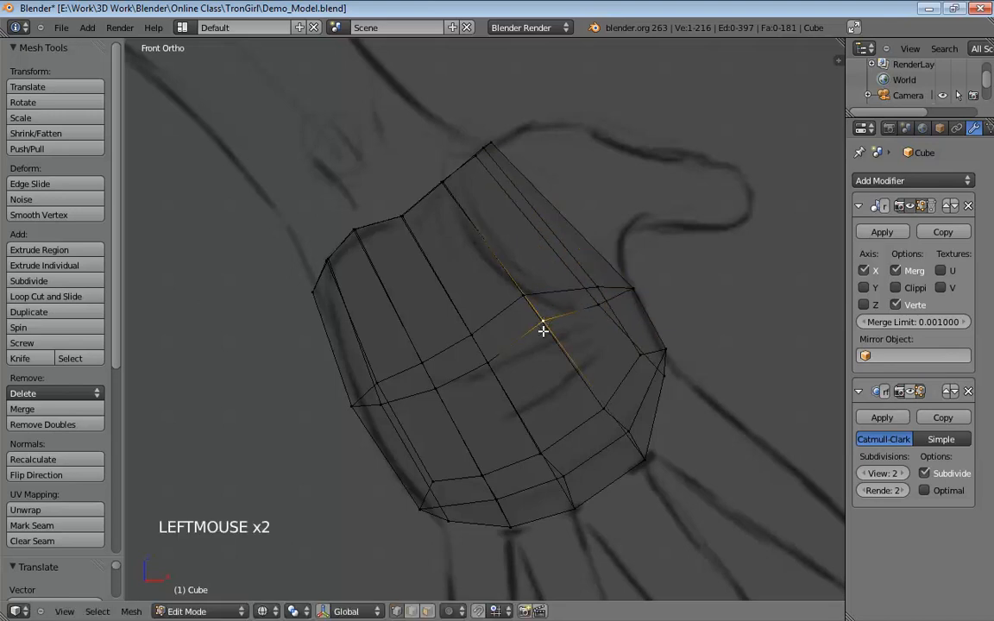
left_click_drag(521, 295, 536, 323)
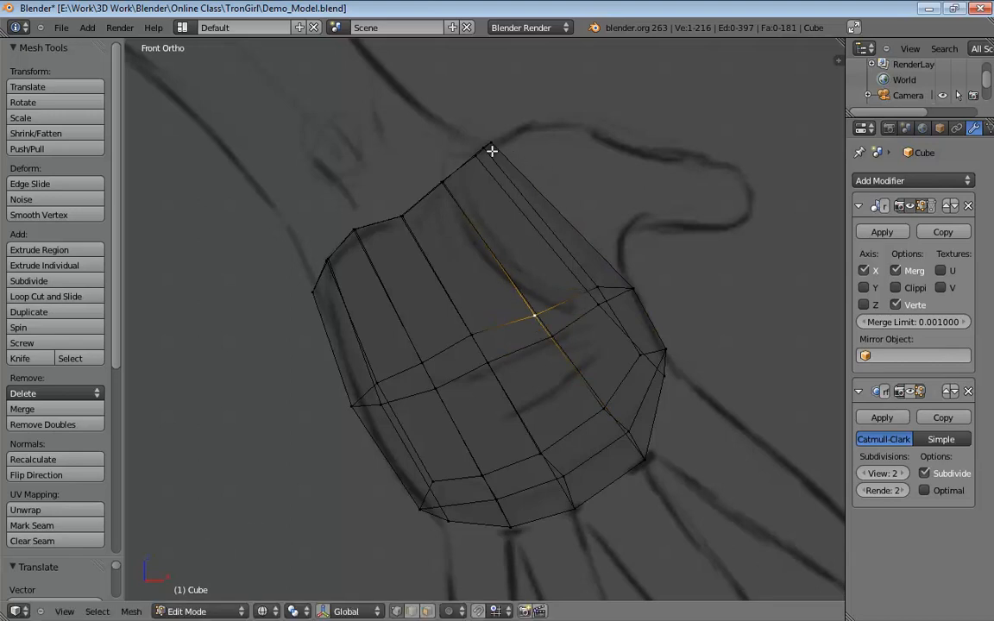
middle_click_drag(507, 216, 521, 235, "shift")
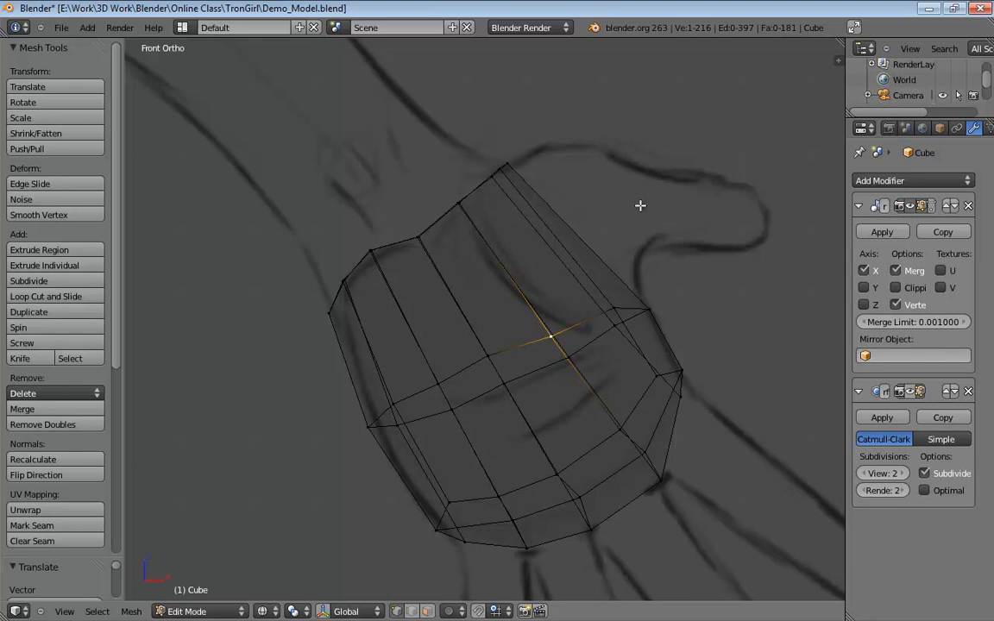
In solid shading, reposition the front vertex where the palm's middle loop meets its thumb-side edge.
mouse_move(640, 205)
middle_mouse_down()
mouse_move(578, 239)
mouse_move(597, 268)
mouse_move(535, 273)
mouse_move(623, 258)
mouse_move(540, 302)
mouse_move(617, 317)
mouse_move(493, 311)
mouse_move(452, 297)
mouse_move(432, 272)
mouse_move(466, 262)
mouse_move(497, 310)
mouse_move(598, 390)
middle_mouse_up()
scroll(577, 239, "down", 1)
scroll(577, 239, "down", 1)
scroll(586, 247, "down", 2)
key("z")
scroll(473, 260, "up", 4)
left_click(585, 386)
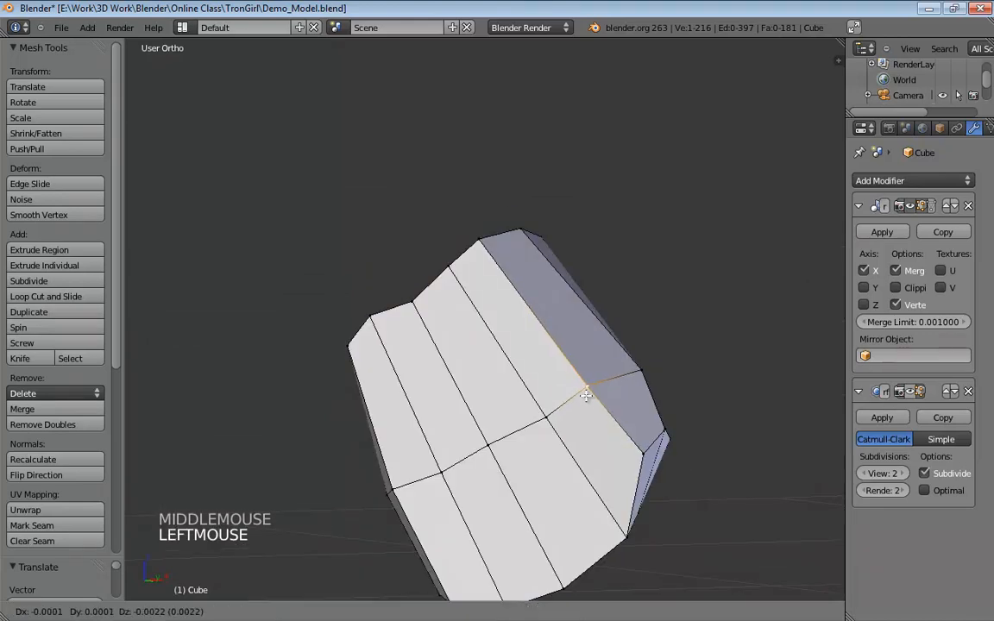
In perspective view, adjust the thumb-side and little-finger-side corner vertices of the palm's wrist opening.
middle_click_drag(548, 284, 444, 334, "shift")
left_click(552, 291)
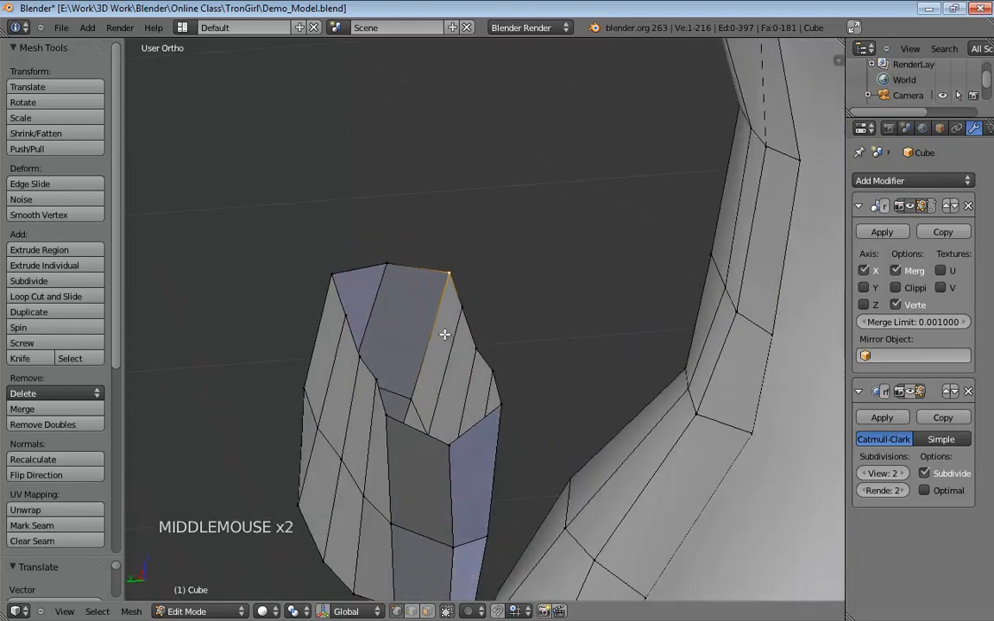
key("KP_5")
scroll(444, 333, "up", 2)
middle_click_drag(444, 377, 448, 308, "shift")
left_click(474, 298)
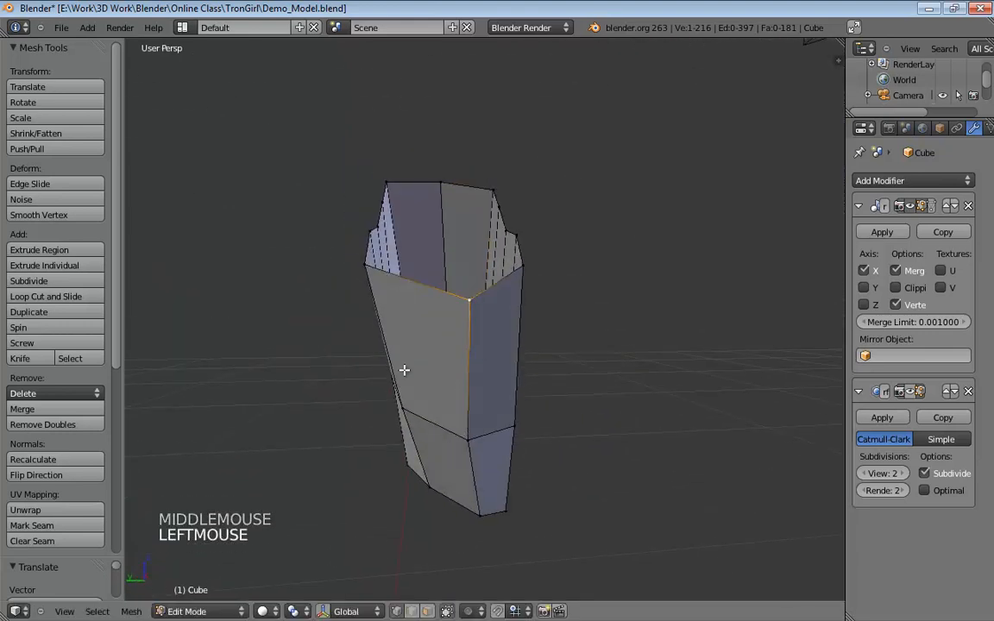
middle_click_drag(402, 368, 501, 238)
left_click(366, 255)
From below, pull the two outermost back-of-hand vertices near the little-finger side slightly inward to smooth the outline.
scroll(405, 317, "down", 3)
middle_click_drag(406, 318, 463, 161)
middle_click_drag(529, 274, 510, 249)
middle_click_drag(459, 225, 466, 259)
middle_click_drag(466, 259, 497, 306, "shift")
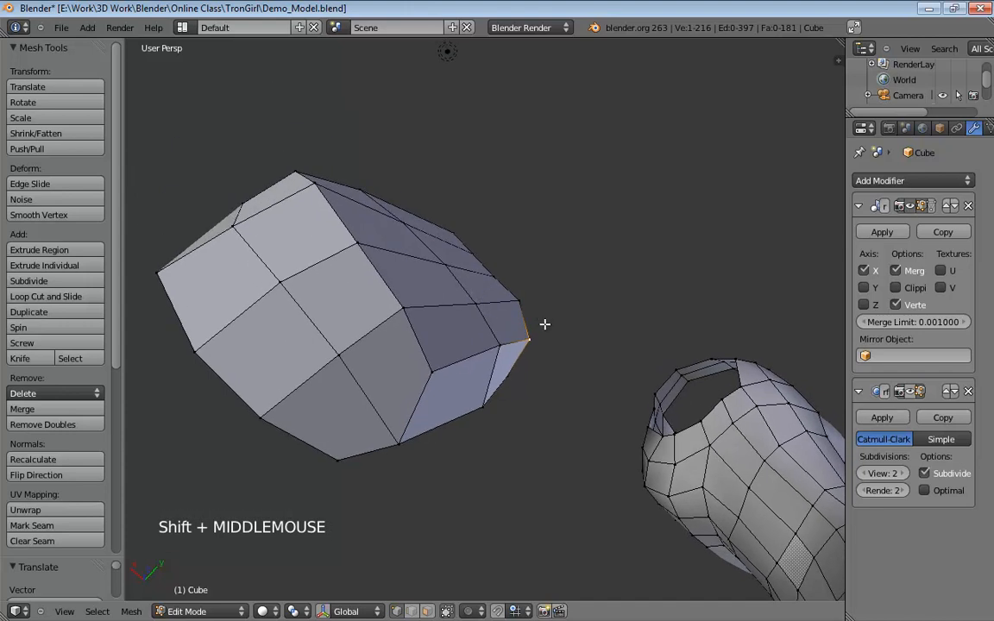
left_click_drag(527, 338, 517, 345)
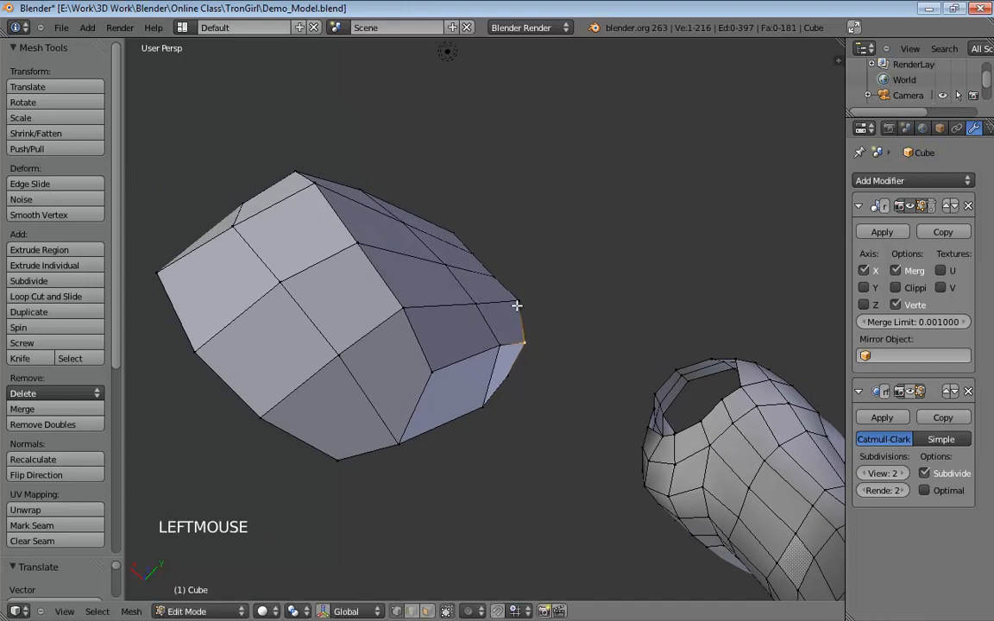
left_click_drag(516, 301, 506, 310)
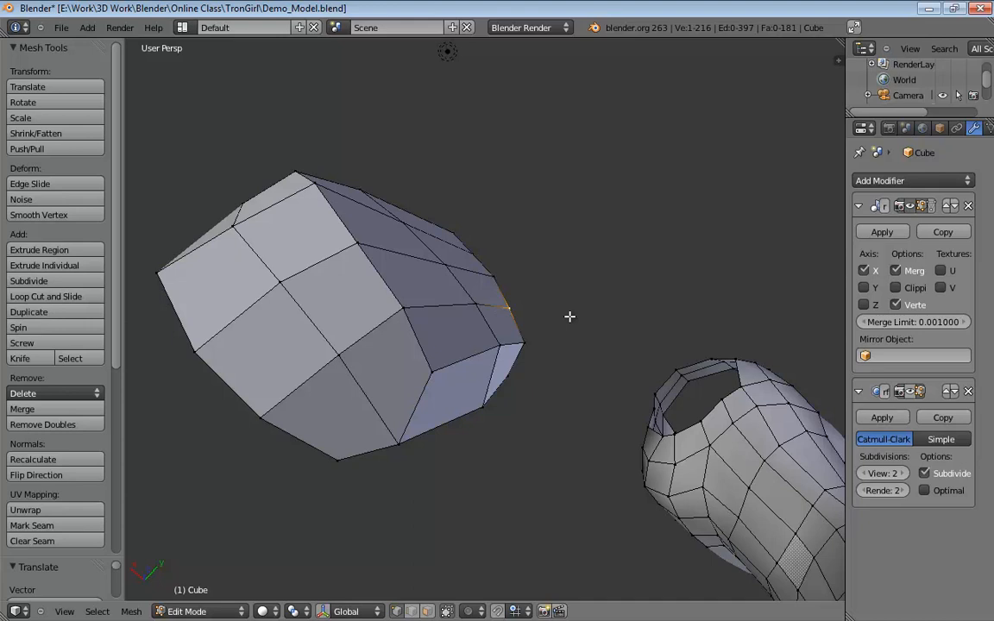
Pull the back-of-hand vertices on the thumb side, at the wrist edge and the middle loop, slightly inward.
key("KP_1")
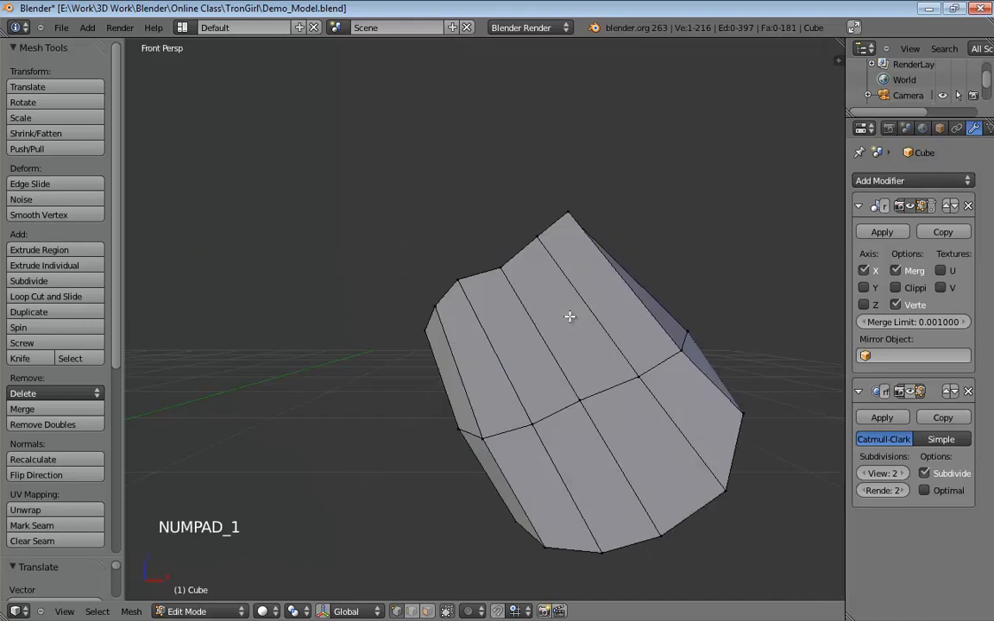
key("KP_5")
key("KP_3")
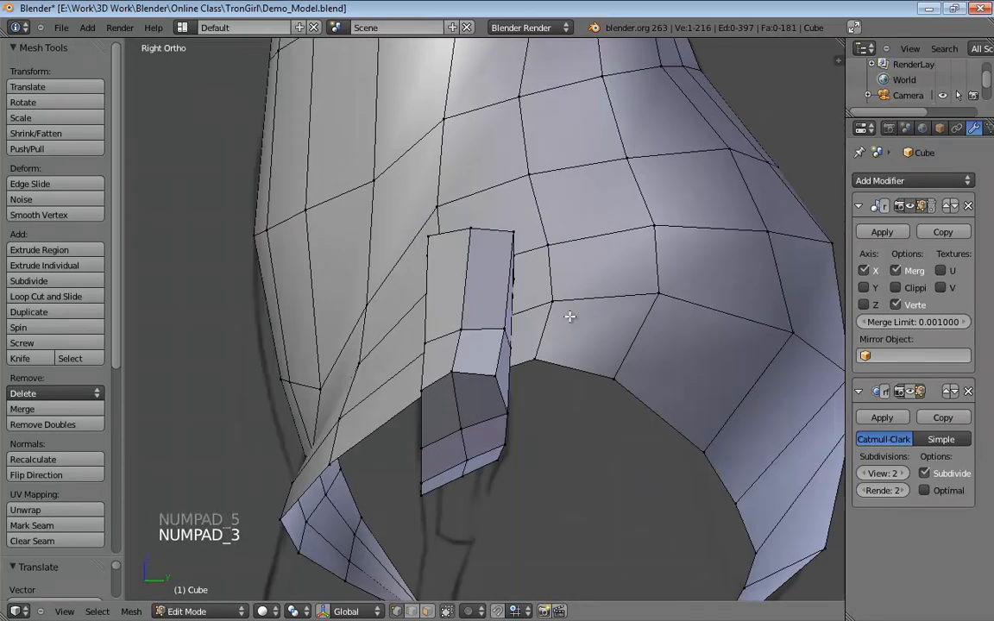
key("KP_5")
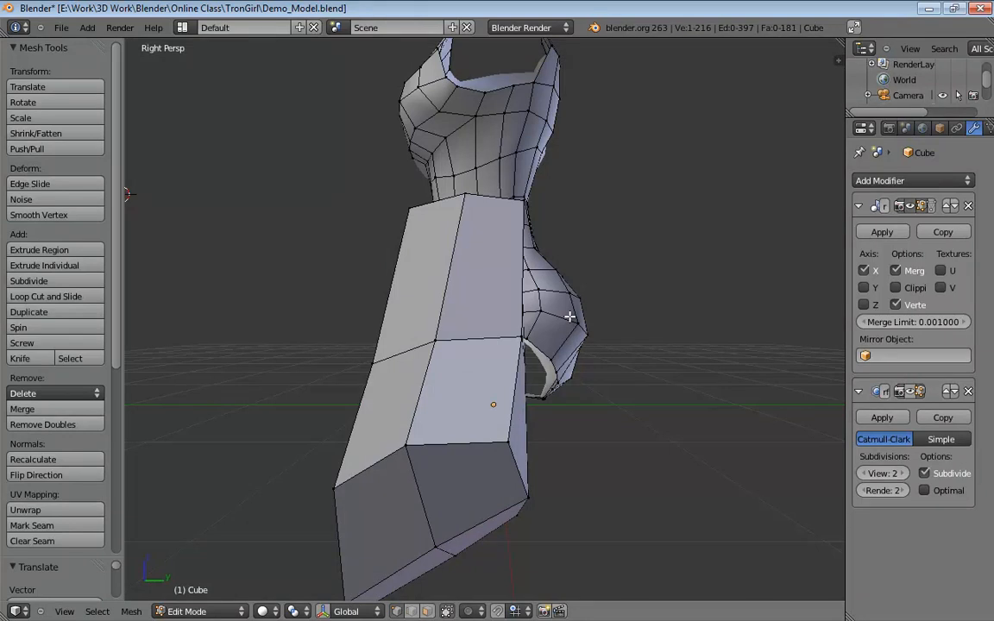
middle_click_drag(649, 310, 607, 319, "shift")
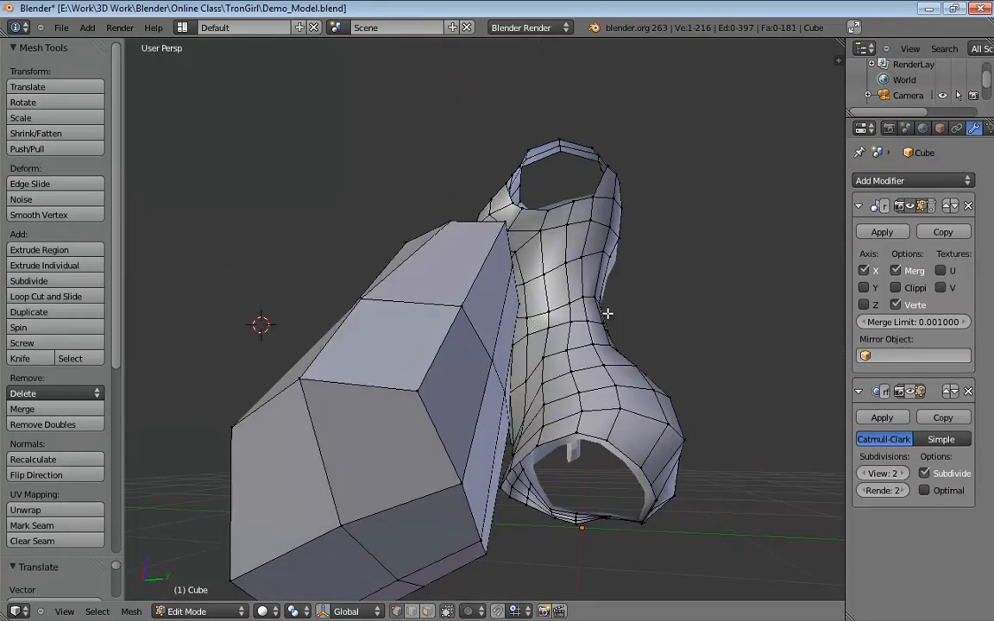
middle_click_drag(583, 341, 588, 296)
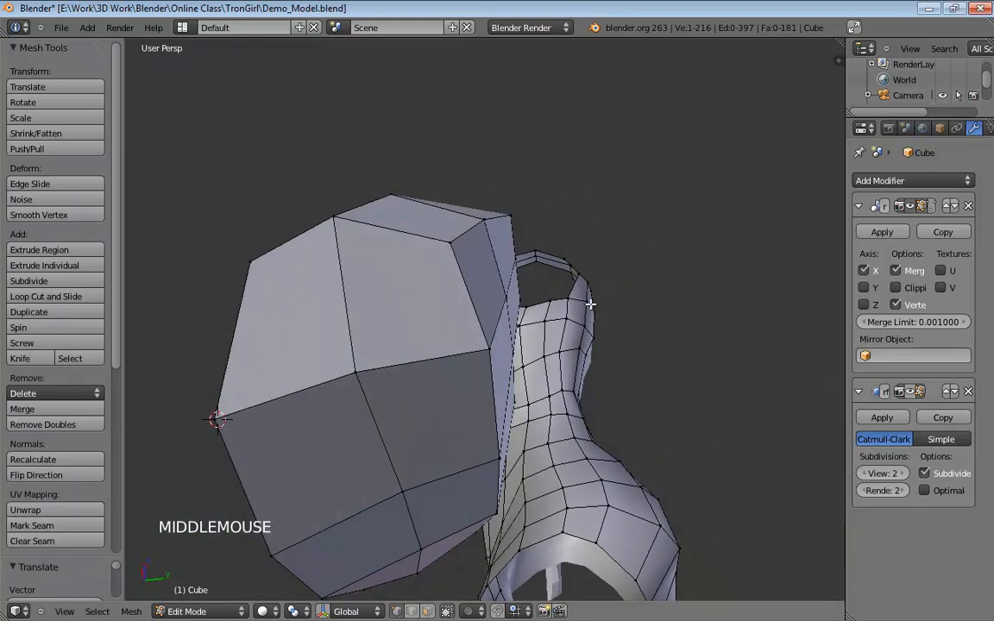
middle_click_drag(532, 273, 519, 219)
left_click_drag(518, 220, 503, 222)
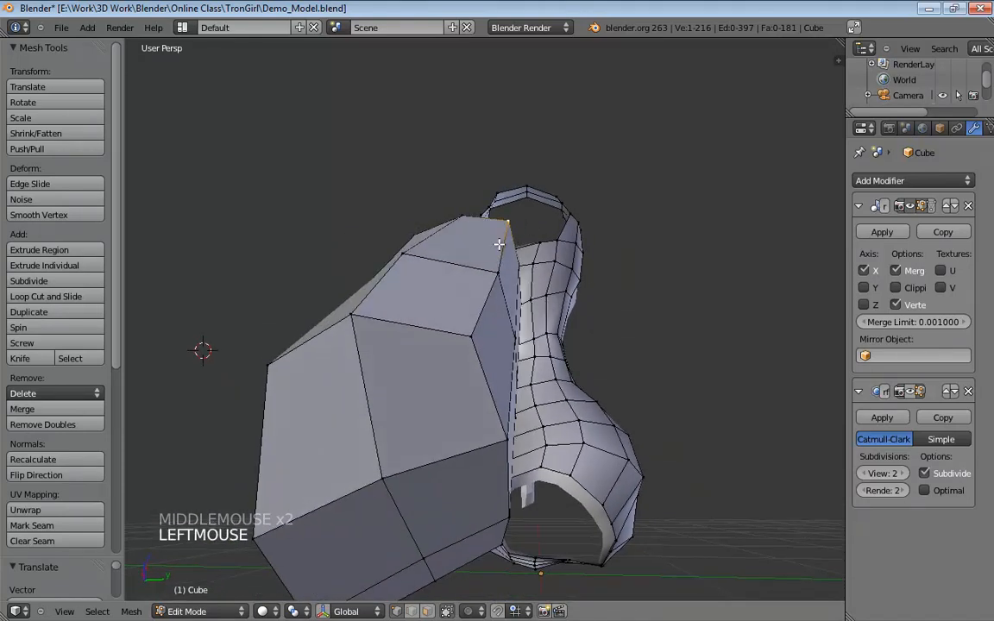
left_click_drag(496, 272, 481, 274)
Nudge the other back-of-hand vertices, including the little-finger wrist corner, to even out the curve of the palm.
middle_click_drag(481, 274, 539, 324)
left_click(500, 294)
left_click(496, 316)
left_click(503, 281)
double_click(515, 313)
left_click_drag(539, 323, 536, 330)
middle_click_drag(592, 347, 465, 421)
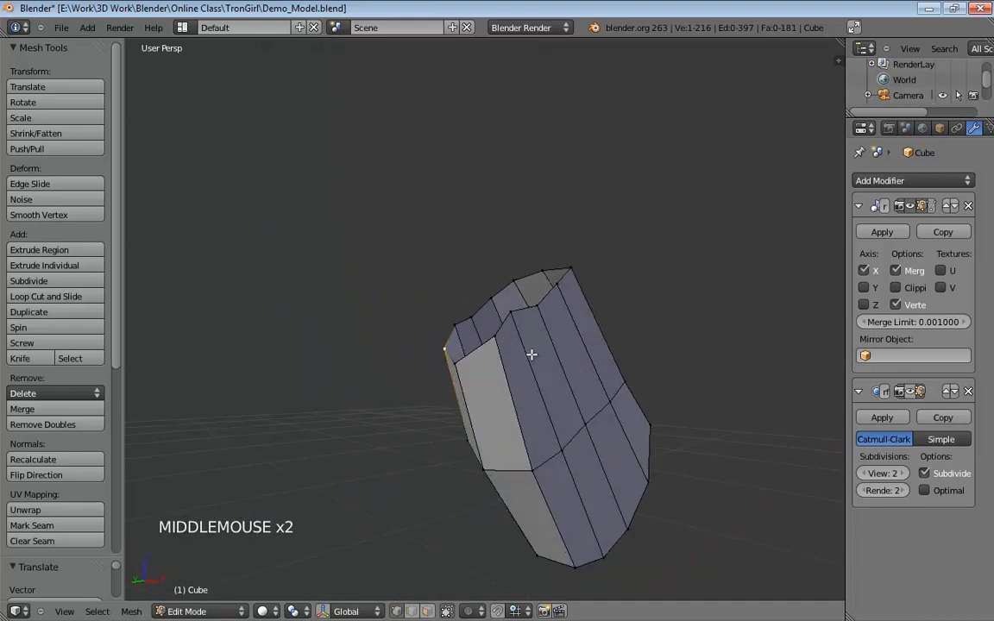
Examine the palm's shape from the front, the thumb side and the finger end.
middle_click_drag(610, 337, 542, 355)
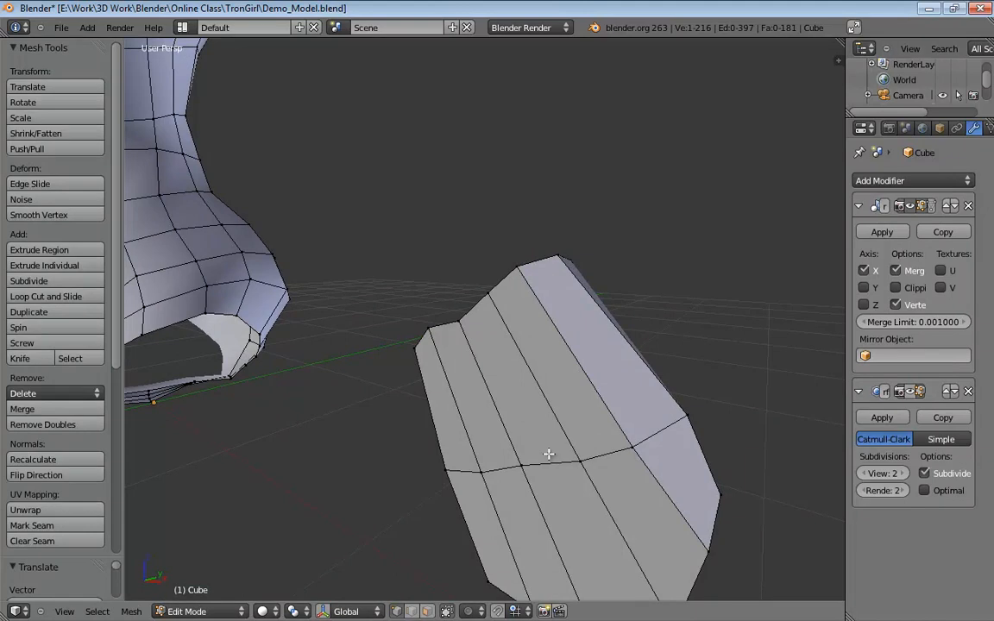
middle_click_drag(549, 454, 623, 346)
scroll(482, 371, "down", 2)
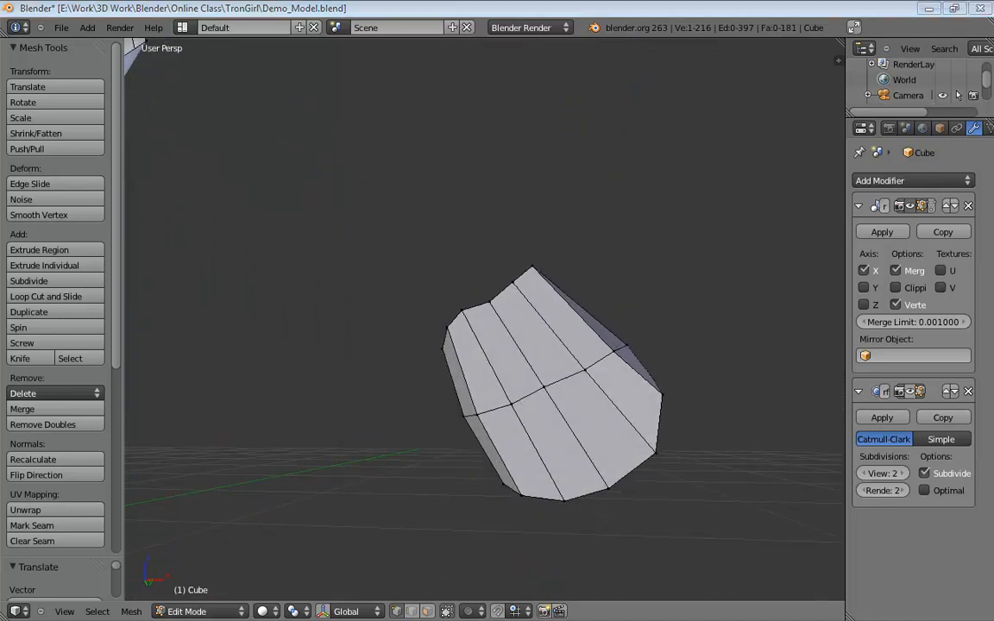
middle_click_drag(572, 537, 547, 549)
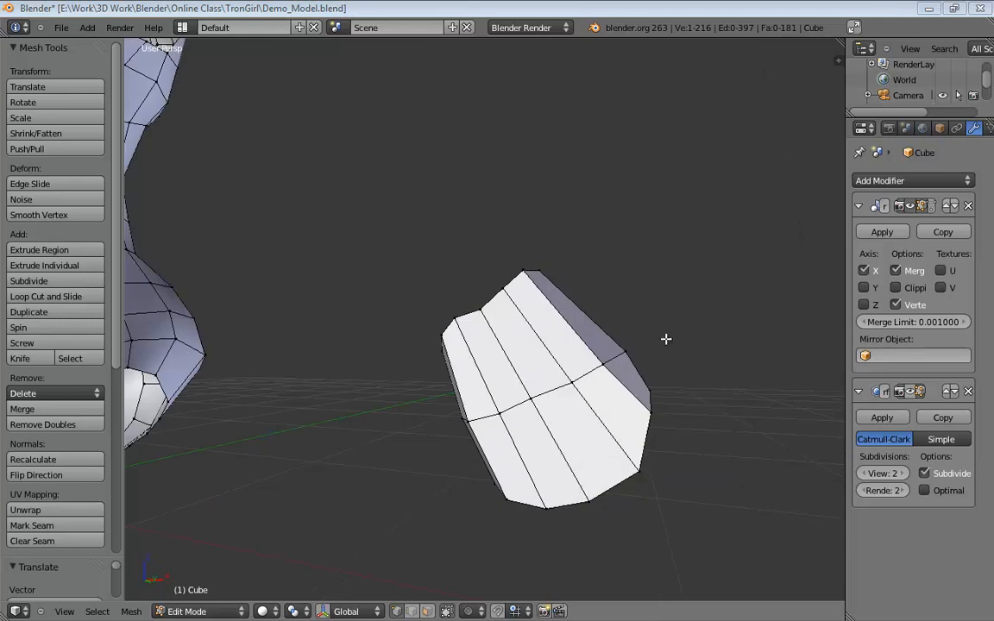
middle_click_drag(666, 339, 636, 311)
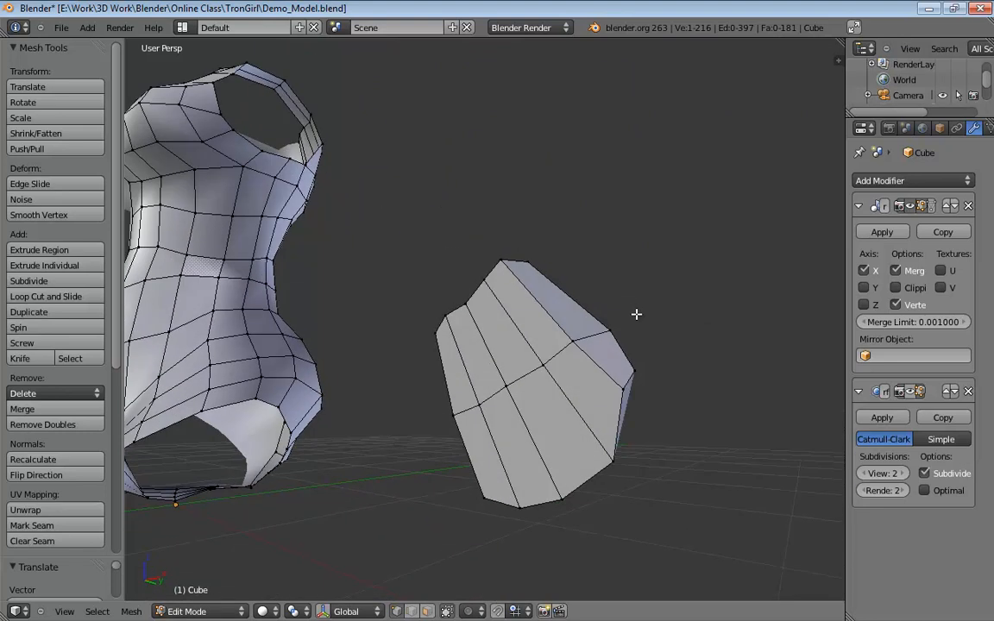
middle_click_drag(637, 350, 515, 326)
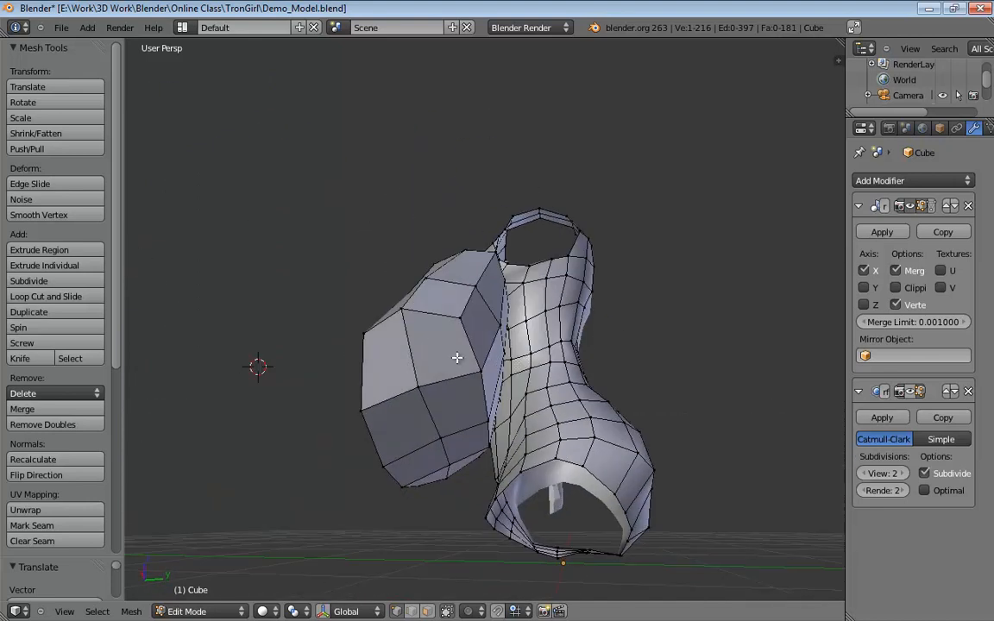
middle_click_drag(457, 358, 459, 422)
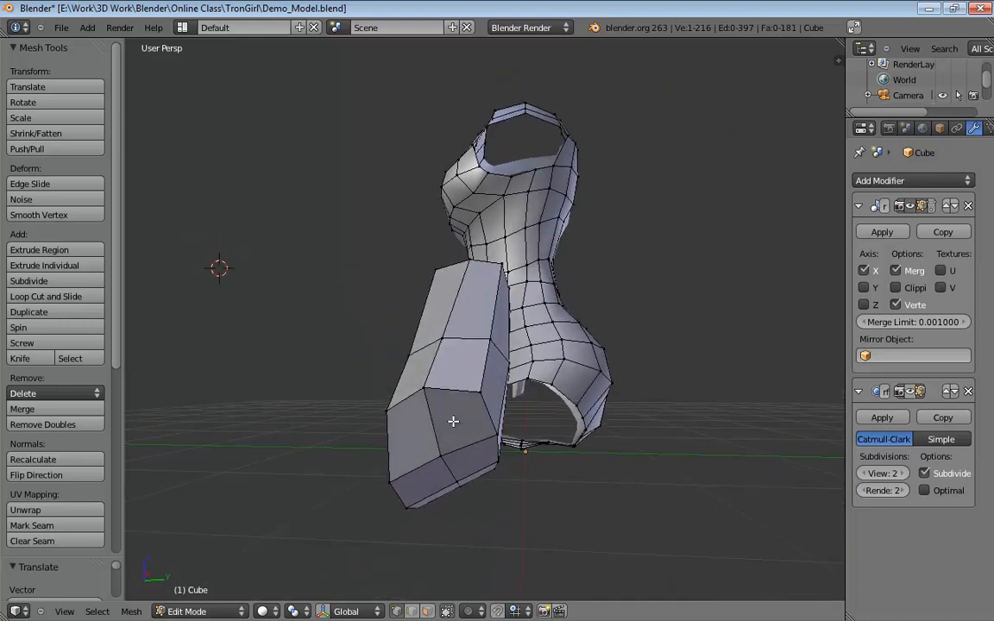
In face select mode, select the two finger-end faces nearest the thumb and extrude them outward about 0.37 for the index finger.
key("ctrl+Tab")
left_click(384, 407)
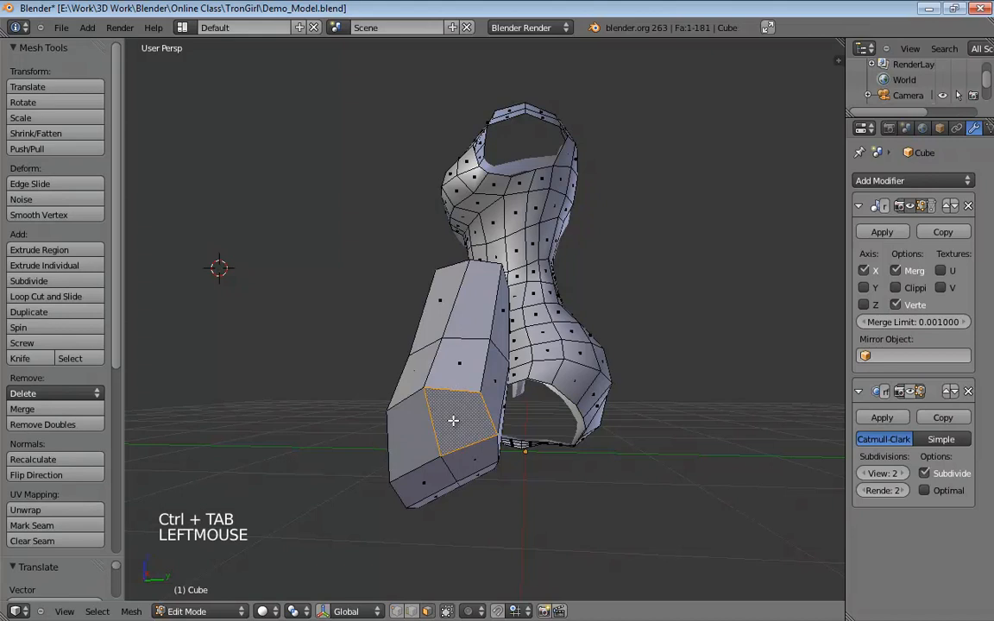
left_click(388, 391, "shift")
middle_click_drag(389, 391, 504, 348)
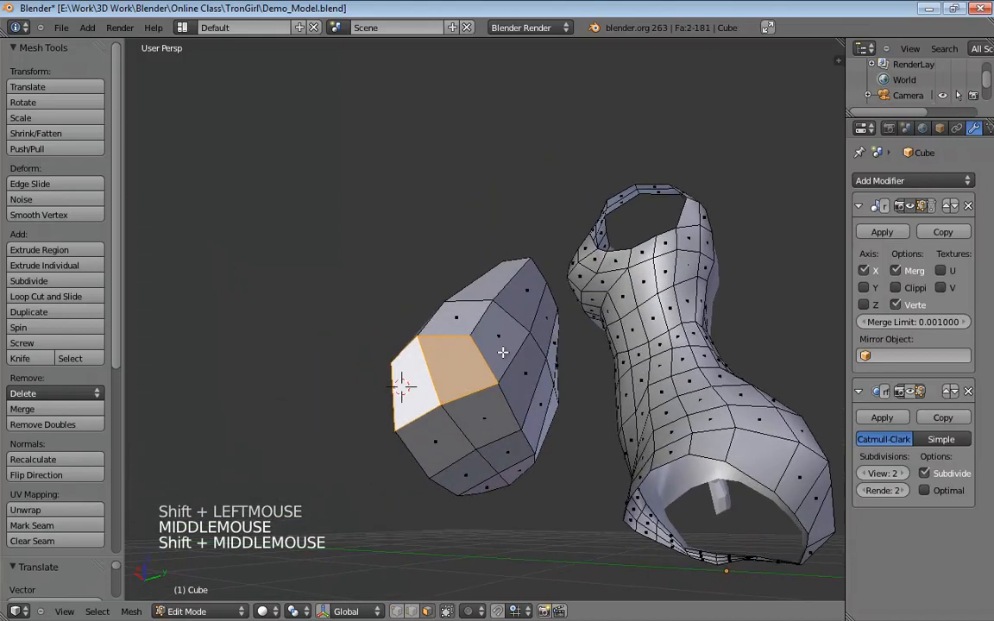
key("e")
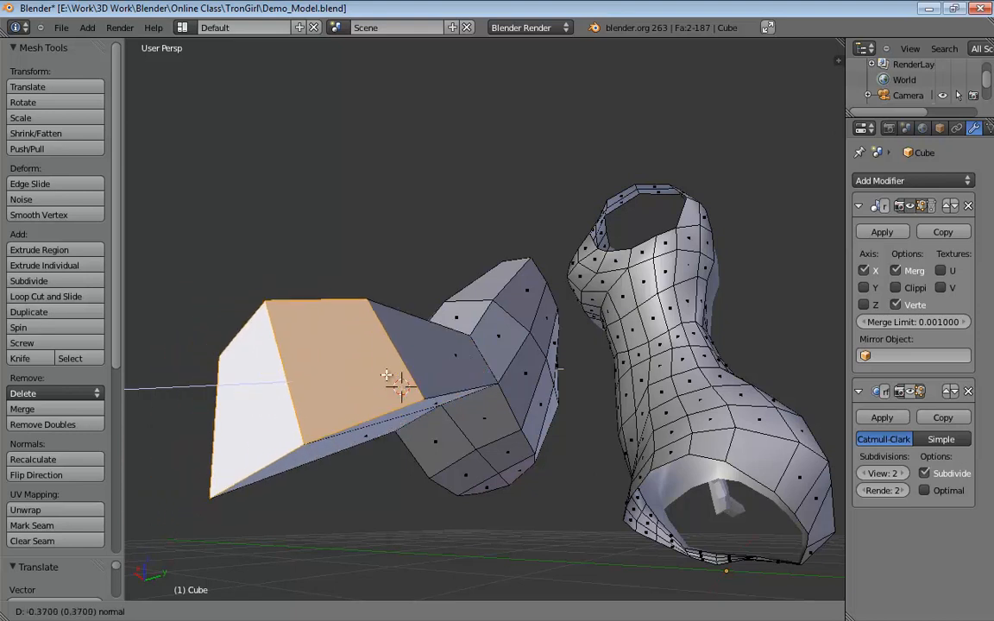
left_click(389, 369)
In front wireframe view, move the extruded end faces to the drawn index fingertip and scale them down to the drawn width.
middle_click_drag(400, 388, 654, 368)
key("KP_1")
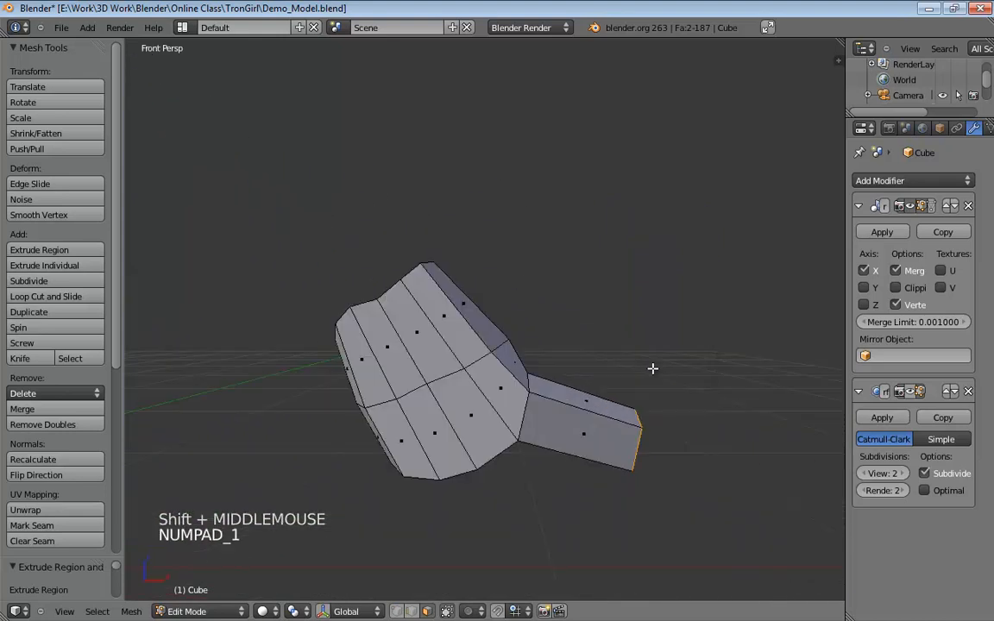
key("KP_5")
middle_click_drag(650, 373, 512, 280, "shift")
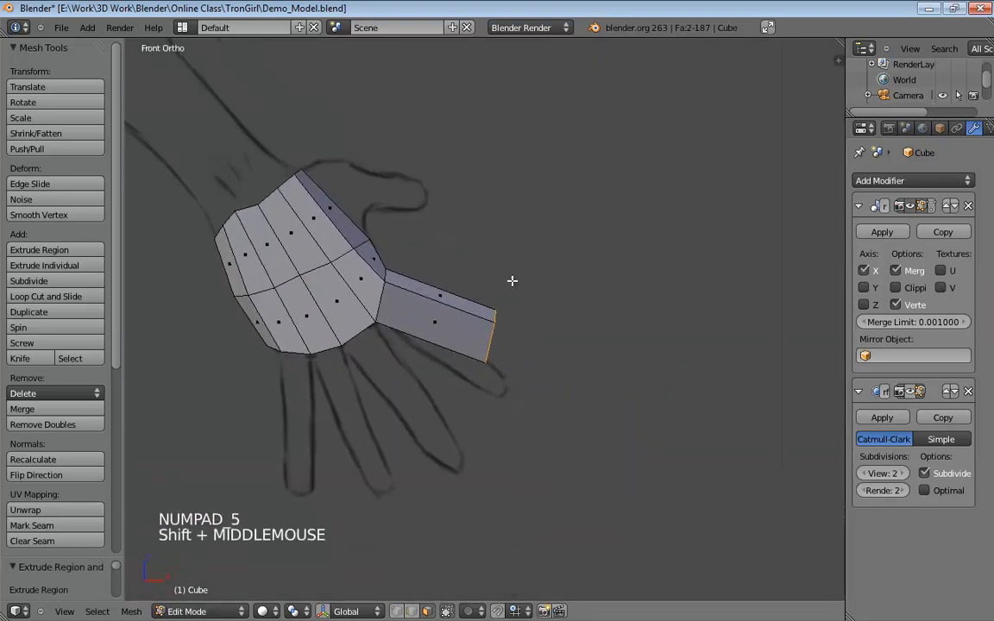
scroll(506, 355, "up", 4)
middle_click_drag(505, 354, 481, 324, "shift")
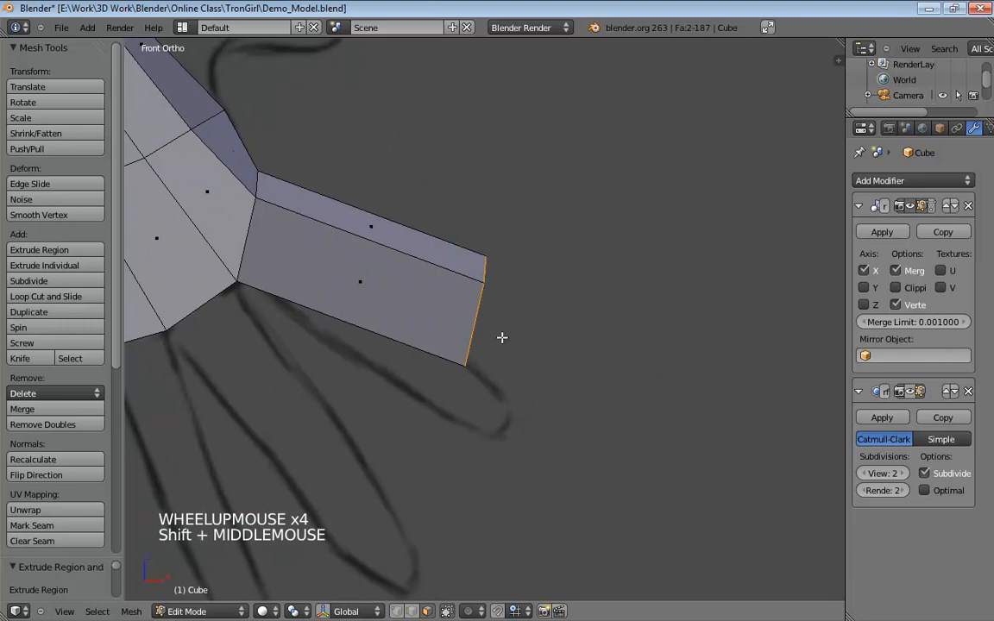
key("z")
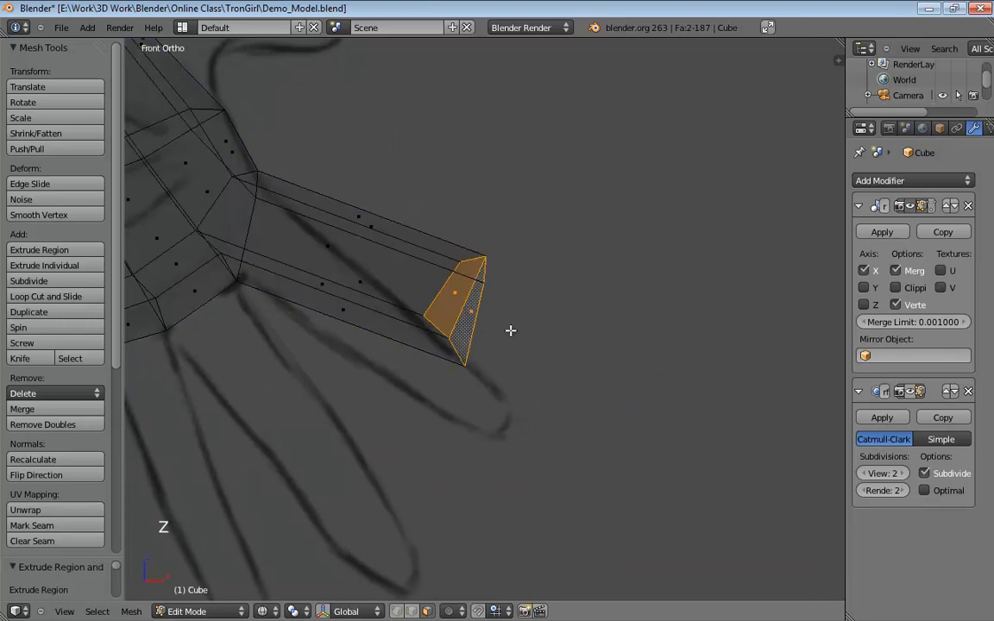
key("g")
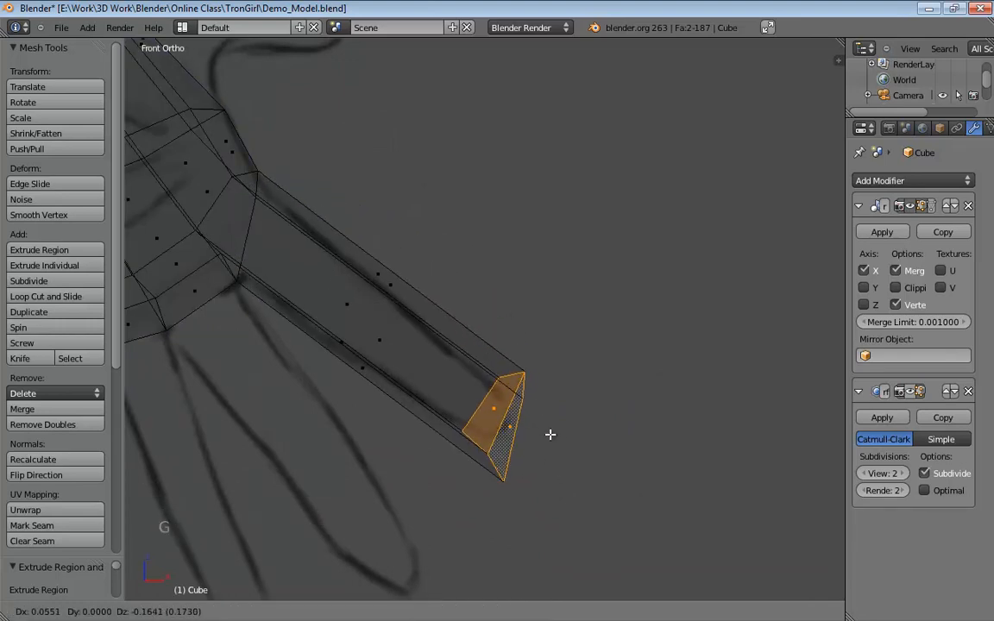
left_click(551, 434)
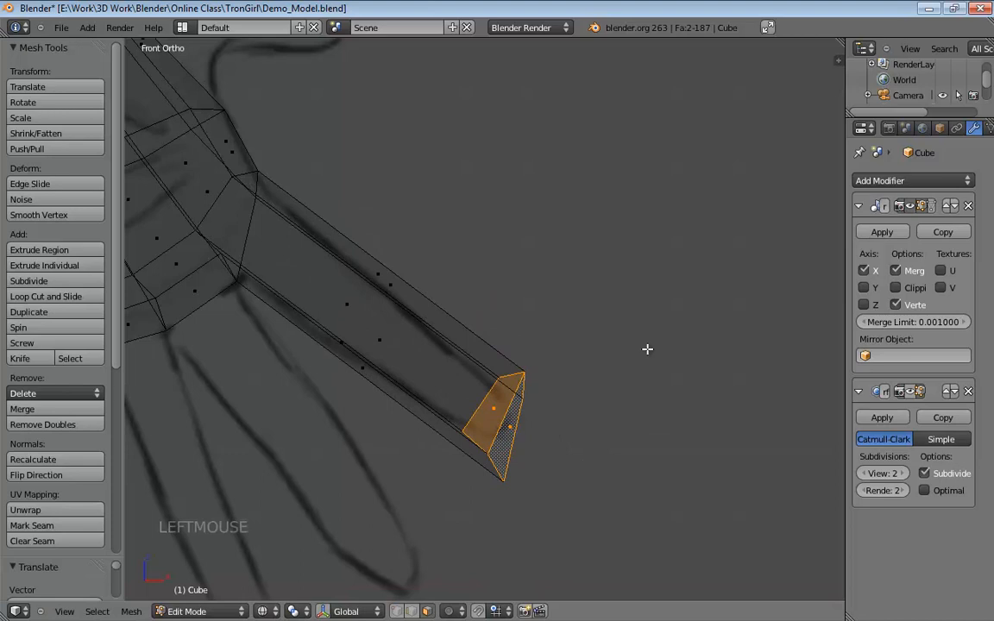
key("s")
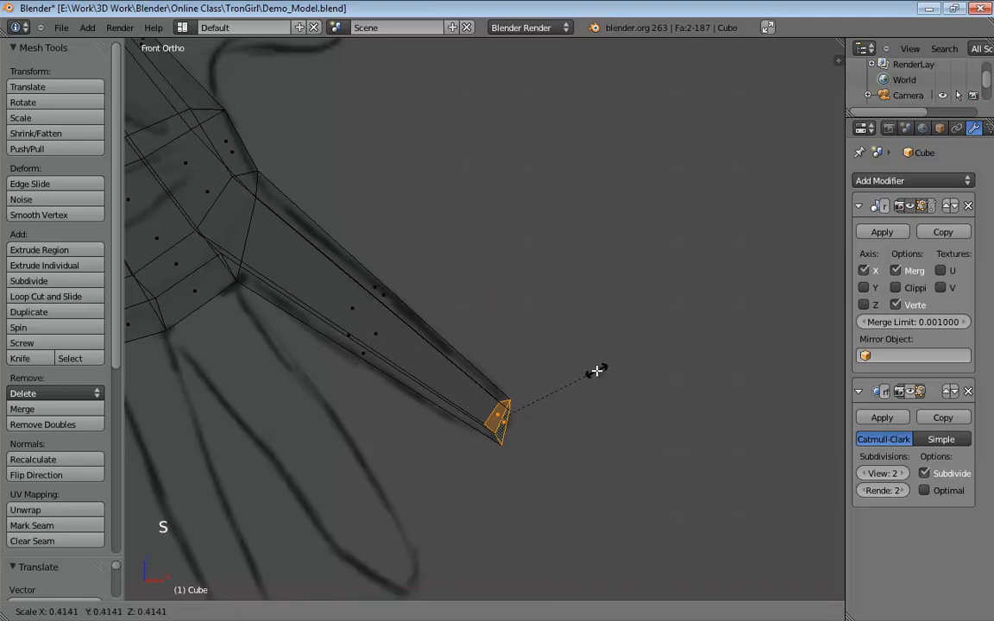
left_click(595, 371)
Switch to vertex select mode and pull the fingertip's lower and outer end vertices inward to narrow the index finger's tip.
middle_click_drag(595, 371, 347, 403)
key("KP_5")
key("z")
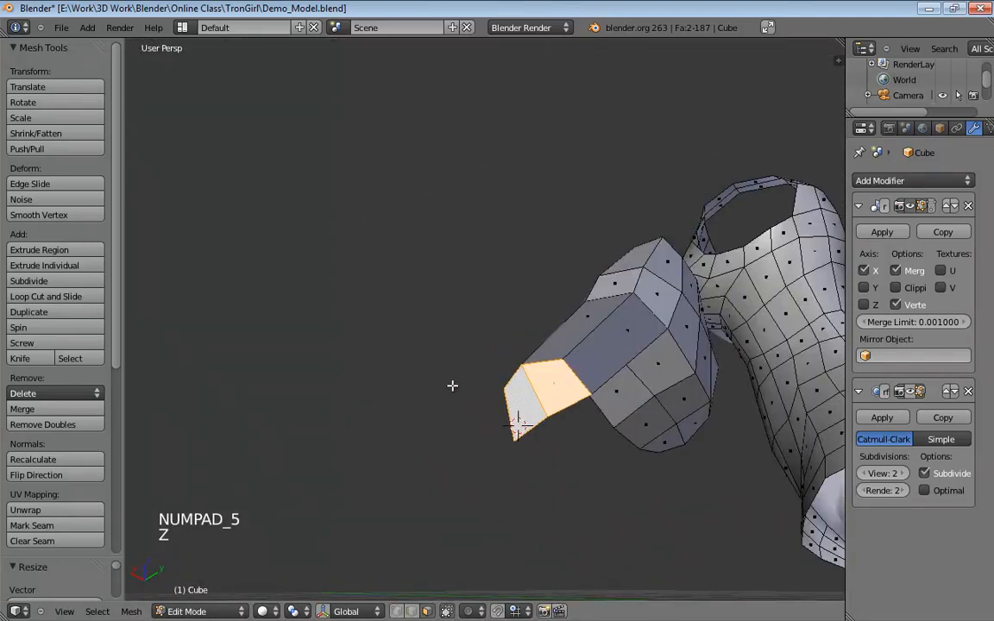
middle_click_drag(452, 385, 402, 317)
scroll(417, 297, "up", 1)
key("ctrl+Tab")
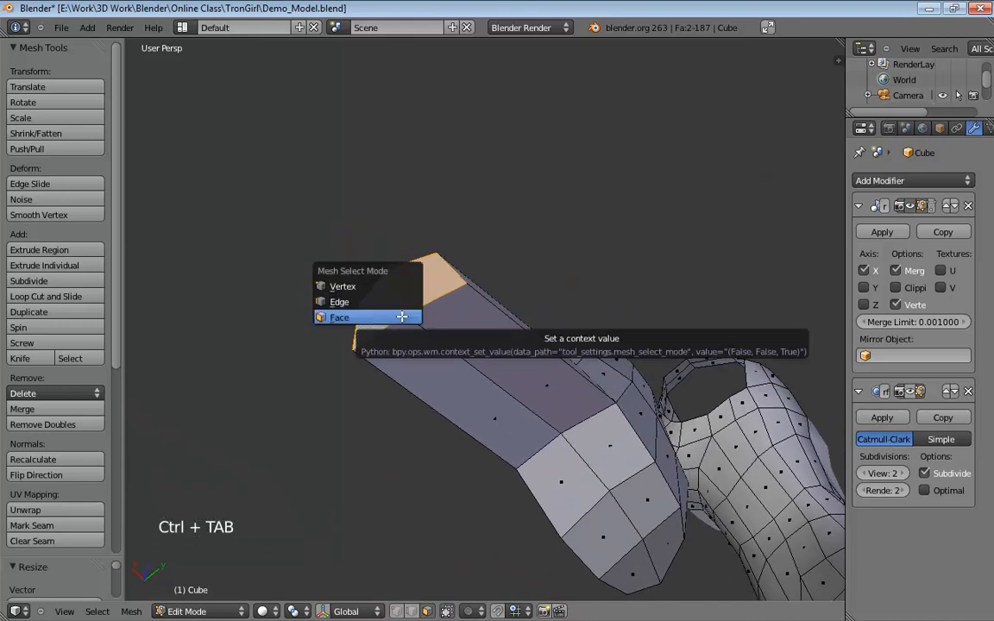
left_click(375, 289)
middle_click_drag(375, 288, 348, 317)
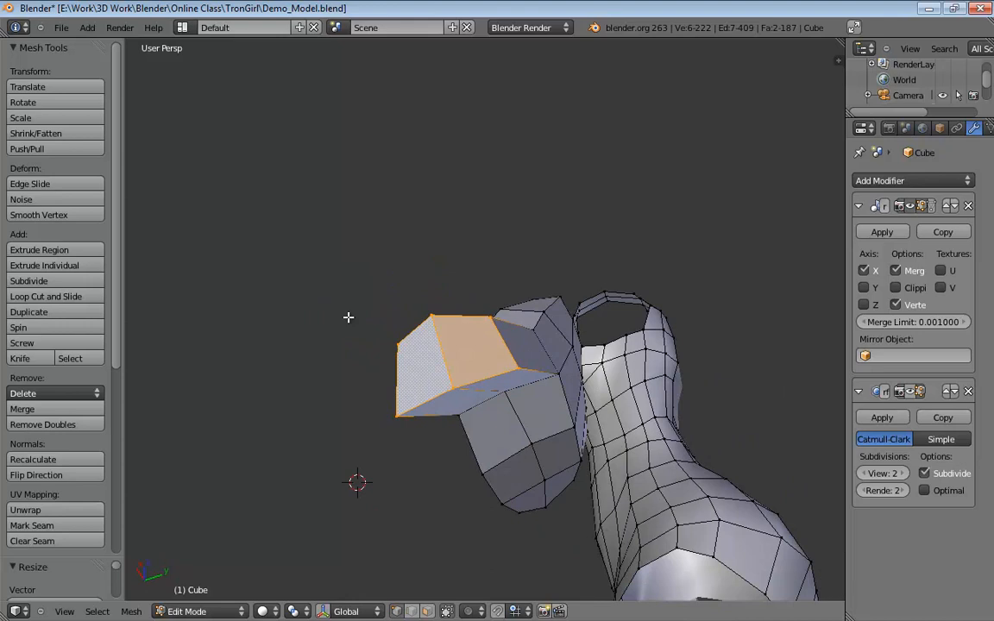
middle_click_drag(348, 318, 382, 301)
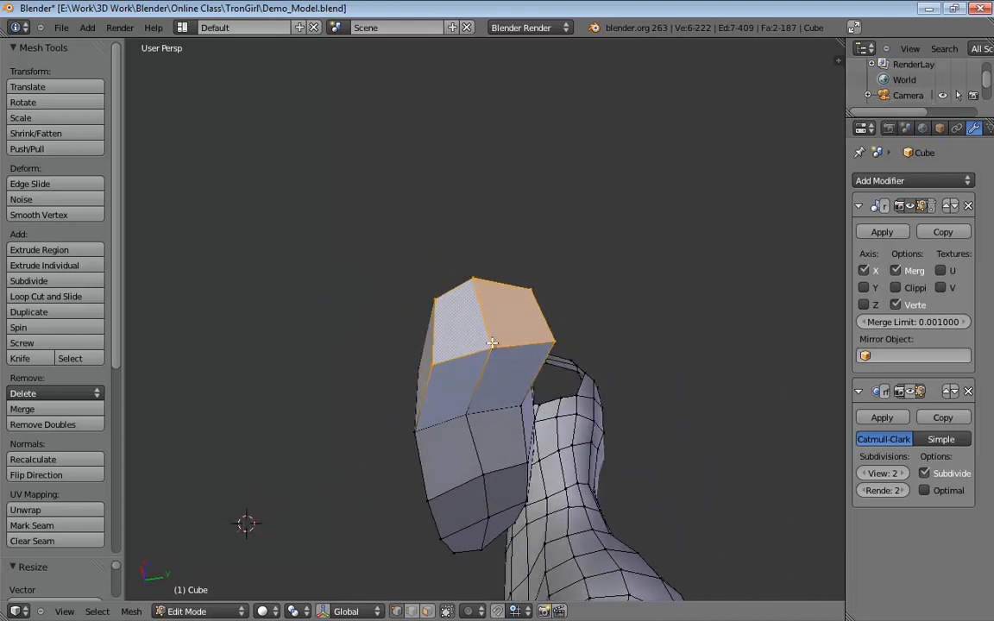
left_click_drag(493, 348, 453, 362)
left_click_drag(555, 342, 509, 347)
left_click_drag(521, 300, 502, 302)
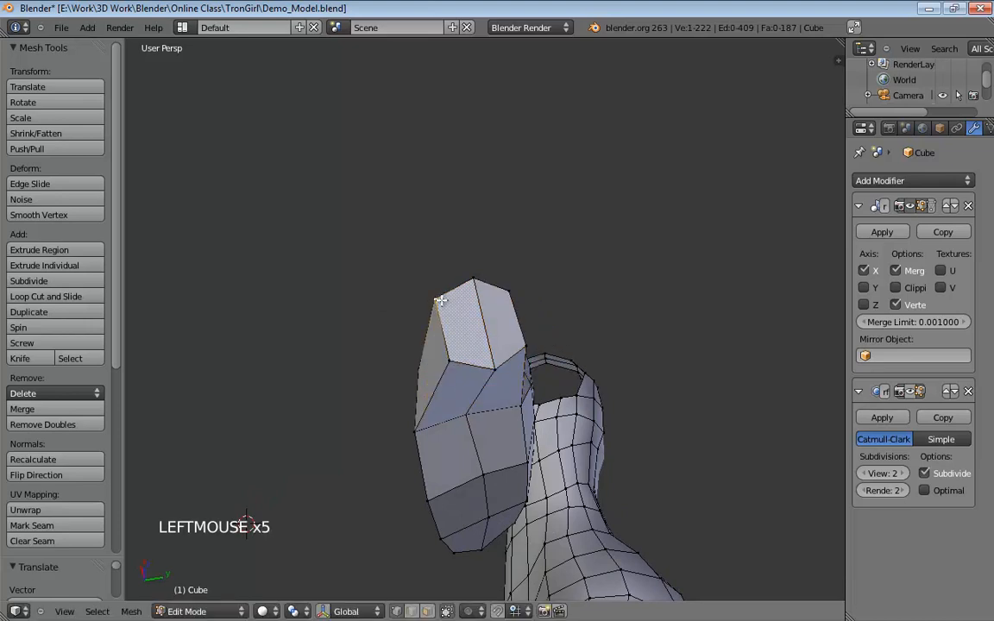
Nudge the remaining fingertip corner vertices from several angles to even out the index finger's end.
middle_click_drag(427, 268, 401, 160)
left_click(587, 421)
left_click(595, 431)
left_click(513, 248)
left_click_drag(402, 159, 426, 184)
middle_click_drag(426, 184, 524, 115)
left_click_drag(493, 151, 486, 175)
left_click(444, 174)
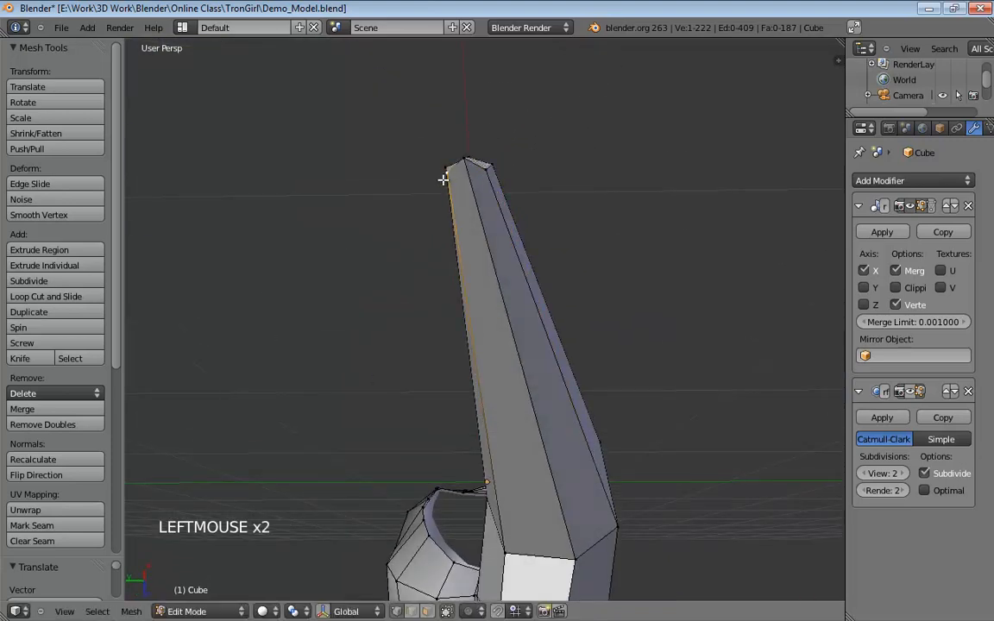
middle_click_drag(442, 179, 473, 270)
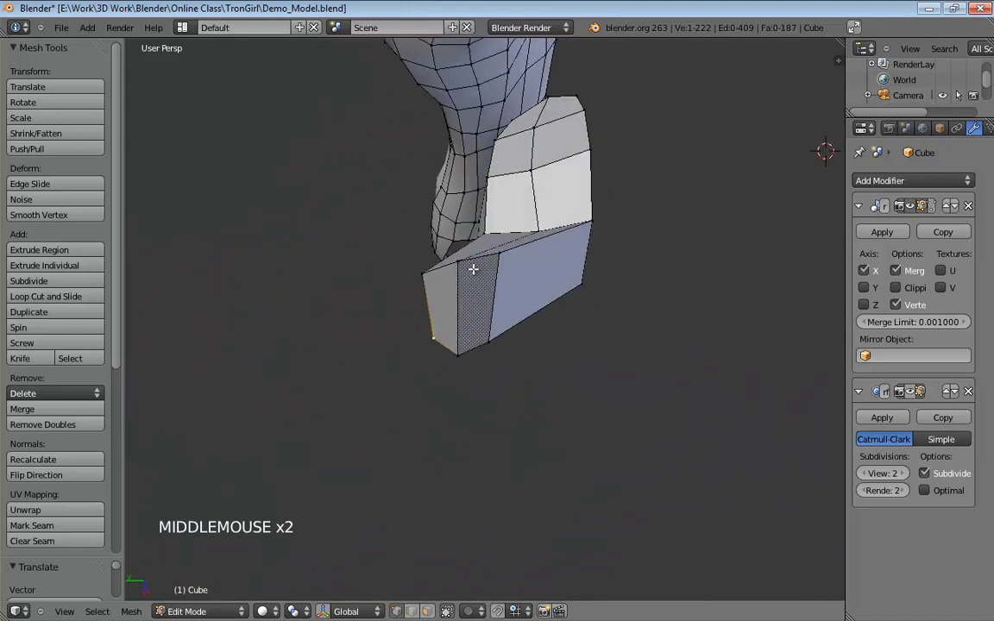
left_click(484, 267)
left_click_drag(426, 273, 440, 267)
middle_click_drag(440, 267, 508, 159)
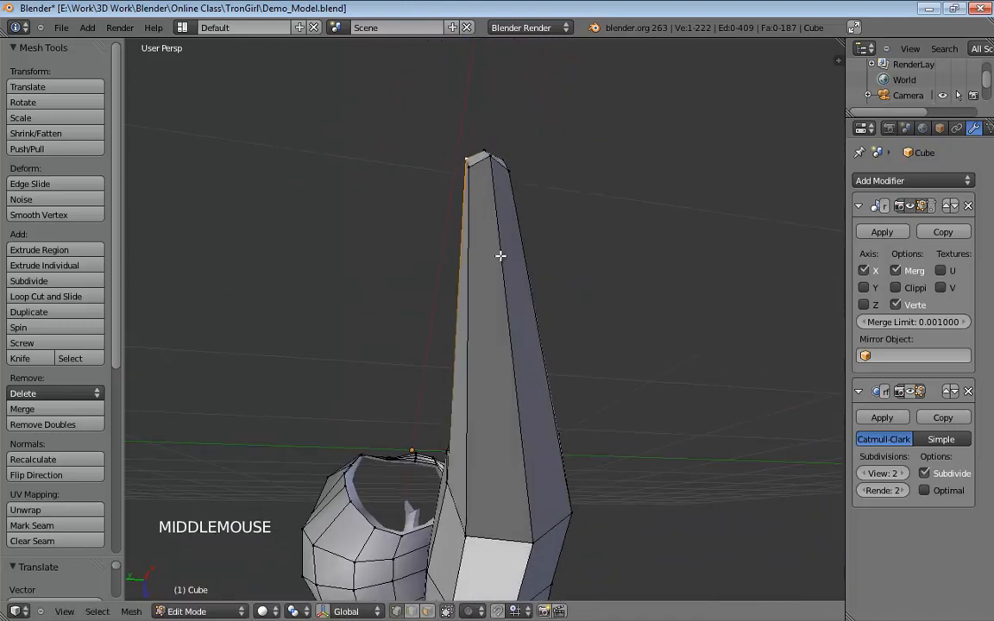
In right-side wireframe view, select all the index fingertip vertices and move them along Y back in line with the palm and drawn hand.
middle_click_drag(500, 255, 441, 375)
key("KP_1")
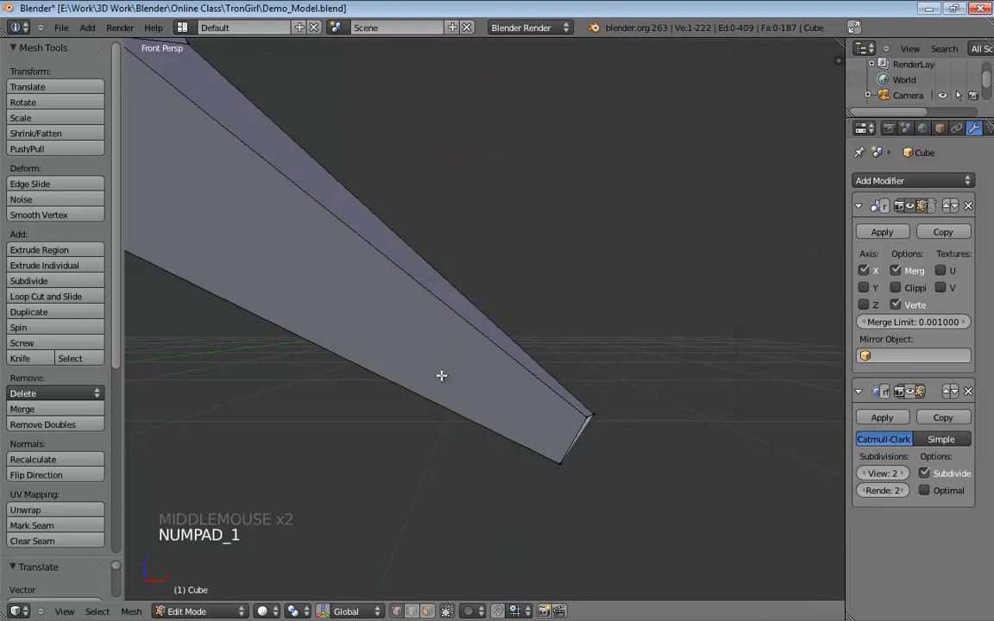
key("KP_5")
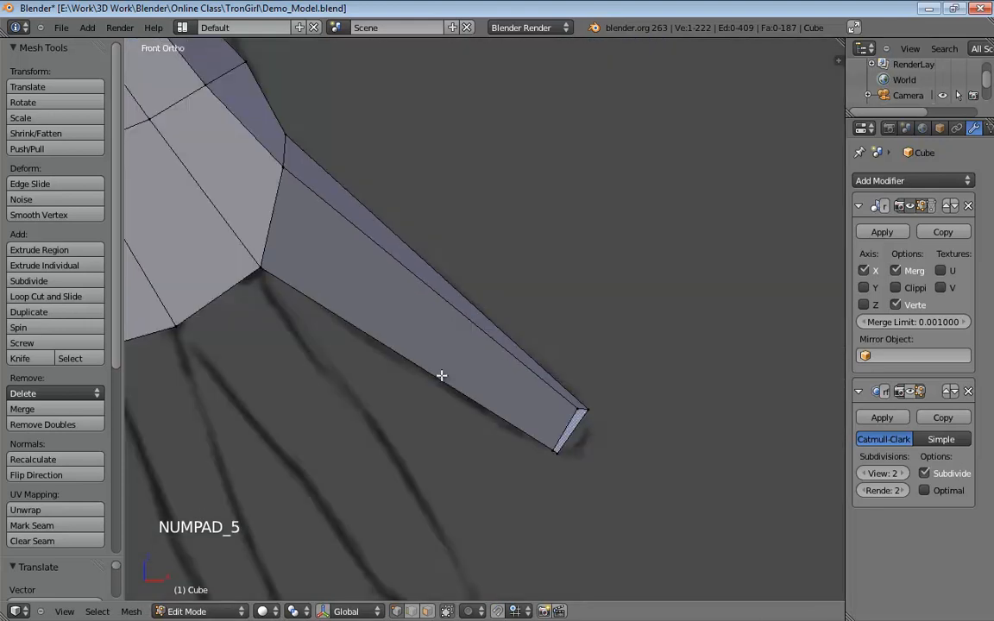
key("z")
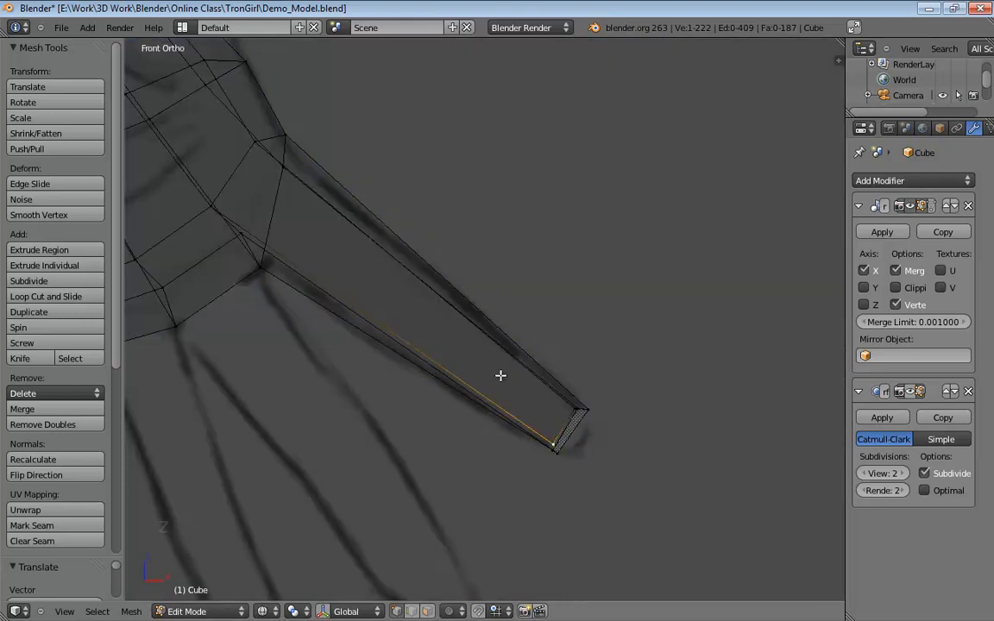
key("KP_3")
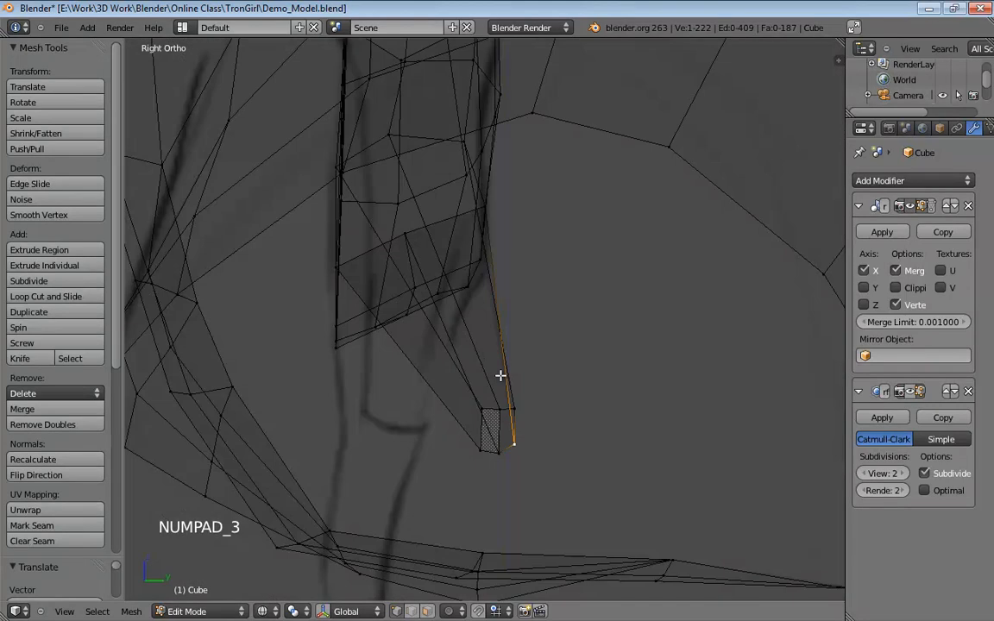
scroll(500, 376, "down", 1)
scroll(552, 380, "down", 1)
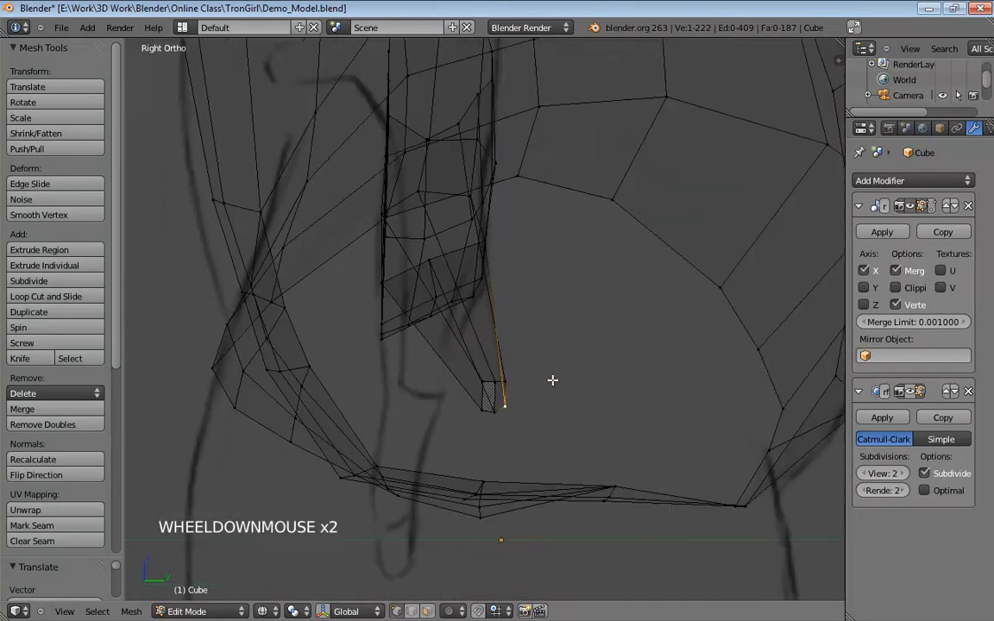
key("a")
key("b")
left_click_drag(533, 371, 492, 427)
key("g")
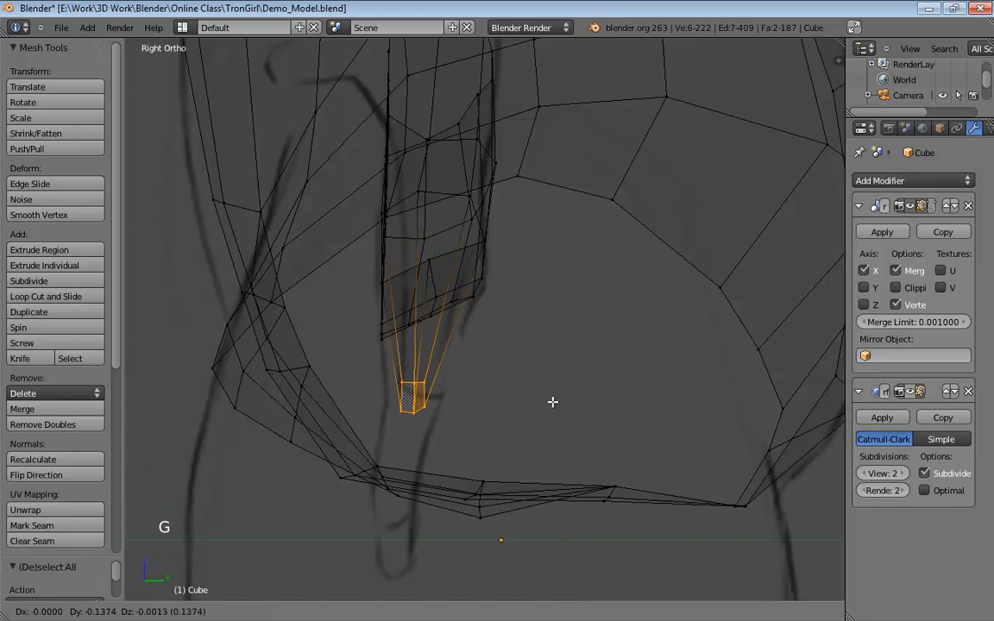
left_click(559, 399)
Scale the fingertip vertices up along Y to thicken the index finger's end in side view.
key("s")
key("s")
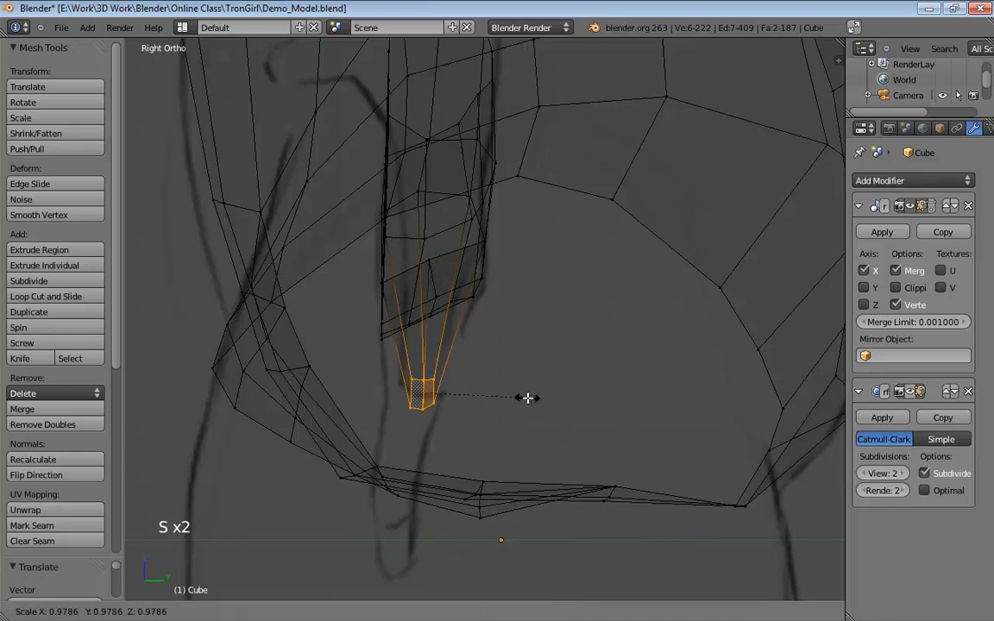
key("y")
left_click(580, 402)
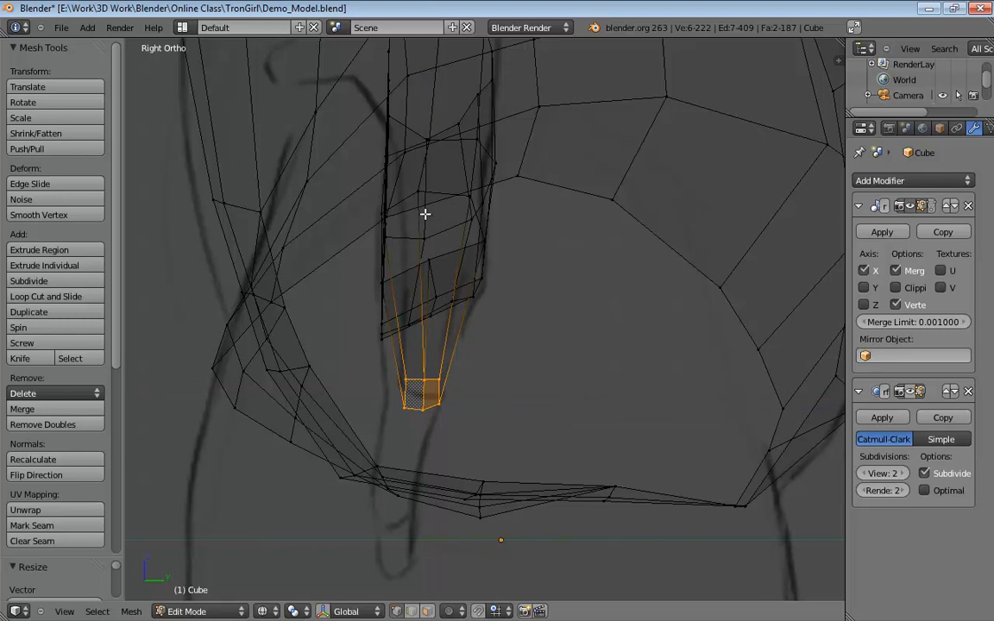
Select the two neighbouring vertices along the palm's outer side and move them about 0.026 inward along Y in side view.
middle_click_drag(425, 214, 391, 219)
left_click(328, 211)
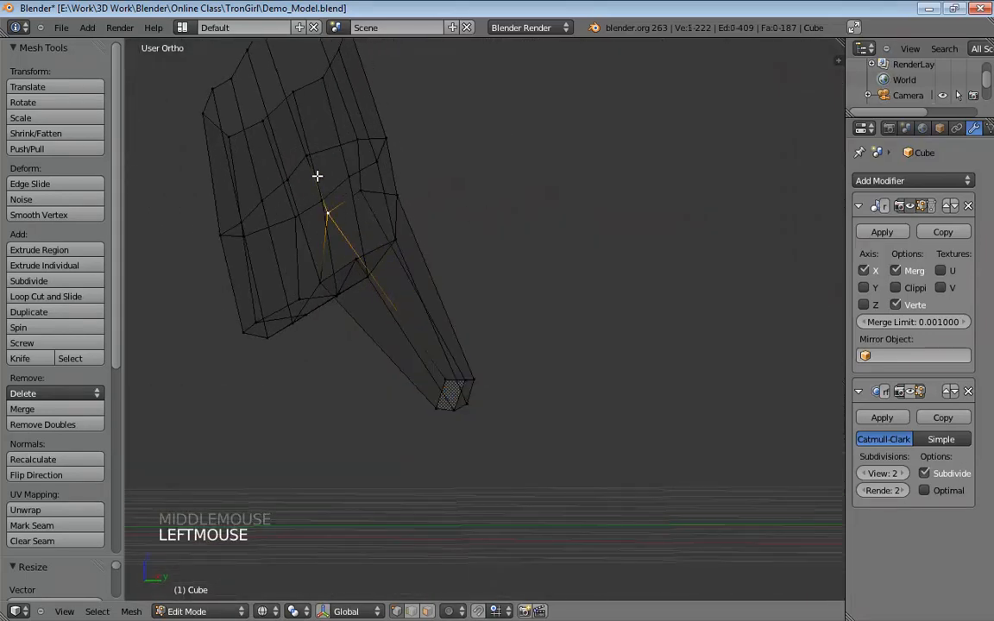
left_click(306, 154, "shift")
middle_click_drag(389, 163, 430, 266, "shift")
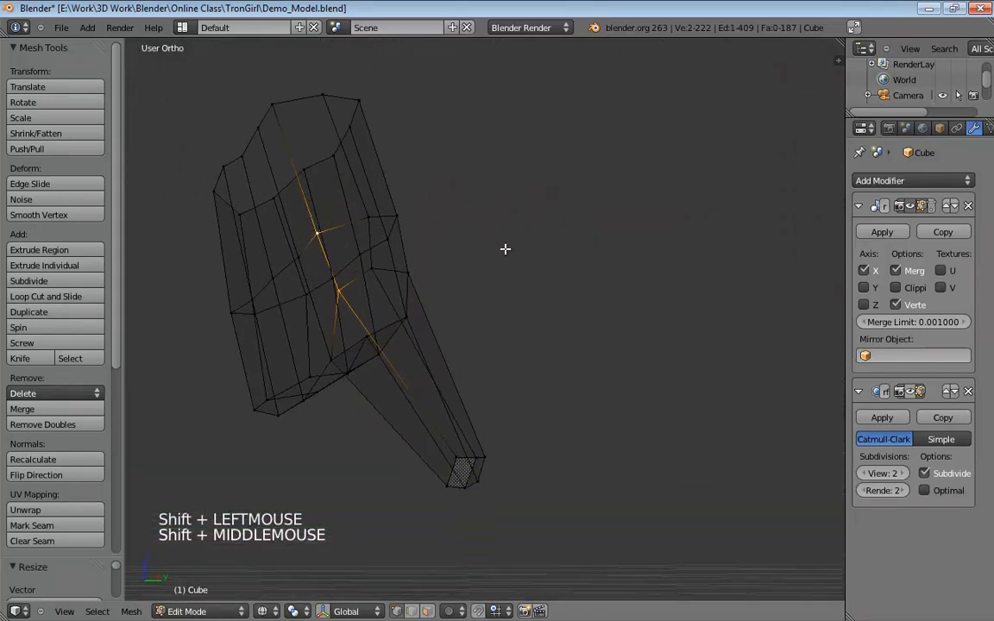
middle_click_drag(493, 240, 464, 240)
key("KP_3")
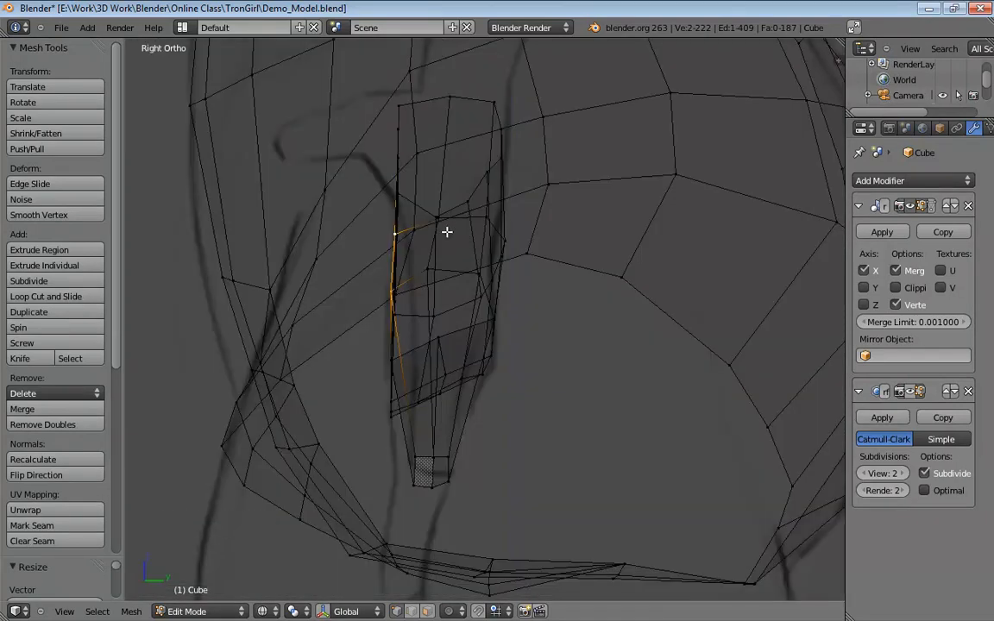
key("g")
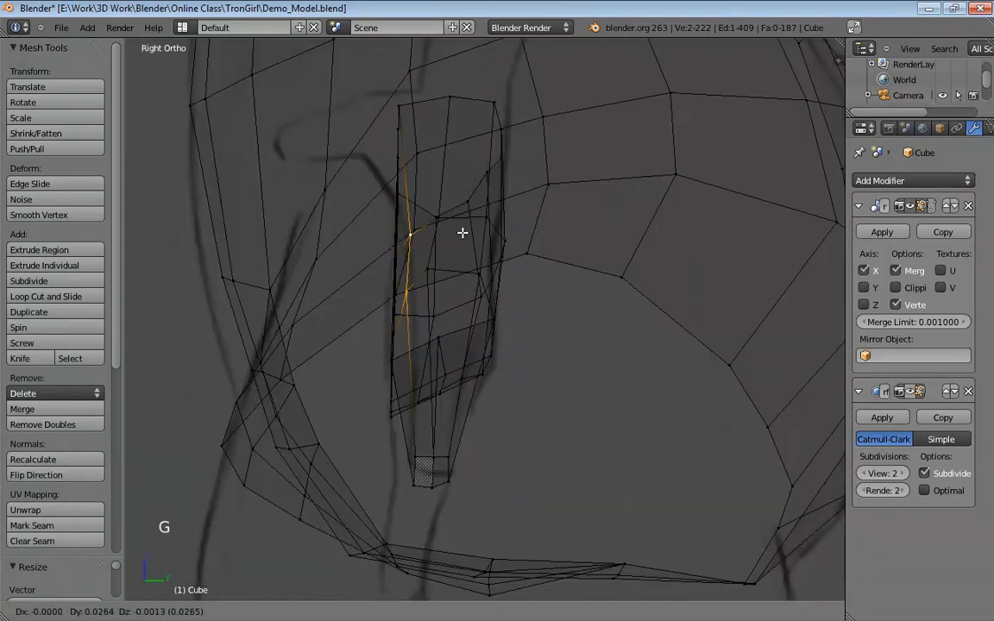
left_click(464, 233)
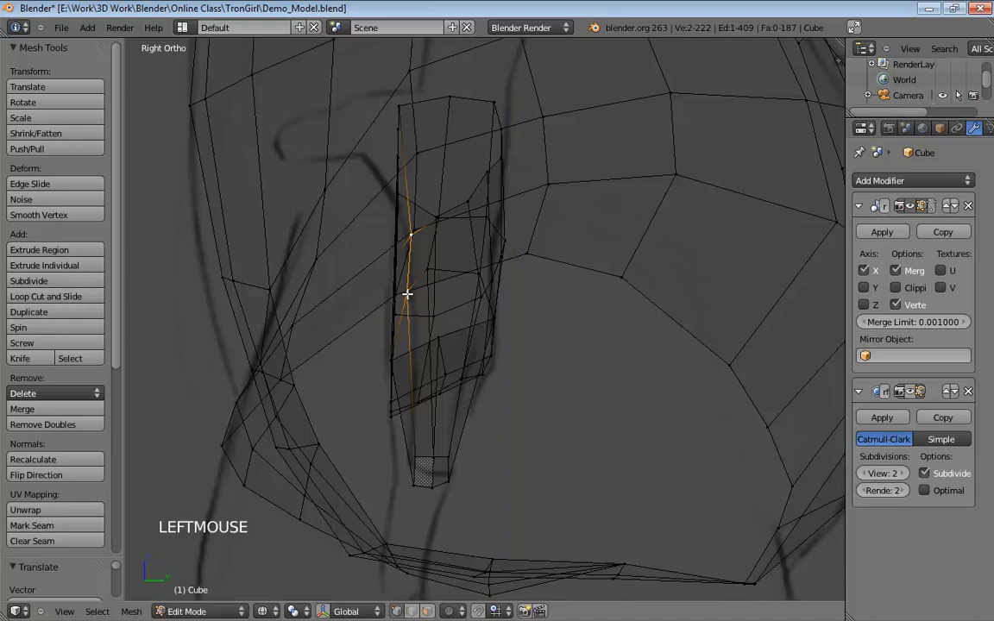
Shift the lower of those palm vertices and its neighbours near the index finger's base to smooth the palm's contour.
left_click(417, 293)
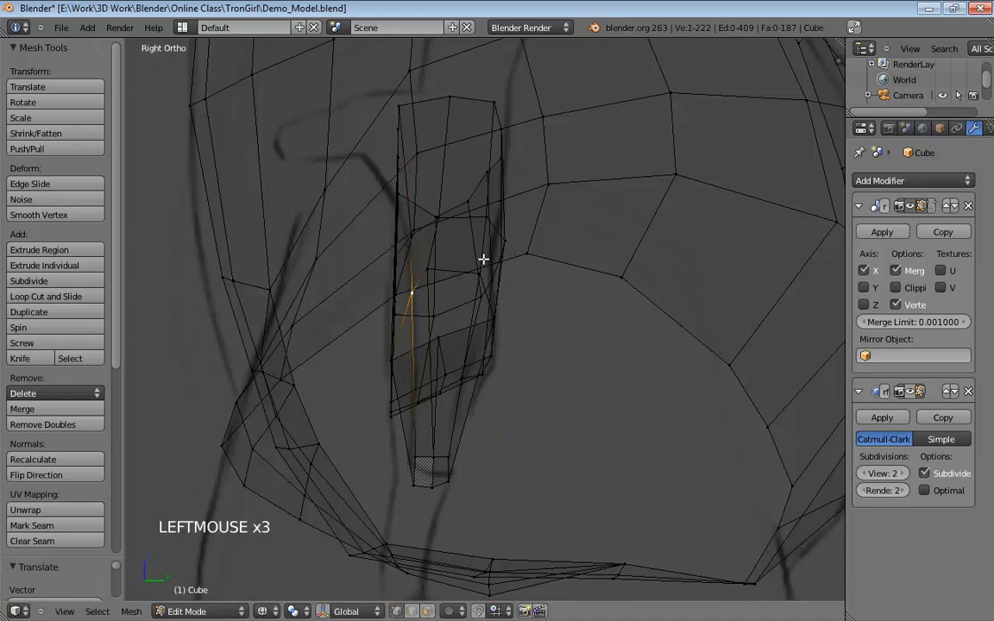
middle_click_drag(483, 258, 448, 258)
middle_click_drag(297, 268, 336, 250)
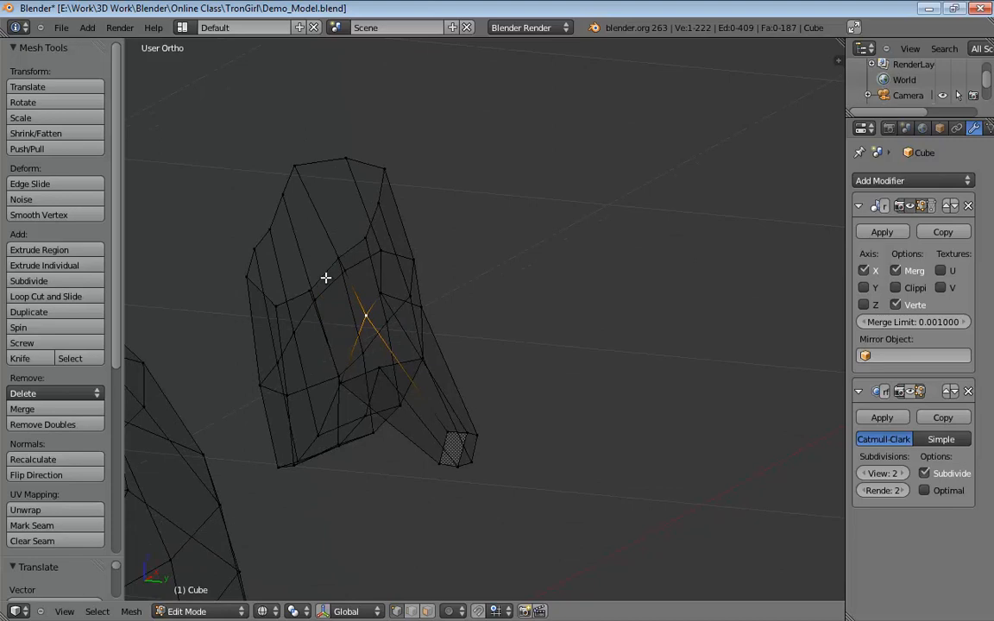
middle_click_drag(310, 299, 345, 300)
left_click_drag(344, 300, 369, 300)
middle_click_drag(395, 386, 484, 349)
left_click(349, 435)
scroll(503, 346, "down", 2)
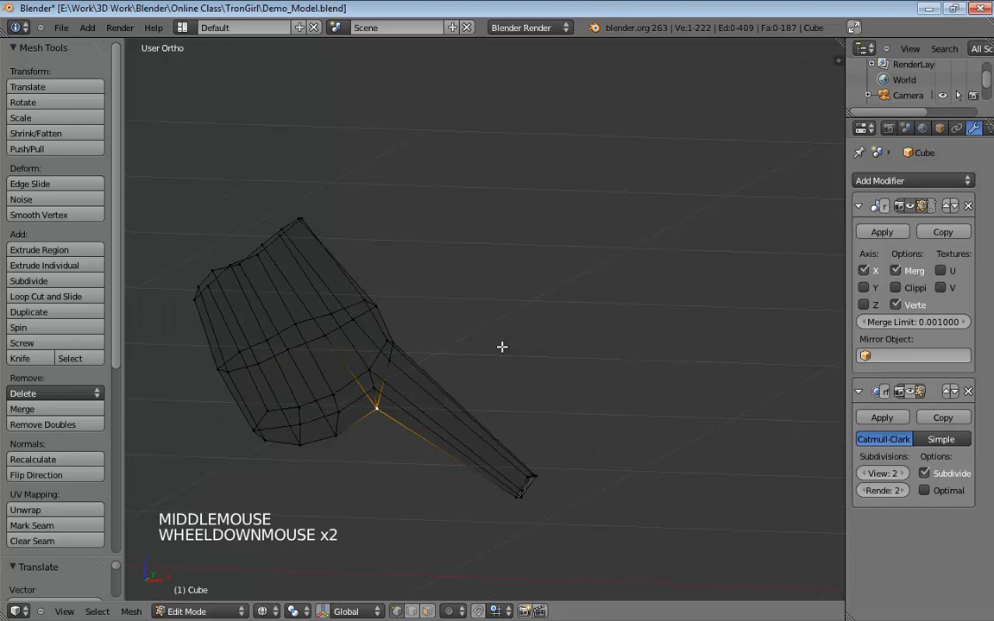
In solid view, nudge the vertices around the index knuckle and the thumb-side edge of the hand to smooth the palm-to-finger transition.
key("z")
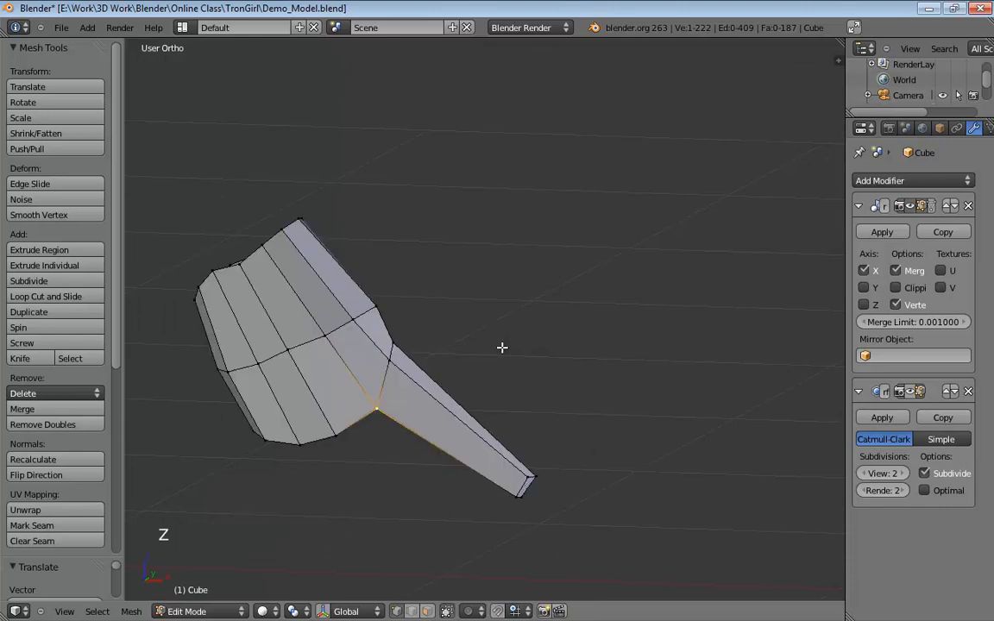
mouse_move(502, 347)
middle_mouse_down()
mouse_move(501, 308)
mouse_move(422, 307)
mouse_move(333, 342)
mouse_move(345, 381)
mouse_move(453, 298)
middle_mouse_up()
left_click_drag(455, 300, 463, 301)
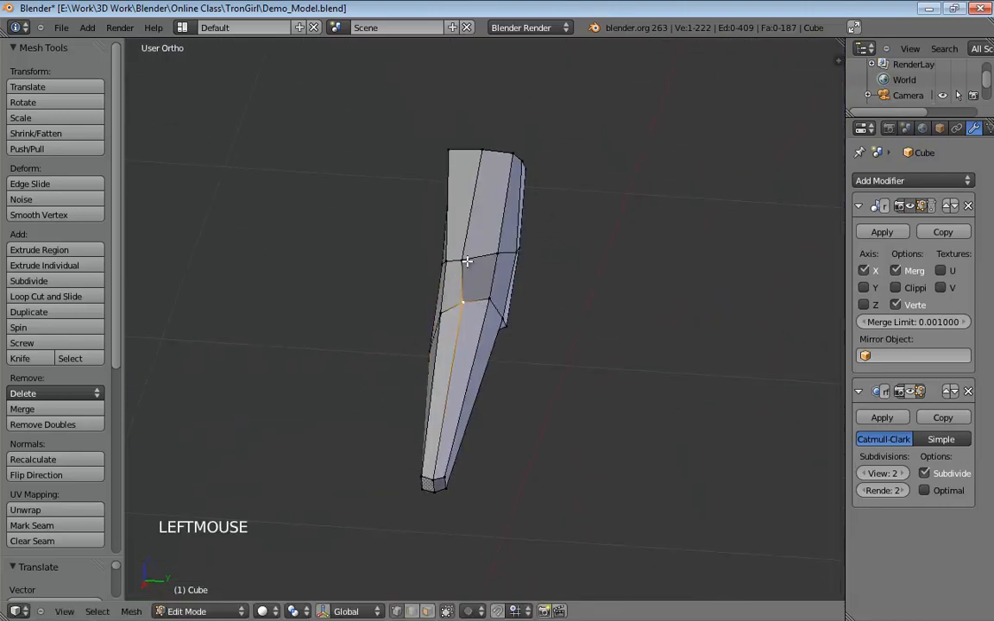
middle_click_drag(468, 260, 448, 419)
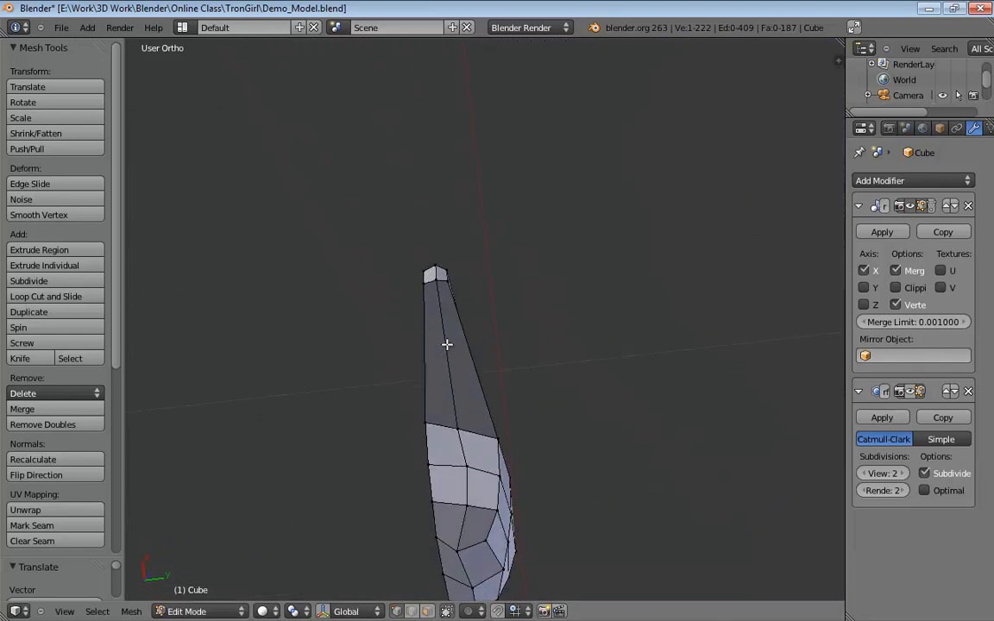
middle_click_drag(441, 257, 448, 463)
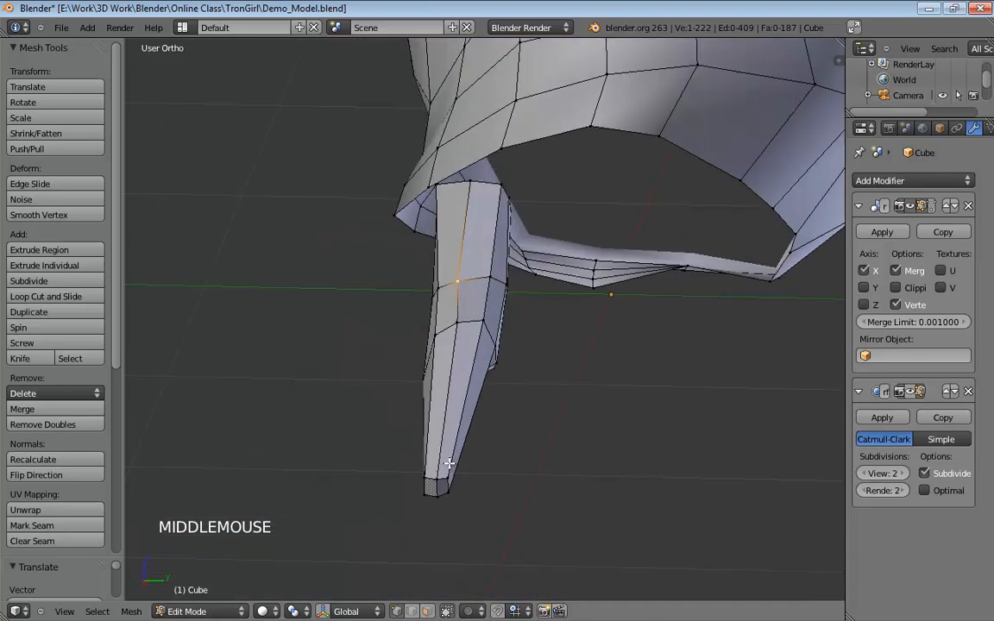
middle_click_drag(458, 343, 474, 357)
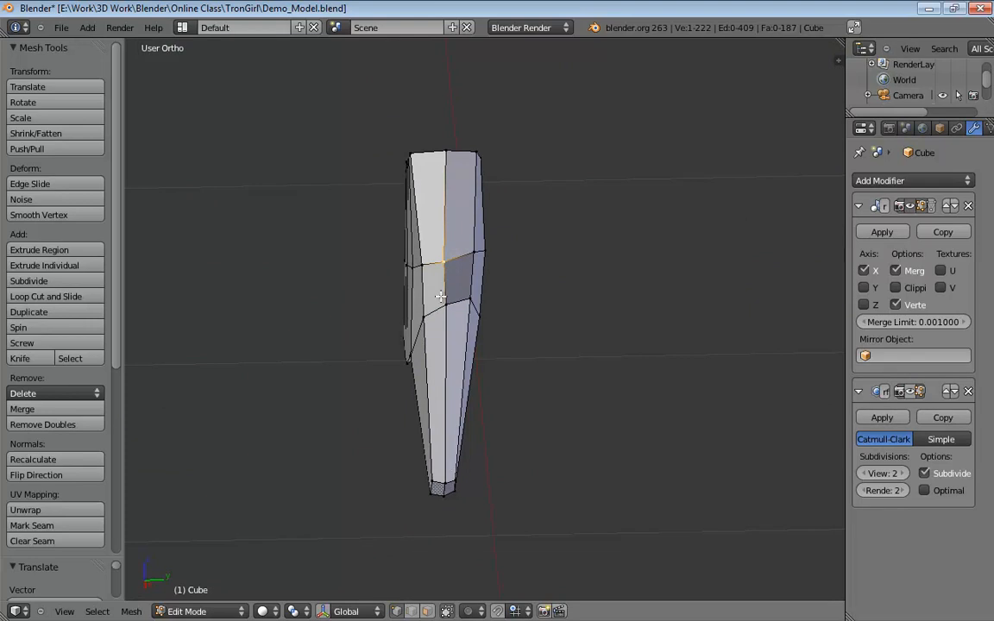
mouse_move(453, 425)
middle_mouse_down()
mouse_move(466, 262)
mouse_move(453, 373)
mouse_move(524, 371)
mouse_move(459, 388)
mouse_move(465, 411)
middle_mouse_up()
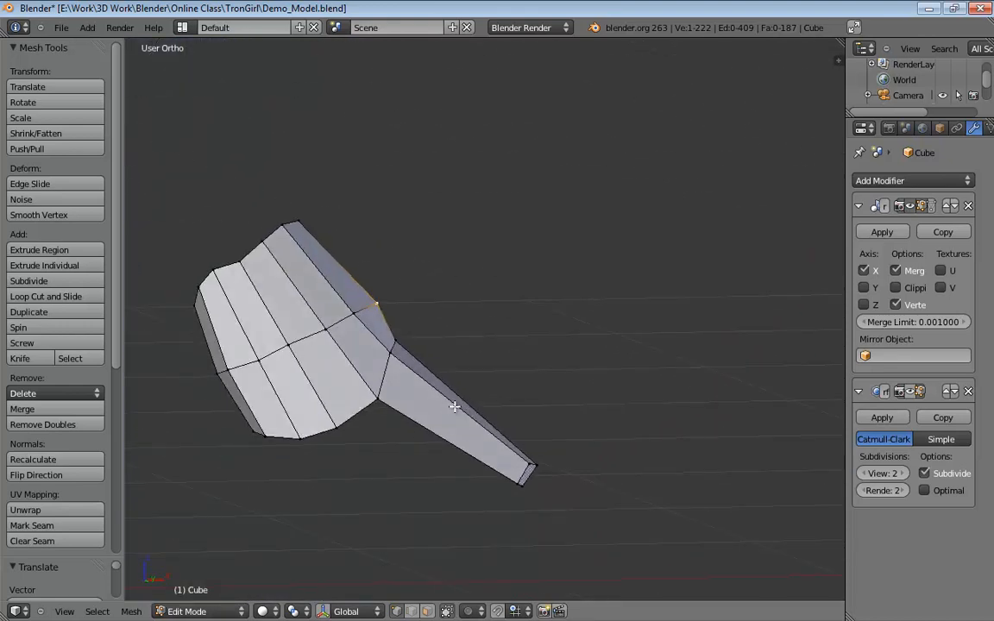
Add a loop cut around the index finger and slide it by about 0.90 toward the knuckle at its base.
key("KP_5")
middle_click_drag(455, 406, 561, 329, "shift")
key("ctrl+r")
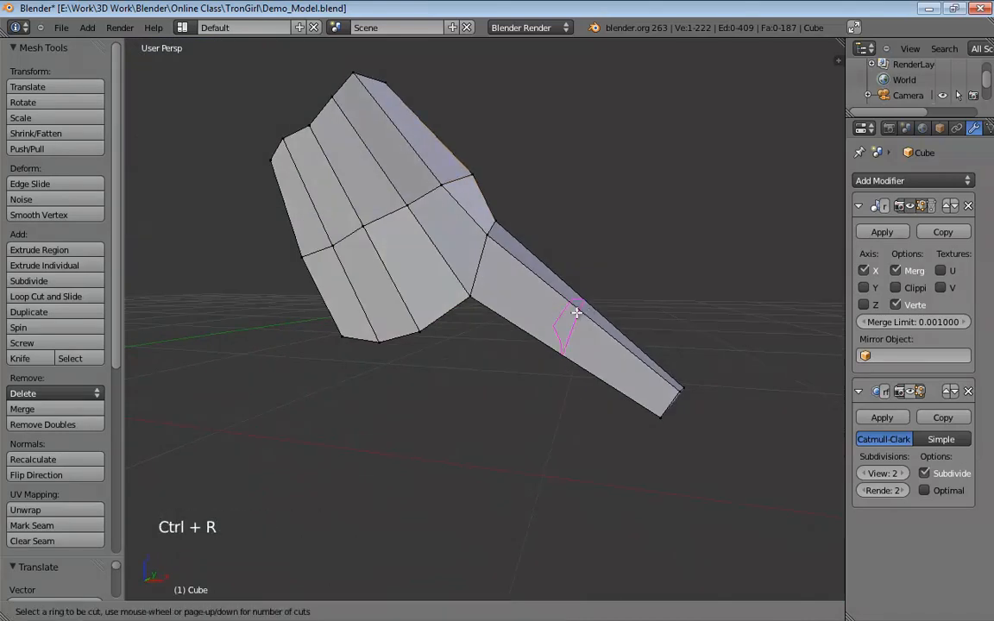
left_click(525, 283)
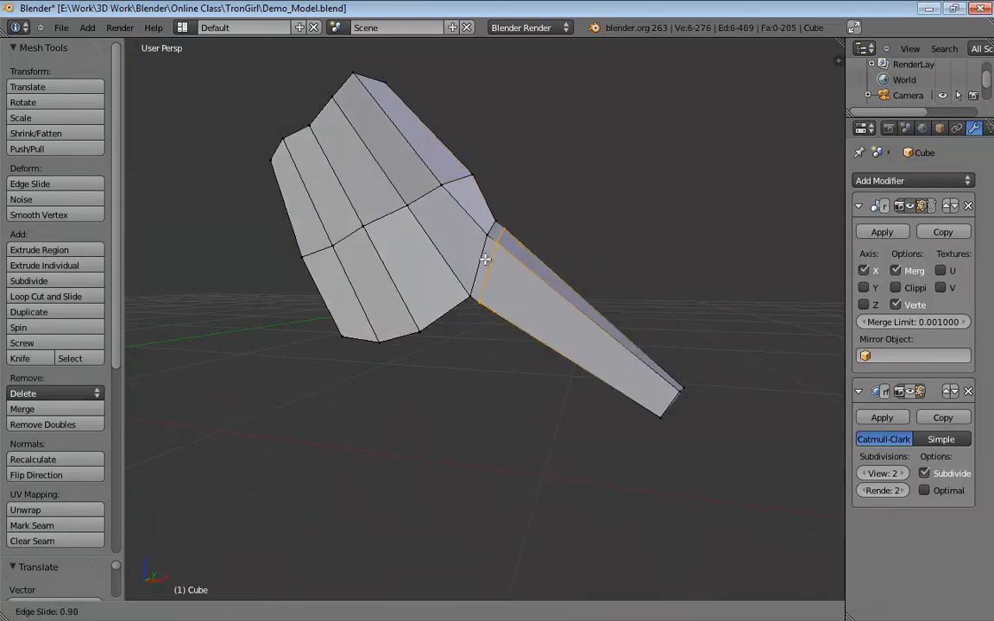
left_click(489, 259)
Scale the new loop at the index finger's base down to about 0.8 and switch to face select mode.
middle_click_drag(633, 338, 623, 301)
key("s")
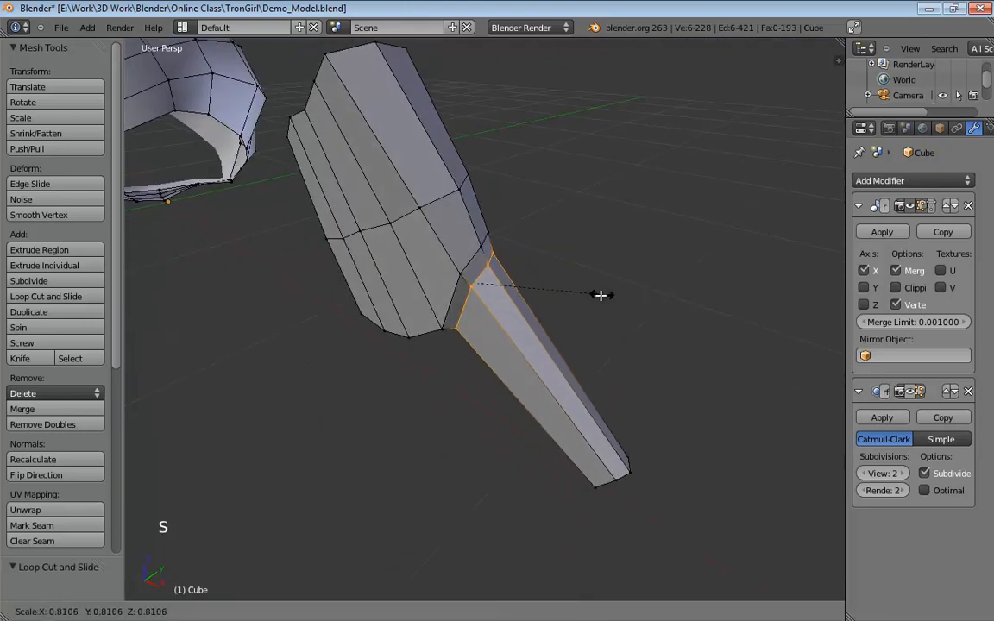
left_click(592, 297)
middle_click_drag(592, 295, 537, 325)
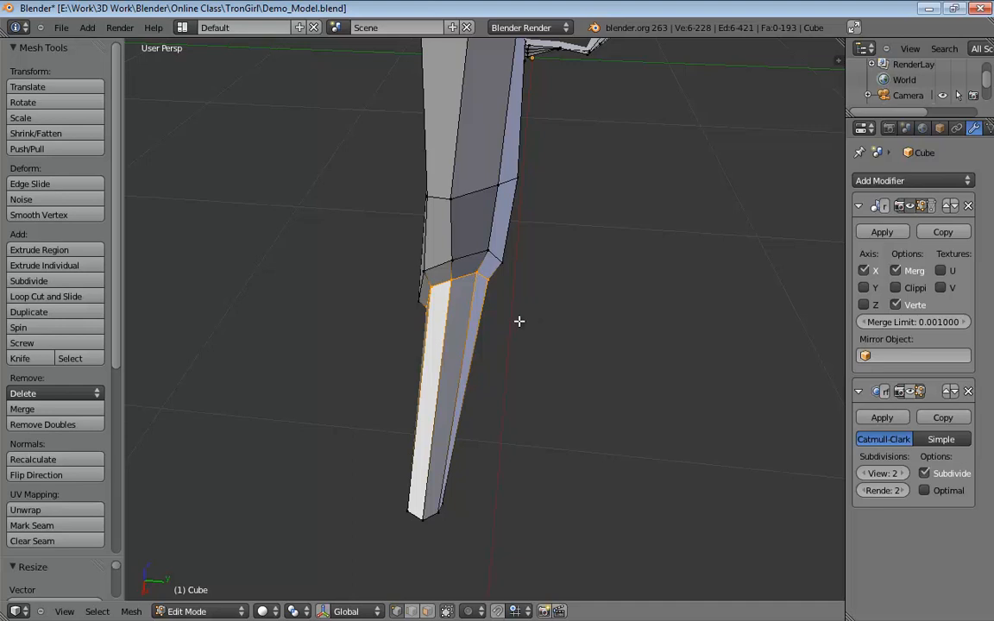
middle_click_drag(519, 321, 483, 186)
key("ctrl+Tab")
left_click(422, 217)
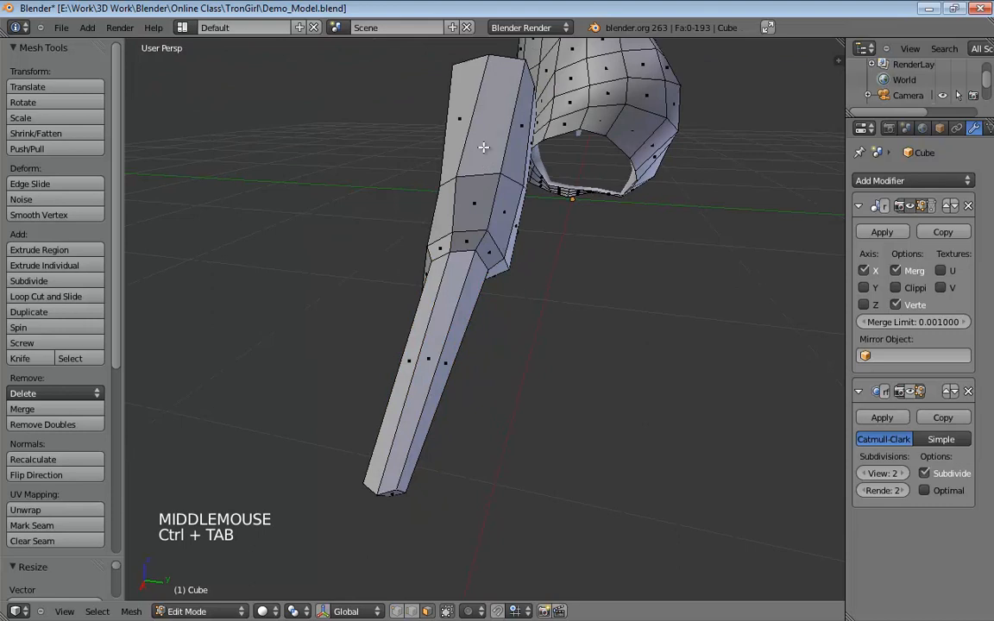
Try to extrude a single face on the thumb side of the palm and move it outward.
middle_click_drag(618, 201, 604, 328, "shift")
middle_click_drag(605, 328, 550, 361)
key("e")
key("e")
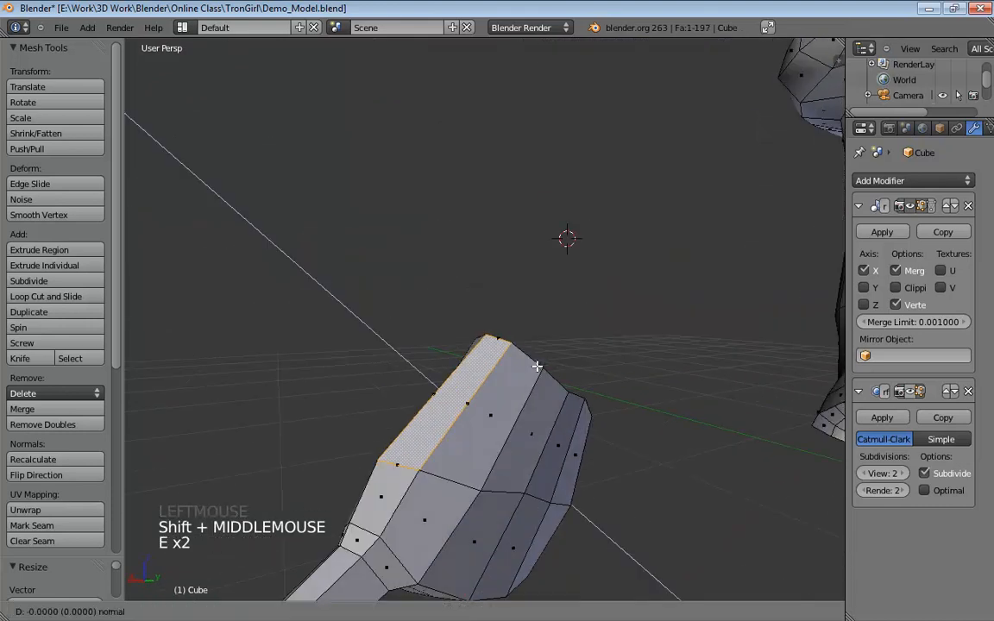
right_click(372, 215)
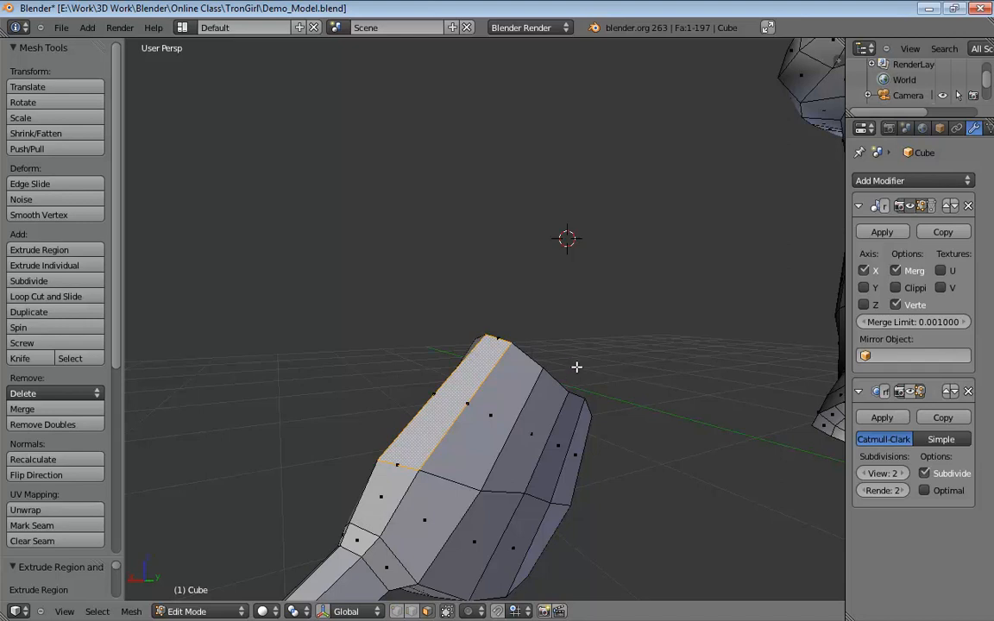
key("g")
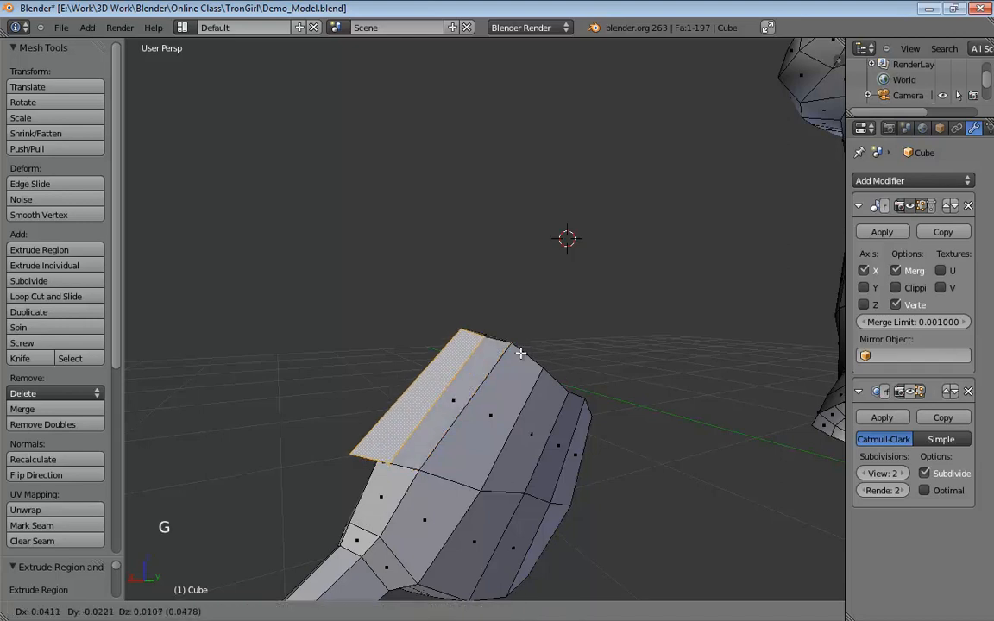
right_click(467, 270)
key("ctrl+z")
Try to extrude a block of six adjoining faces on the palm and move it outward.
middle_click_drag(572, 412, 593, 380)
left_click(407, 361)
left_click(462, 373, "shift")
middle_click_drag(463, 373, 441, 453)
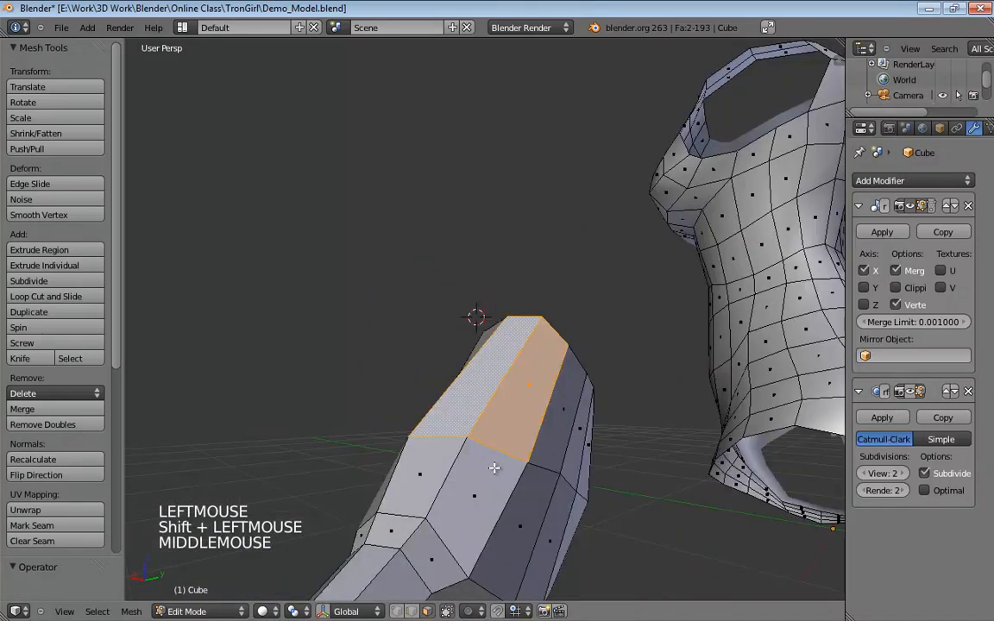
left_click(435, 457, "shift")
left_click(478, 488, "shift")
left_click(524, 504, "shift")
left_click(555, 429, "shift")
middle_click_drag(555, 429, 594, 366)
scroll(601, 345, "down", 5)
key("e")
key("e")
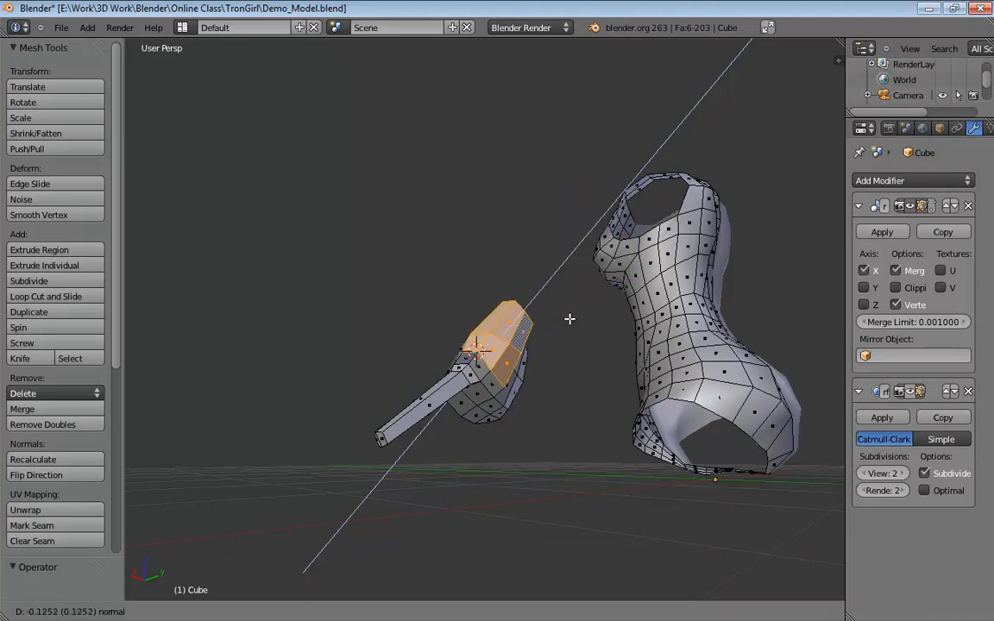
right_click(583, 291)
middle_click_drag(583, 291, 542, 319)
key("g")
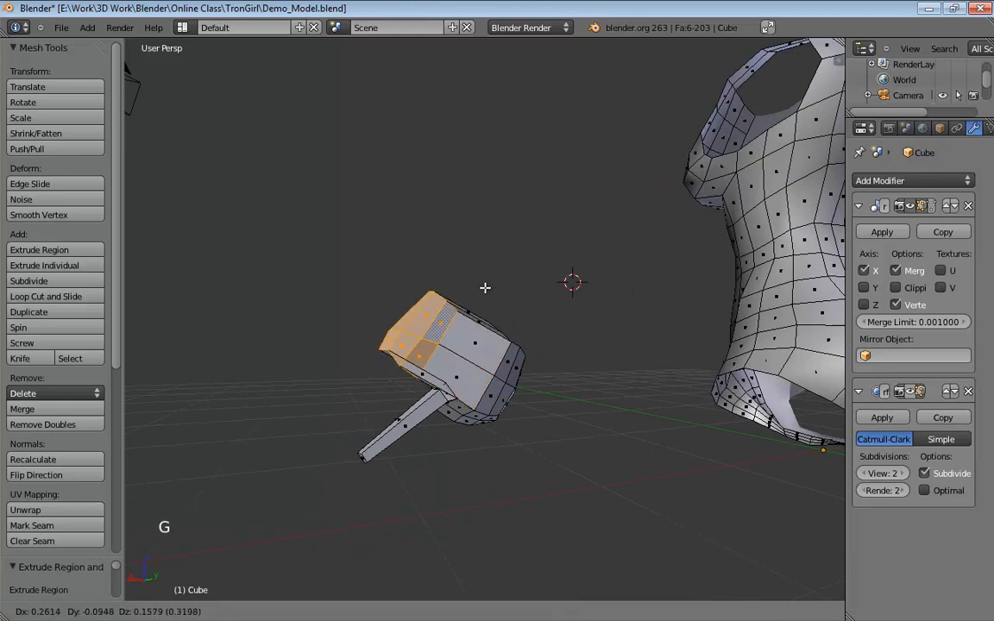
right_click(485, 287)
key("ctrl+z")
In edge select mode, move the edge at the side of the index finger's base outward by about 0.02.
middle_click_drag(481, 329, 496, 375)
scroll(535, 375, "up", 4)
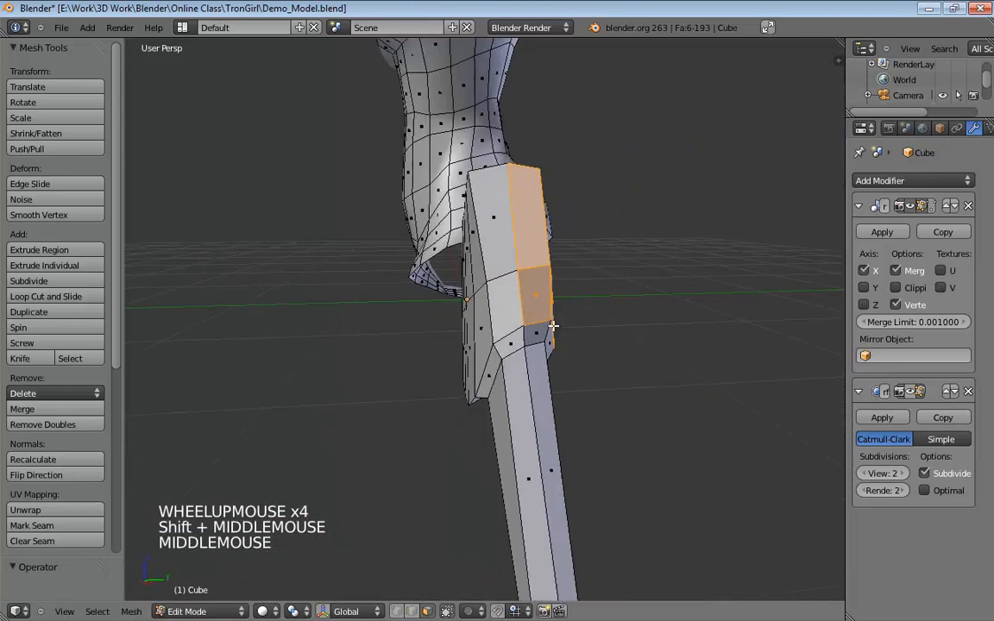
key("ctrl+Tab")
left_click(495, 377)
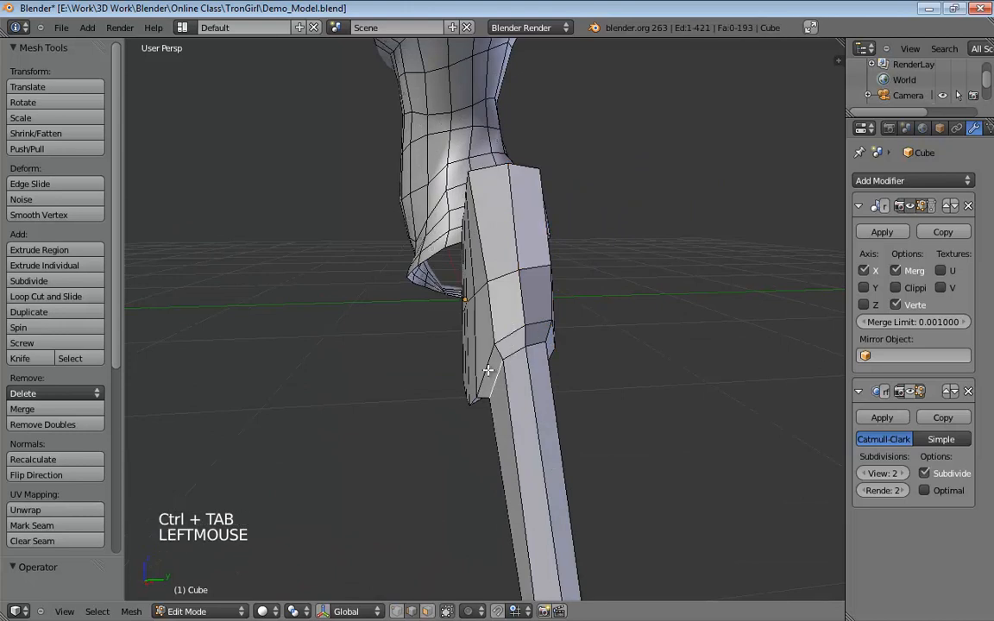
key("g")
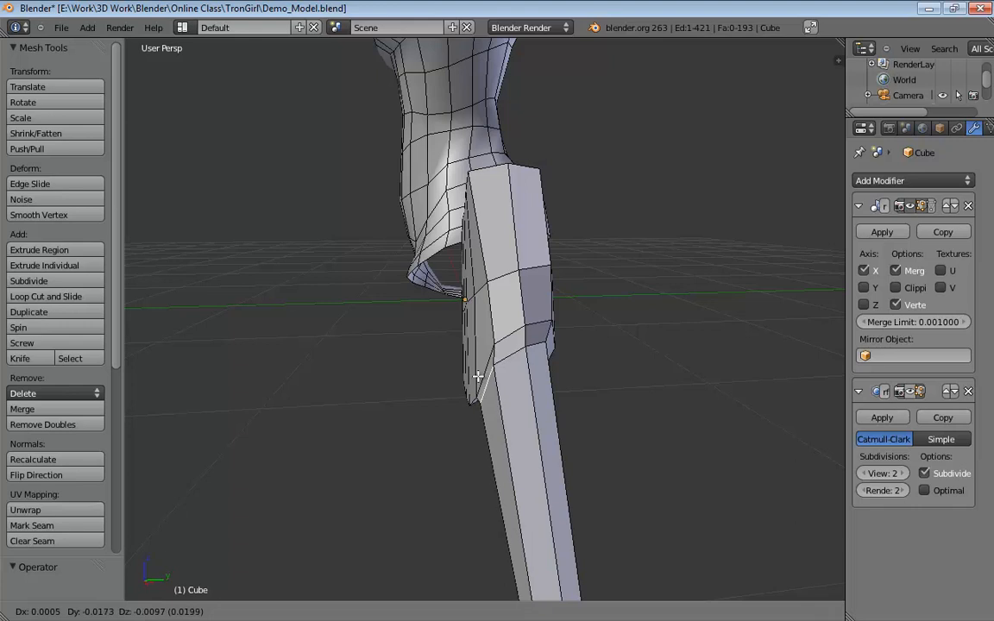
left_click(478, 377)
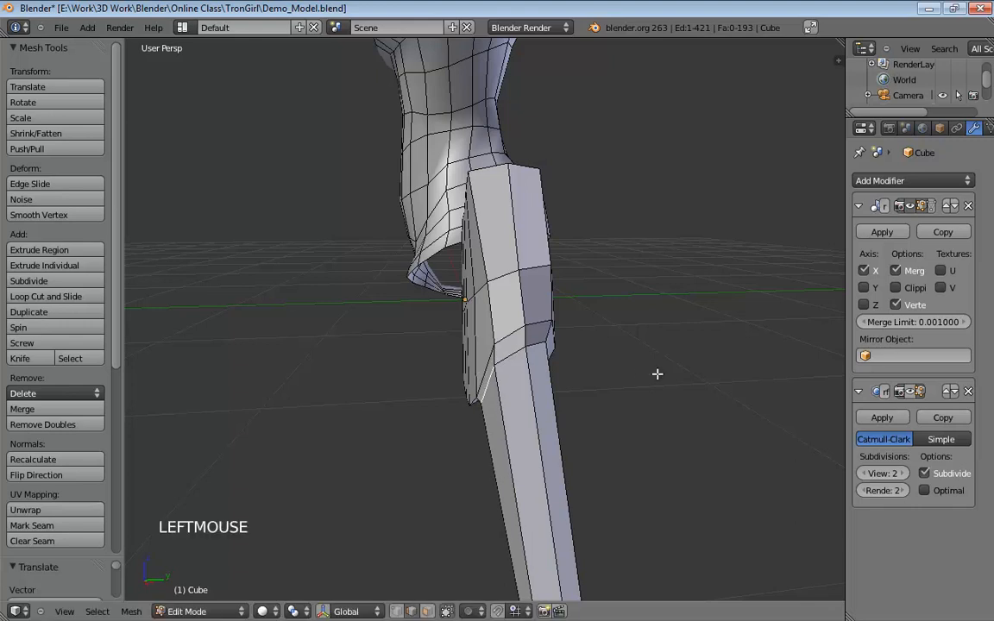
In vertex select mode, nudge the vertices on the underside of the index finger's base loop to even out its outline.
middle_click_drag(656, 373, 576, 334)
scroll(524, 415, "up", 3)
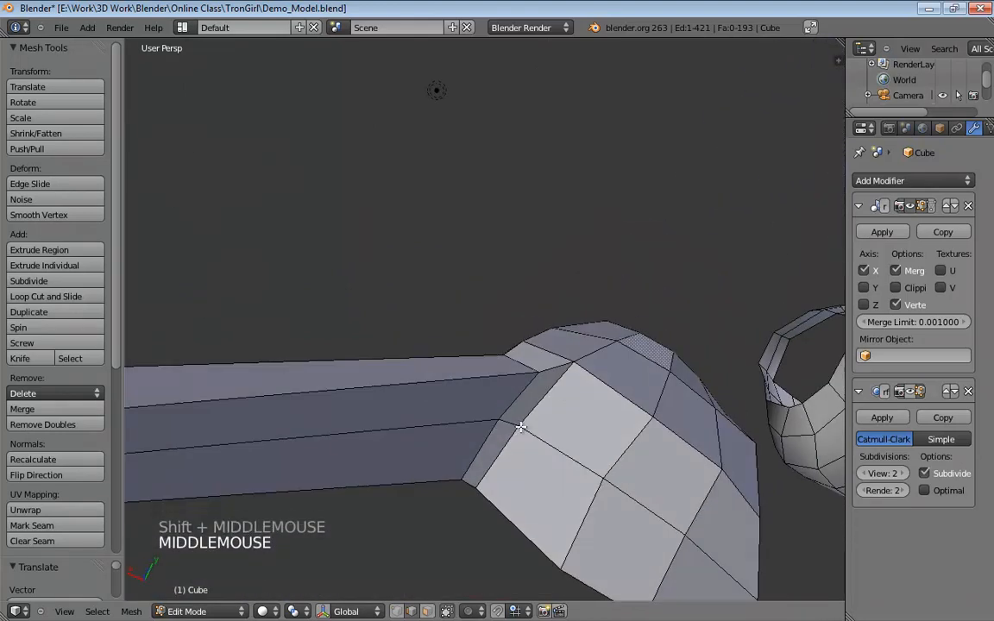
key("ctrl+Tab")
mouse_move(517, 427)
left_mouse_down()
mouse_move(529, 434)
mouse_move(514, 430)
left_mouse_up()
middle_click_drag(562, 396, 582, 399, "shift")
middle_click_drag(583, 399, 537, 424)
key("KP_5")
key("KP_5")
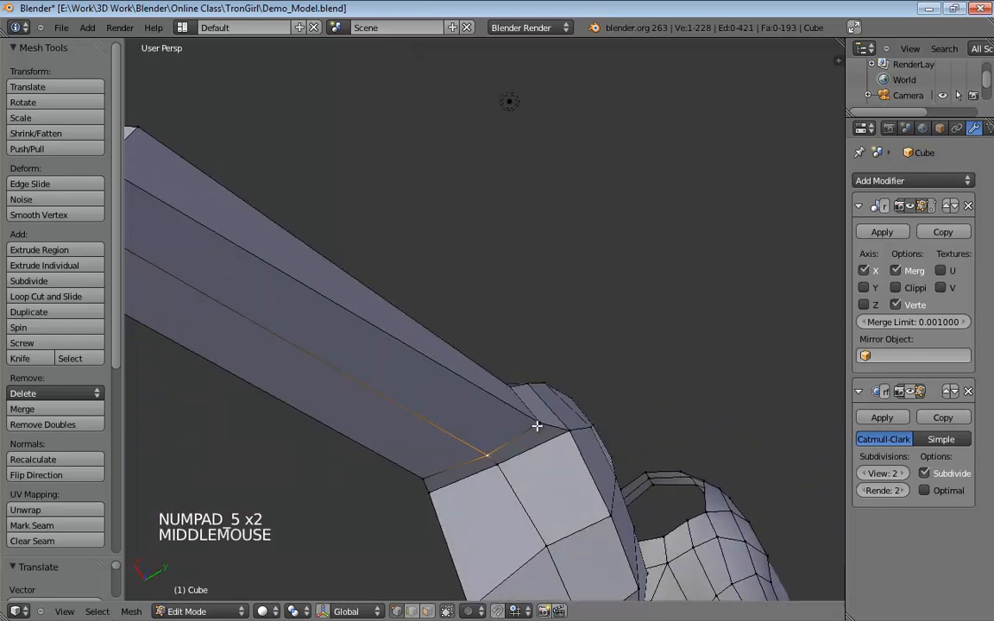
left_click_drag(537, 423, 530, 427)
middle_click_drag(550, 405, 506, 442)
left_click_drag(506, 442, 500, 437)
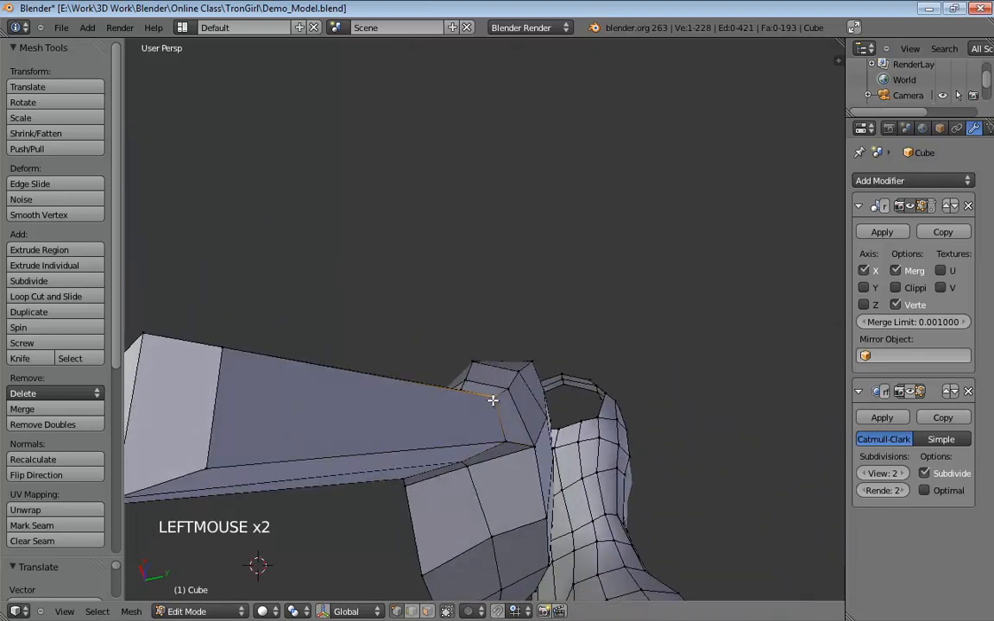
Adjust the next vertex of the index finger's base loop where it meets the palm.
middle_click_drag(490, 401, 393, 375)
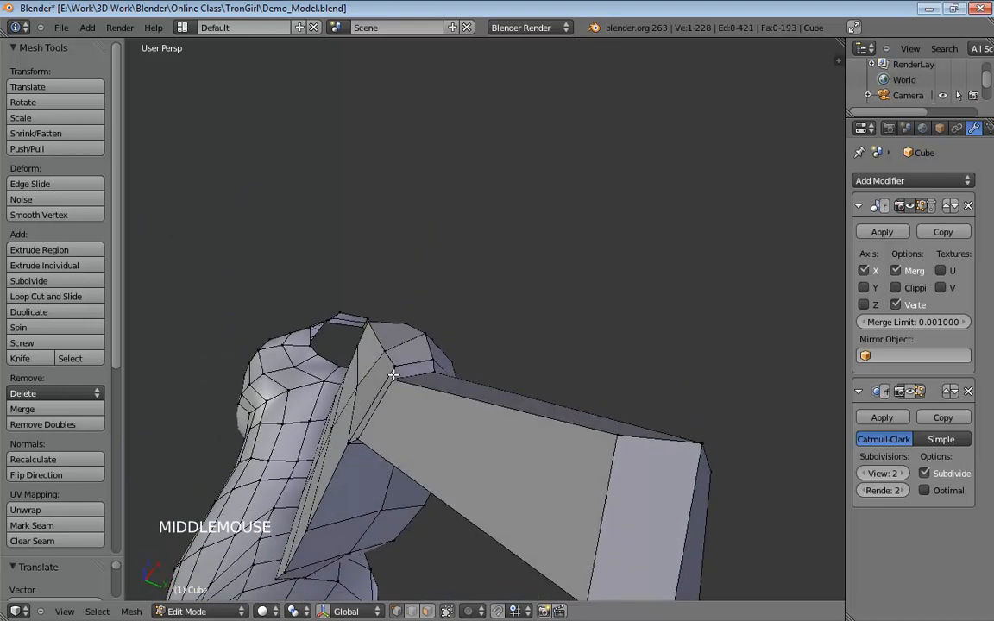
middle_click_drag(373, 432, 447, 471)
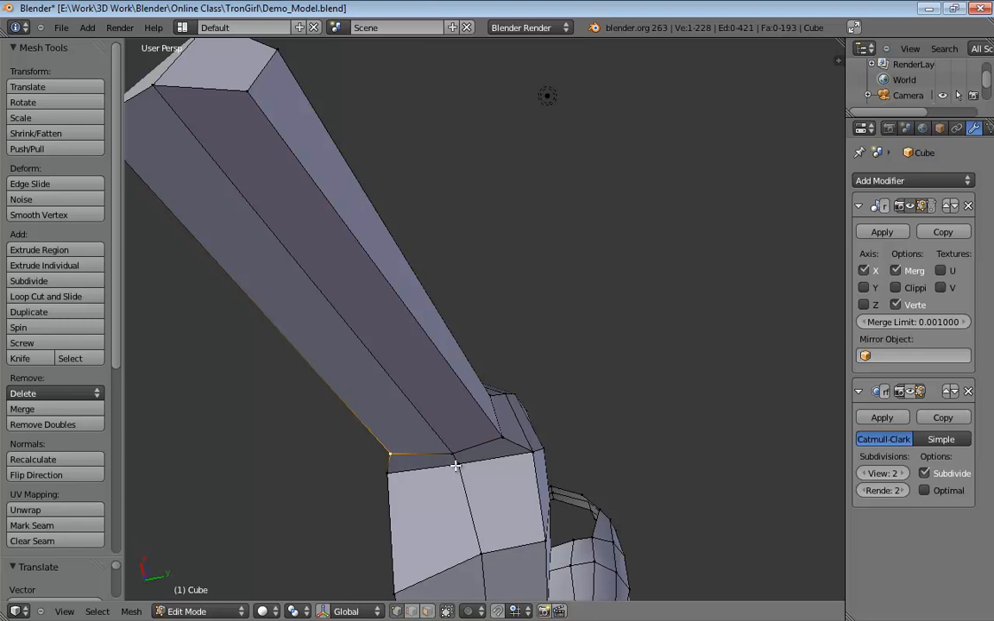
middle_click_drag(471, 477, 462, 403)
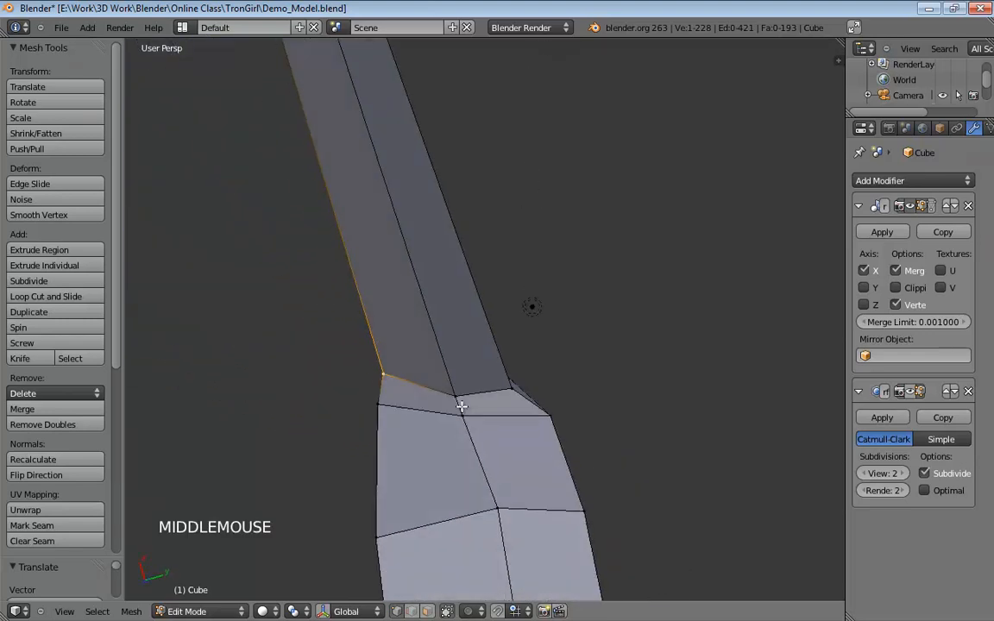
left_click(461, 383)
middle_click_drag(455, 361, 403, 443)
middle_click_drag(533, 474, 627, 429)
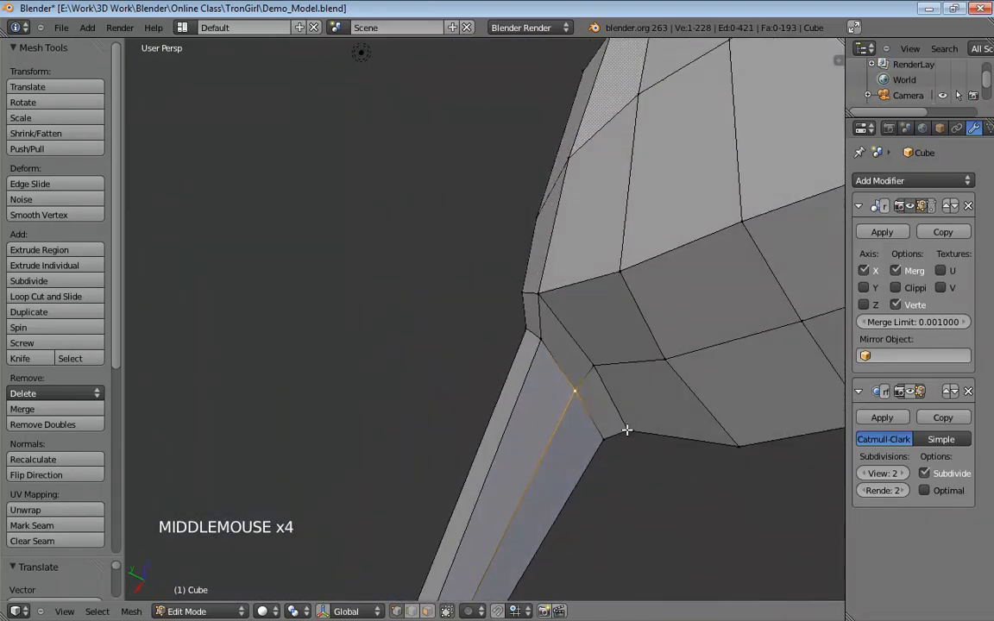
Shift the vertices along the palm's knuckle edge, from the index finger's base toward the little-finger side, to smooth its contour.
middle_click_drag(595, 369, 583, 346)
left_click_drag(581, 347, 586, 338)
left_click_drag(658, 414, 674, 370)
middle_click_drag(685, 432, 726, 414)
left_click_drag(706, 410, 716, 369)
middle_click_drag(765, 391, 521, 409, "shift")
left_click_drag(531, 430, 538, 401)
middle_click_drag(481, 426, 652, 416, "shift")
middle_click_drag(509, 401, 415, 471)
scroll(509, 159, "down", 4)
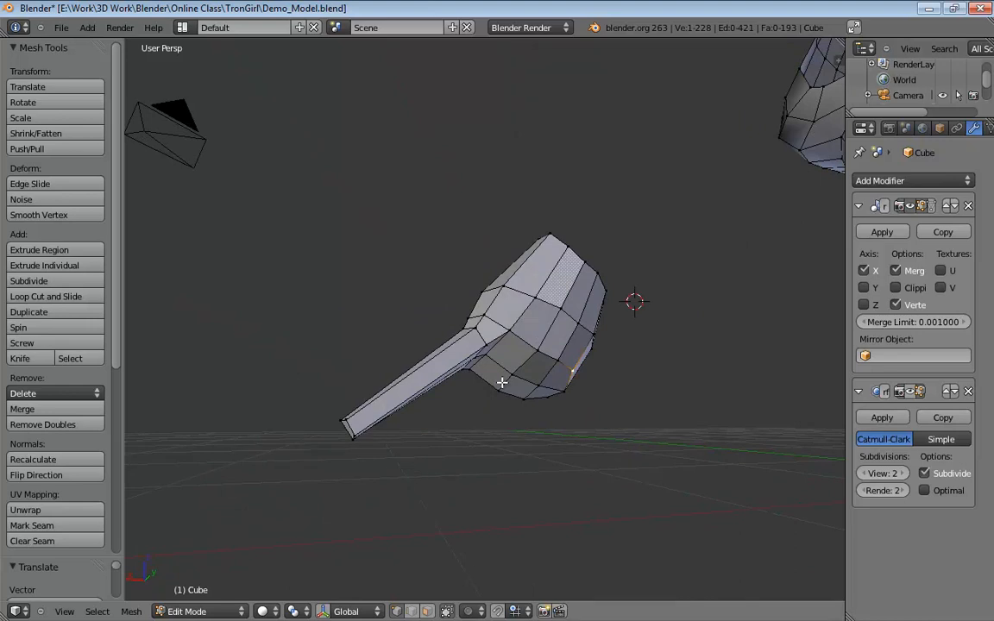
In front orthographic wireframe view, nudge the vertices of the index finger's base loop to follow the reference drawing.
key("KP_1")
key("KP_5")
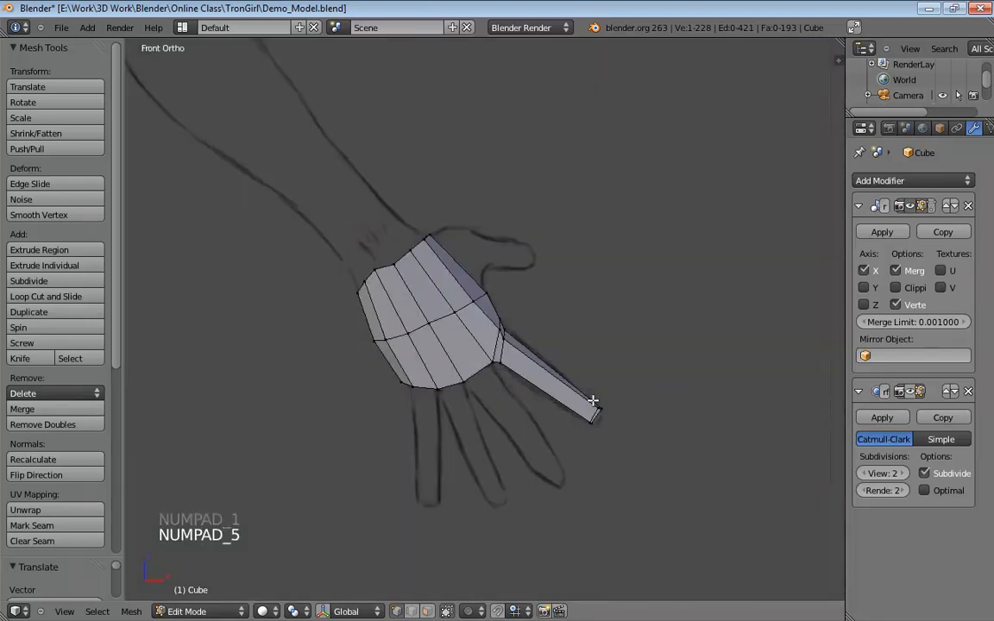
middle_click_drag(593, 400, 544, 304, "shift")
key("z")
scroll(524, 378, "up", 6)
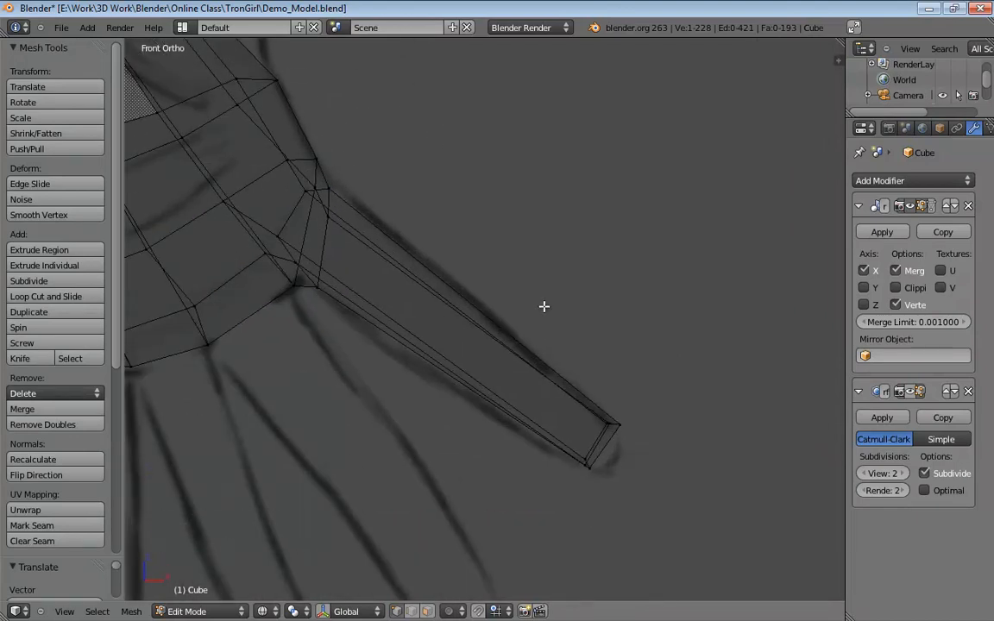
left_click(333, 189)
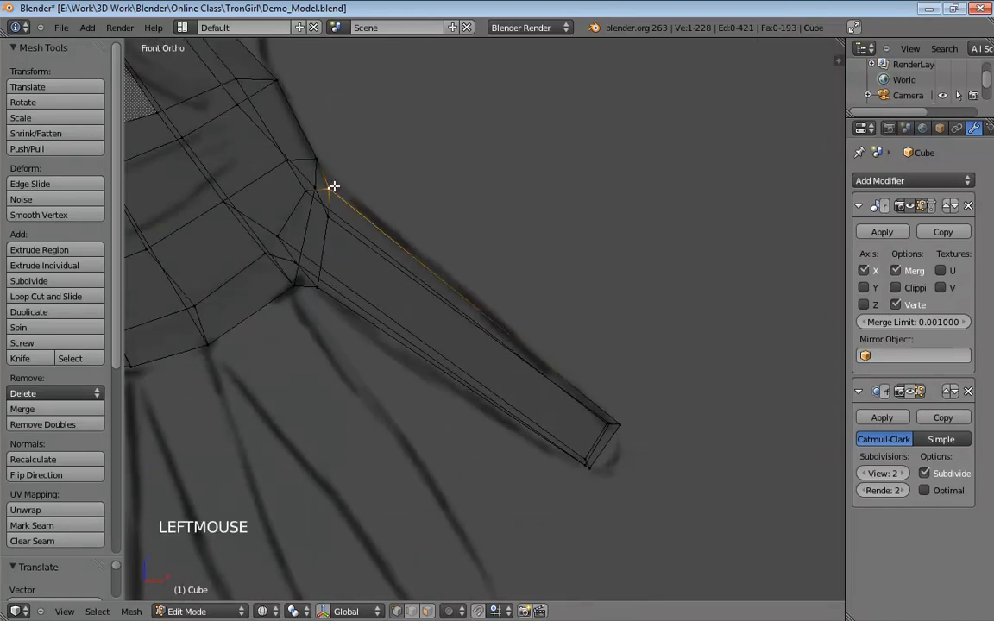
mouse_move(333, 188)
left_mouse_down()
mouse_move(328, 215)
mouse_move(344, 210)
mouse_move(329, 194)
left_mouse_up()
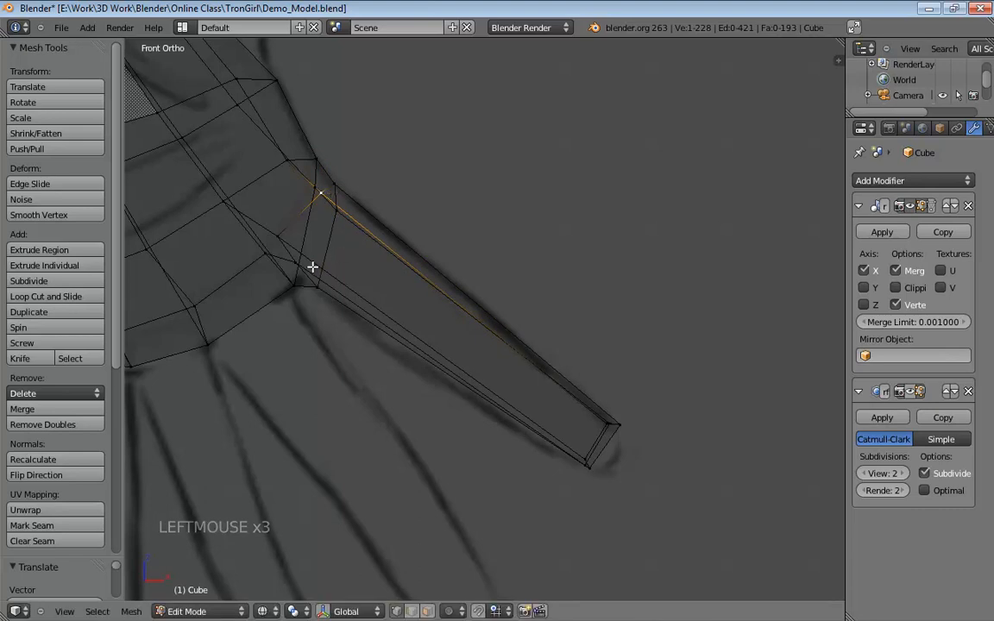
left_click(291, 235)
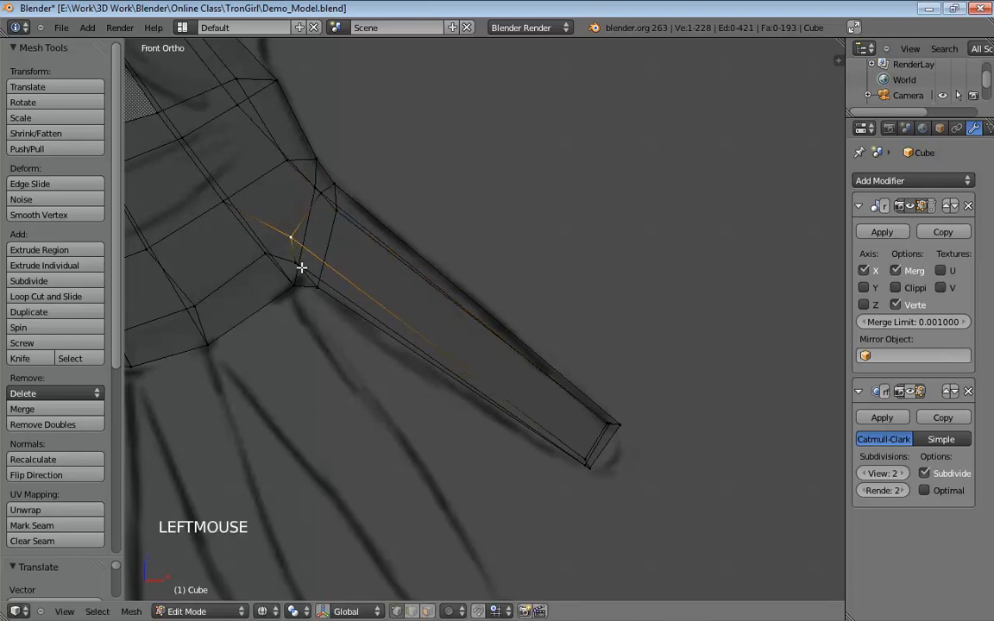
left_click_drag(318, 285, 293, 273)
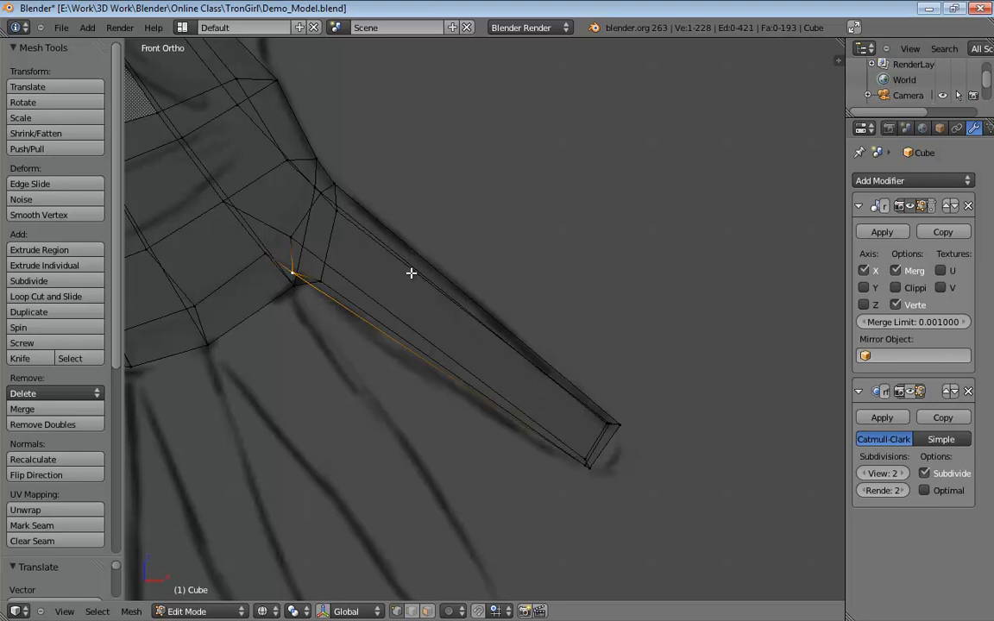
Add two evenly spaced loop cuts around the index finger.
key("ctrl+r")
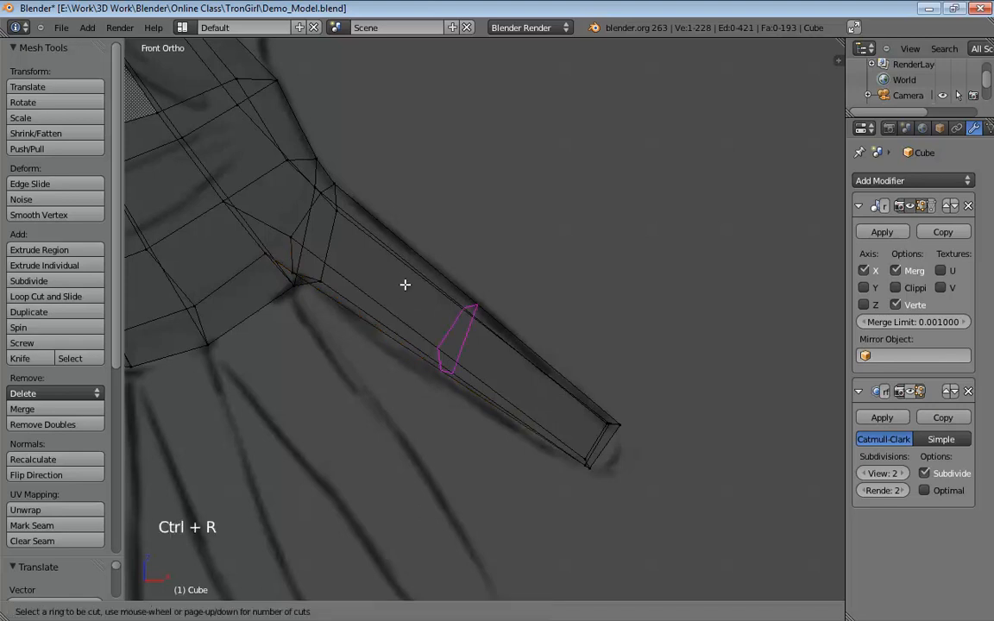
scroll(405, 285, "up", 1)
left_click(404, 285)
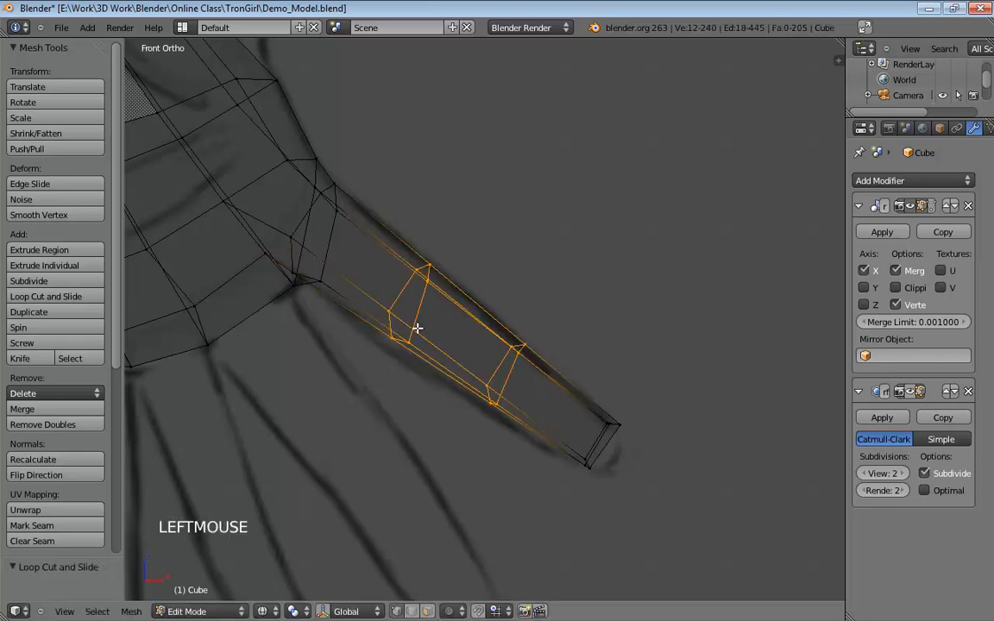
Move the two new finger loops toward the fingertip, the first by about 0.018 and the second by about 0.027.
left_click(419, 321, "alt")
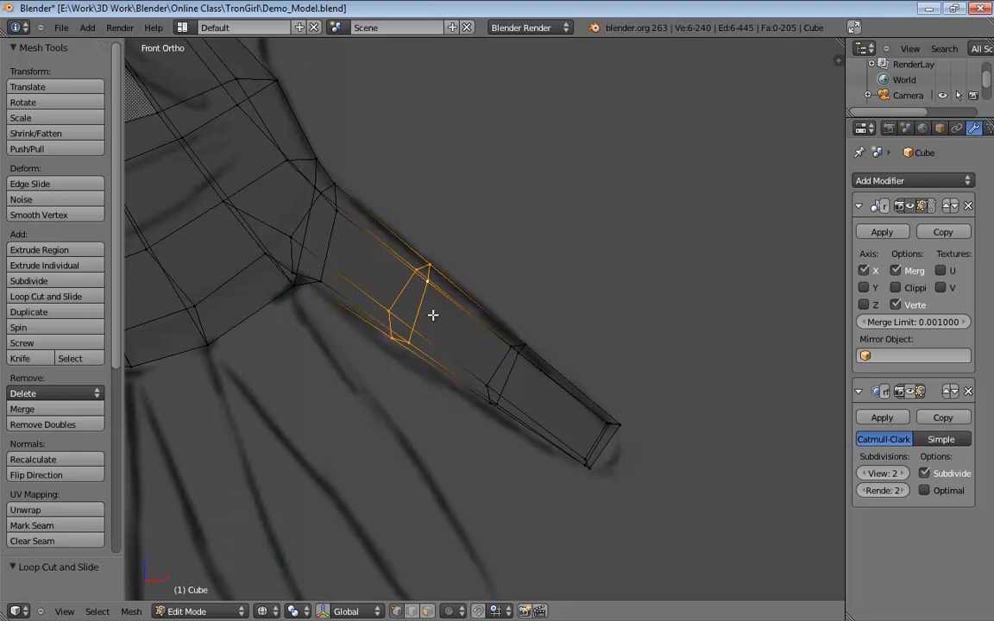
key("g")
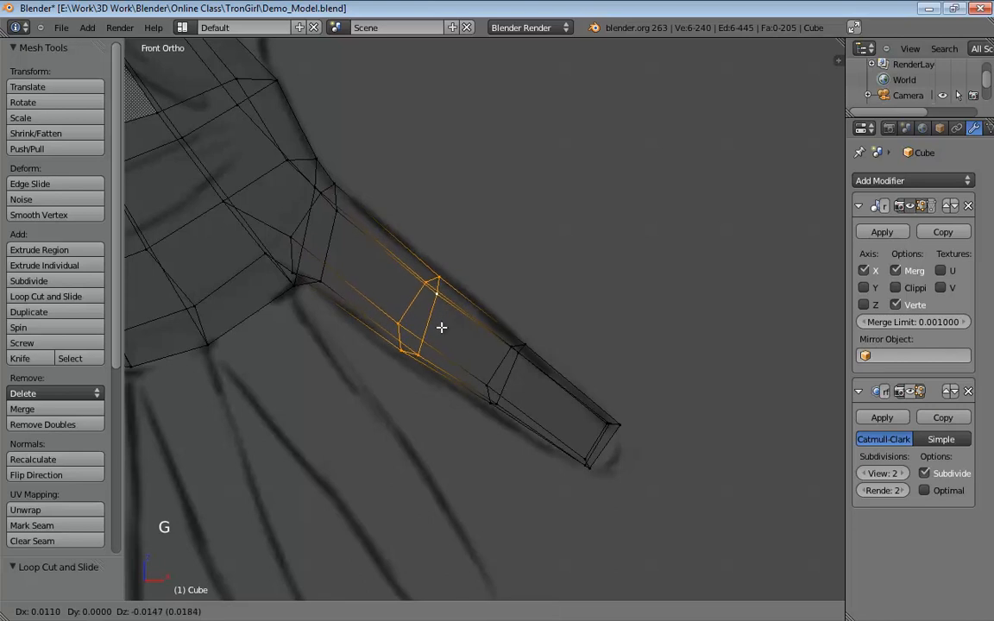
left_click(441, 325)
left_click(512, 367, "alt")
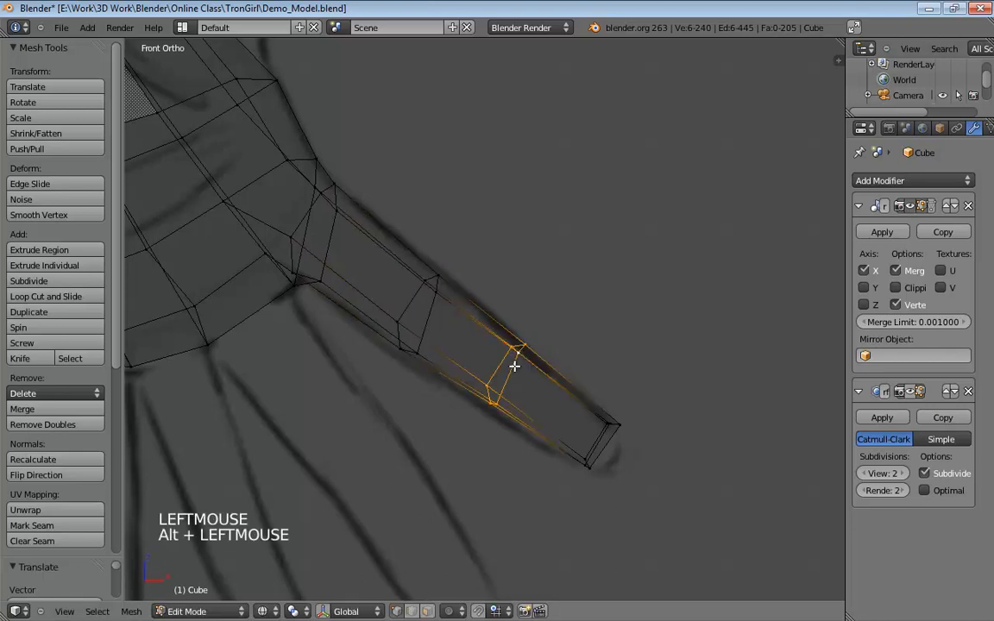
key("g")
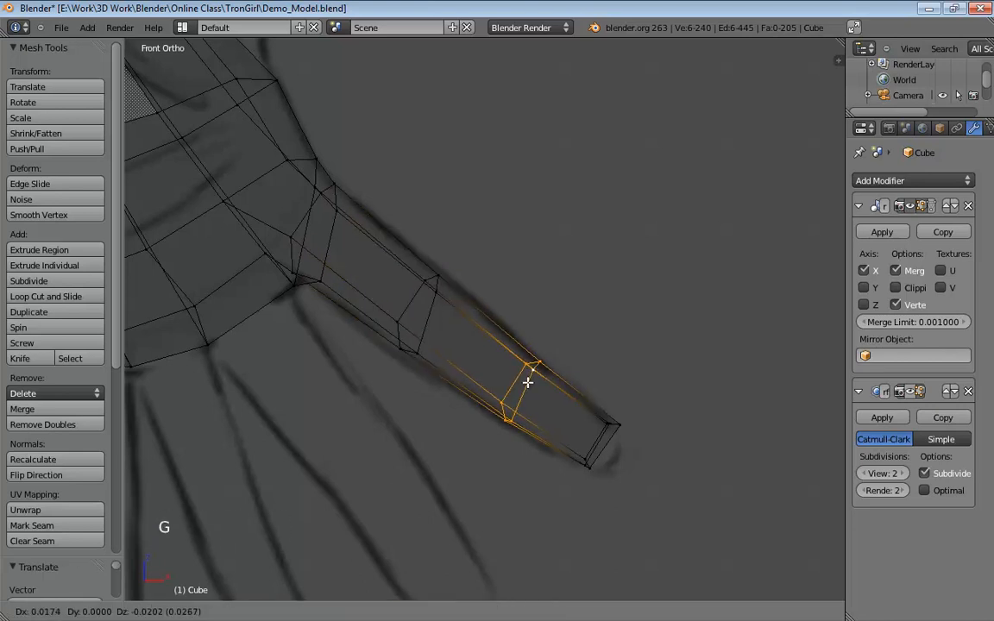
left_click(527, 378)
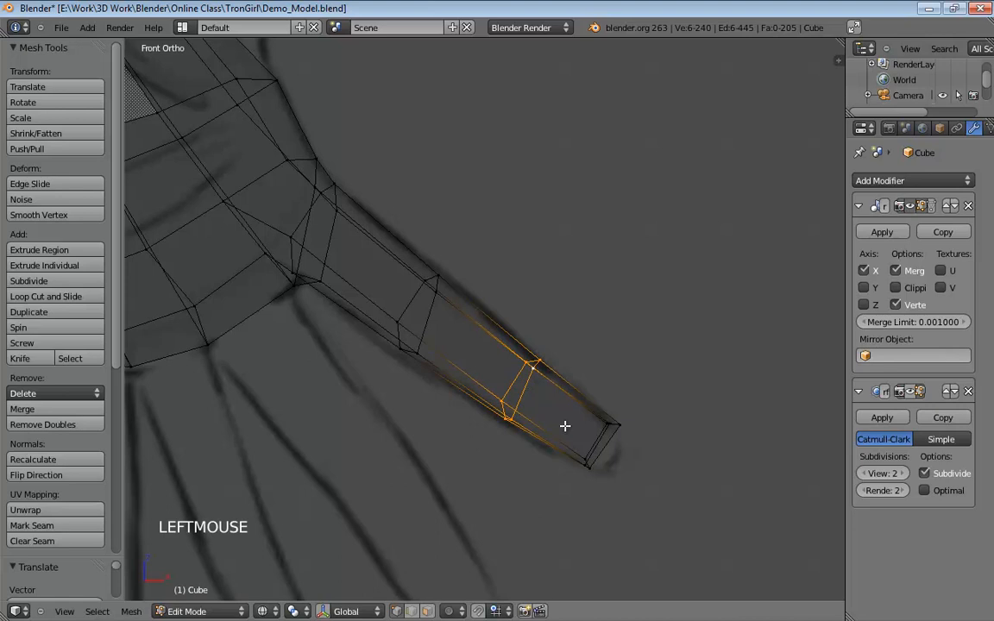
Nudge the vertices of the finger loop nearest the palm outward on both sides to match the drawn finger's width at the joint.
mouse_move(439, 275)
left_mouse_down()
mouse_move(447, 268)
mouse_move(446, 289)
left_mouse_up()
left_click(443, 272)
left_click(428, 277)
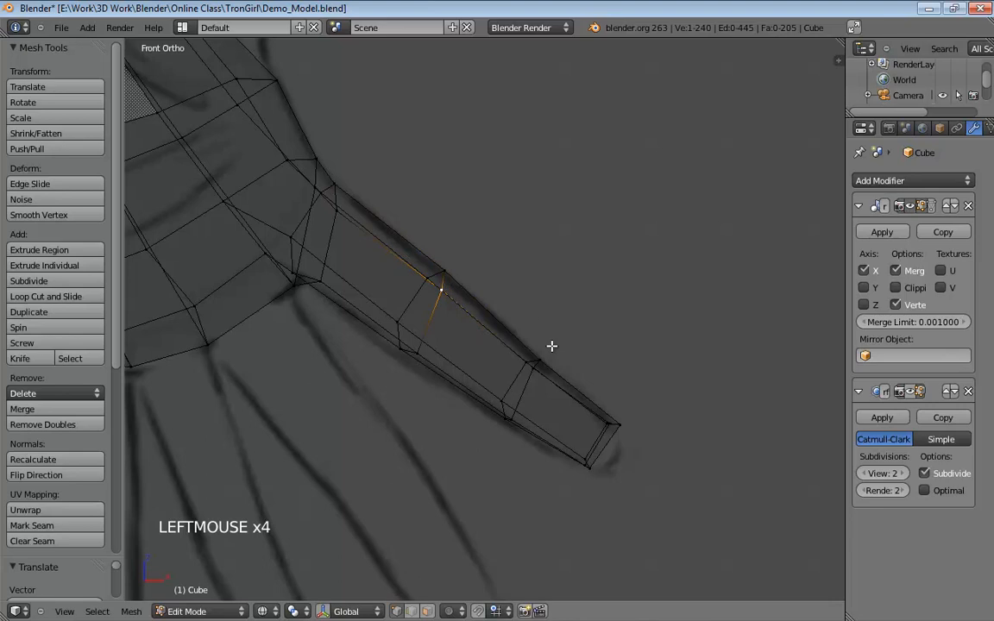
mouse_move(400, 348)
left_mouse_down()
mouse_move(397, 357)
mouse_move(397, 330)
mouse_move(397, 363)
mouse_move(392, 335)
left_mouse_up()
left_click(419, 358)
left_click(416, 355)
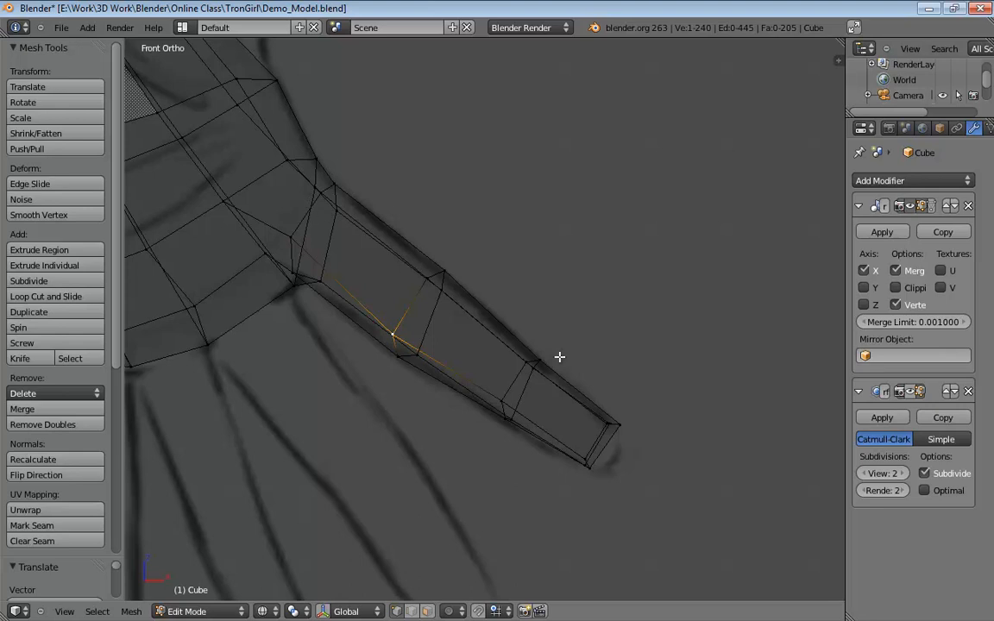
middle_click_drag(547, 364, 447, 391)
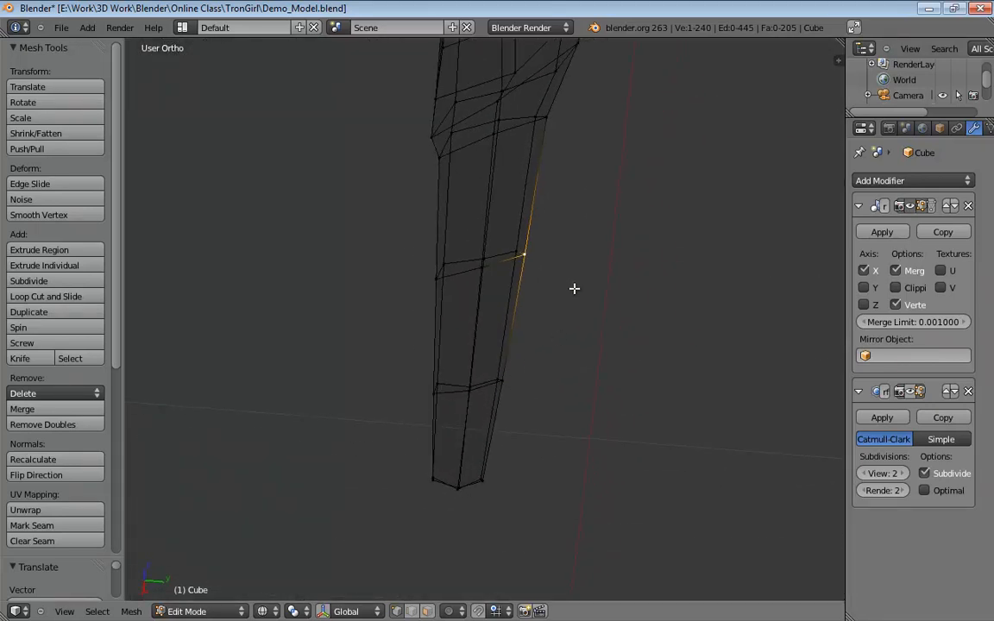
middle_click_drag(574, 289, 588, 174)
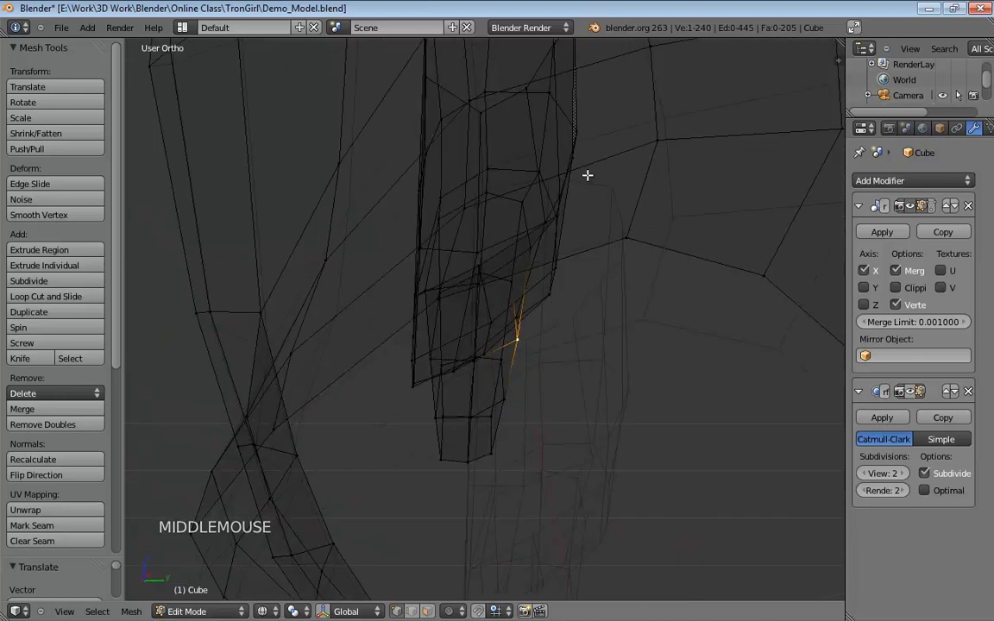
In right orthographic view, move the two side vertices of the index finger's base loop outward by about 0.009 along Y.
key("KP_5")
middle_click_drag(520, 323, 529, 441)
key("KP_3")
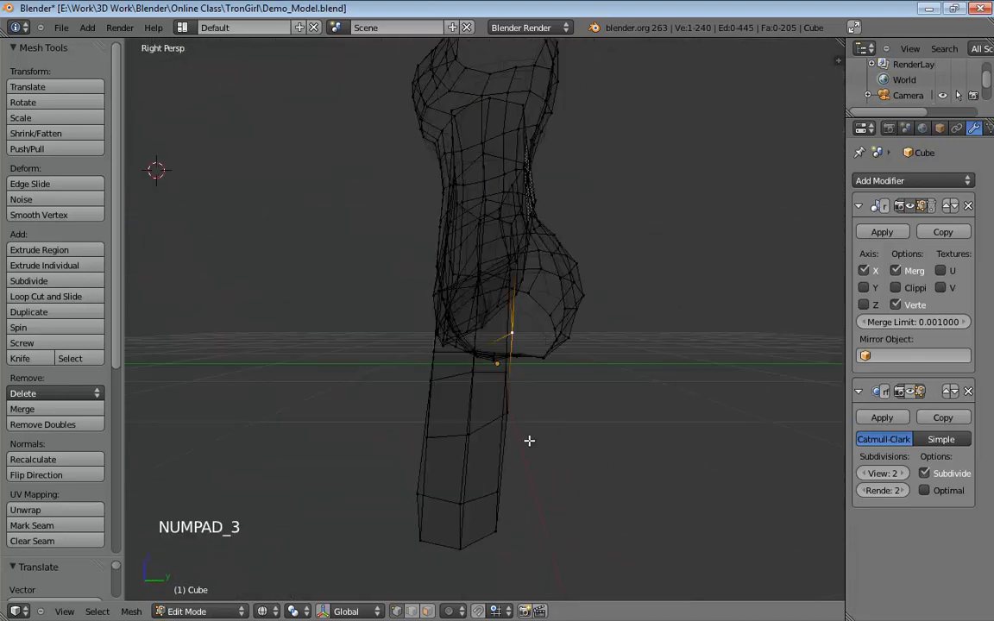
key("KP_5")
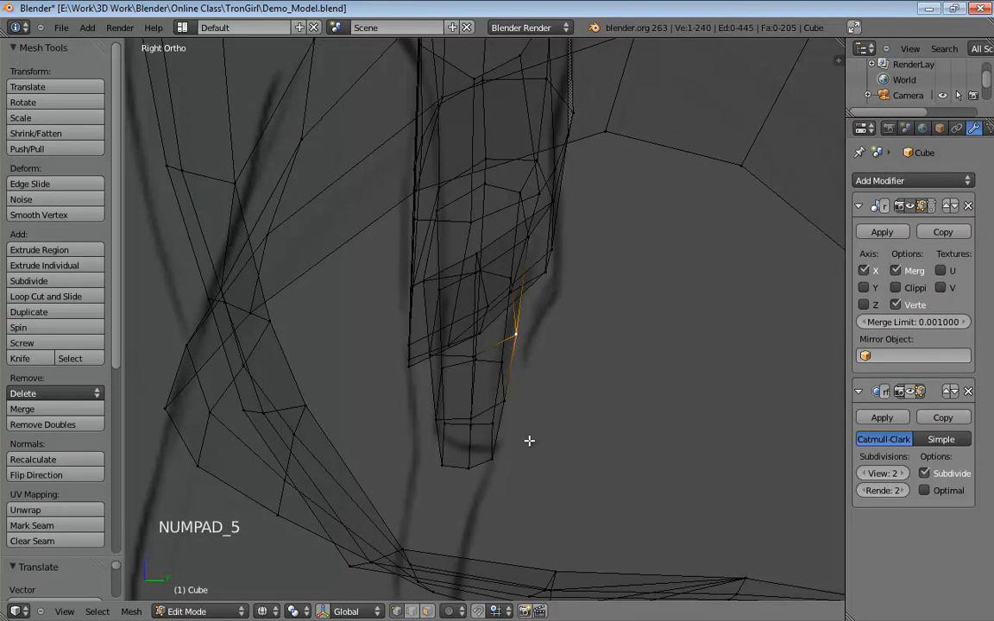
middle_click_drag(571, 385, 535, 466, "shift")
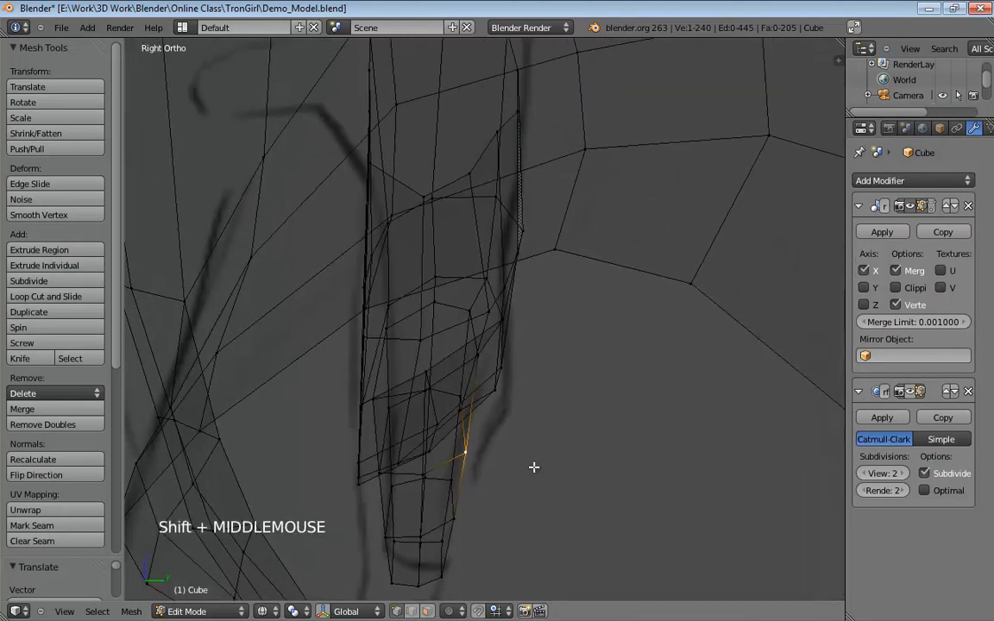
left_click(475, 352)
left_click(469, 309, "shift")
key("g")
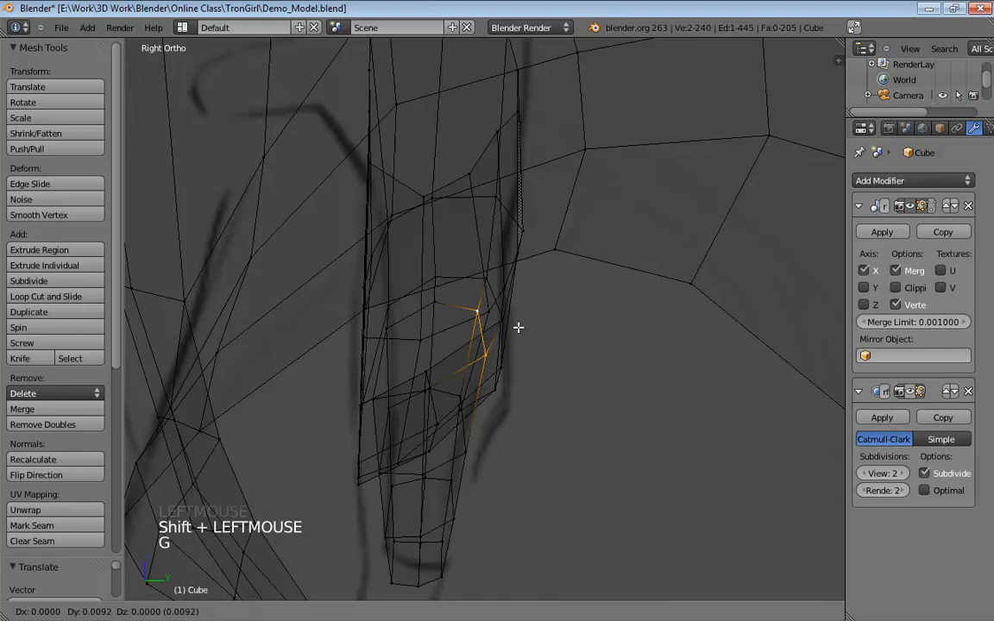
left_click(517, 348)
Move the two side vertices of the finger's middle loop outward by about 0.004.
middle_click_drag(517, 348, 597, 427)
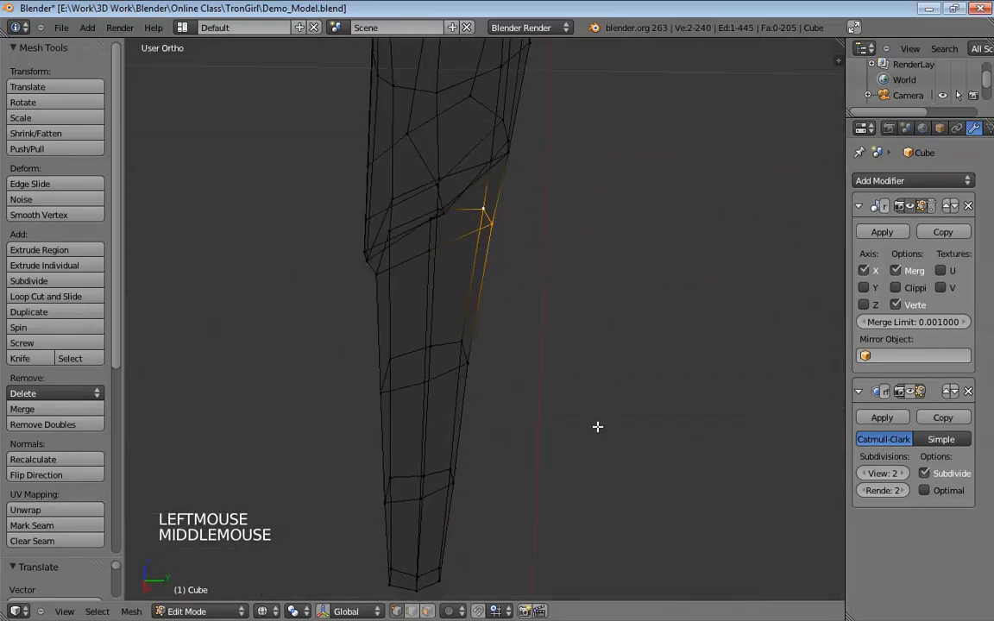
left_click(466, 329)
left_click(466, 330, "shift")
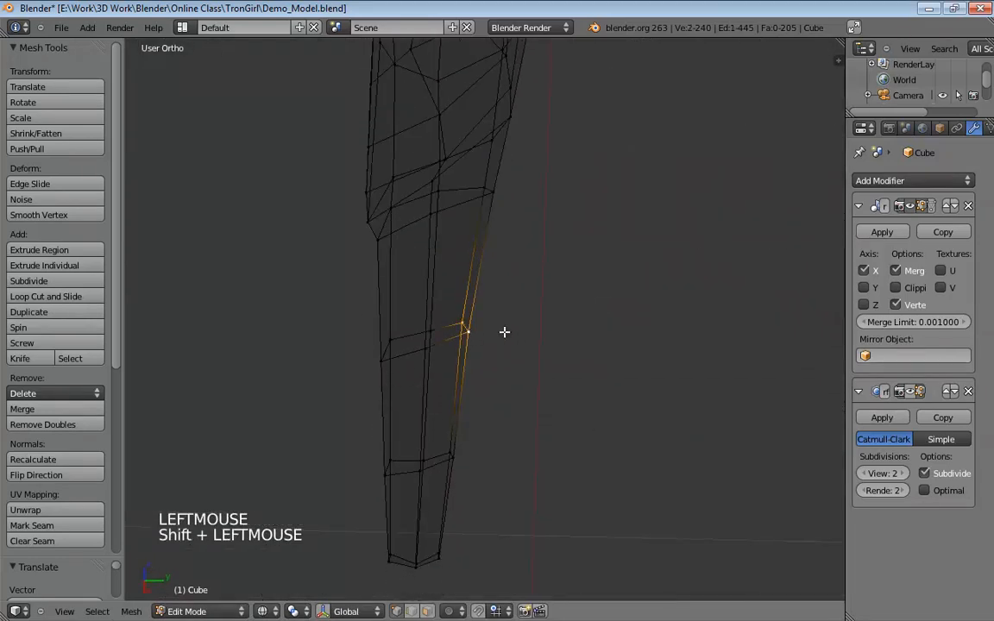
key("g")
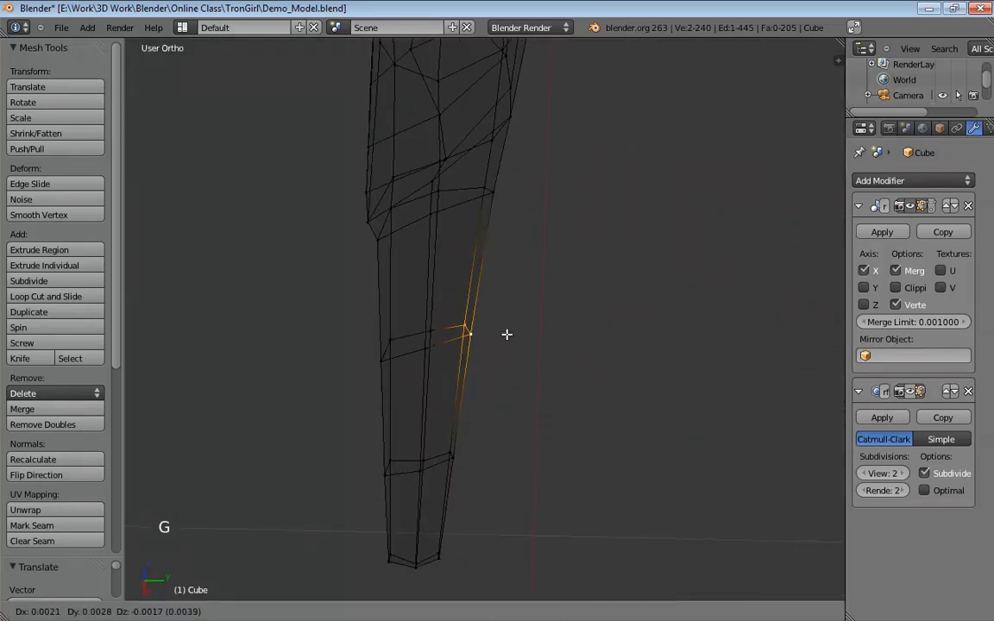
left_click(507, 335)
In right orthographic view, nudge the two side vertices at the fingertip's end slightly outward along Y toward the drawn outline.
middle_click_drag(507, 335, 410, 300)
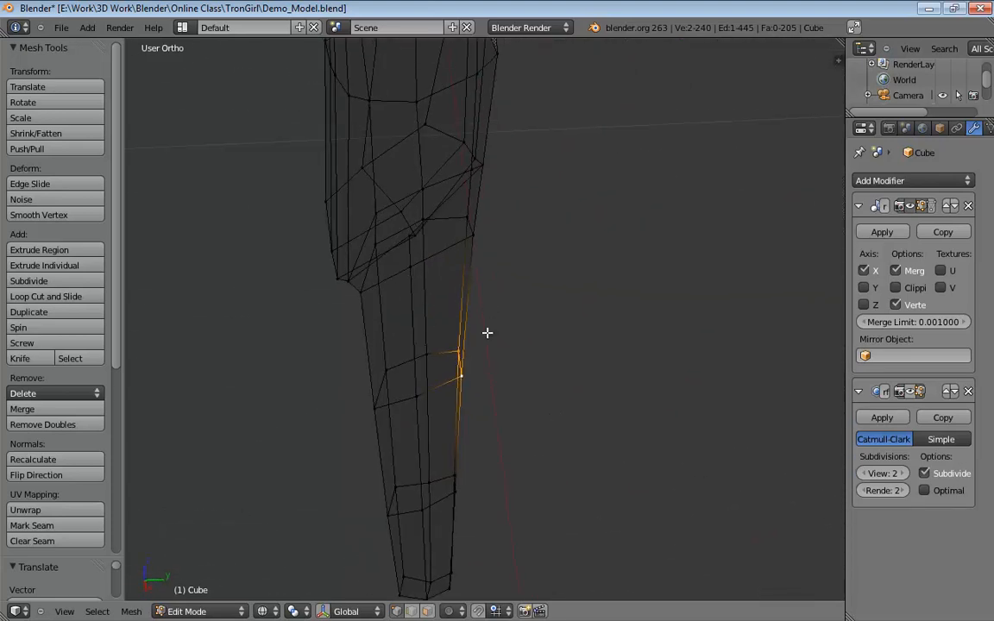
mouse_move(503, 431)
middle_mouse_down("shift")
mouse_move(509, 402)
mouse_move(474, 441)
mouse_move(453, 390)
mouse_move(504, 334)
mouse_move(503, 428)
middle_mouse_up("shift")
left_click(443, 488)
left_click(508, 462, "shift")
key("KP_3")
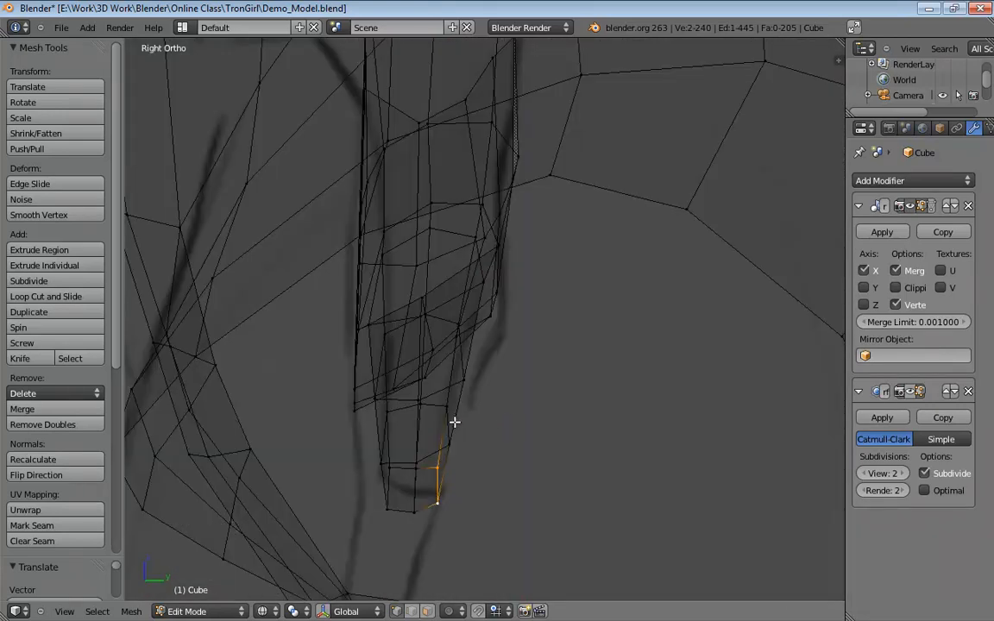
key("g")
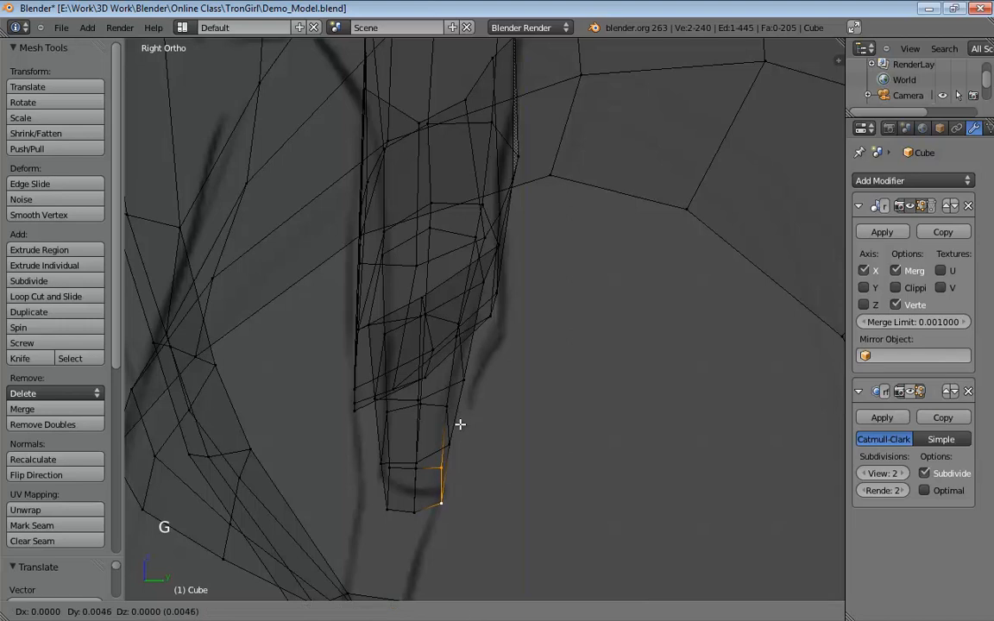
left_click(459, 422)
In edge select mode, raise the fingertip's middle and far end edges to follow the rounded tip in the side drawing.
left_click(413, 511)
left_click(416, 468, "shift")
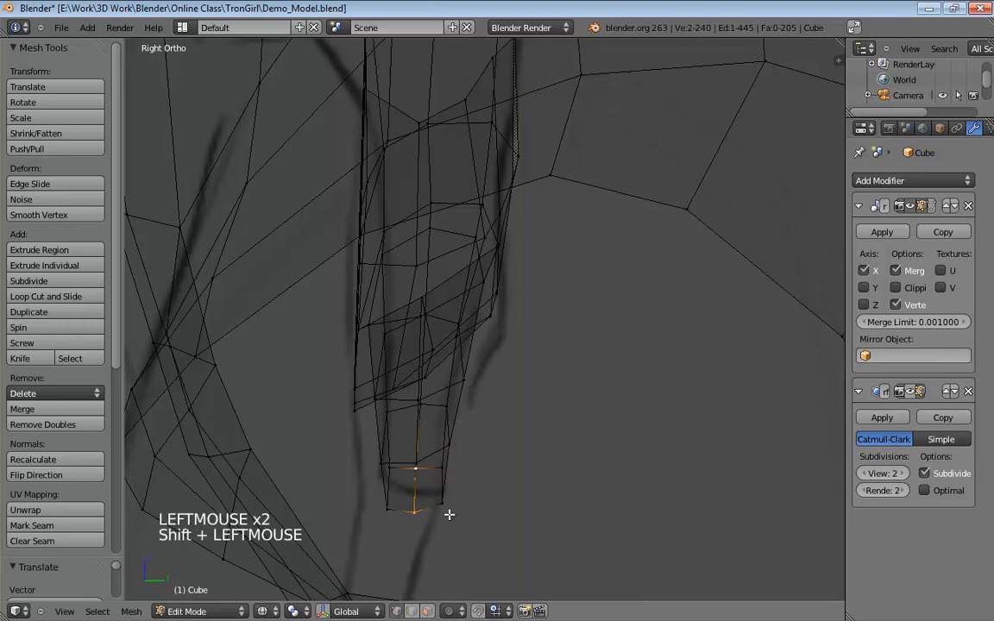
key("ctrl+Tab")
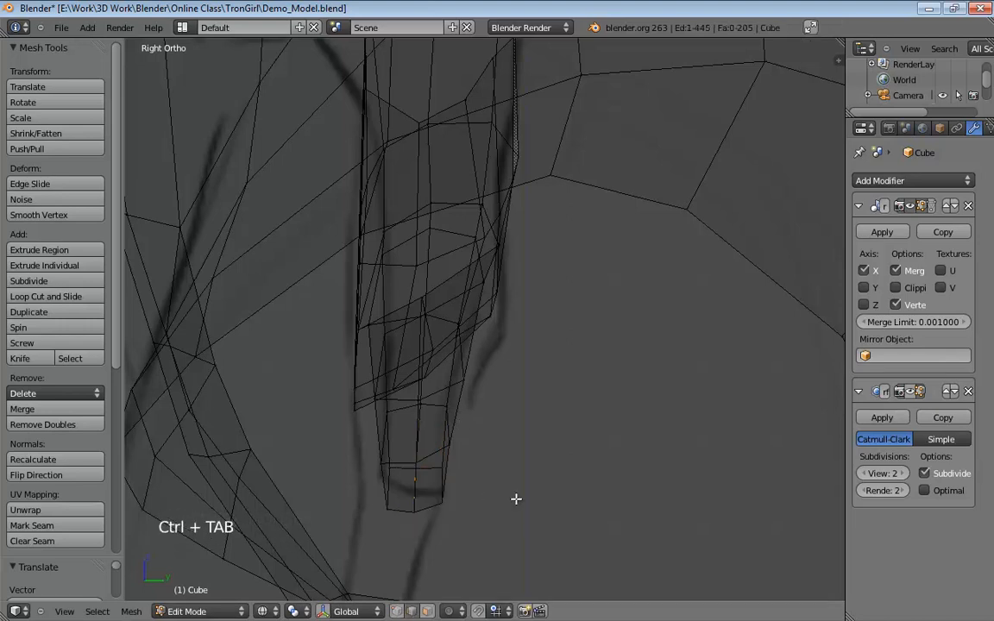
middle_click_drag(488, 494, 435, 497)
left_click(419, 486)
left_click(449, 490)
key("KP_3")
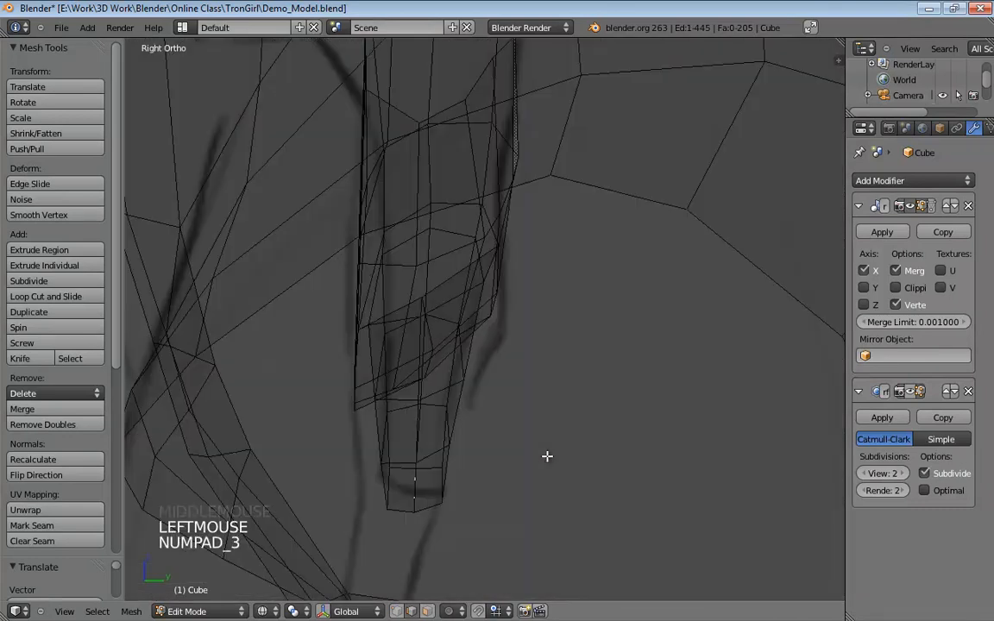
key("g")
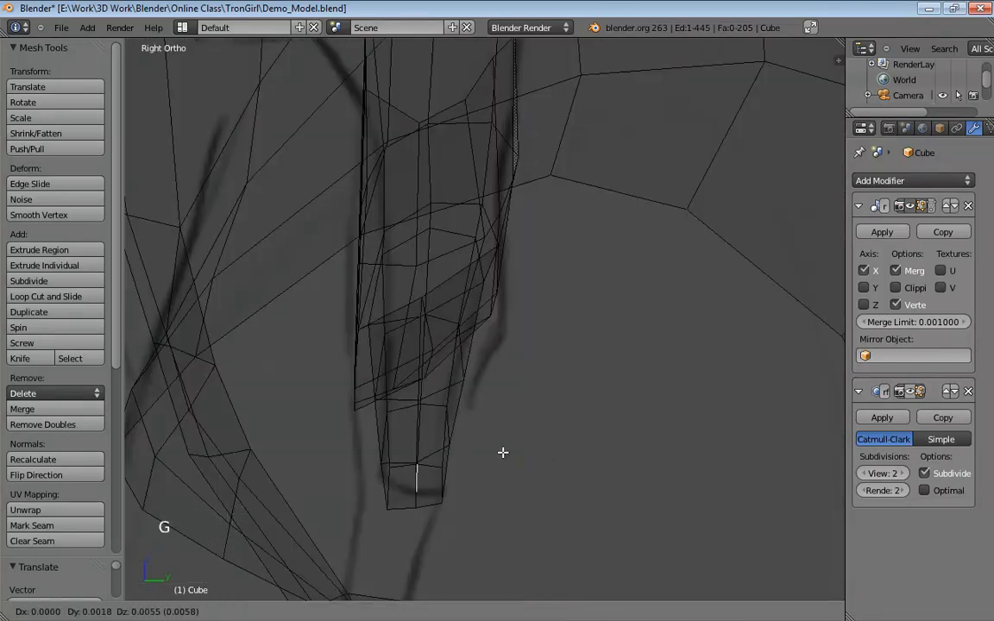
left_click(489, 449)
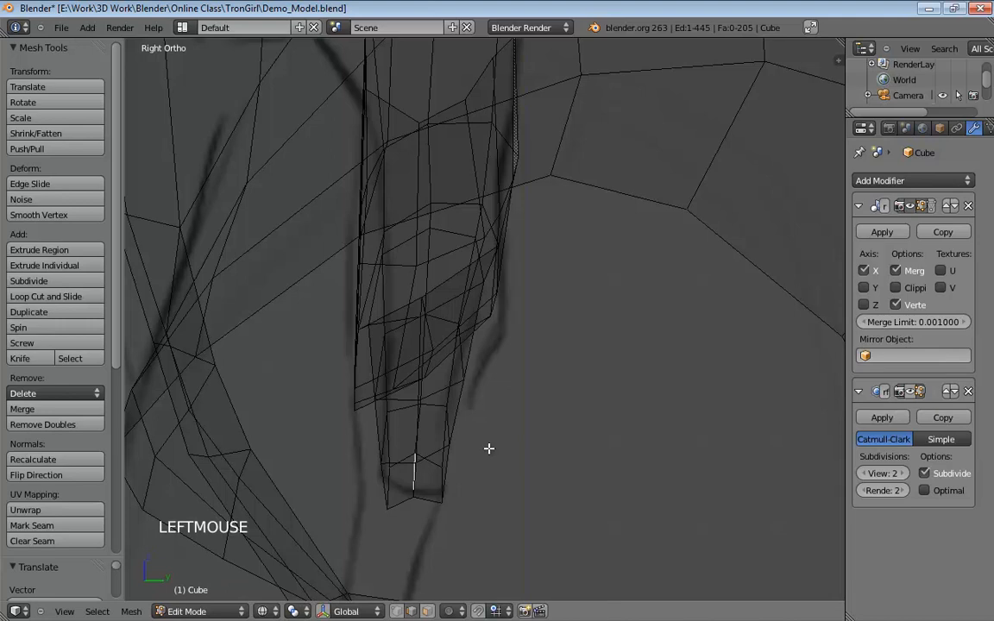
left_click(388, 485)
key("g")
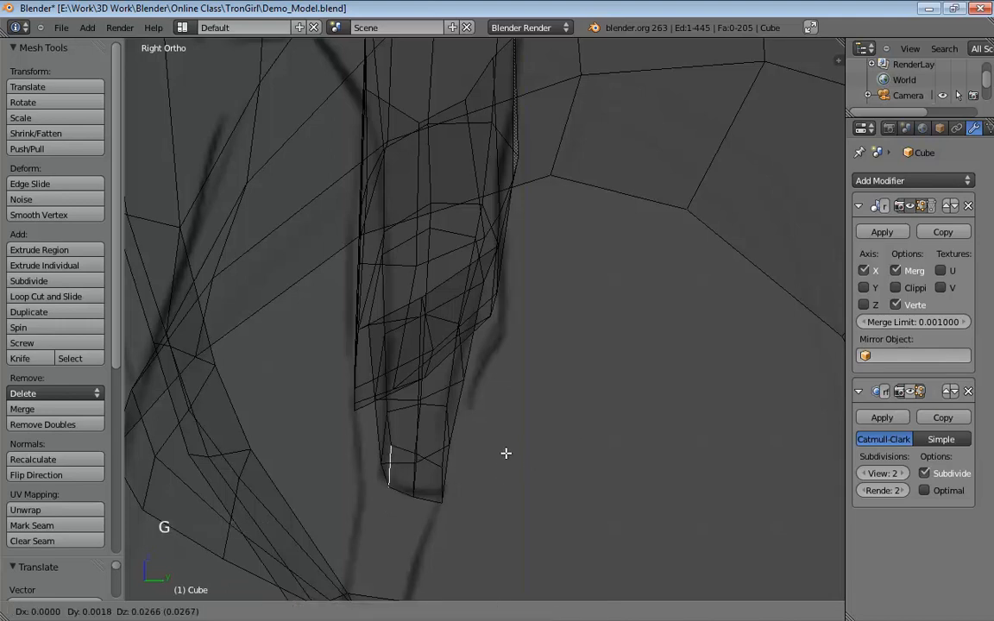
left_click(432, 471)
Reposition the fingertip's end edges from an angled view to even out the shape of the tip.
middle_click_drag(432, 470, 539, 445)
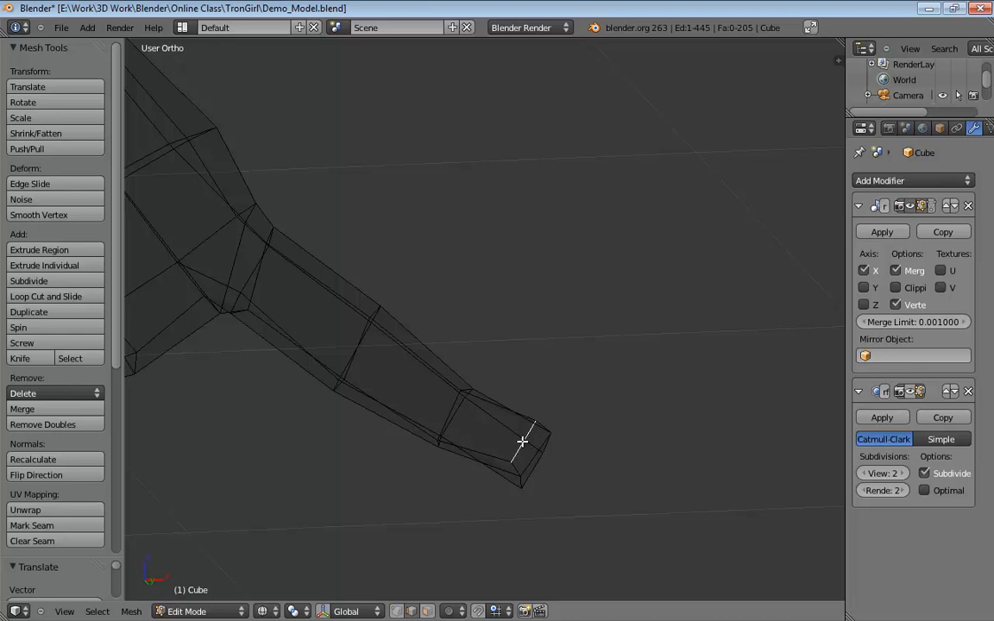
middle_click_drag(575, 441, 581, 439)
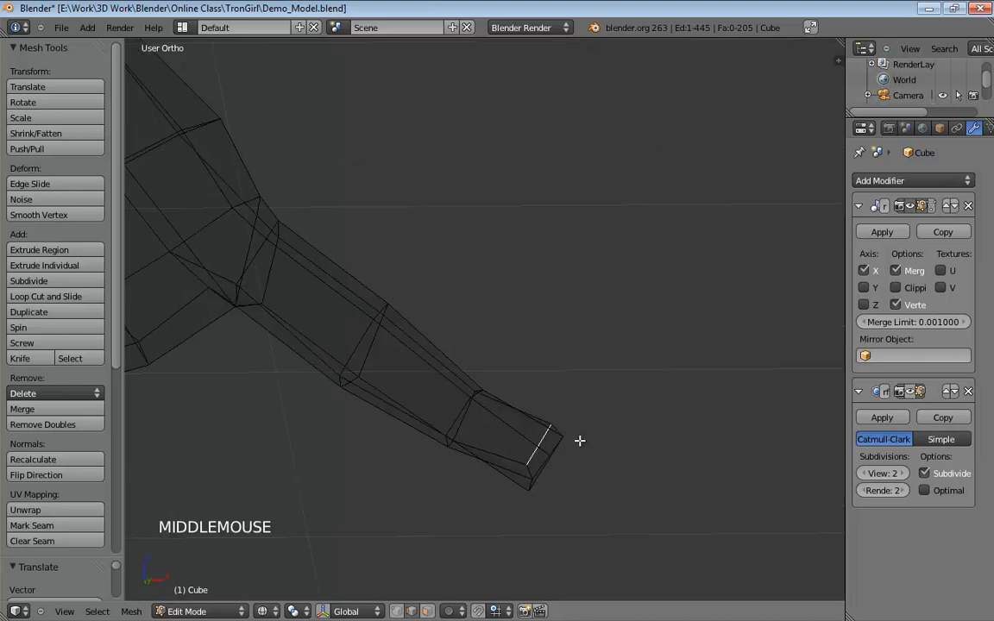
key("g")
left_click(550, 455)
left_click(552, 455)
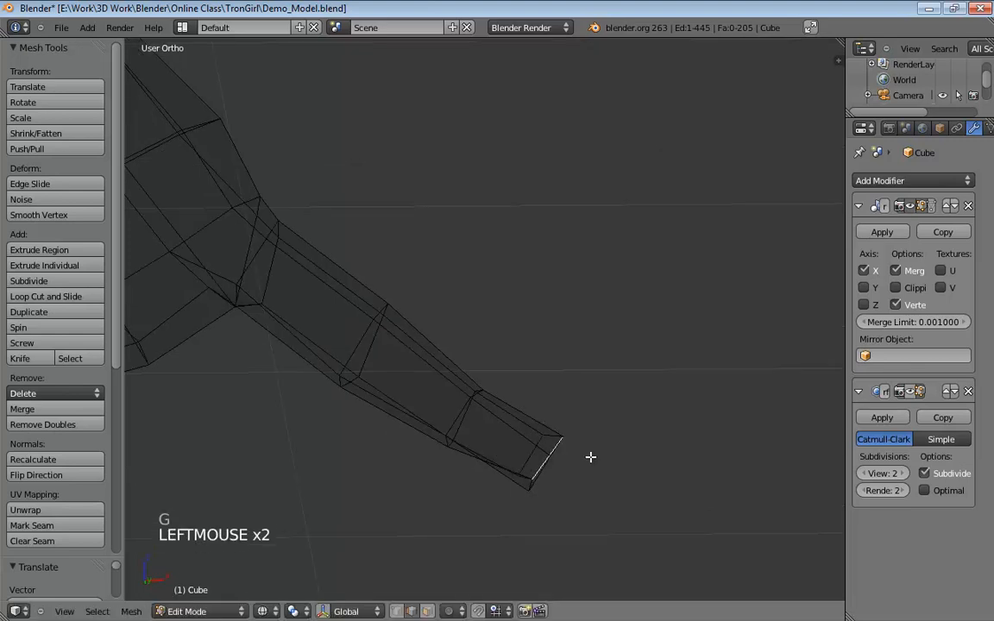
key("g")
left_click(582, 466)
Examine the index finger from several angles and compare its length and profile with the side reference drawing.
middle_click_drag(621, 431, 488, 488)
scroll(488, 488, "down", 5)
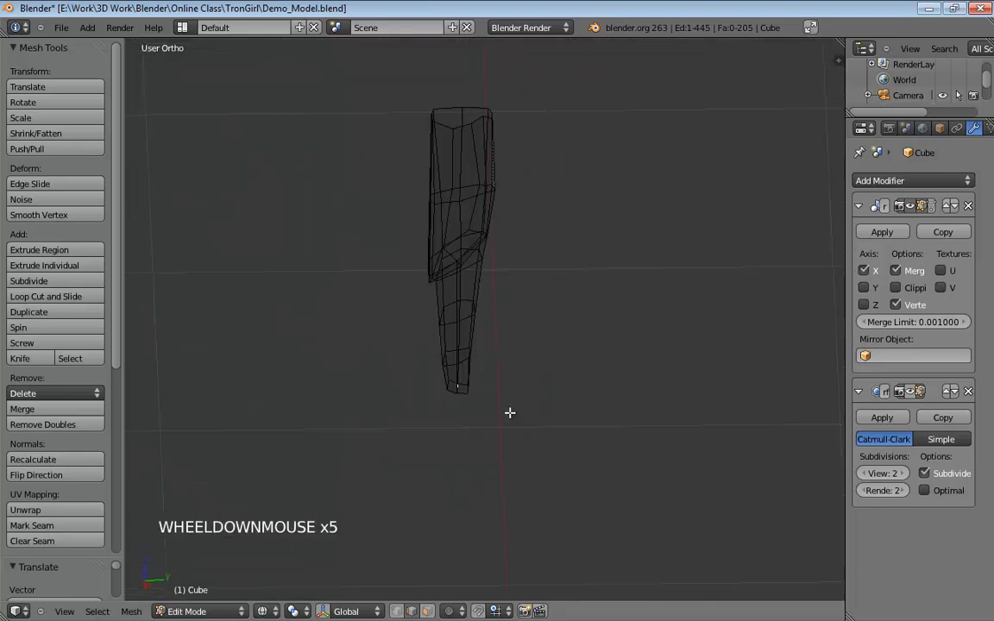
key("KP_5")
middle_click_drag(510, 414, 548, 358)
key("KP_5")
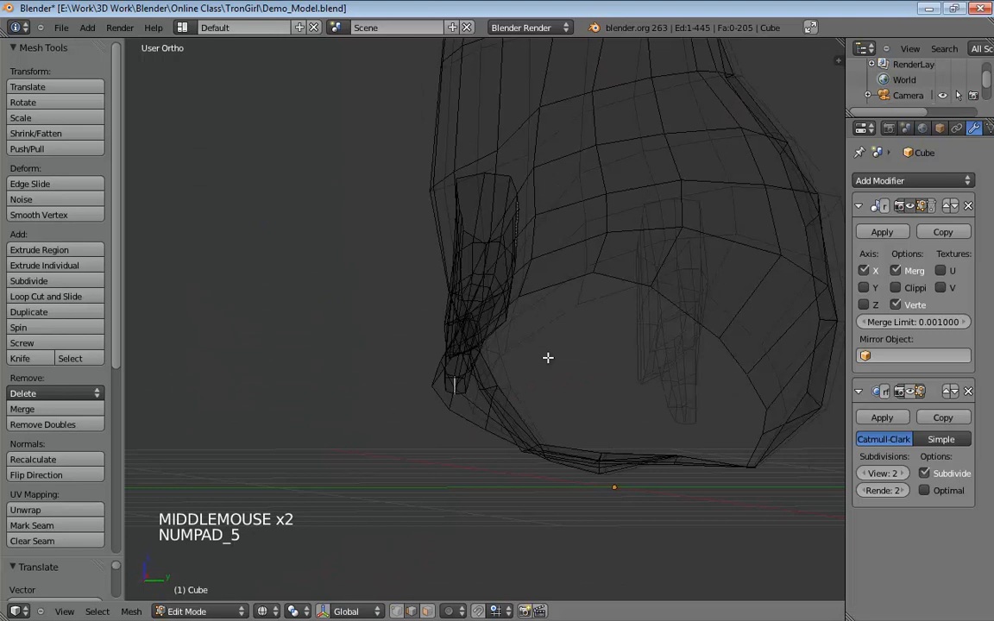
key("KP_3")
middle_click_drag(546, 358, 592, 360)
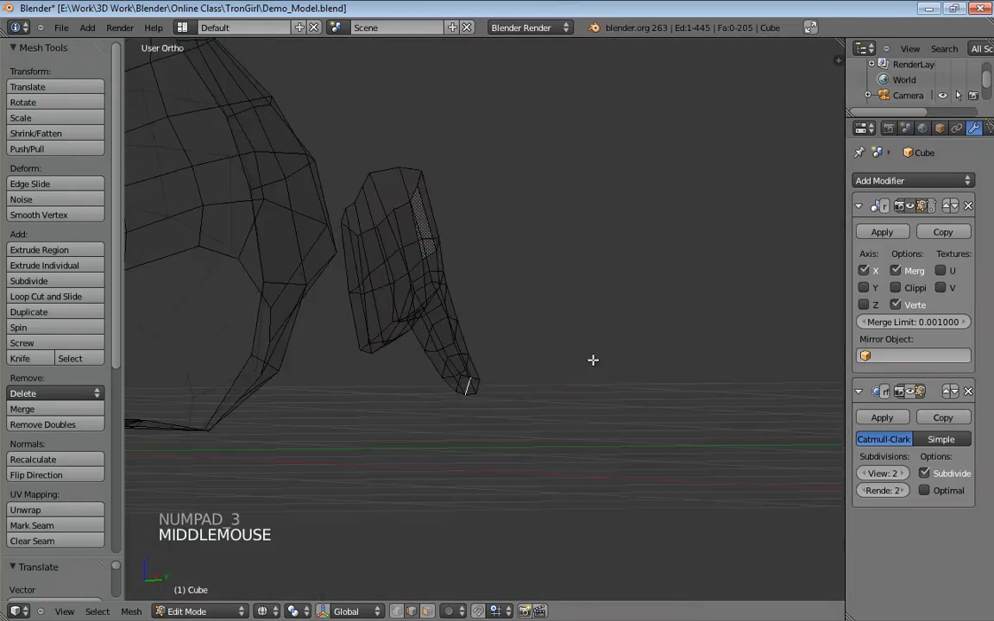
key("KP_5")
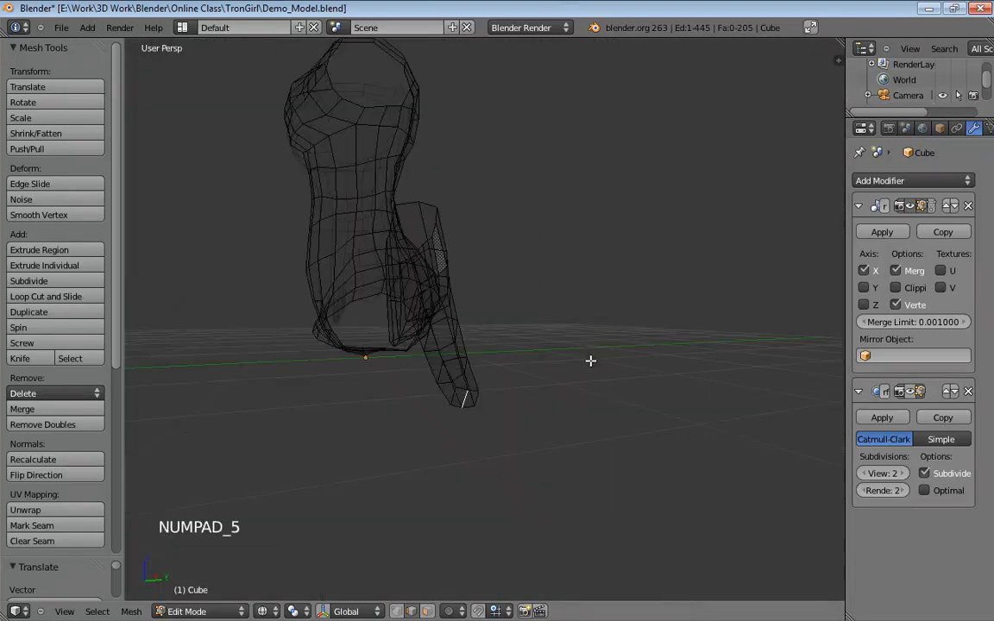
key("KP_3")
key("KP_5")
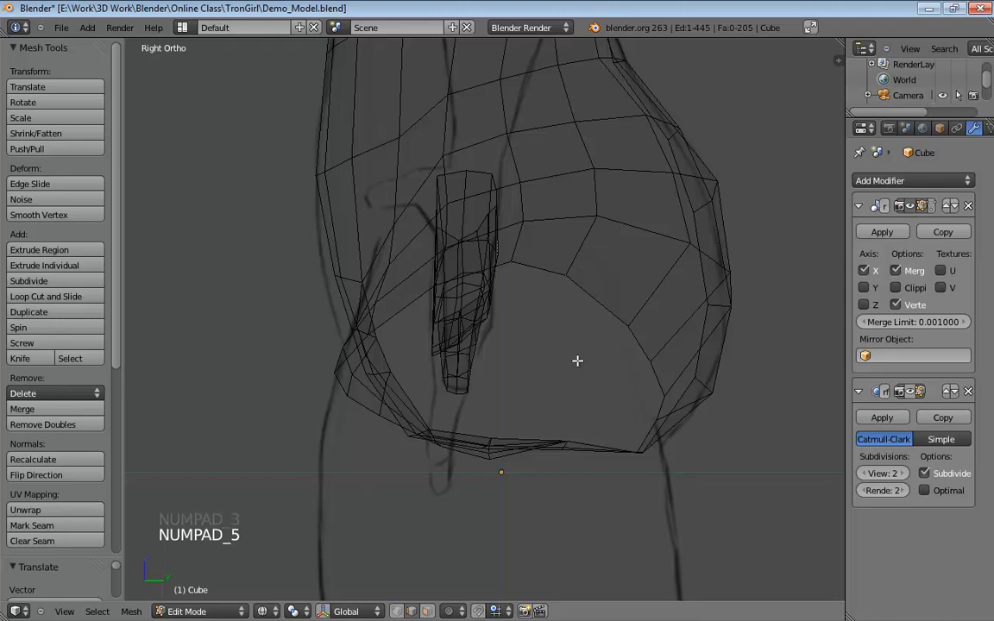
scroll(576, 359, "up", 4)
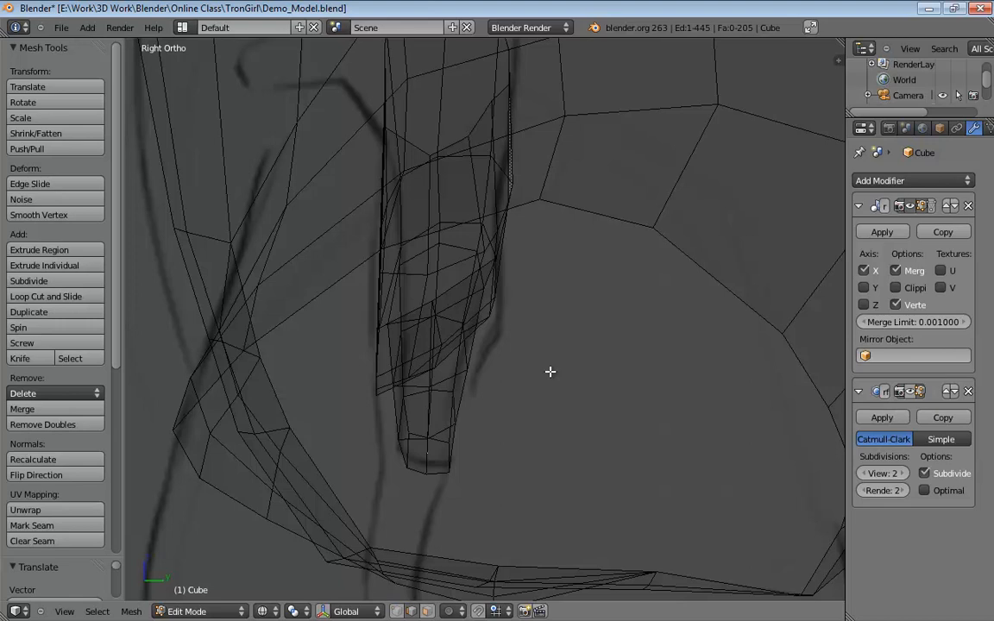
middle_click_drag(518, 369, 682, 369)
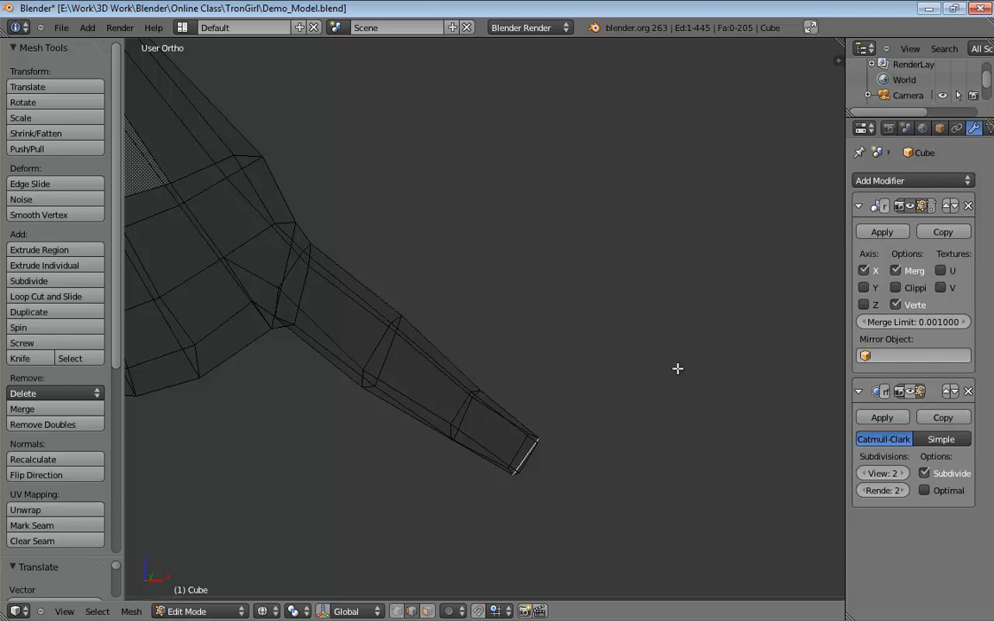
scroll(640, 388, "down", 3)
middle_click_drag(637, 401, 470, 361)
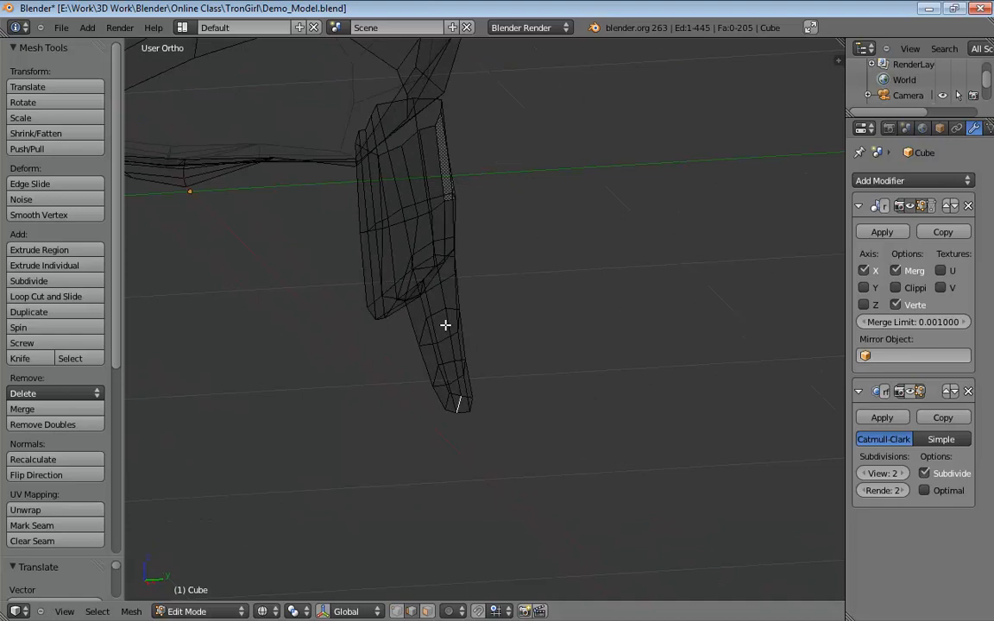
key("KP_3")
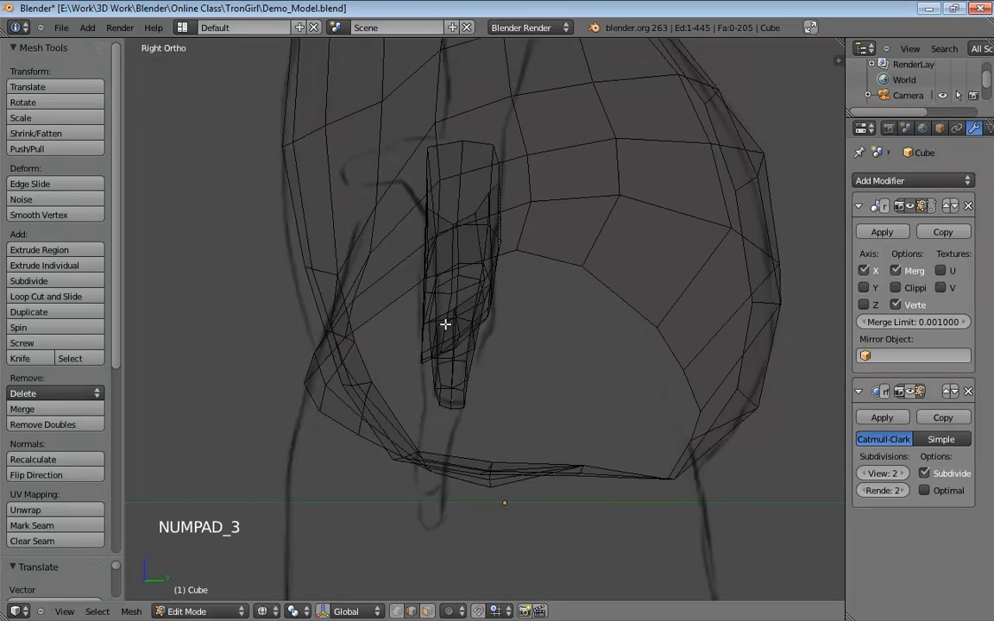
Select the two end faces of the index fingertip in face select mode and display the mesh with solid shading.
key("ctrl+Tab")
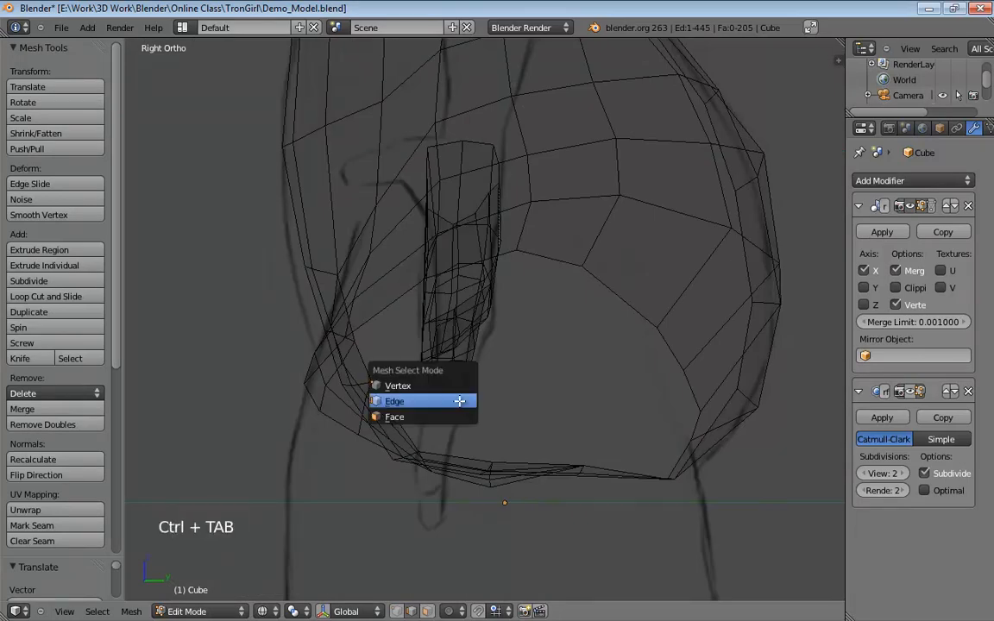
left_click(435, 415)
left_click(457, 398)
left_click(444, 397, "shift")
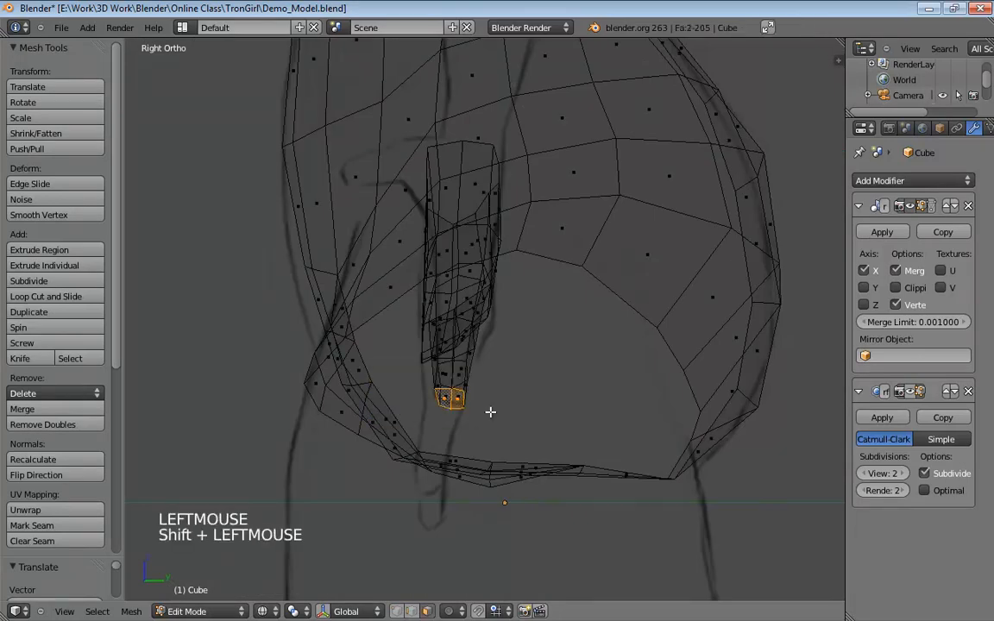
mouse_move(512, 401)
middle_mouse_down()
mouse_move(557, 402)
mouse_move(483, 370)
mouse_move(495, 388)
mouse_move(457, 406)
mouse_move(548, 382)
middle_mouse_up()
left_click(503, 401)
left_click(459, 404, "shift")
key("ctrl+z")
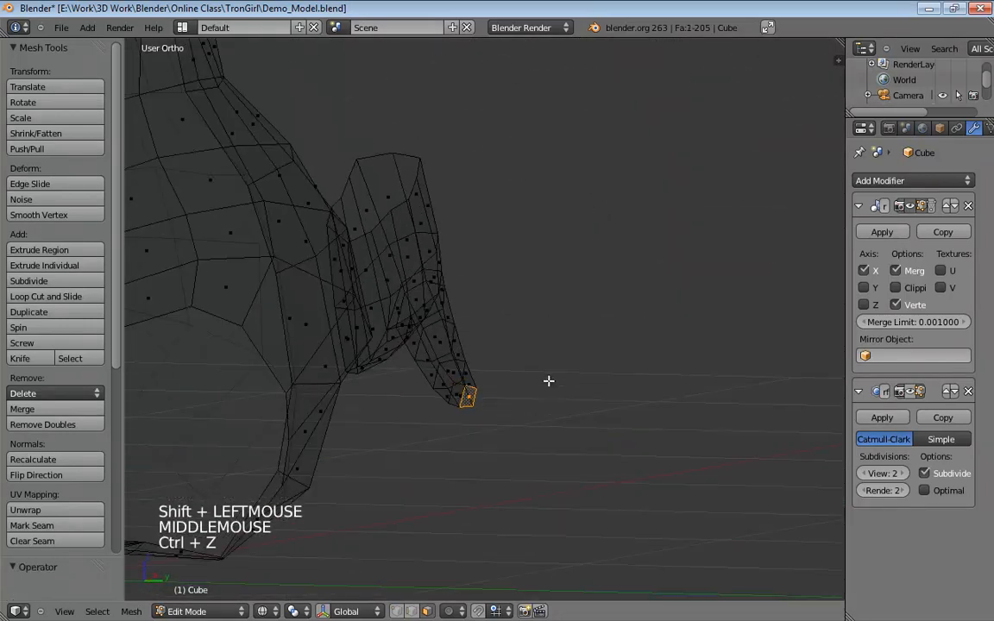
key("z")
left_click(455, 397, "shift")
middle_click_drag(456, 397, 567, 419)
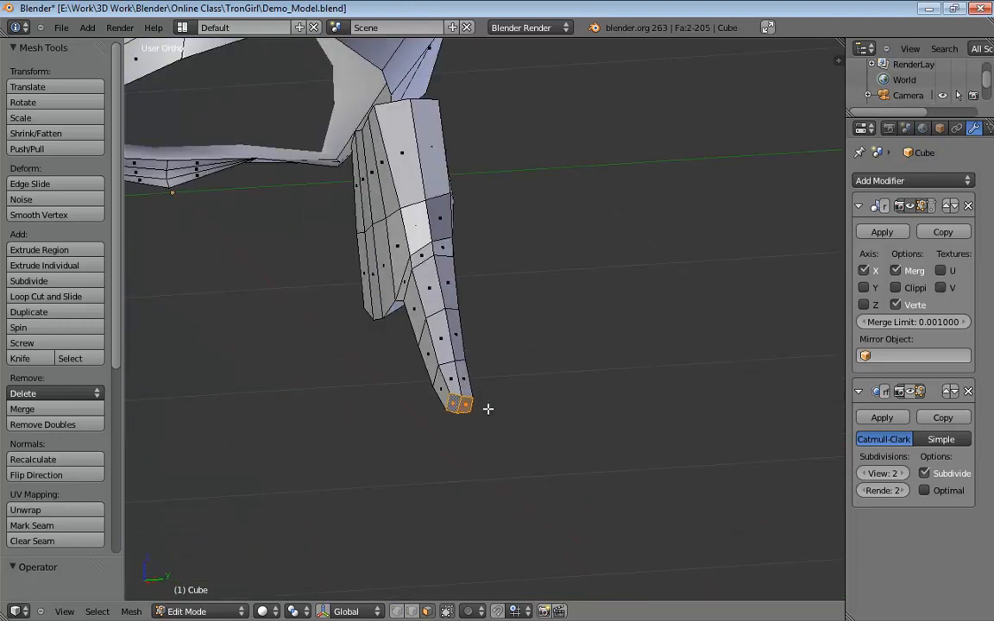
Undo the face selection and fingertip edits, going back to the two selected side vertices of the finger's middle loop.
key("KP_3")
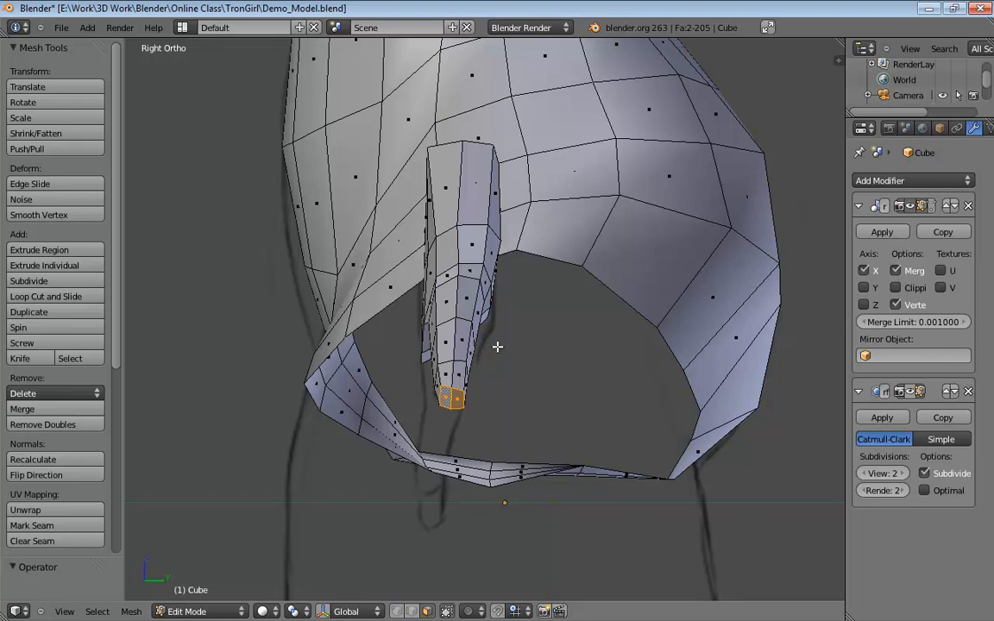
key("ctrl+z")
key("ctrl+z")
key("ctrl+z")
key("ctrl+z")
key("ctrl+z")
key("ctrl+z")
key("ctrl+z")
key("ctrl+z")
key("ctrl+z")
key("ctrl+z")
key("ctrl+z")
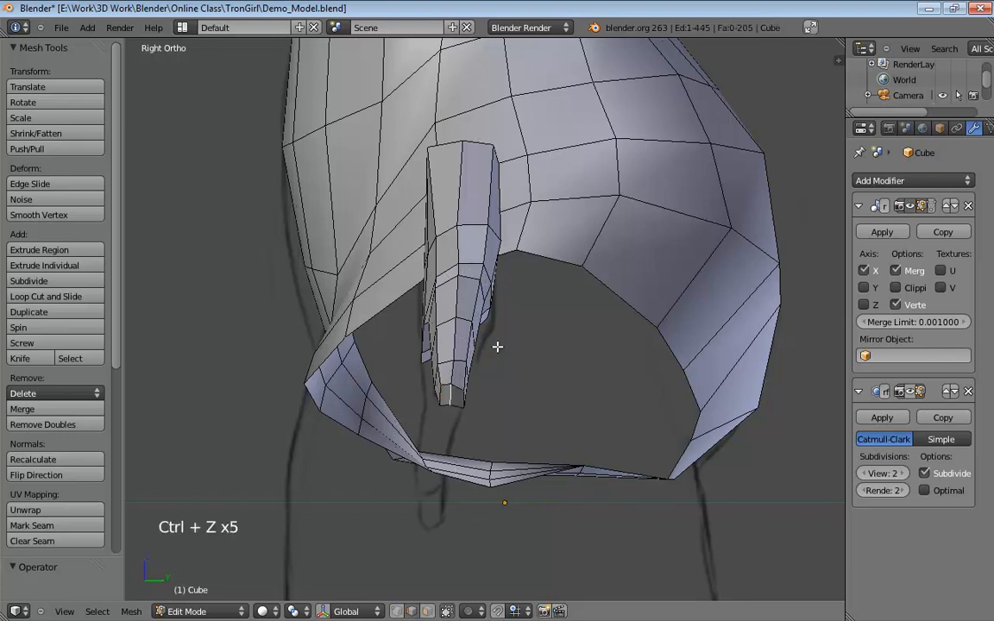
key("ctrl+z")
key("ctrl+z")
key("ctrl+z")
key("ctrl+z")
key("ctrl+z")
key("ctrl+z")
key("ctrl+z")
key("ctrl+z")
key("ctrl+z")
key("ctrl+z")
key("ctrl+z")
key("ctrl+z")
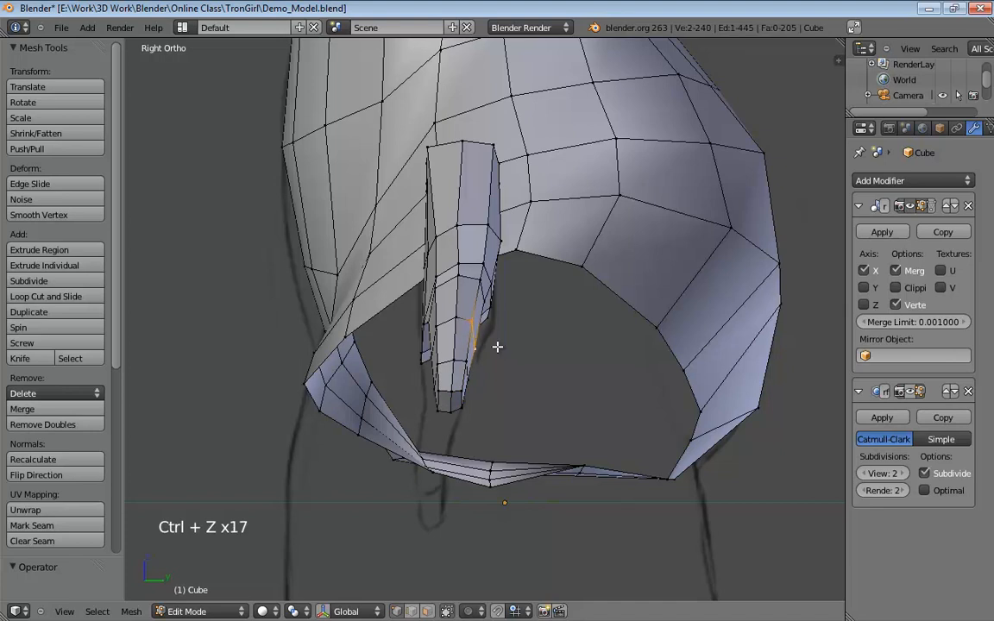
Undo further edits to the index finger, going back through the earlier vertex adjustments on its loops.
key("ctrl+z")
key("ctrl+z")
key("ctrl+z")
key("ctrl+z")
key("ctrl+z")
key("ctrl+z")
key("ctrl+z")
key("ctrl+z")
key("ctrl+z")
key("ctrl+z")
key("ctrl+z")
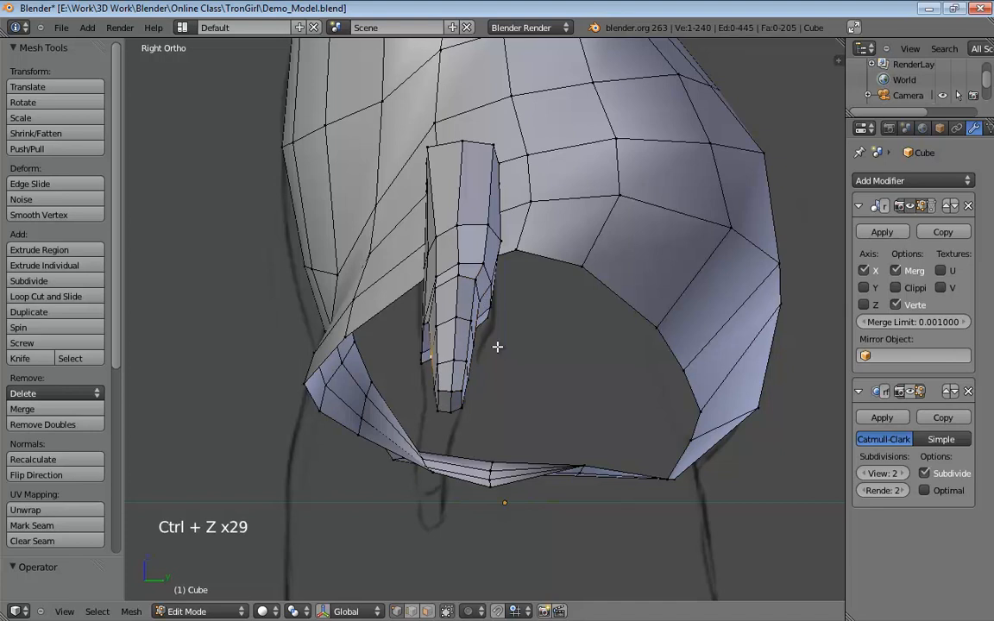
key("ctrl+z")
key("ctrl+z")
key("ctrl+z")
key("ctrl+z")
key("ctrl+z")
key("ctrl+z")
key("ctrl+z")
key("ctrl+z")
key("ctrl+z")
Try to redo the undone index finger edits.
key("ctrl+y")
key("ctrl+y")
key("ctrl+y")
key("ctrl+y")
key("ctrl+y")
key("ctrl+y")
key("ctrl+y")
key("ctrl+y")
key("ctrl+y")
key("ctrl+y")
key("ctrl+y")
key("ctrl+y")
key("ctrl+y")
key("ctrl+y")
key("ctrl+y")
key("ctrl+y")
key("ctrl+y")
key("ctrl+y")
key("ctrl+y")
key("ctrl+y")
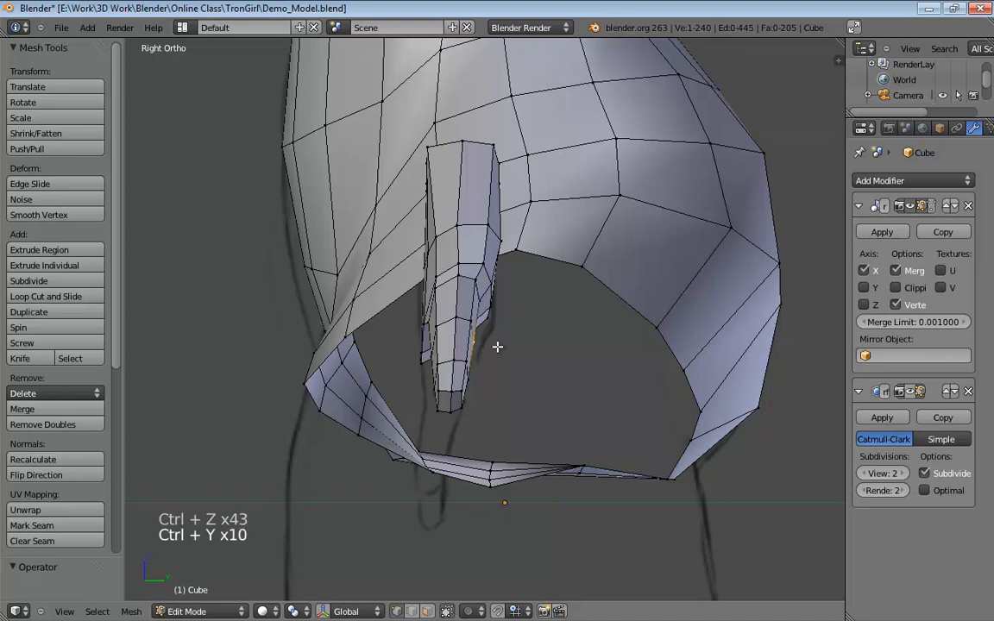
key("ctrl+y")
key("ctrl+y")
key("ctrl+y")
key("ctrl+y")
key("ctrl+y")
key("ctrl+y")
key("ctrl+y")
key("ctrl+y")
key("ctrl+y")
key("ctrl+y")
key("ctrl+y")
key("ctrl+y")
key("ctrl+y")
key("ctrl+y")
key("ctrl+y")
key("ctrl+y")
key("ctrl+y")
key("ctrl+y")
key("ctrl+y")
key("ctrl+y")
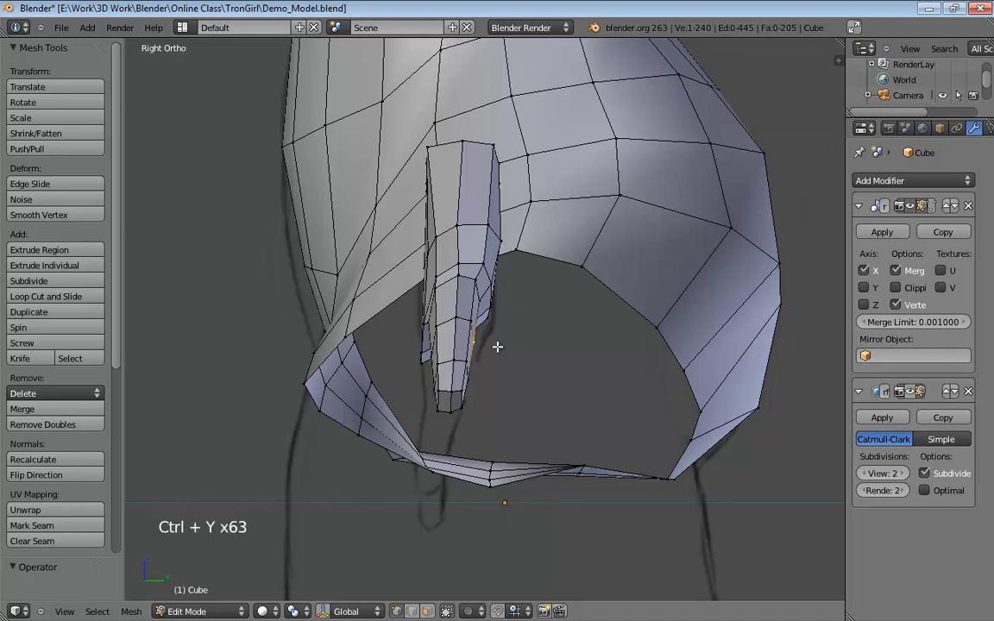
Redo the undone index finger edits up to the state with the fingertip's two end faces selected in face select mode.
key("ctrl+shift+z")
key("ctrl+shift+z")
key("ctrl+shift+z")
key("ctrl+shift+z")
key("ctrl+shift+z")
key("ctrl+shift+z")
key("ctrl+shift+z")
key("ctrl+shift+z")
key("ctrl+shift+z")
key("ctrl+shift+z")
key("ctrl+shift+z")
key("ctrl+shift+z")
key("ctrl+shift+z")
key("ctrl+shift+z")
key("ctrl+shift+z")
key("ctrl+shift+z")
key("ctrl+shift+z")
key("ctrl+shift+z")
key("ctrl+shift+z")
key("ctrl+shift+z")
key("ctrl+shift+z")
key("ctrl+shift+z")
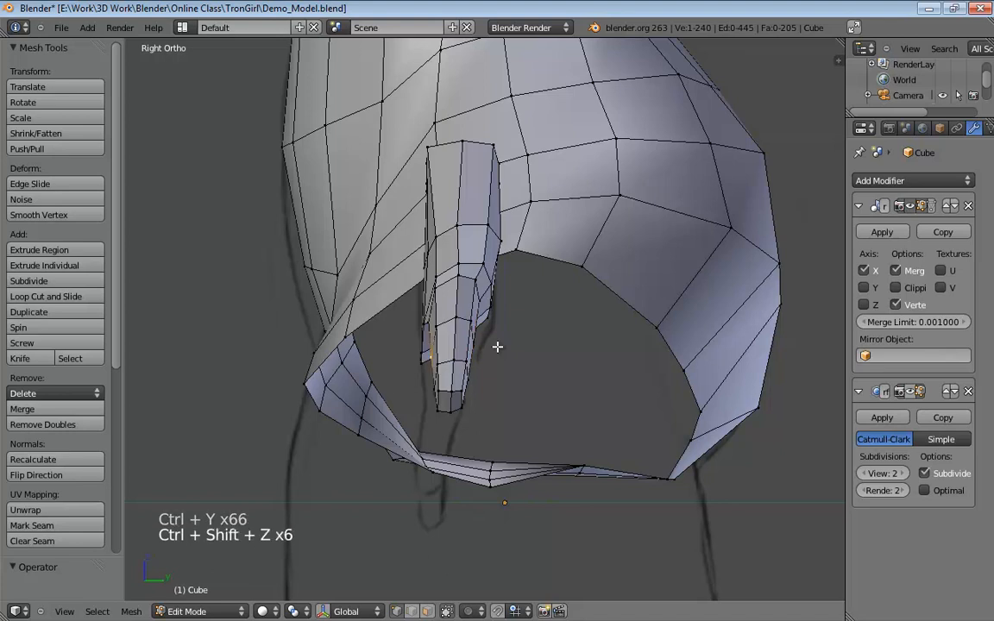
key("ctrl+shift+z")
key("ctrl+shift+z")
key("ctrl+shift+z")
key("ctrl+shift+z")
key("ctrl+shift+z")
key("ctrl+shift+z")
key("ctrl+shift+z")
key("ctrl+shift+z")
key("ctrl+shift+z")
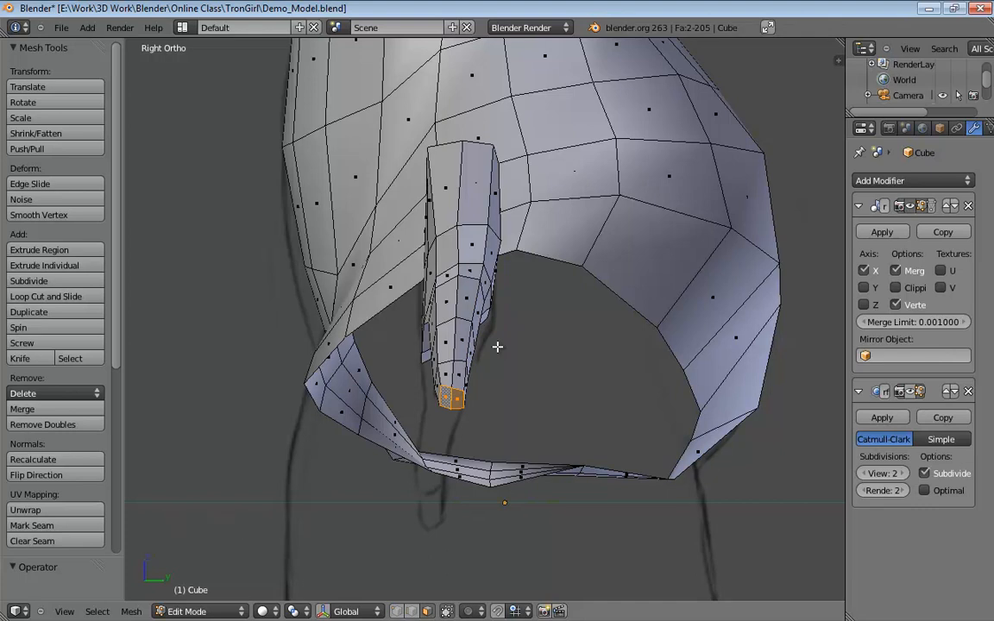
Hand GoToWebinar's presenter role to an attendee to view their finger model, and take it back and share the Blender screen again.
middle_click_drag(488, 340, 646, 355)
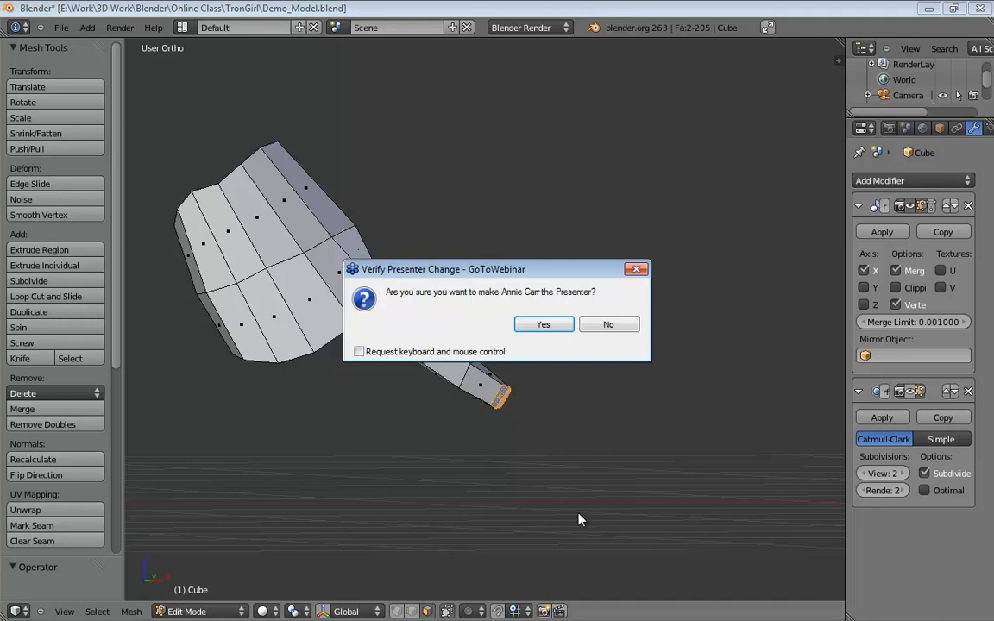
left_click(557, 327)
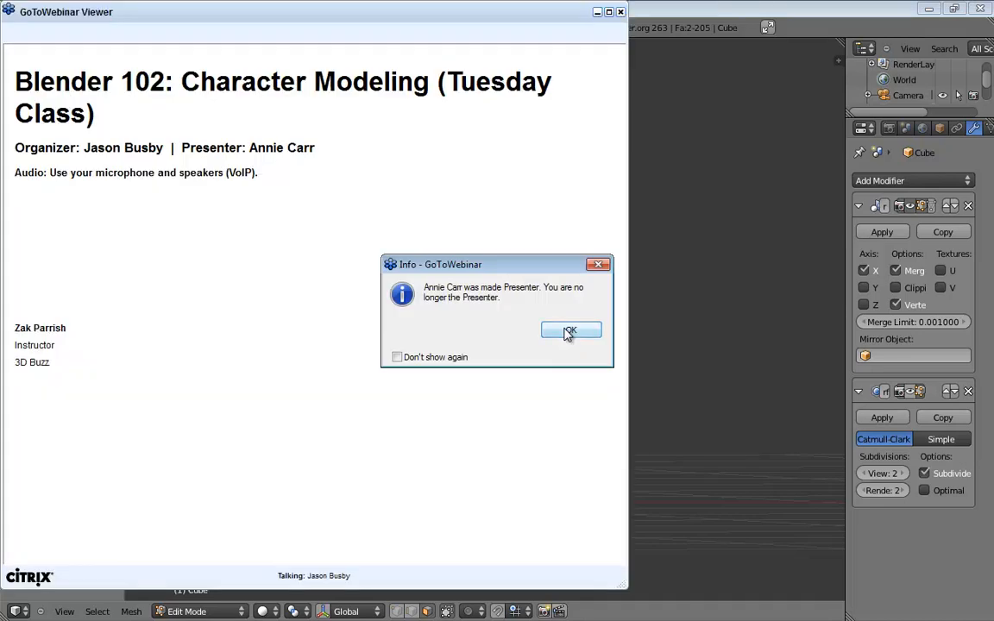
left_click(569, 332)
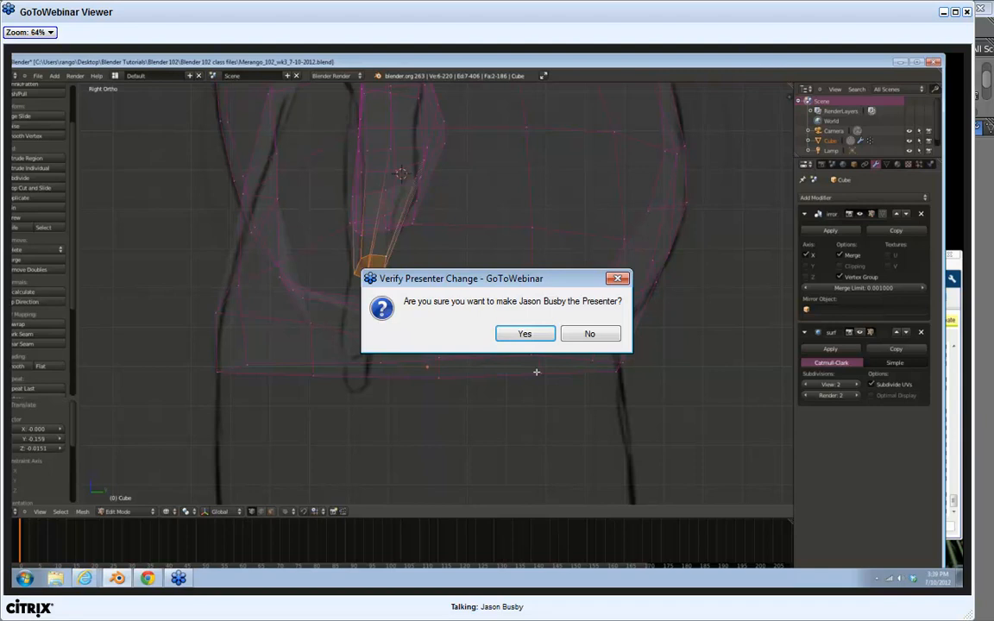
left_click(518, 336)
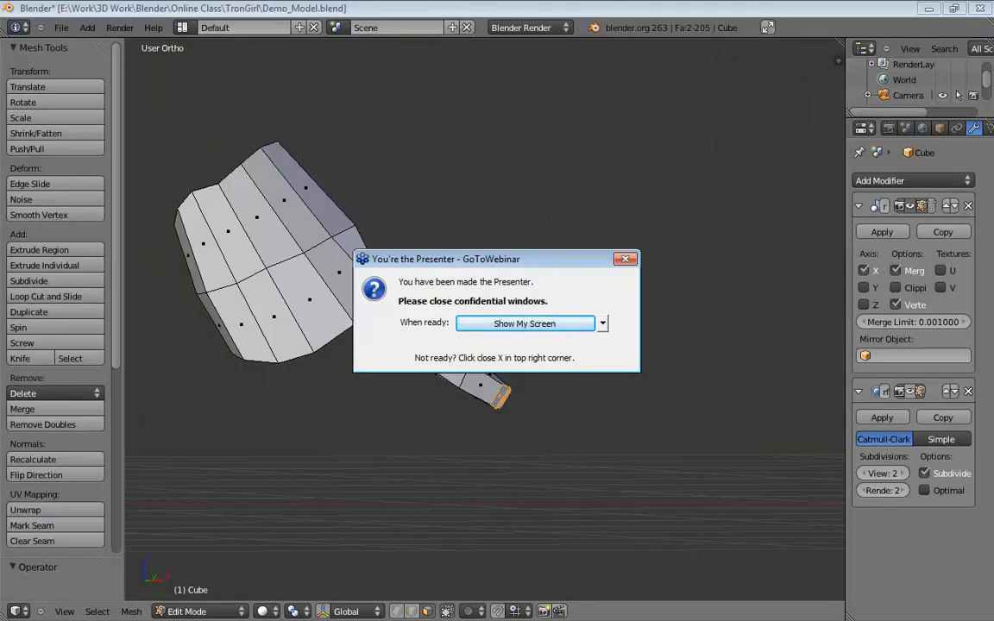
left_click(525, 324)
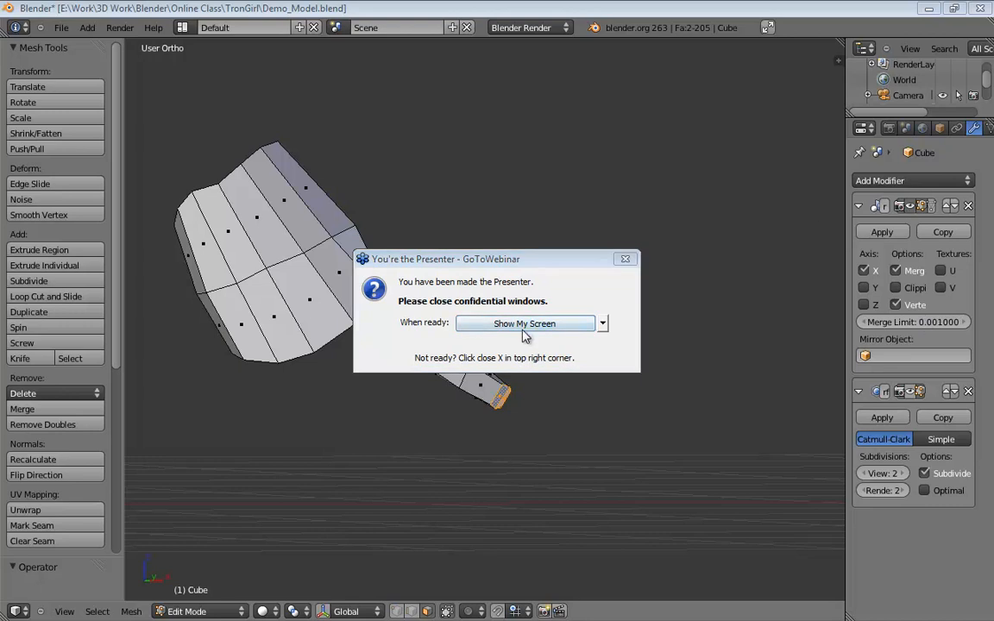
Move the index fingertip's selected end faces outward in the front view to reach the end of the drawn finger.
mouse_move(568, 324)
middle_mouse_down()
mouse_move(556, 328)
mouse_move(572, 335)
mouse_move(561, 326)
mouse_move(607, 310)
mouse_move(561, 328)
mouse_move(549, 320)
middle_mouse_up()
key("KP_5")
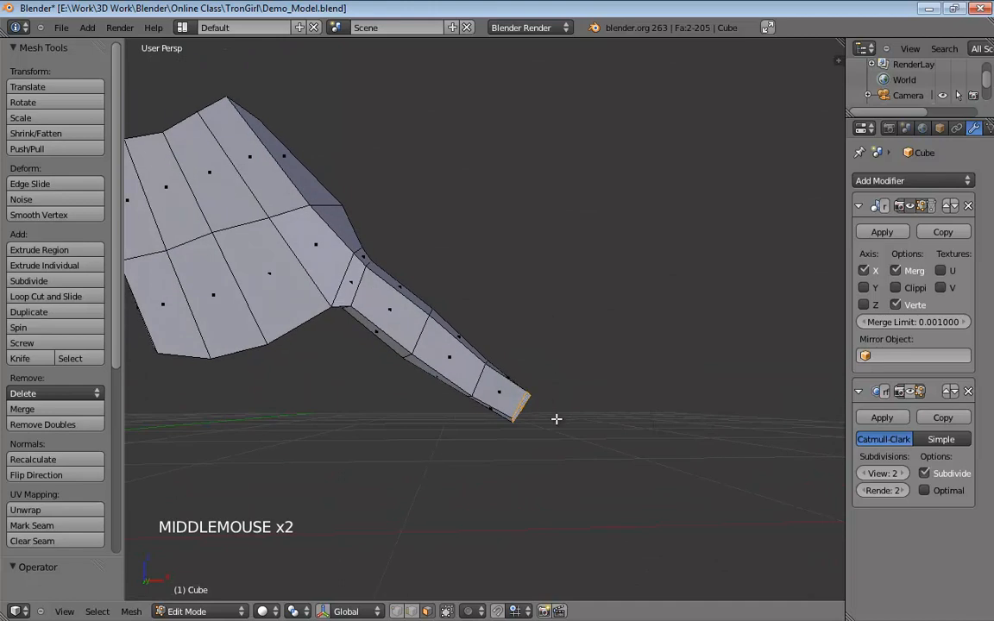
key("KP_1")
key("KP_5")
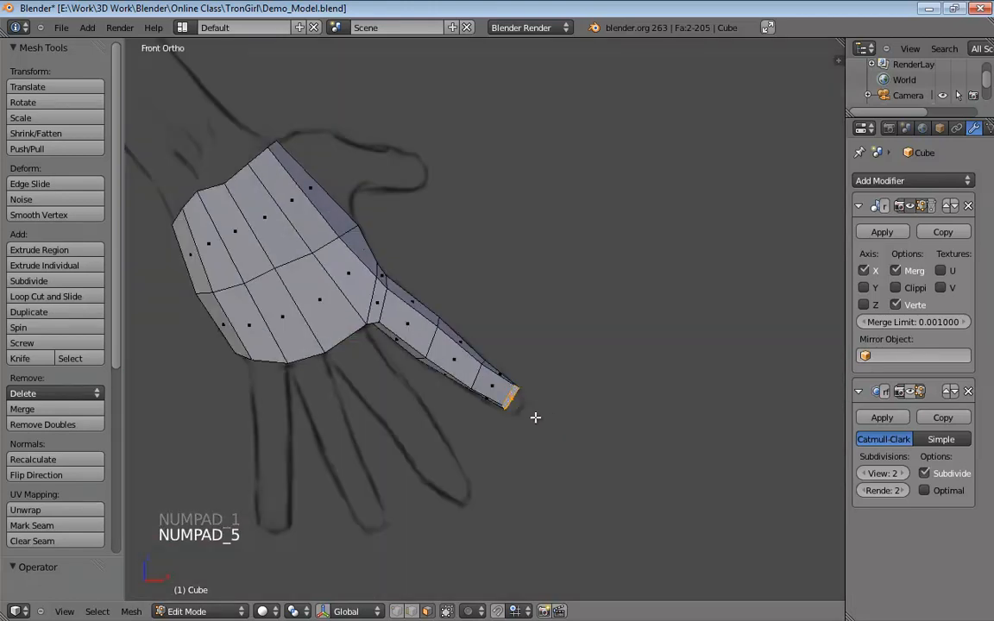
scroll(539, 427, "up", 4)
middle_click_drag(551, 444, 581, 398, "shift")
key("g")
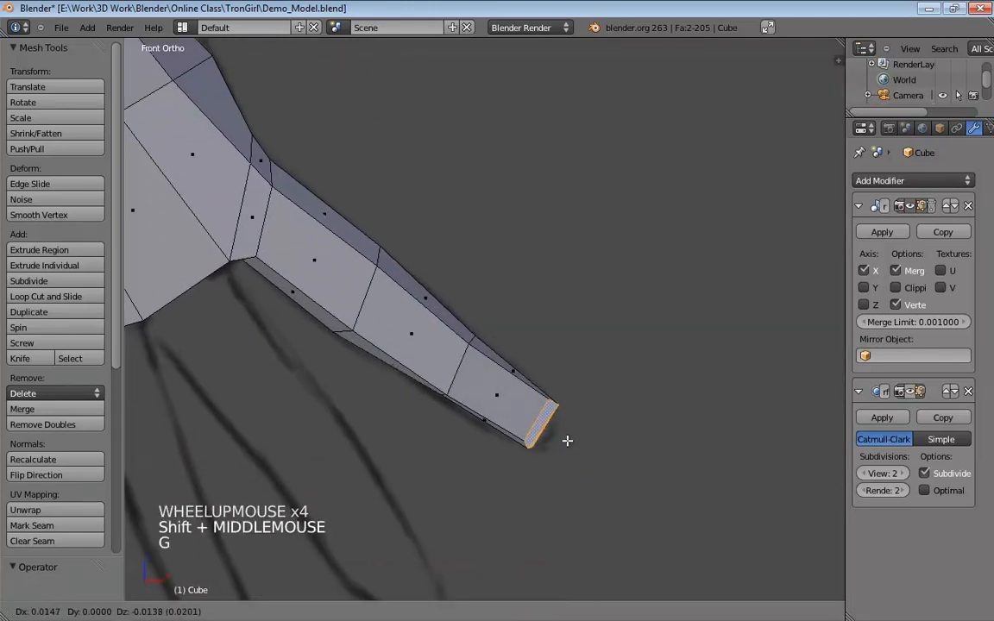
left_click(570, 443)
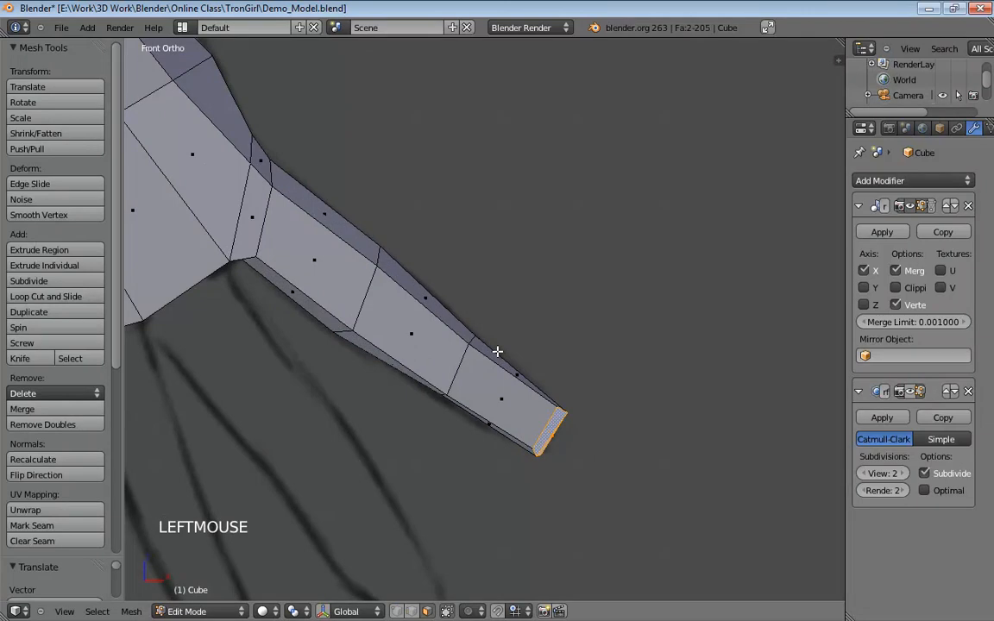
Move the edge loop nearest the fingertip slightly toward the tip in wireframe edge select mode to even out the spacing.
key("z")
left_click(469, 360, "alt")
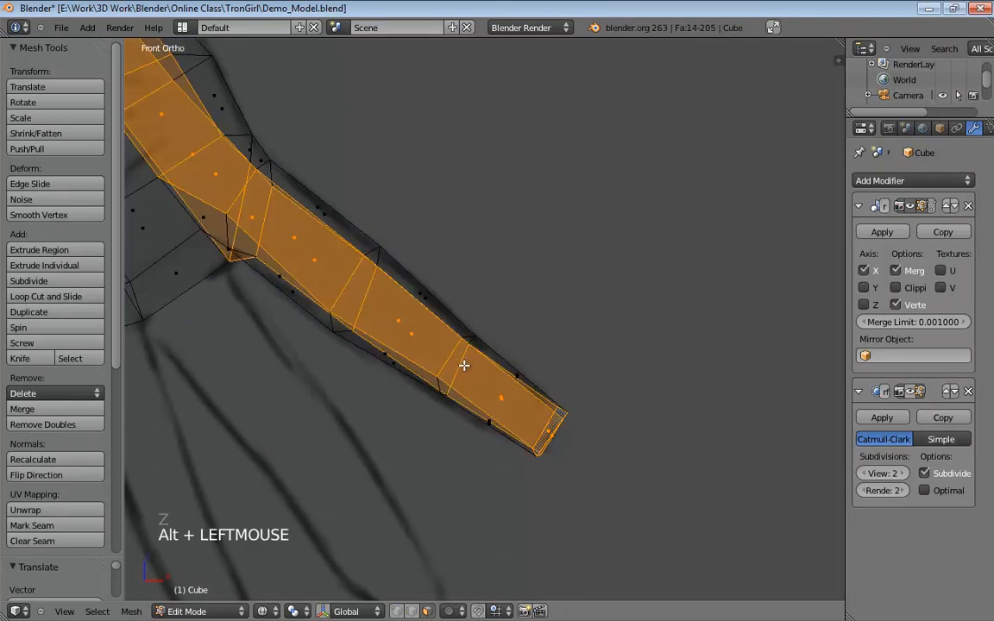
key("ctrl+Tab")
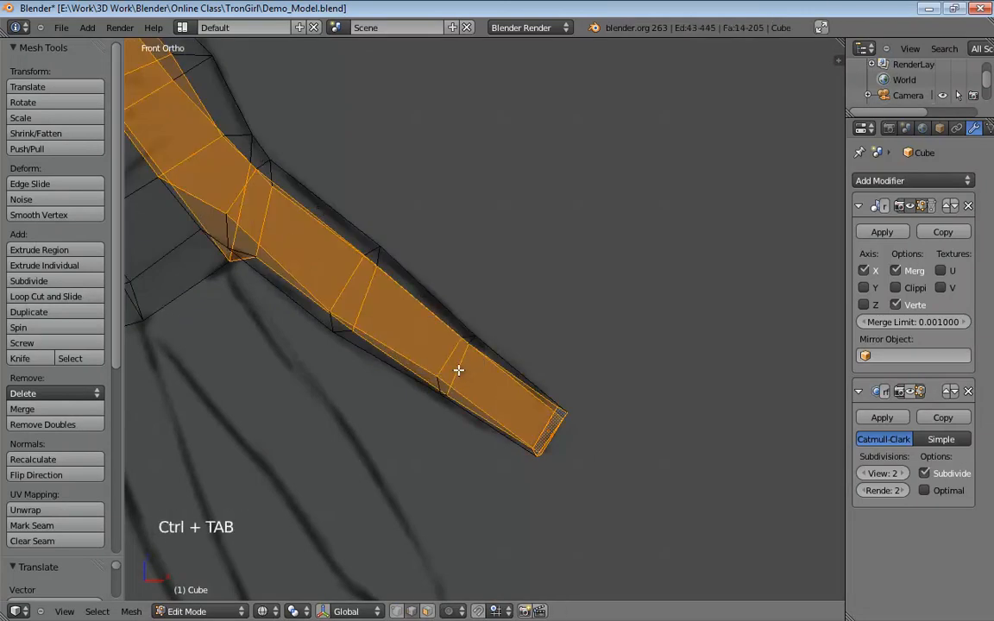
left_click(477, 374, "alt")
key("g")
left_click(487, 378)
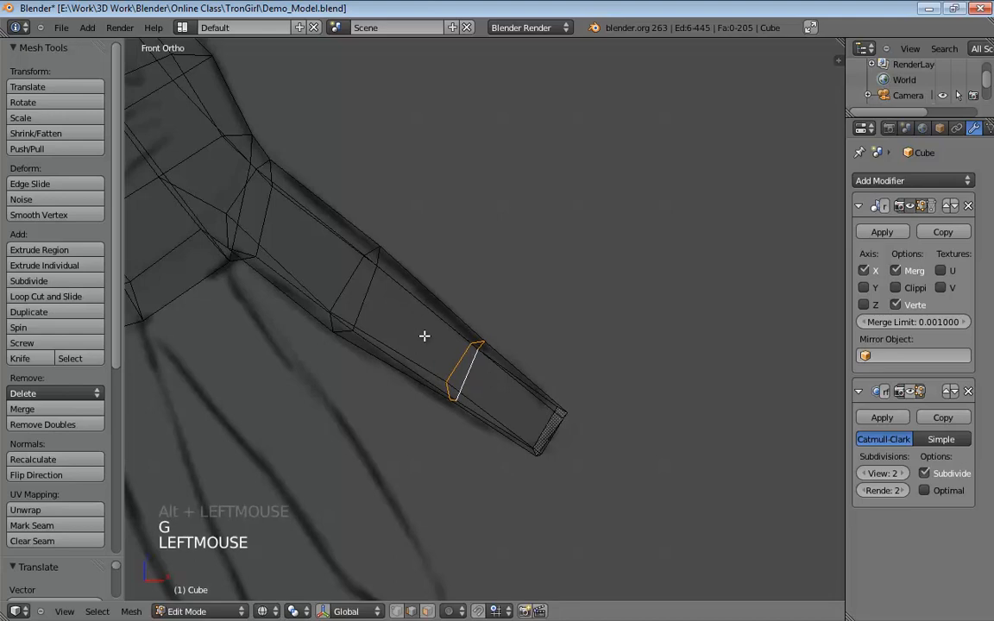
Move the index finger's middle edge loop slightly toward the tip, following the drawn outline.
left_click(345, 285, "alt")
key("g")
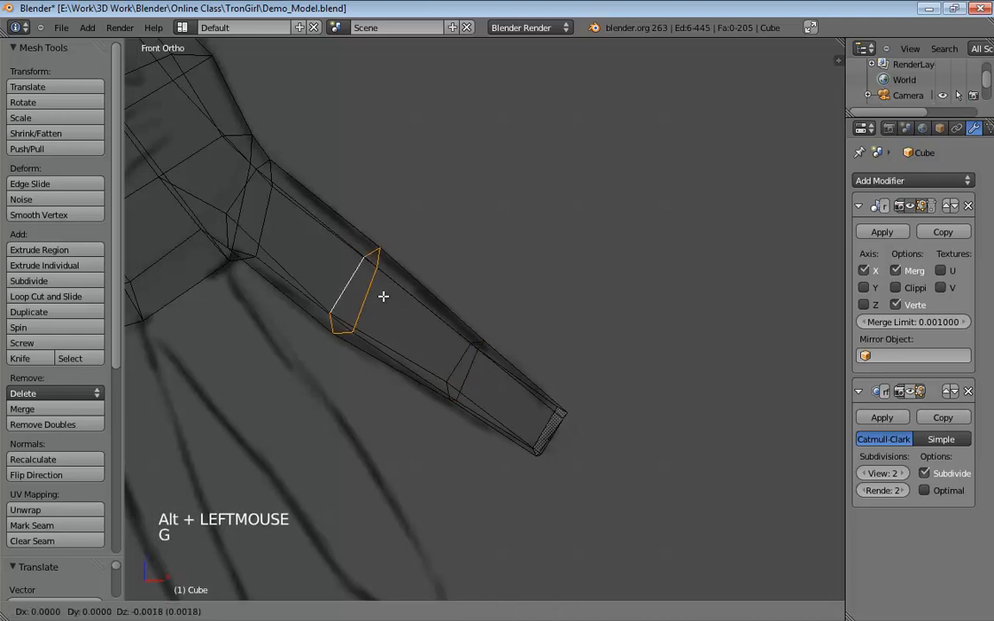
left_click(583, 343)
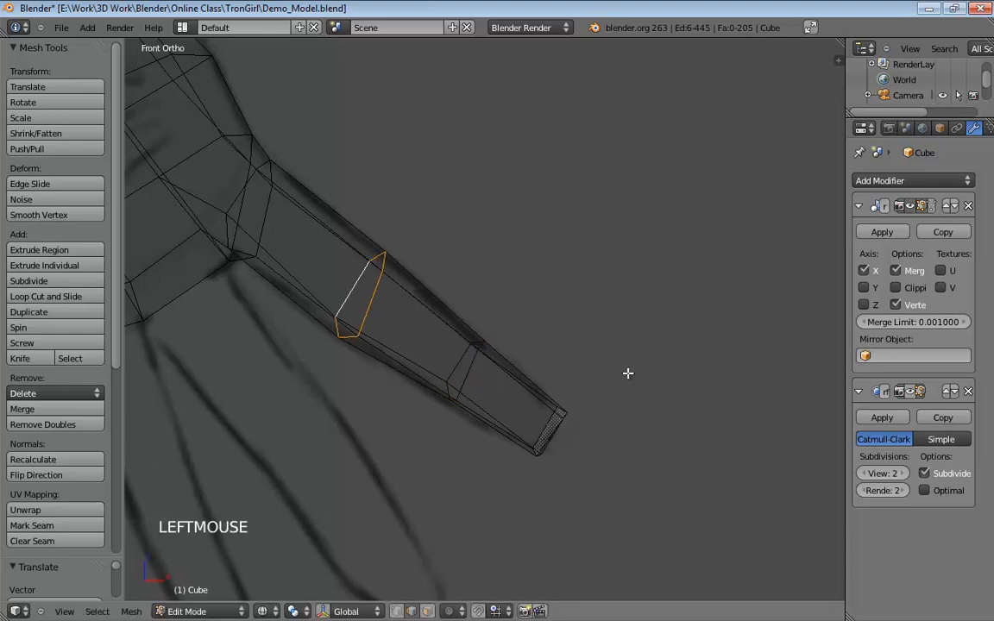
middle_click_drag(628, 373, 419, 291, "shift")
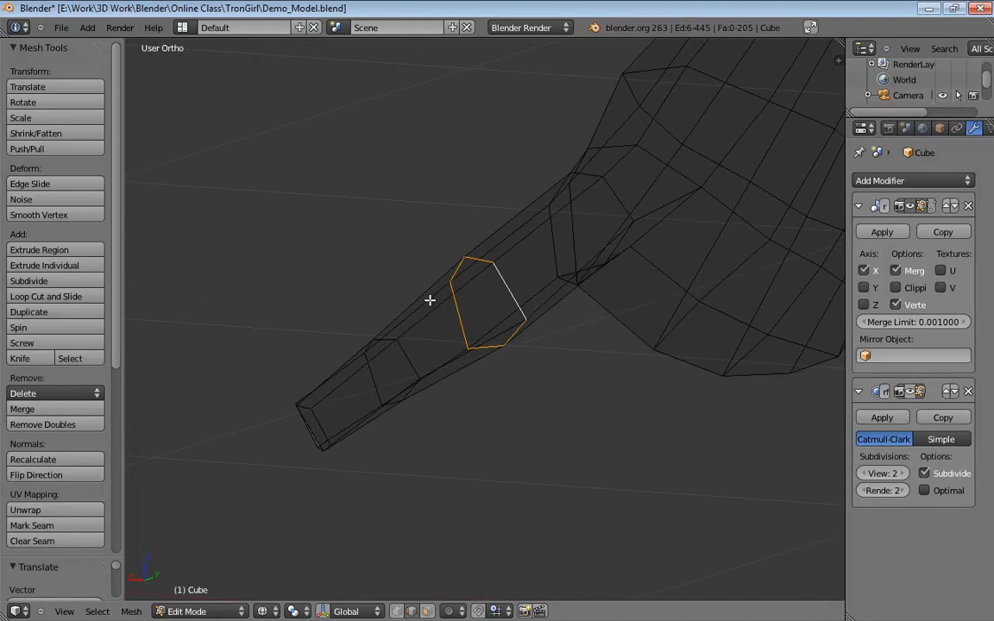
Make another attendee the webinar's presenter to bring up their screen in GoToWebinar.
middle_click_drag(501, 364, 547, 370)
key("KP_5")
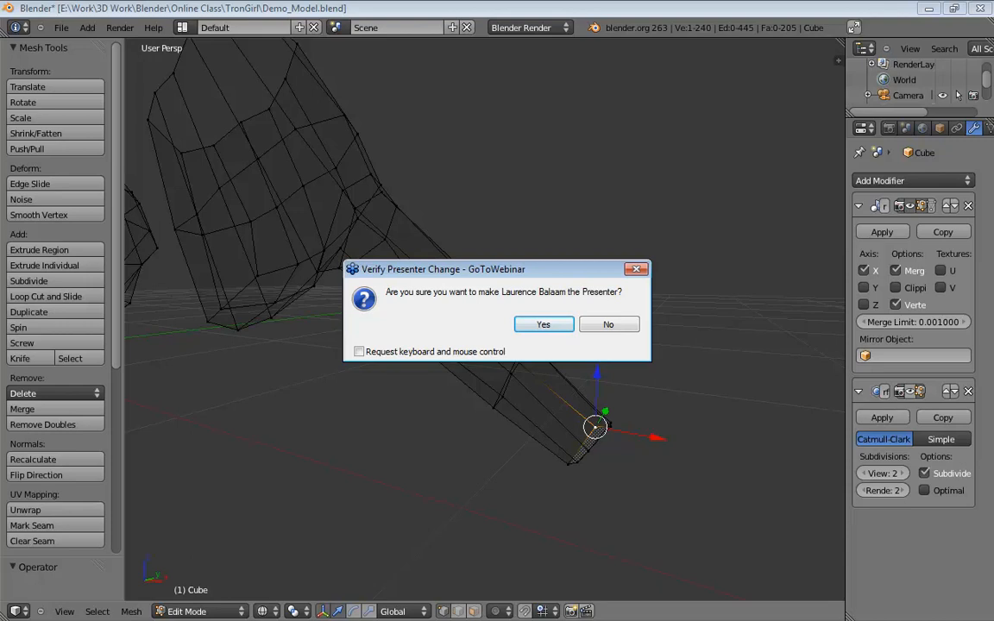
left_click(543, 325)
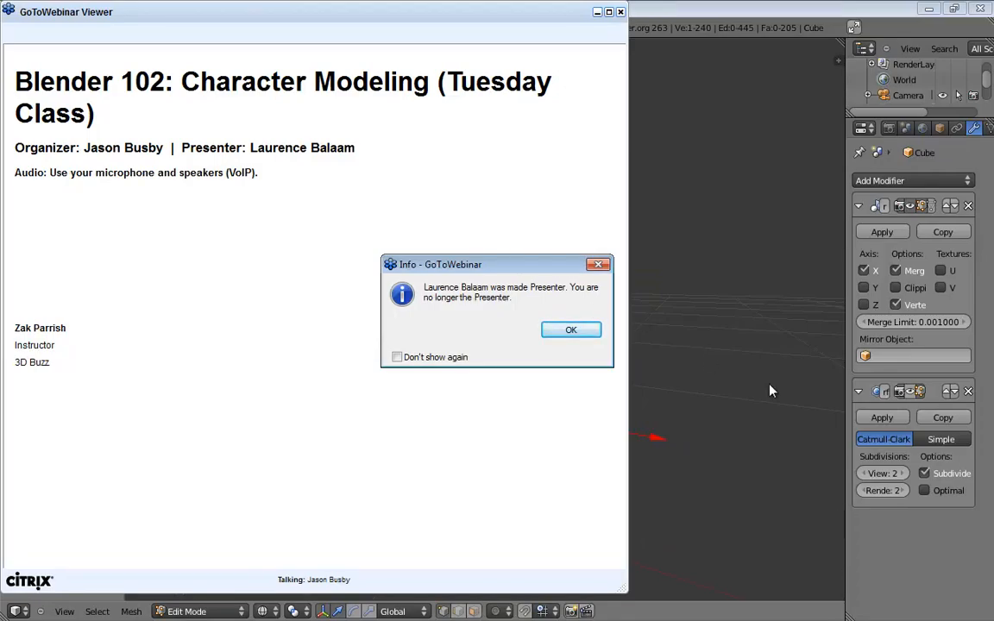
Dismiss the presenter-change notice, show the 3D view's properties with the background images, and return to the webinar viewer.
left_click(573, 331)
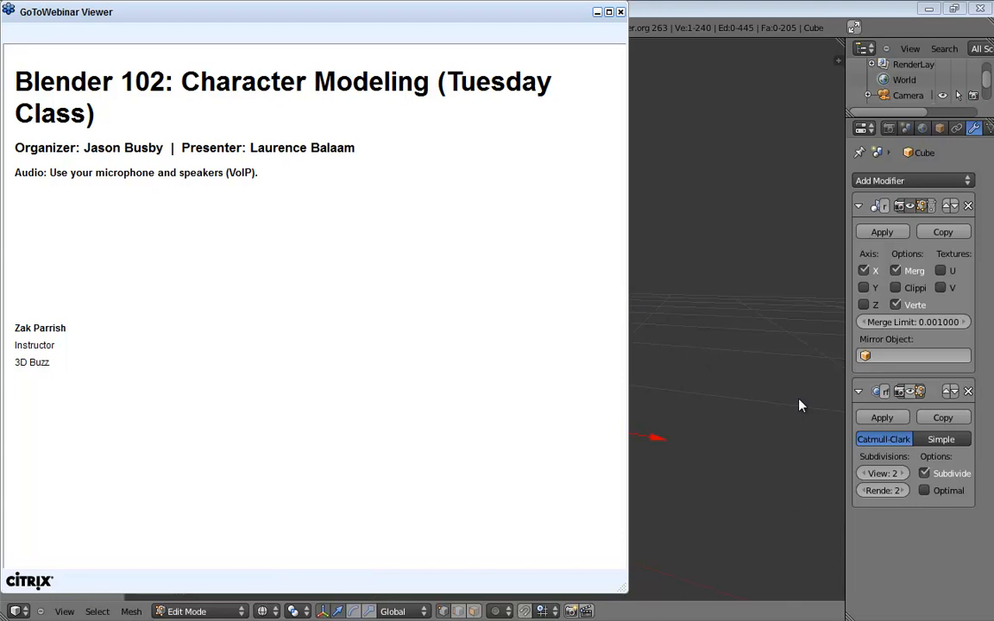
left_click(799, 405)
key("n")
left_click_drag(836, 432, 835, 396)
key("alt+Tab")
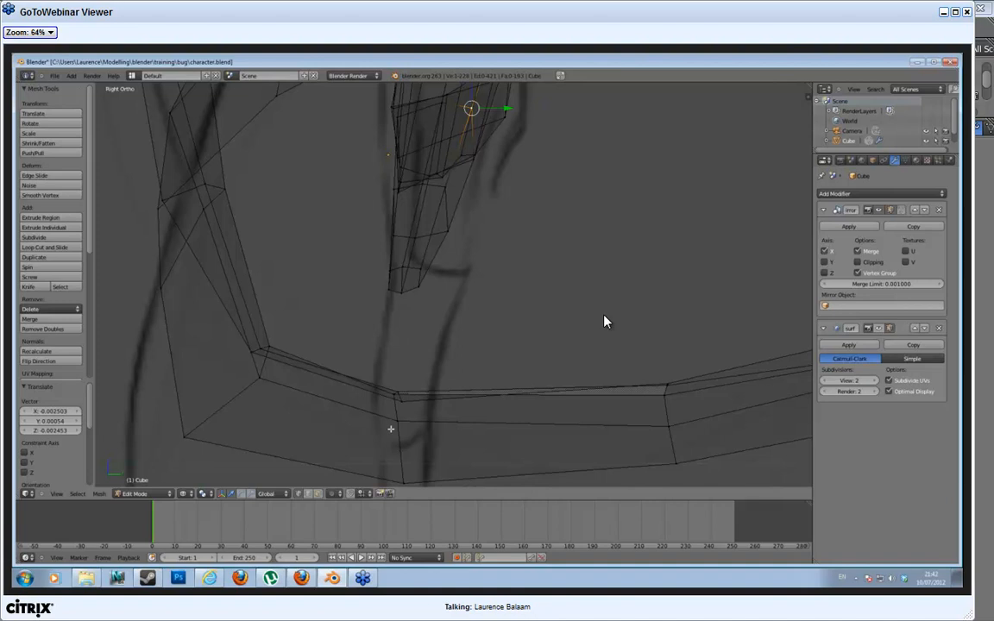
View the shared hand model from the front, framing the palm and finger mesh over the reference sketch.
key("KP_1")
middle_click_drag(390, 429, 429, 364, "shift")
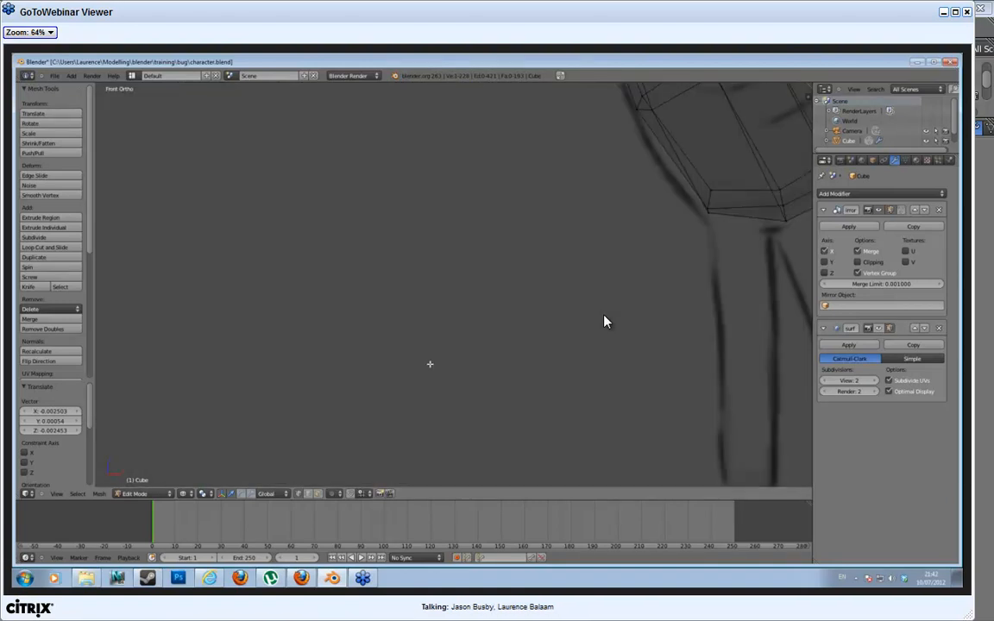
scroll(478, 311, "down", 5)
scroll(559, 312, "up", 3)
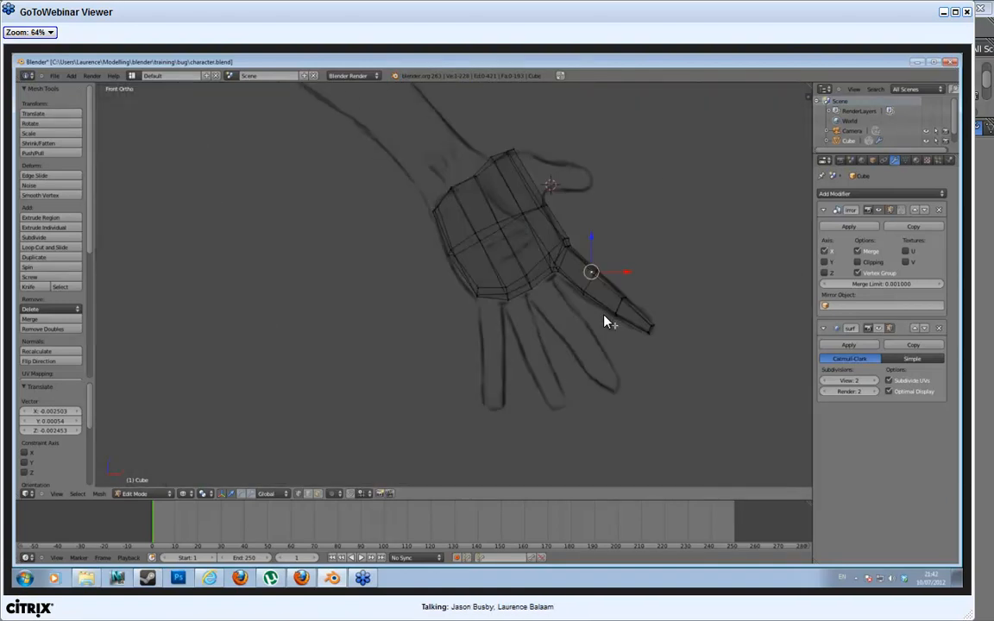
scroll(610, 333, "up", 2)
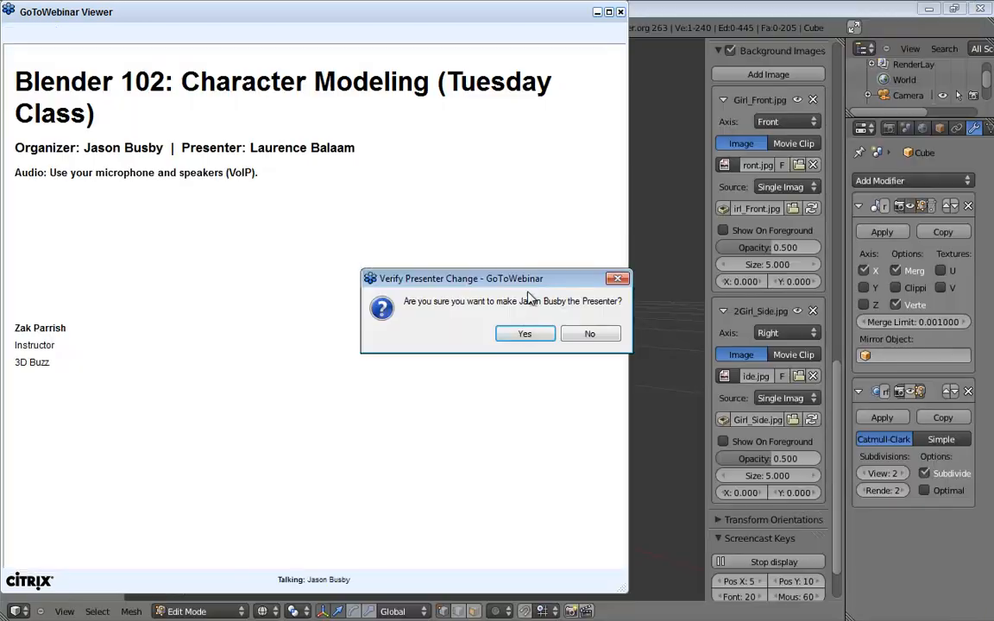
Confirm the webinar presenter change and start sharing the screen with the Blender model.
left_click(521, 334)
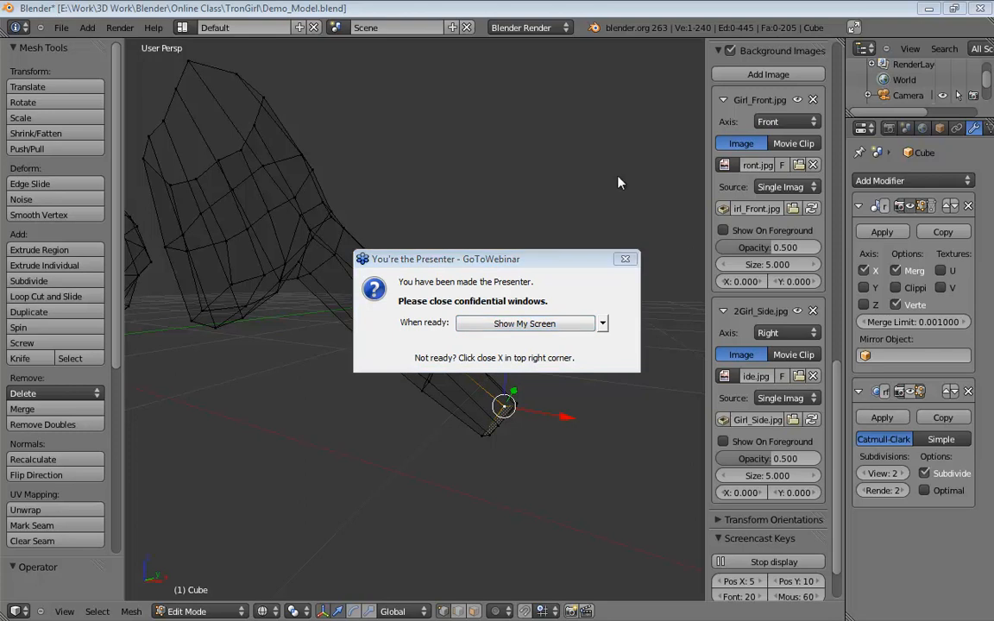
left_click(522, 324)
middle_click_drag(529, 324, 556, 291)
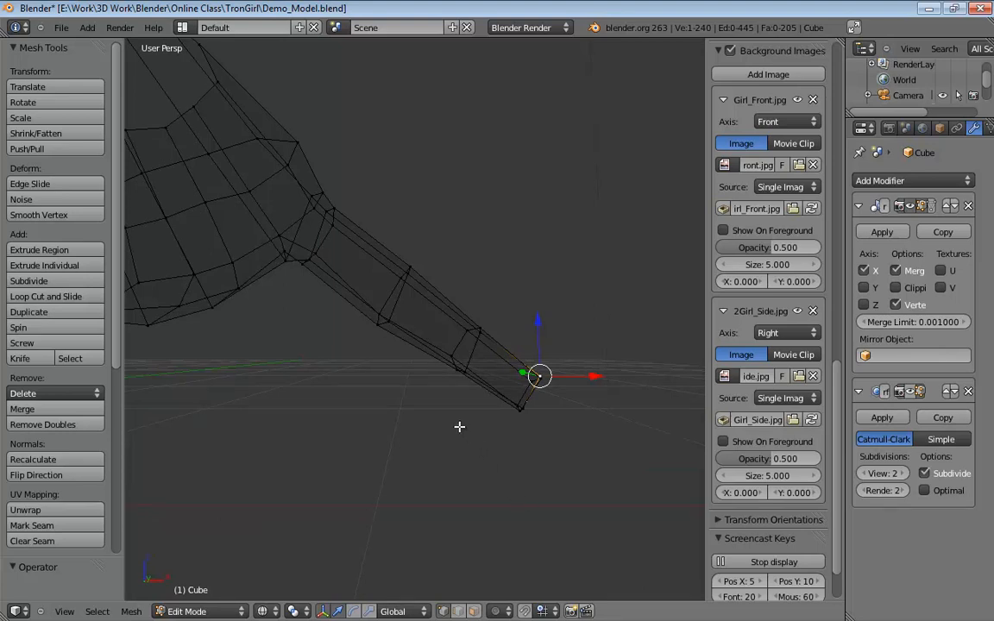
middle_click_drag(459, 426, 478, 403, "shift")
scroll(499, 415, "down", 3)
scroll(444, 427, "down", 2)
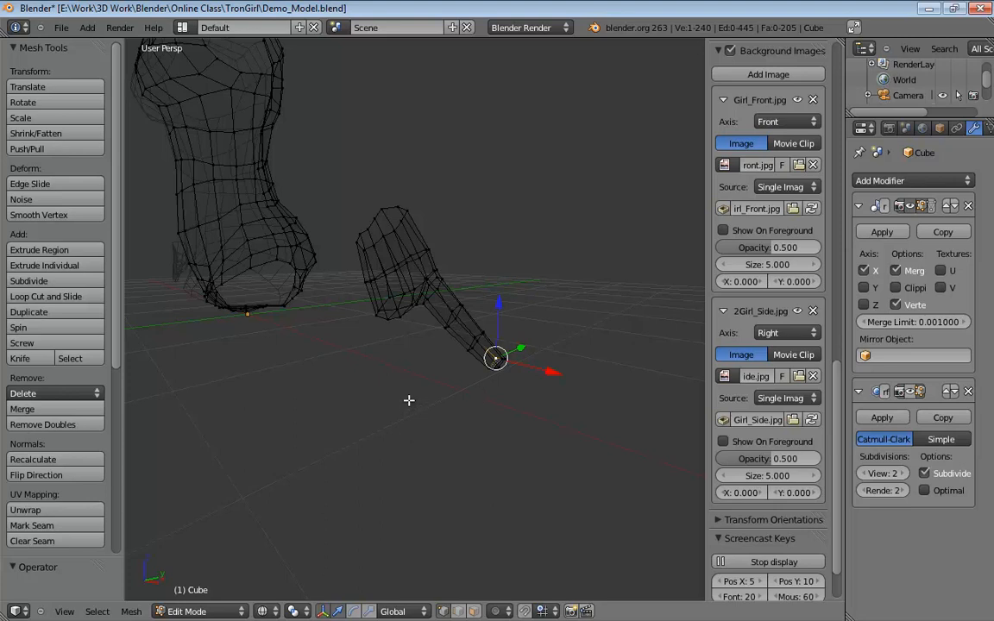
middle_click_drag(409, 401, 510, 473, "shift")
scroll(517, 509, "down", 3)
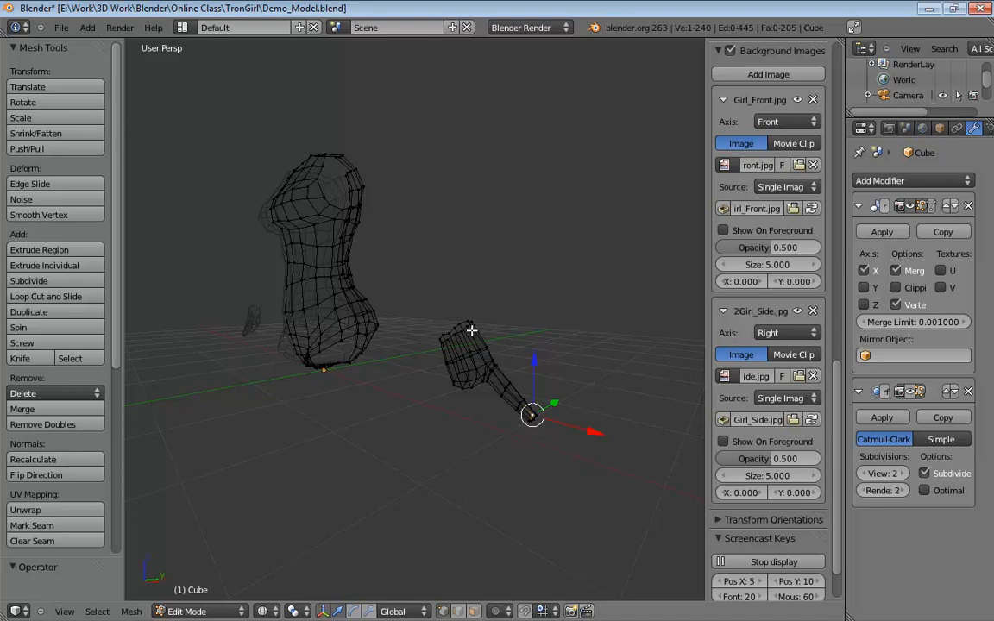
In front orthographic view, add one centred edge loop around the base segment of the index finger.
key("KP_1")
key("KP_5")
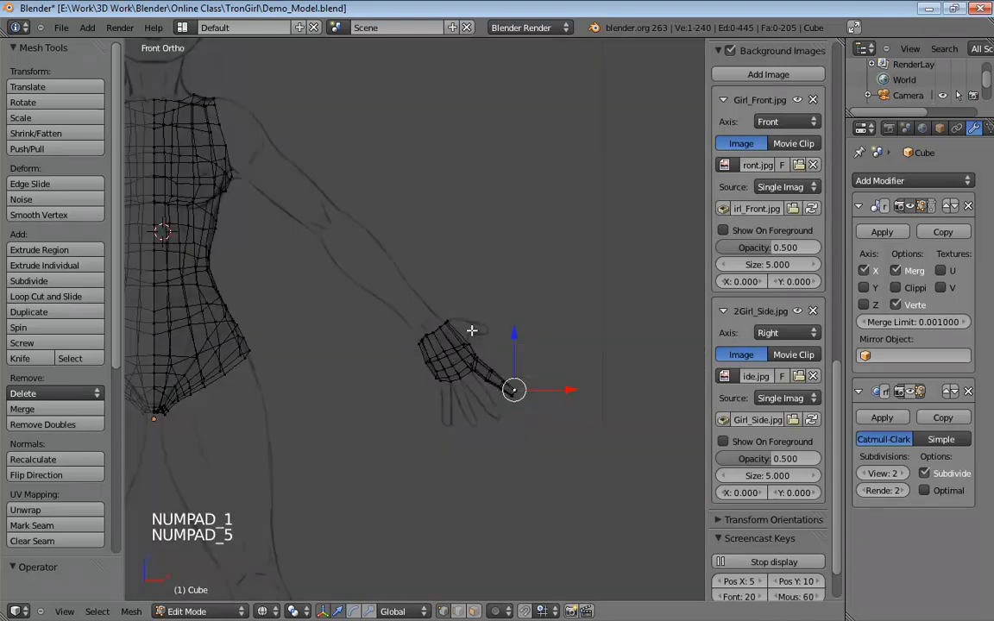
scroll(459, 340, "up", 3)
scroll(559, 381, "up", 2)
middle_click_drag(559, 381, 435, 246, "shift")
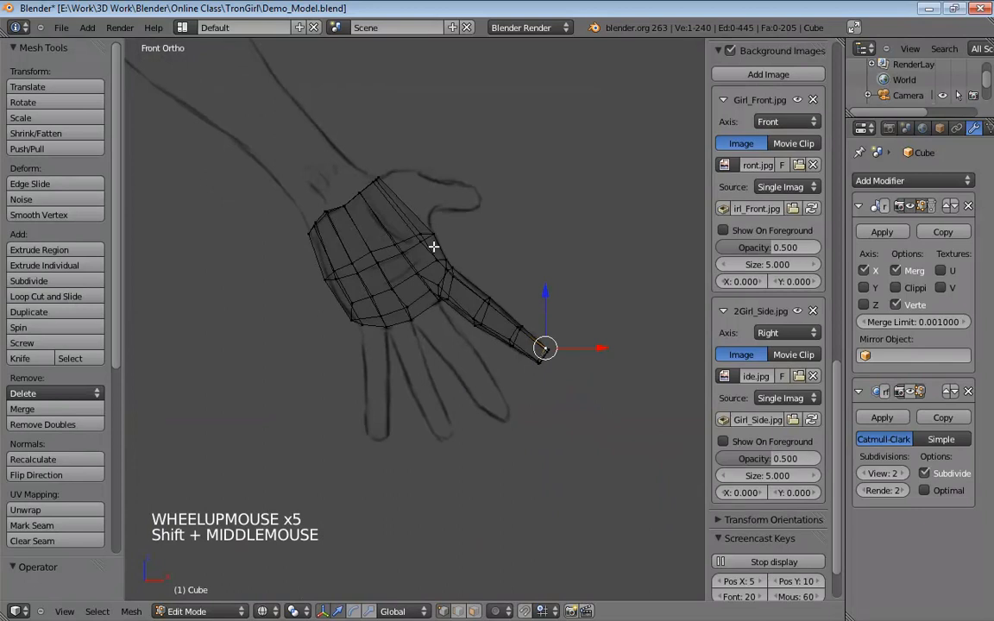
scroll(428, 267, "up", 4)
middle_click_drag(522, 249, 378, 251, "shift")
scroll(429, 246, "up", 3)
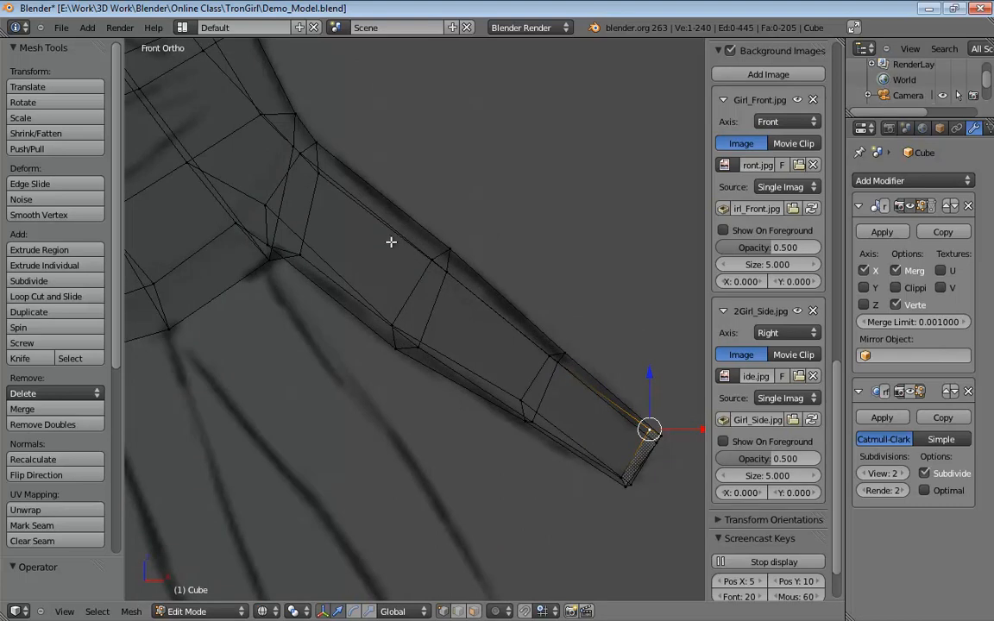
key("ctrl+r")
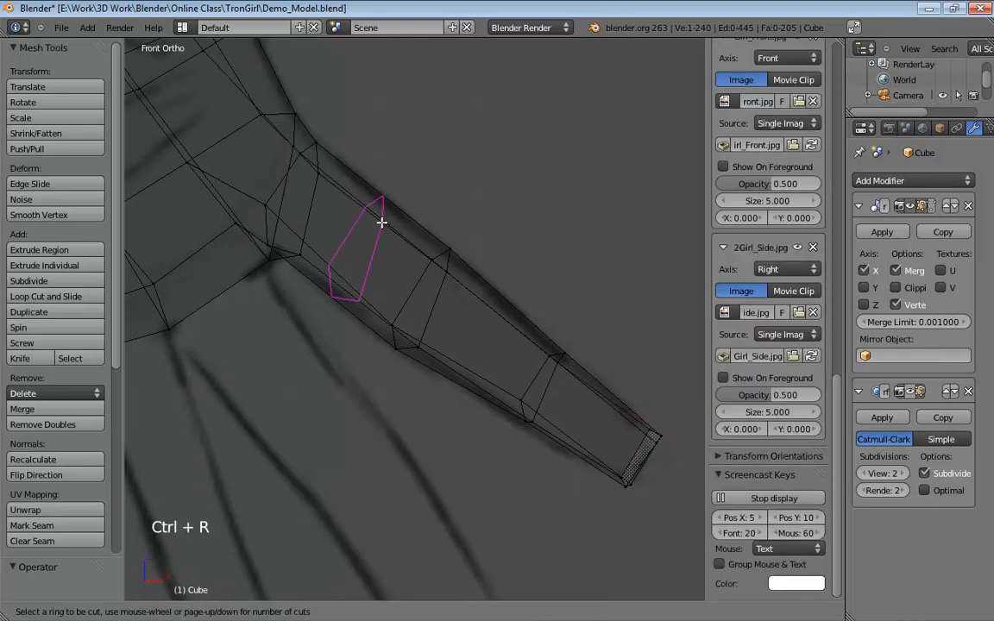
left_click(381, 223)
right_click(381, 223)
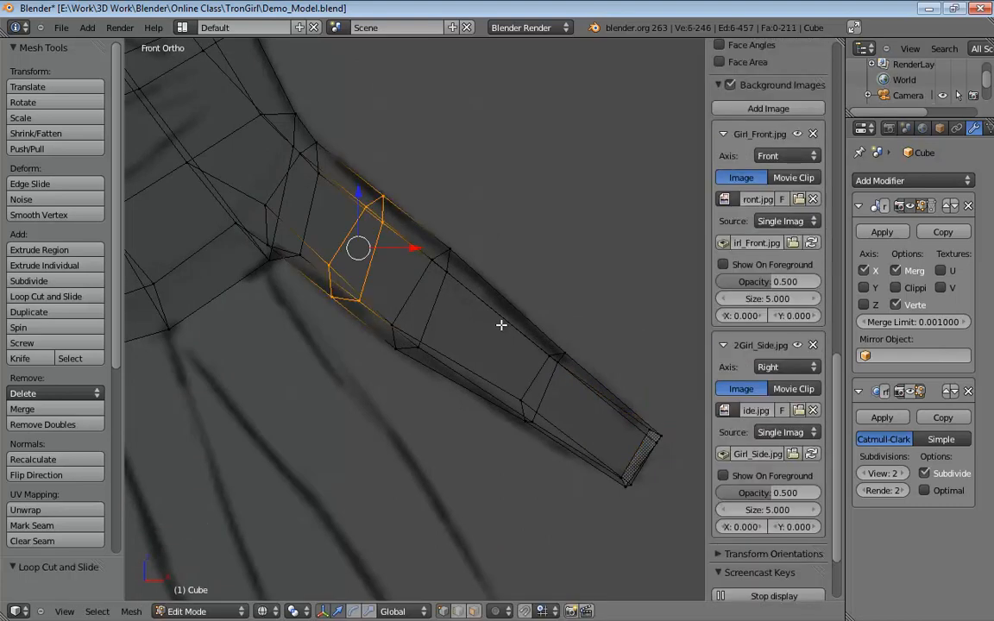
Add one centred edge loop to the finger's middle segment and one to its tip segment.
key("ctrl+r")
left_click(507, 325)
right_click(510, 326)
key("ctrl+r")
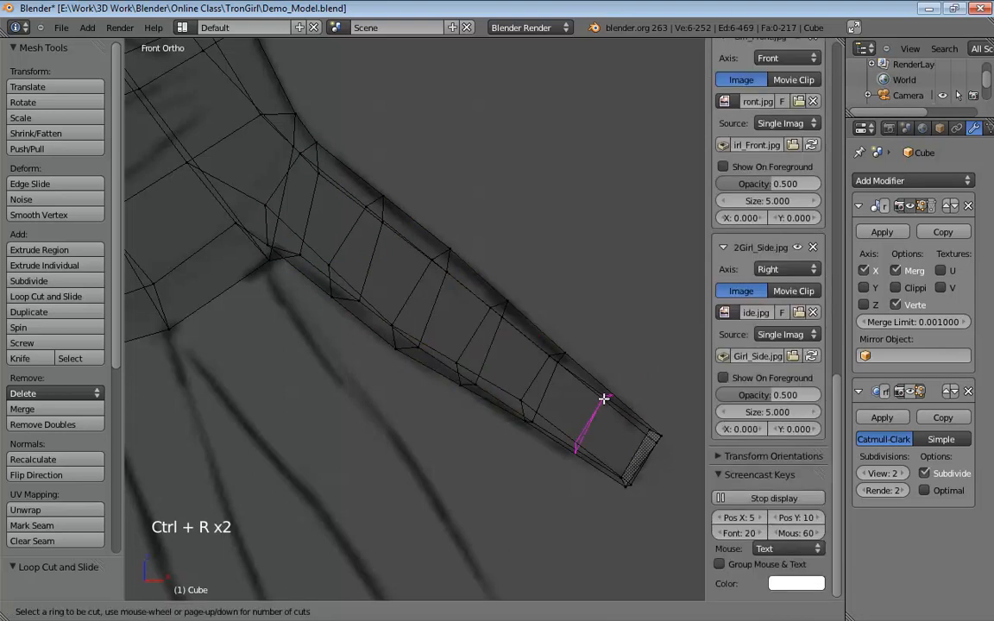
left_click(604, 398)
right_click(604, 399)
Select the whole edge loop around the finger's tip segment and shift it slightly along the Y axis.
middle_click_drag(533, 264, 512, 288)
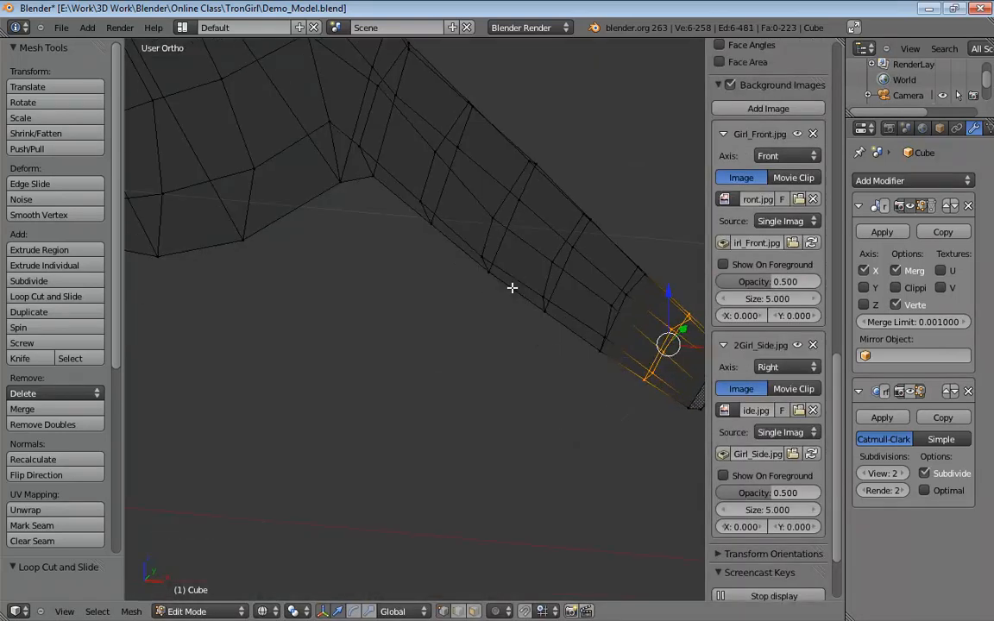
key("KP_Decimal")
scroll(512, 288, "down", 1)
scroll(477, 207, "down", 10)
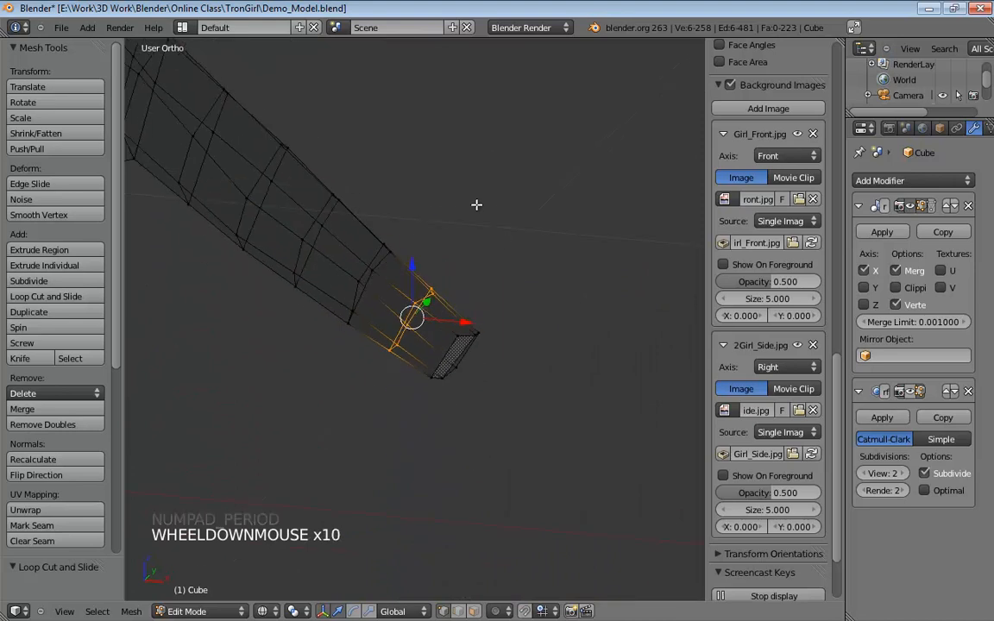
middle_click_drag(478, 207, 424, 300)
key("KP_5")
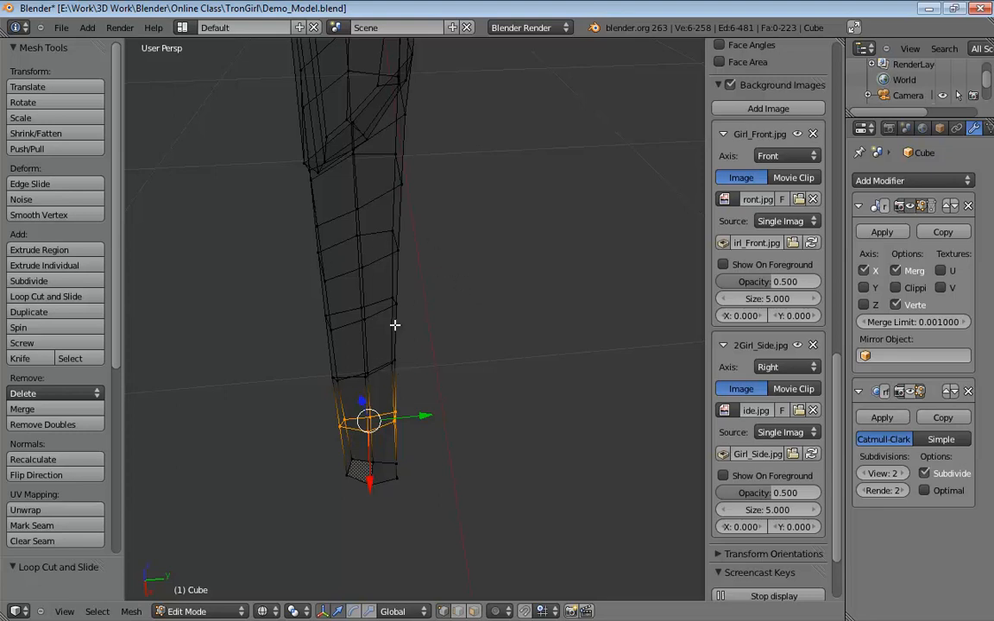
left_click(415, 405)
left_click(394, 411)
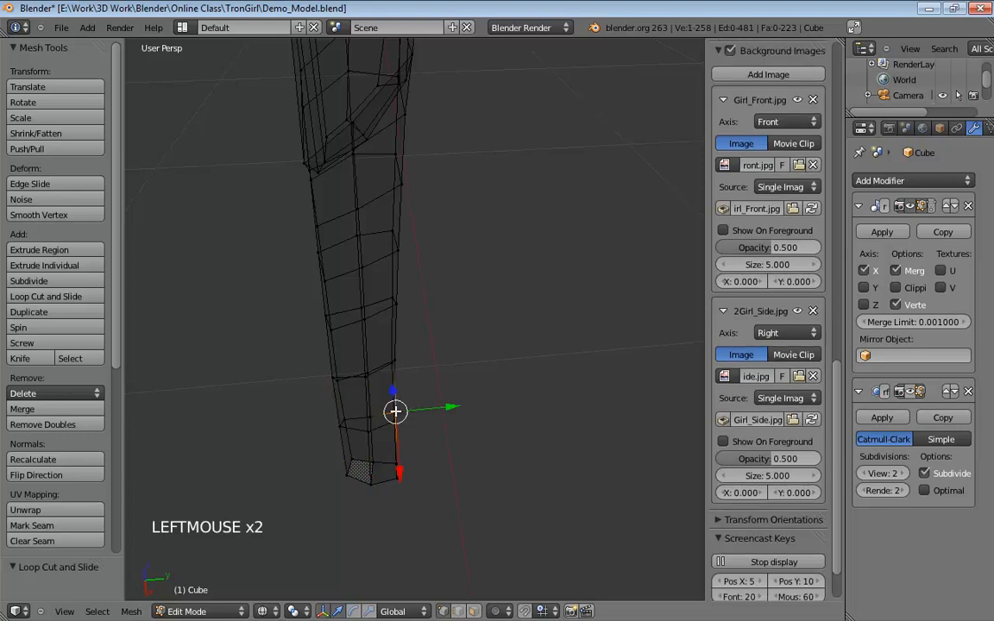
left_click(366, 429, "alt")
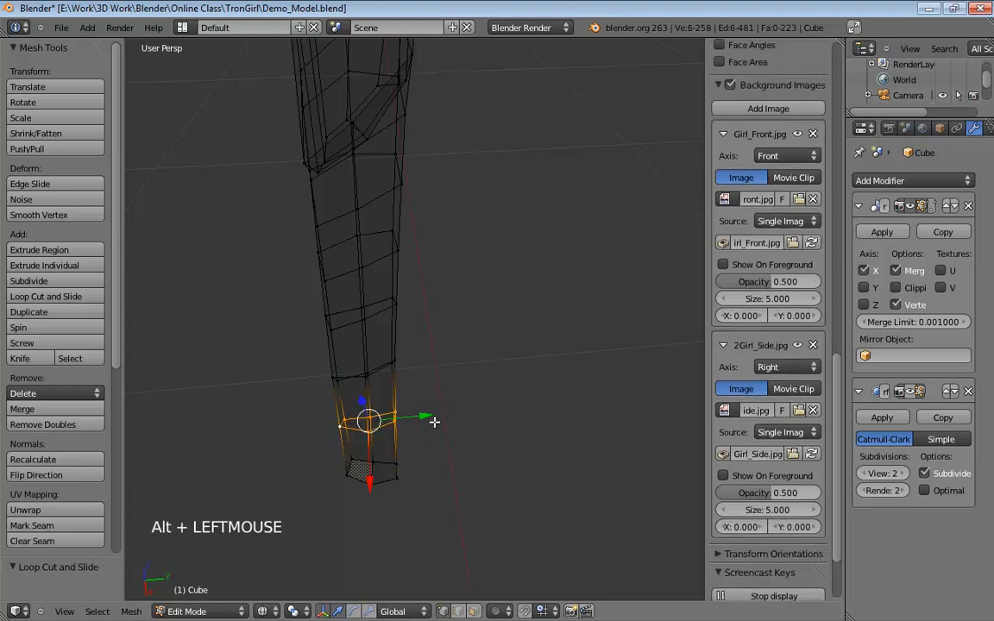
left_click_drag(425, 416, 420, 416)
Select the two side vertices of the tip segment's edge loop and move them slightly inward along Y.
left_click(393, 410)
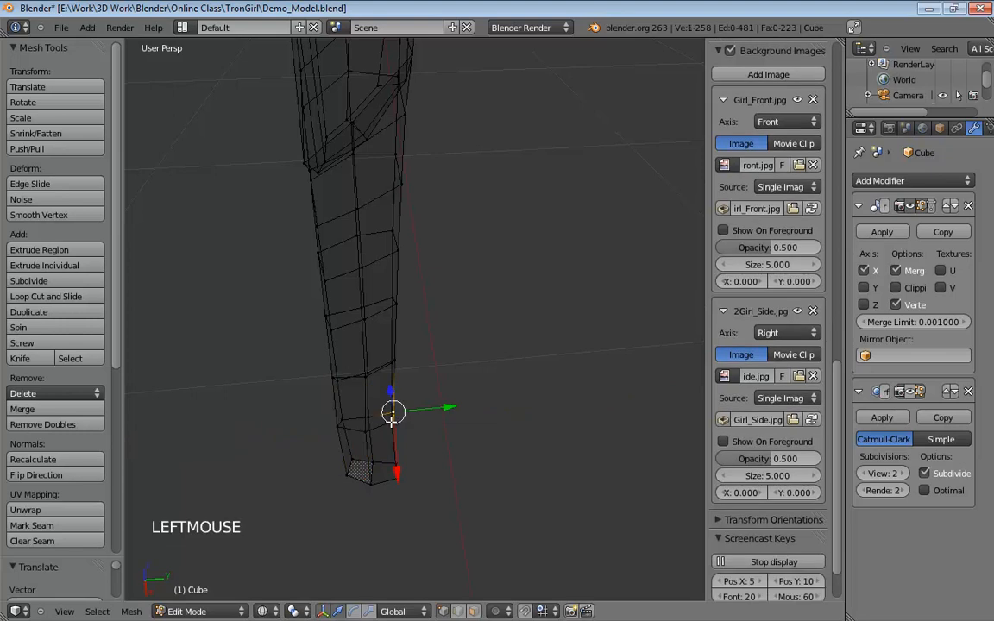
left_click(422, 428)
middle_click_drag(435, 407, 466, 417)
key("ctrl+space")
left_click(381, 416, "shift")
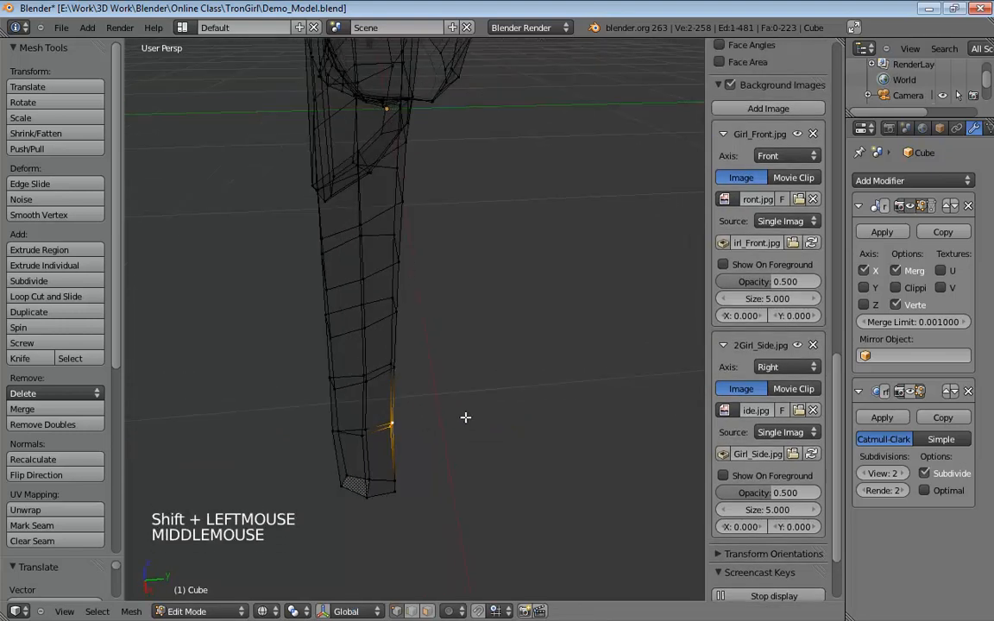
key("ctrl+space")
left_click_drag(446, 422, 444, 421)
Select the two side vertices of the middle segment's edge loop and pull them inward along Y.
left_click(391, 296)
mouse_move(455, 321)
middle_mouse_down()
mouse_move(427, 322)
mouse_move(475, 338)
mouse_move(466, 318)
middle_mouse_up()
left_click(394, 314, "shift")
left_click_drag(449, 301, 439, 299)
mouse_move(439, 300)
middle_mouse_down("shift")
mouse_move(450, 362)
mouse_move(468, 299)
mouse_move(456, 299)
middle_mouse_up("shift")
Select the two side vertices of the base segment's edge loop and move them slightly outward along Y.
left_click(405, 236)
left_click(426, 251, "shift")
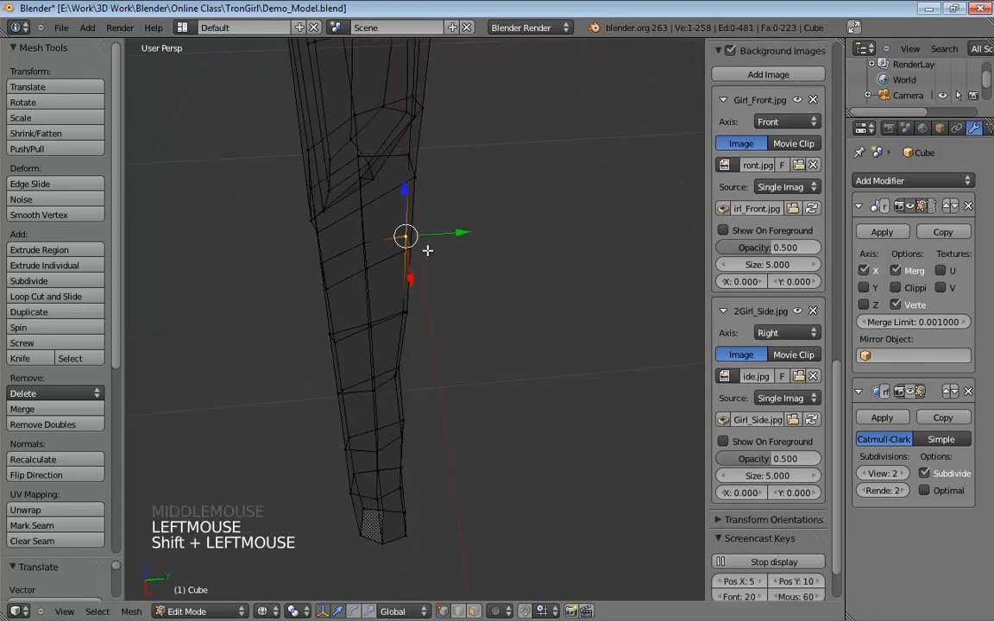
left_click(423, 253)
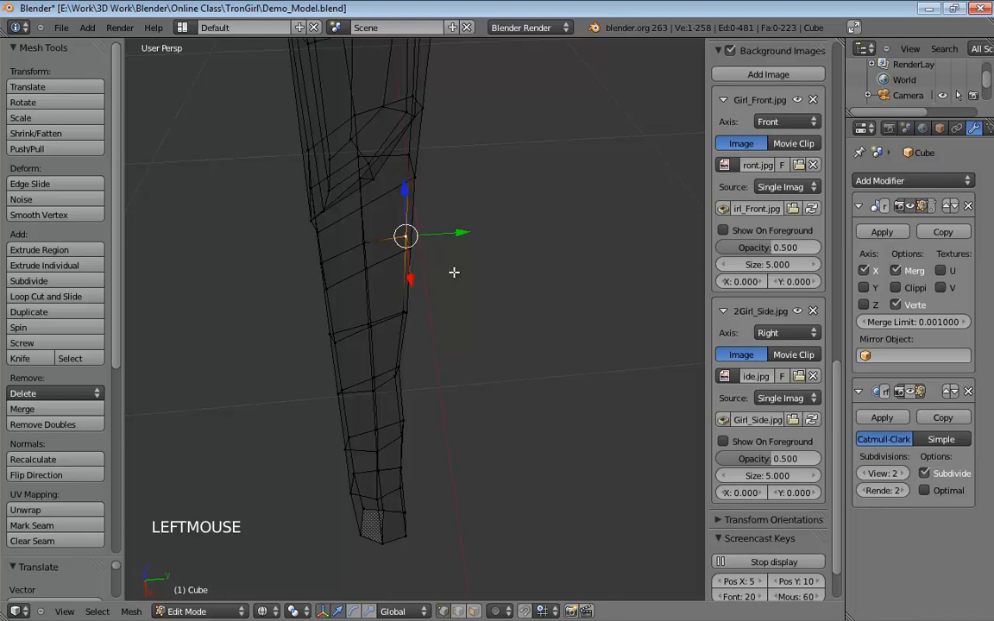
key("ctrl+space")
left_click(418, 242)
left_click(407, 239, "ctrl")
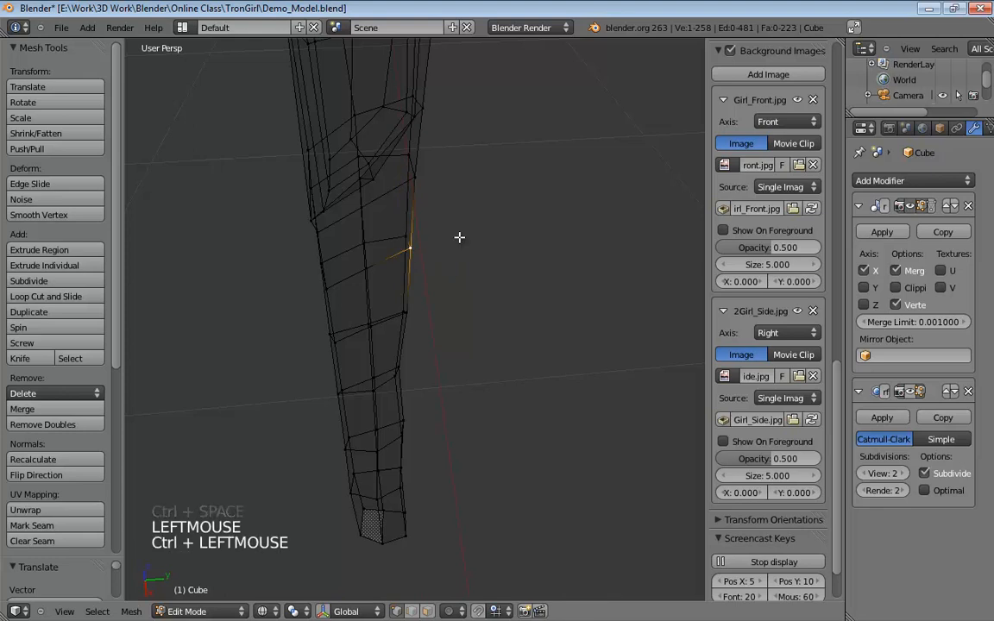
left_click(411, 238, "shift")
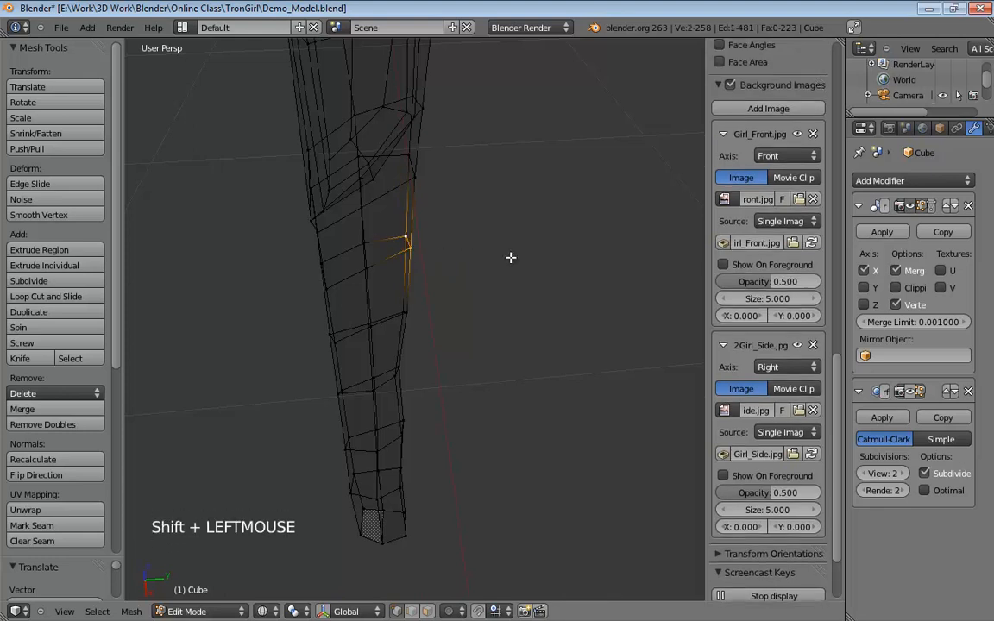
key("ctrl+space")
left_click_drag(446, 241, 448, 240)
Switch to solid shading and nudge individual vertices along the finger's base and middle segments to refine its contour.
mouse_move(449, 240)
middle_mouse_down()
mouse_move(440, 284)
mouse_move(335, 260)
mouse_move(303, 230)
mouse_move(326, 214)
mouse_move(497, 220)
mouse_move(524, 231)
mouse_move(466, 296)
mouse_move(369, 329)
mouse_move(338, 311)
middle_mouse_up()
key("z")
middle_click_drag(439, 370, 513, 314)
left_click(513, 314)
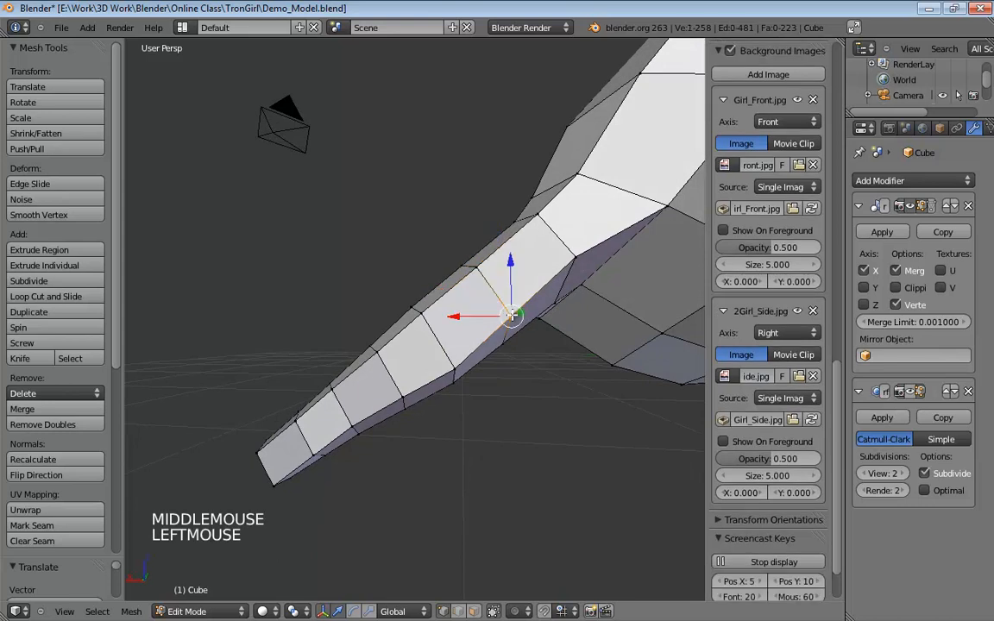
left_click(376, 359)
left_click(402, 395)
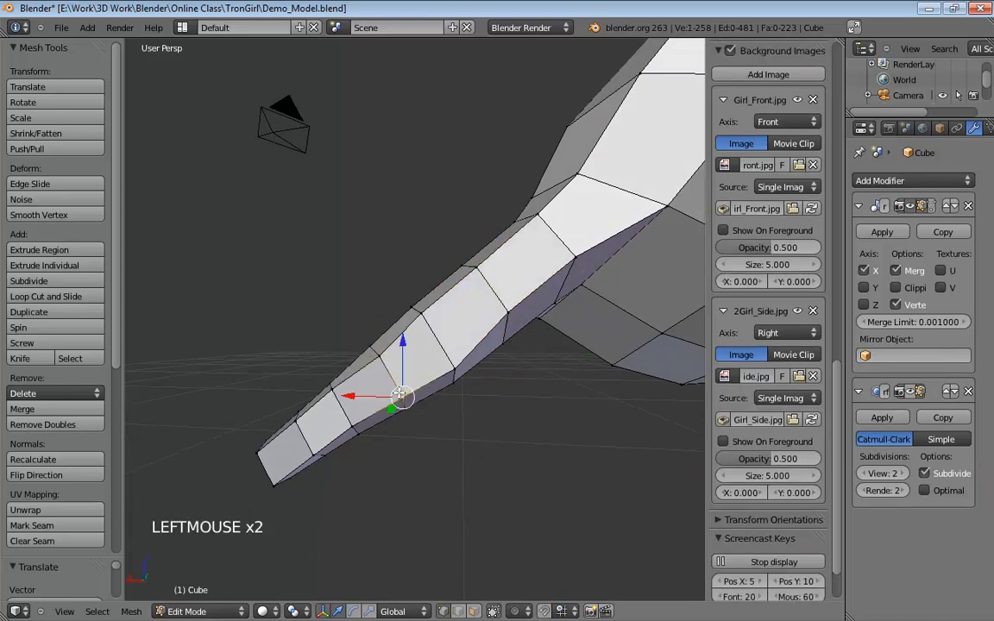
left_click(477, 269)
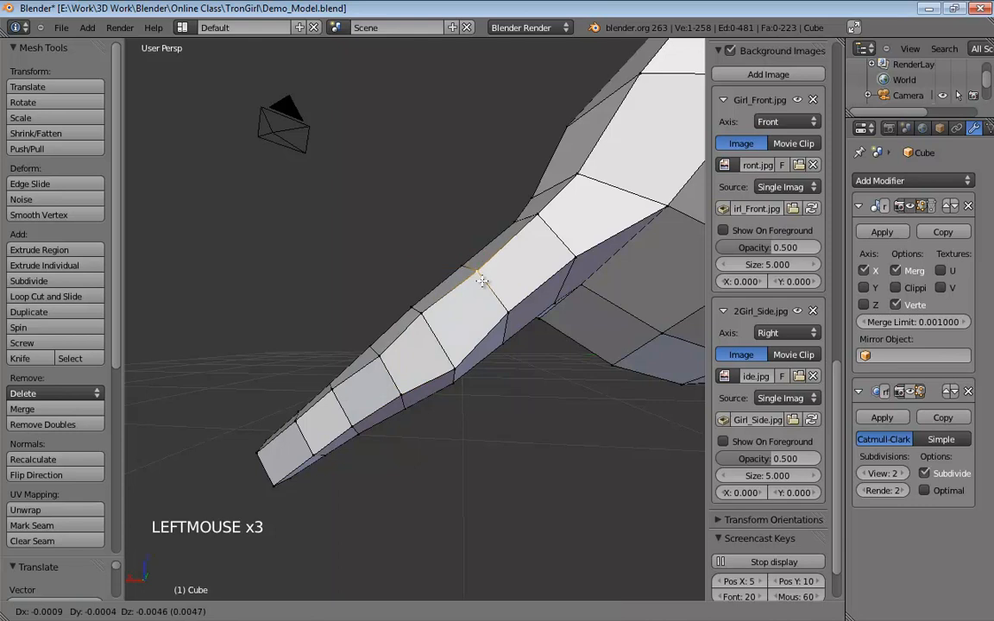
Preview the finger with the Subdivision Surface smoothing displayed, and return to the unsmoothed mesh.
middle_click_drag(423, 263, 557, 274)
left_click(910, 392)
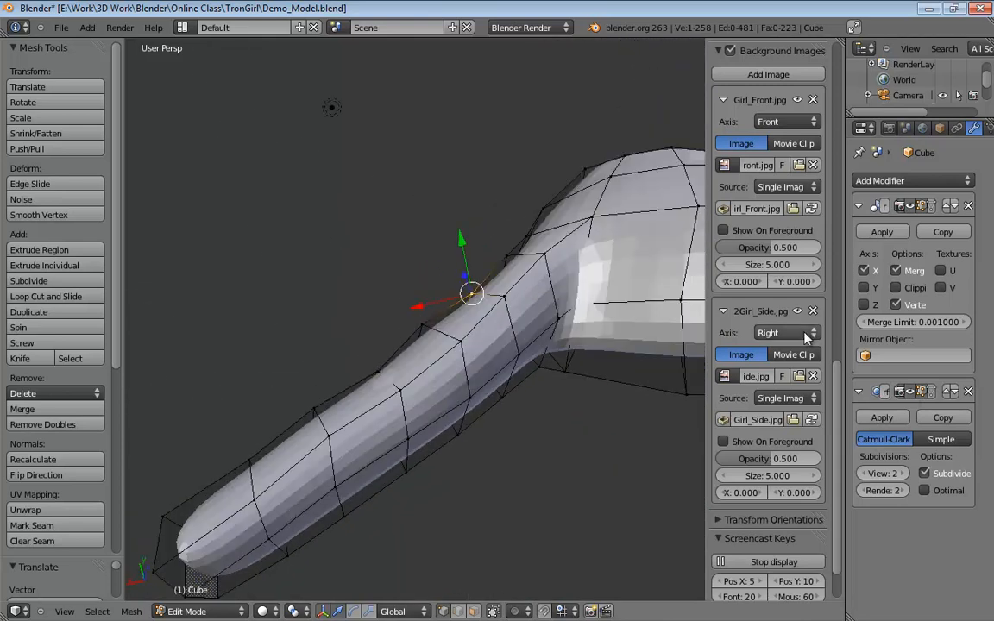
left_click(920, 392)
Nudge the vertices of the edge loop nearest the fingertip to refine the tip's shape.
middle_click_drag(570, 405, 301, 393)
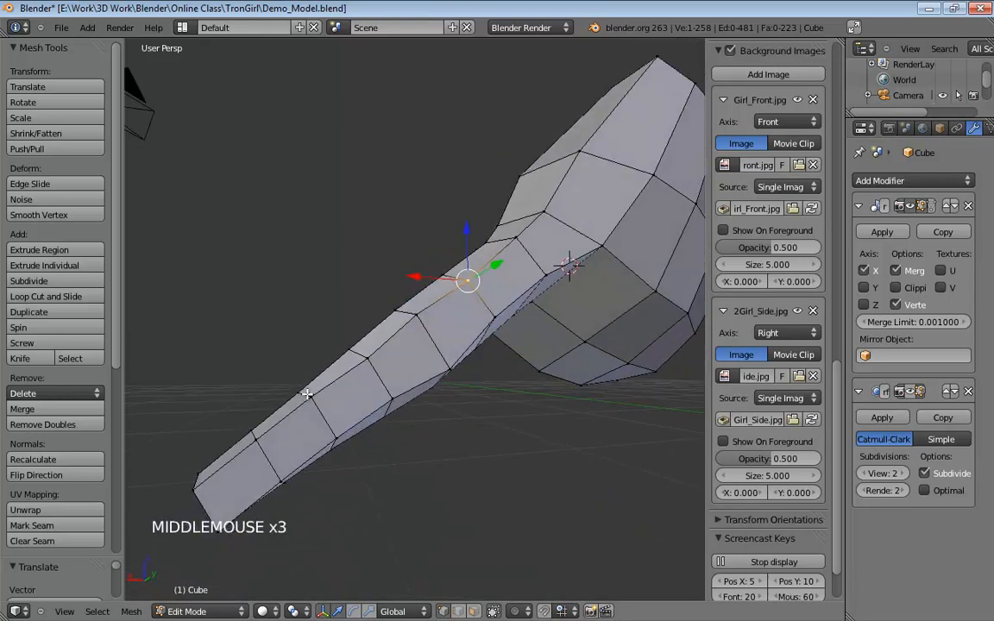
left_click(256, 437)
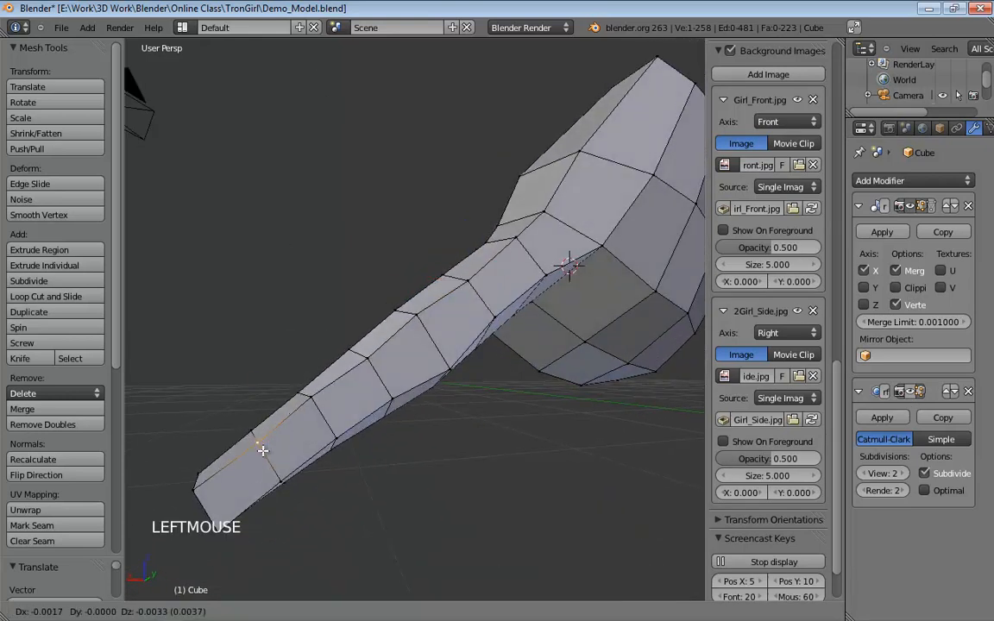
middle_click_drag(261, 451, 275, 488)
left_click_drag(275, 488, 276, 483)
Display the Subdivision Surface smoothing in the viewport and check the finger in front orthographic view.
middle_click_drag(389, 395, 439, 415)
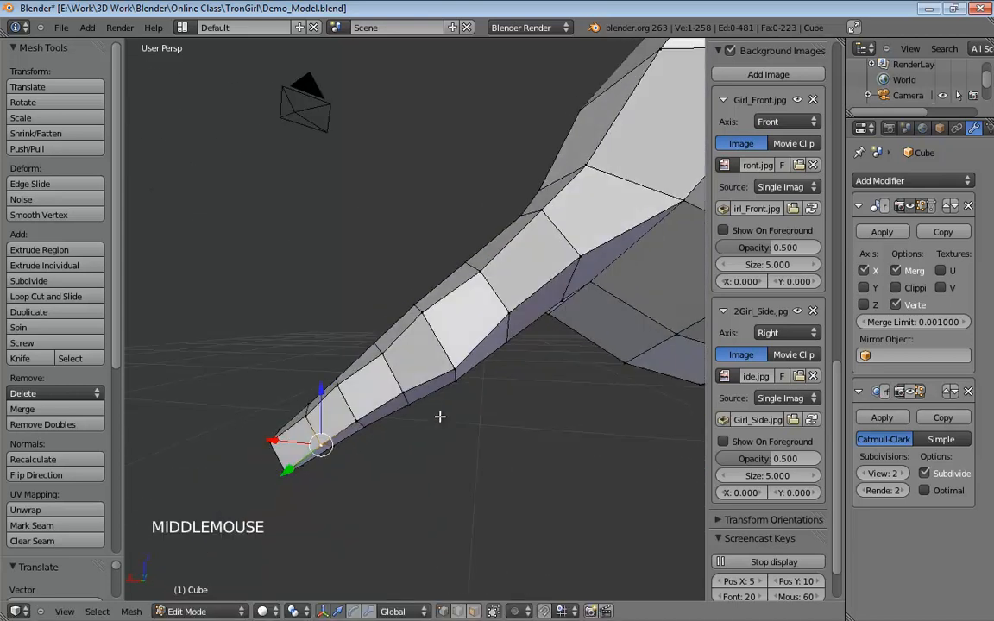
left_click(913, 392)
middle_click_drag(533, 362, 531, 348)
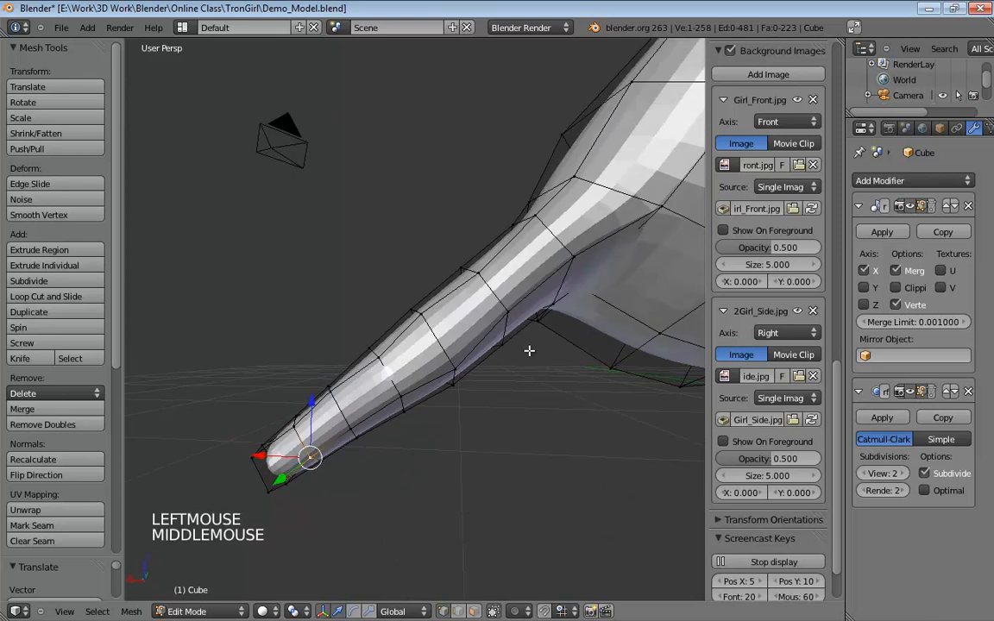
key("KP_1")
key("KP_5")
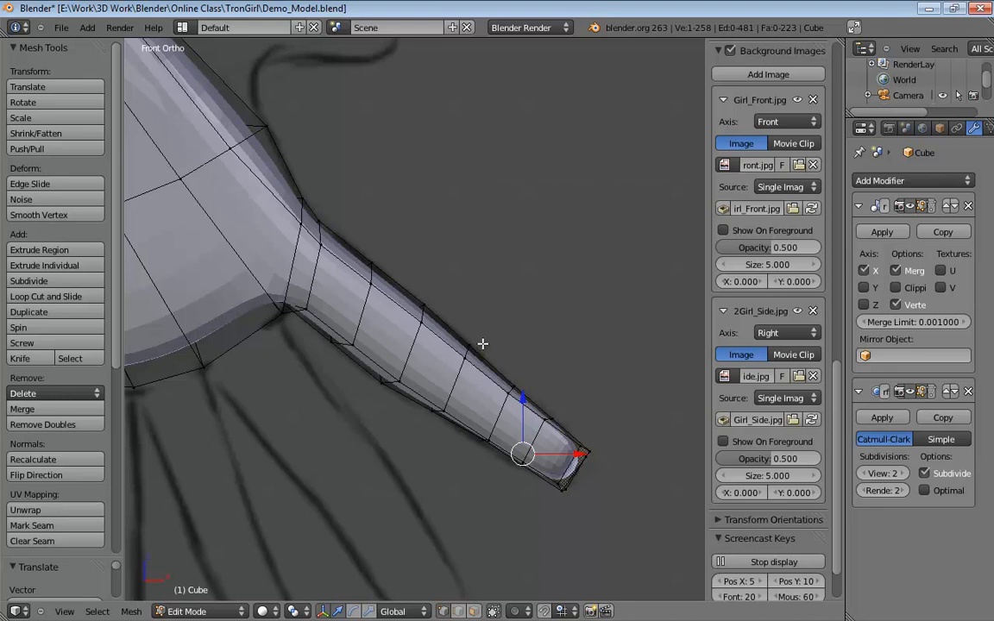
Switch to perspective view and add an edge loop on the hand side of the finger's middle joint, slid close to the joint loop.
middle_click_drag(500, 289, 316, 395)
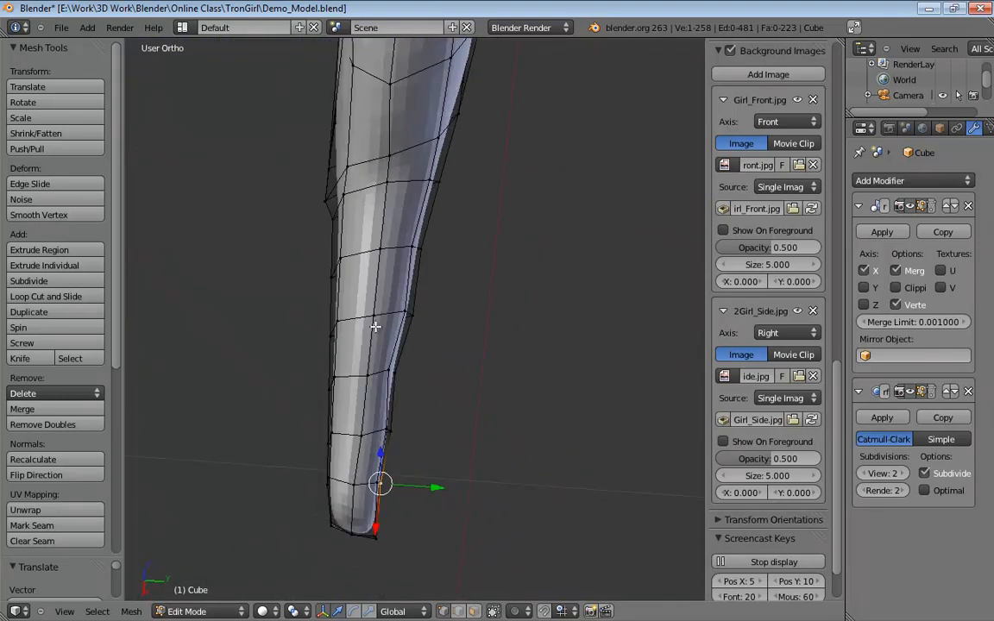
middle_click_drag(368, 308, 499, 253)
scroll(417, 330, "up", 2)
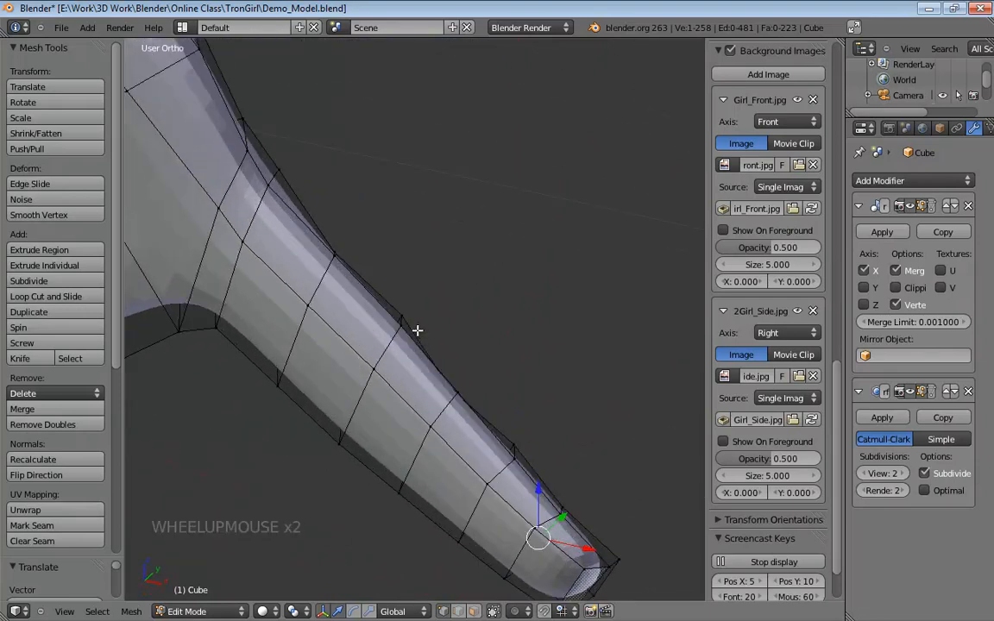
key("KP_5")
scroll(429, 315, "down", 3)
middle_click_drag(429, 313, 532, 332)
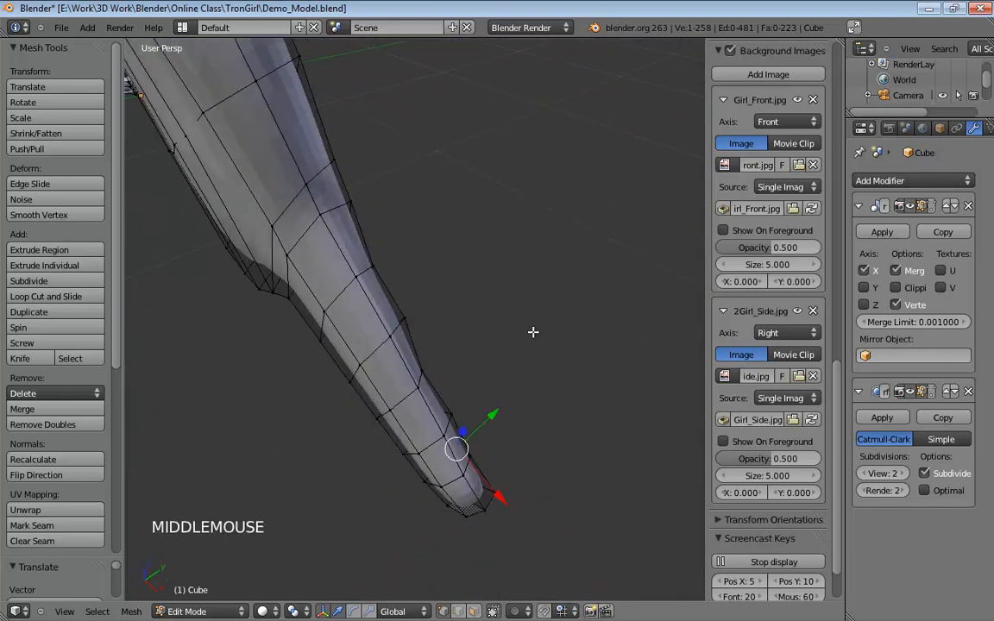
mouse_move(387, 323)
middle_mouse_down()
mouse_move(402, 329)
mouse_move(389, 328)
middle_mouse_up()
key("ctrl+r")
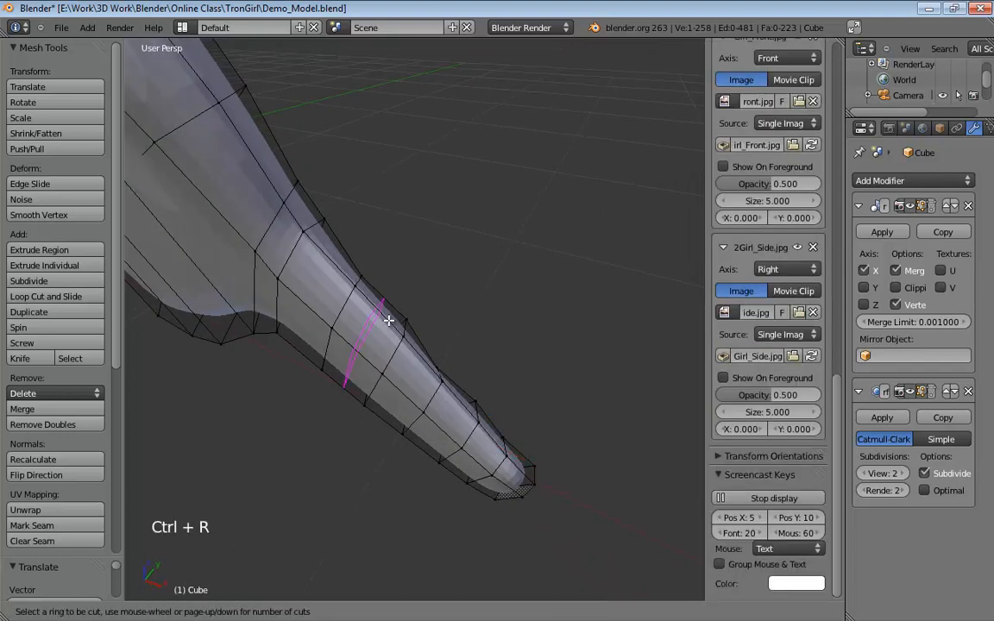
left_click(388, 322)
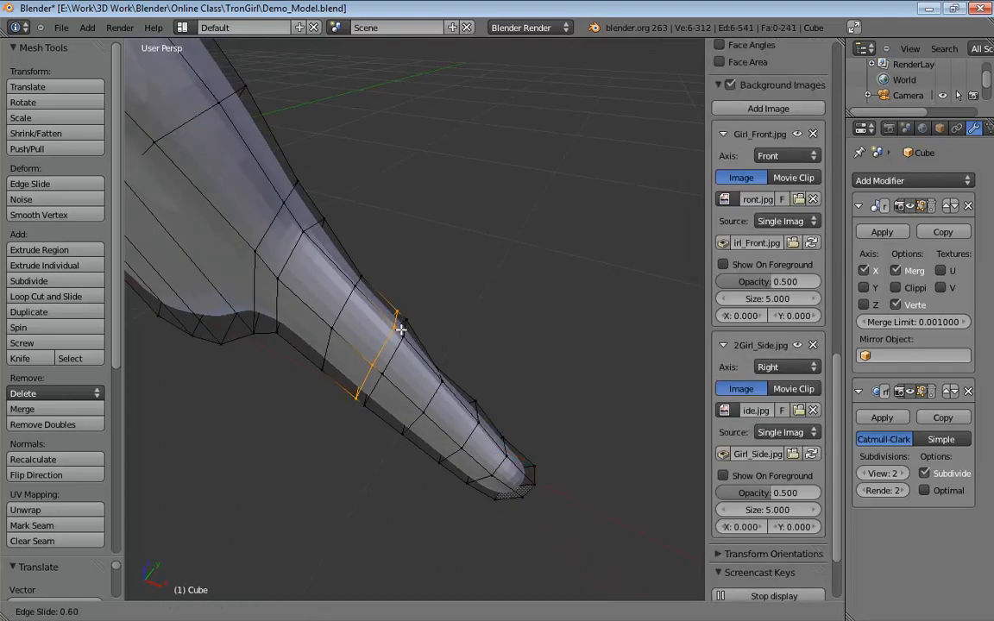
left_click(401, 329)
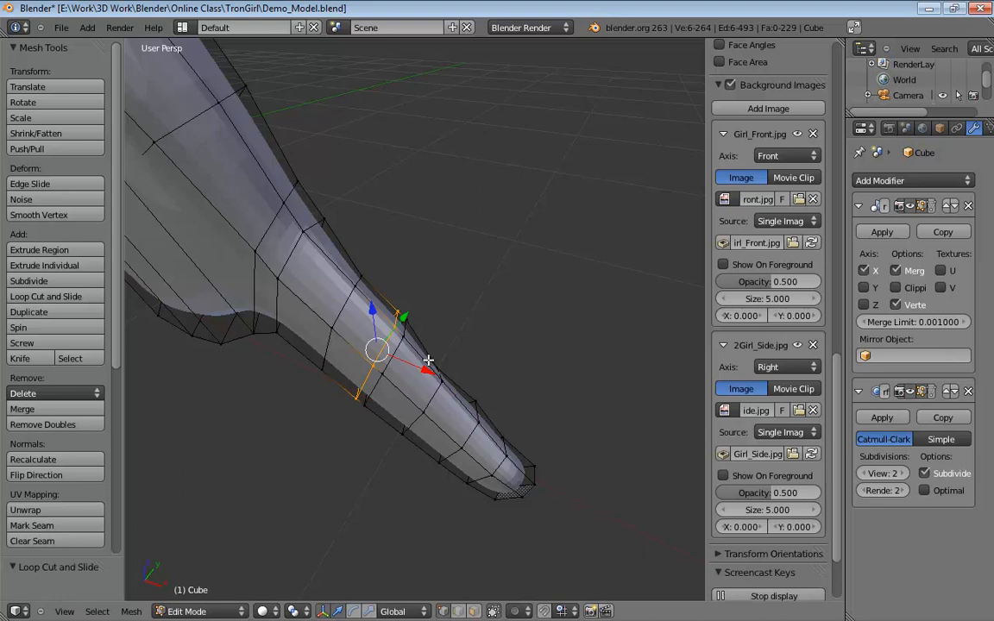
Add a second edge loop just past the middle joint on its fingertip side.
key("ctrl+r")
left_click(426, 360)
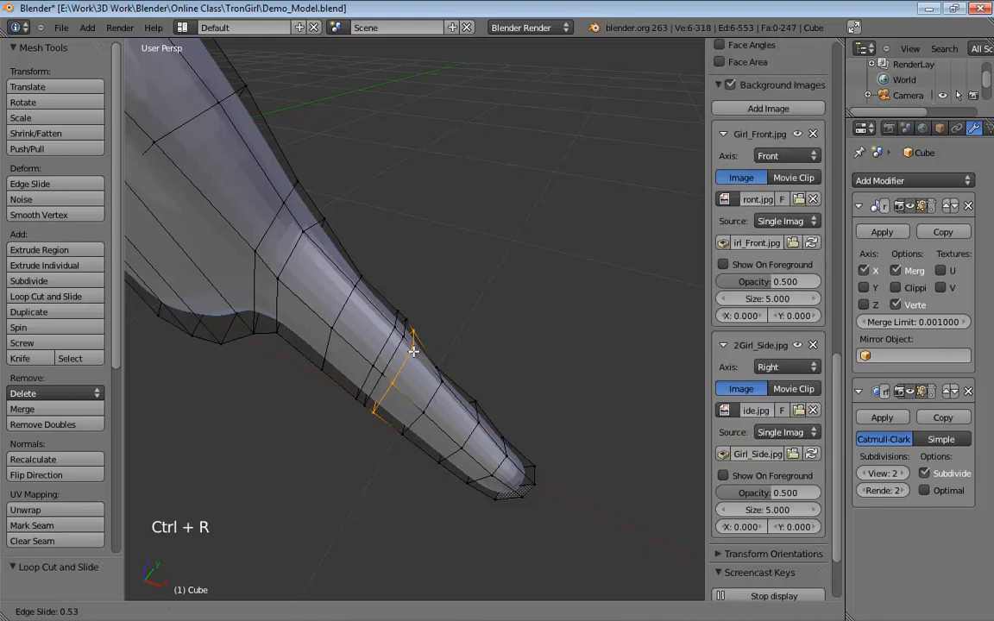
left_click(413, 351)
Select the two back-of-finger vertices on the knuckle's hand-side loop and shift them towards the hand.
middle_click_drag(413, 351, 439, 375)
scroll(310, 314, "up", 3)
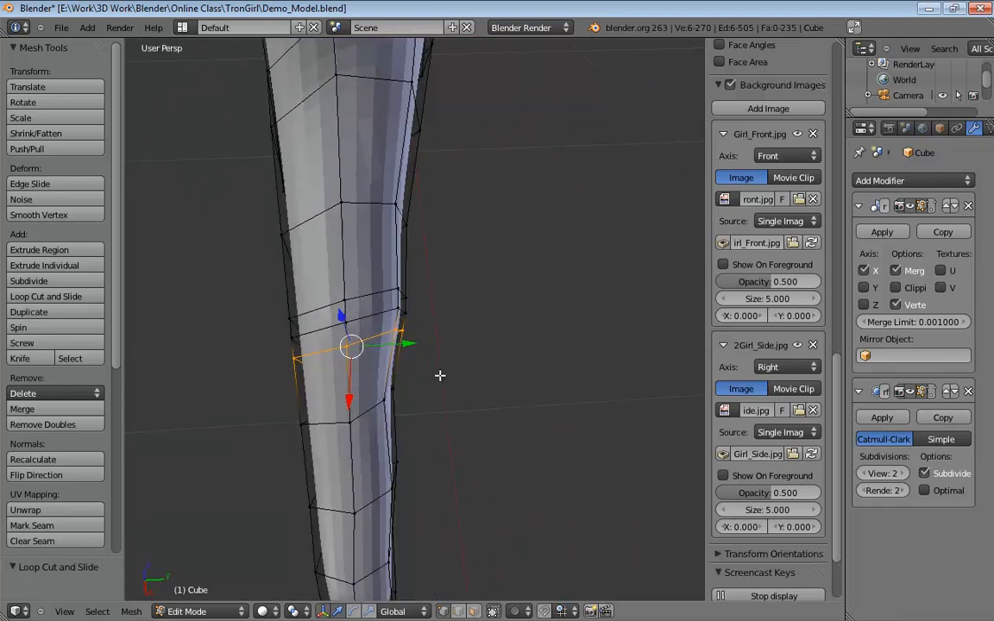
left_click(399, 290)
middle_click_drag(439, 310, 483, 345)
left_click(416, 294, "shift")
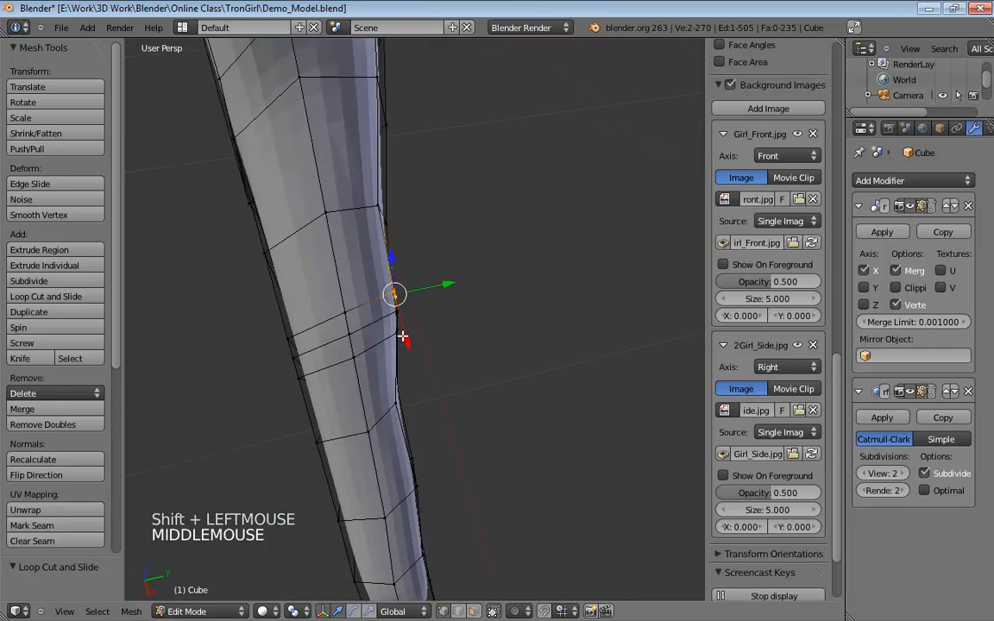
left_click_drag(403, 335, 397, 307)
left_click_drag(434, 264, 430, 264)
middle_click_drag(466, 343, 450, 365)
Hide the transform manipulator and move the two back-of-finger vertices of the knuckle's fingertip-side loop towards the tip.
left_click(391, 333)
key("ctrl+space")
left_click(406, 342, "shift")
key("g")
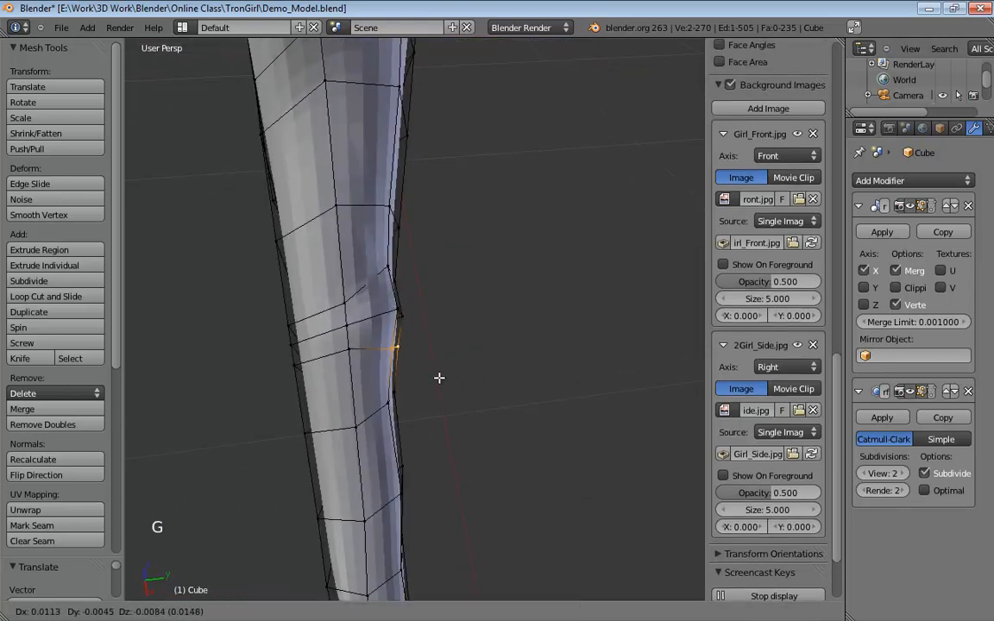
left_click(421, 361)
Pull the two back-of-finger vertices of the central knuckle loop outward to form the knuckle bump.
left_click(395, 310)
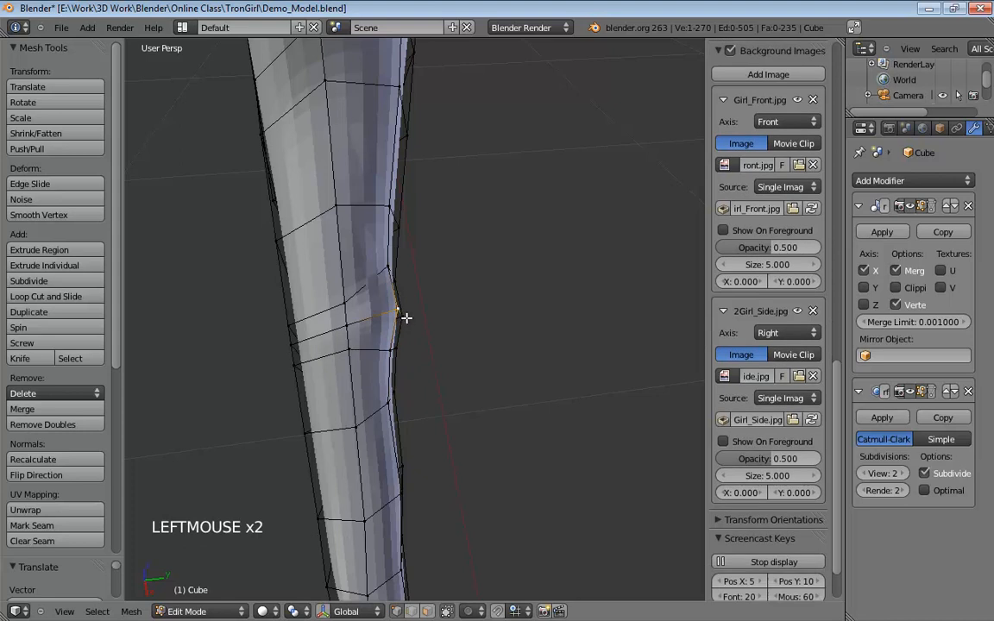
left_click(405, 318, "shift")
key("g")
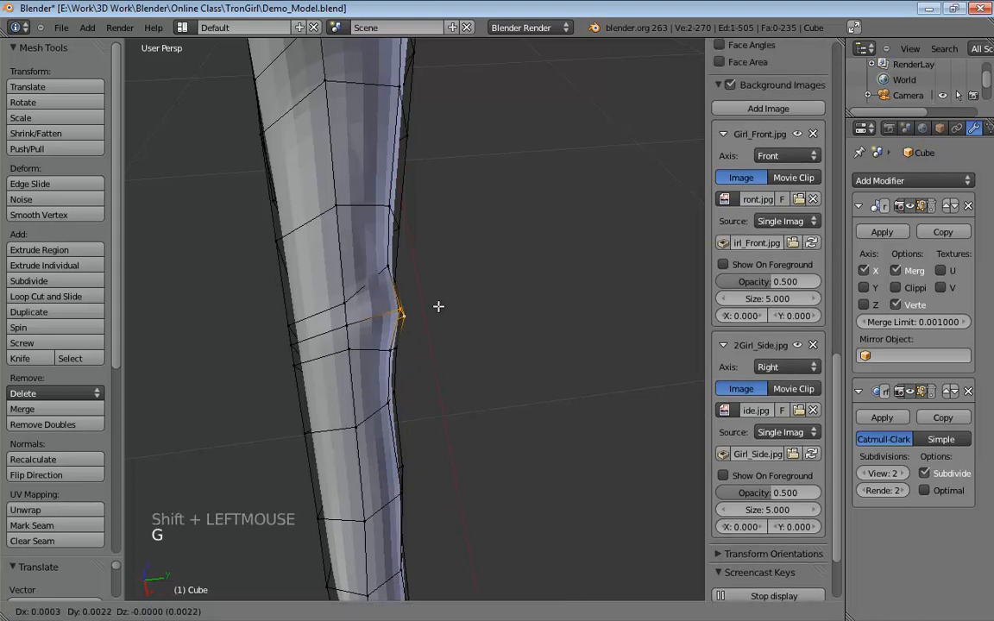
left_click(436, 321)
Reposition the side vertices of the three knuckle loops to even out their spacing on both sides of the finger.
middle_click_drag(435, 324, 369, 328)
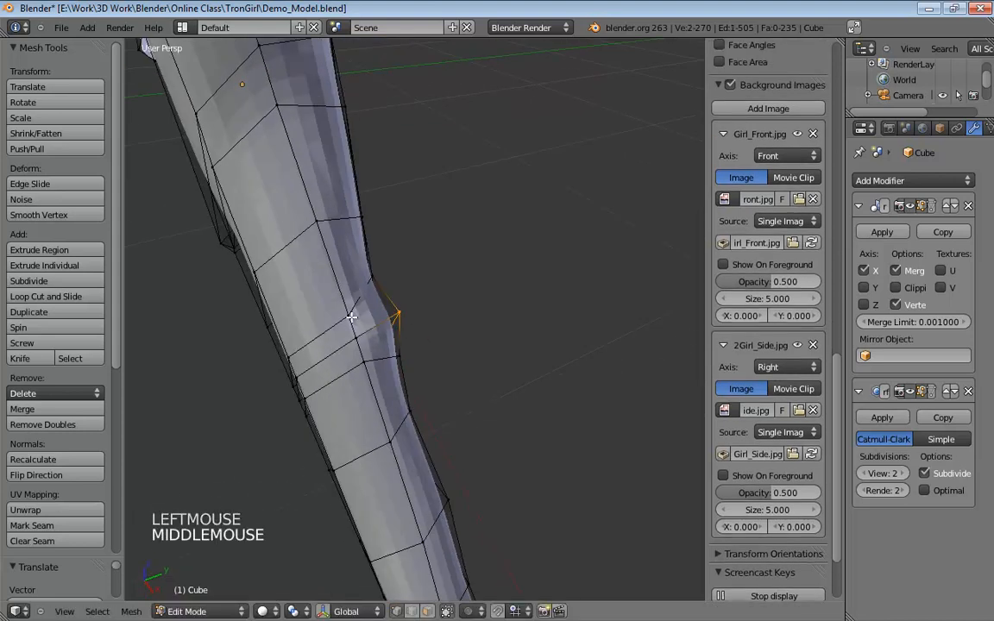
left_click_drag(352, 318, 363, 382)
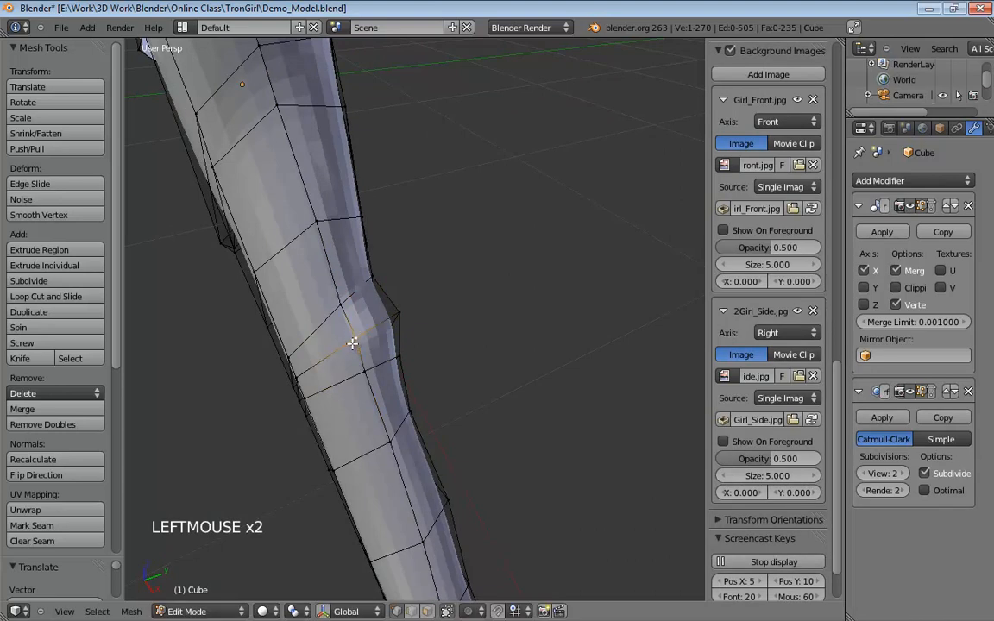
middle_click_drag(336, 370, 476, 301)
left_click(466, 294)
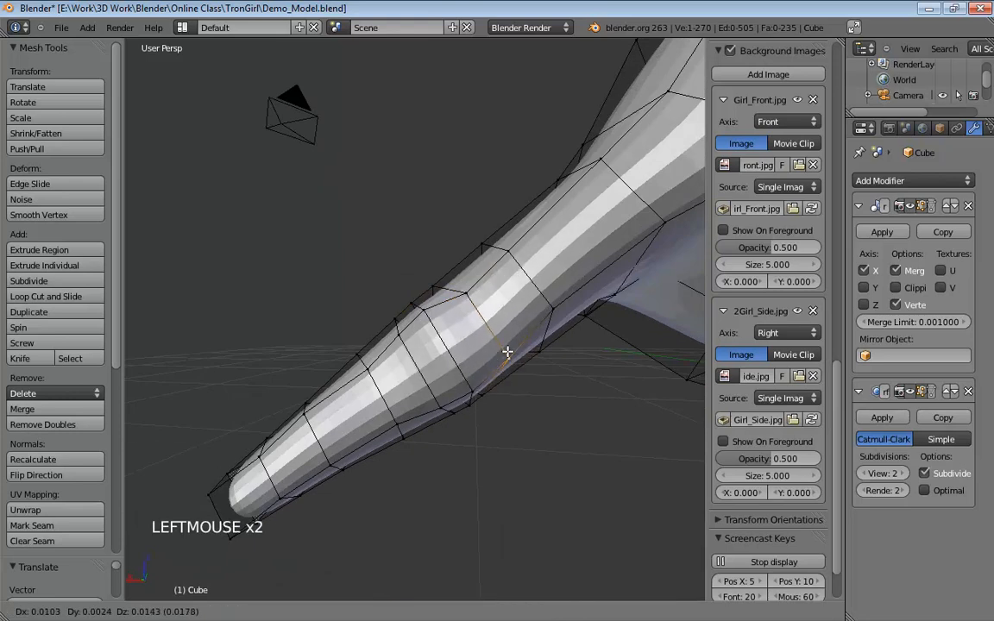
middle_click_drag(503, 345, 506, 308)
left_click(504, 278)
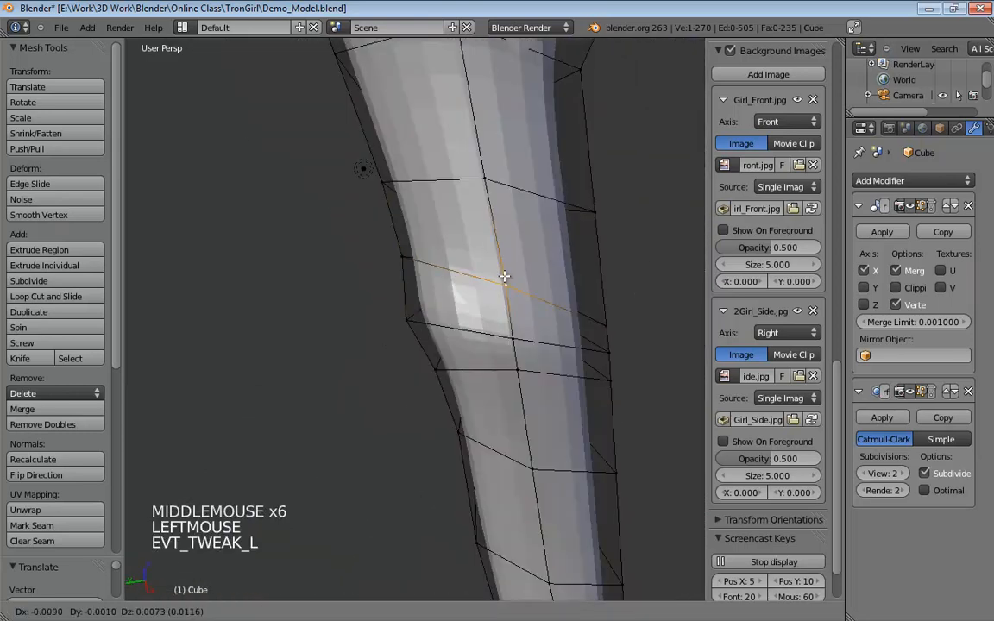
left_click(511, 335)
left_click(521, 377)
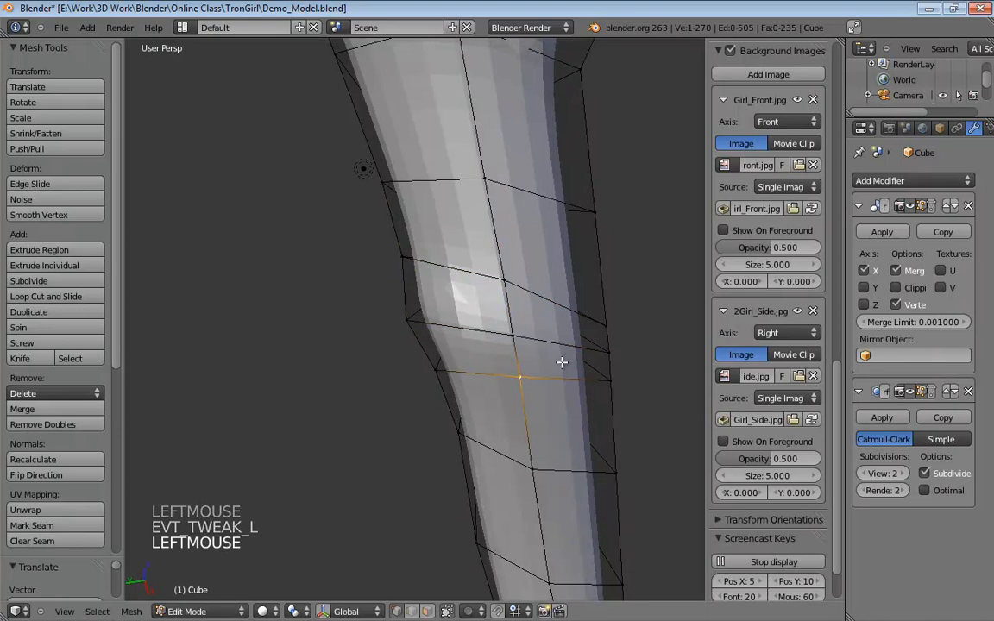
Nudge the underside vertices of the knuckle's hand-side loop to refine the finger's lower contour.
middle_click_drag(562, 362, 443, 401)
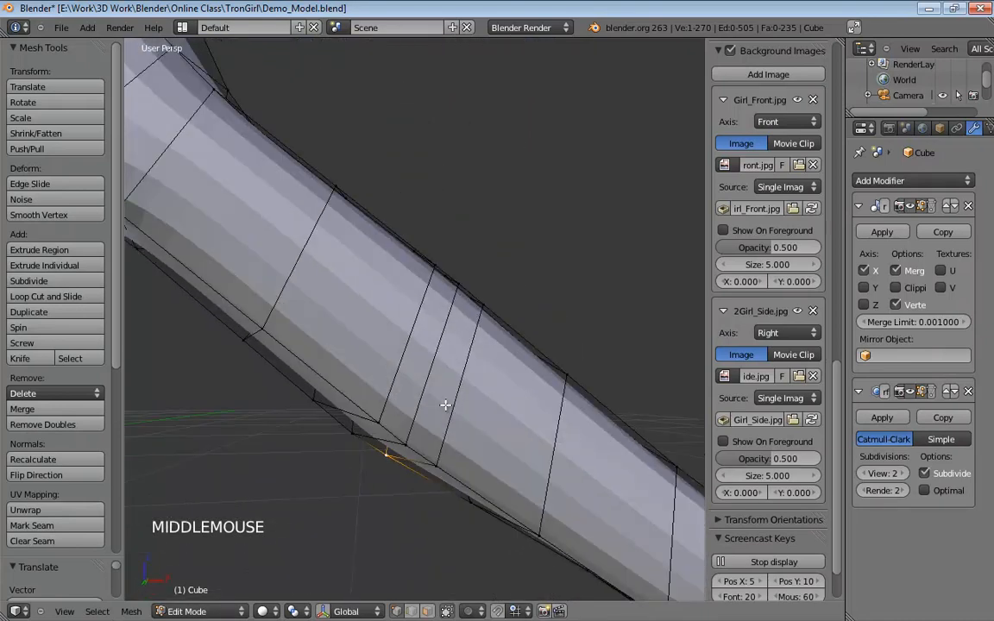
left_click(372, 408)
middle_click_drag(372, 407, 515, 316)
scroll(502, 282, "down", 2)
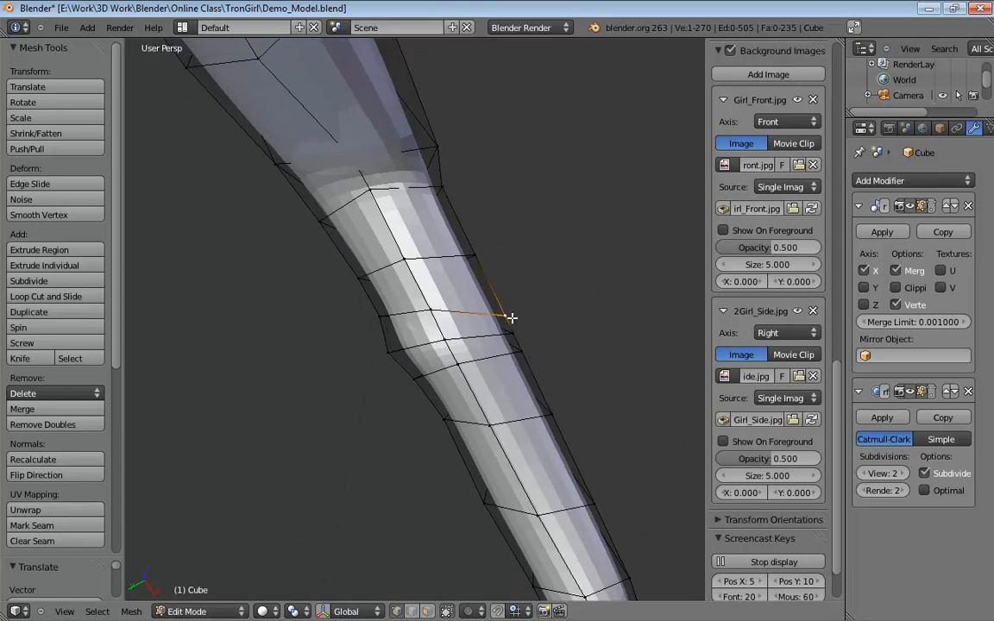
left_click_drag(502, 315, 377, 321)
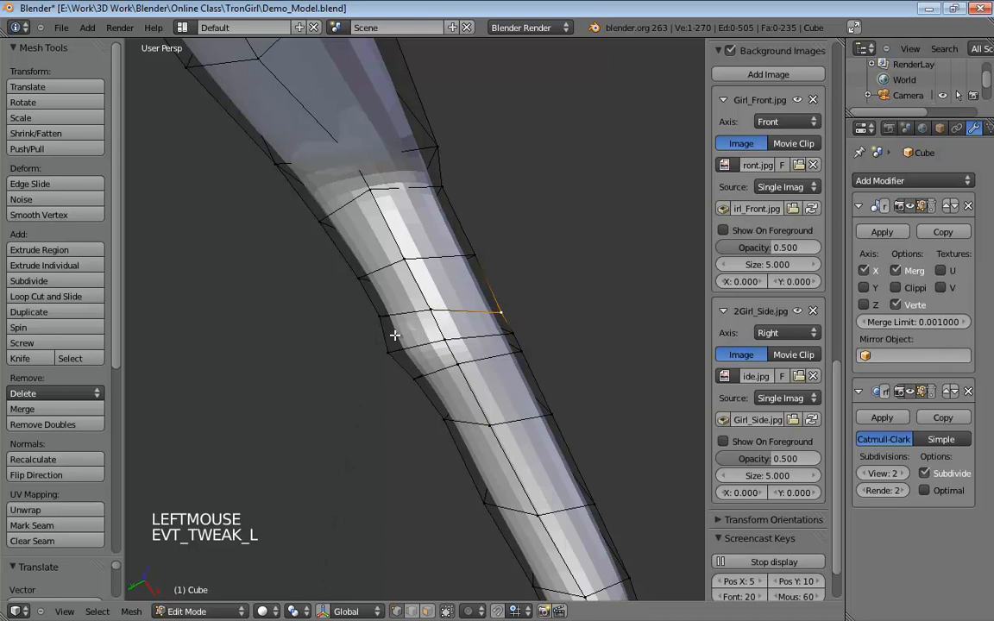
Switch to face selection and shift the two faces on top of the knuckle slightly towards the fingertip.
middle_click_drag(394, 335, 424, 330)
key("ctrl+Tab")
left_click(380, 362)
left_click(399, 341)
left_click(390, 363, "shift")
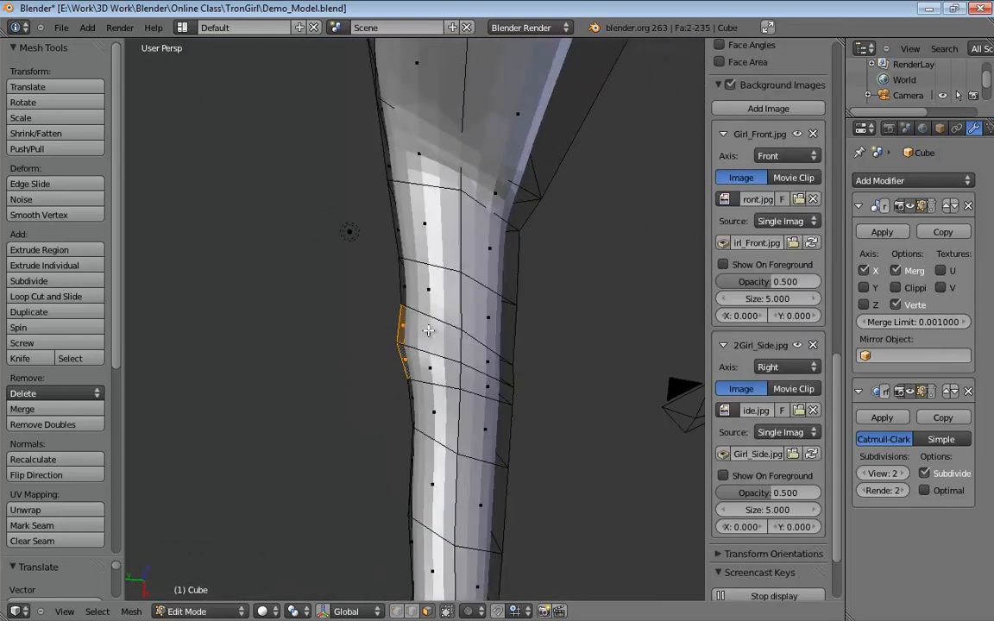
key("g")
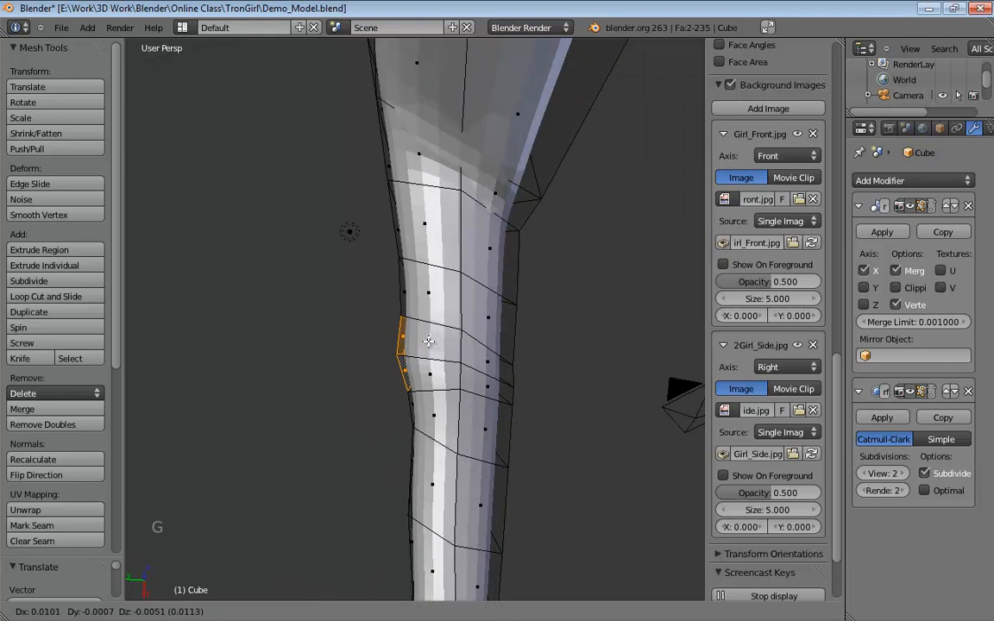
left_click(429, 340)
Return to vertex selection and slide the side vertices of the three knuckle loops slightly towards the fingertip.
key("ctrl+Tab")
left_click(472, 354)
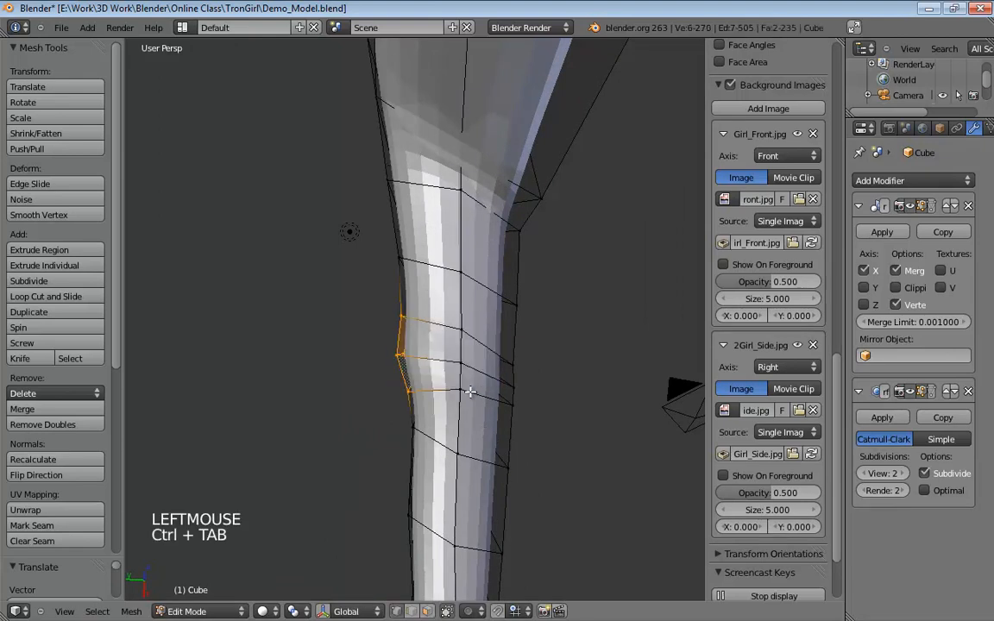
left_click(460, 393)
left_click(460, 403)
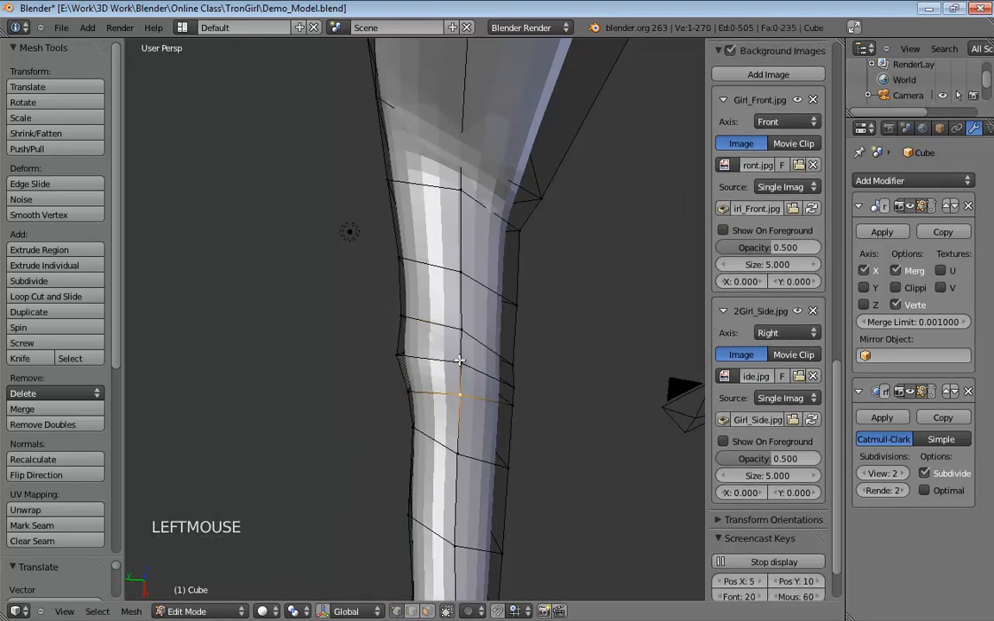
left_click(460, 365)
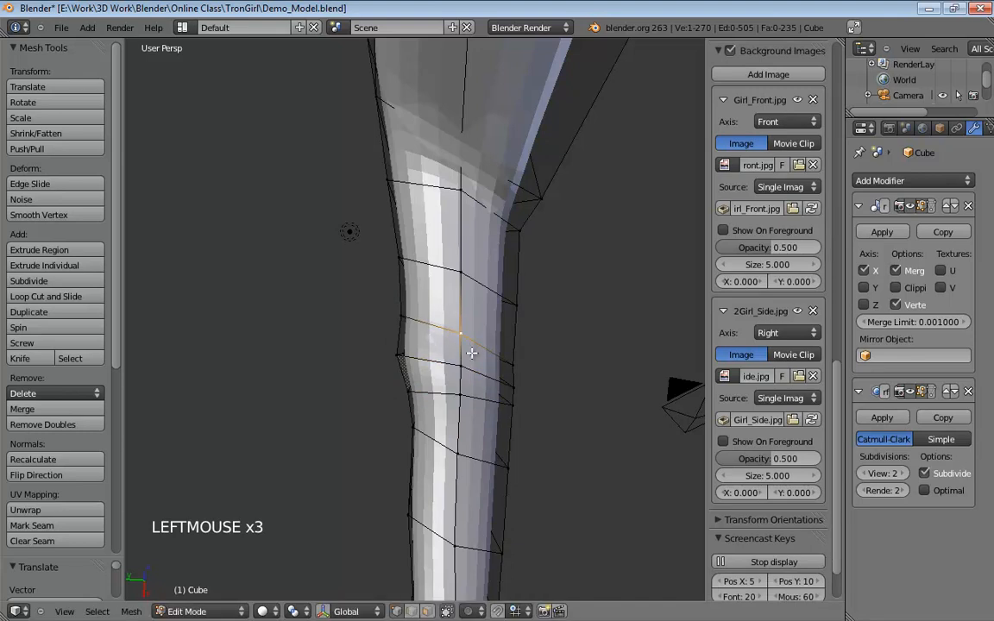
Push the underside vertices of the central knuckle loop inward as a crease and adjust the neighbouring loop's vertex.
middle_click_drag(460, 339, 483, 363)
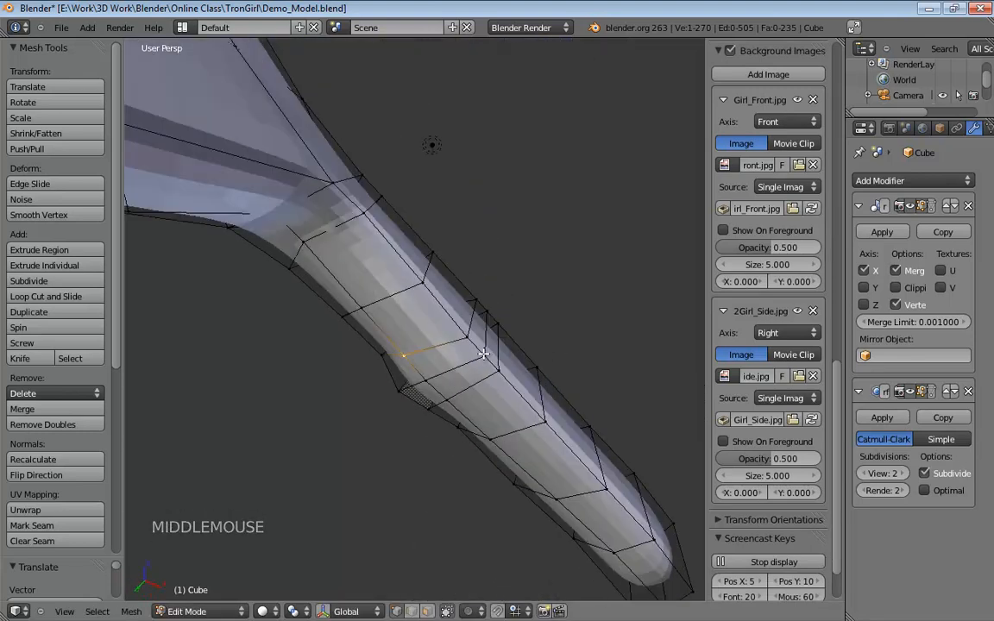
left_click(485, 354)
left_click(476, 304, "shift")
middle_click_drag(559, 322, 421, 377)
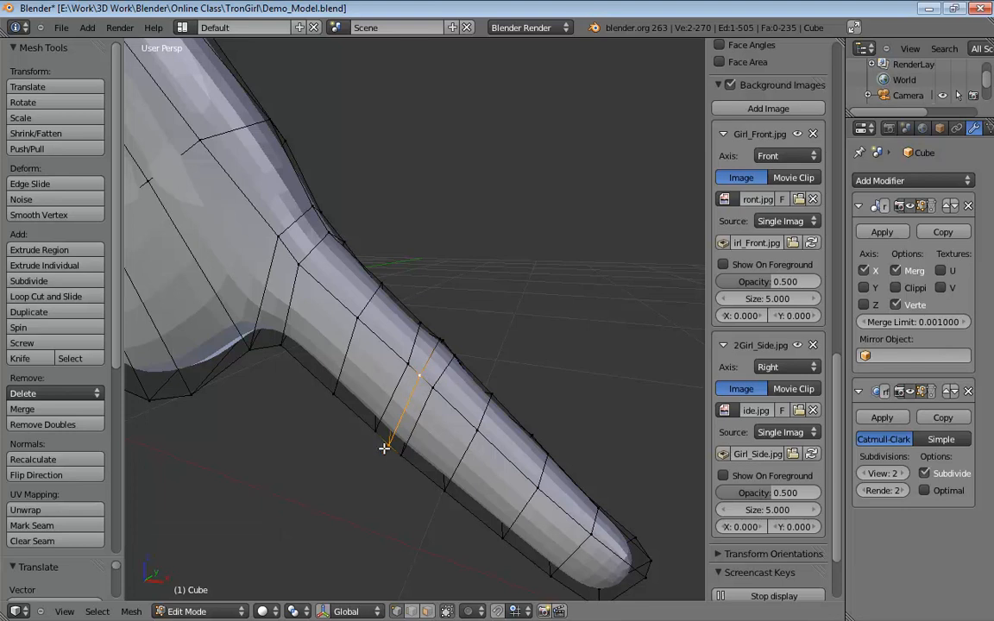
middle_click_drag(393, 428, 561, 291)
key("g")
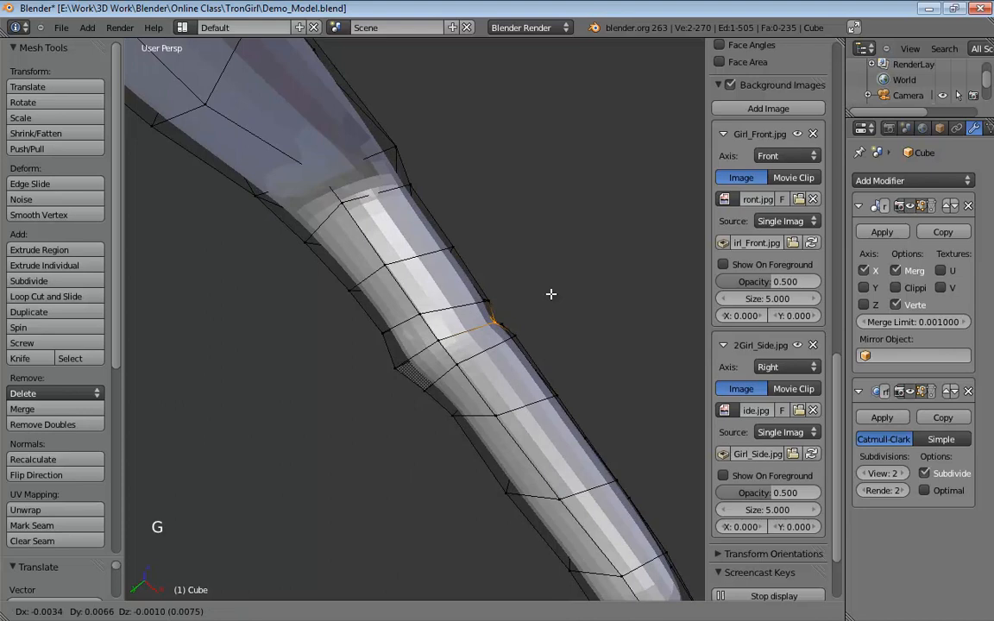
left_click(548, 293)
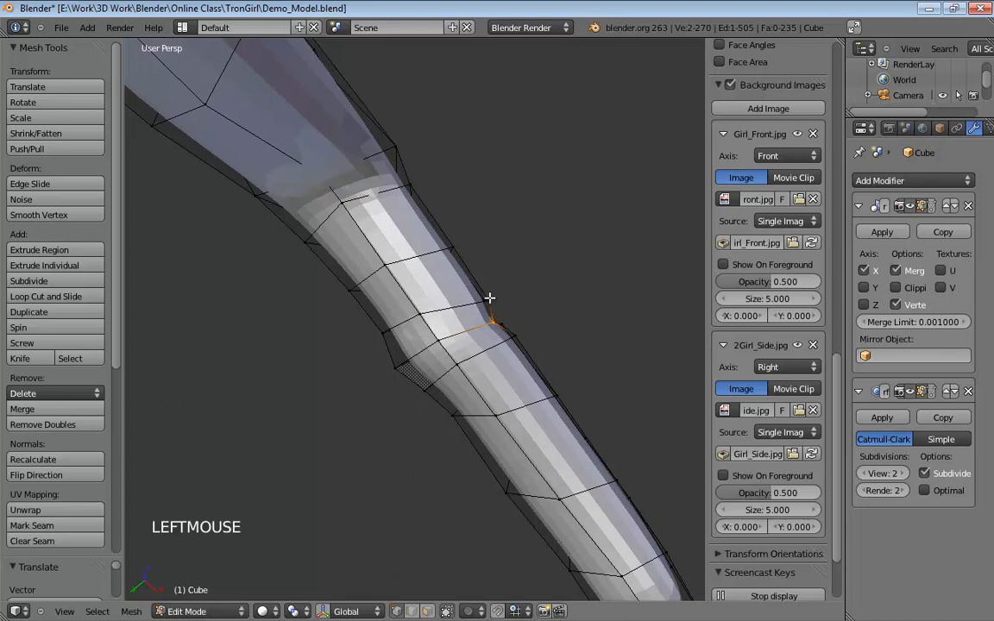
left_click_drag(490, 295, 481, 290)
Nudge the side vertices of the loops flanking the knuckle and check the finger's shape from several angles.
middle_click_drag(554, 294, 435, 408)
left_click(403, 341)
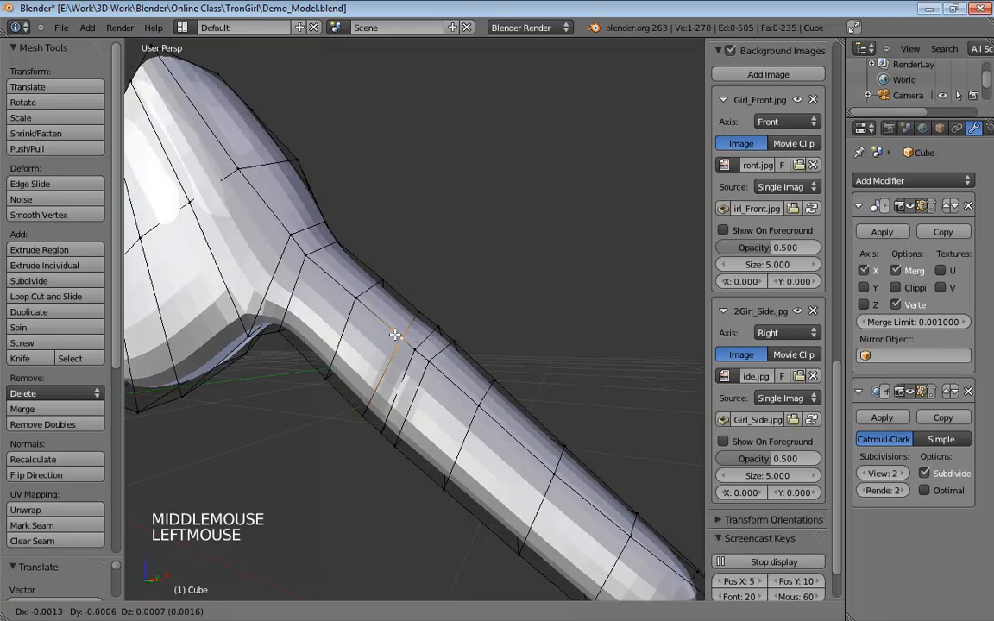
left_click(430, 359)
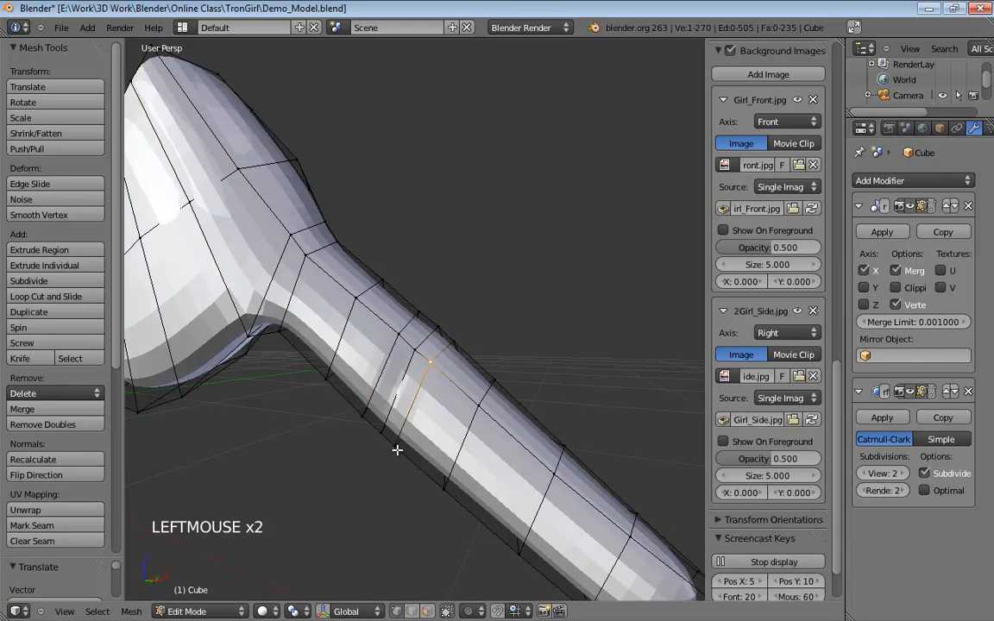
middle_click_drag(404, 448, 296, 311)
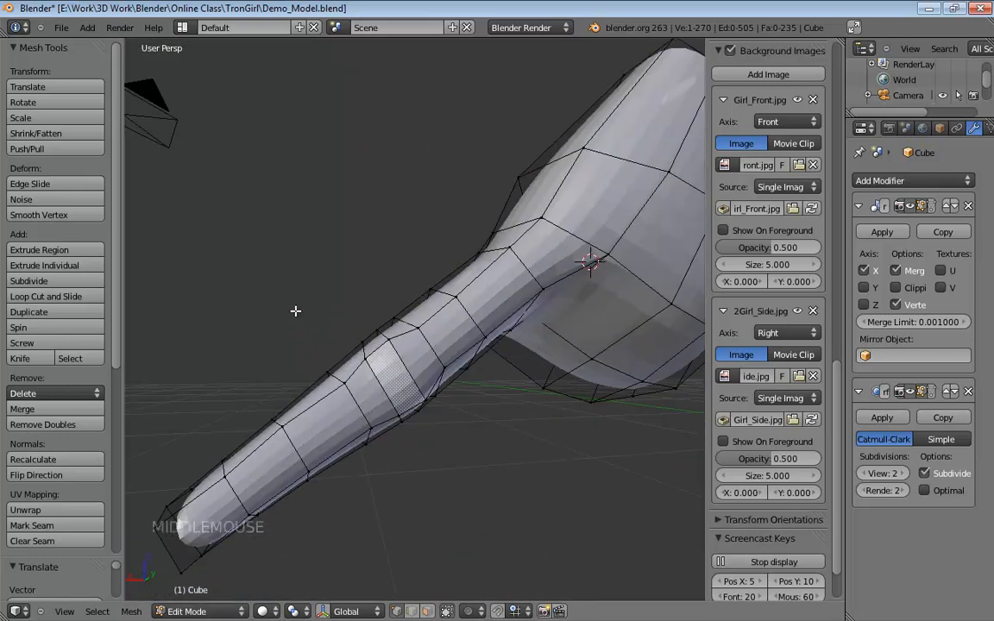
middle_click_drag(446, 363, 539, 372)
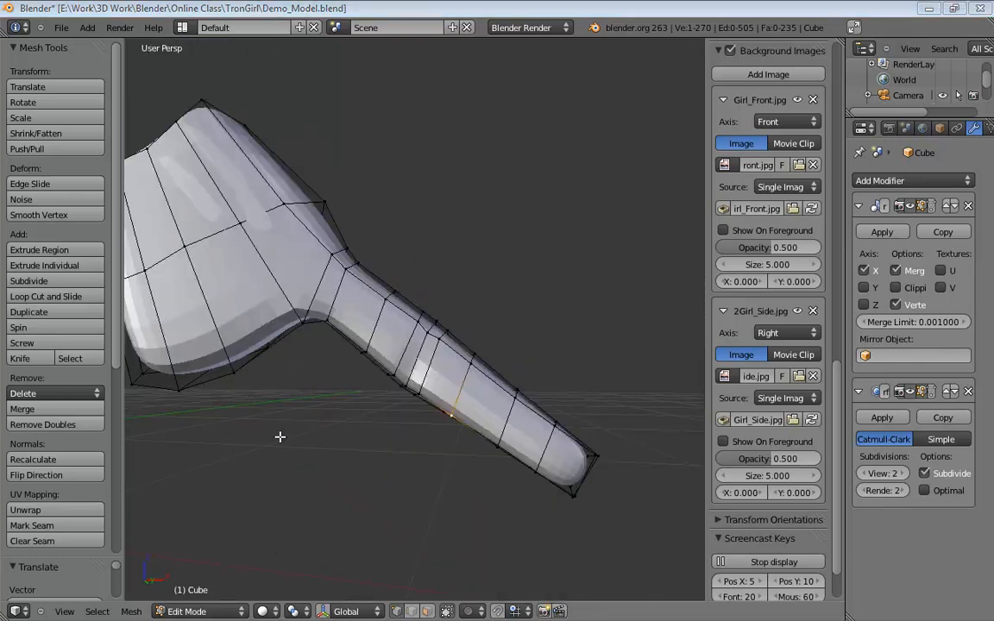
Switch to edge selection and bevel the edge loop between the knuckle and the fingertip into two loops.
middle_click_drag(280, 437, 387, 379)
scroll(380, 377, "up", 3)
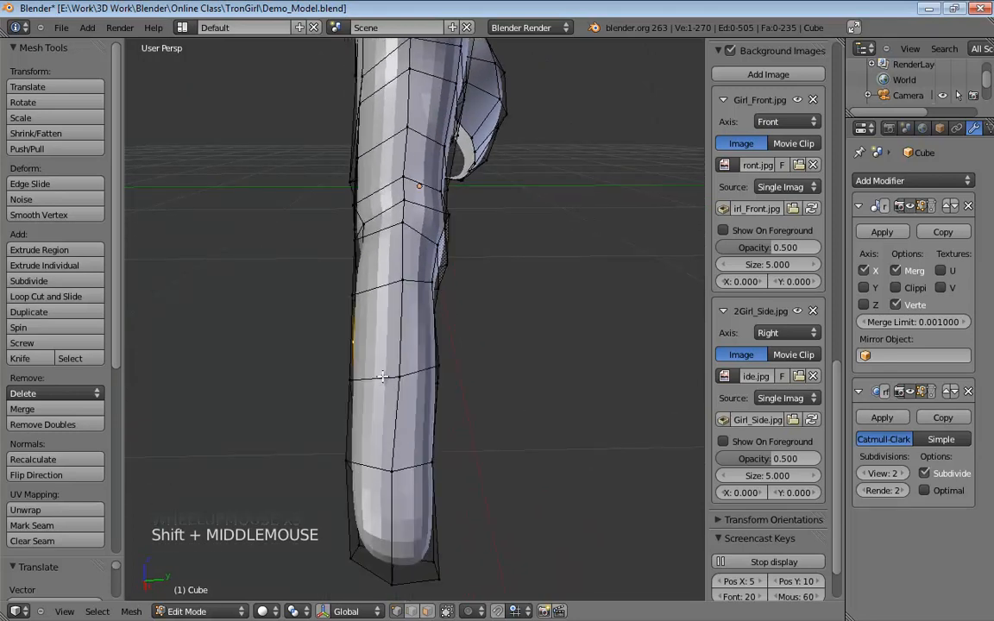
key("ctrl+Tab")
left_click(381, 380)
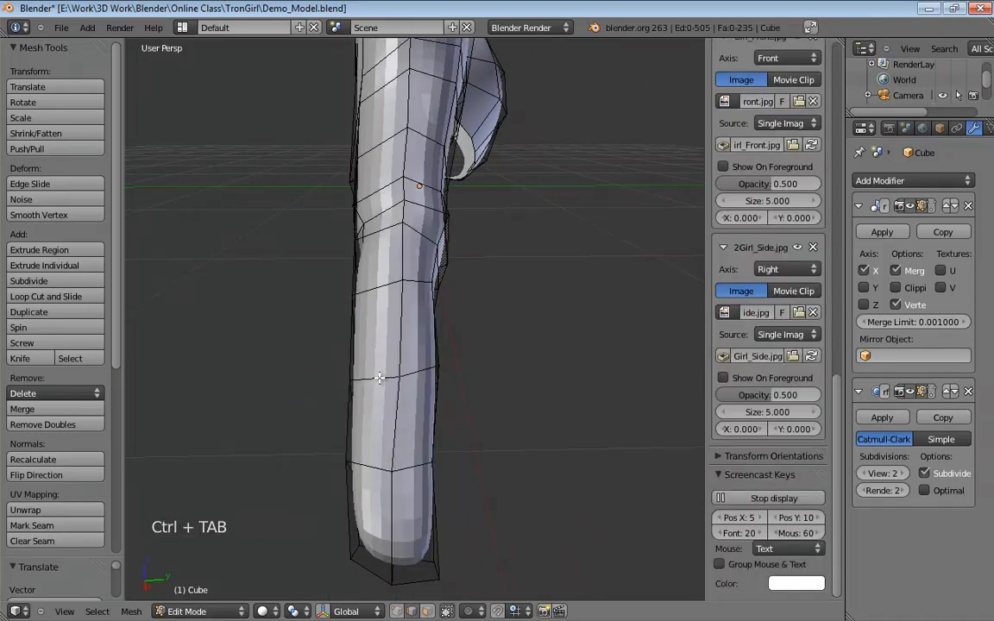
left_click(379, 378, "alt")
middle_click_drag(379, 377, 504, 301)
key("w")
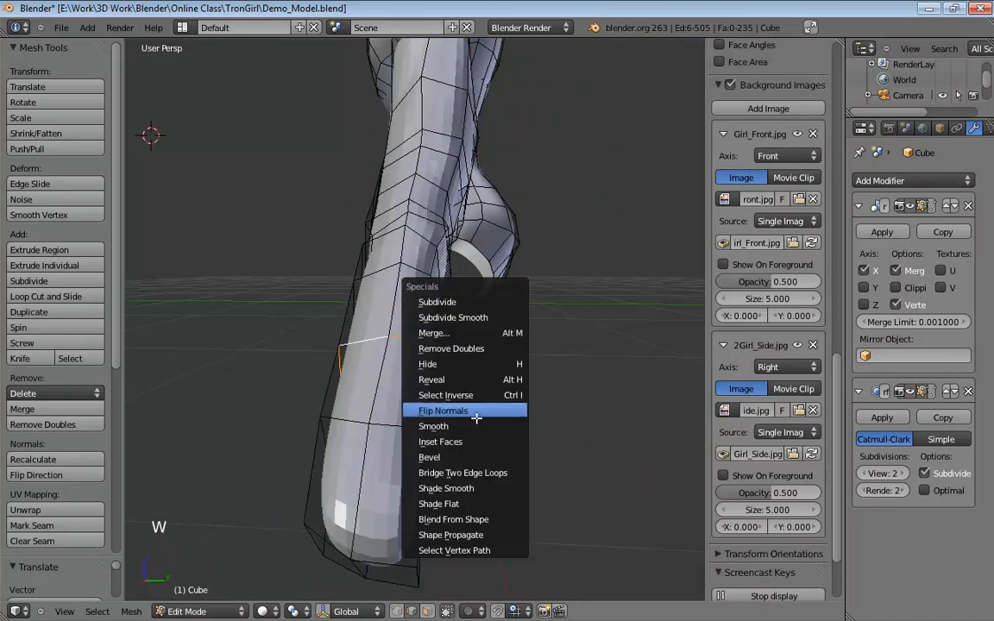
left_click(420, 411)
middle_click_drag(482, 397, 509, 431)
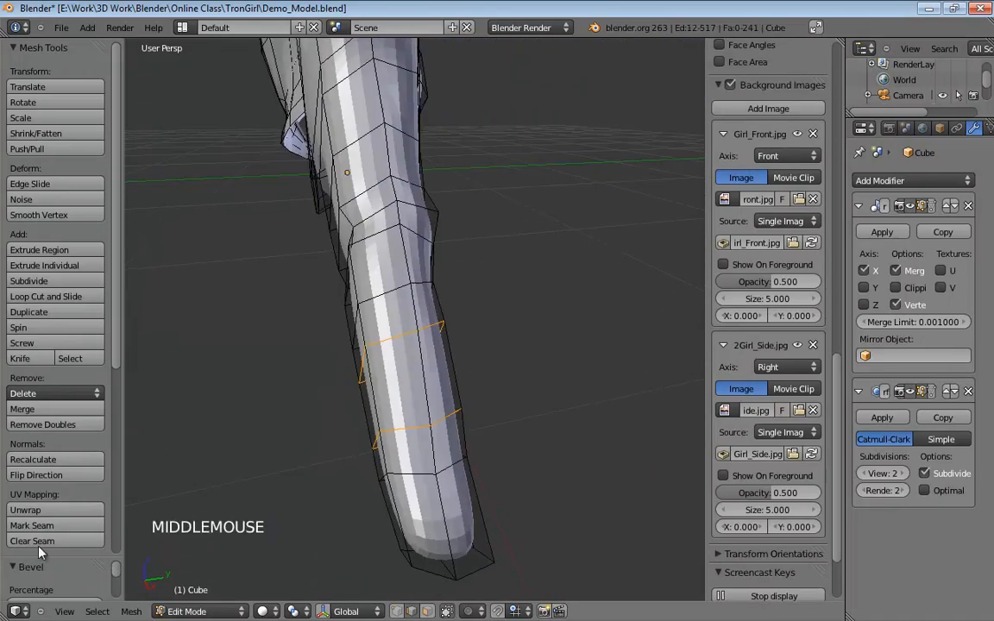
Set the bevel percentage of the finger's split loop to 0.290.
left_click_drag(111, 572, 117, 586)
scroll(63, 584, "down", 1)
double_click(50, 581)
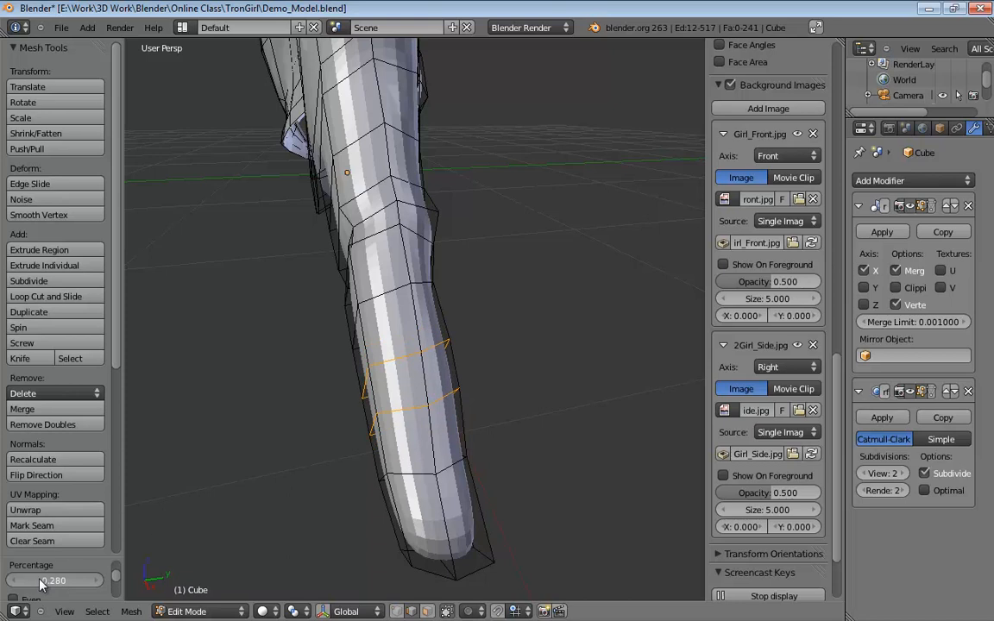
left_click_drag(39, 585, 44, 585)
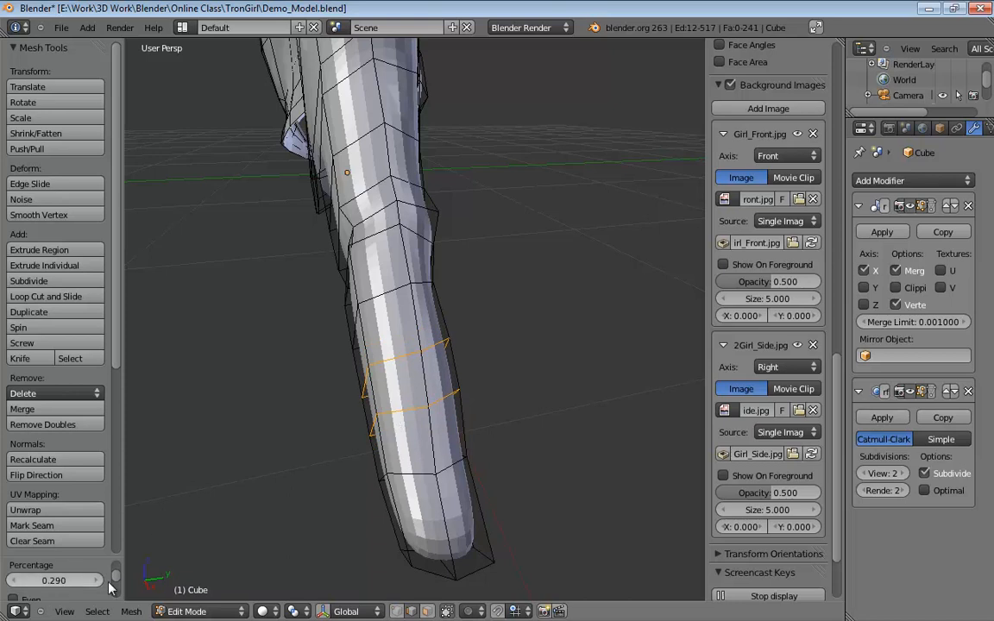
mouse_move(116, 576)
left_mouse_down()
mouse_move(118, 604)
mouse_move(118, 580)
left_mouse_up()
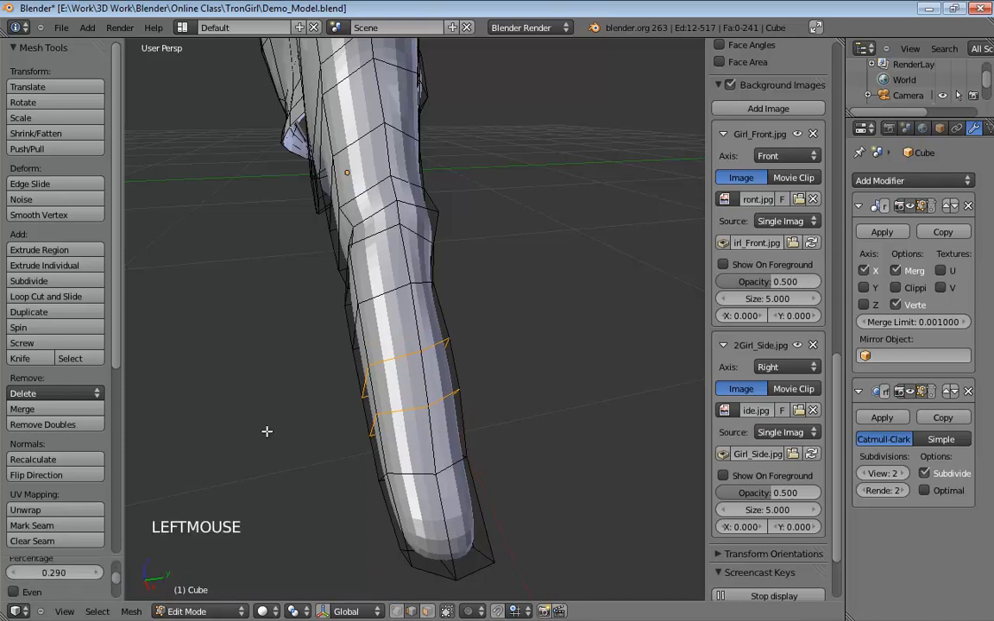
Insert a new edge loop between the two bevelled loops at the fingertip joint.
key("ctrl+r")
middle_click_drag(429, 377, 406, 332)
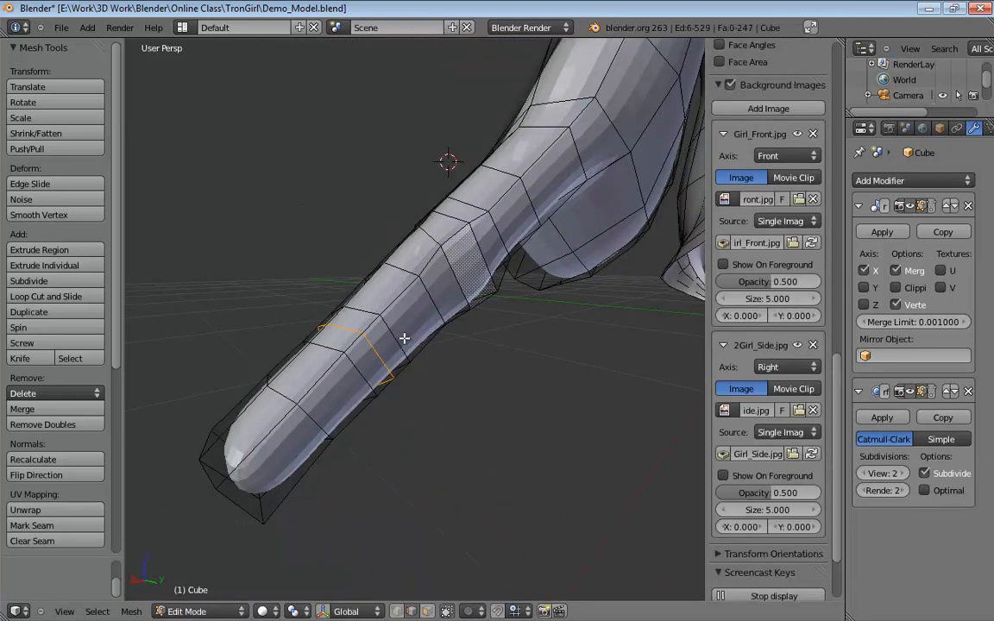
middle_click_drag(404, 339, 492, 407)
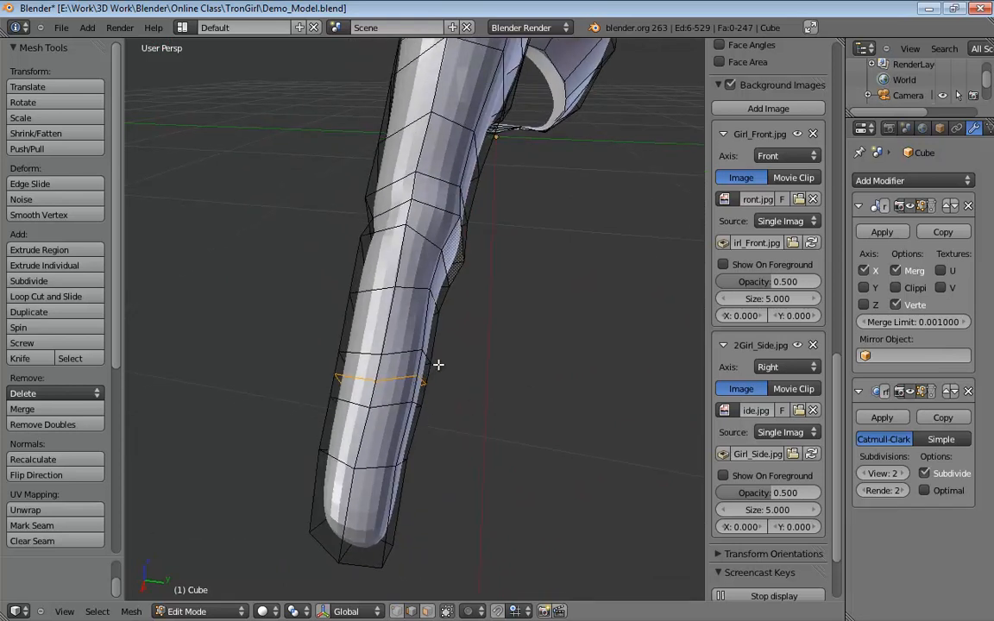
Pull the side edge of the new central joint loop slightly outward from the finger.
mouse_move(438, 365)
middle_mouse_down()
mouse_move(492, 370)
mouse_move(435, 379)
middle_mouse_up()
left_click(422, 381)
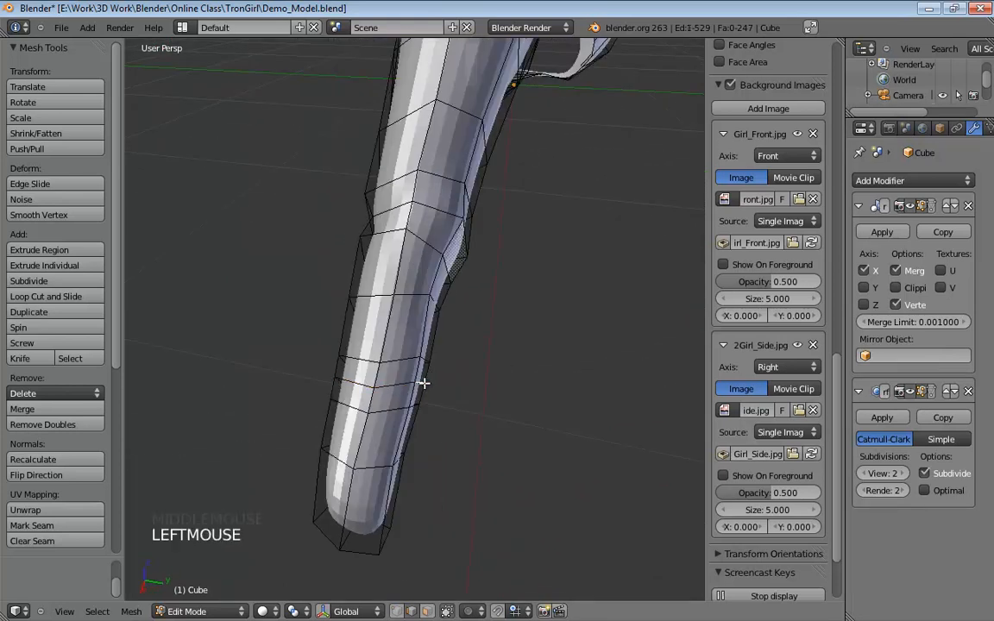
middle_click_drag(422, 383, 498, 386)
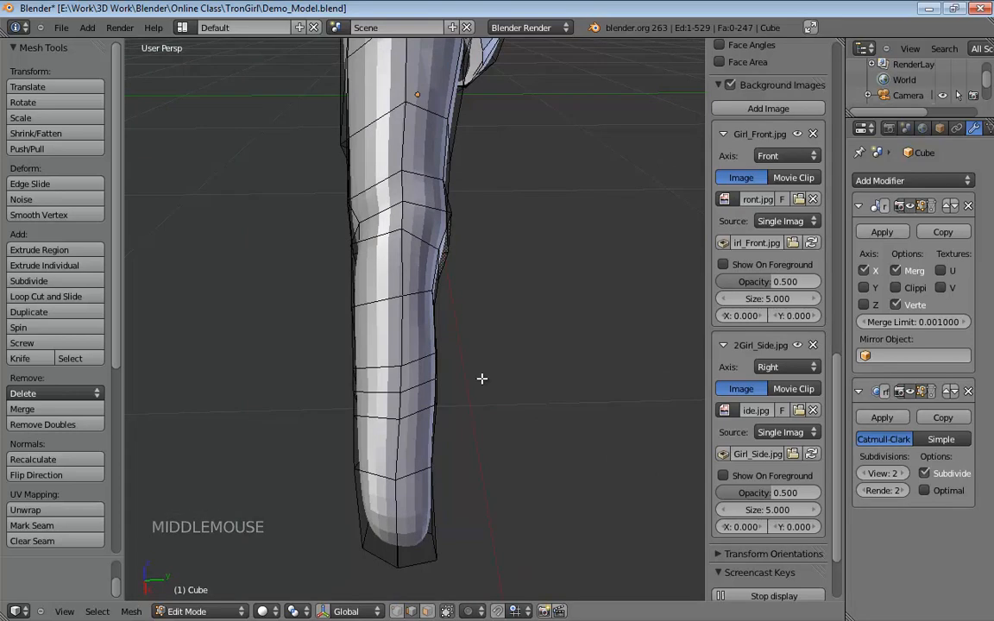
key("g")
left_click(488, 379)
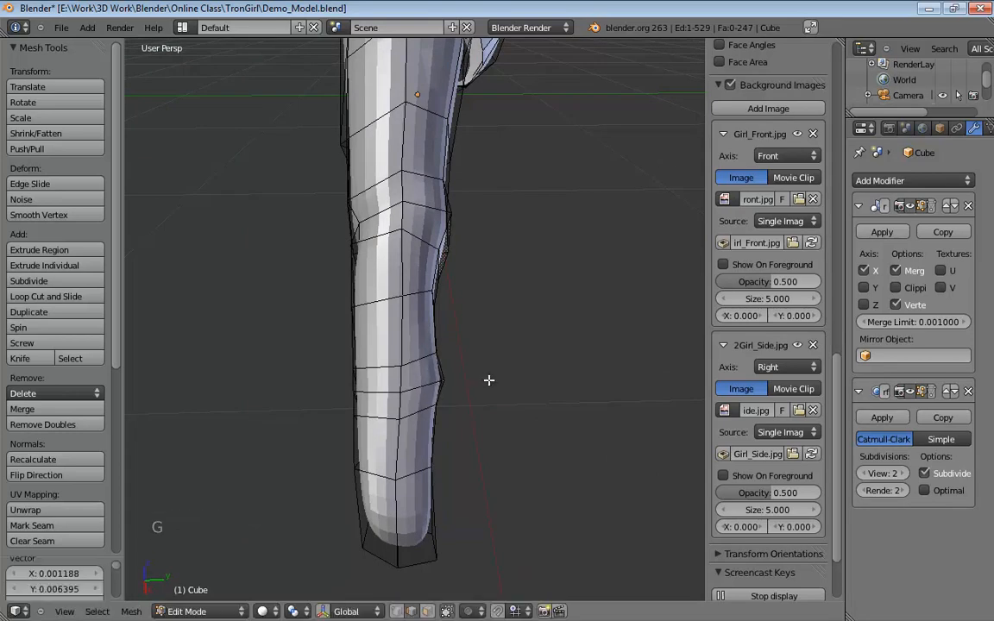
Move the side edges of the two flanking joint loops apart, one towards the hand and the other towards the fingertip.
middle_click_drag(488, 382, 421, 361)
left_click(429, 356)
key("g")
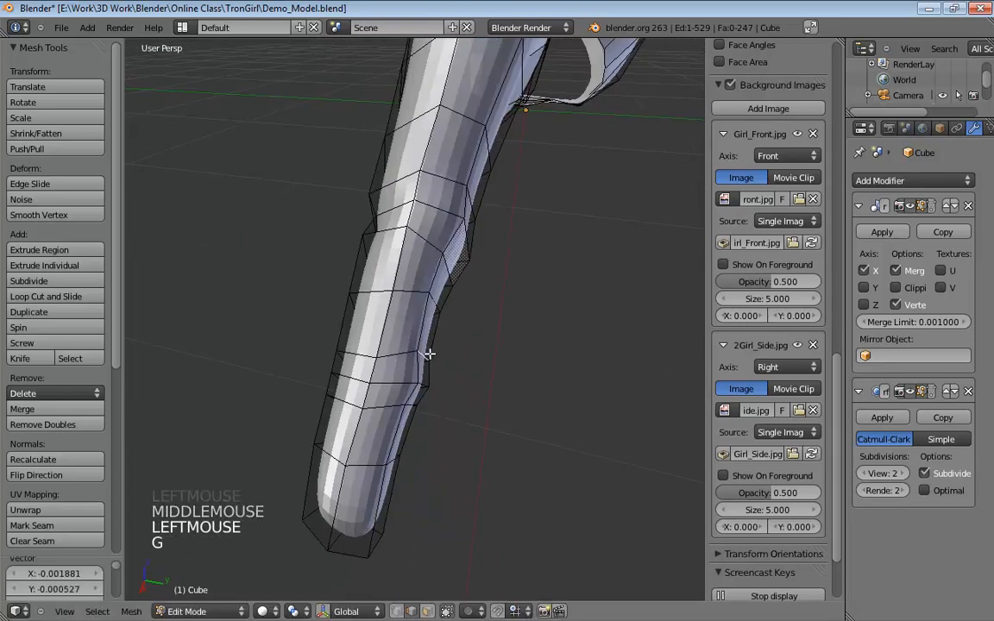
left_click(418, 389)
left_click(412, 406)
key("g")
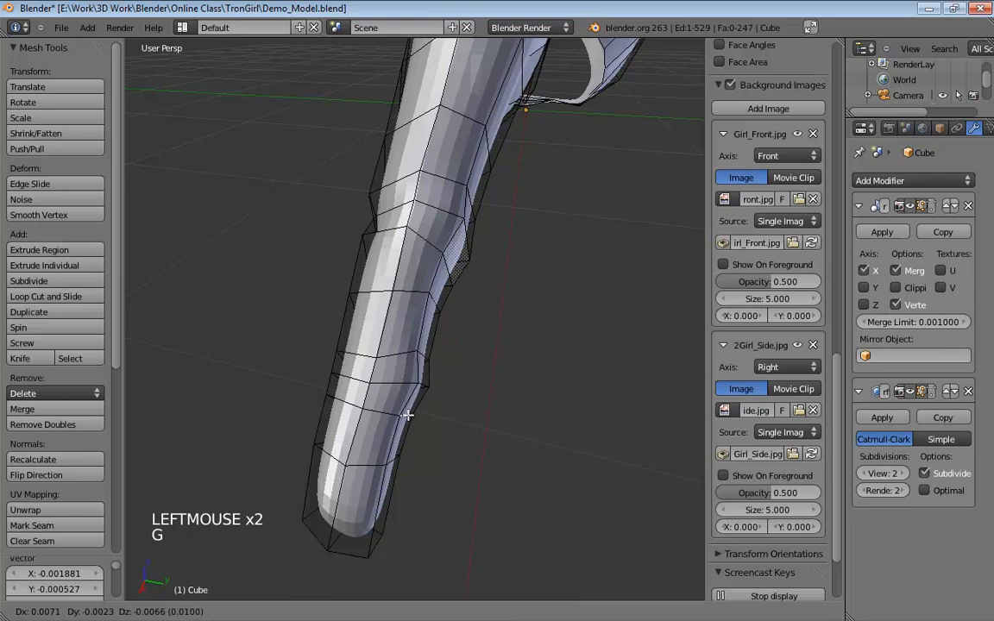
left_click(407, 415)
Shrink the side edges at the fingertip joint, scaling by about 0.789 and 0.859.
middle_click_drag(490, 390, 385, 301)
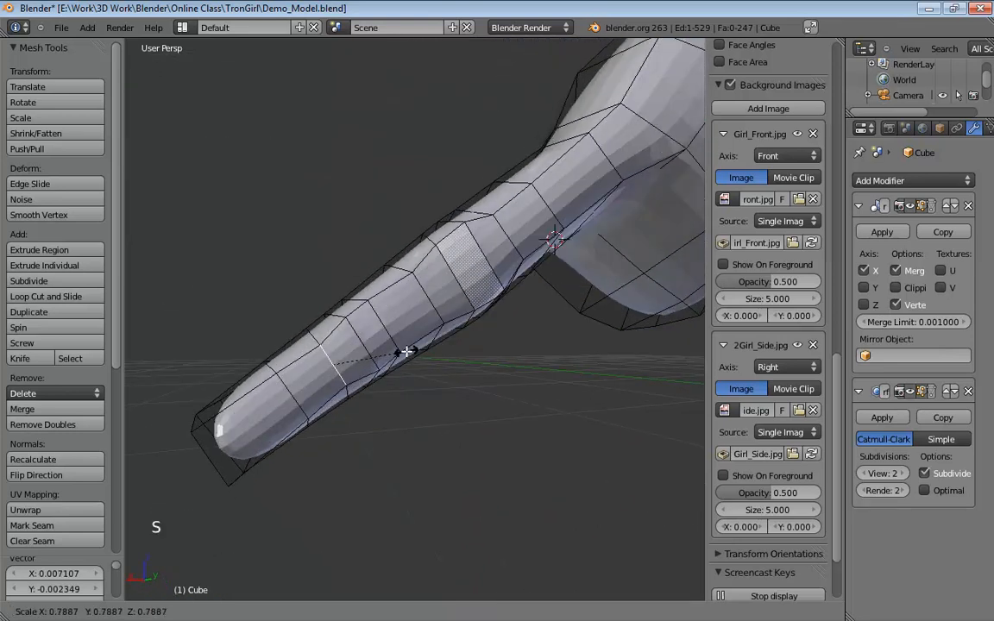
left_click(385, 330)
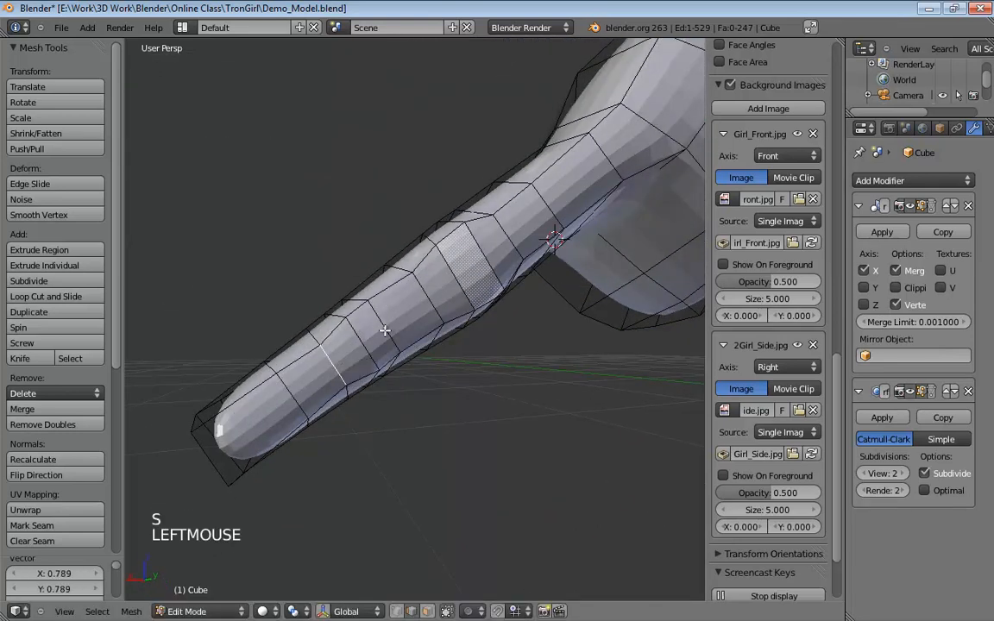
key("s")
left_click(448, 338)
middle_click_drag(448, 338, 380, 398)
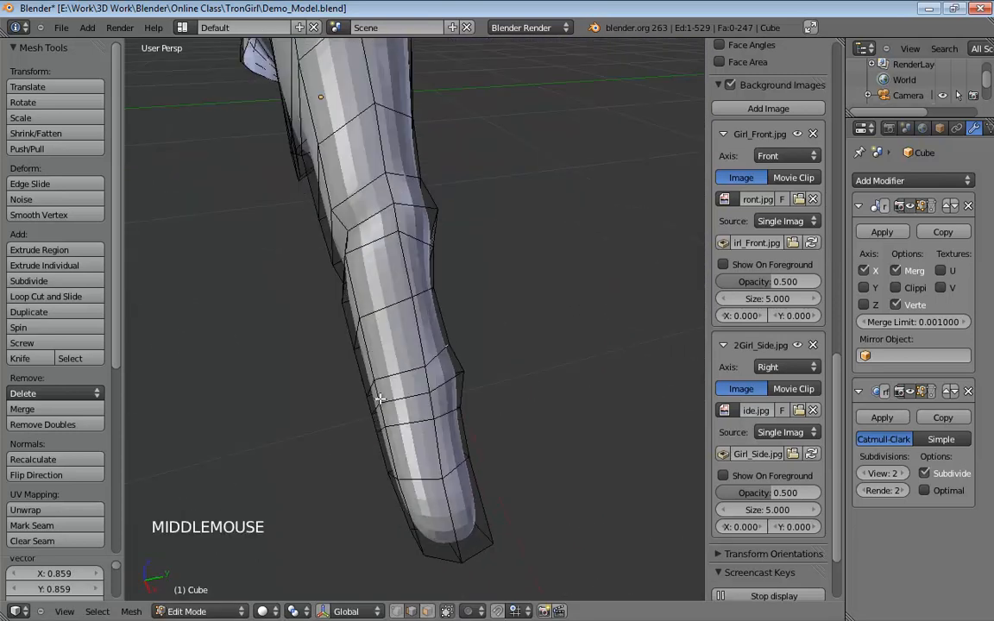
Push the opposite side edge of the central joint loop inward to form a crease.
left_click(378, 406)
key("g")
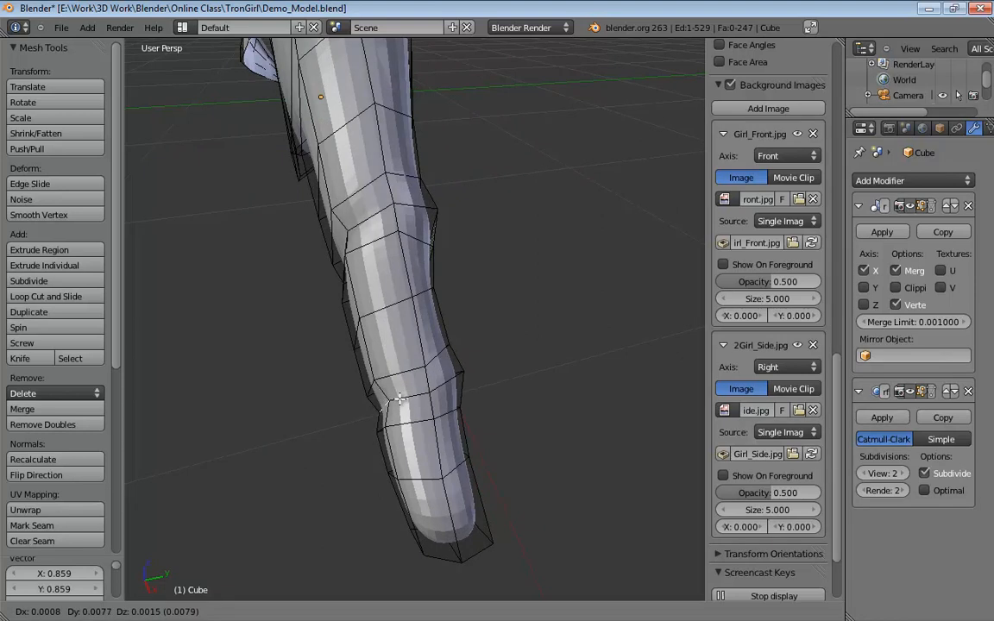
left_click(400, 399)
middle_click_drag(400, 399, 516, 327)
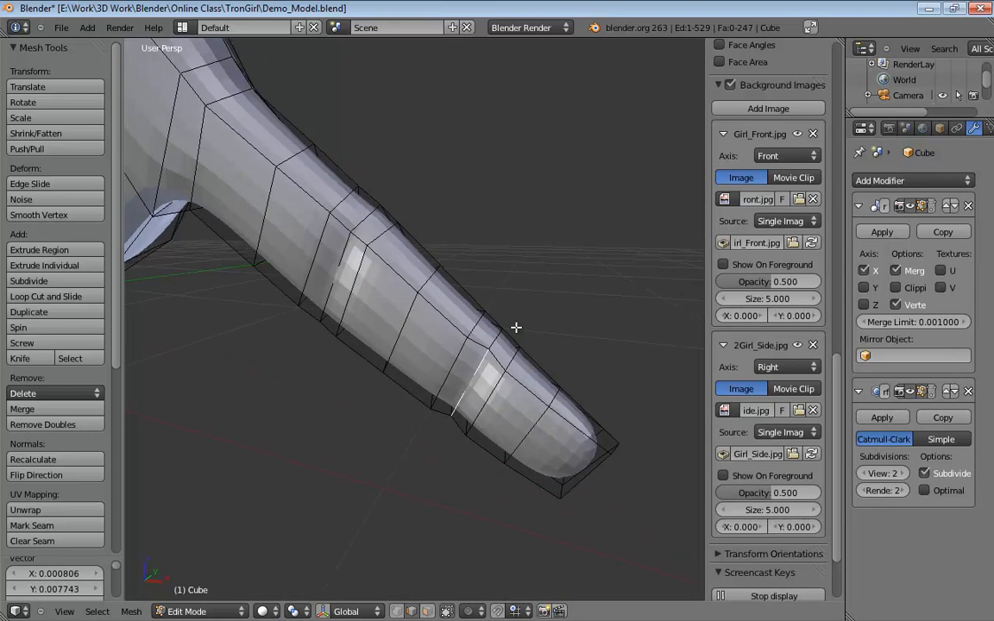
Shift the adjoining loop's edge on the creased side slightly towards the knuckle and fine-tune its position.
left_click(454, 367)
key("g")
left_click(455, 354)
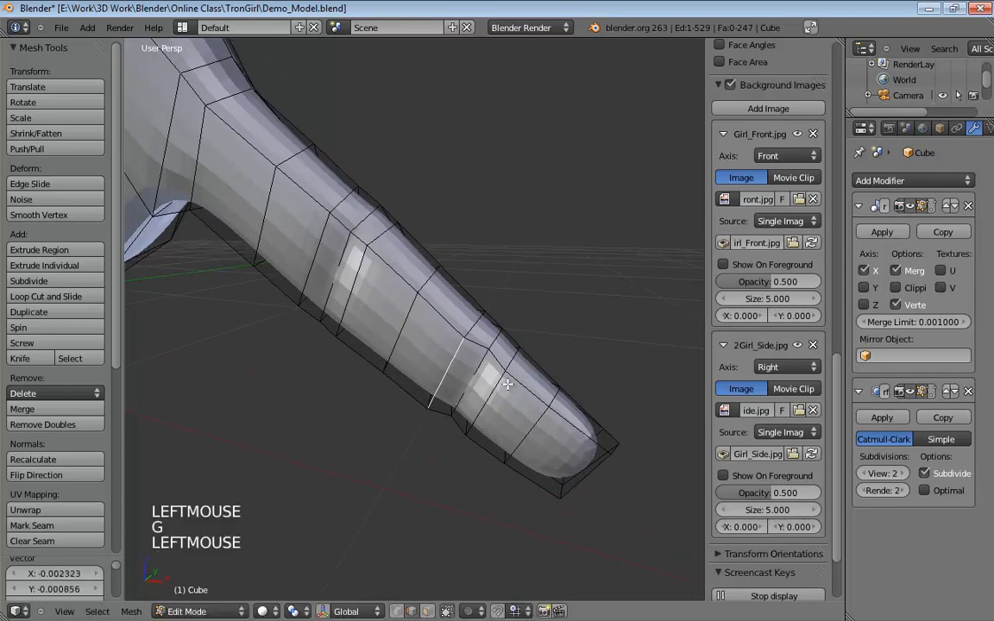
middle_click_drag(455, 354, 431, 276)
key("g")
left_click(486, 364)
middle_click(437, 411, "alt")
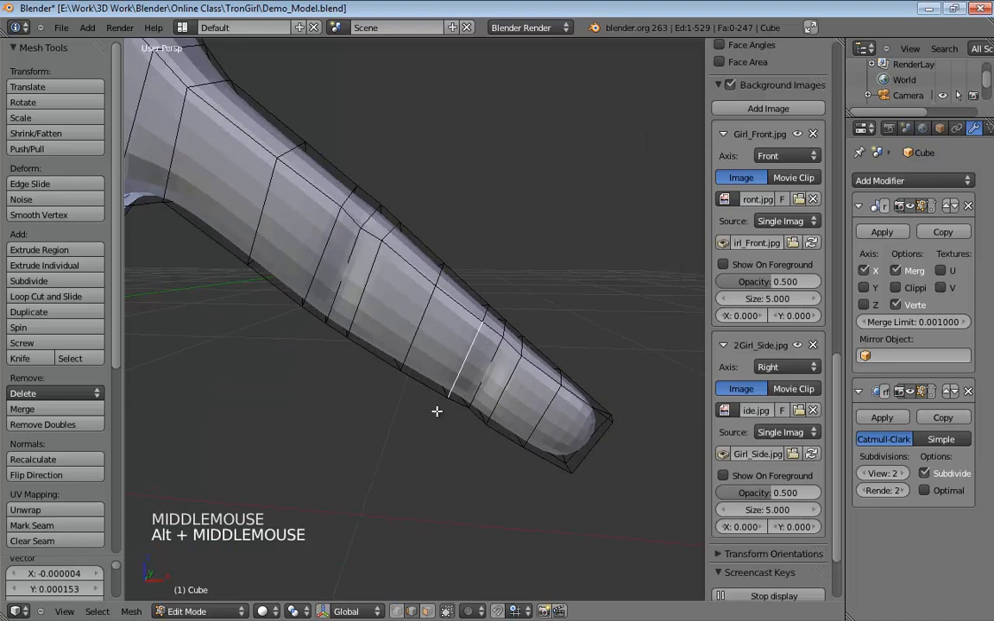
Switch to vertex selection and draw the side vertices closer together on the loops between the finger's base and knuckle.
middle_click_drag(575, 318, 253, 291)
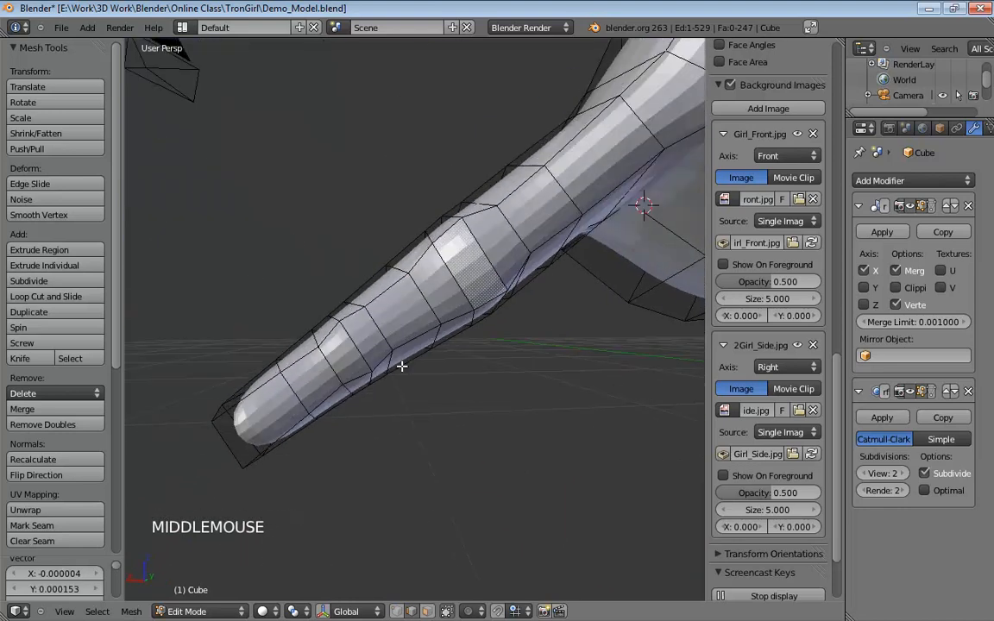
middle_click_drag(530, 389, 495, 424, "shift")
key("ctrl+Tab")
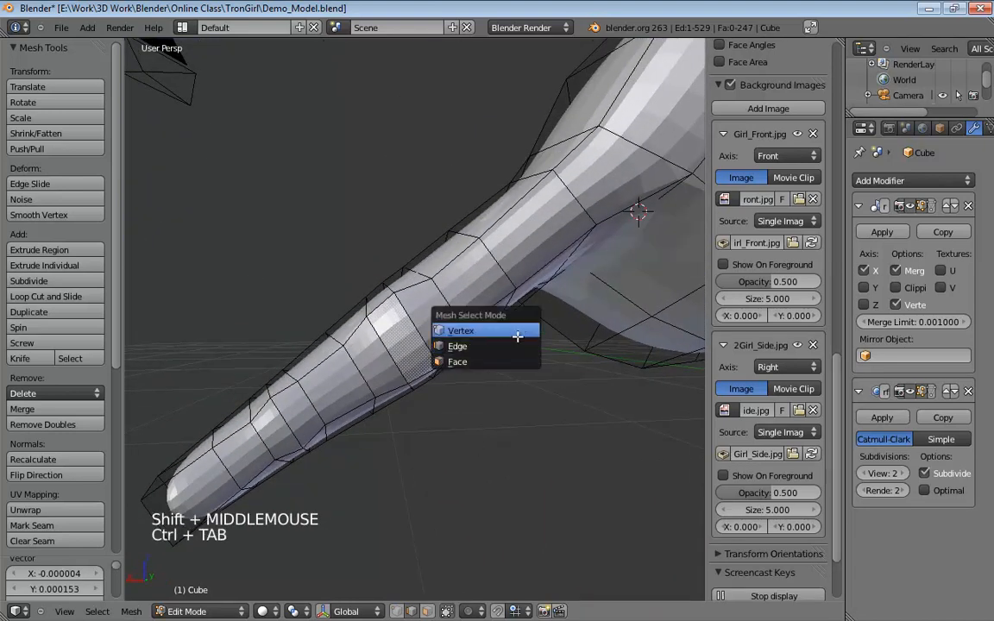
left_click(517, 336)
left_click_drag(559, 171, 563, 182)
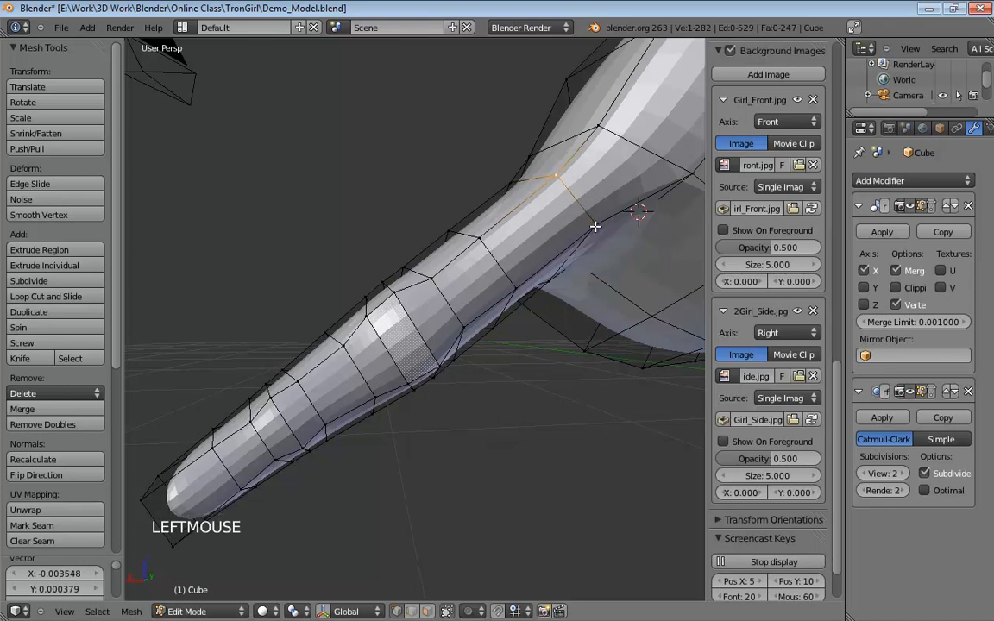
left_click_drag(595, 226, 591, 222)
left_click_drag(479, 242, 483, 245)
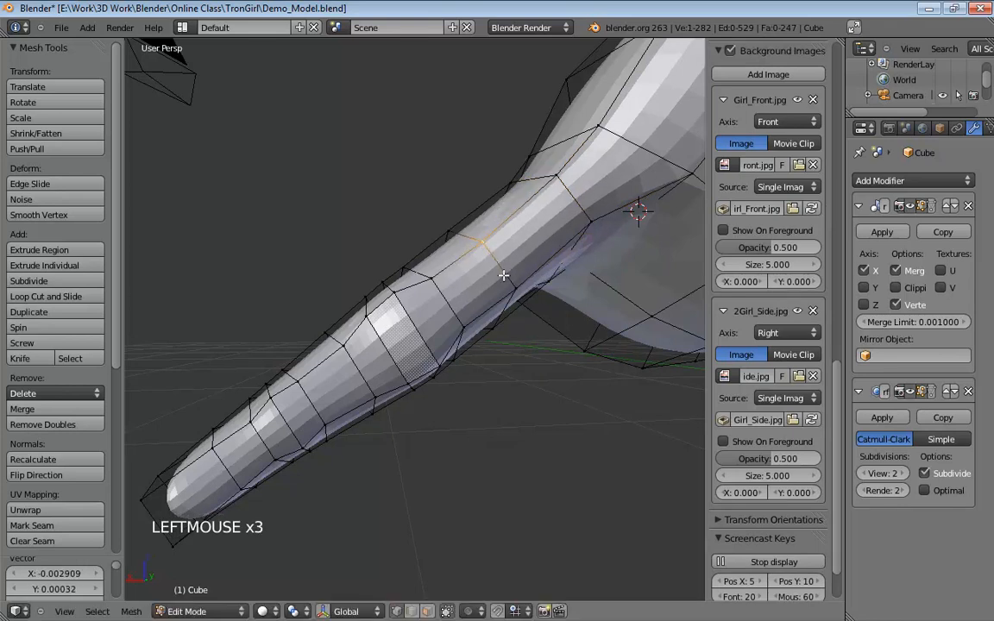
left_click_drag(514, 288, 506, 282)
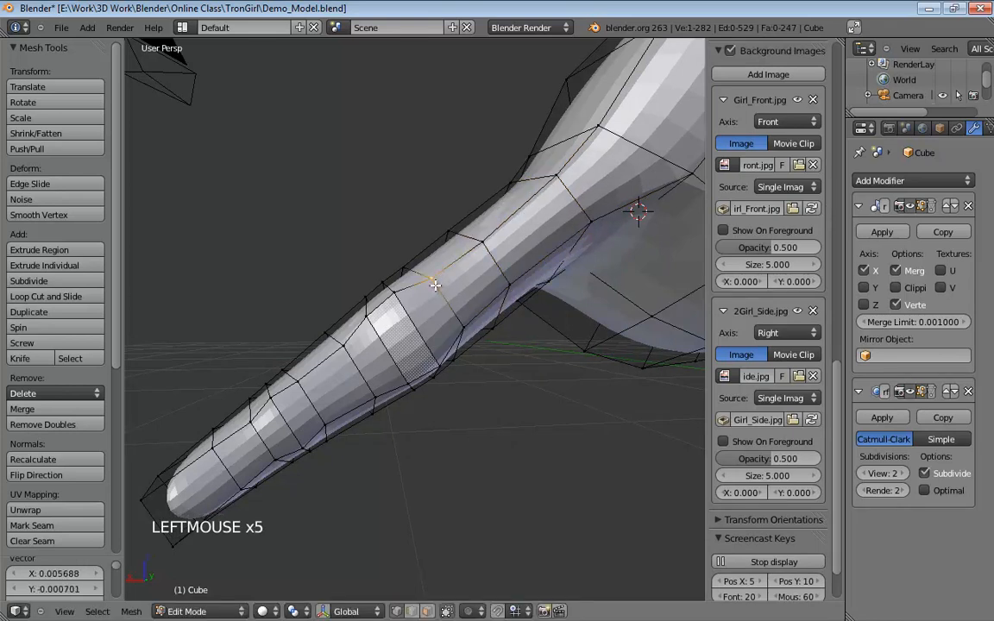
left_click_drag(435, 285, 441, 296)
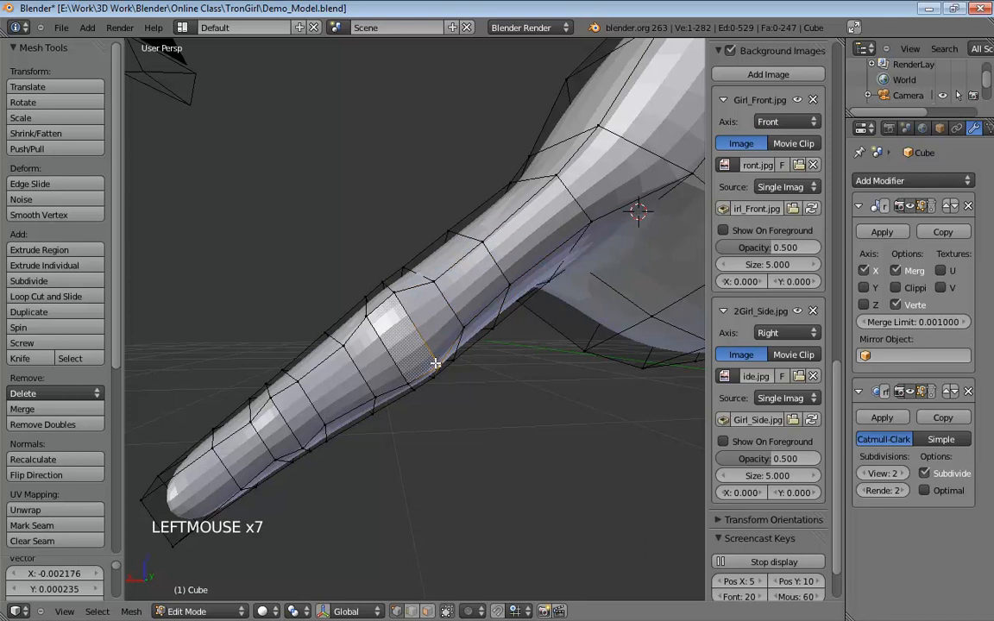
Draw the side vertices of the knuckle loops and the loop just beyond them slightly closer together.
left_click_drag(435, 363, 430, 357)
left_click_drag(394, 294, 397, 302)
left_click_drag(367, 318, 376, 331)
left_click_drag(406, 384, 401, 372)
left_click_drag(346, 351, 346, 363)
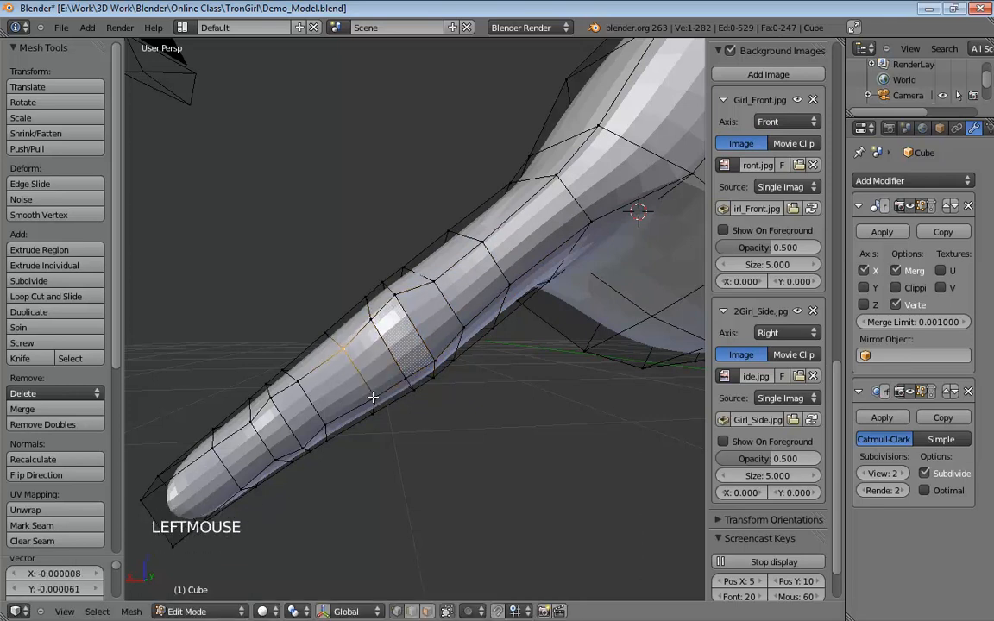
left_click_drag(373, 397, 361, 390)
Draw the side vertices of the fingertip joint loops and the loop before the tip slightly inward.
middle_click_drag(406, 445, 428, 327, "shift")
left_click_drag(349, 283, 401, 348)
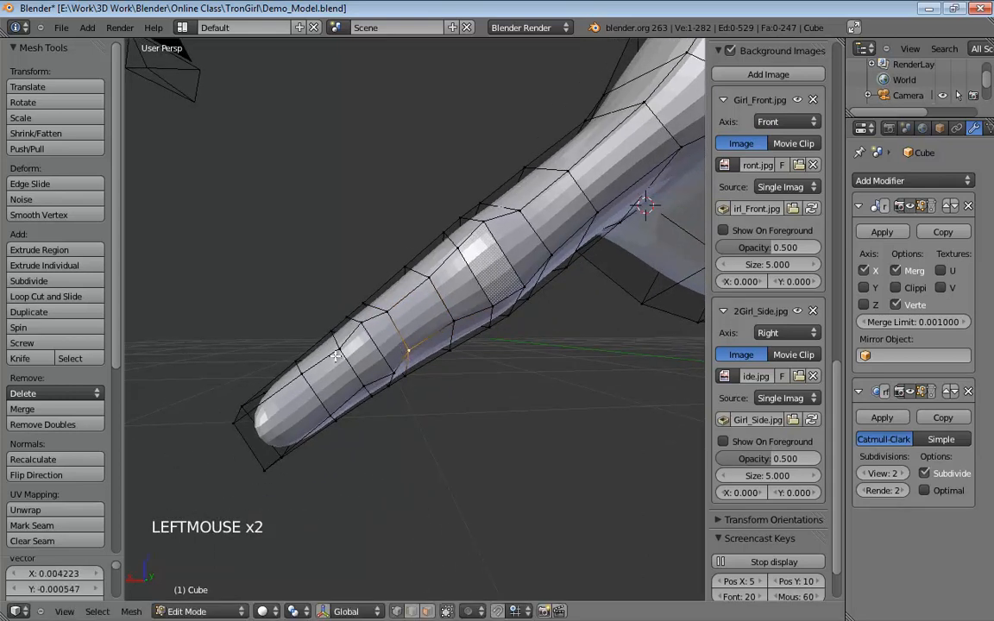
left_click(299, 378)
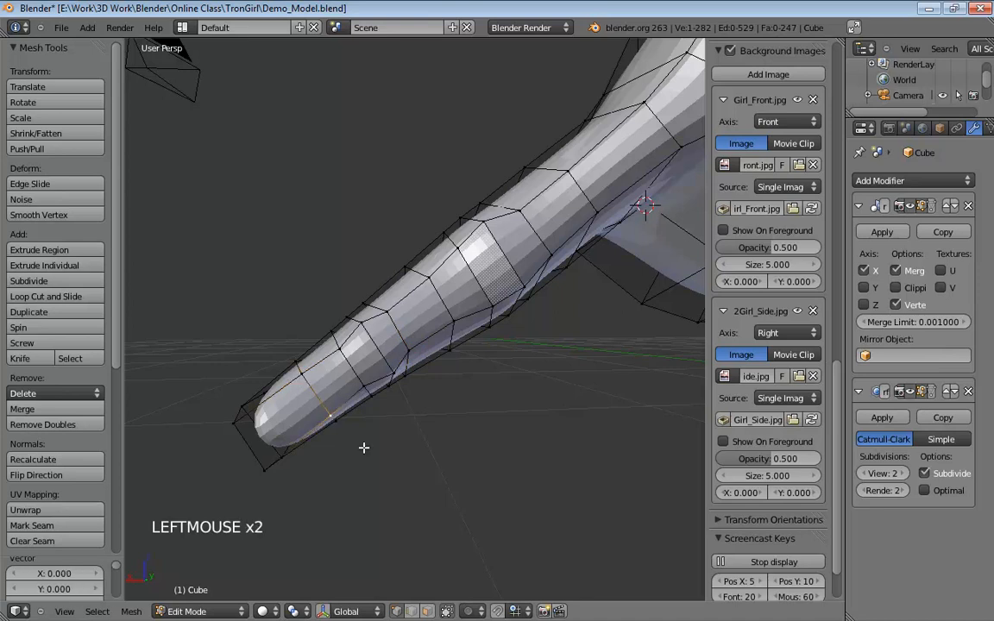
Select the two middle vertices at the end of the fingertip and shift them sideways by about 0.012 along Y.
middle_click_drag(363, 448, 516, 397, "shift")
left_click(395, 441)
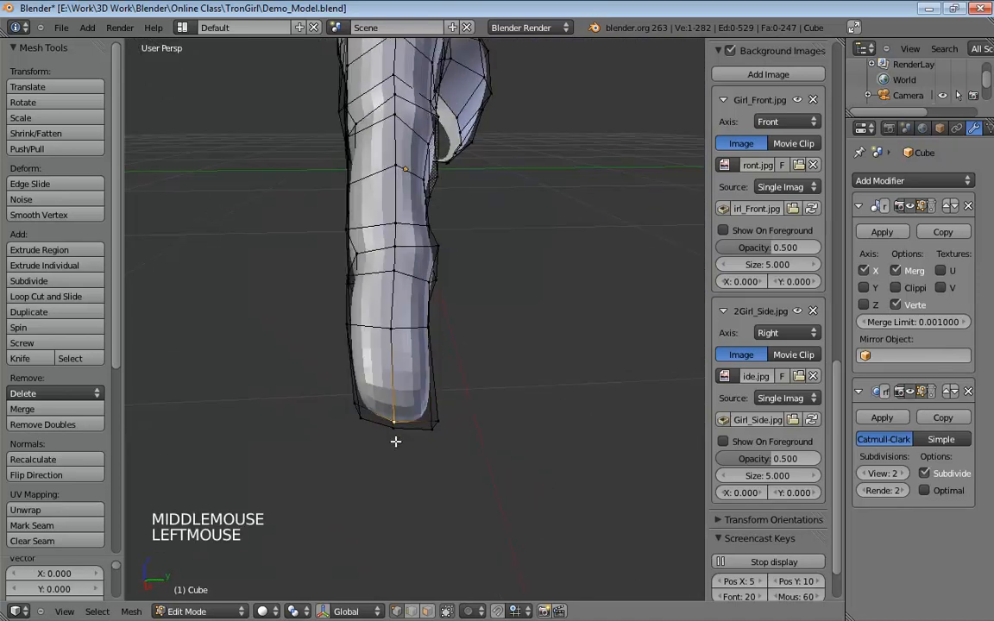
left_click(403, 438, "shift")
key("g")
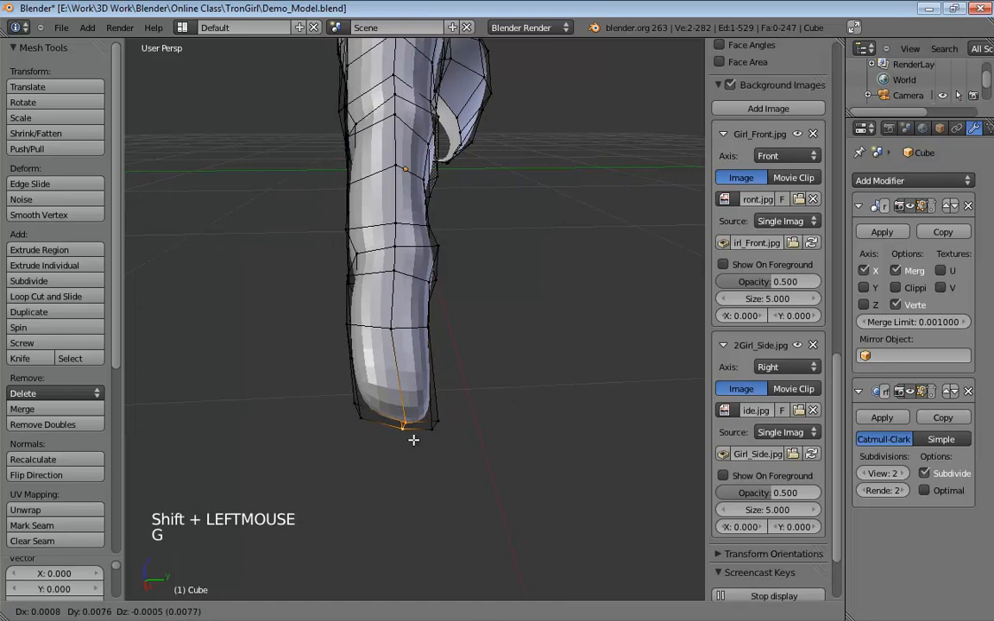
left_click(419, 440)
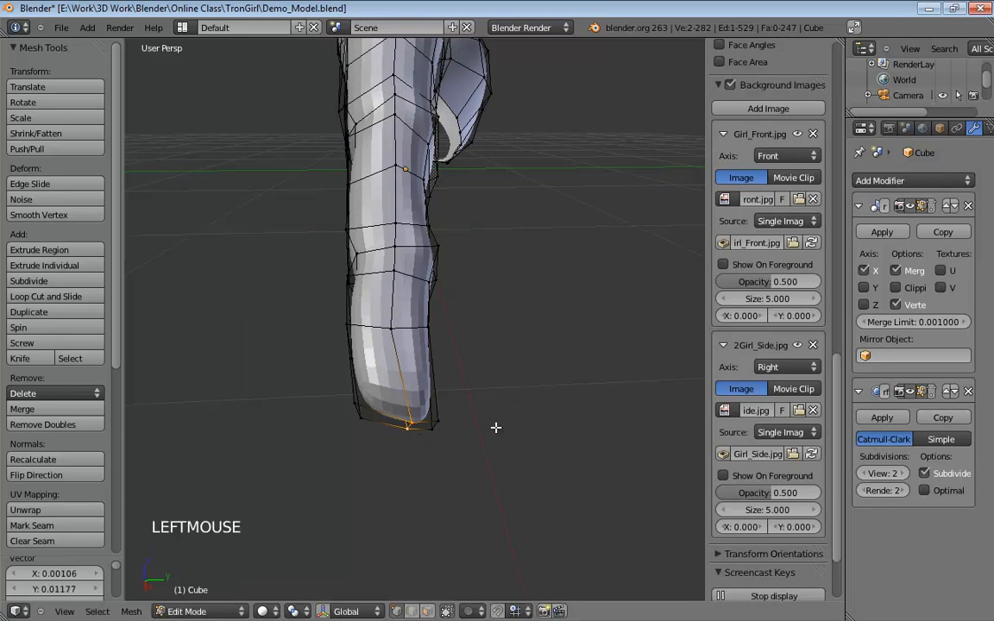
Move the pair of corner vertices at the end of the fingertip inward by about 0.005, mostly along Y.
middle_click_drag(495, 426, 513, 408)
mouse_move(367, 439)
middle_mouse_down()
mouse_move(360, 391)
mouse_move(370, 431)
middle_mouse_up()
left_click(375, 422)
left_click(371, 431, "shift")
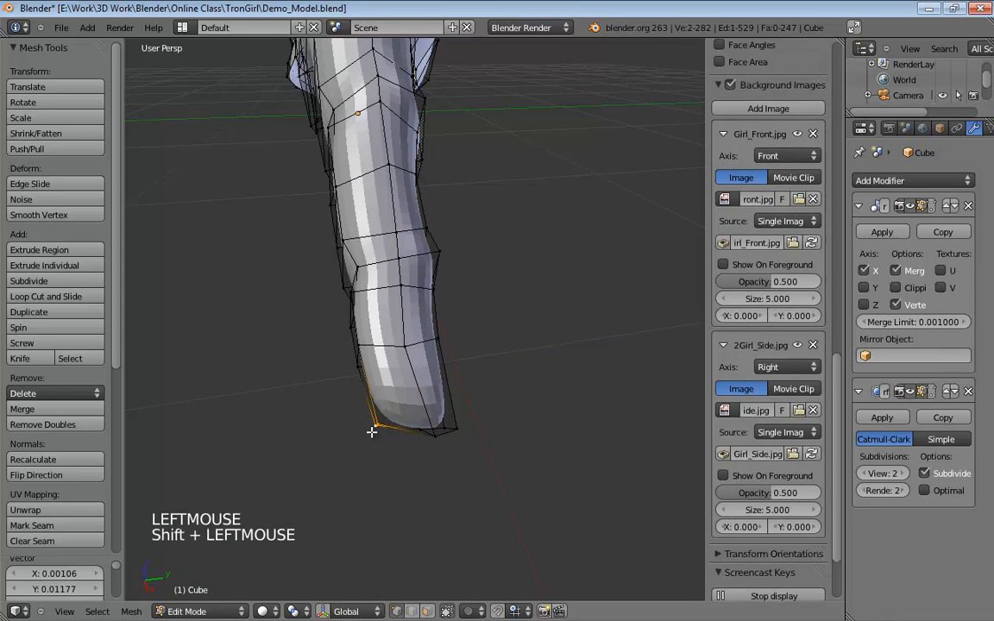
key("g")
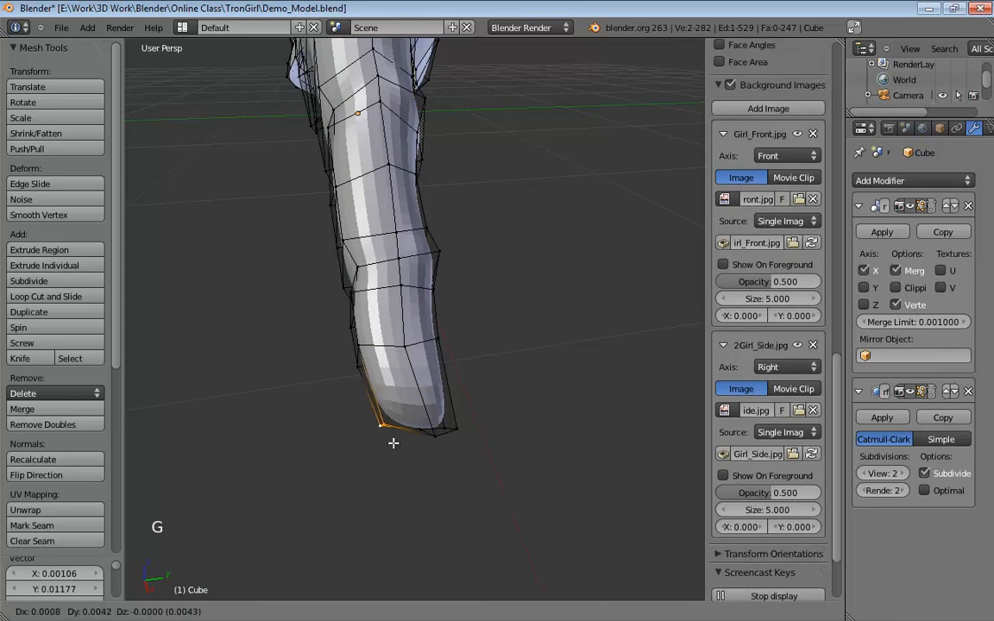
left_click(394, 442)
Nudge the underside vertices between the finger's base and knuckle slightly inward to slim that section.
middle_click_drag(518, 289, 463, 389)
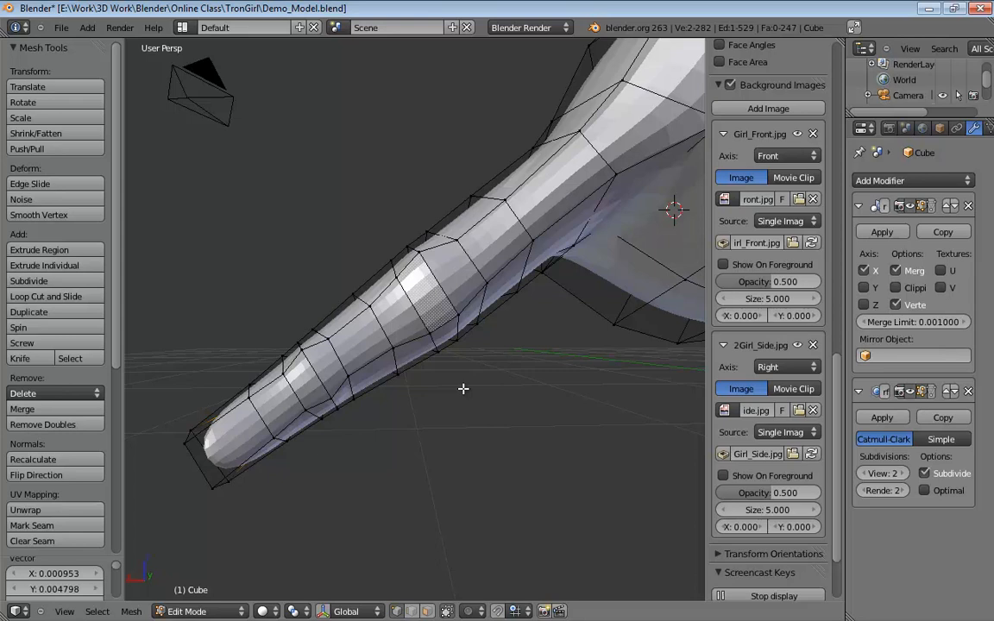
middle_click_drag(509, 380, 399, 334)
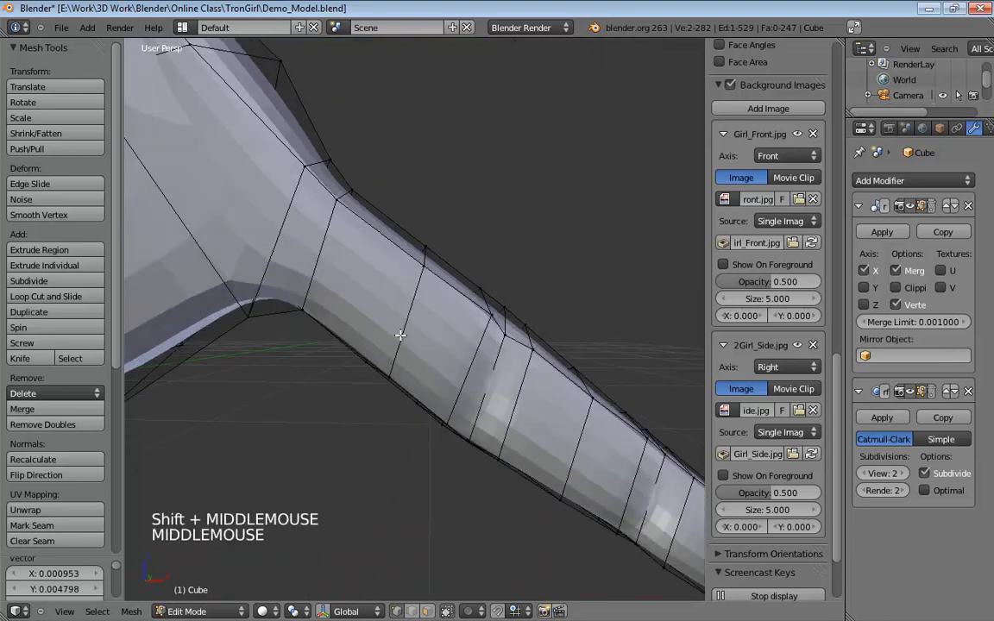
left_click(395, 371)
left_click(449, 414)
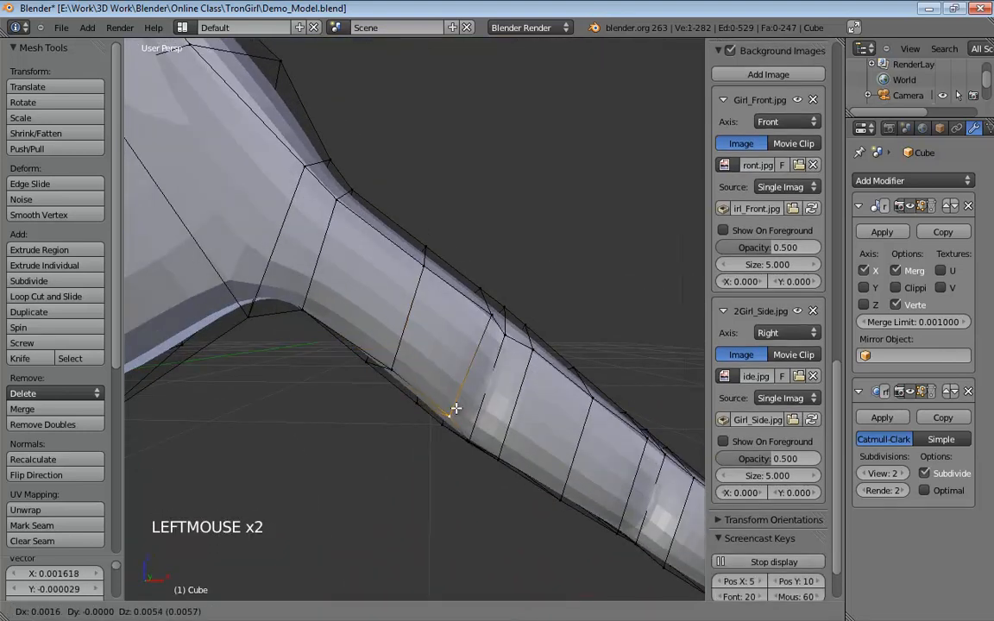
left_click_drag(466, 441, 509, 441)
Nudge the underside vertices between the knuckle and the fingertip slightly inward.
middle_click_drag(509, 441, 437, 348, "shift")
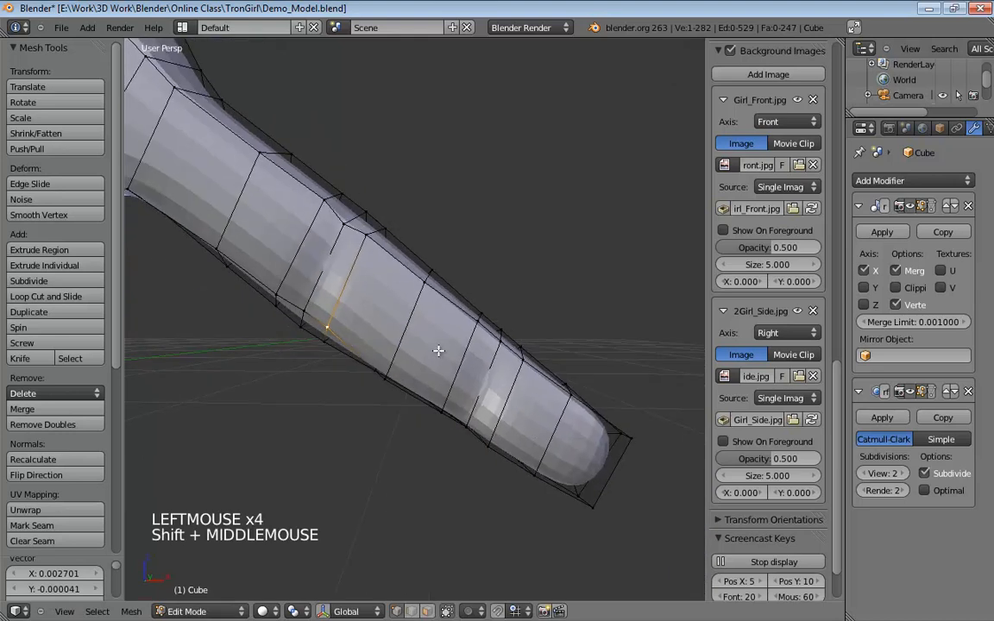
left_click(393, 369)
left_click(441, 405)
left_click_drag(441, 406, 602, 488)
Turn off the subdivision modifier's edit-mode display so the hand shows its base mesh.
middle_click_drag(602, 488, 192, 346, "shift")
scroll(447, 328, "down", 4)
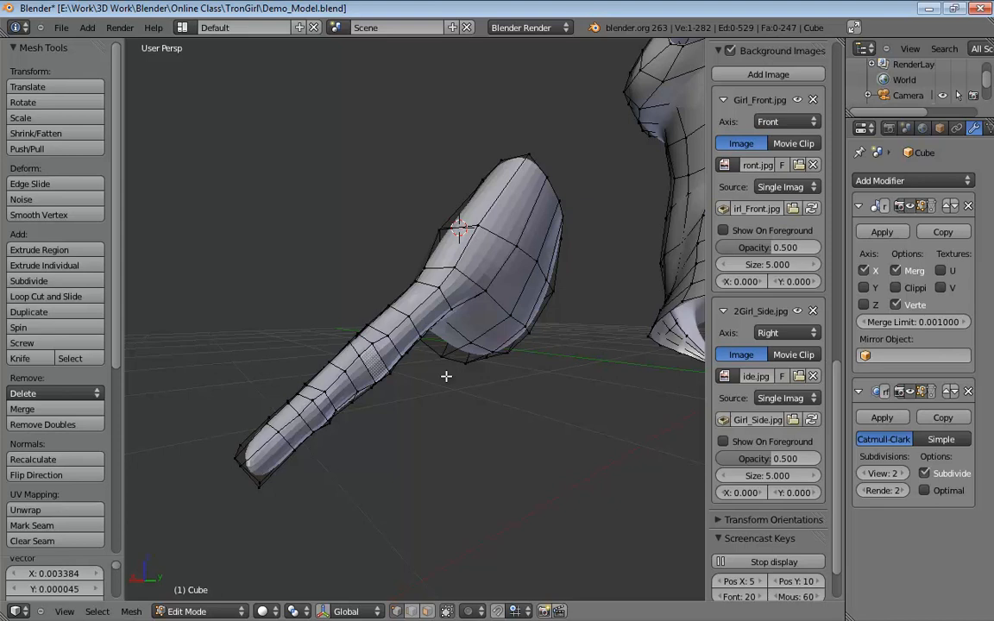
middle_click_drag(447, 376, 393, 333)
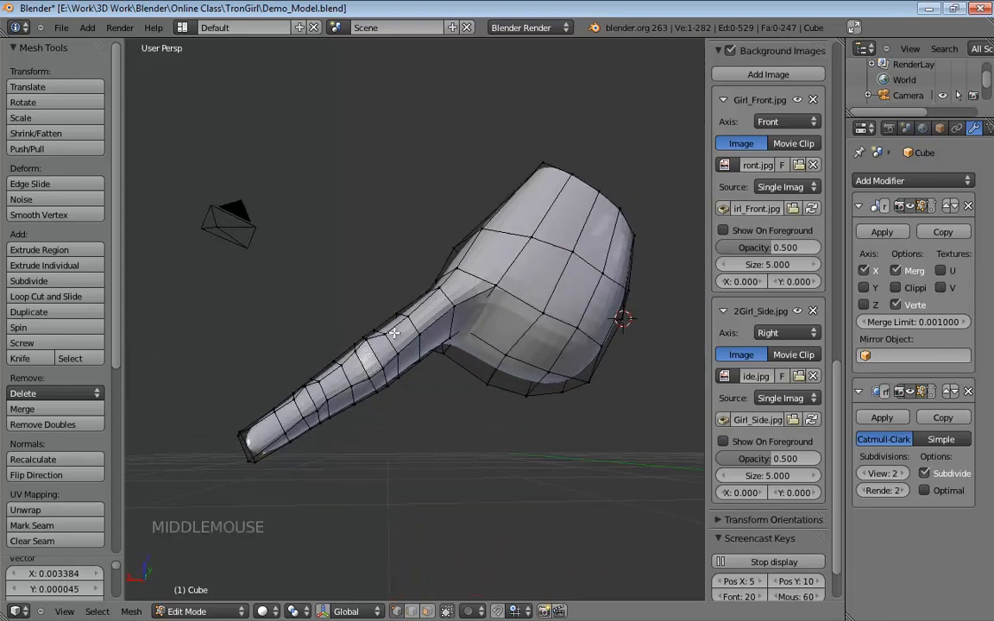
middle_click_drag(435, 362, 392, 369, "shift")
scroll(390, 368, "up", 3)
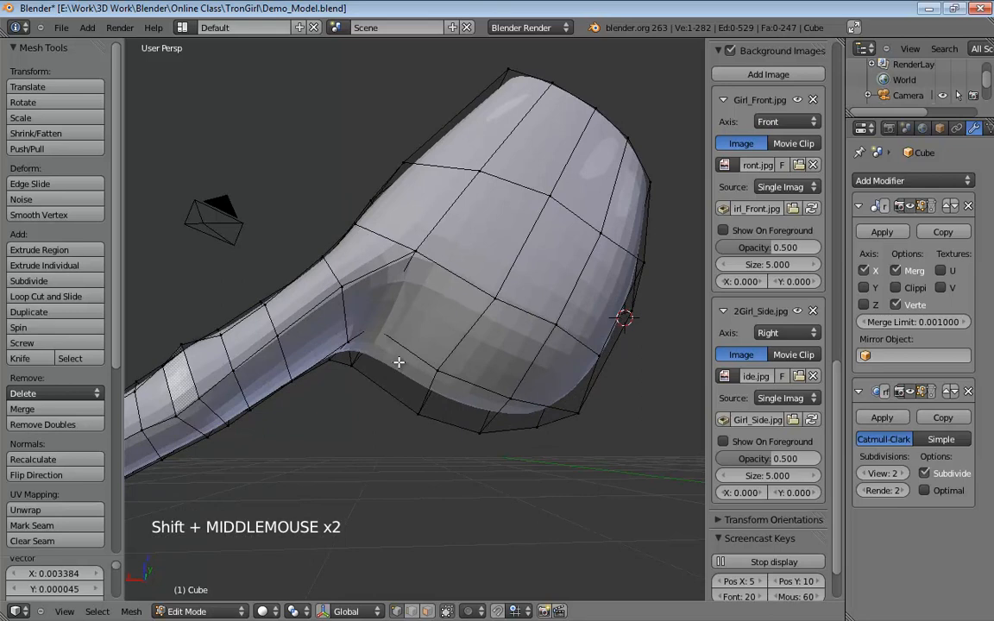
left_click(906, 391)
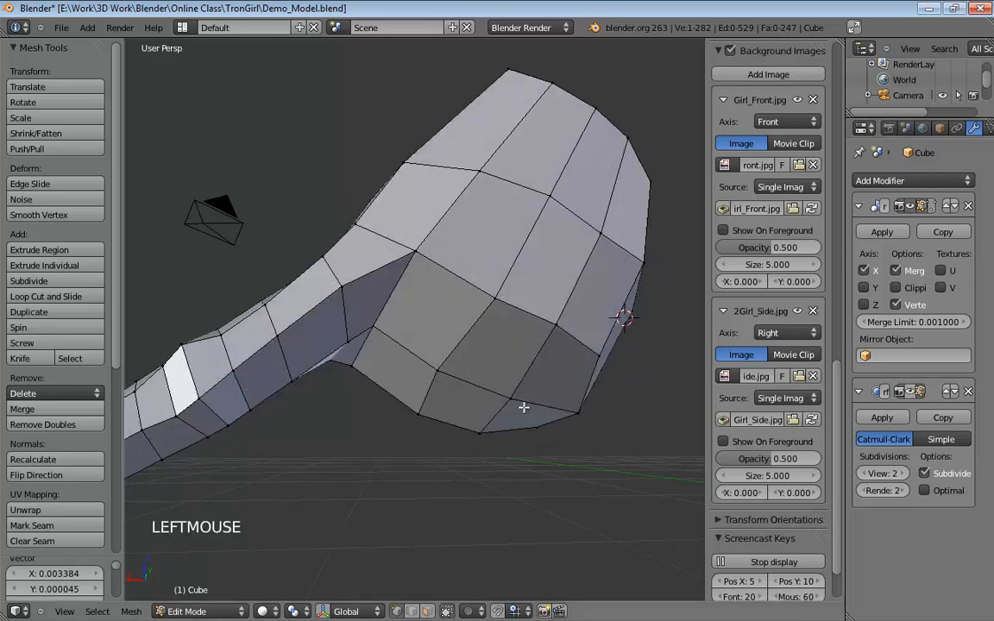
Switch the mesh selection to face mode with the open area at the palm's end in view.
middle_click_drag(524, 407, 562, 340, "shift")
scroll(518, 346, "down", 2)
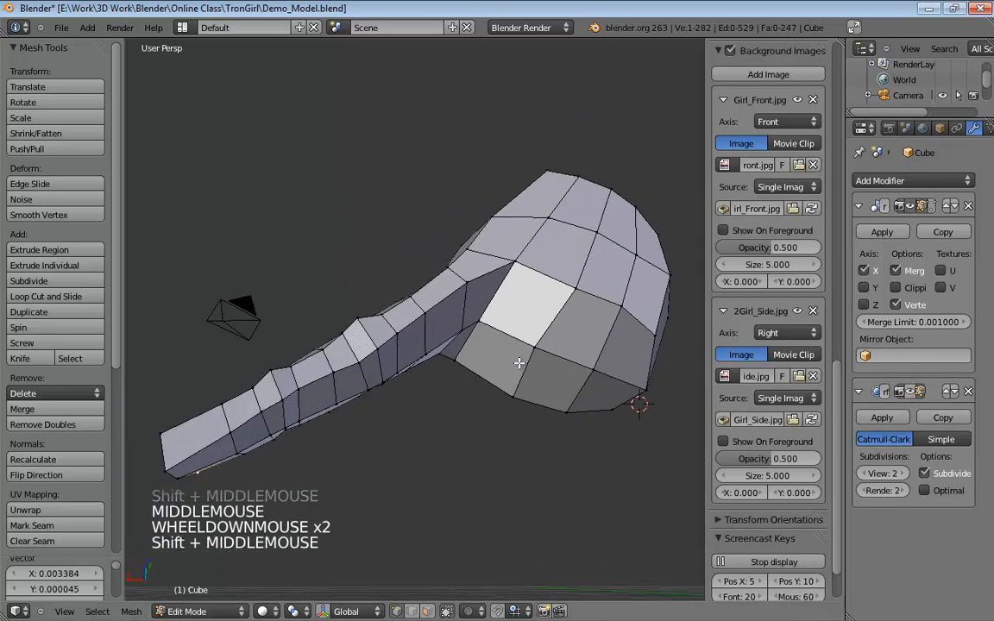
key("ctrl+Tab")
key("f")
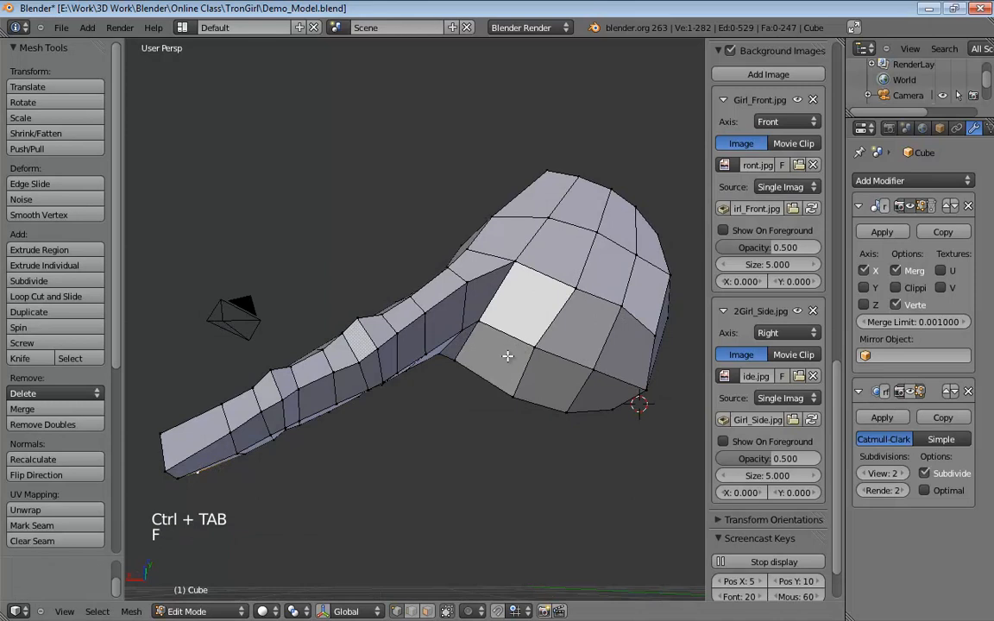
left_click(506, 355)
key("ctrl+Tab")
key("Escape")
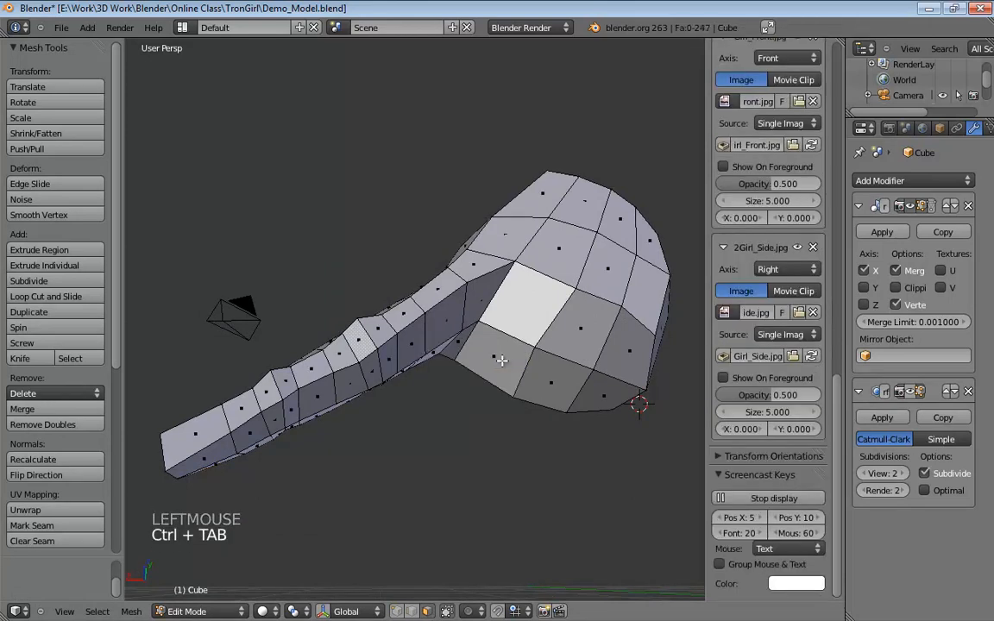
Delete the six faces closing the end of the palm where the remaining fingers attach.
left_click(505, 356)
left_click(527, 302, "shift")
left_click(578, 324, "shift")
left_click(571, 382, "shift")
left_click(602, 393, "shift")
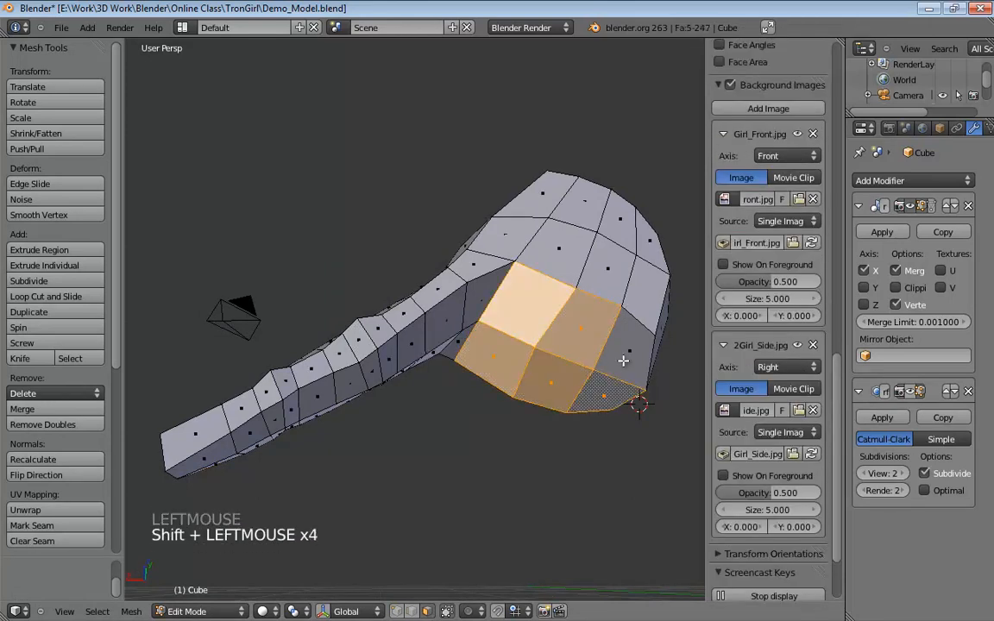
left_click(632, 347, "shift")
key("x")
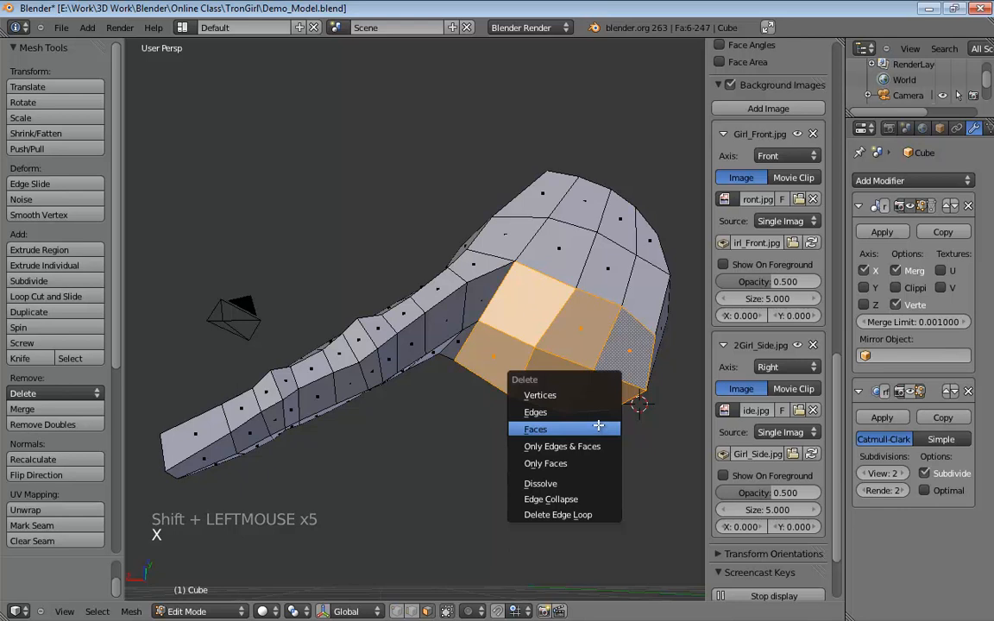
left_click(552, 429)
Box-select the faces at the tip of the index finger in wireframe display, including those on the far side.
middle_click_drag(553, 429, 434, 460, "shift")
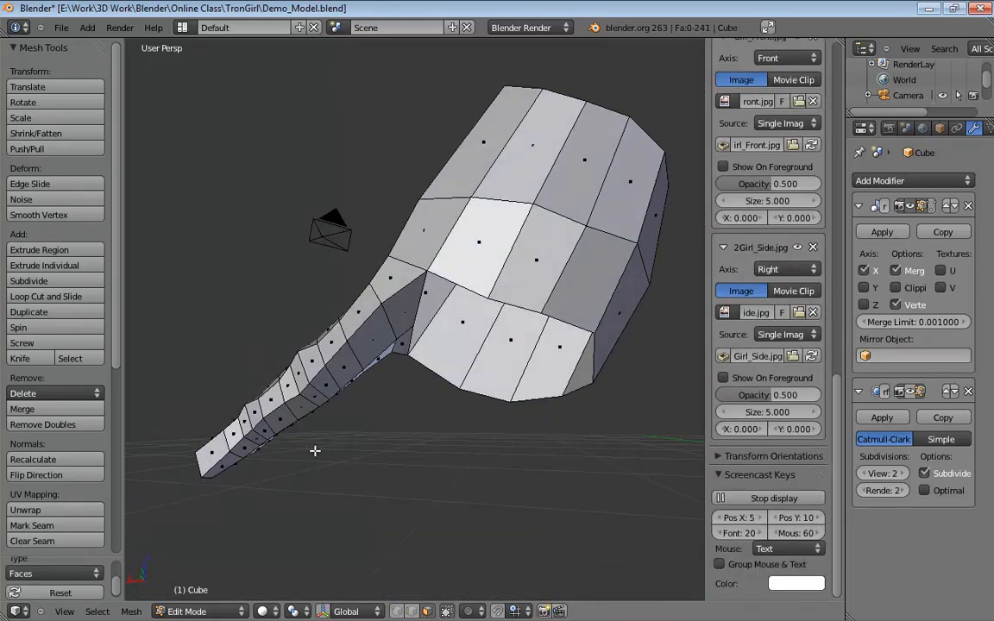
middle_click_drag(315, 451, 453, 391, "shift")
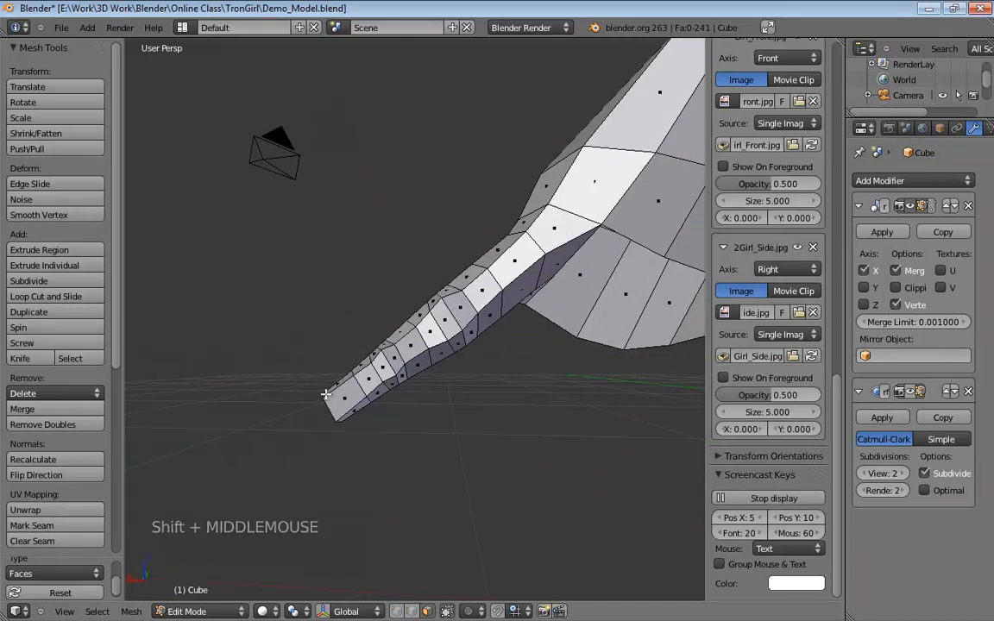
key("z")
middle_click_drag(315, 395, 338, 386)
key("b")
left_click_drag(277, 364, 347, 434)
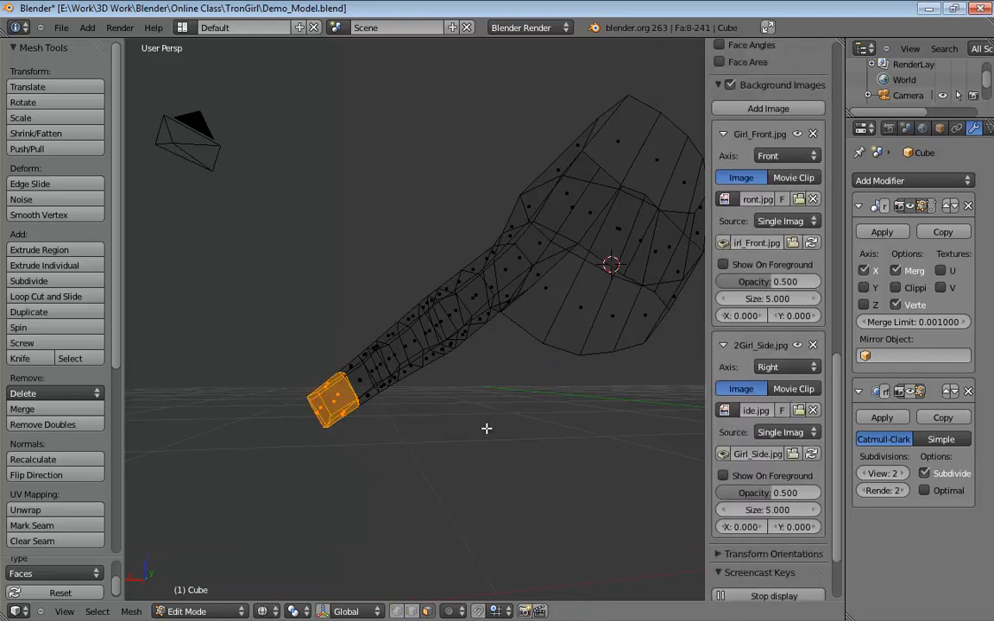
Grow the selection from the fingertip until the whole index finger is selected to its base, and return to solid display.
key("KP_Add")
key("ctrl+KP_Add")
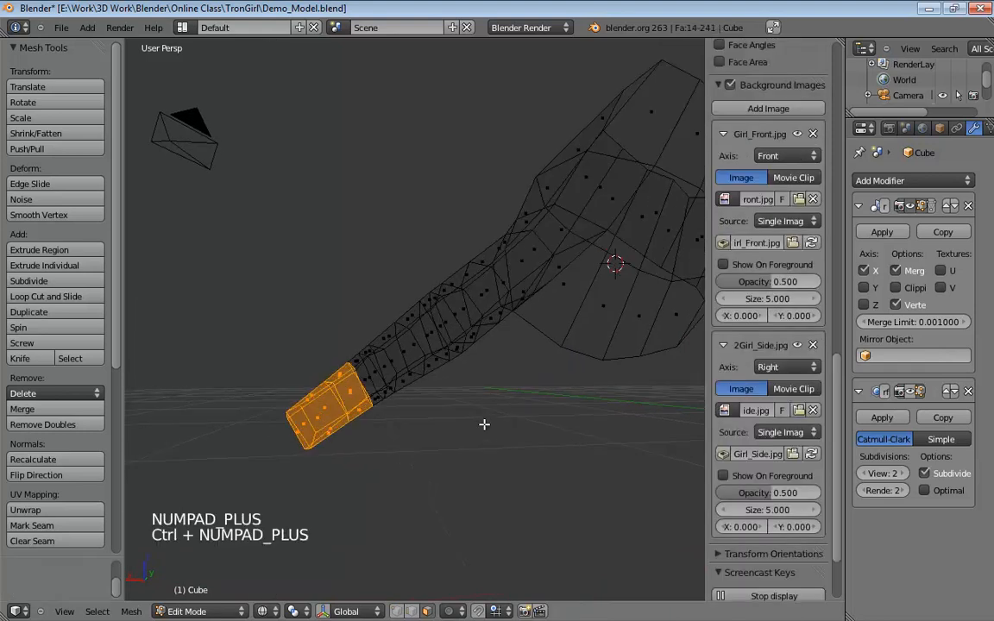
key("ctrl+KP_Add")
key("ctrl+KP_Add")
key("ctrl+KP_Add")
key("ctrl+KP_Add")
key("ctrl+KP_Add")
key("ctrl+KP_Add")
key("ctrl+KP_Add")
key("ctrl+KP_Add")
key("ctrl+KP_Add")
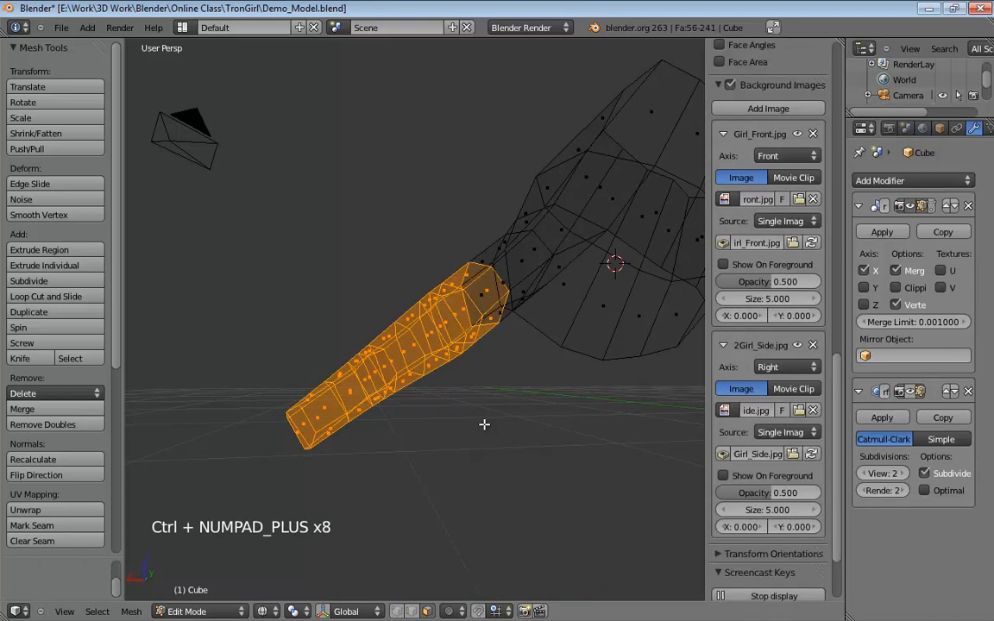
mouse_move(454, 424)
middle_mouse_down("shift")
mouse_move(513, 339)
mouse_move(561, 458)
mouse_move(428, 303)
mouse_move(617, 271)
mouse_move(508, 183)
mouse_move(331, 189)
mouse_move(351, 244)
mouse_move(267, 279)
mouse_move(276, 295)
mouse_move(388, 272)
middle_mouse_up("shift")
key("z")
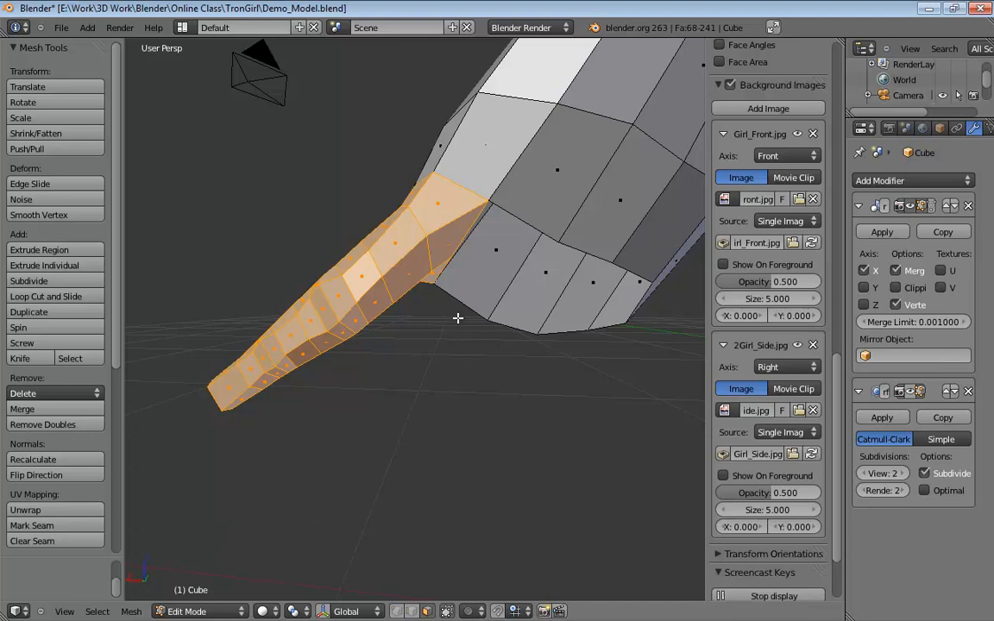
Duplicate the finger beside the original and rotate the copy about 14 degrees in front orthographic view to follow the reference.
key("shift+d")
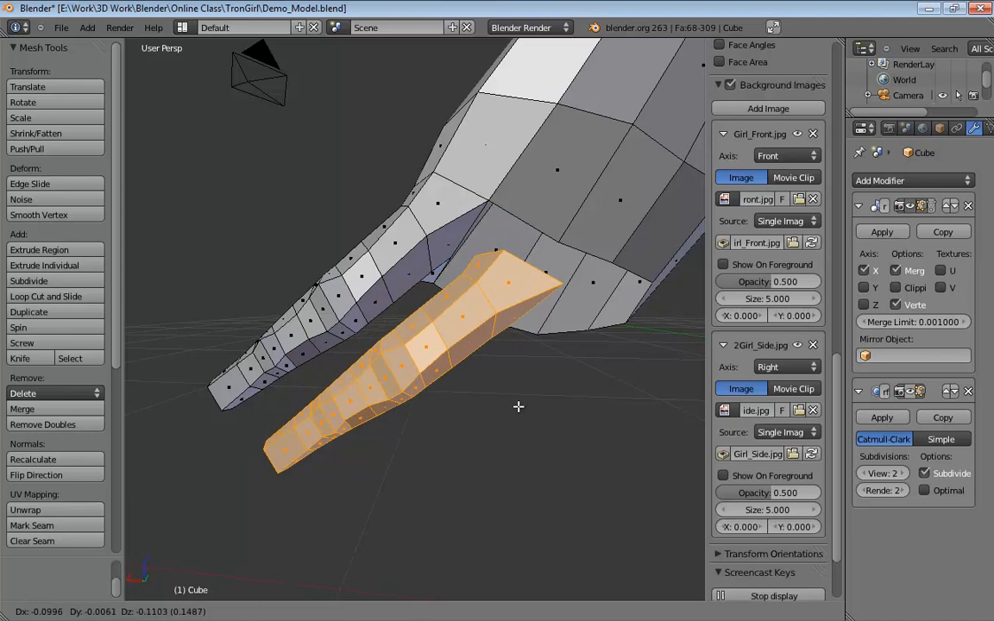
left_click(518, 407)
key("KP_1")
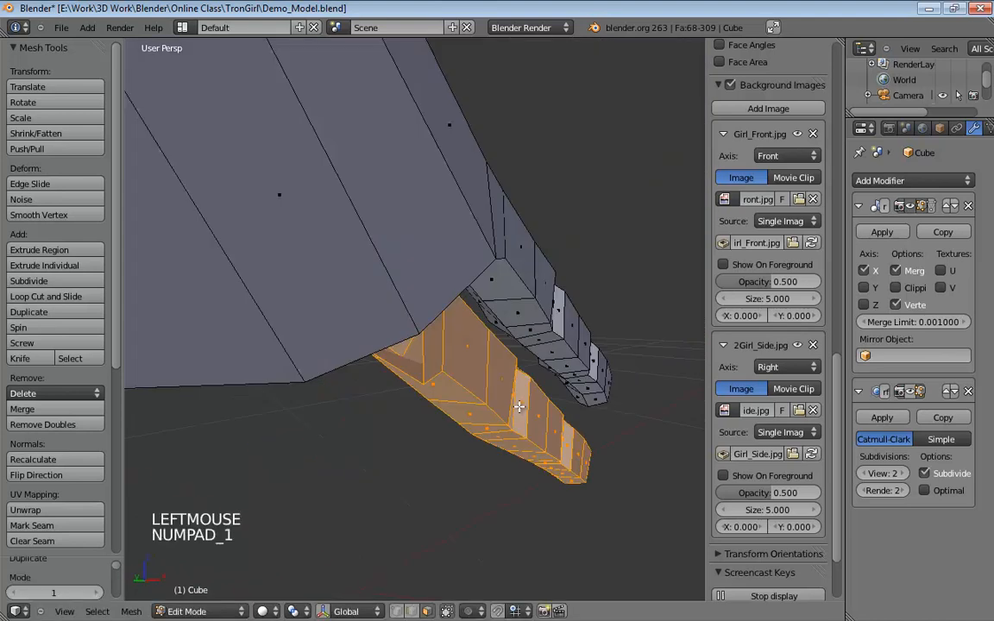
key("KP_5")
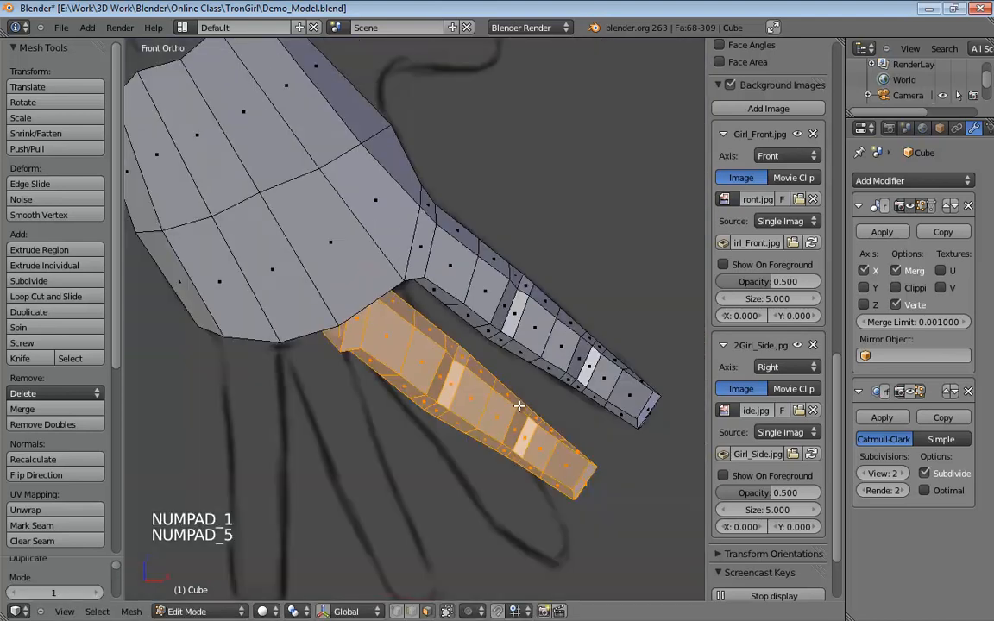
key("r")
left_click(479, 352)
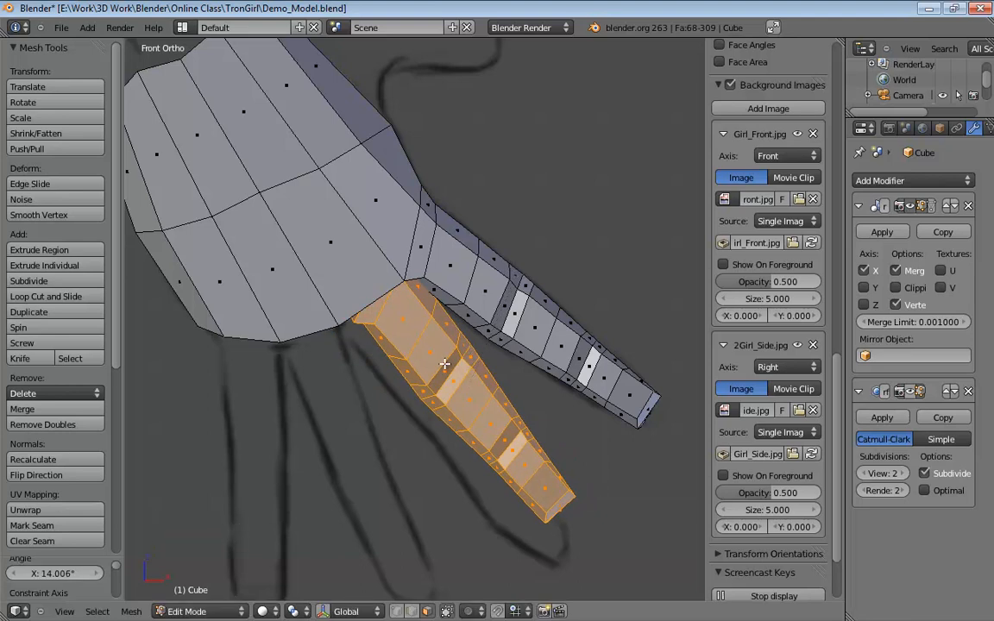
In wireframe, move the copied finger about -0.017 in X and -0.027 in Z, and rotate it about 1 degree over the sketched middle finger.
key("z")
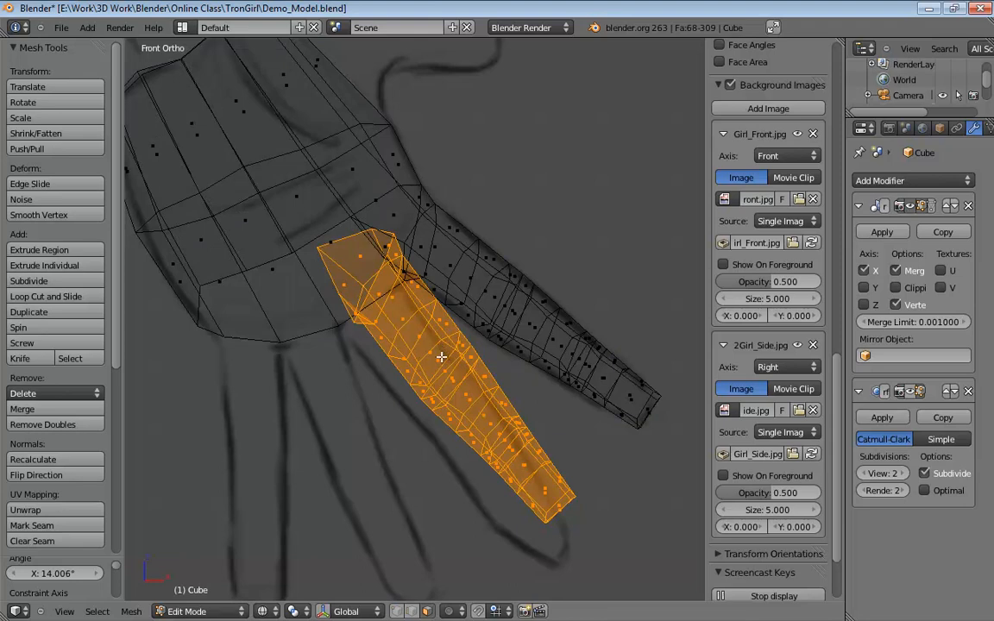
key("g")
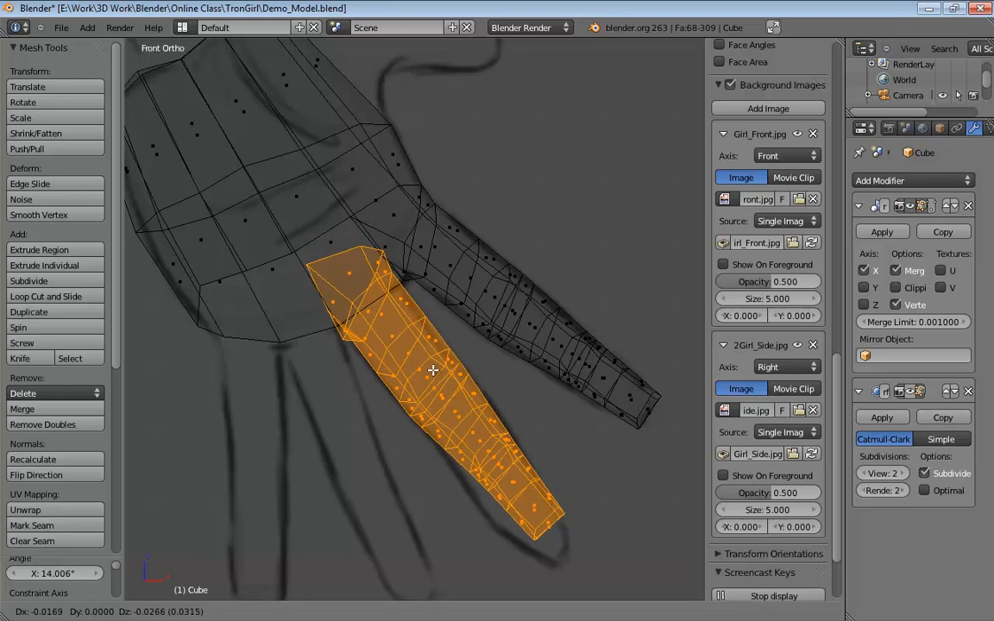
left_click(438, 346)
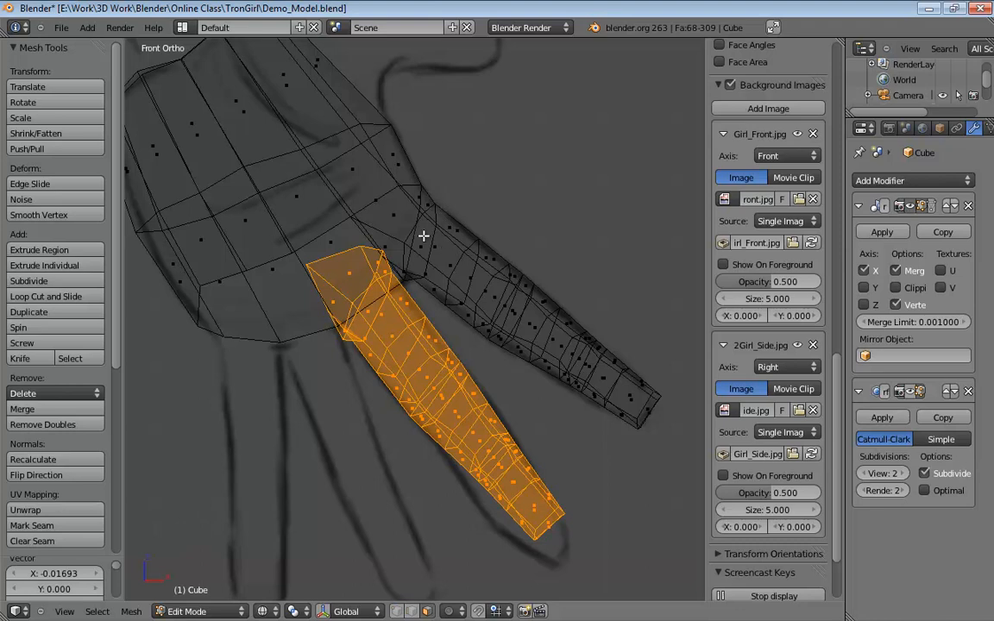
key("r")
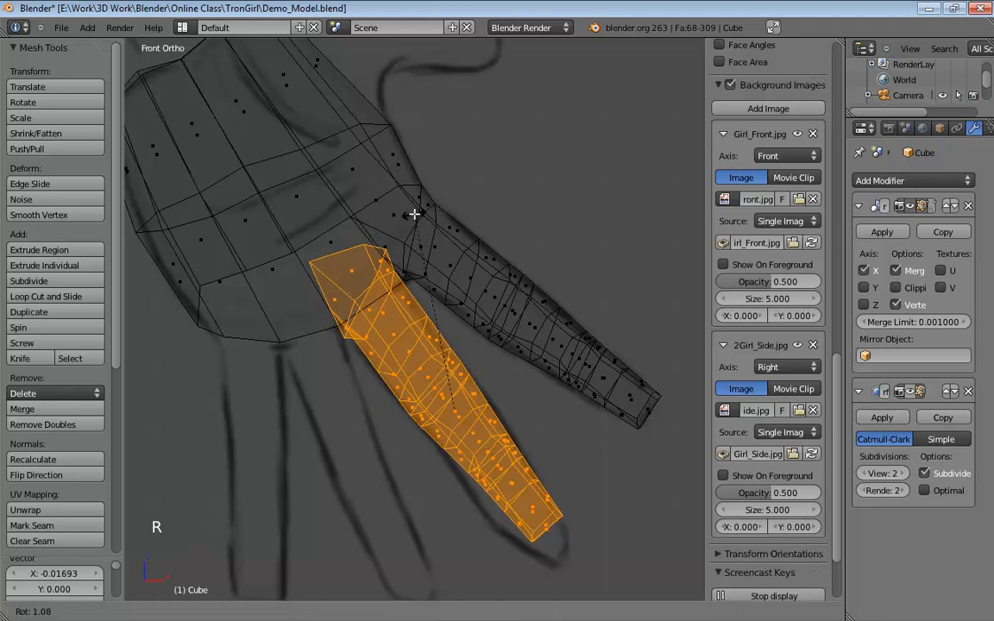
left_click(417, 218)
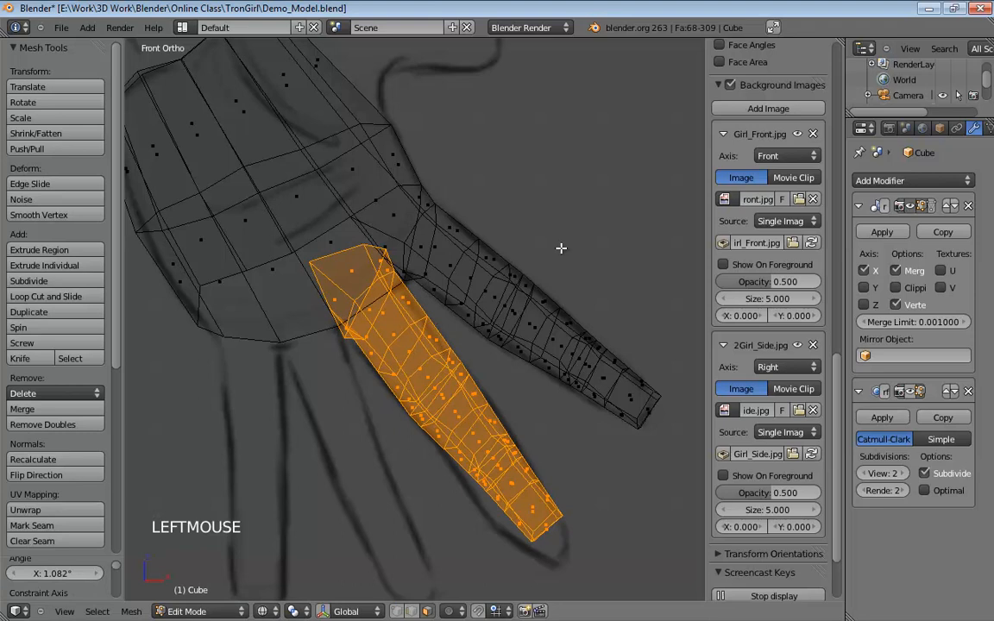
In solid display, switch to vertex selection and merge the copied finger's upper middle base vertex into the nearest palm vertex, At Last.
key("KP_3")
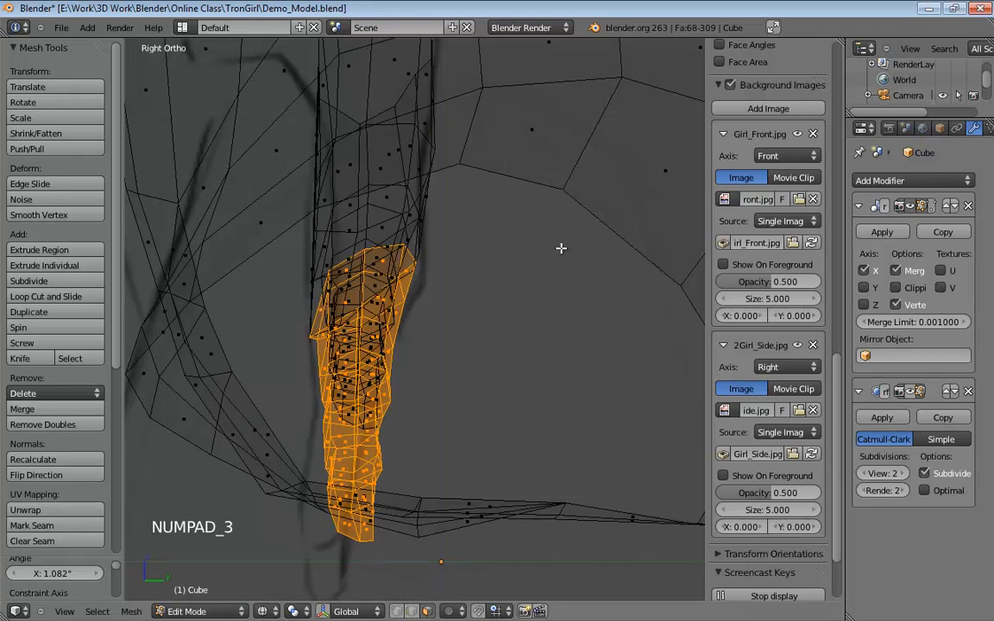
key("KP_4")
key("KP_5")
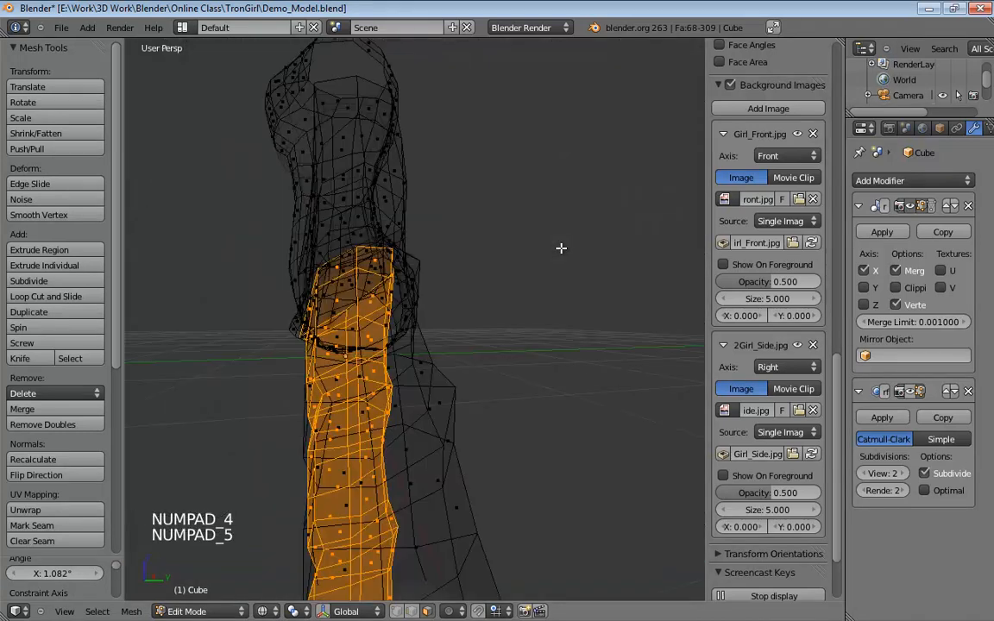
key("z")
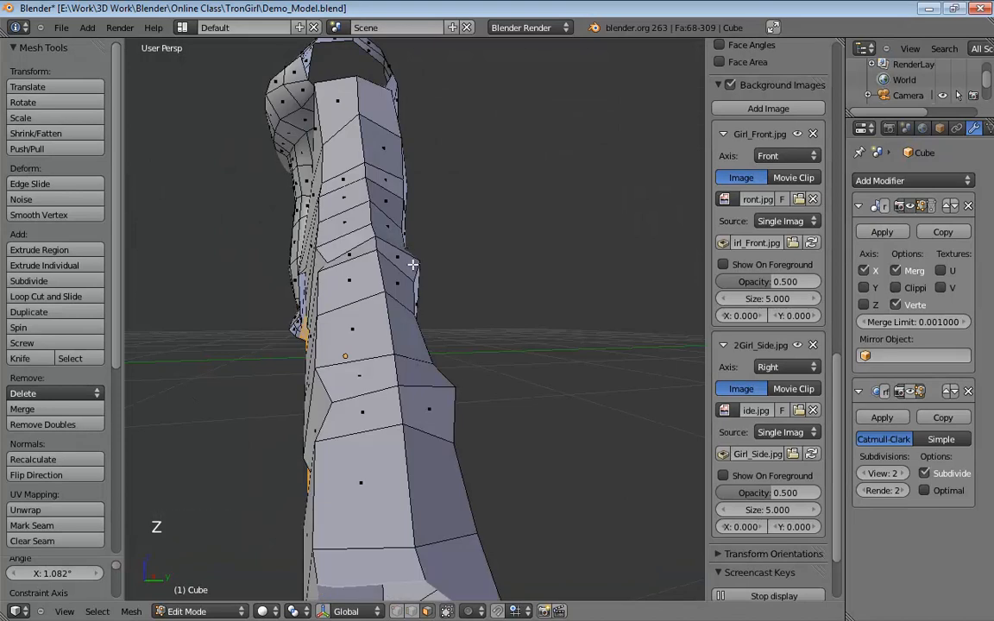
mouse_move(411, 262)
middle_mouse_down()
mouse_move(292, 214)
mouse_move(248, 235)
mouse_move(257, 228)
middle_mouse_up()
middle_click_drag(457, 262, 410, 289, "shift")
scroll(357, 299, "up", 4)
scroll(358, 299, "up", 2)
scroll(329, 307, "up", 4)
scroll(415, 289, "down", 1)
scroll(416, 288, "up", 5)
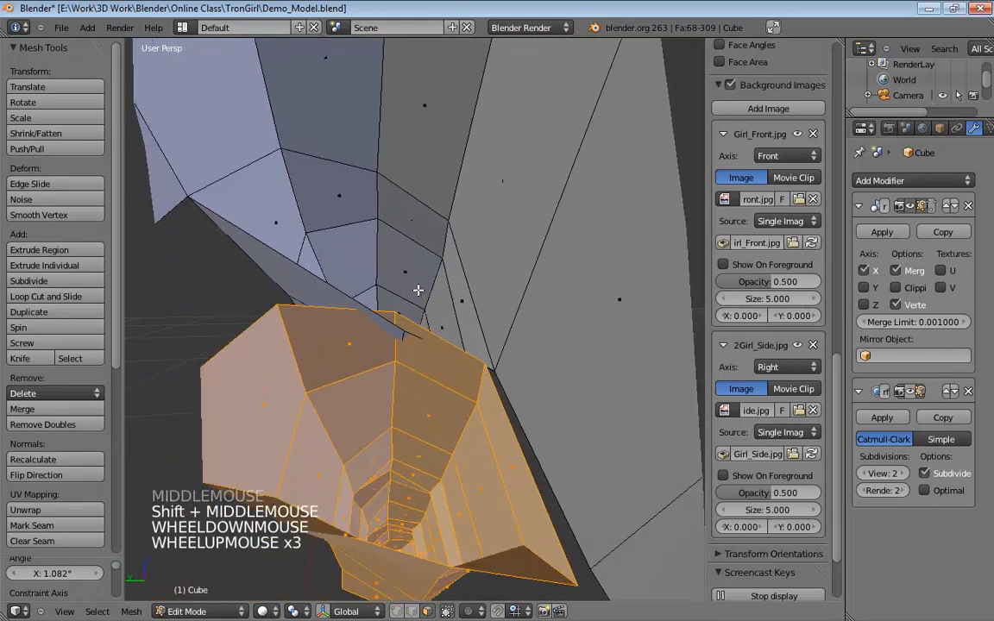
key("ctrl+Tab")
left_click(376, 285)
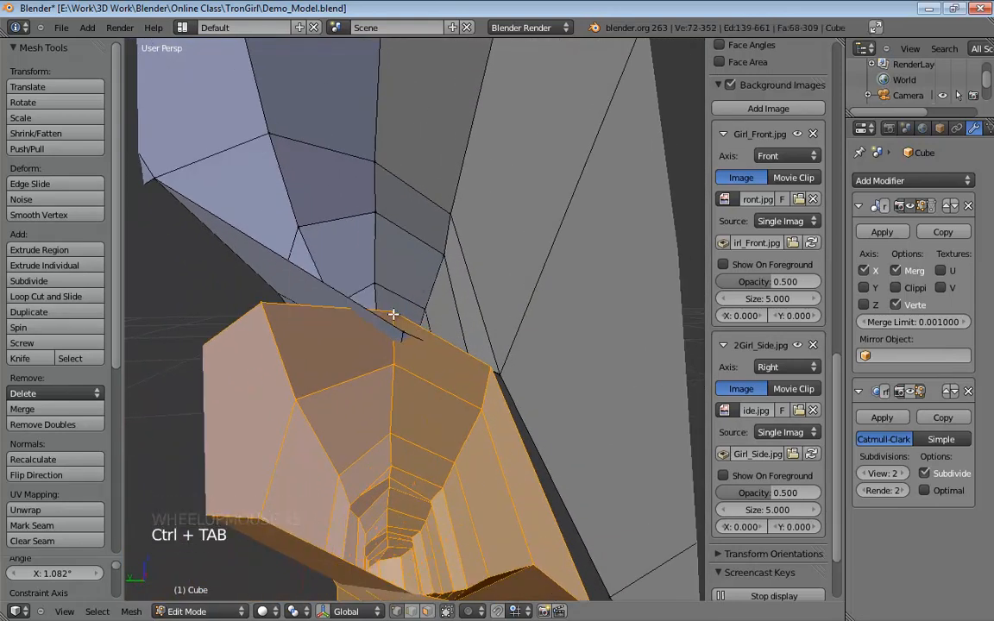
left_click(394, 315)
left_click(401, 333, "shift")
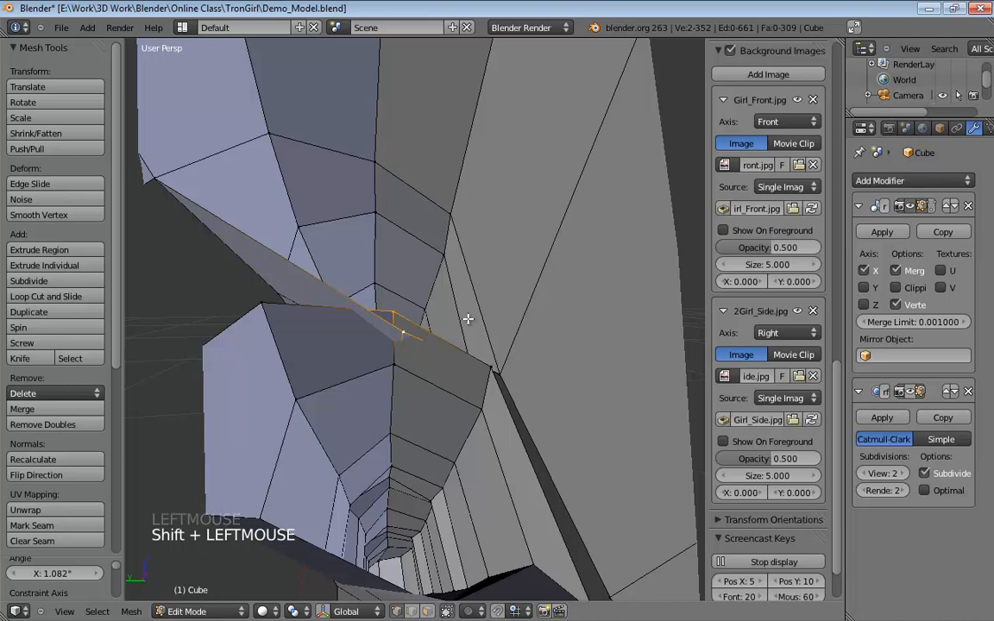
key("alt+m")
left_click(464, 320)
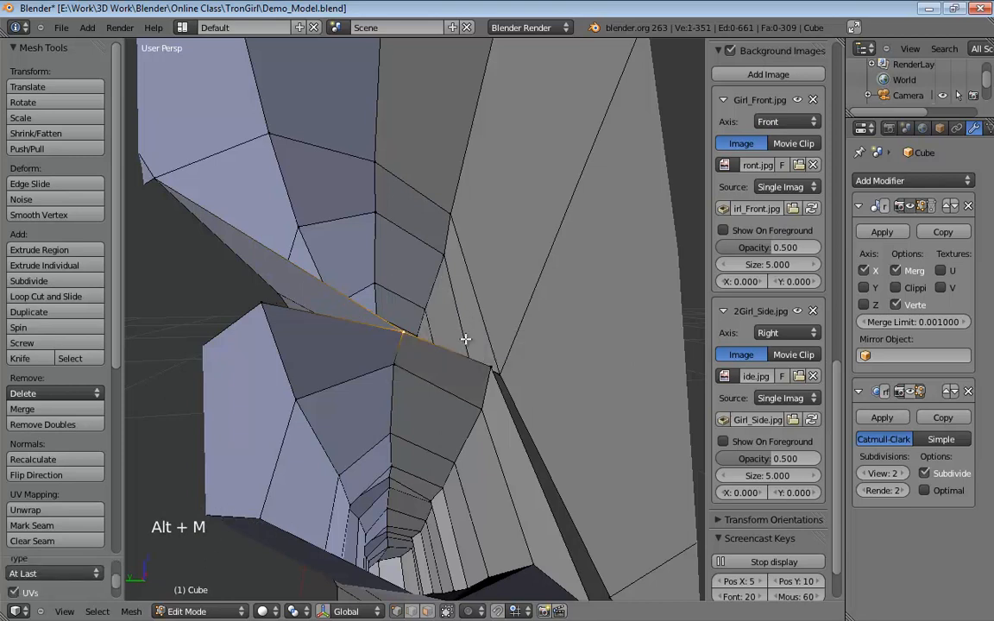
Merge the adjacent corner vertex of the copied finger's base into the palm vertex almost touching it, At Last.
left_click(497, 374)
left_click(499, 377, "shift")
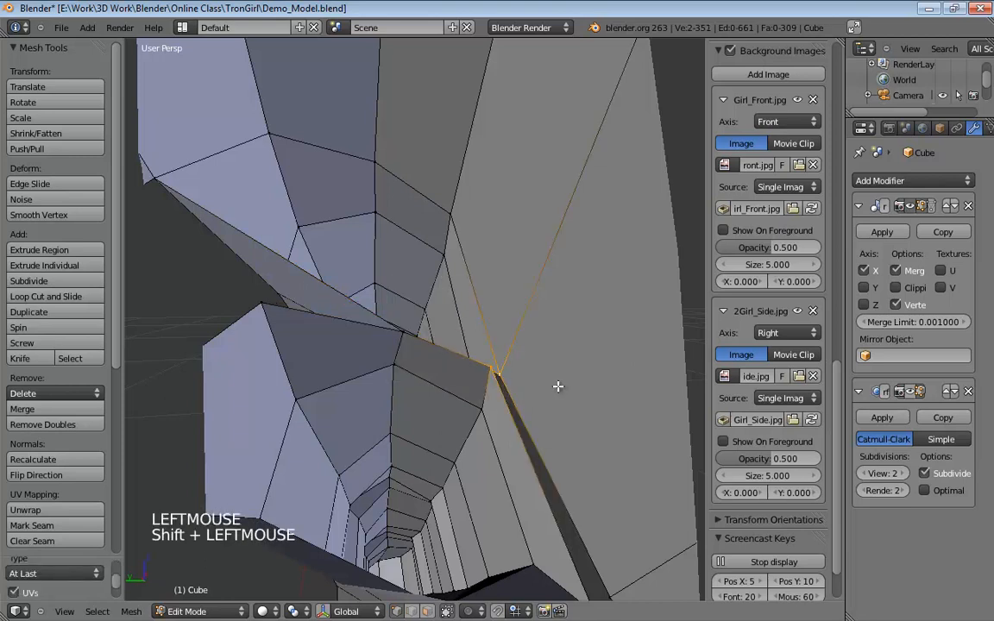
key("shift+r")
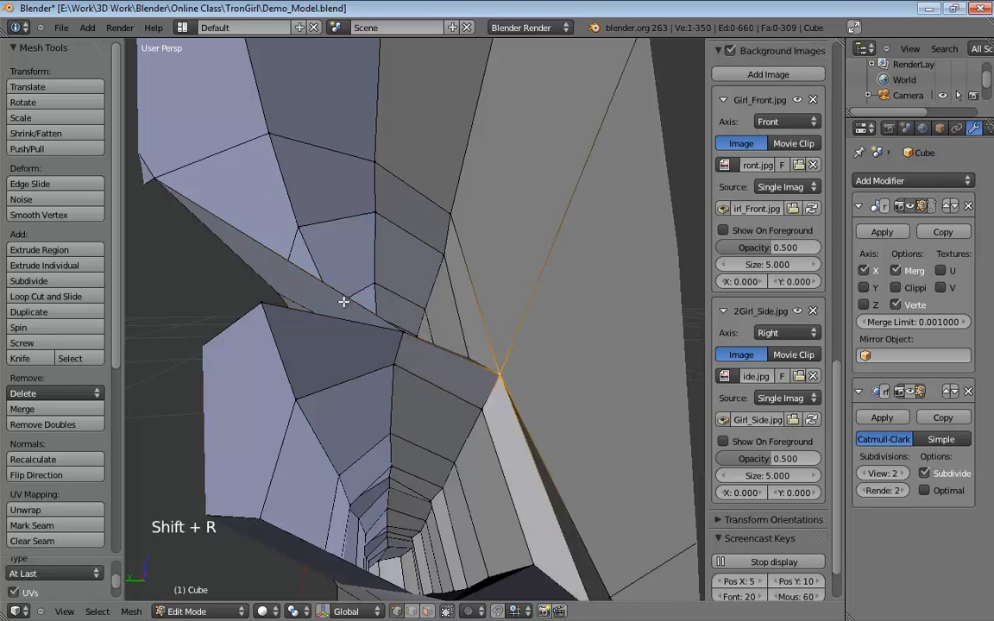
From the outer side of the hand, merge both exposed corner vertices of the copied finger's base into their nearest palm vertices, At Last.
middle_click_drag(265, 303, 416, 255)
scroll(377, 323, "down", 13)
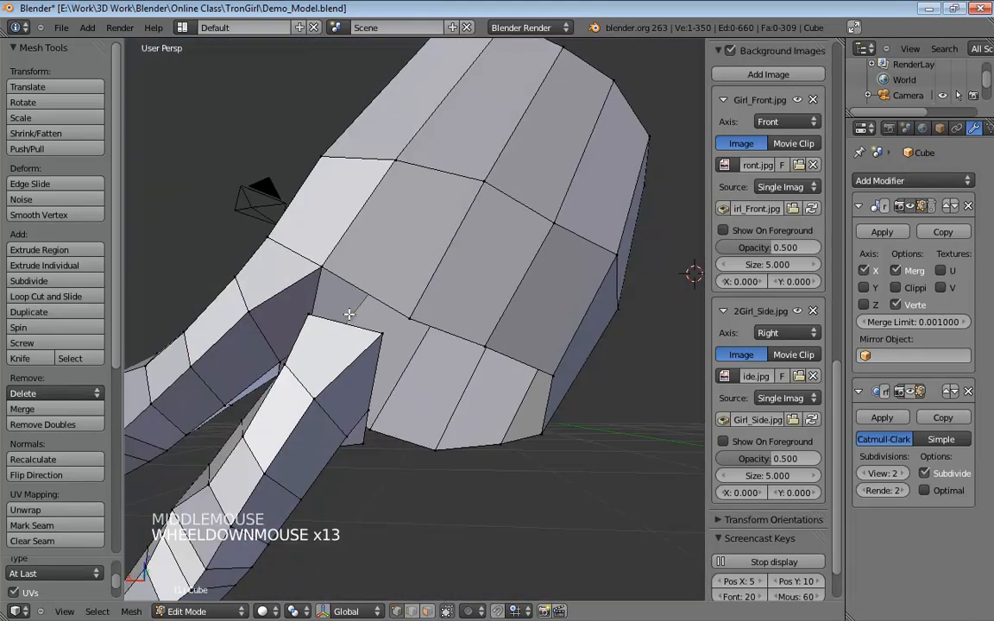
mouse_move(349, 314)
middle_mouse_down()
mouse_move(420, 329)
mouse_move(333, 313)
middle_mouse_up()
left_click(326, 317)
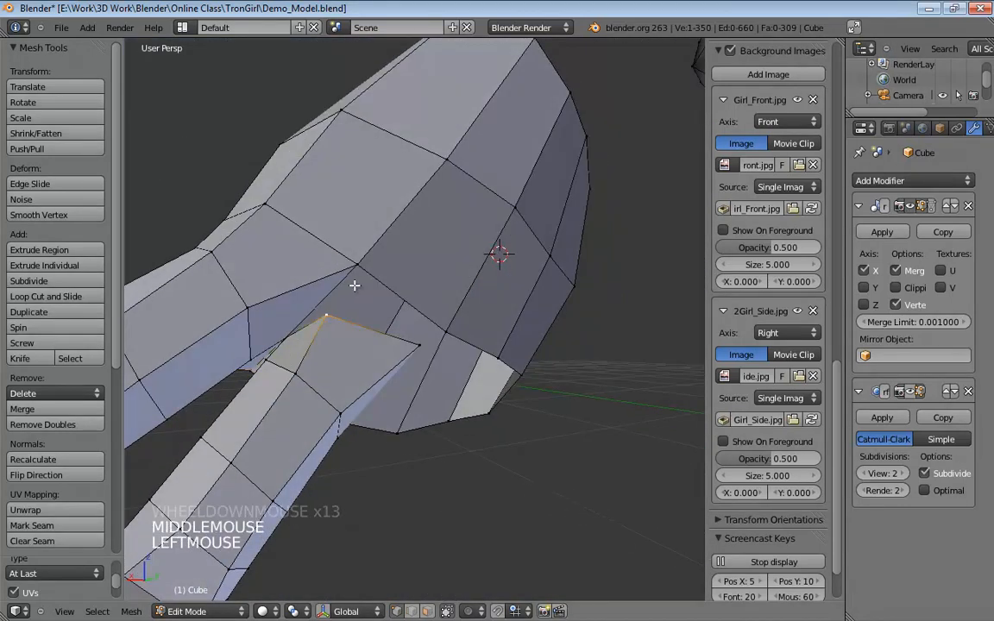
left_click(358, 265, "shift")
key("shift+r")
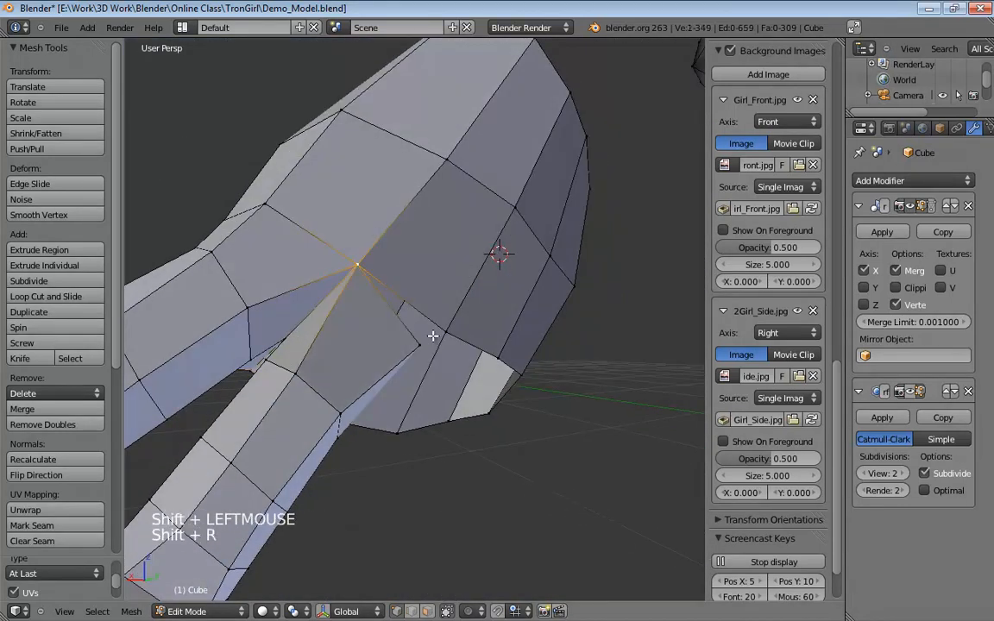
middle_click_drag(435, 335, 405, 327)
left_click(406, 327)
left_click(442, 320, "shift")
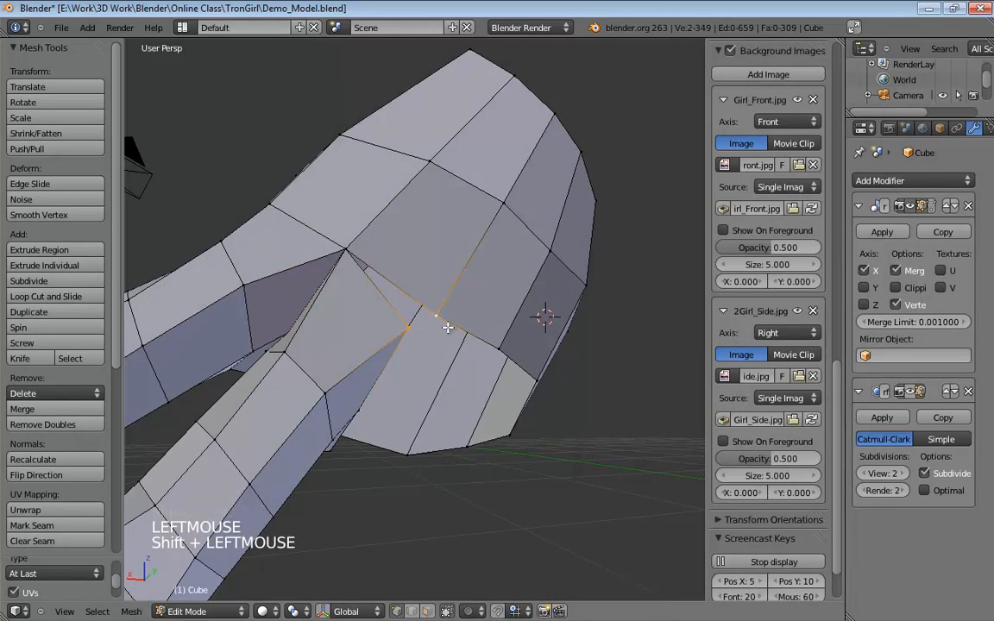
key("shift+r")
From the opposite side of the hand, merge the remaining loose corner of the finger base into the neighbouring palm vertex, At Last.
middle_click_drag(483, 406, 402, 281)
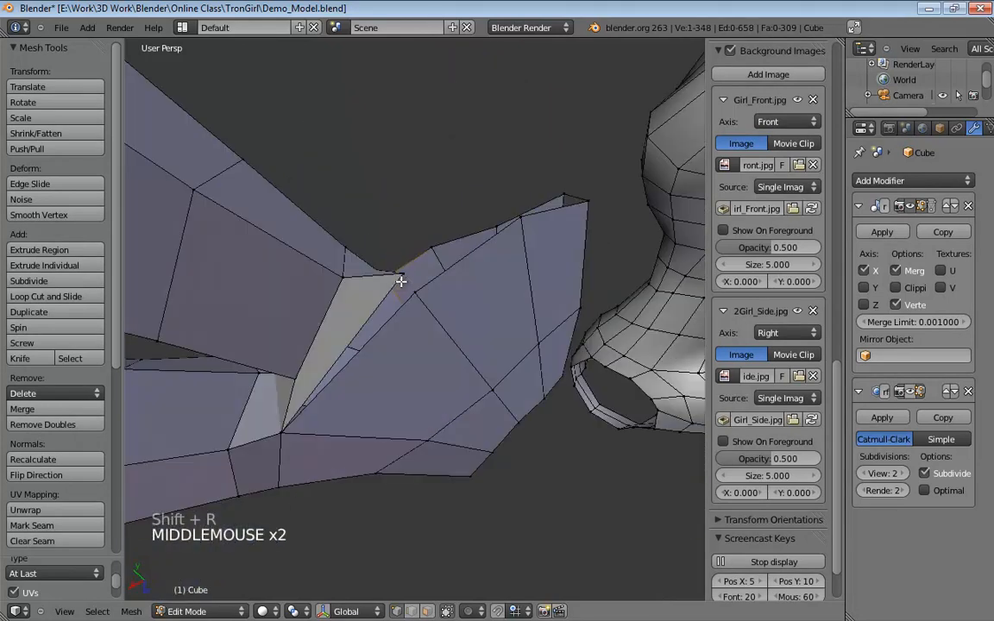
left_click(399, 275)
left_click(417, 292, "shift")
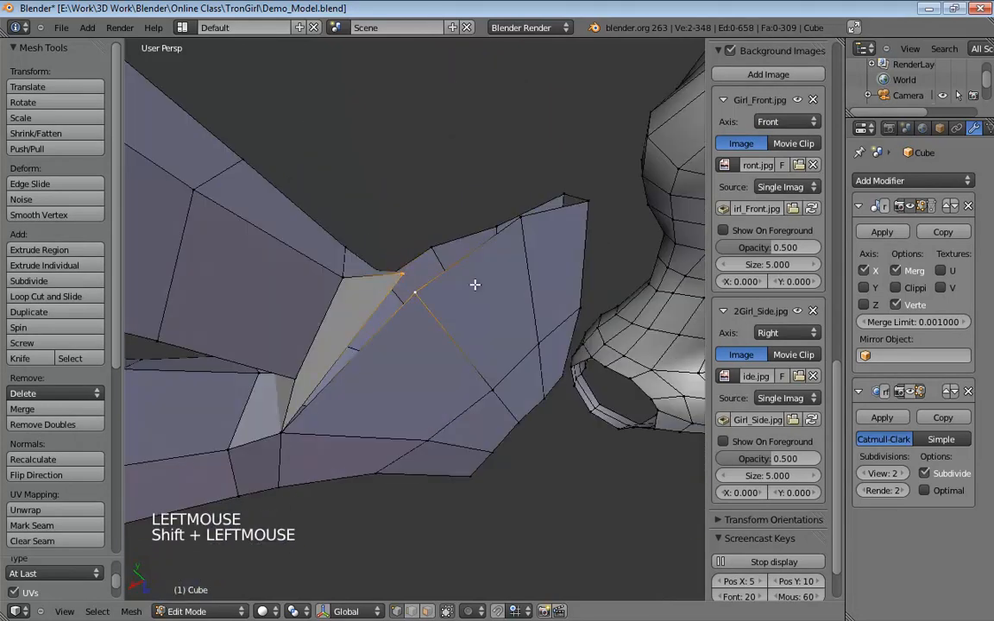
key("shift+r")
Move the open palm-edge vertex beside the middle finger's base about -0.024 in X and -0.005 in Y.
middle_click_drag(474, 285, 464, 412)
scroll(490, 381, "down", 4)
left_click(399, 364)
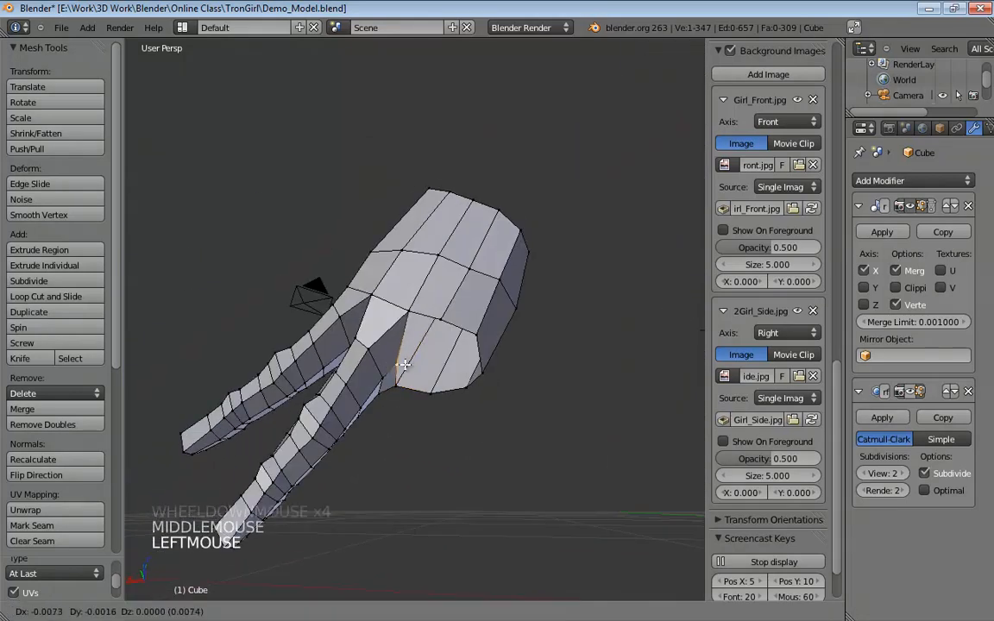
middle_click_drag(406, 366, 475, 401)
In front orthographic wireframe view, clear the selection and box-select the six vertices at the middle finger's tip.
key("KP_1")
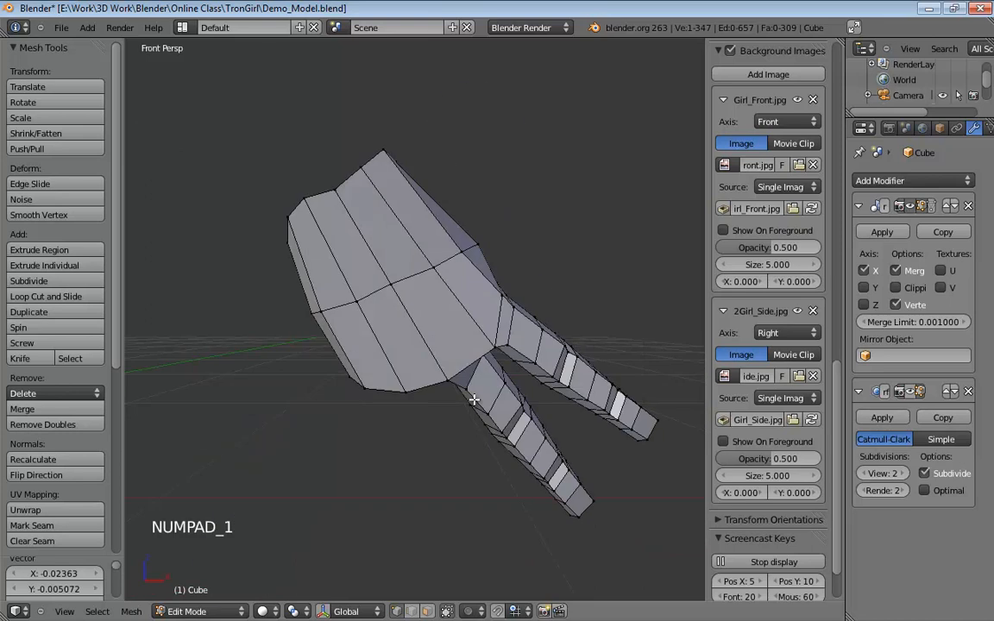
key("KP_5")
middle_click_drag(474, 400, 452, 347, "shift")
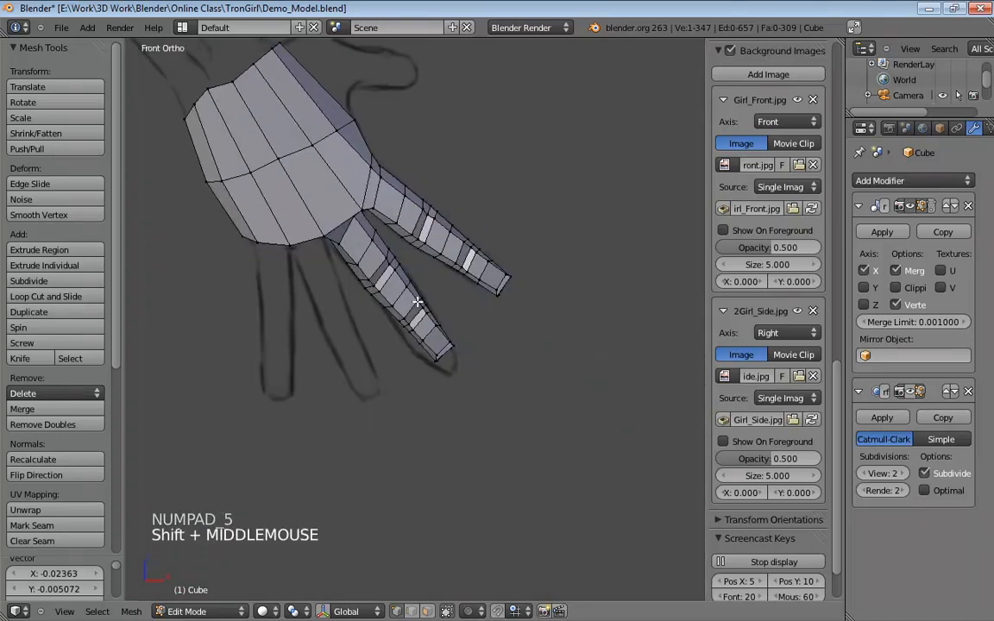
scroll(452, 348, "up", 4)
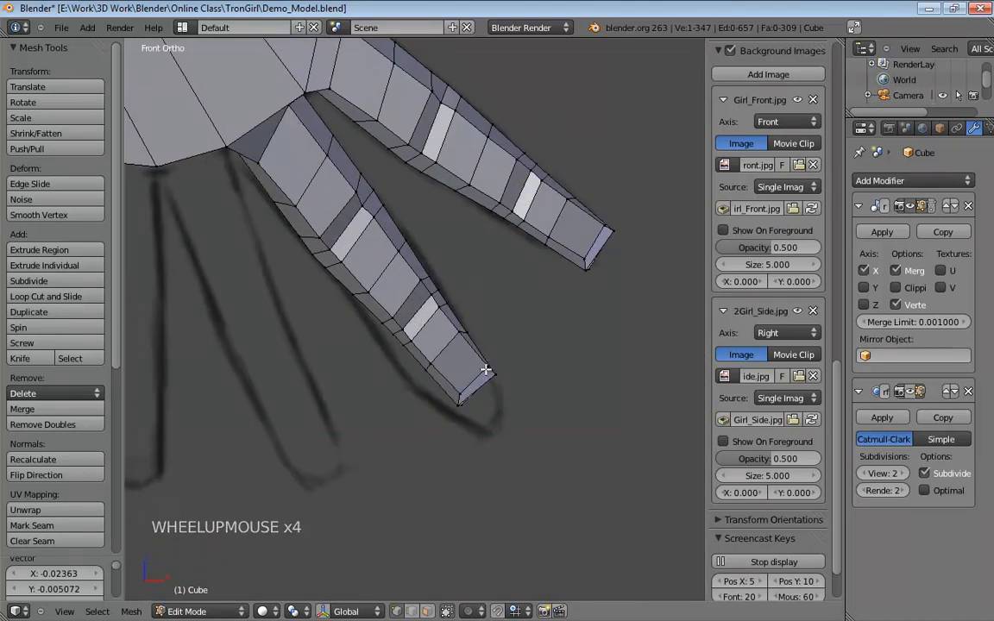
key("z")
key("b")
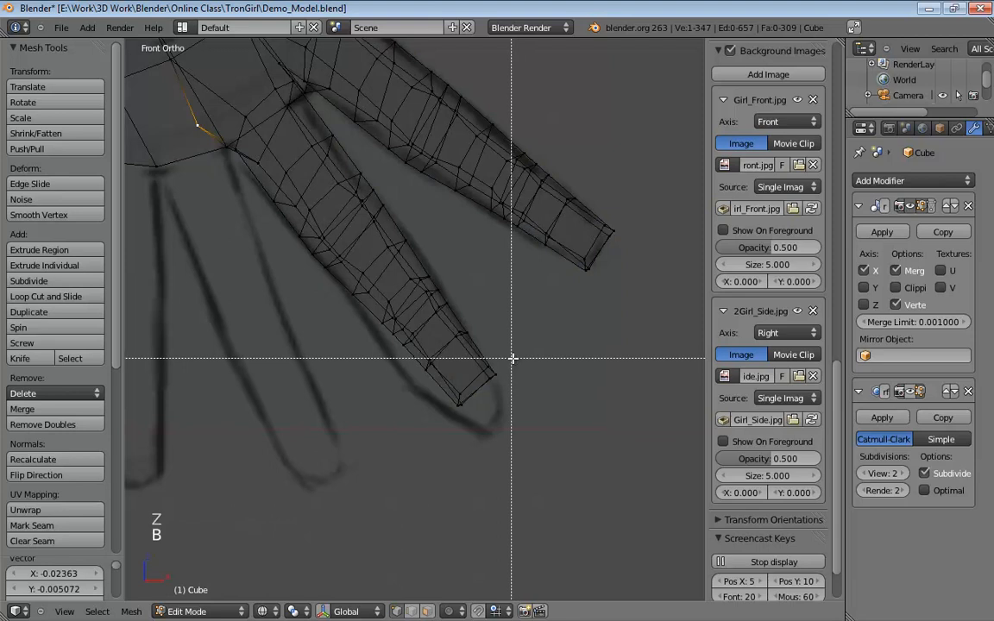
left_click_drag(513, 357, 441, 430)
key("a")
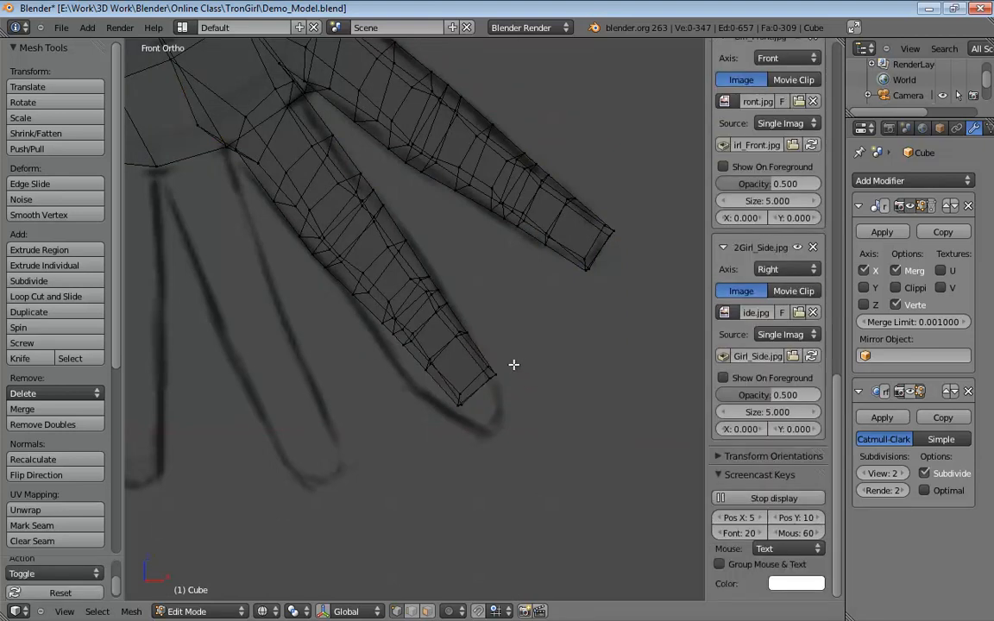
key("b")
left_click_drag(512, 362, 446, 434)
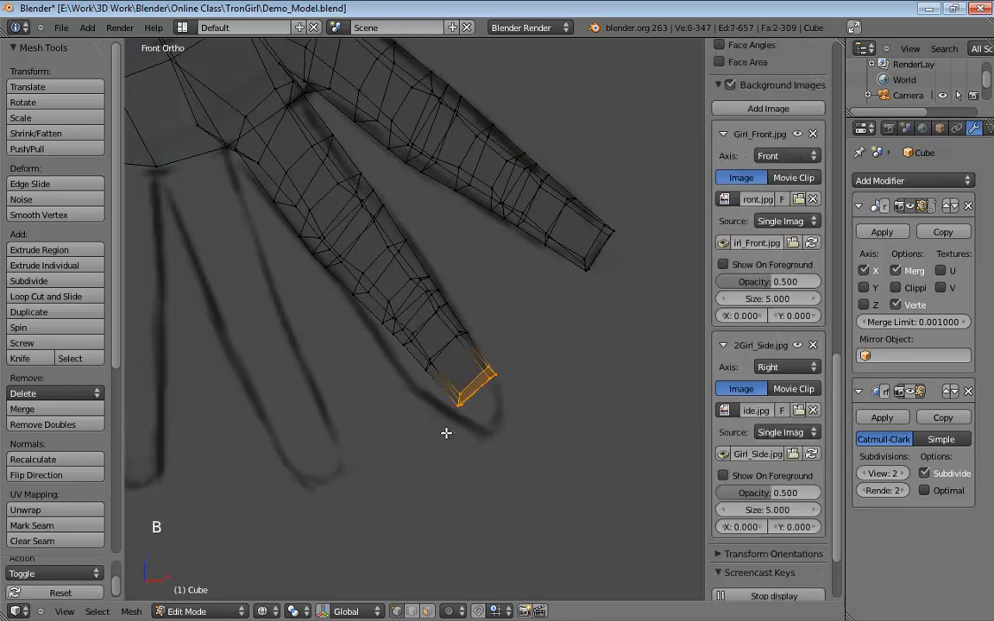
Enable proportional editing and move the fingertip about 0.022 in X and -0.048 in Z with proportional size 0.42, lengthening the middle finger.
left_click(450, 611)
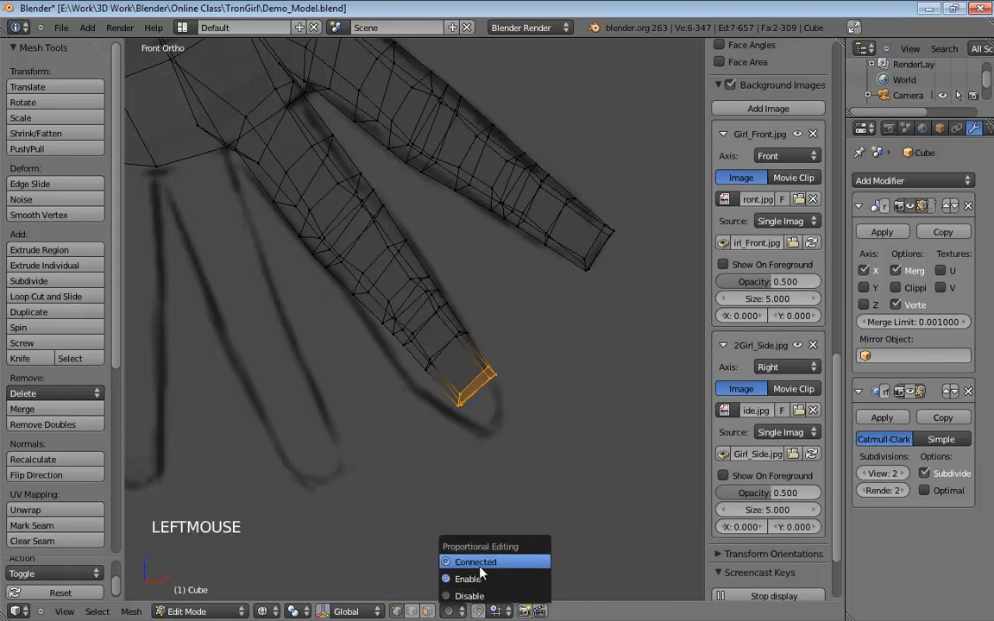
left_click(478, 578)
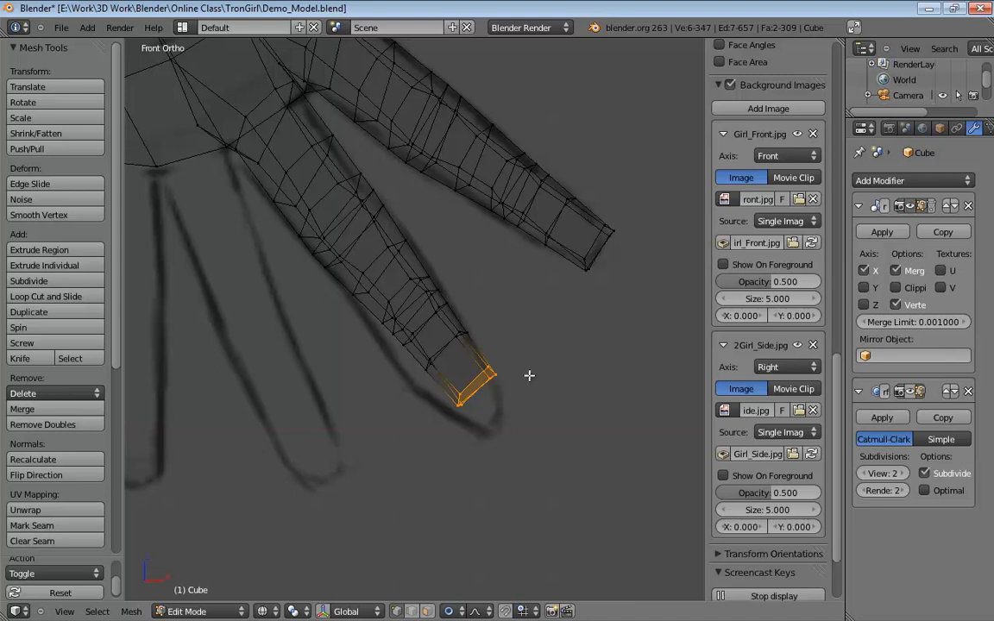
key("g")
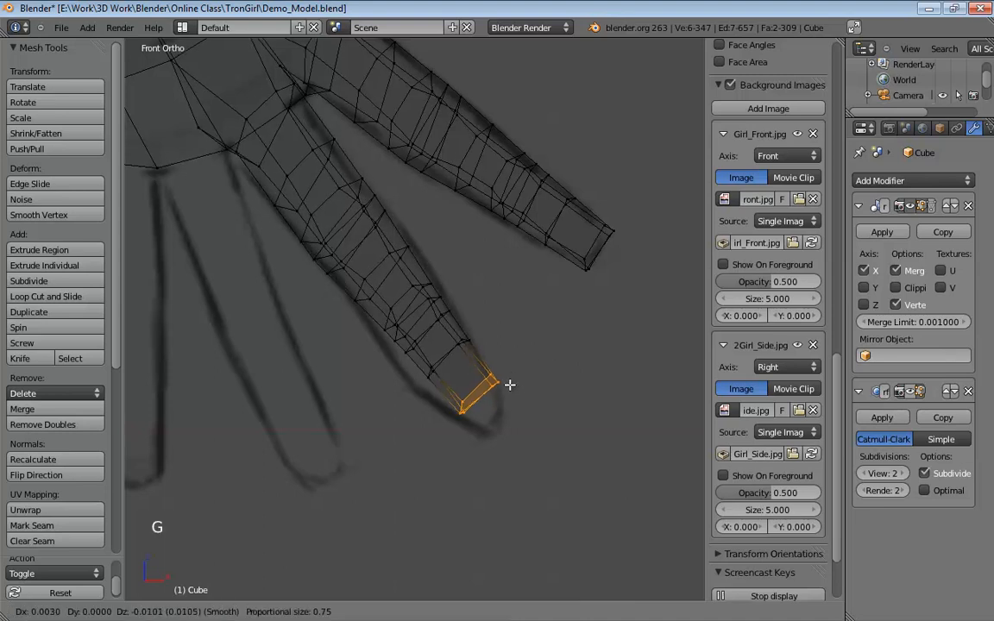
scroll(518, 394, "up", 7)
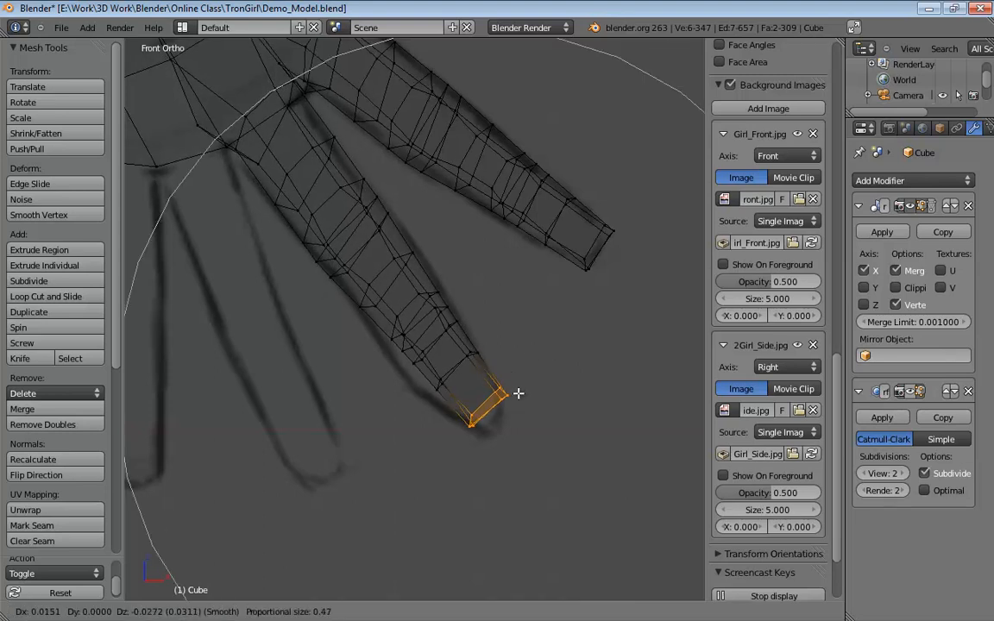
scroll(518, 400, "down", 3)
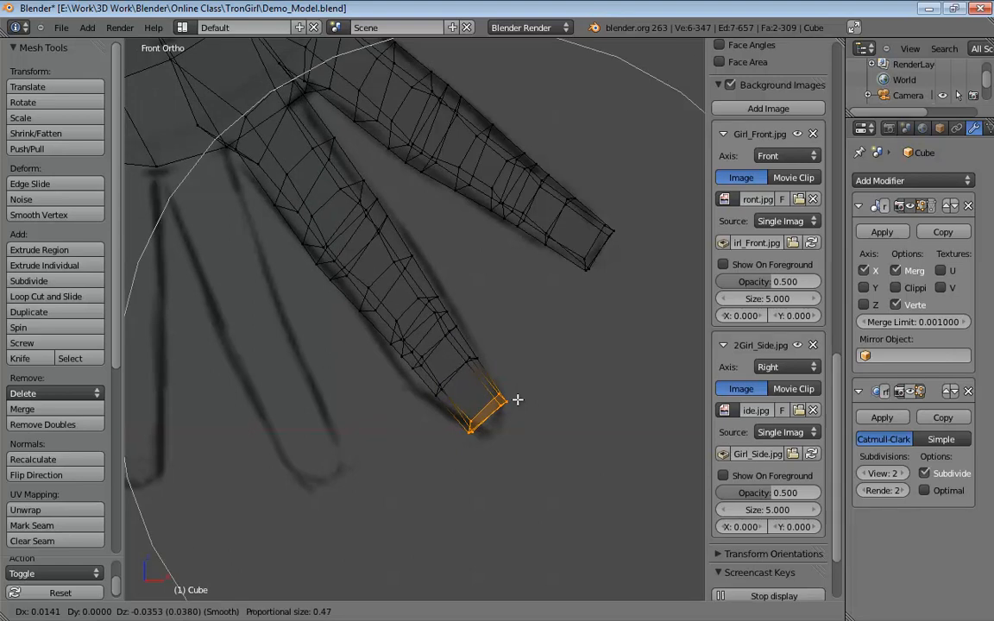
scroll(518, 400, "up", 6)
scroll(518, 399, "down", 5)
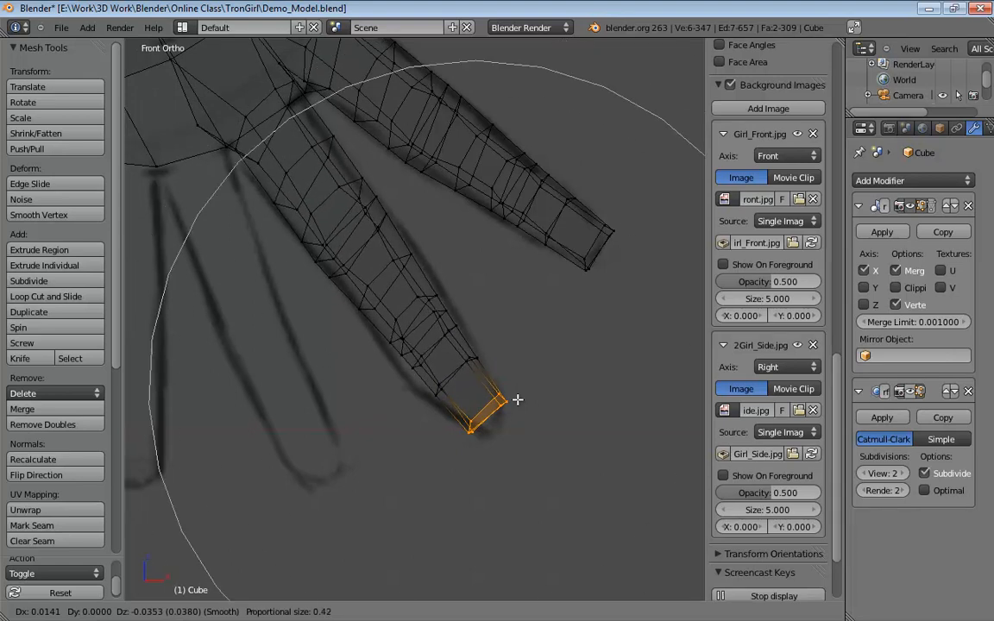
scroll(518, 400, "up", 2)
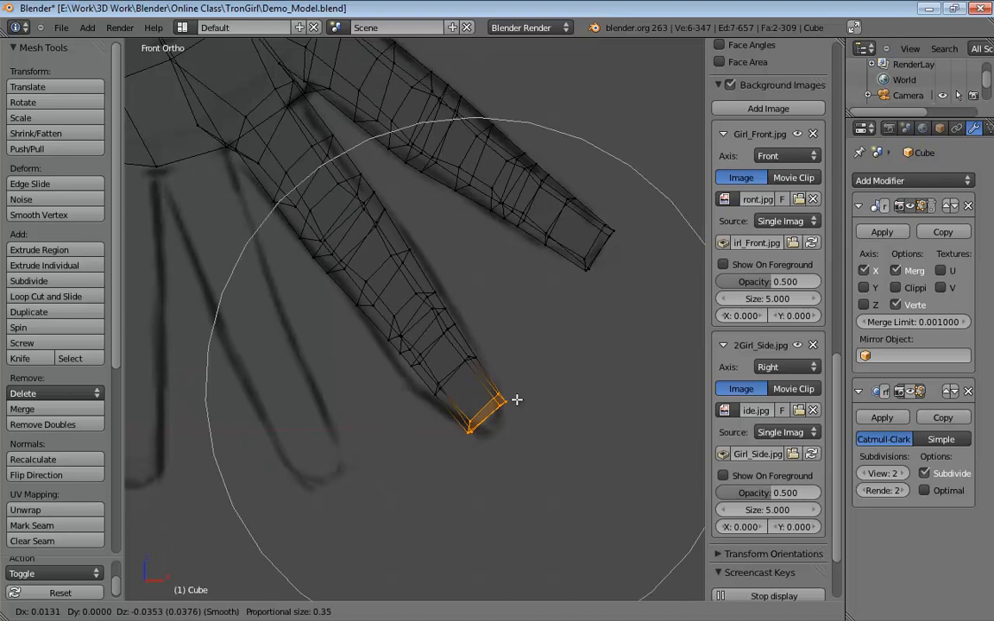
scroll(517, 400, "down", 1)
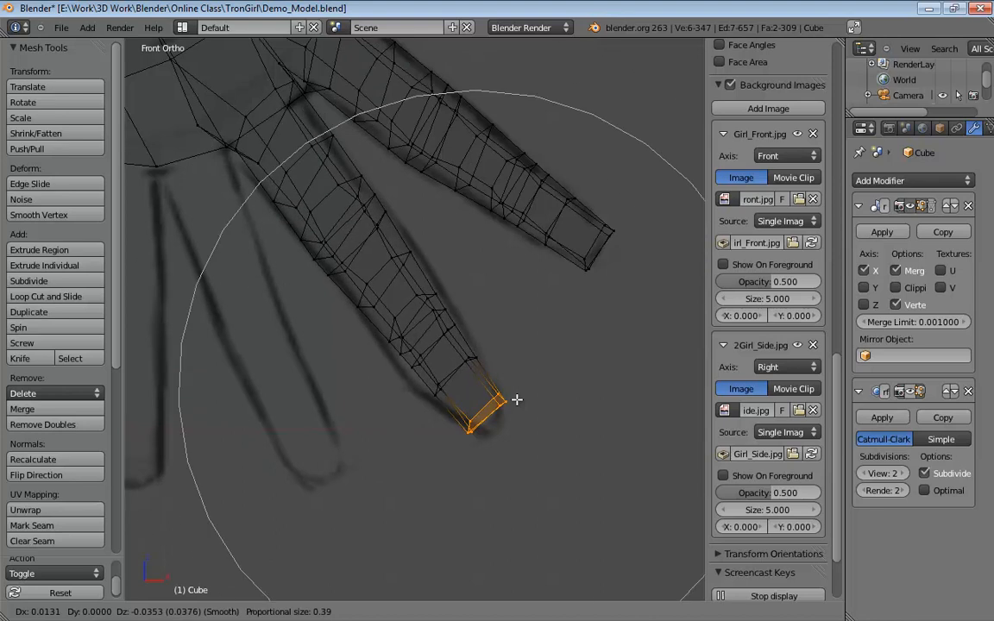
scroll(517, 400, "down", 1)
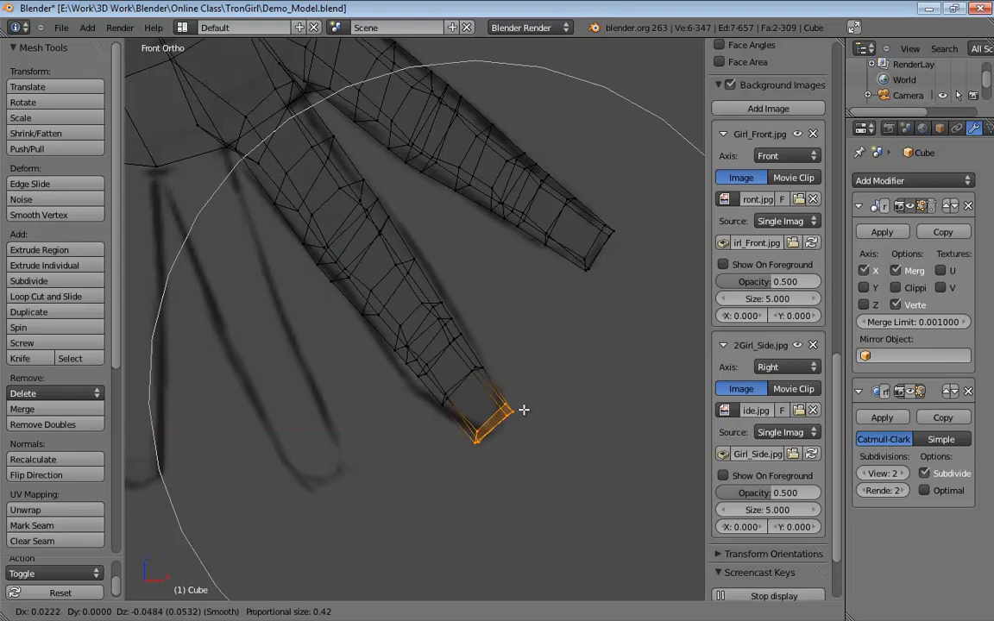
left_click(523, 410)
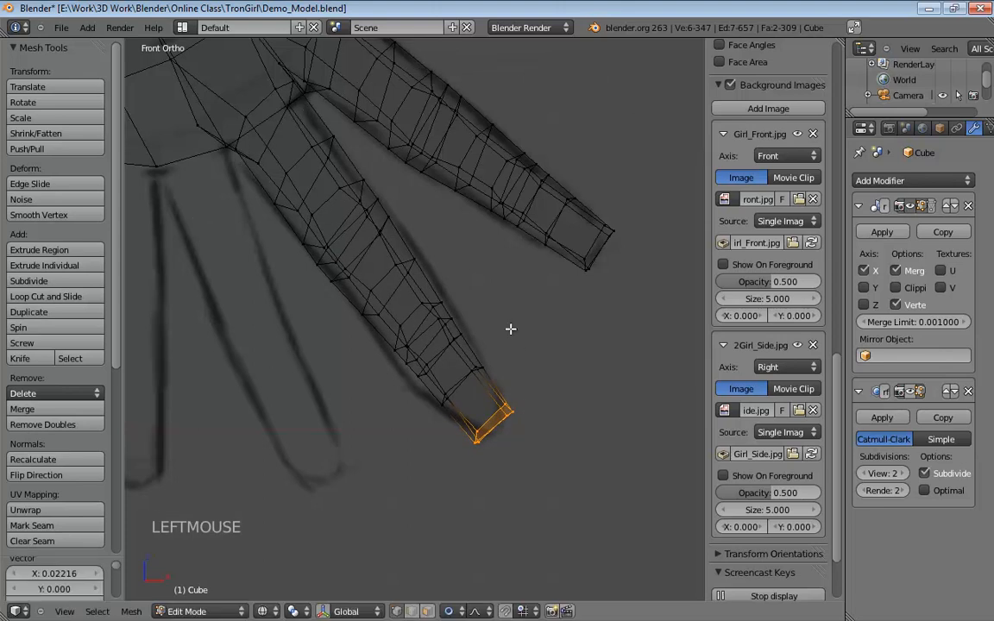
Select the edge loop nearest the middle fingertip in edge mode, disable proportional editing, and scale the loop to 1.17.
key("ctrl+Tab")
left_click(465, 381, "alt")
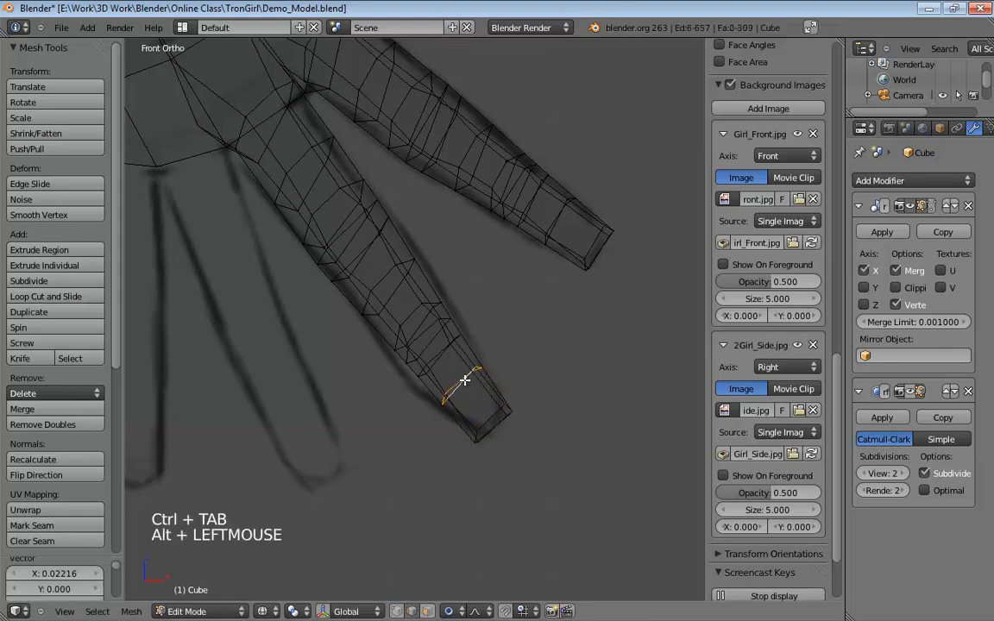
key("r")
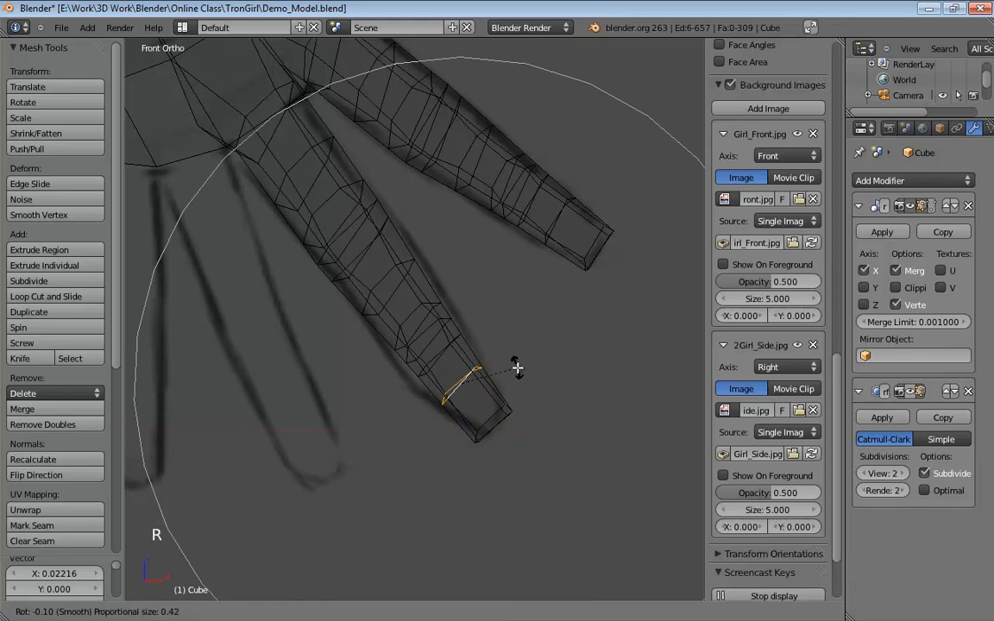
right_click(517, 367)
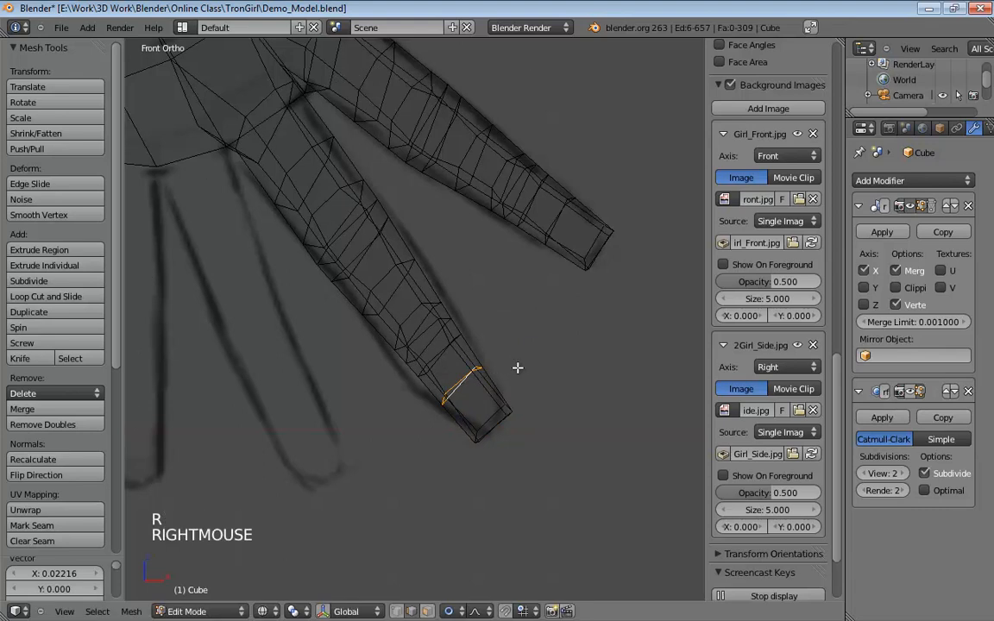
left_click(448, 611)
left_click(472, 597)
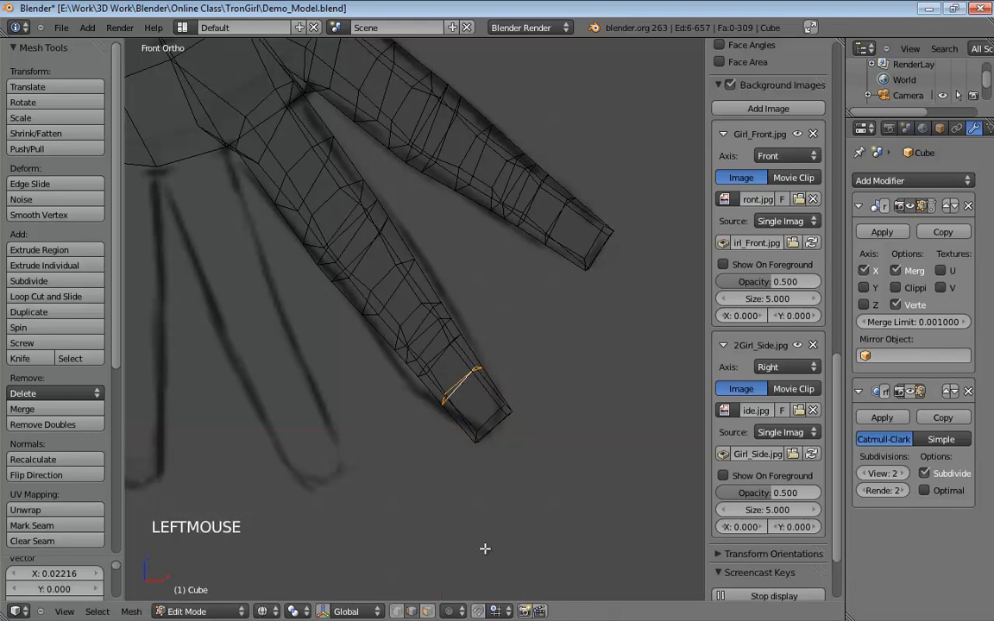
key("s")
left_click(510, 366)
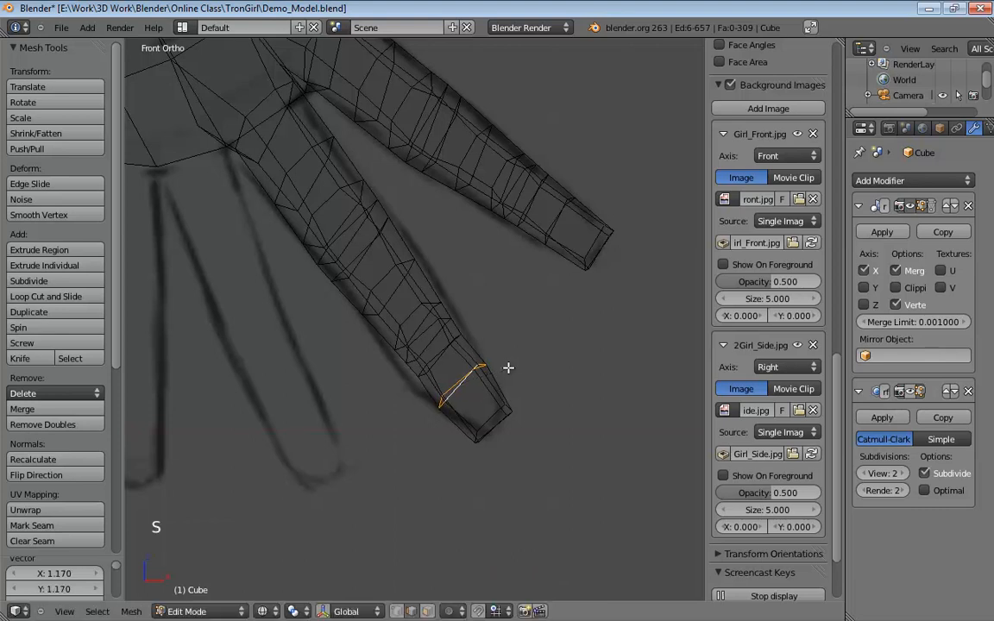
Scale the edge loop at the middle finger's outer knuckle to about 1.239 using proportional editing with size 0.07.
left_click(449, 347, "alt")
left_click(424, 331, "alt")
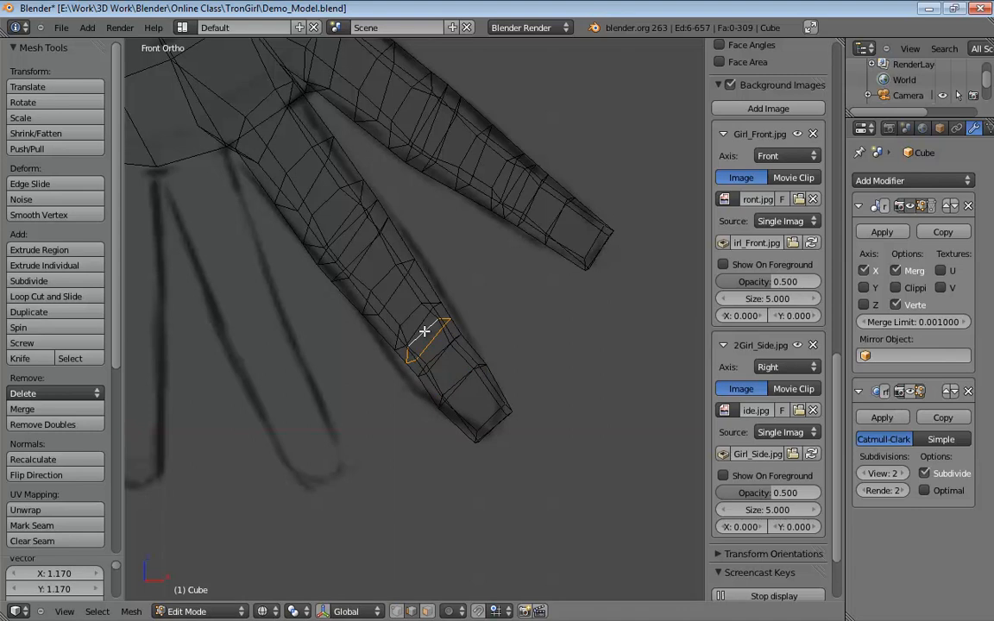
key("o")
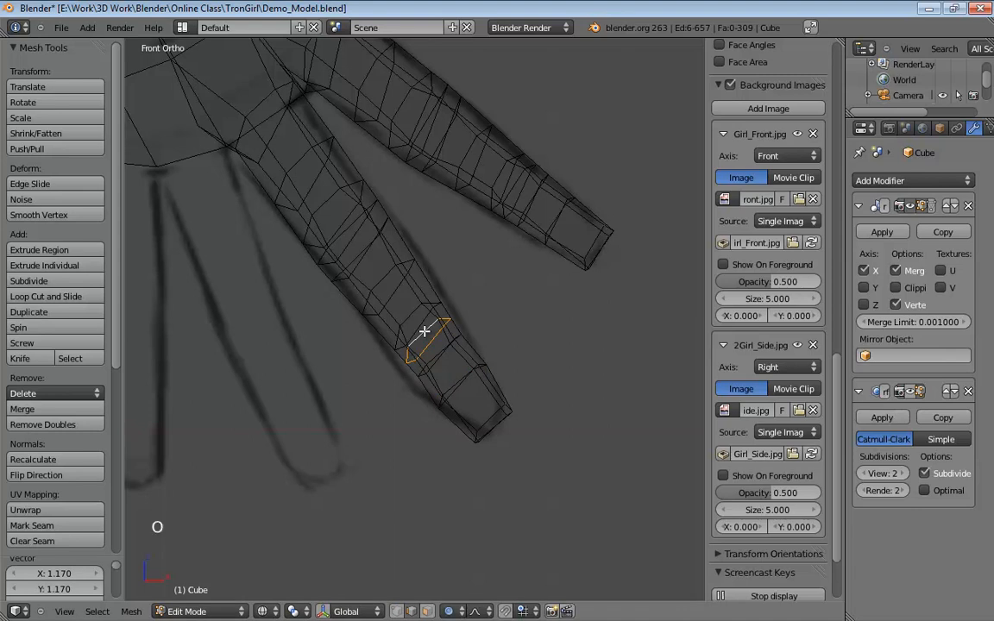
key("s")
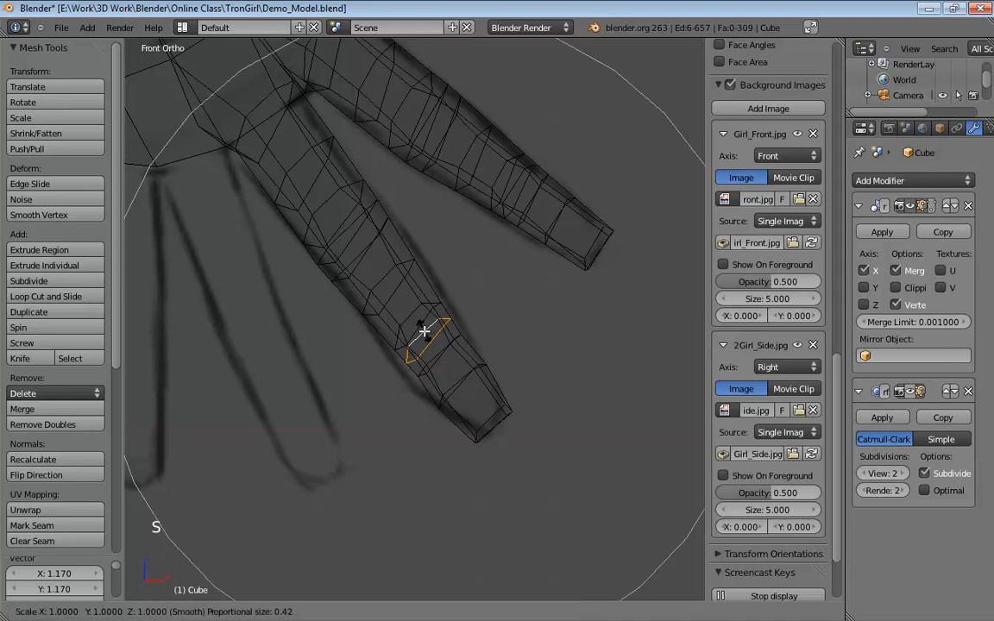
scroll(425, 331, "down", 3)
scroll(425, 330, "up", 9)
scroll(425, 330, "up", 4)
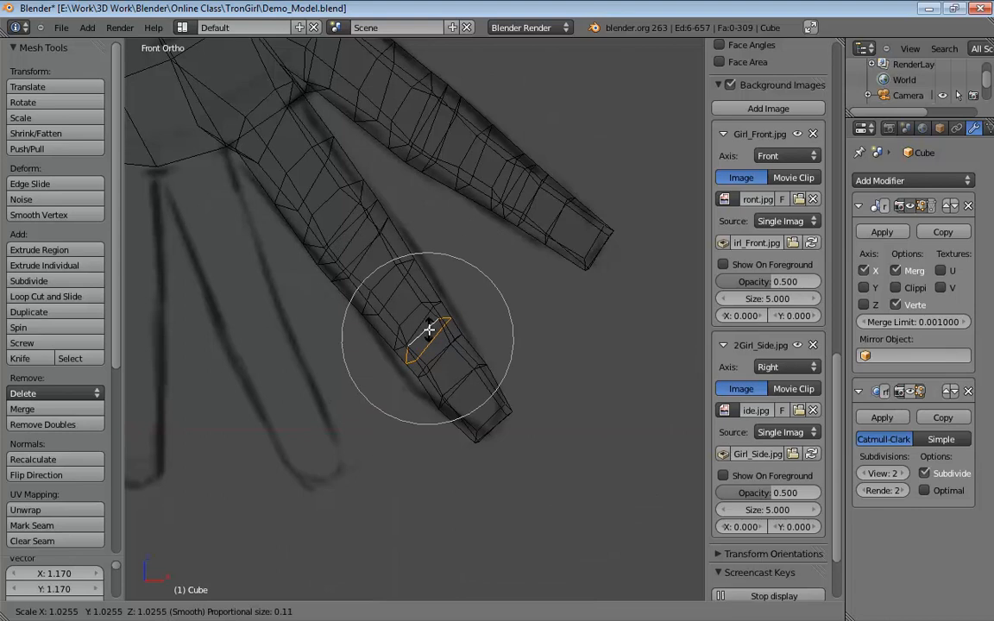
scroll(429, 329, "up", 1)
scroll(429, 329, "up", 4)
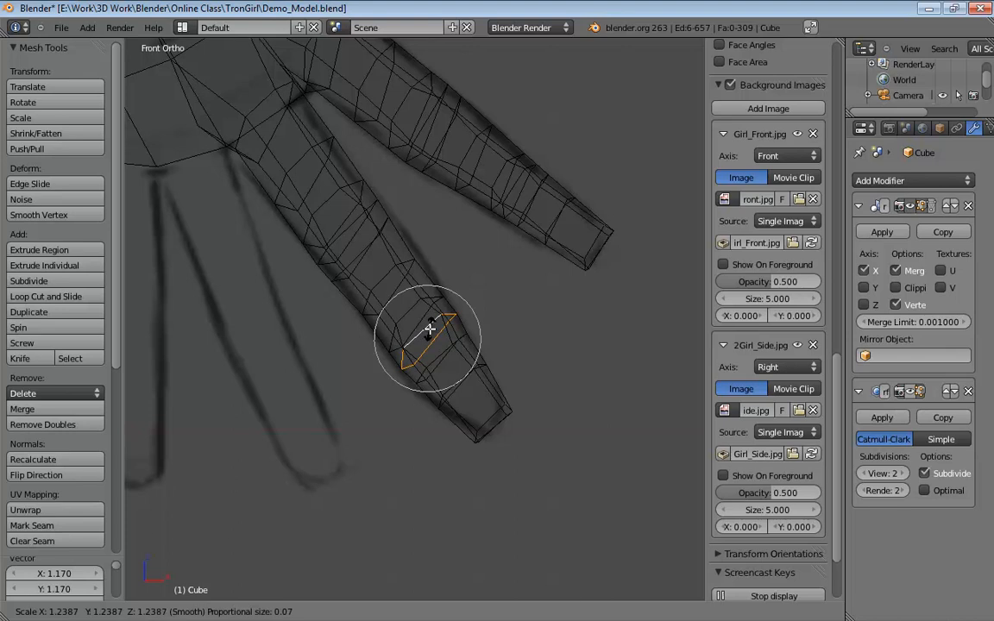
left_click(429, 329)
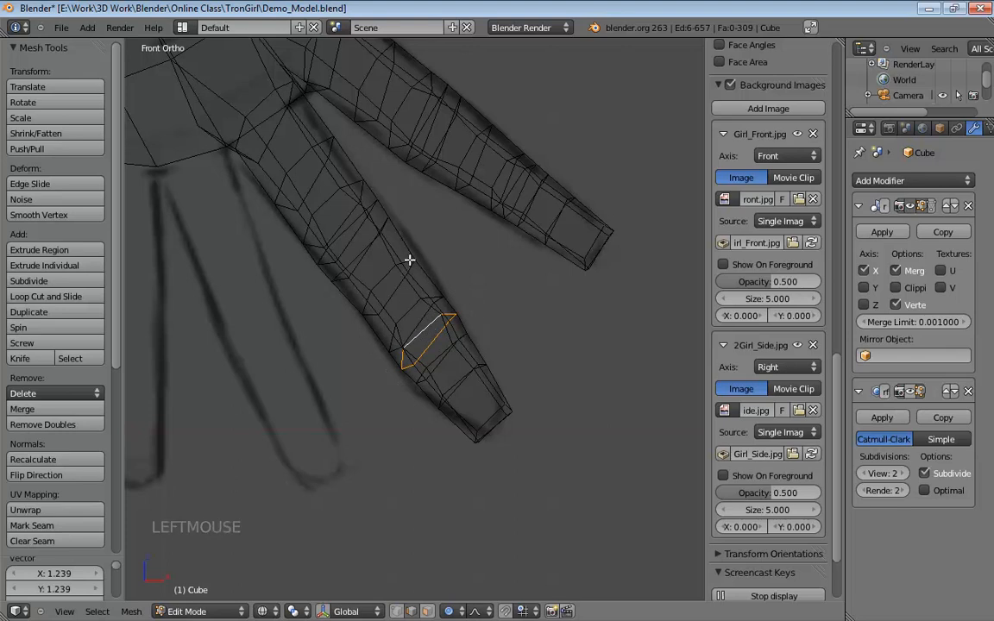
Disable proportional editing and move two adjoining edges midway along the middle finger's index-side contour about 0.004 in X.
key("o")
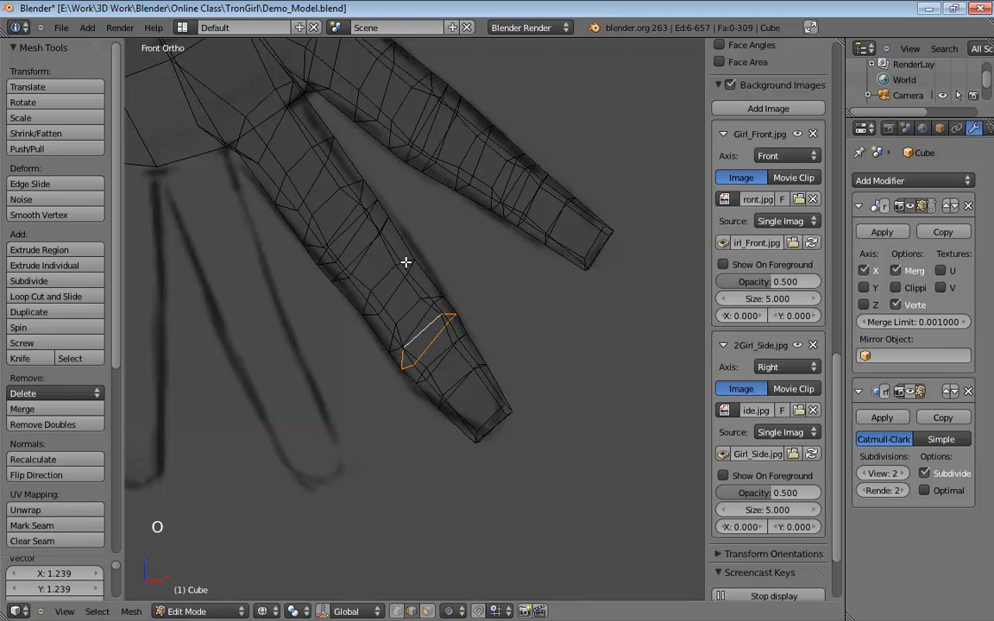
left_click(406, 263)
left_click(418, 262, "shift")
key("g")
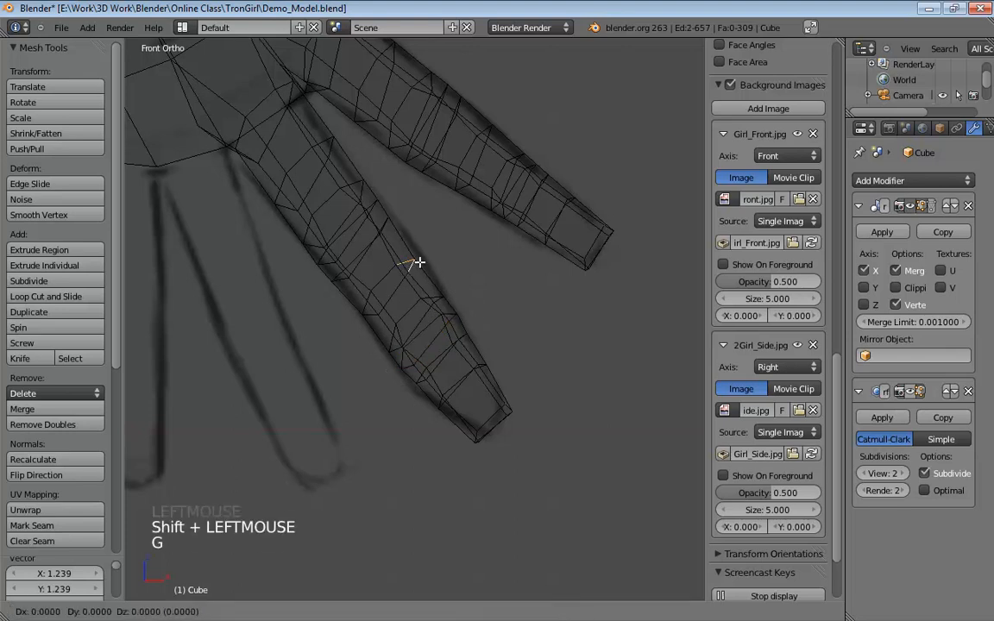
left_click(446, 255)
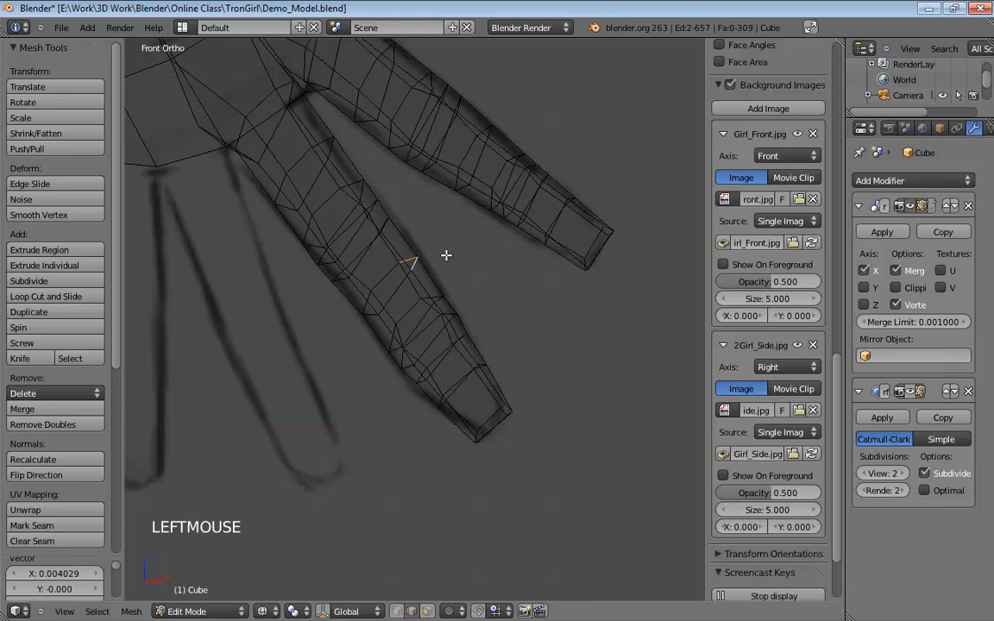
In vertex mode, adjust the lower-segment vertices on the middle finger's index-facing edge to the sketch, moving the first about -0.008 in X.
key("ctrl+Tab")
left_click(333, 145)
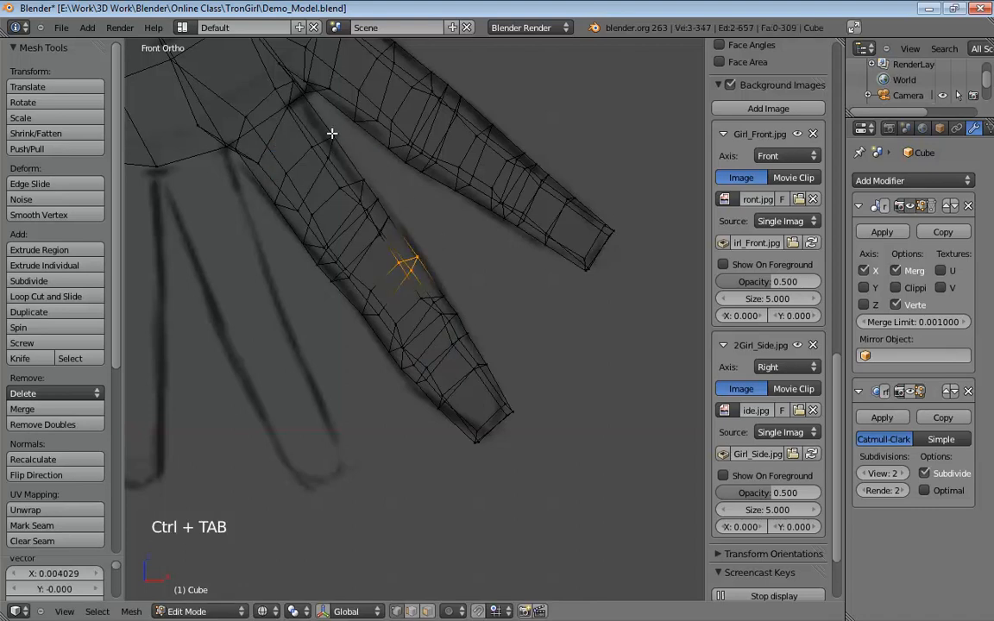
left_click(329, 140)
left_click(359, 182)
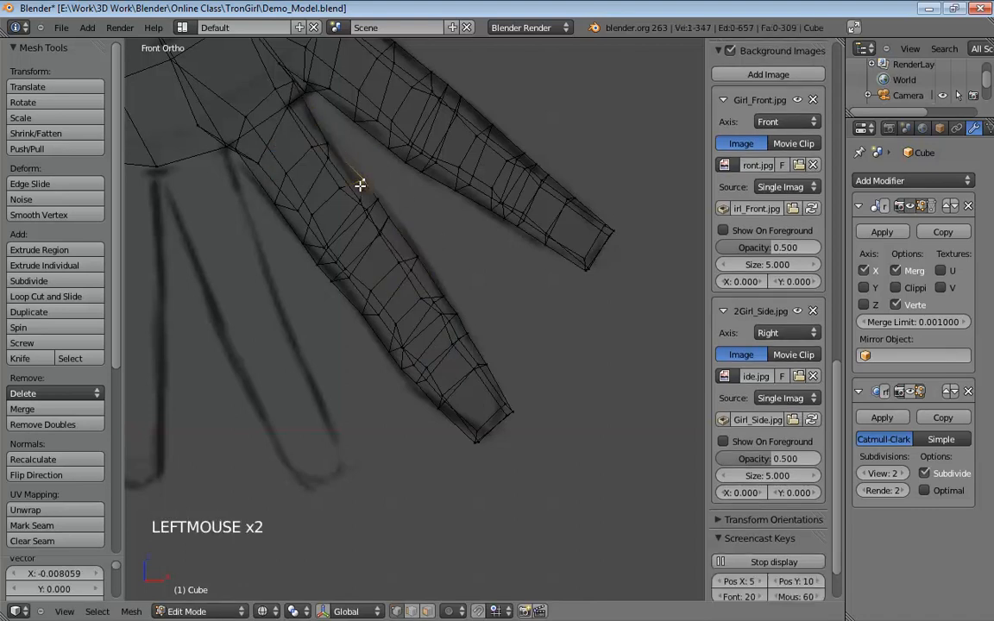
left_click(378, 200)
Adjust the vertices along the middle finger's opposite edge to follow the sketch outline, moving the last one about 0.007 in X.
left_click(232, 152)
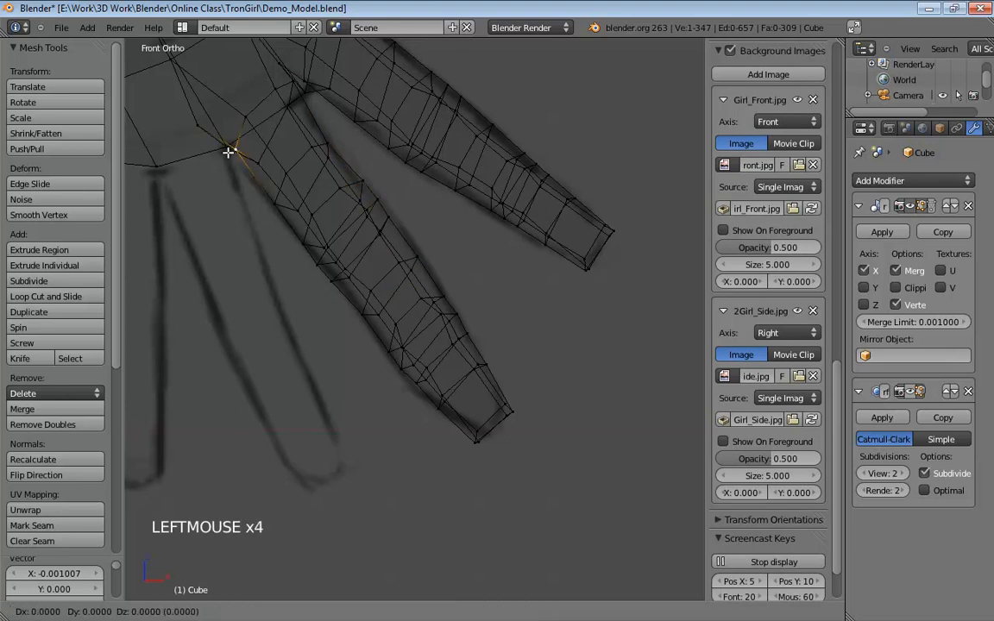
left_click(274, 204)
left_click(302, 245)
left_click(317, 263)
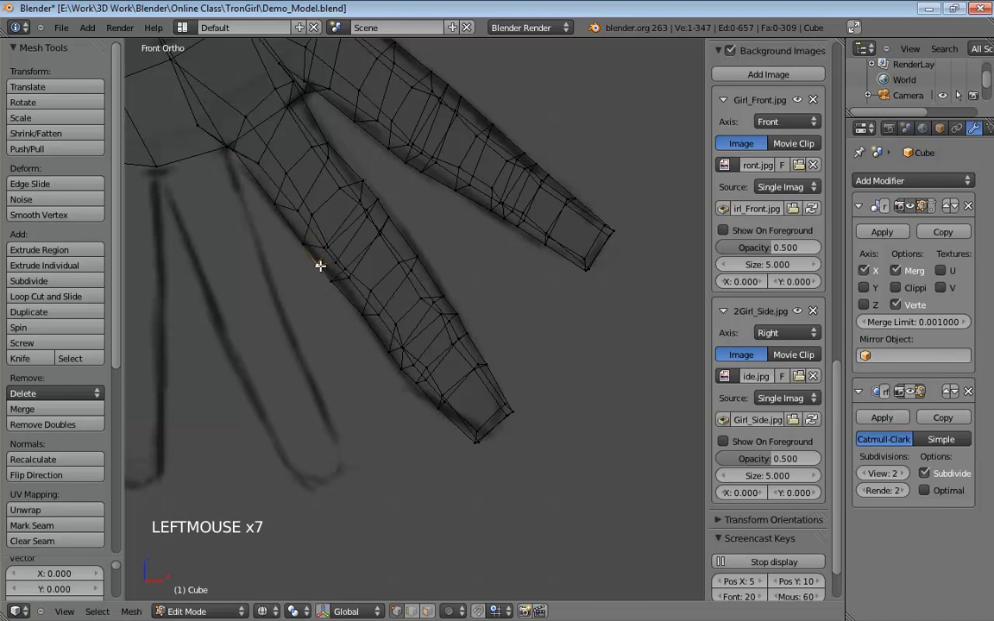
mouse_move(330, 277)
left_mouse_down()
mouse_move(344, 281)
mouse_move(333, 276)
left_mouse_up()
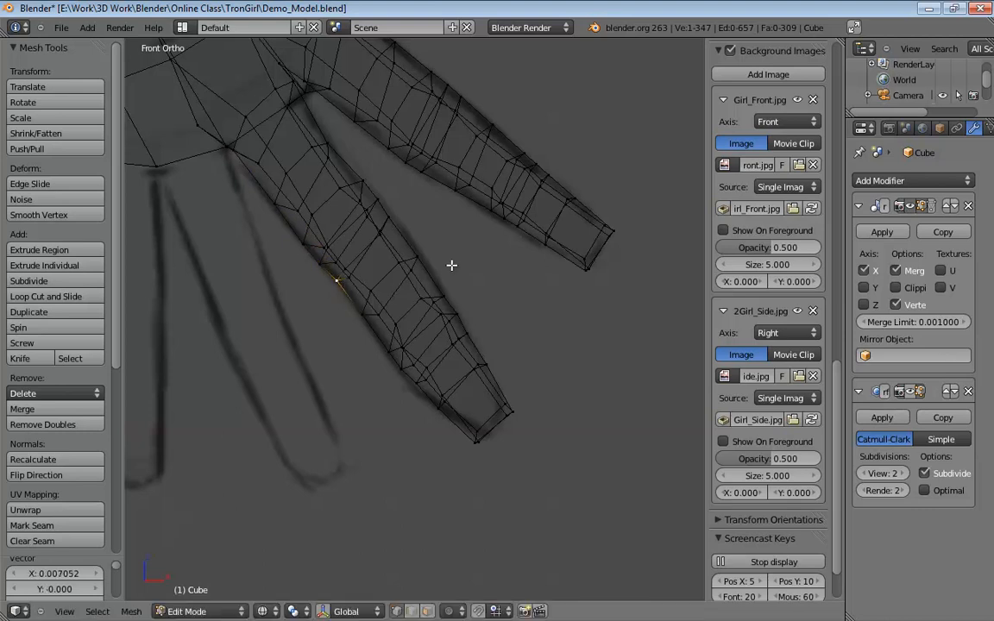
In solid shading, move the vertex beside the middle finger's outer knuckle about 0.0026 in X and 0.0015 in Y.
mouse_move(451, 264)
middle_mouse_down()
mouse_move(497, 266)
mouse_move(361, 257)
mouse_move(360, 297)
mouse_move(568, 271)
mouse_move(414, 312)
middle_mouse_up()
key("z")
left_click(399, 311)
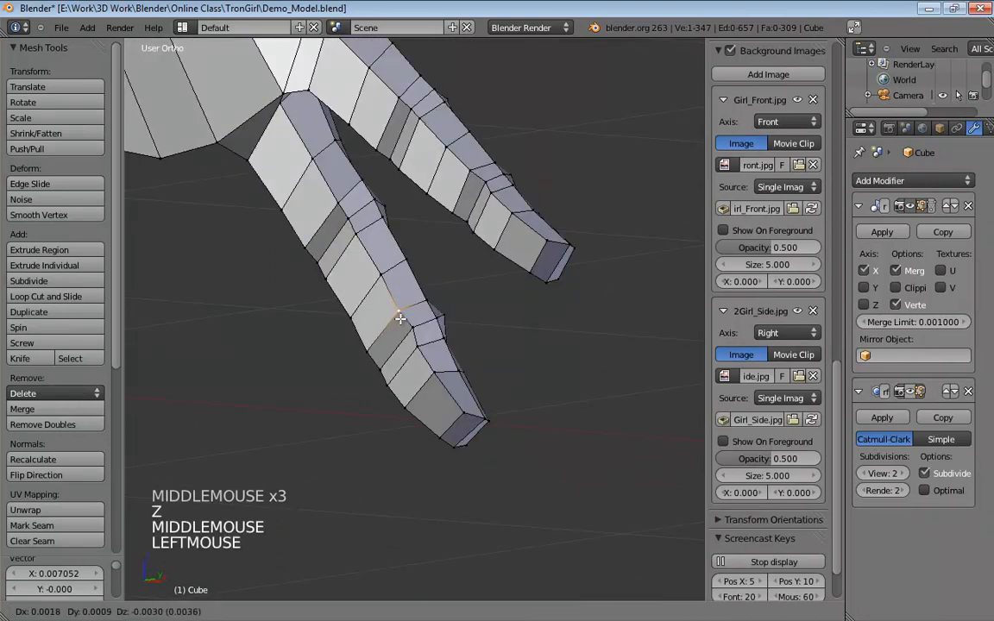
middle_click_drag(513, 281, 406, 280)
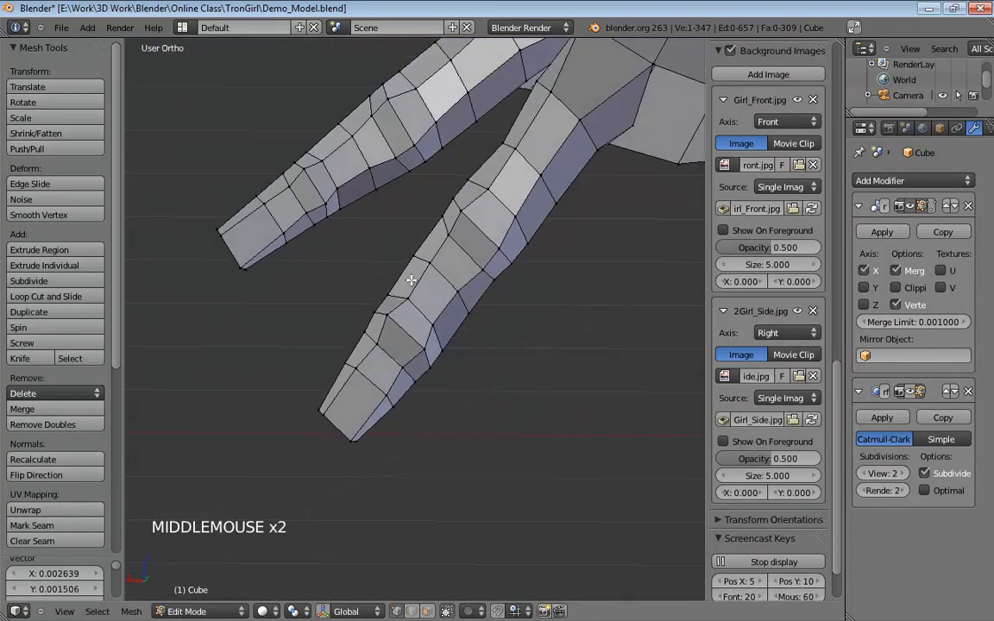
In perspective view, move a corner vertex of the middle fingertip about -0.003 in X and -0.0005 in Y.
scroll(521, 243, "up", 3)
middle_click_drag(521, 243, 552, 201)
scroll(501, 240, "down", 2)
middle_click_drag(501, 240, 523, 204)
key("KP_5")
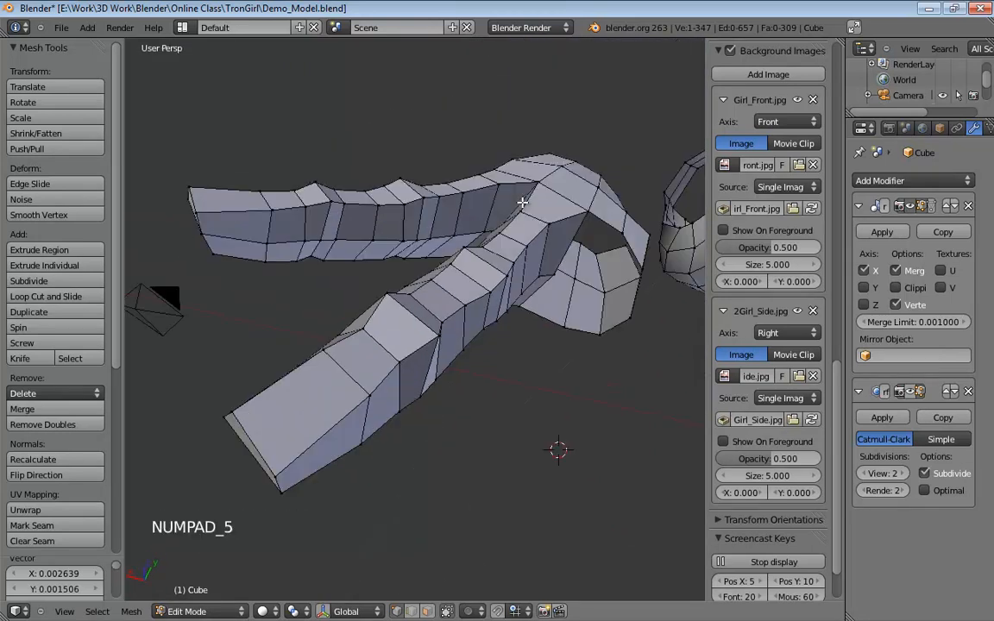
middle_click_drag(463, 187, 511, 201)
scroll(499, 377, "down", 3)
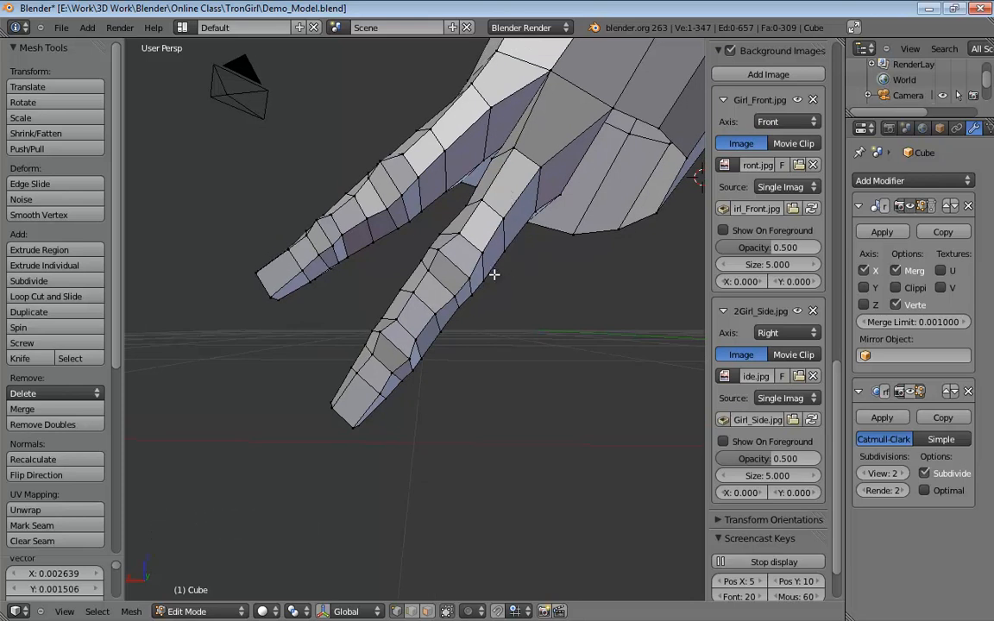
middle_click_drag(495, 275, 463, 333)
left_click(380, 289)
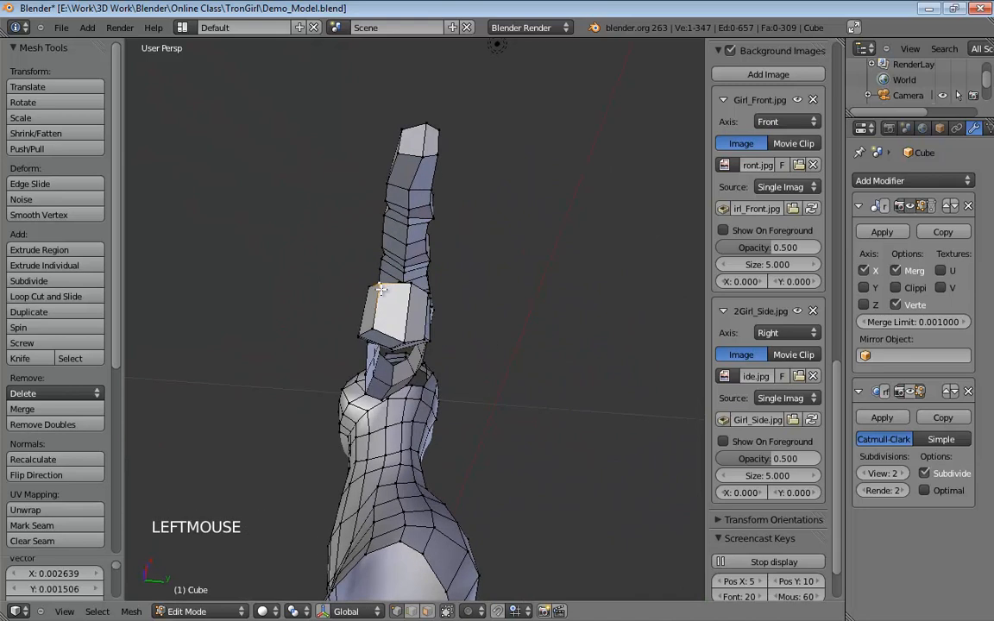
middle_click_drag(381, 289, 356, 298)
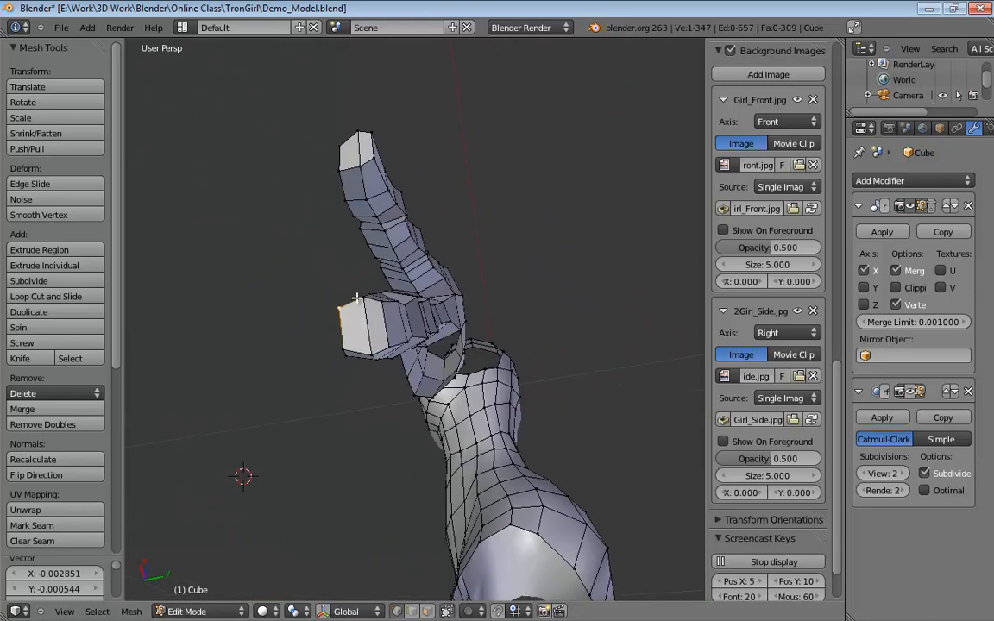
Refine vertices near the middle finger's base, moving one about -0.0018 in X, and select the neighbouring vertex at the base.
middle_click_drag(434, 305, 404, 403)
left_click(332, 394)
scroll(475, 325, "down", 2)
scroll(475, 325, "down", 1)
middle_click_drag(476, 326, 479, 259)
left_click(479, 253)
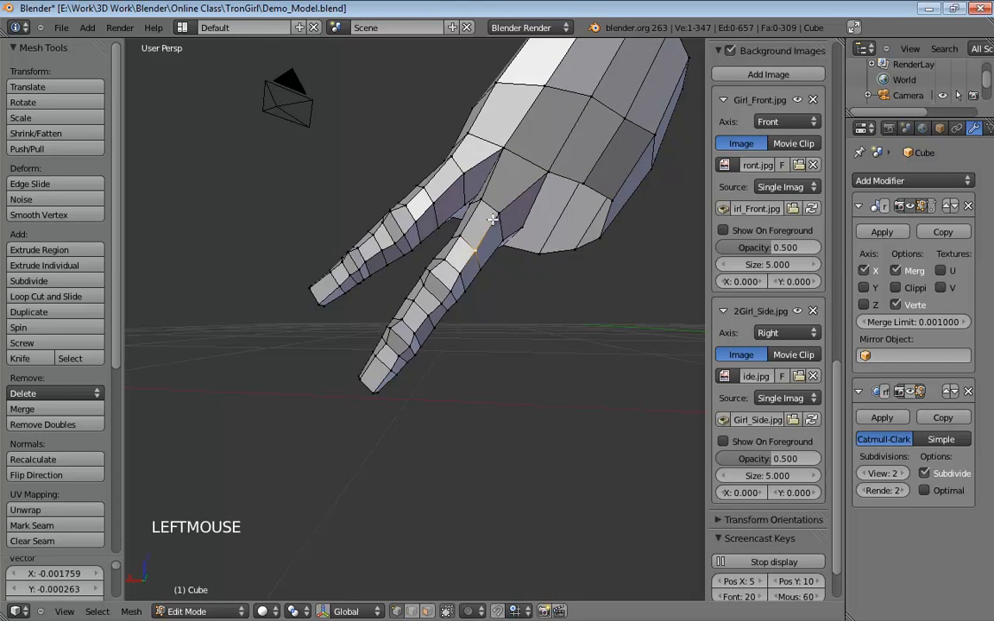
left_click(500, 216)
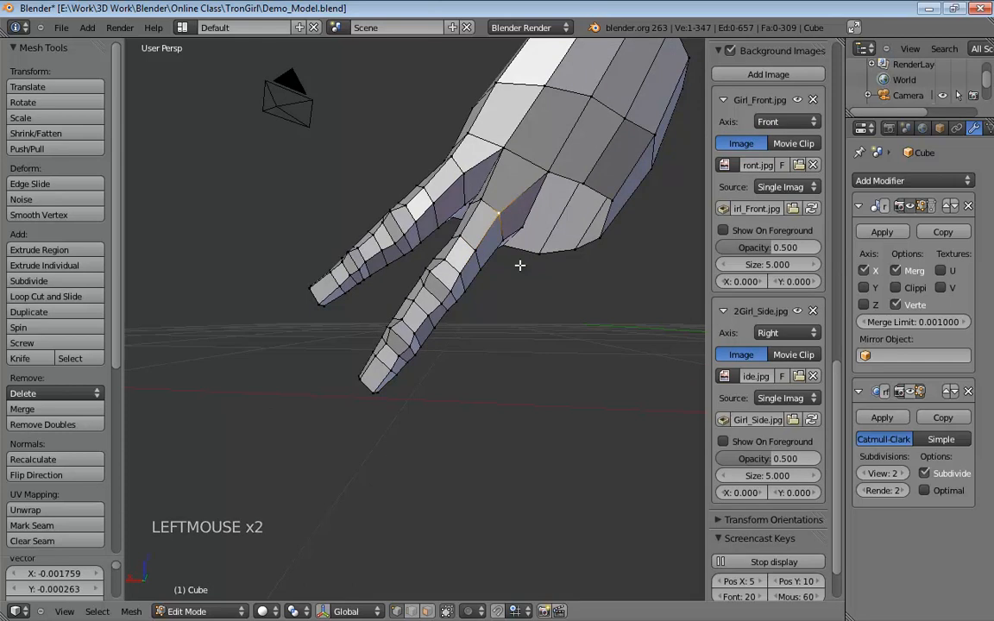
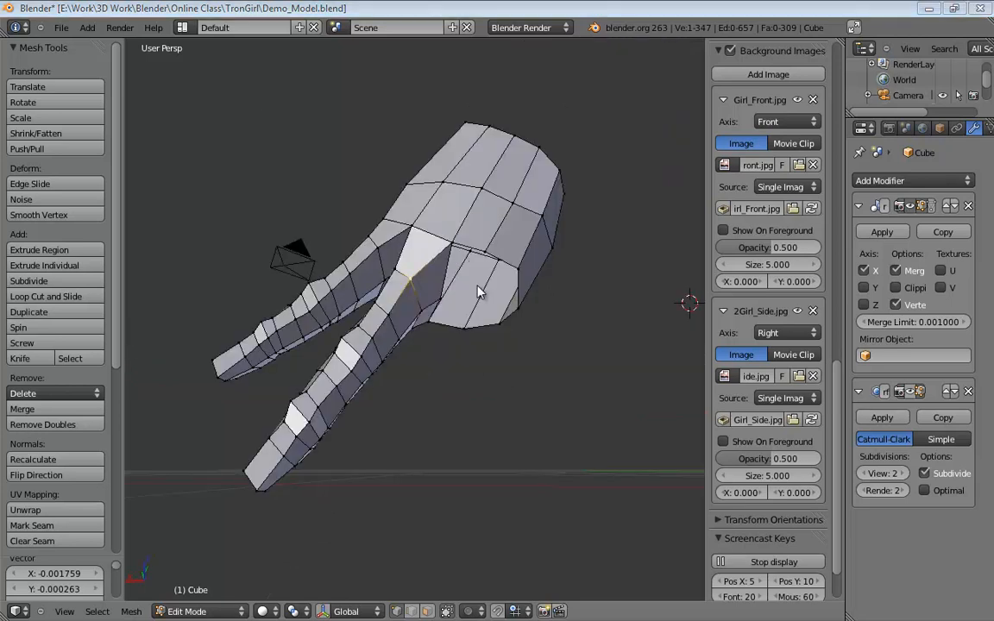
Select the six vertices at the tip of the index finger.
middle_click_drag(479, 292, 302, 355)
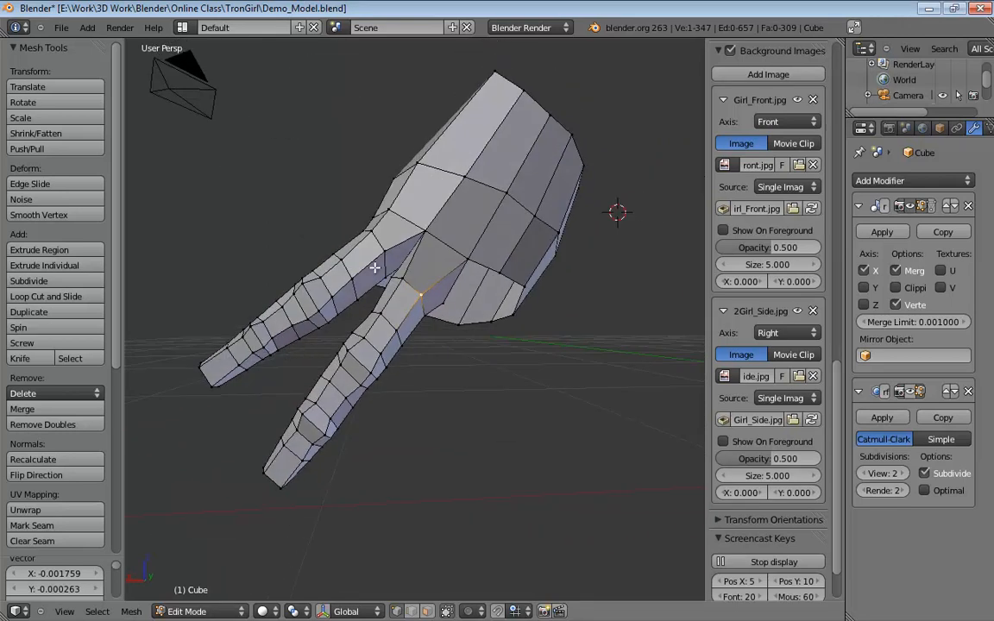
middle_click_drag(233, 366, 279, 358)
left_click(290, 355)
left_click(275, 347, "shift")
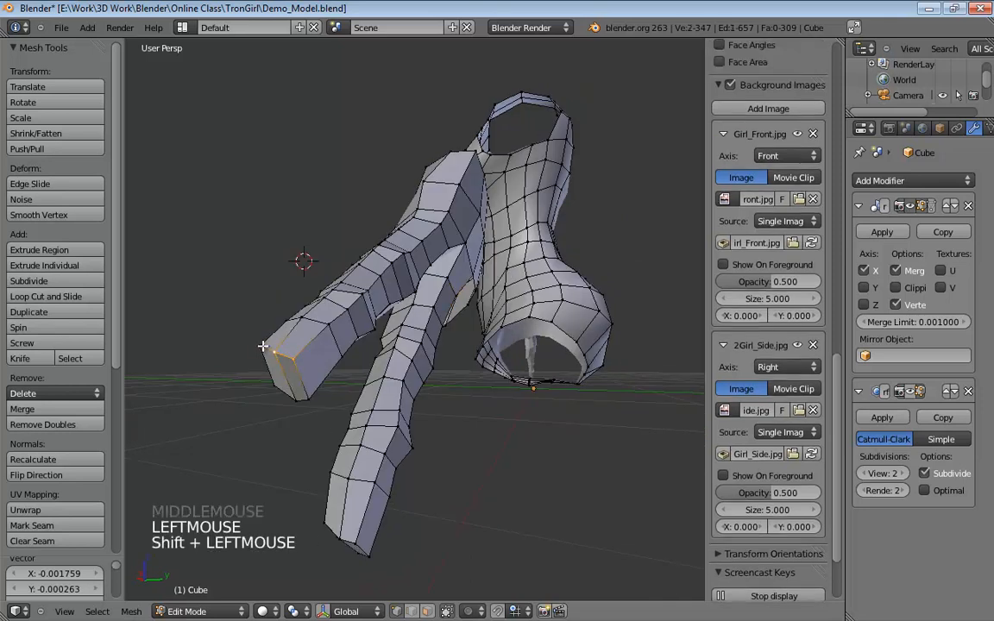
left_click(263, 362, "shift")
left_click(289, 398, "shift")
left_click(295, 361, "shift")
left_click(276, 362, "shift")
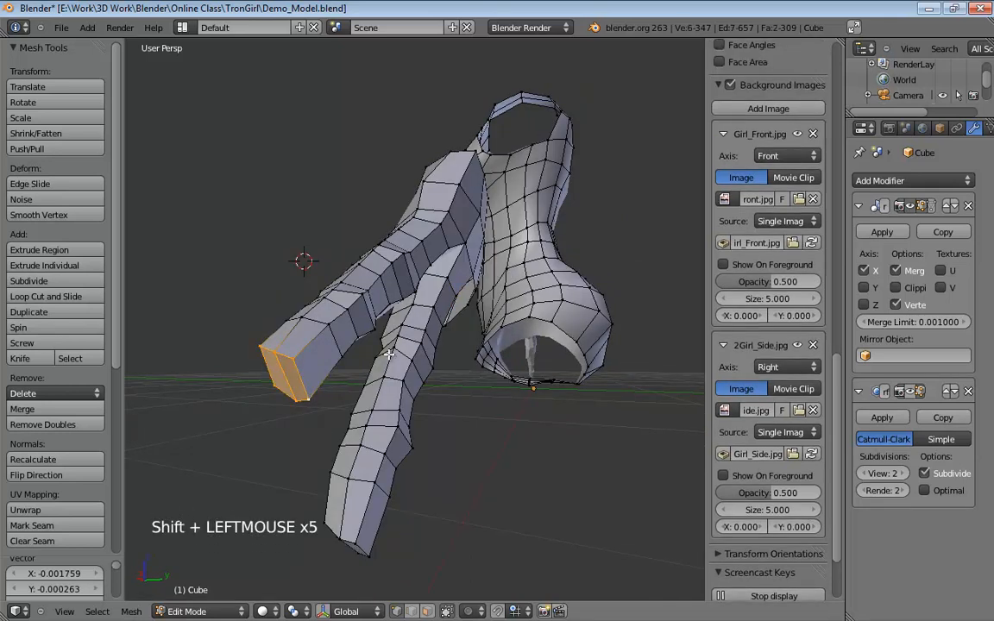
Grow the selection from the index fingertip until it covers the whole finger down to the palm.
middle_click_drag(276, 363, 338, 349)
key("shift+KP_Add")
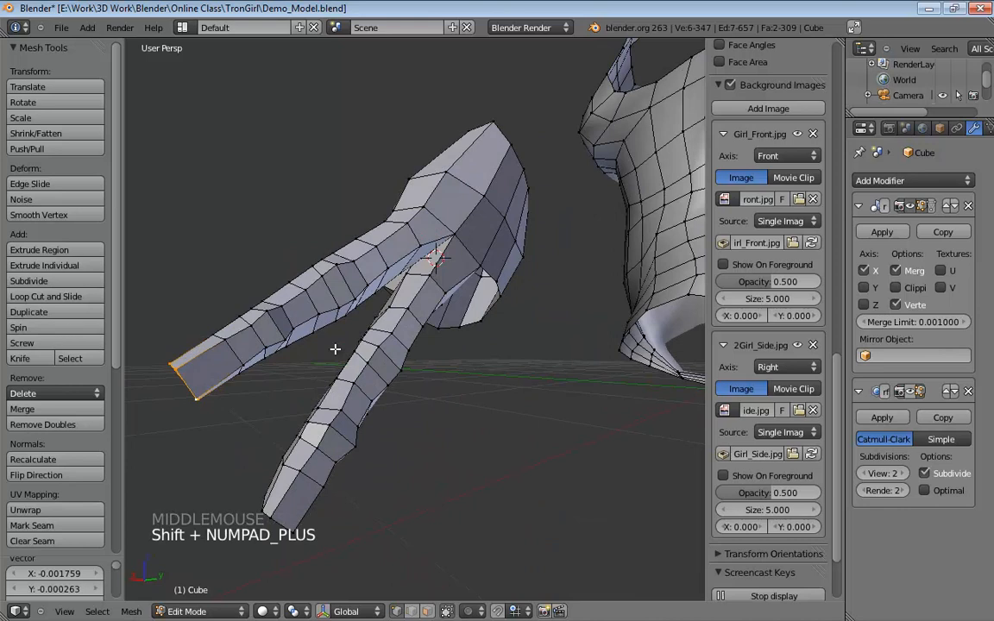
key("ctrl+KP_Add")
key("ctrl+KP_Add")
key("ctrl+KP_Add")
key("ctrl+KP_Add")
key("ctrl+KP_Add")
key("ctrl+KP_Add")
key("ctrl+KP_Add")
key("ctrl+KP_Add")
key("ctrl+KP_Add")
key("ctrl+KP_Add")
key("ctrl+KP_Add")
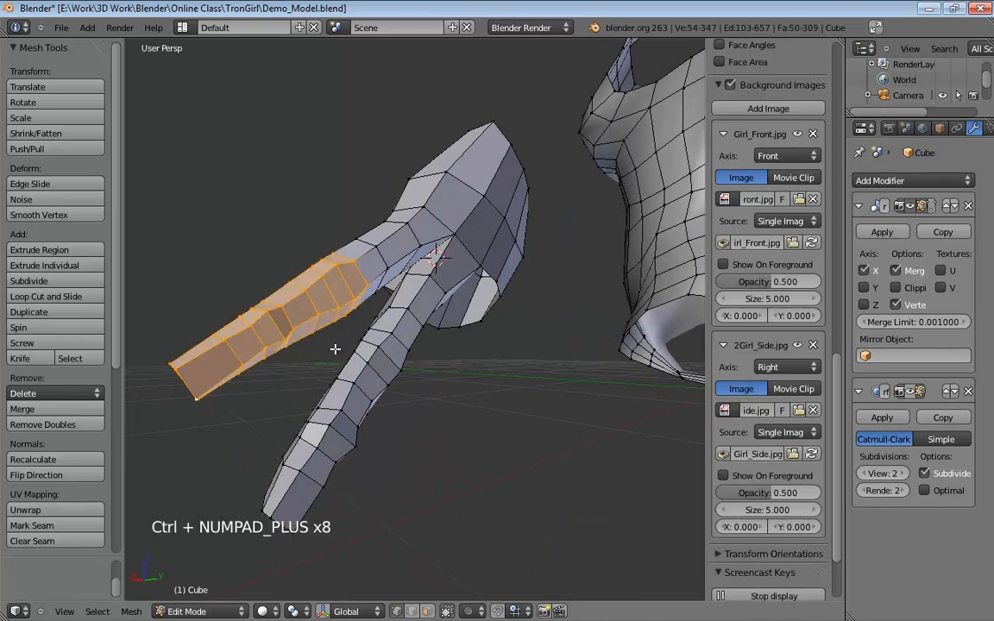
Duplicate the selected index finger and place the copy beside the middle finger, below the palm.
middle_click_drag(319, 347, 228, 319)
middle_click_drag(392, 341, 404, 339)
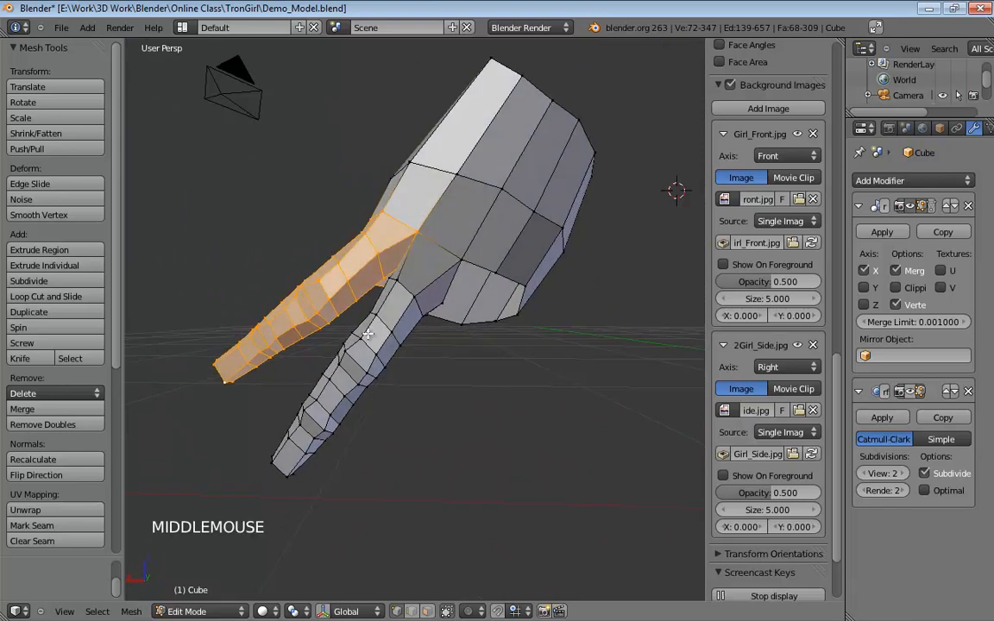
key("shift+d")
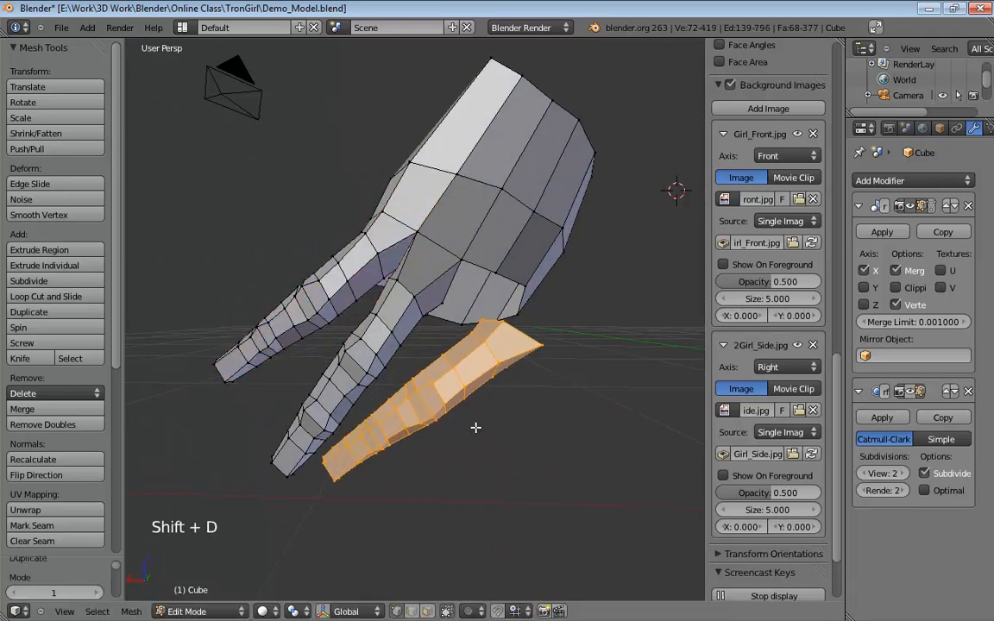
Rotate the duplicated finger about 29.7° in the front view to align it with the ring finger of the reference sketch.
left_click(471, 426)
key("KP_1")
key("KP_5")
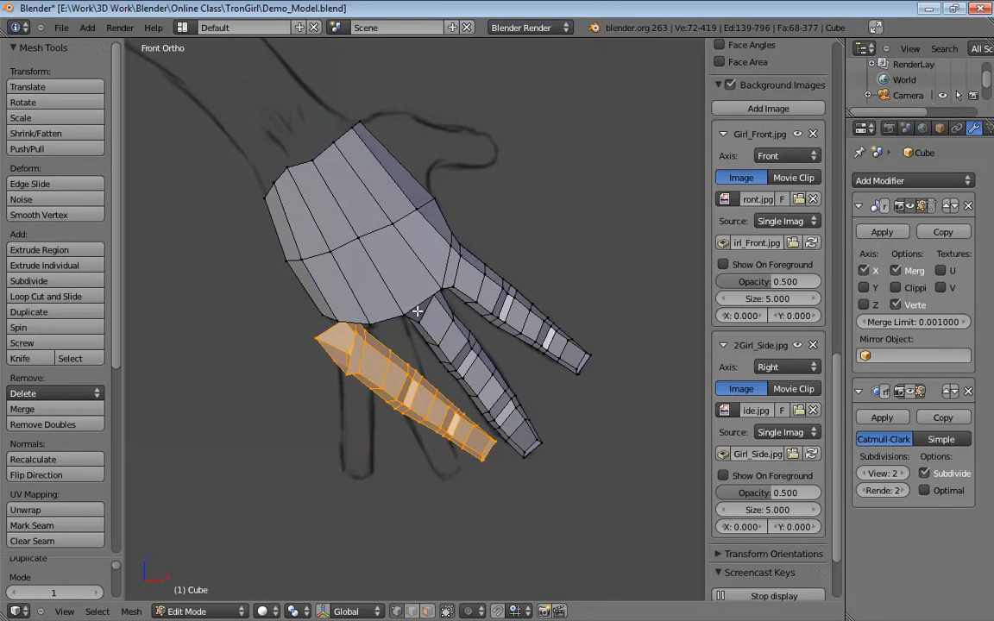
key("r")
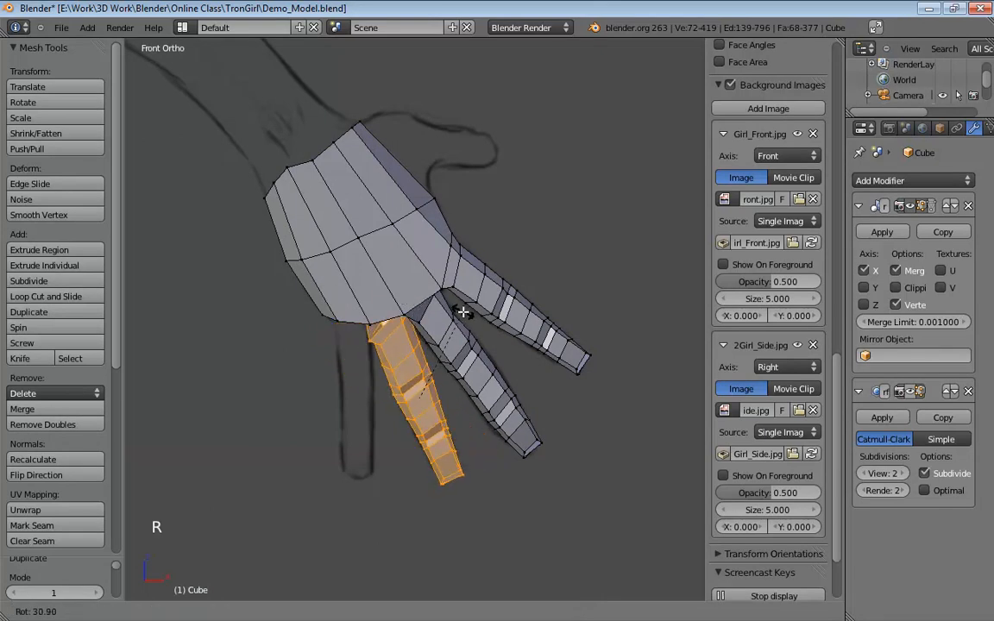
left_click(461, 312)
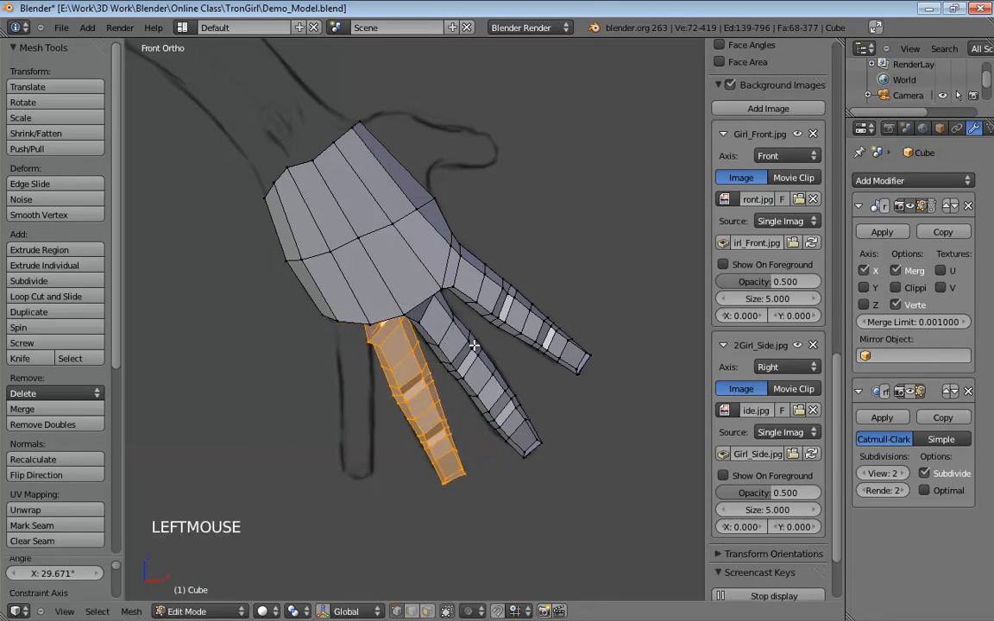
Shift the duplicated finger about -0.005 in X and 0.007 in Z onto the sketched ring finger.
middle_click_drag(474, 345, 506, 261, "shift")
scroll(494, 329, "up", 4)
key("z")
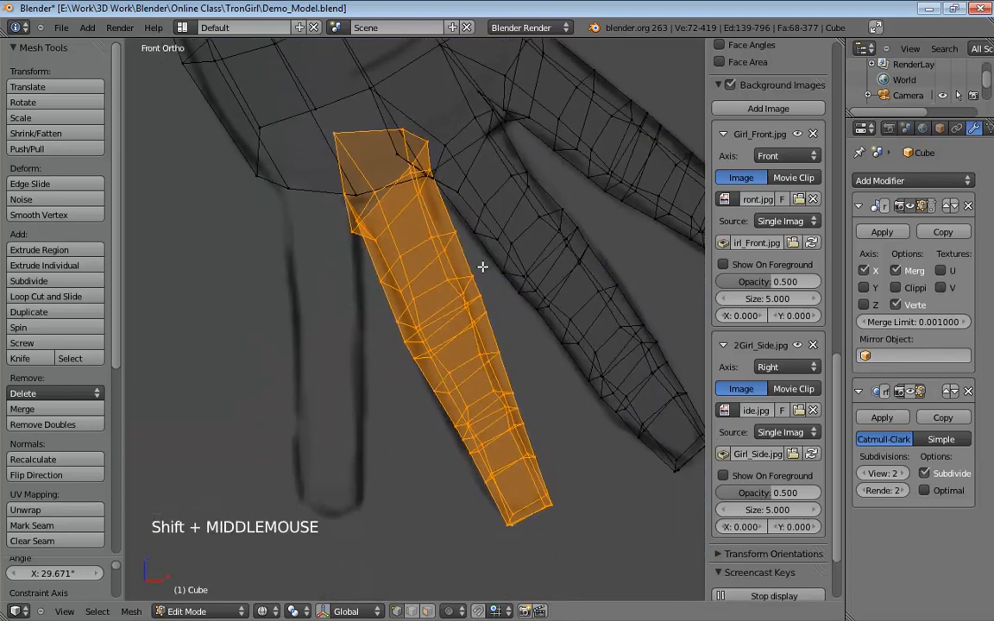
key("g")
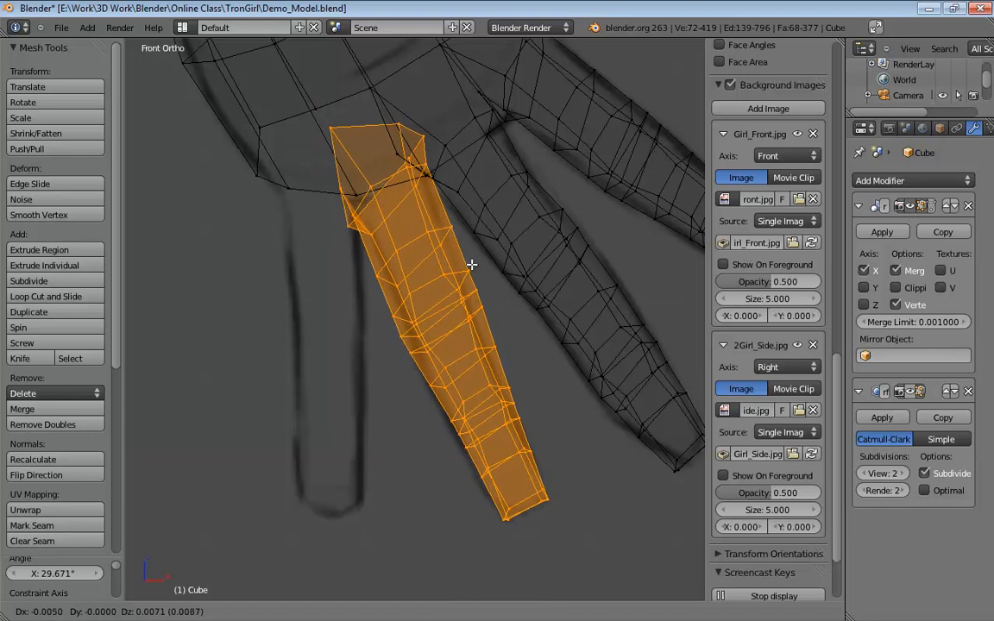
left_click(472, 267)
Move the vertex at the middle finger's base, beside the index finger, about -0.0101 in X.
middle_click_drag(625, 213, 298, 182)
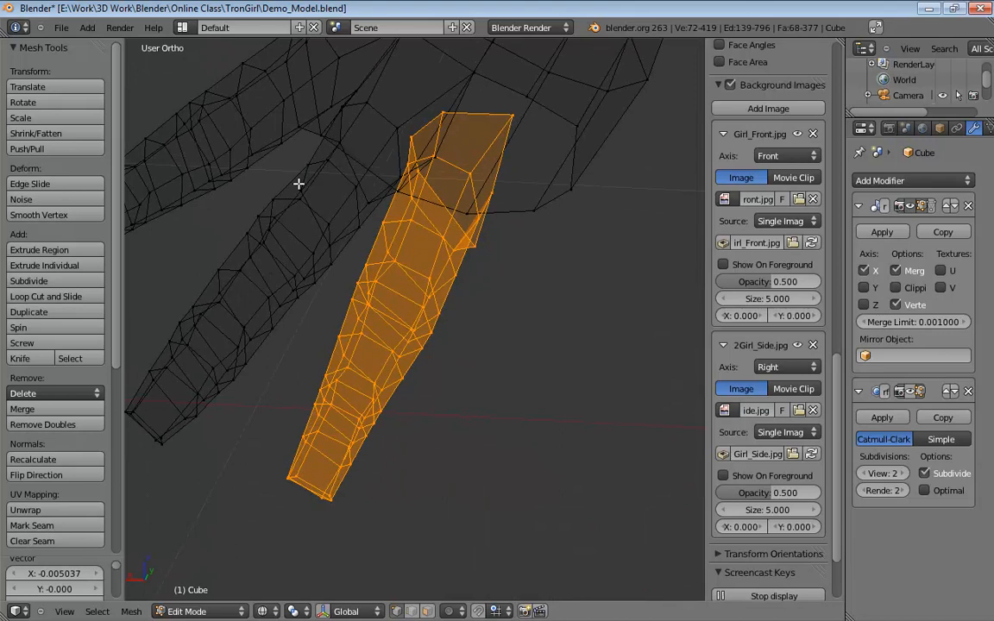
key("z")
middle_click_drag(321, 142, 315, 263, "shift")
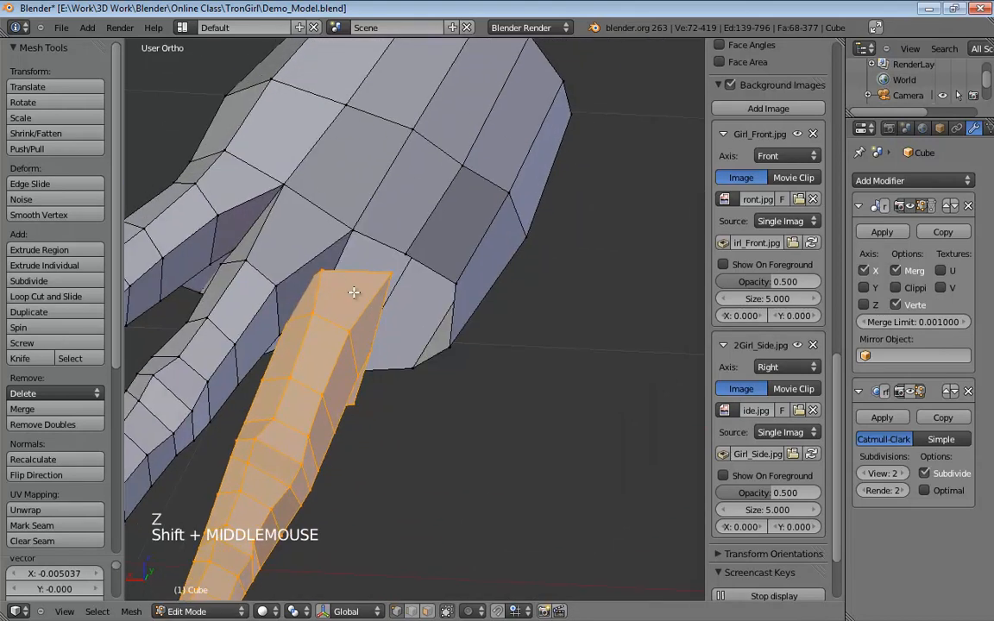
left_click(323, 270)
middle_click_drag(373, 238, 358, 283)
left_click(322, 289)
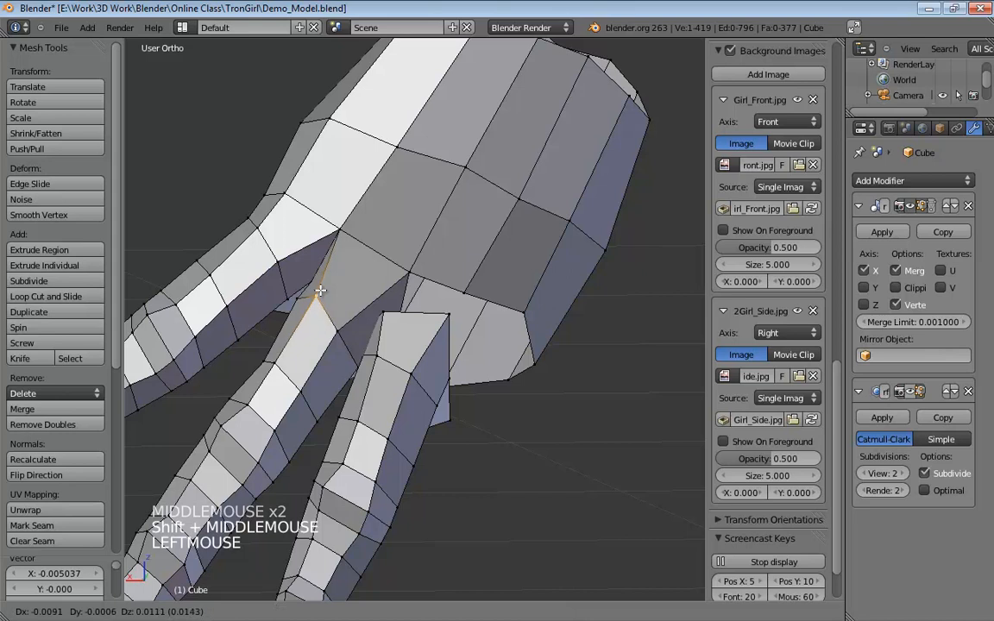
left_click(347, 312)
Merge the ring finger's two upper base corner vertices onto the adjacent palm edge vertices using At Last.
middle_click_drag(416, 272, 342, 297, "shift")
scroll(412, 268, "up", 3)
left_click(275, 308)
left_click(321, 242, "shift")
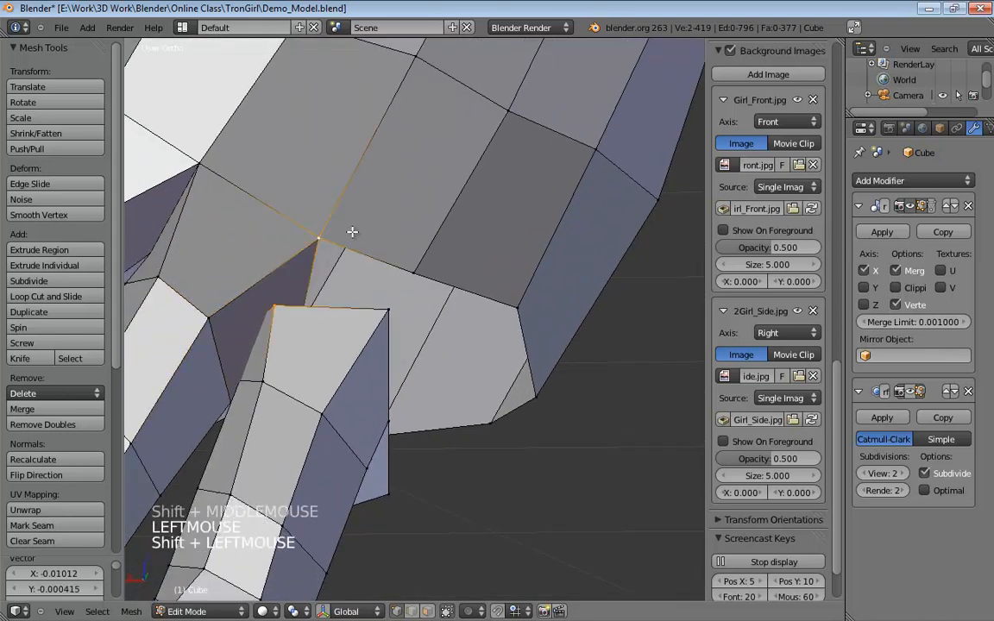
key("alt+m")
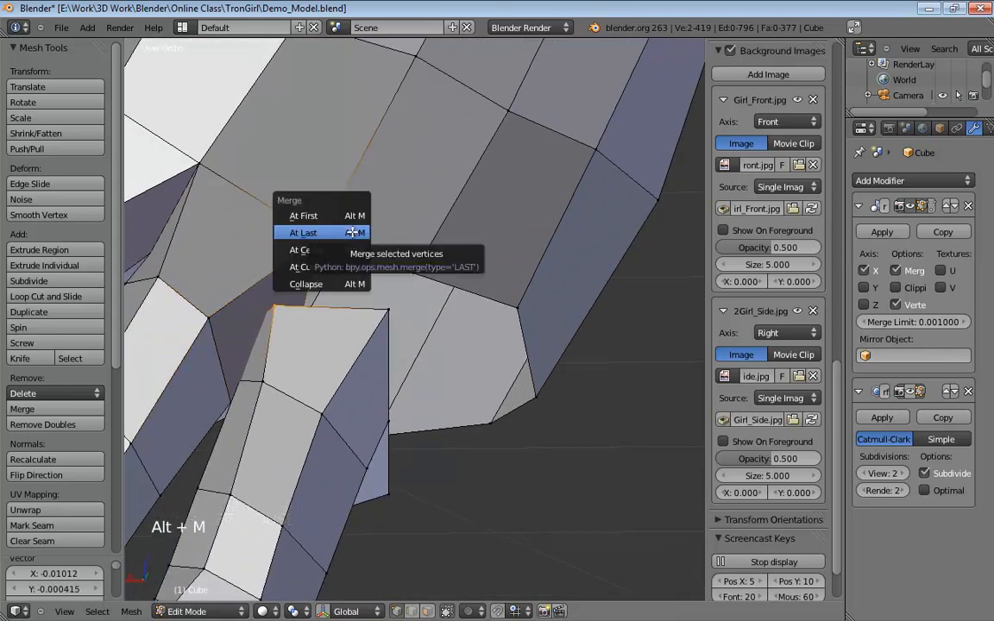
left_click(345, 231)
left_click(431, 276, "shift")
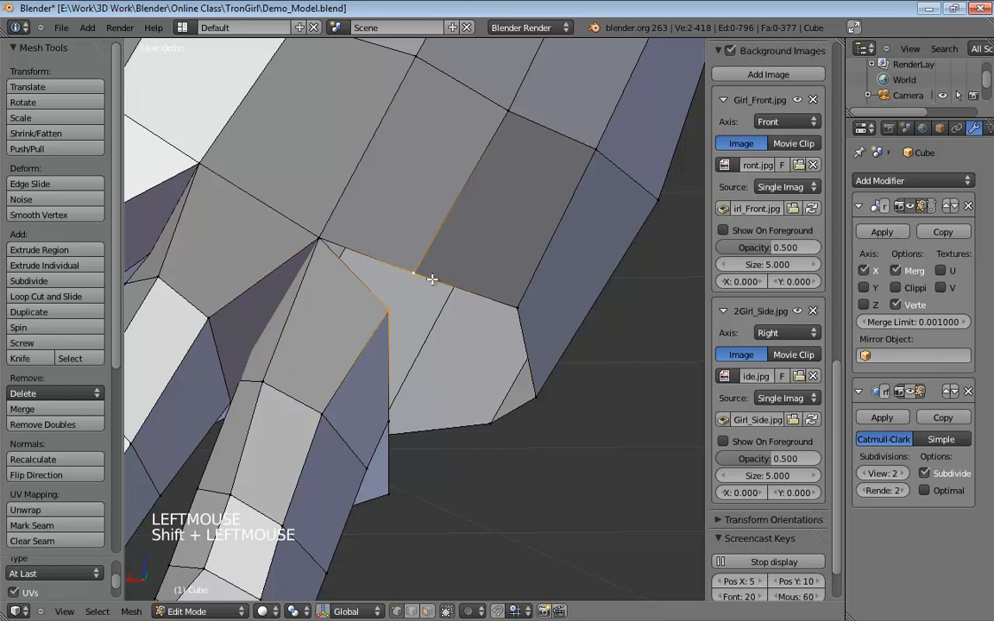
key("shift+r")
Merge the next open base vertex of the ring finger with the palm by repeating the last merge.
middle_click_drag(431, 279, 455, 315)
scroll(518, 336, "up", 9)
middle_click_drag(568, 348, 497, 466)
key("KP_5")
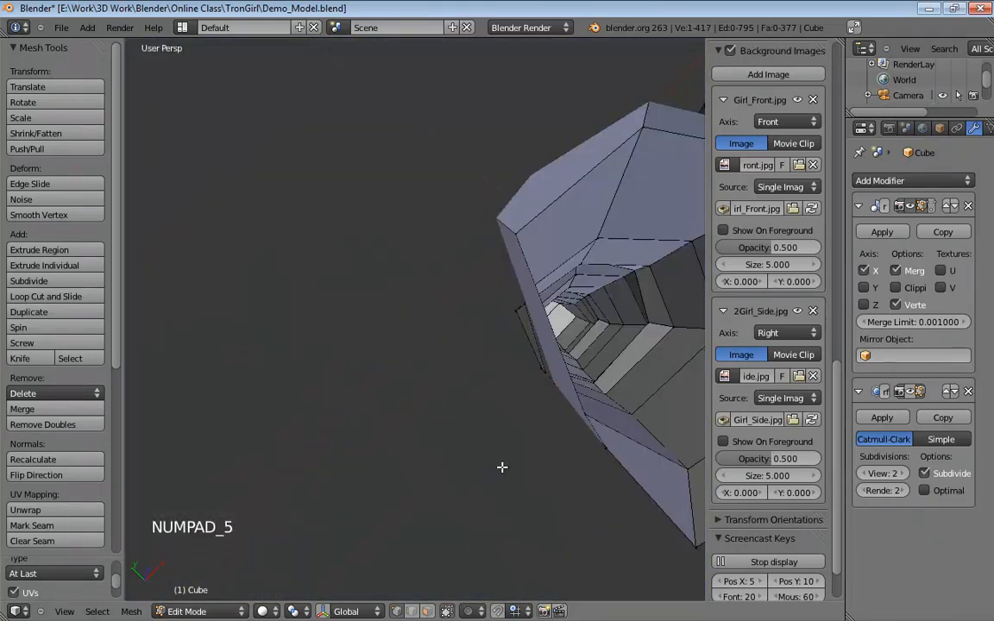
scroll(448, 388, "down", 5)
middle_click_drag(448, 389, 418, 291)
scroll(462, 391, "down", 11)
scroll(432, 336, "up", 6)
middle_click_drag(444, 344, 384, 316)
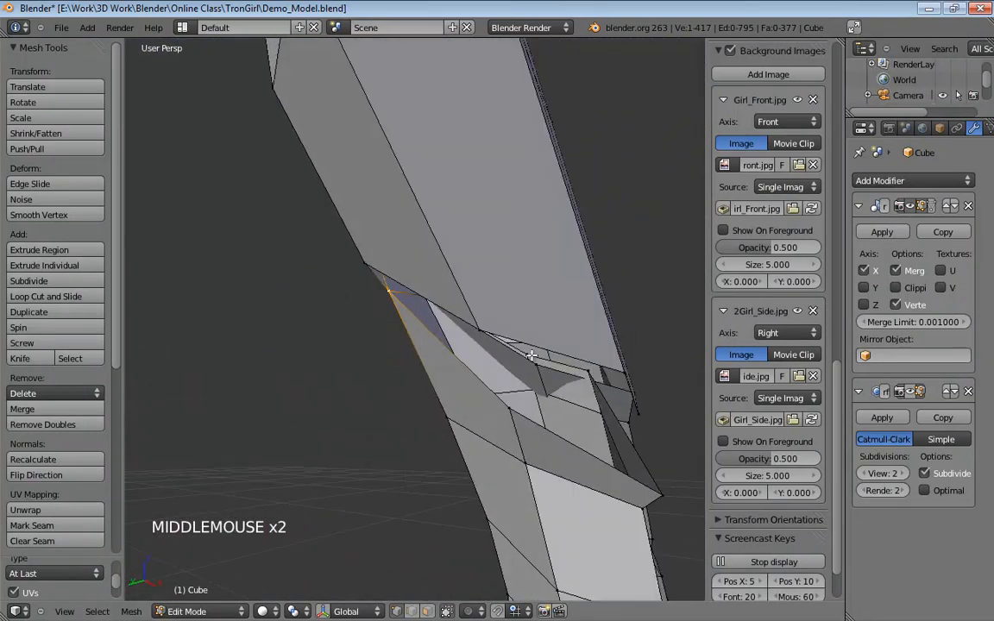
middle_click_drag(593, 368, 333, 359)
key("z")
middle_click_drag(296, 328, 294, 348)
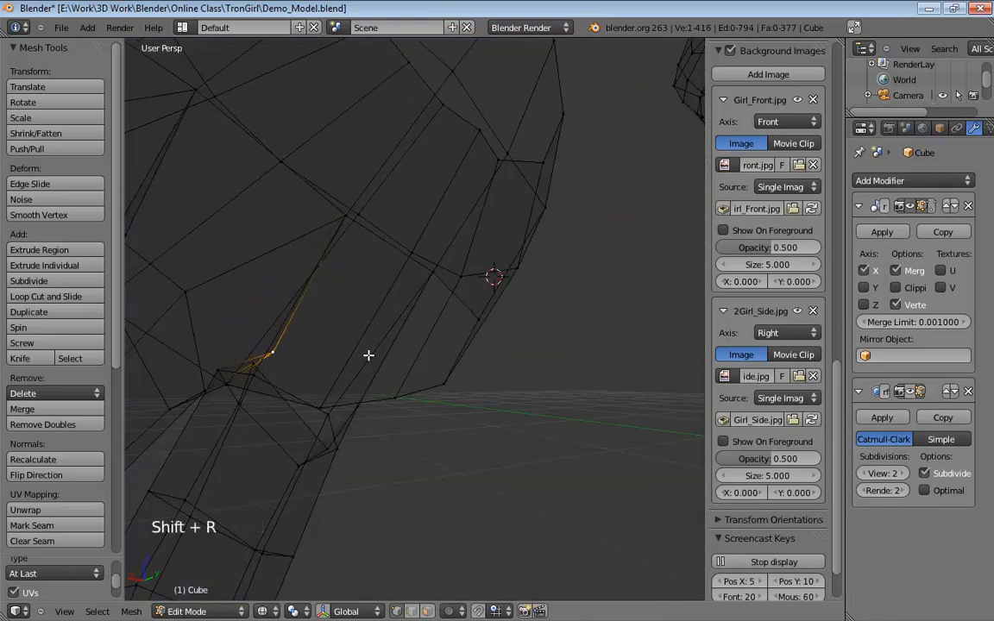
Move the merged vertex at the ring finger's base about 0.0236 in X and -0.0052 in Y.
middle_click_drag(369, 355, 315, 370)
left_click(246, 338)
scroll(289, 333, "down", 4)
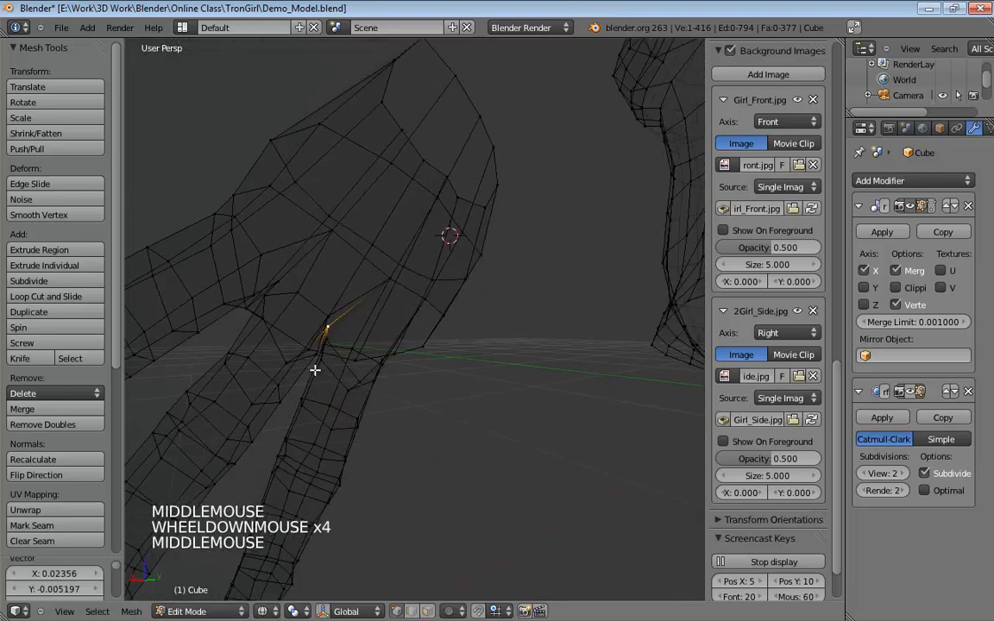
middle_click_drag(267, 304, 344, 322)
scroll(428, 357, "up", 3)
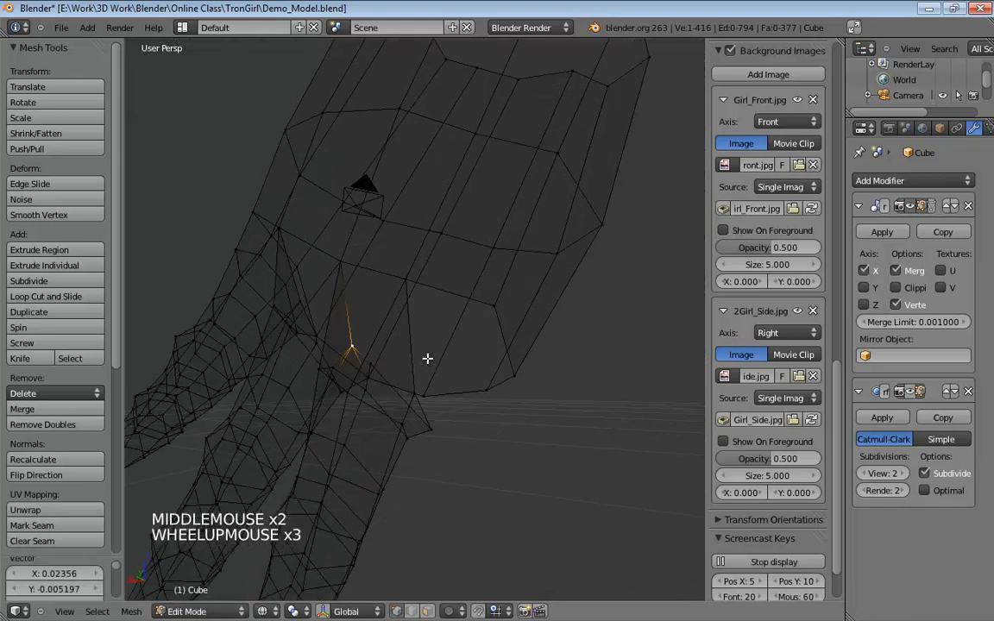
Merge the two remaining pairs of vertices on the underside of the ring finger's base and palm using At Last.
middle_click_drag(428, 357, 496, 356)
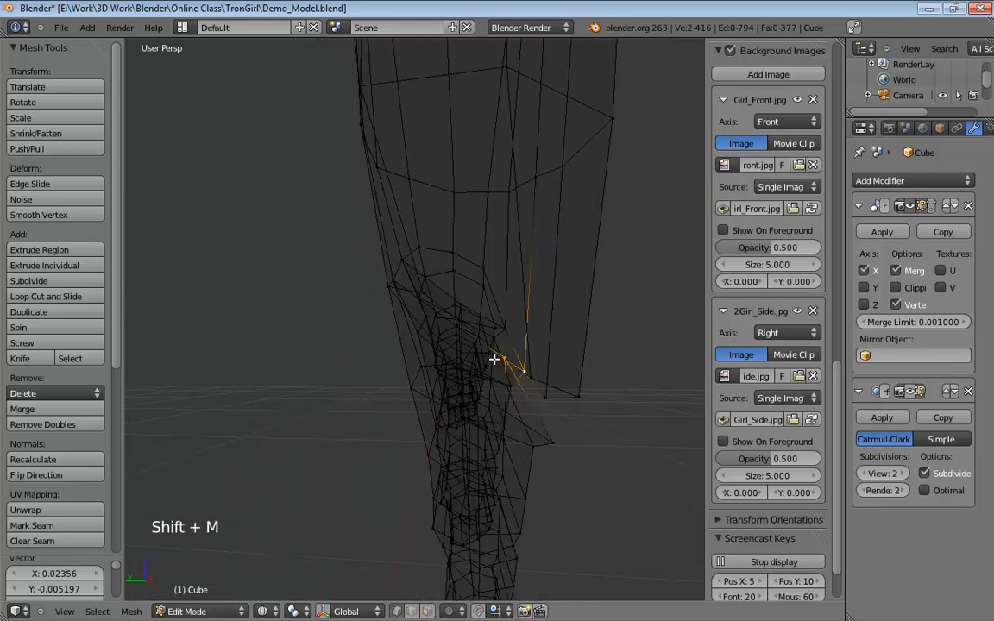
mouse_move(493, 359)
middle_mouse_down()
mouse_move(509, 345)
mouse_move(537, 368)
mouse_move(542, 447)
mouse_move(568, 353)
mouse_move(477, 337)
mouse_move(506, 322)
mouse_move(524, 357)
mouse_move(353, 339)
middle_mouse_up()
key("alt+m")
left_click(495, 350)
left_click(545, 432)
left_click(554, 407, "shift")
key("shift+r")
key("z")
scroll(524, 357, "down", 4)
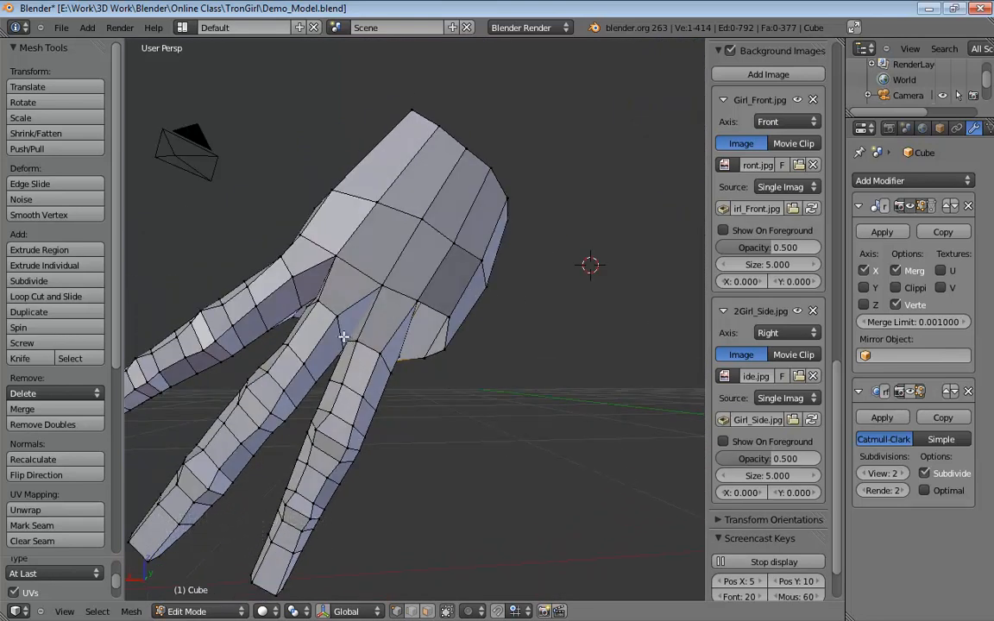
In front wireframe view, move the three vertices on the pinky side near the ring fingertip about -0.0034 in X and Z.
middle_click_drag(346, 341, 399, 337)
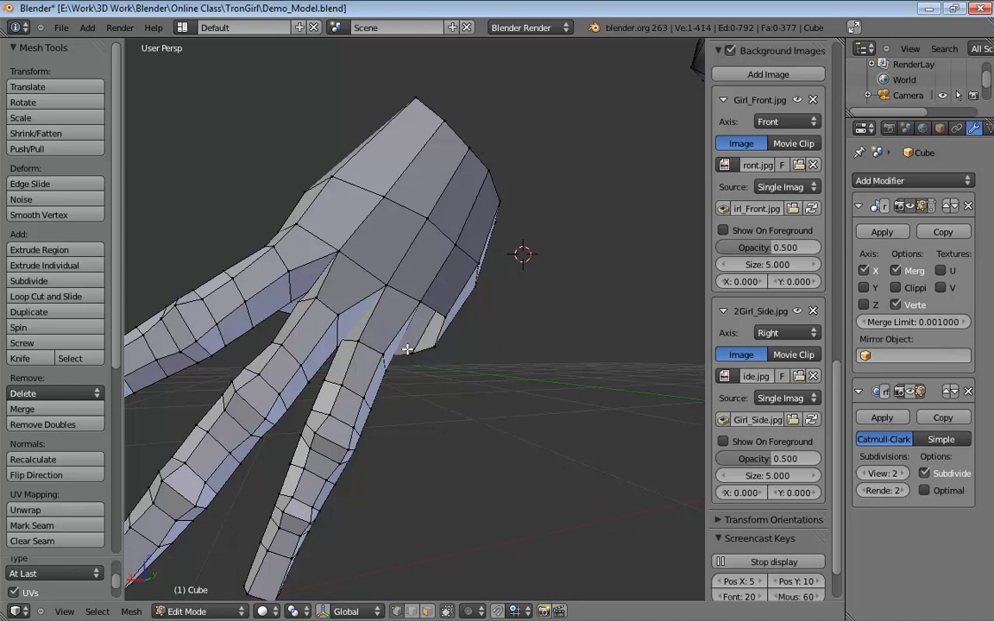
middle_click_drag(465, 346, 440, 304, "shift")
scroll(386, 318, "up", 1)
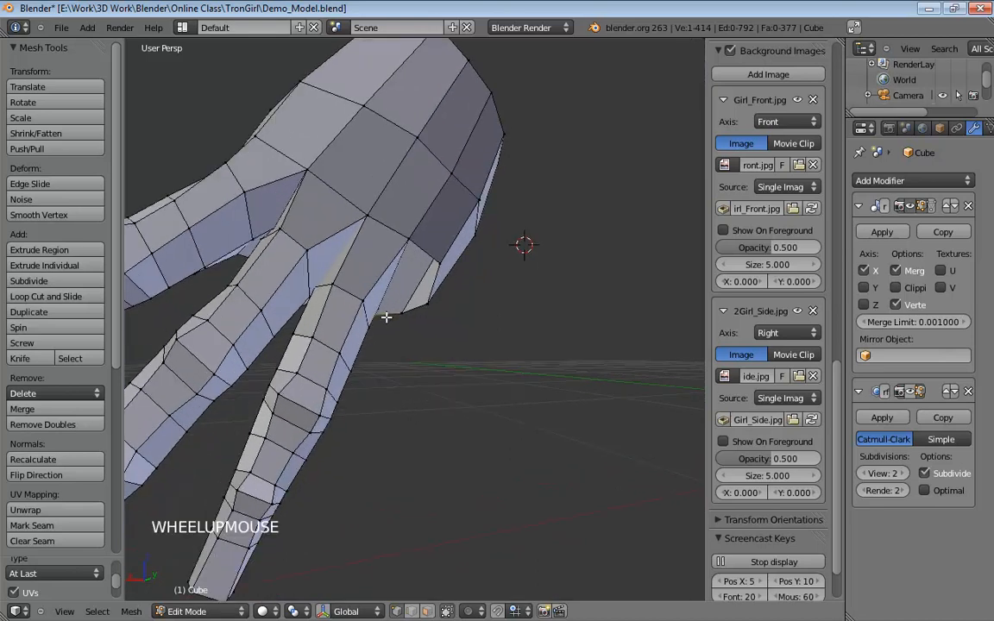
key("KP_1")
key("KP_5")
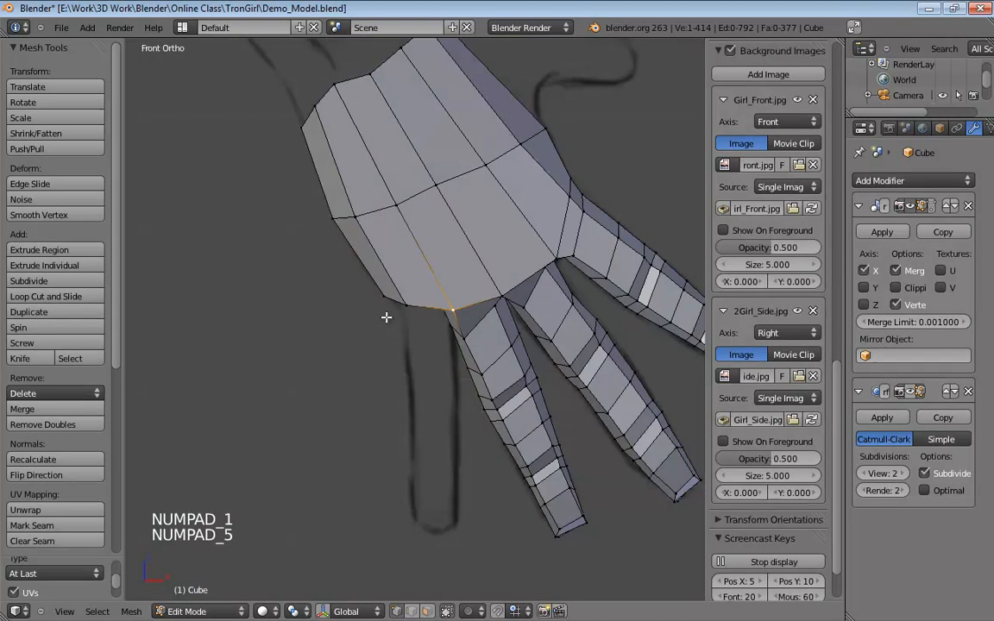
key("z")
middle_click_drag(533, 437, 477, 364, "shift")
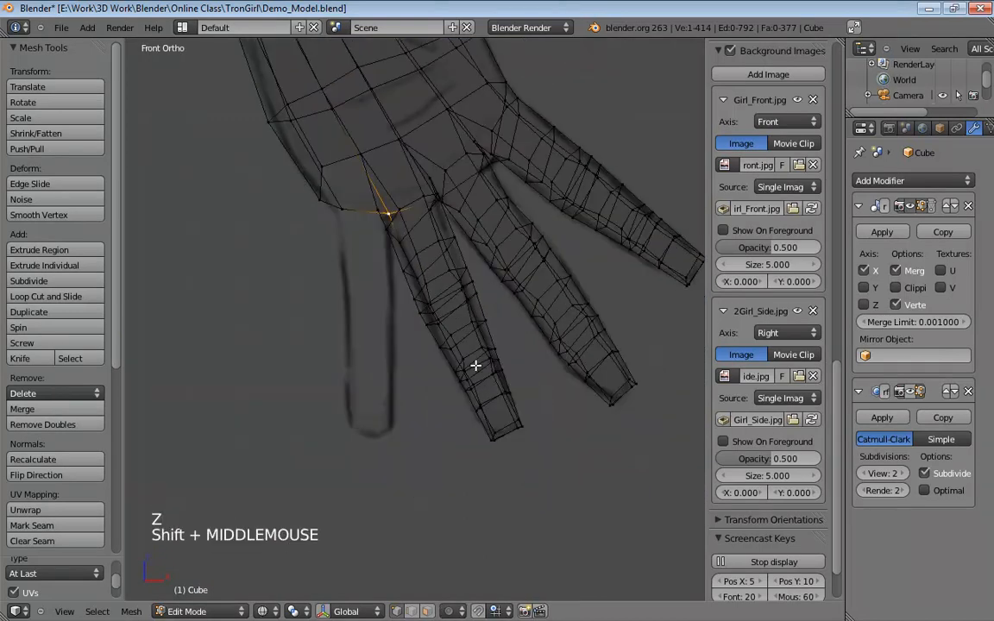
scroll(473, 408, "up", 3)
left_click(508, 460)
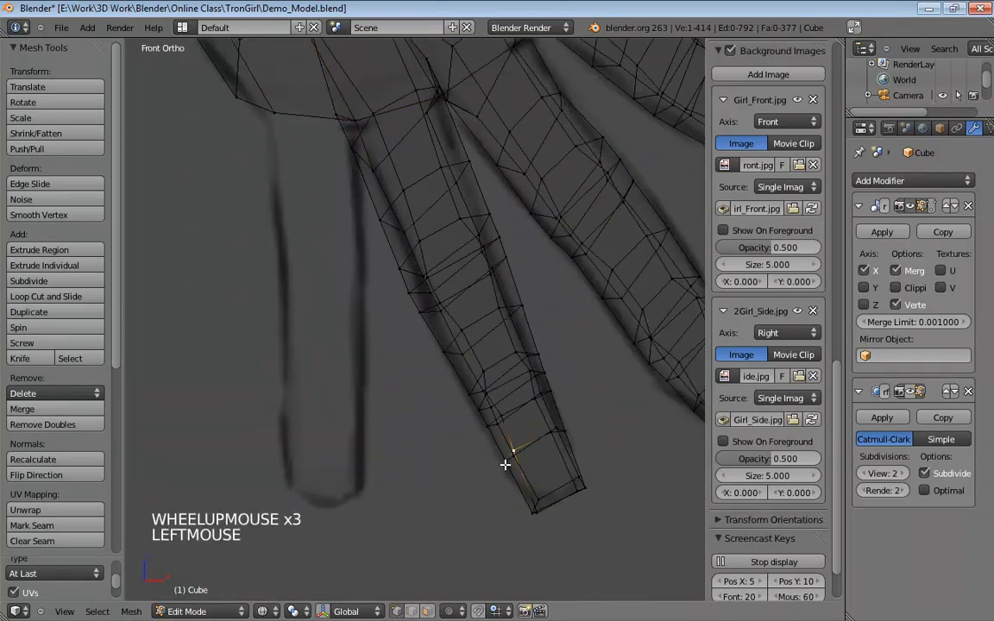
left_click(513, 457, "shift")
left_click(515, 455, "shift")
key("g")
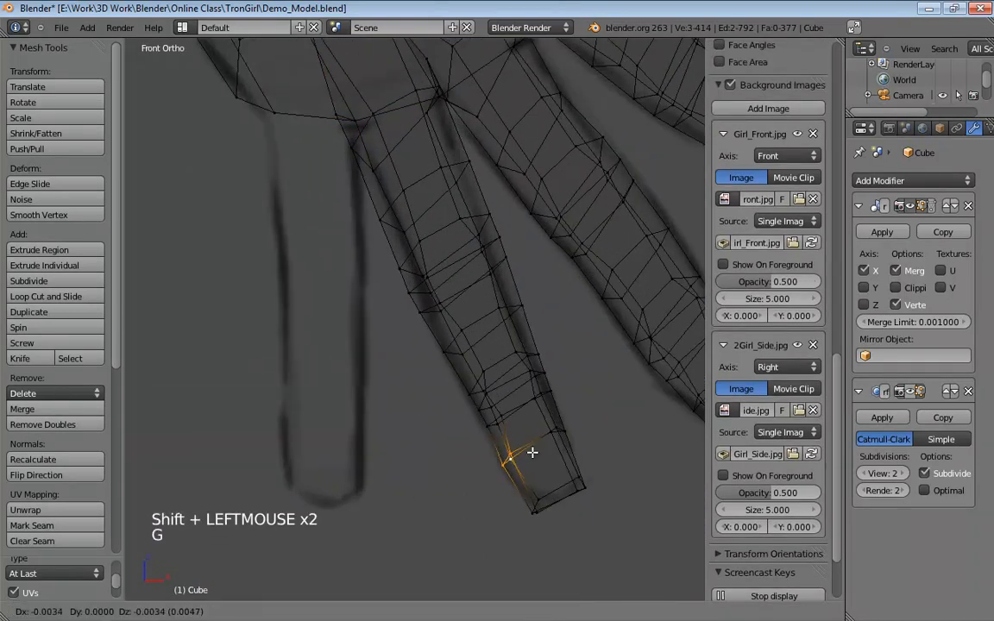
left_click(535, 449)
Move the three vertices near the ring fingertip on the middle-finger side inward to fit the sketch outline.
left_click(560, 426)
left_click(558, 427, "shift")
left_click(565, 428, "shift")
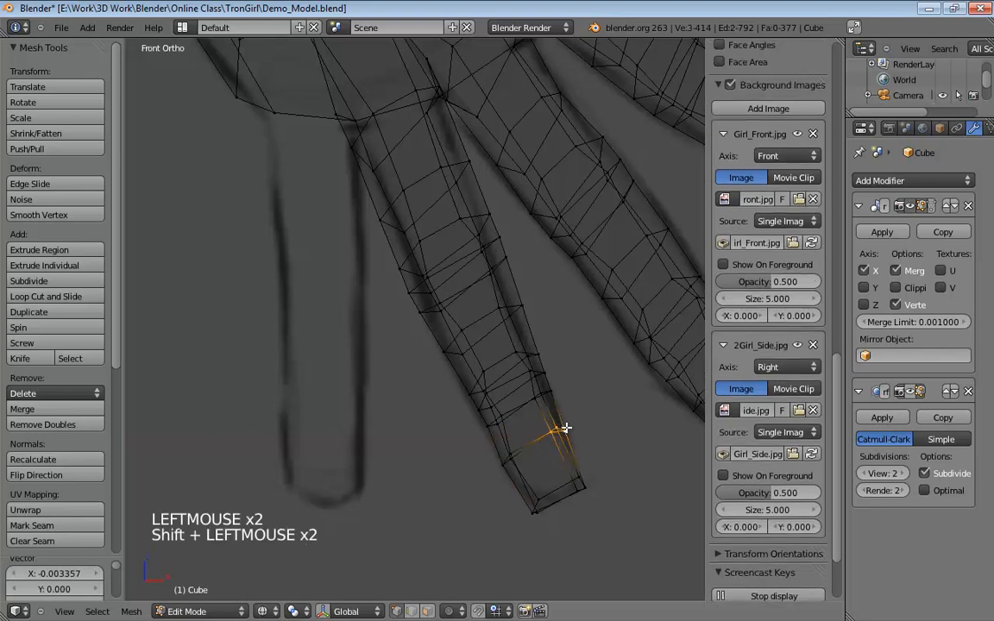
key("g")
left_click(545, 441)
Pull the vertices along the ring finger's pinky-side edge inward to the sketch line, about 0.006 to 0.009 in X.
middle_click_drag(546, 442, 434, 352, "shift")
left_click(422, 328)
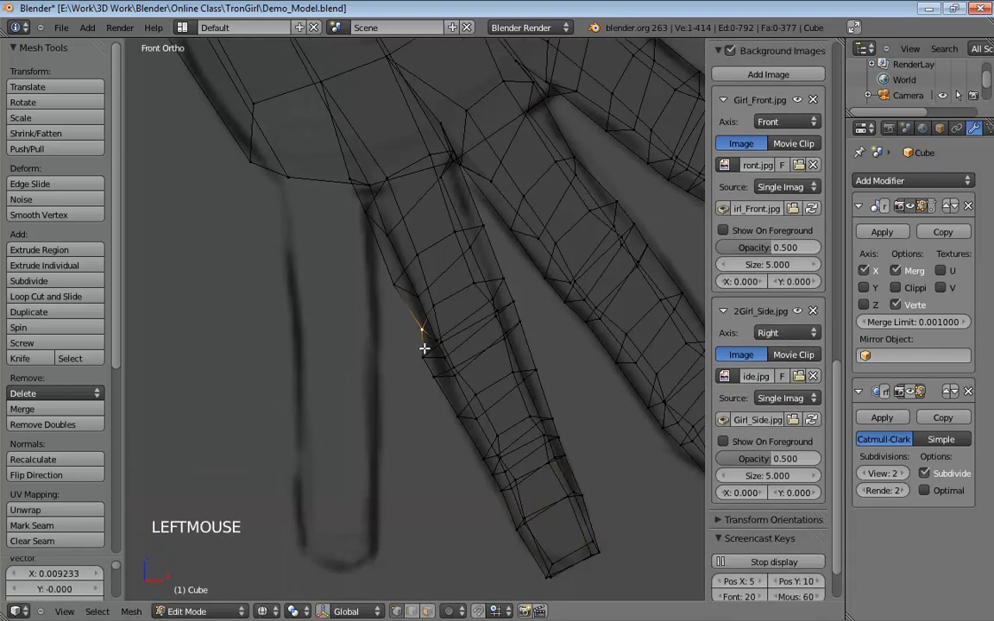
left_click(438, 376)
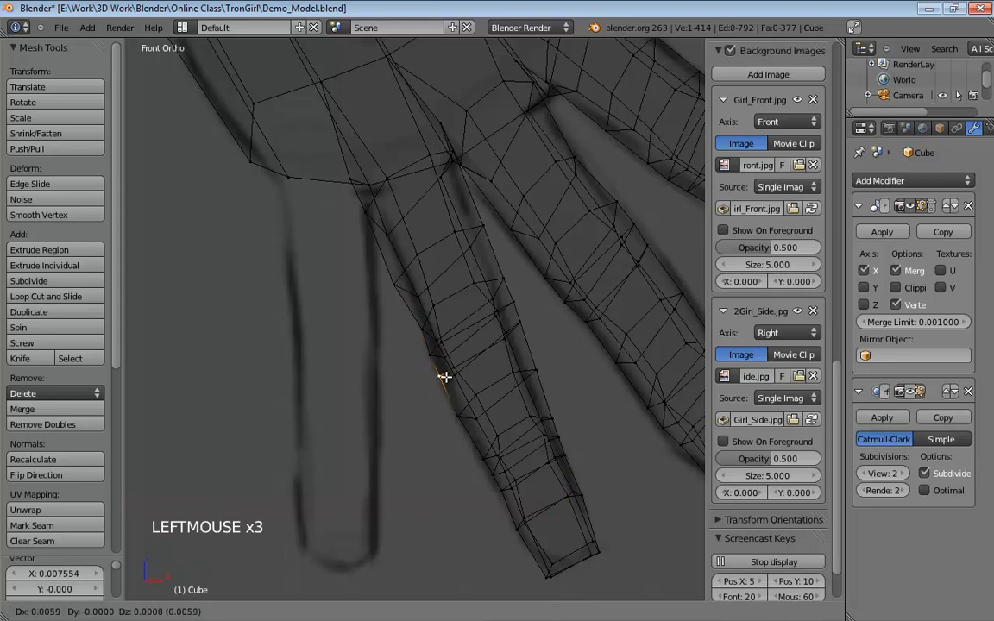
left_click(403, 280)
Pull the vertices along the ring finger's middle-finger side inward to the sketch line, about -0.005 to -0.010 in X.
left_click(475, 229)
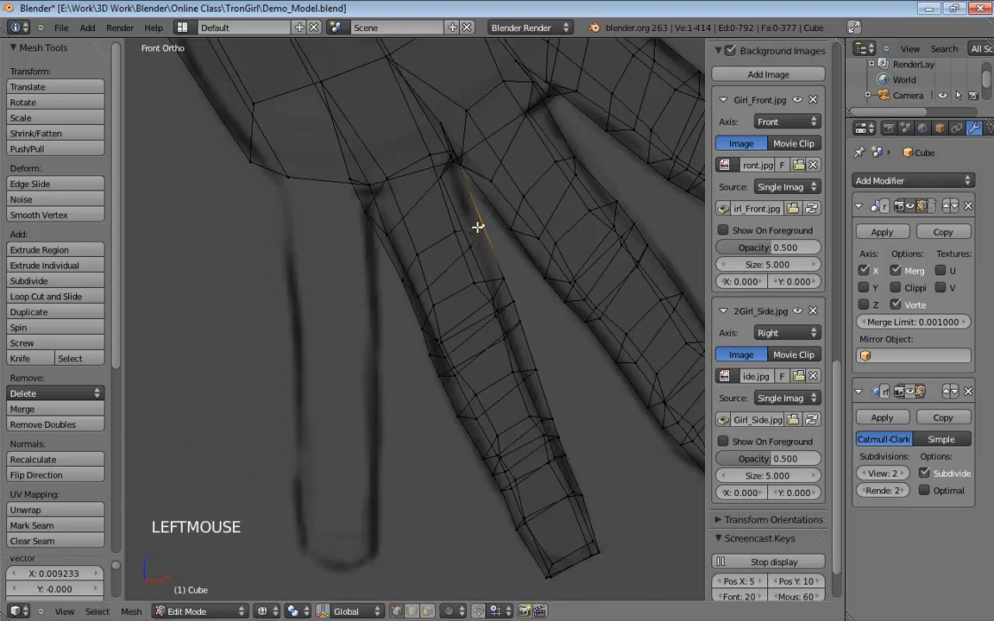
left_click(492, 283)
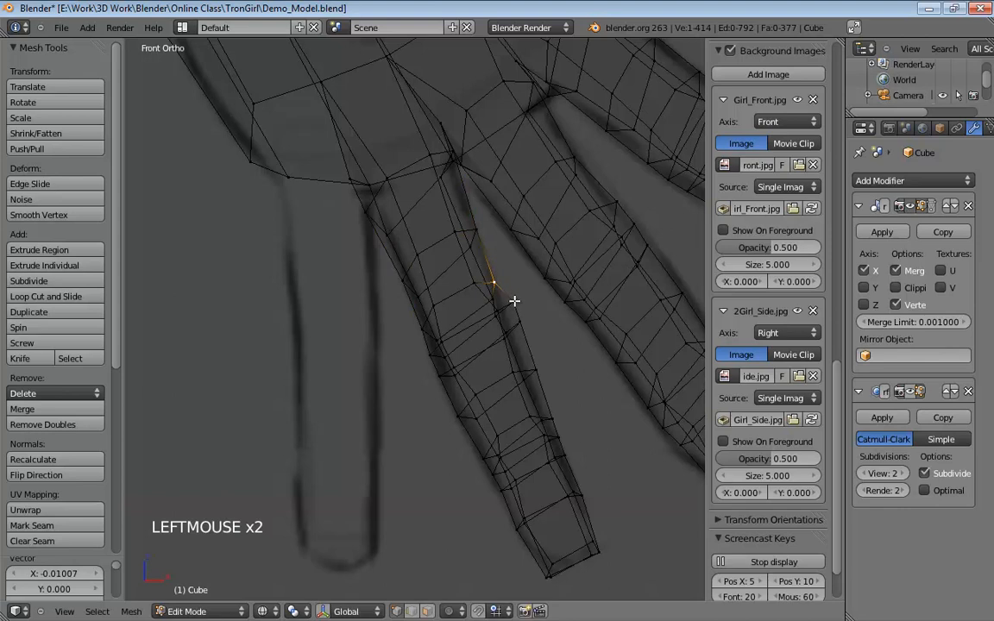
left_click(506, 308)
left_click_drag(516, 322, 509, 336)
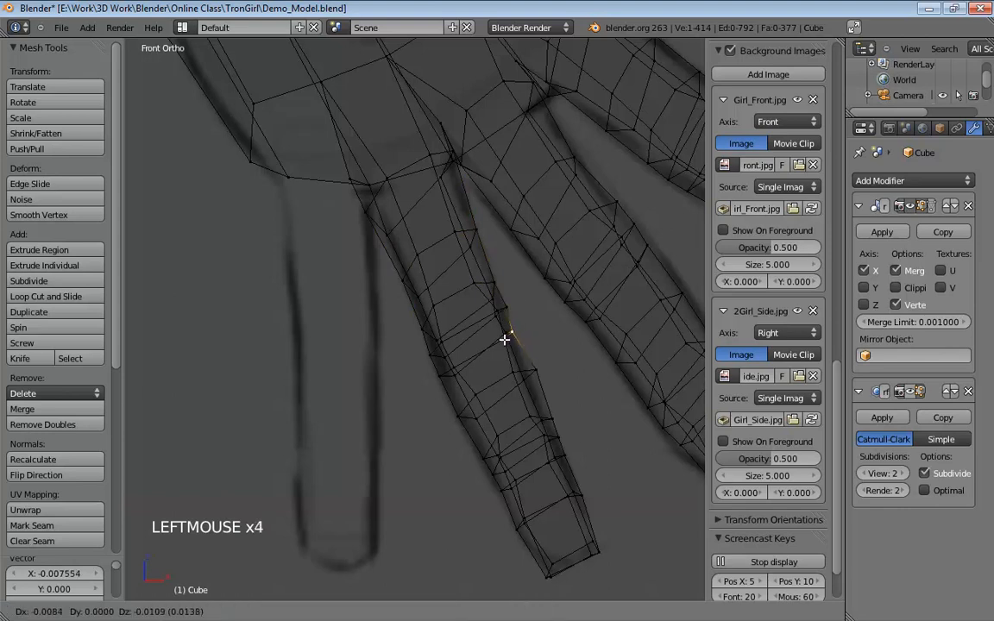
left_click(525, 376)
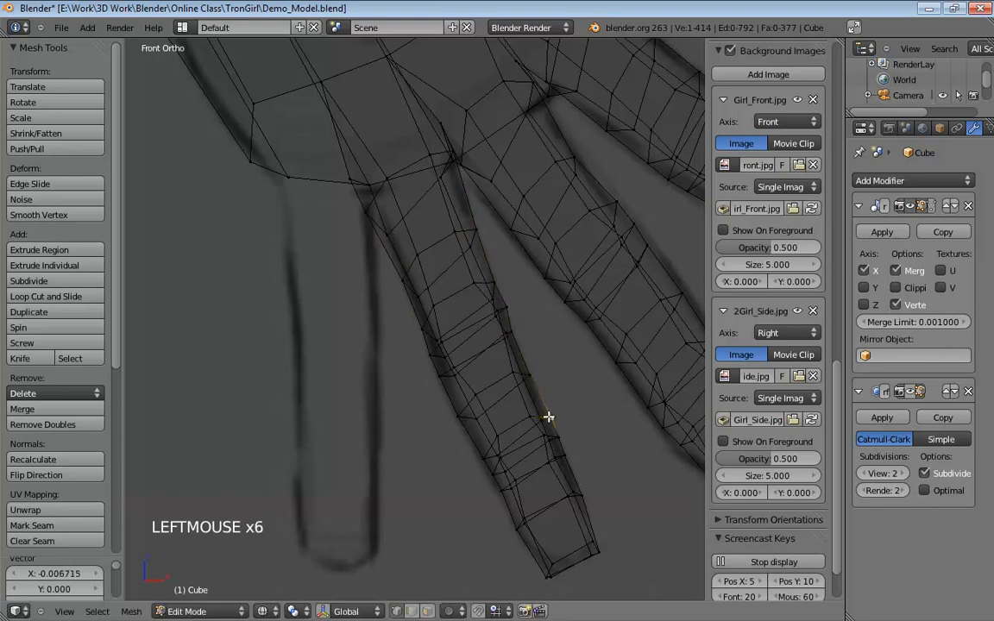
left_click_drag(549, 417, 546, 423)
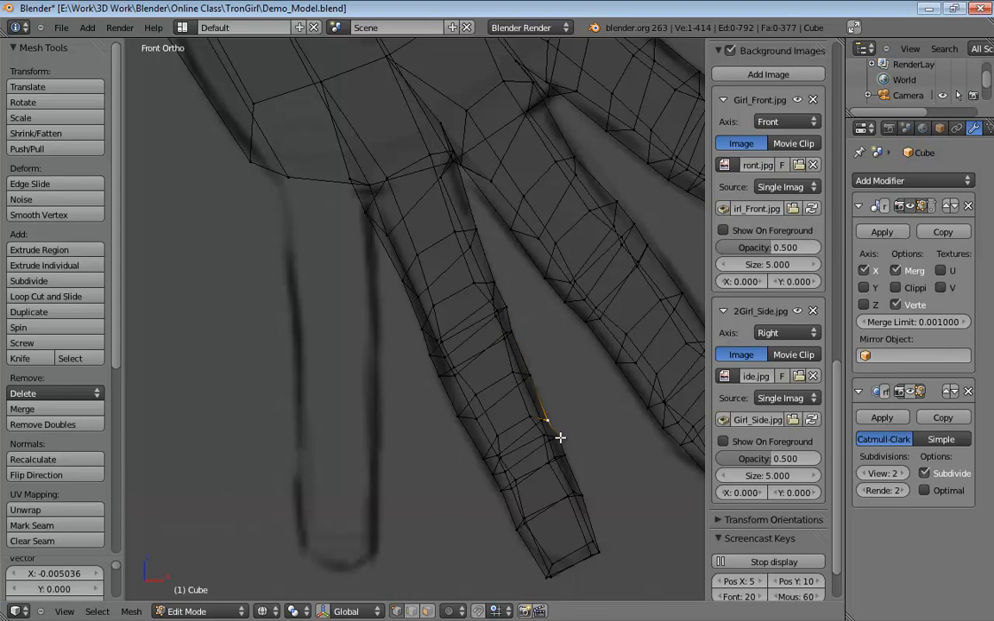
left_click(557, 439)
middle_click_drag(565, 394, 562, 362, "shift")
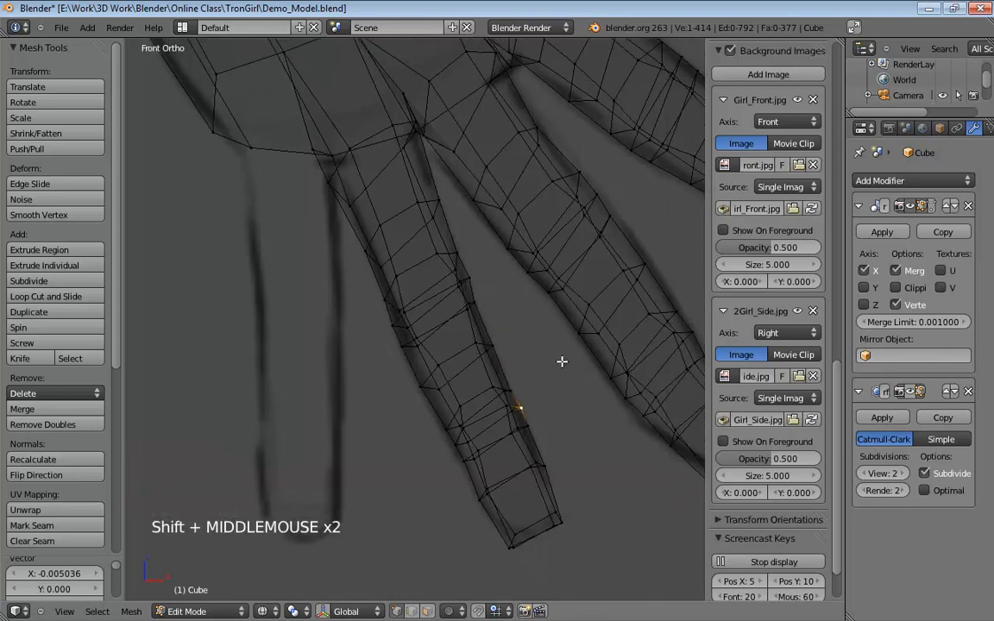
Briefly preview the Subdivision Surface modifier on the hand to check the ring finger against the sketch.
left_click(909, 392)
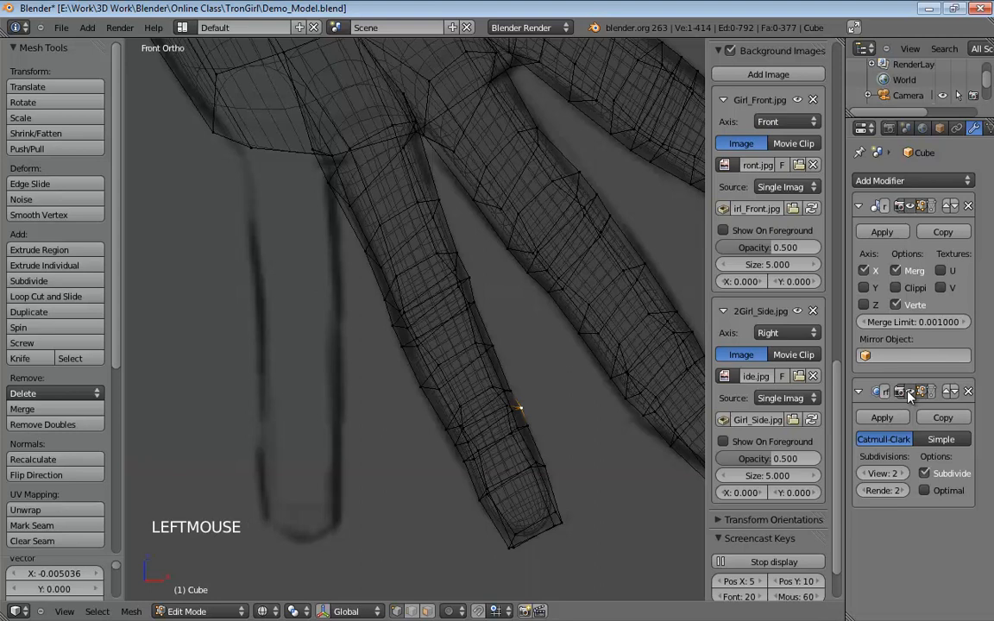
left_click(909, 393)
middle_click_drag(487, 216, 477, 310, "shift")
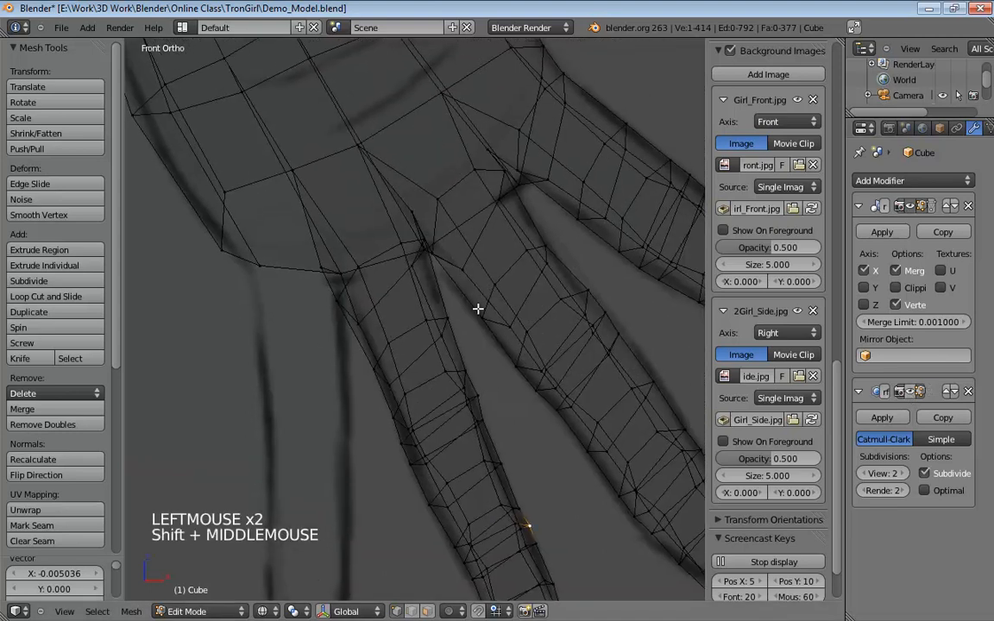
Move the vertices at the ring finger's base on its pinky side inward to follow the sketch line.
scroll(462, 282, "up", 5)
middle_click_drag(272, 323, 360, 337, "shift")
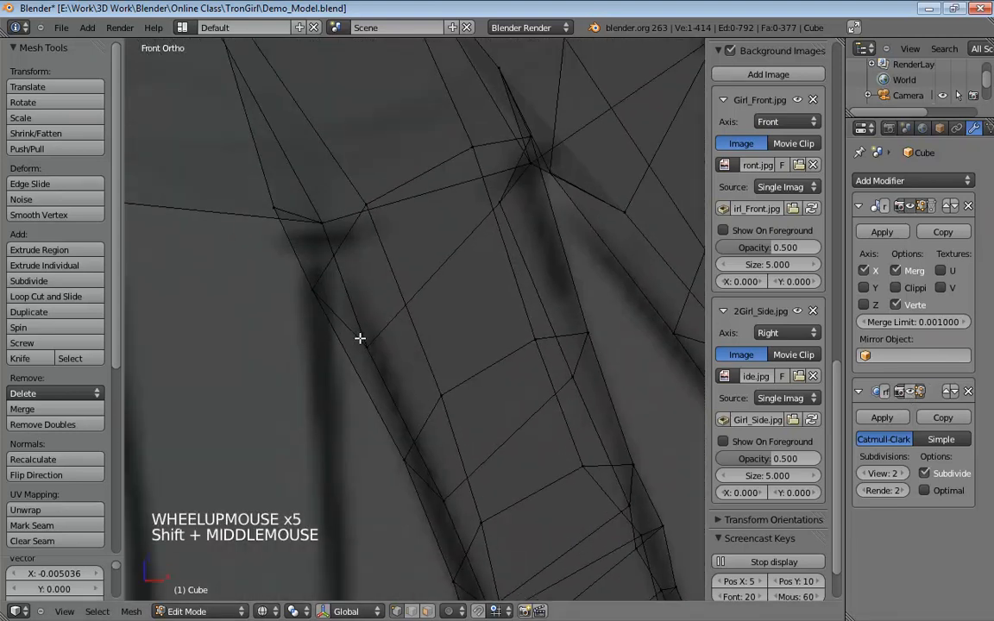
left_click(368, 346)
left_click_drag(313, 290, 328, 283)
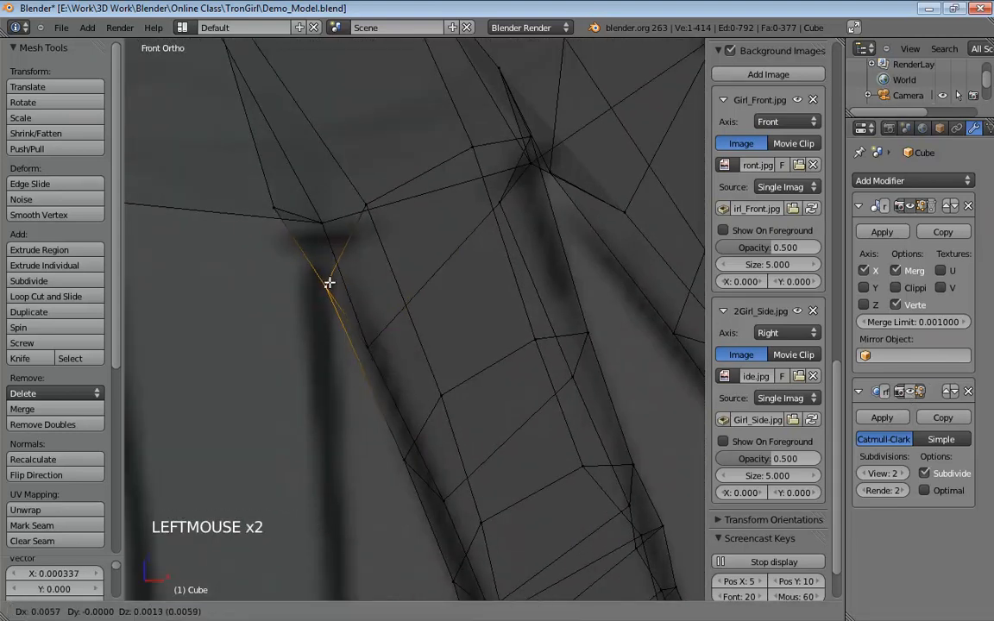
left_click_drag(289, 215, 328, 223)
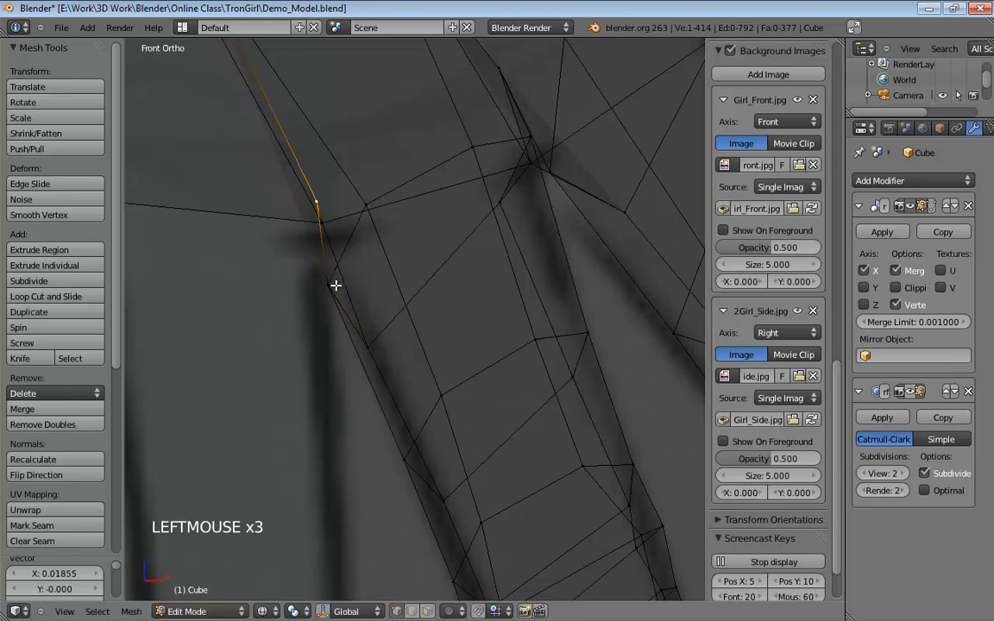
left_click_drag(340, 284, 361, 280)
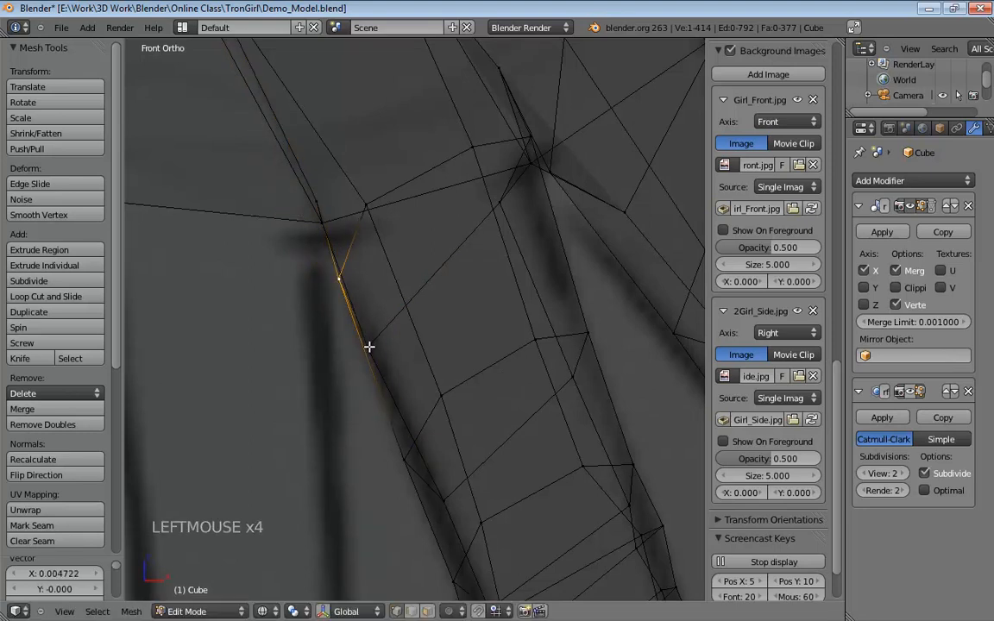
left_click_drag(369, 346, 371, 267)
scroll(447, 340, "down", 5)
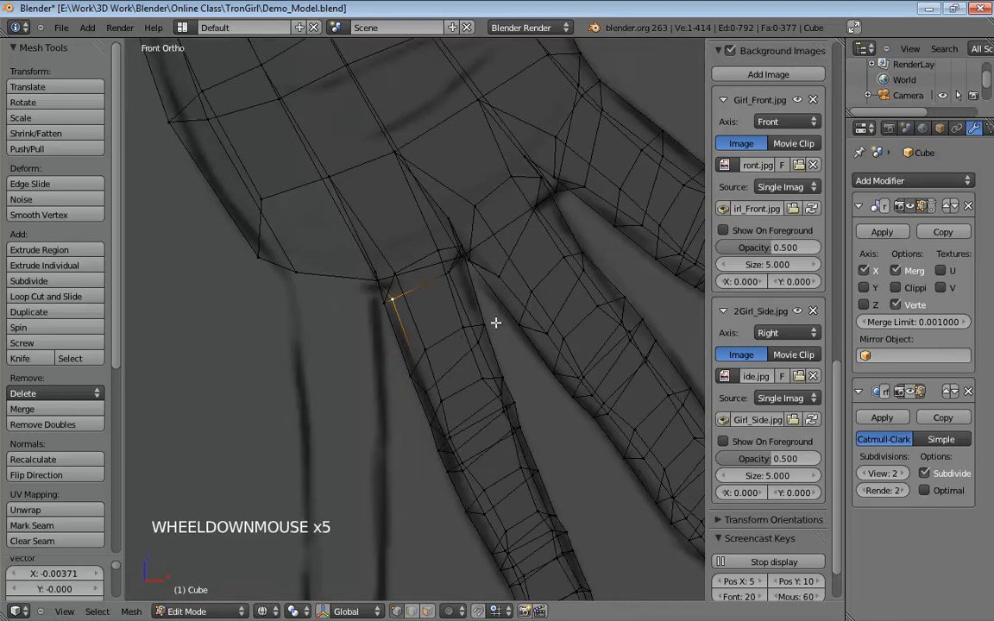
In solid perspective view, adjust the vertices in the web between the middle and ring fingers.
mouse_move(497, 324)
middle_mouse_down()
mouse_move(417, 215)
mouse_move(360, 268)
mouse_move(464, 317)
mouse_move(304, 315)
mouse_move(510, 245)
mouse_move(455, 412)
mouse_move(501, 490)
mouse_move(406, 323)
mouse_move(349, 320)
mouse_move(450, 329)
mouse_move(380, 258)
mouse_move(451, 295)
mouse_move(408, 332)
middle_mouse_up()
key("z")
key("KP_5")
scroll(470, 267, "up", 1)
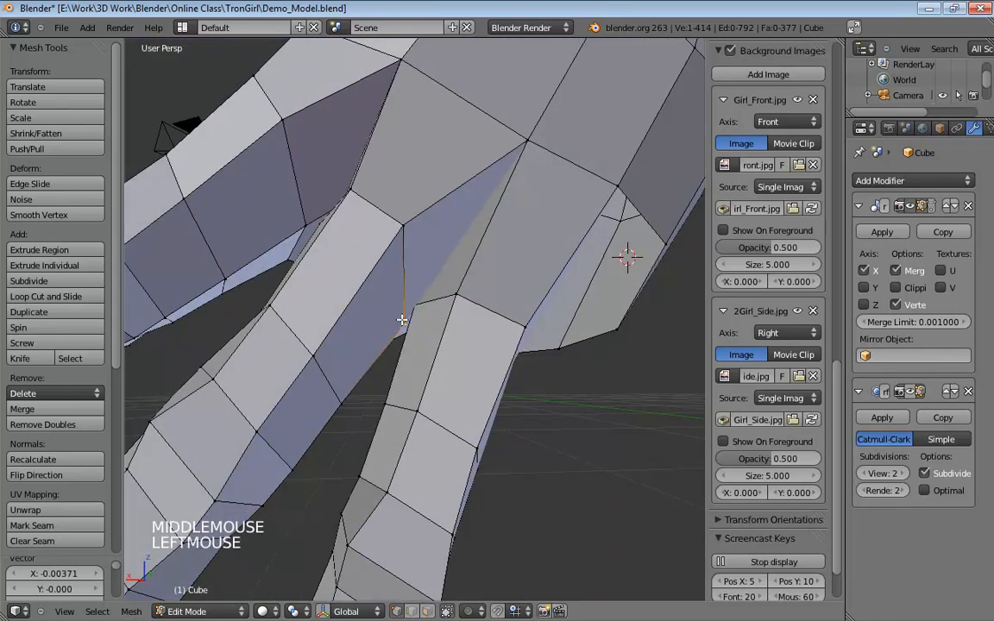
middle_click_drag(444, 262, 413, 302)
left_click(428, 302)
middle_click_drag(452, 264, 464, 370)
scroll(418, 350, "up", 2)
scroll(418, 350, "up", 2)
scroll(463, 370, "down", 2)
left_click_drag(467, 315, 465, 318)
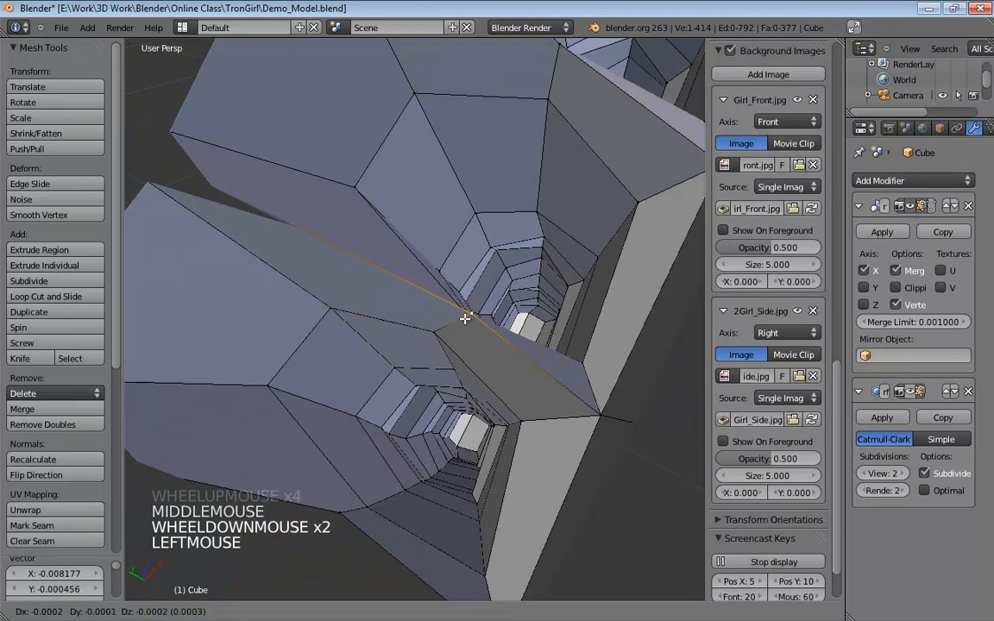
middle_click_drag(465, 319, 479, 244)
Shift the selected web vertex at the finger bases about 0.007 in Y and undo the edit that follows.
left_click(420, 293)
scroll(377, 337, "down", 3)
middle_click_drag(377, 337, 416, 327)
scroll(396, 288, "down", 2)
middle_click_drag(445, 320, 416, 340)
scroll(417, 341, "up", 4)
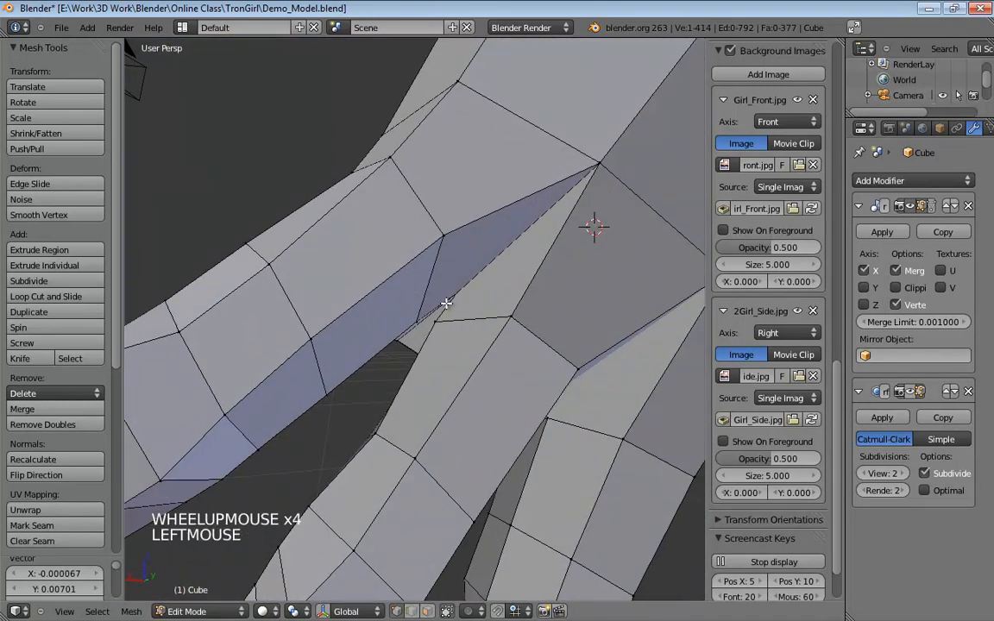
key("ctrl+z")
Reposition the vertex in the web between the neighbouring finger bases to even out the gap.
middle_click_drag(455, 295, 421, 342)
left_click(240, 350)
middle_click_drag(240, 350, 414, 362)
key("g")
left_click(453, 313)
scroll(417, 328, "down", 3)
Move the ring finger's base vertex facing the middle finger about -0.010 in Y.
left_click(409, 348)
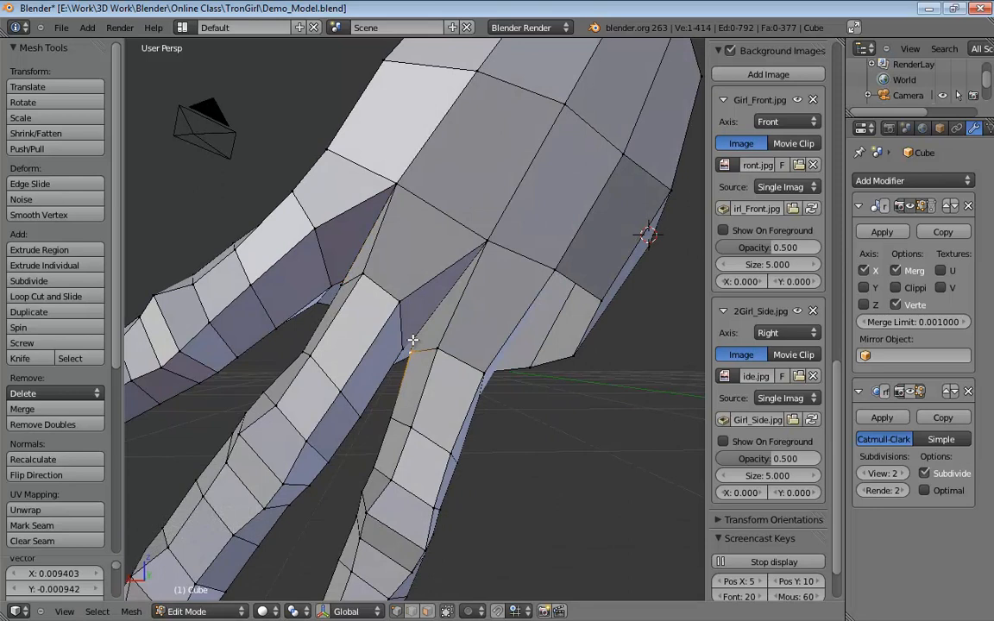
middle_click_drag(432, 352, 541, 208, "shift")
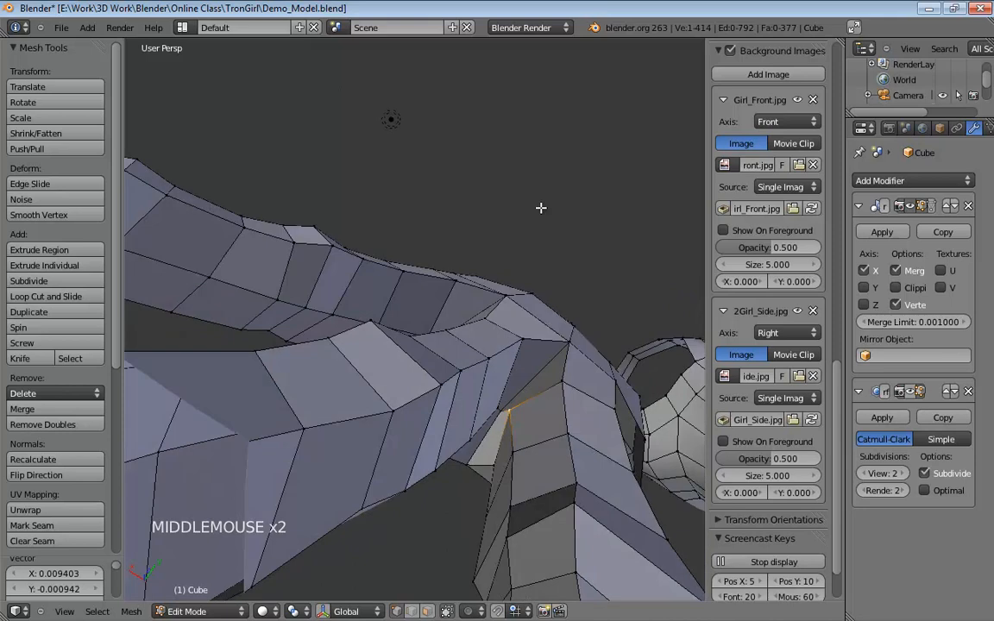
middle_click_drag(548, 484, 580, 469)
left_click_drag(475, 437, 466, 439)
scroll(490, 457, "down", 4)
middle_click_drag(490, 457, 319, 417)
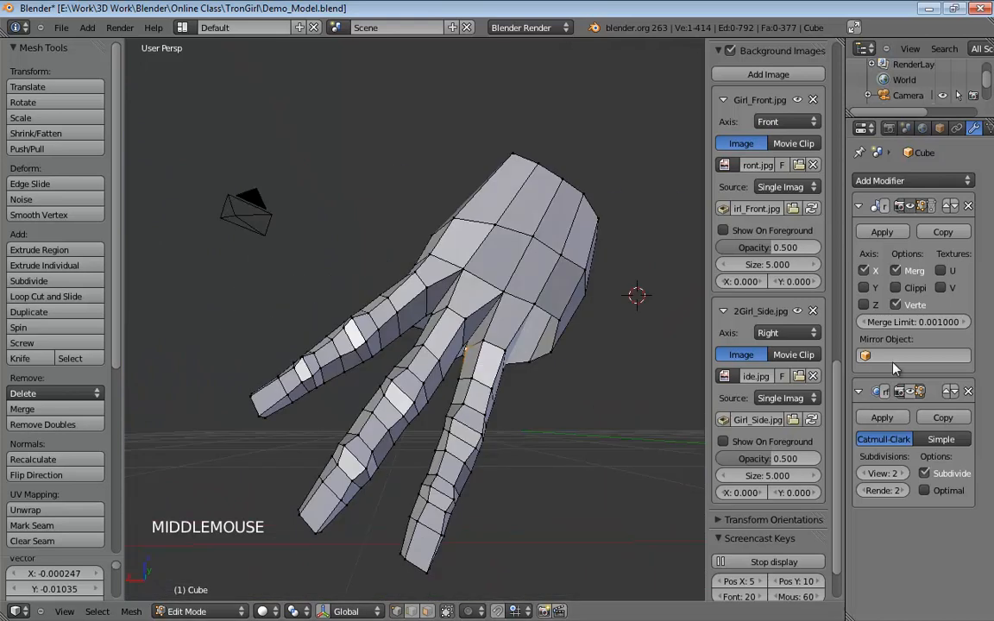
Preview the smoothed hand with the Subdivision Surface modifier, hide it again, and inspect the three fingers in perspective.
left_click(911, 393)
middle_click_drag(912, 395, 878, 396)
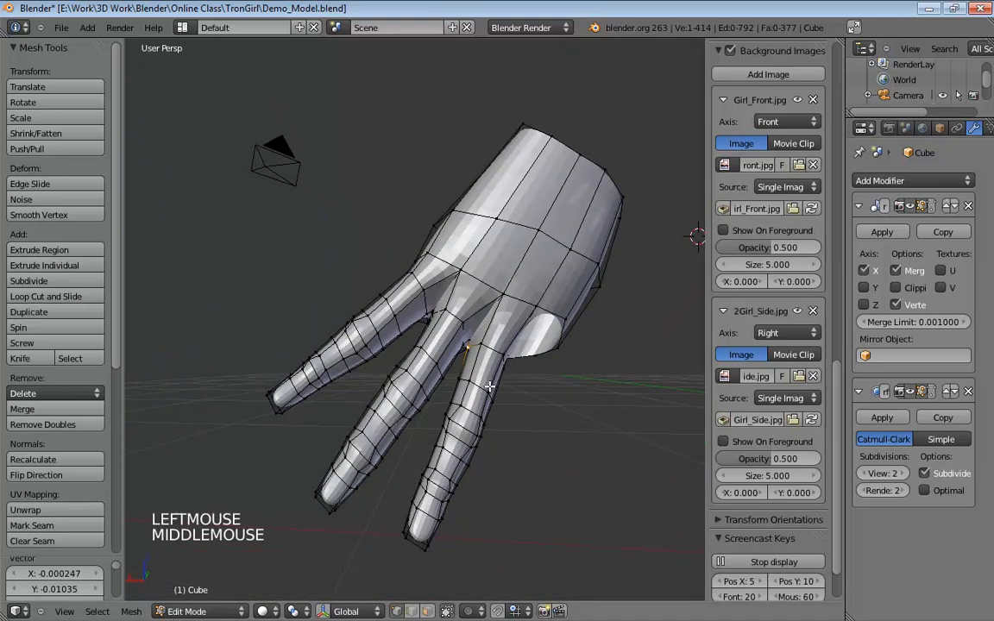
left_click(912, 393)
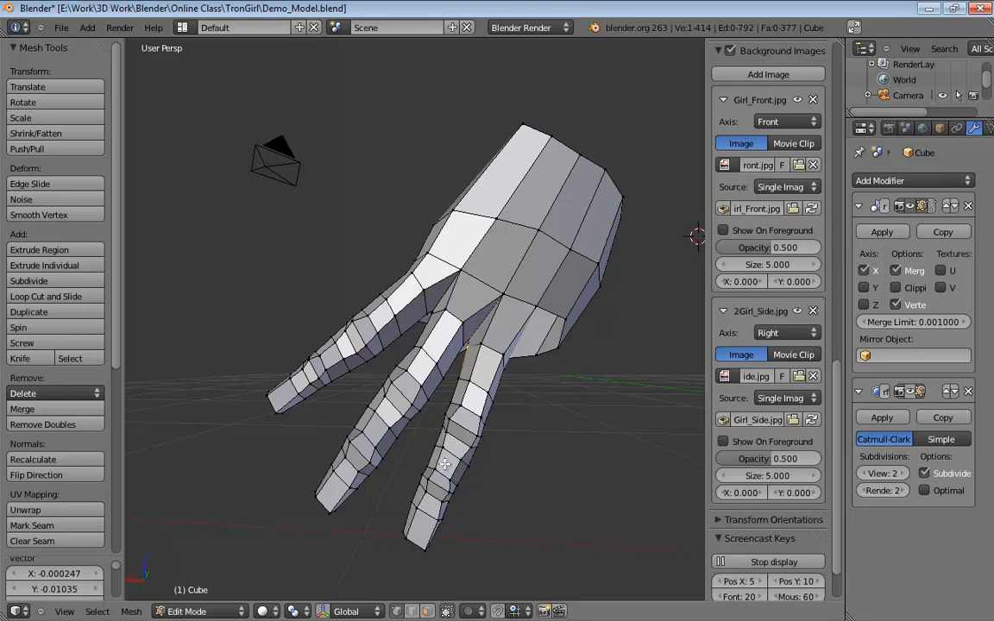
middle_click_drag(445, 464, 441, 423, "shift")
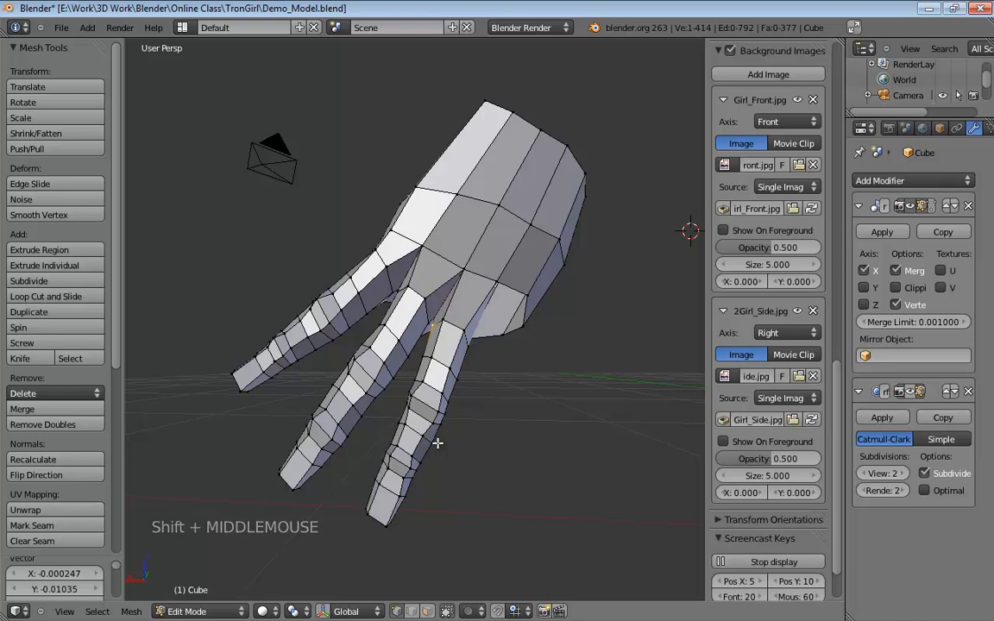
middle_click_drag(425, 413, 455, 390)
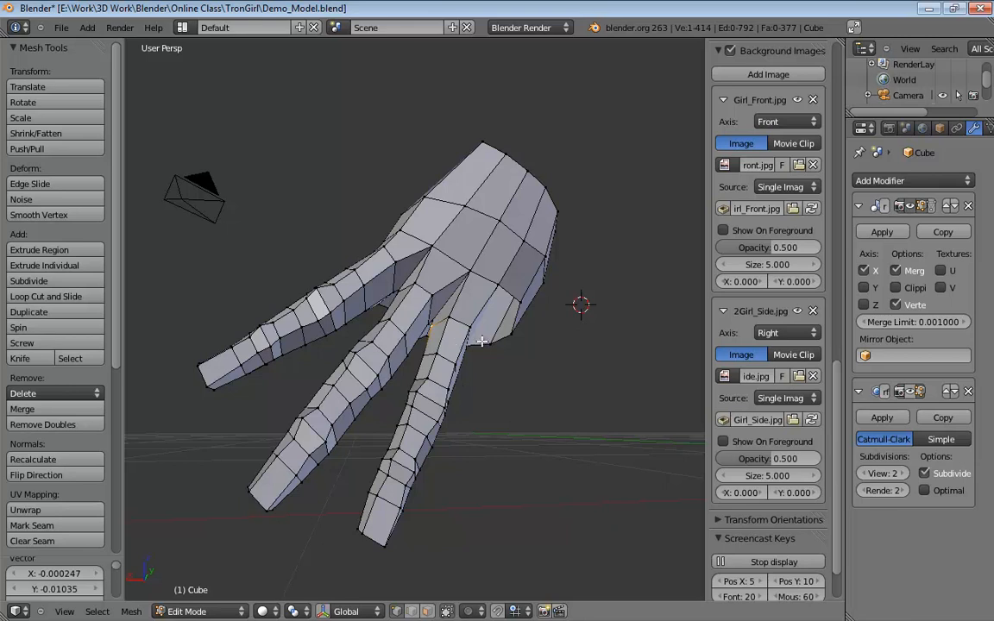
middle_click_drag(476, 371, 475, 402)
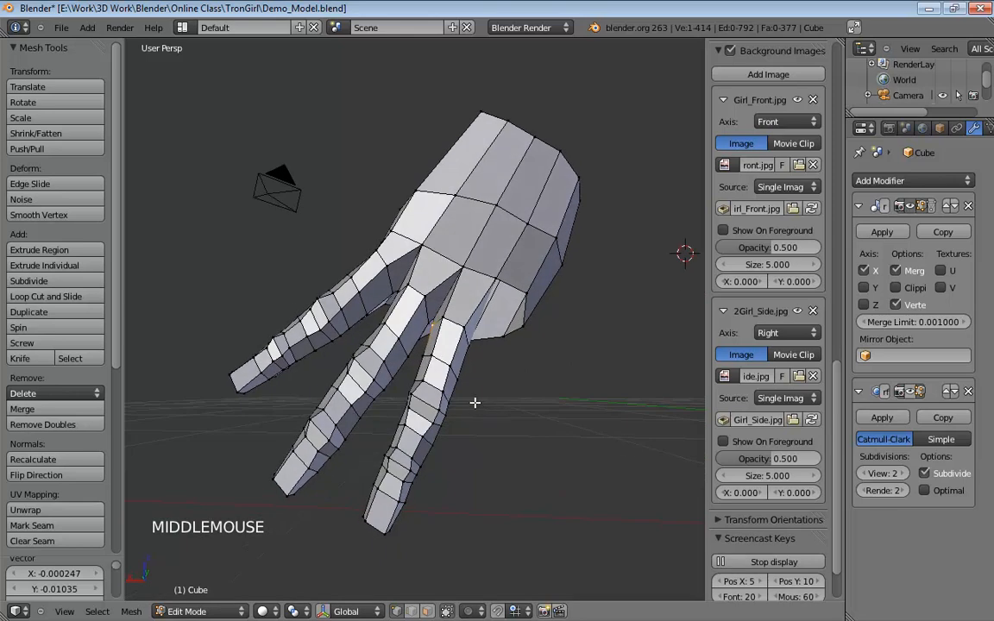
Move the vertex on the ring finger's first segment, middle-finger side, about -0.007 in X and -0.002 in Y.
scroll(475, 402, "up", 2)
left_click(464, 378)
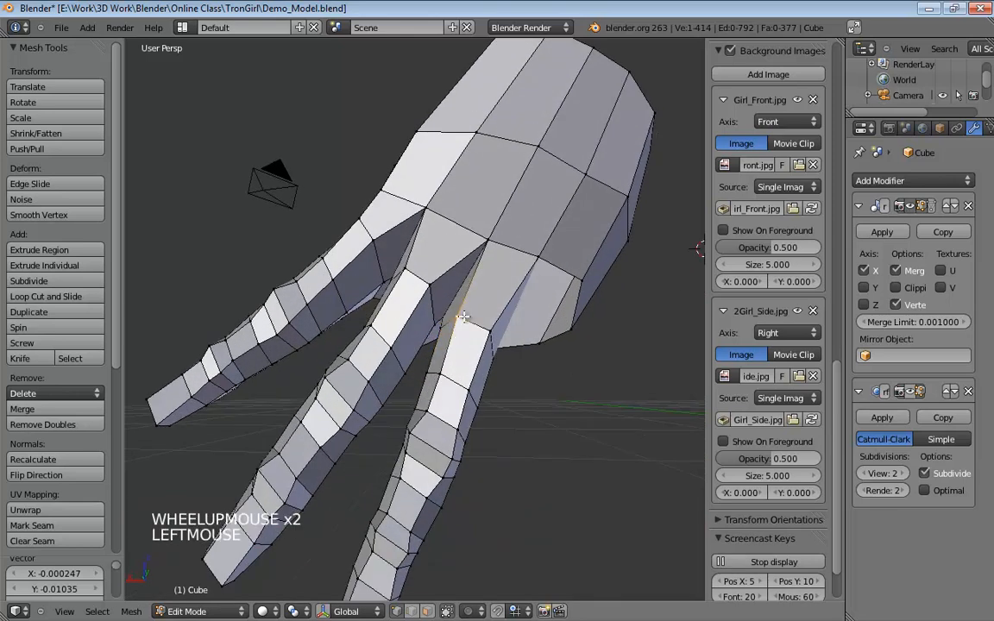
left_click(451, 378)
middle_click_drag(513, 423, 523, 331, "shift")
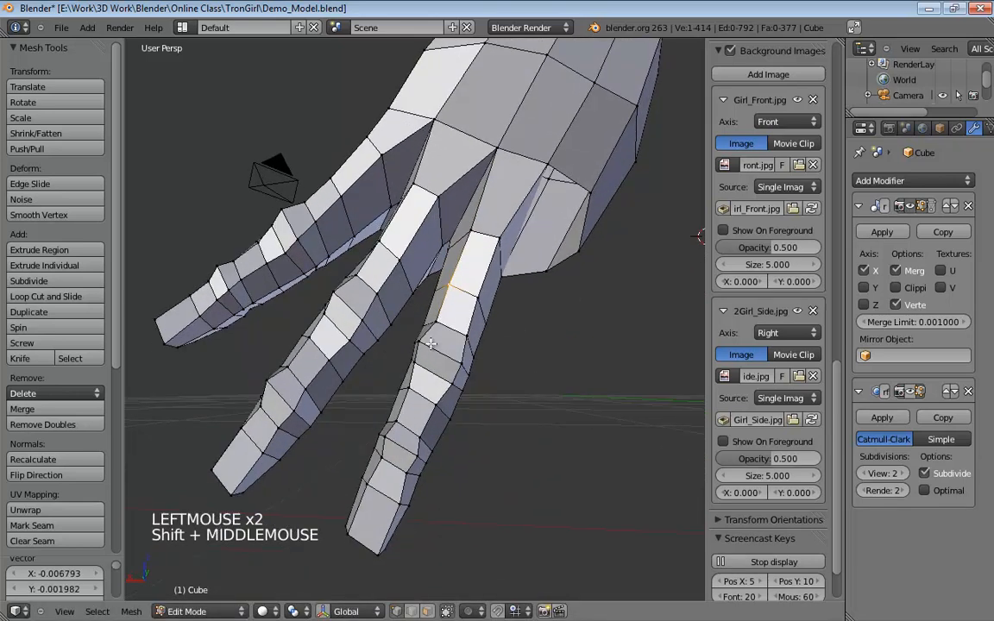
left_click(420, 342)
Check the ring finger's smoothed shape by temporarily showing the Subdivision Surface modifier.
left_click(925, 391)
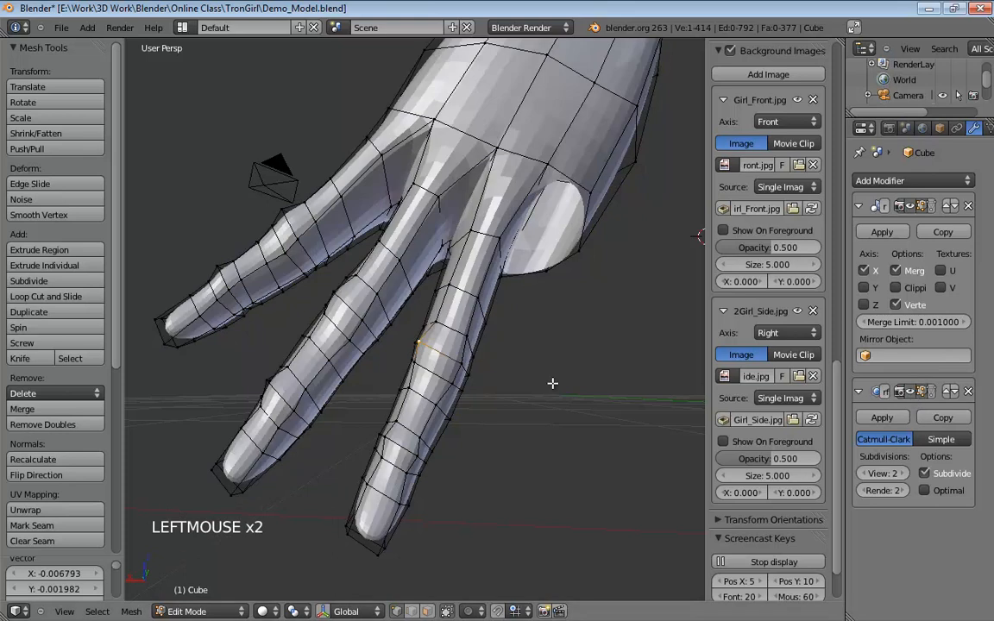
middle_click_drag(552, 383, 360, 480, "shift")
scroll(526, 371, "down", 2)
left_click(925, 391)
Select the corner vertices of the ring fingertip and remove the knuckle vertex from the selection.
left_click(361, 480, "shift")
left_click(382, 525, "shift")
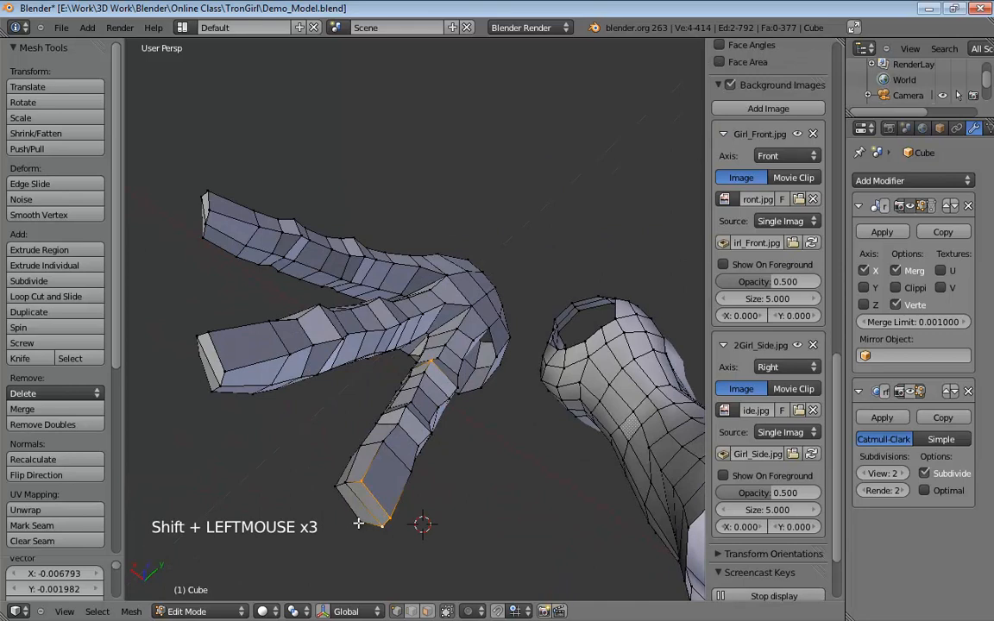
left_click(345, 481, "shift")
middle_click_drag(344, 480, 446, 490)
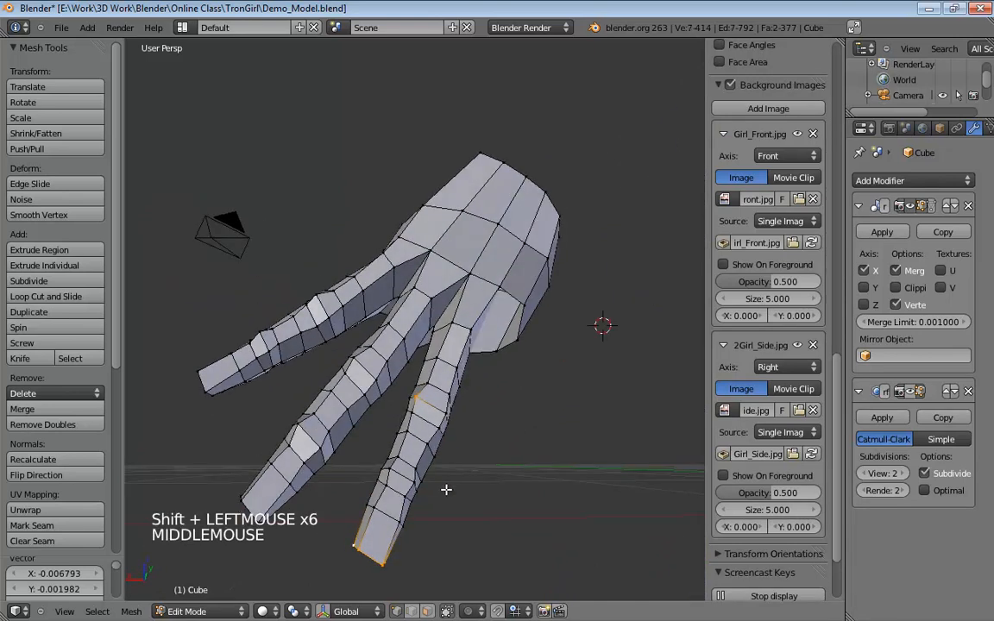
left_click(415, 395, "ctrl")
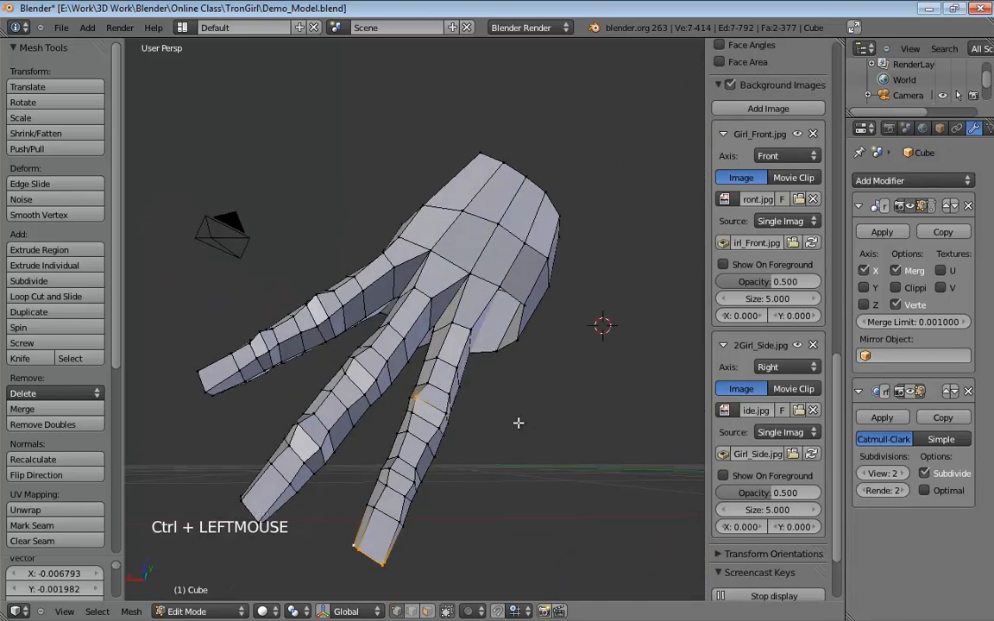
left_click(417, 397, "shift")
mouse_move(519, 405)
middle_mouse_down()
mouse_move(304, 417)
mouse_move(515, 428)
mouse_move(517, 411)
middle_mouse_up()
Switch to wireframe and grow the fingertip selection ten times to cover the whole ring finger up to its base.
key("z")
key("ctrl+KP_Add")
key("ctrl+KP_Add")
key("ctrl+KP_Add")
key("ctrl+KP_Add")
key("ctrl+KP_Add")
key("ctrl+KP_Add")
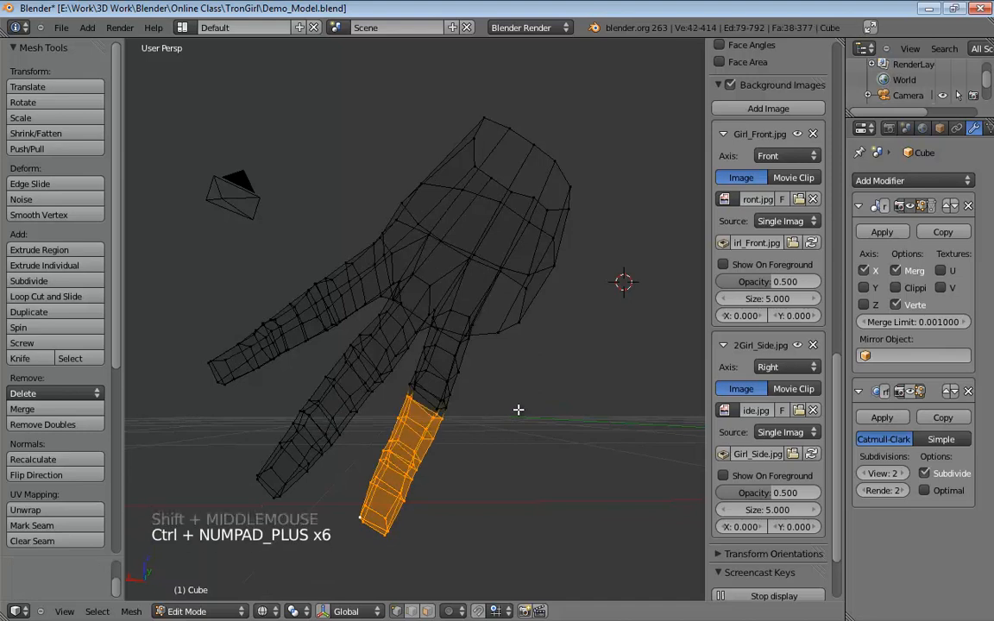
key("ctrl+KP_Add")
key("ctrl+KP_Add")
key("ctrl+KP_Add")
key("ctrl+KP_Add")
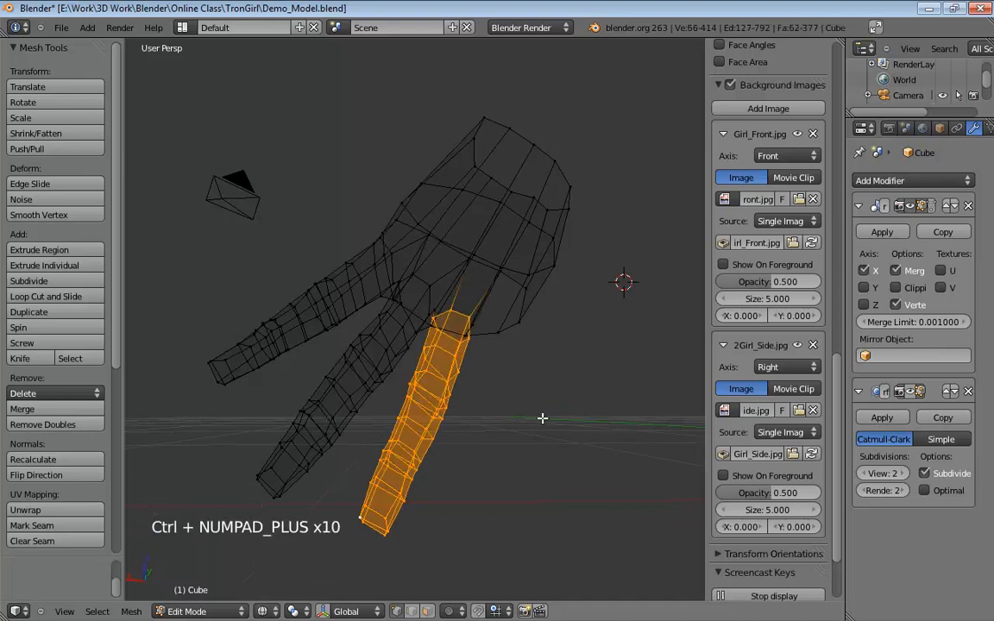
middle_click_drag(542, 418, 468, 443)
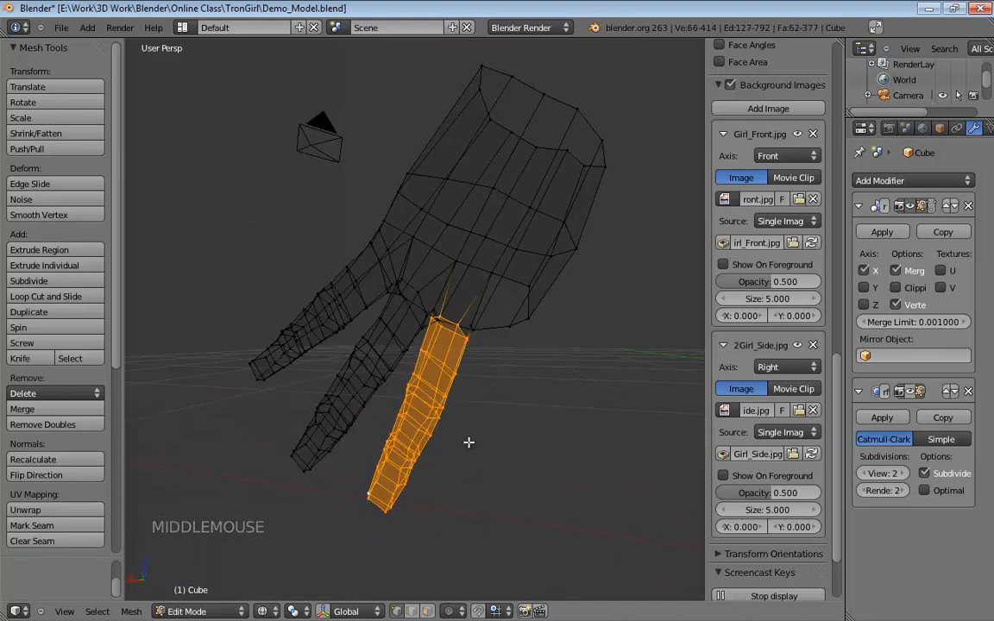
In front orthographic view, duplicate the ring finger over the pinky sketch and rotate the copy about 19.7°.
key("KP_1")
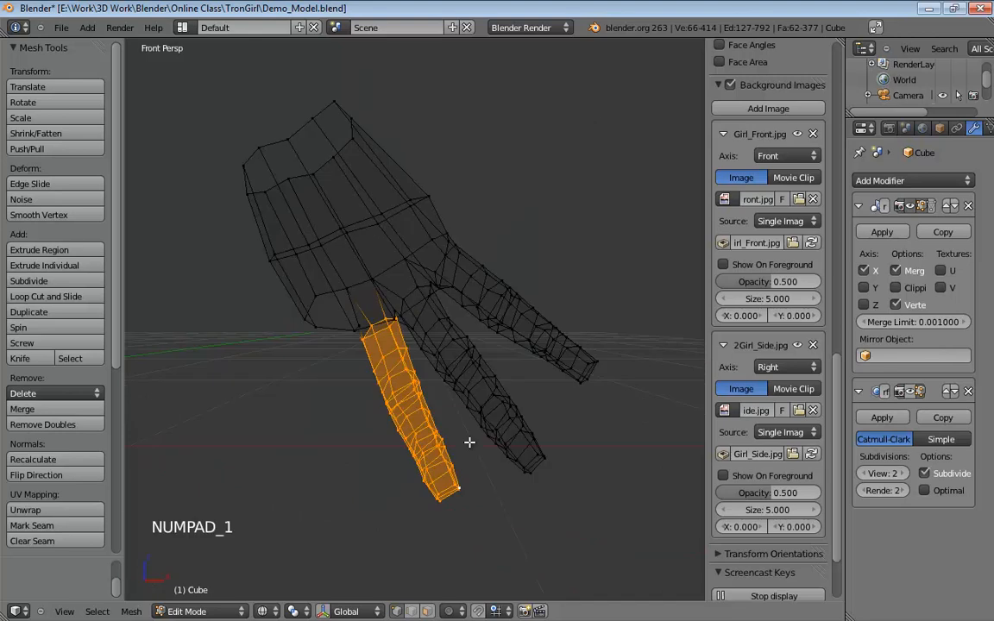
key("KP_5")
key("shift+d")
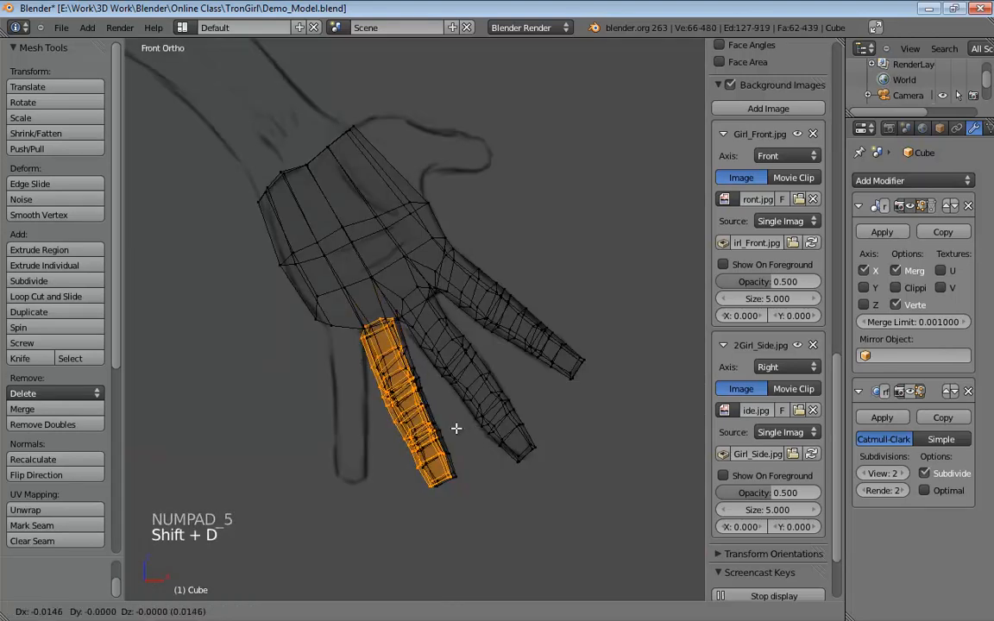
left_click(415, 432)
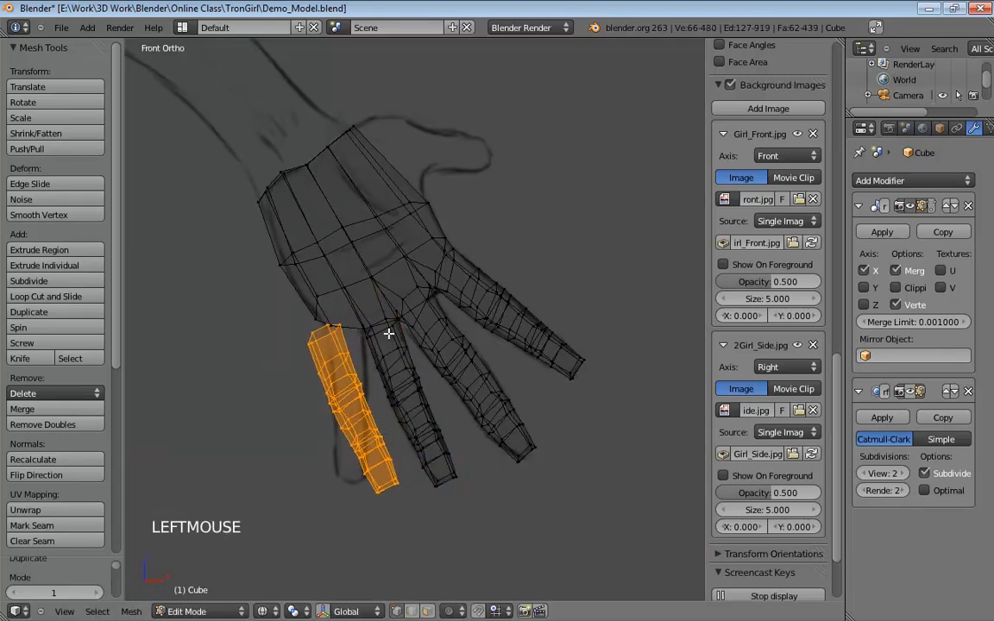
key("r")
left_click(423, 338)
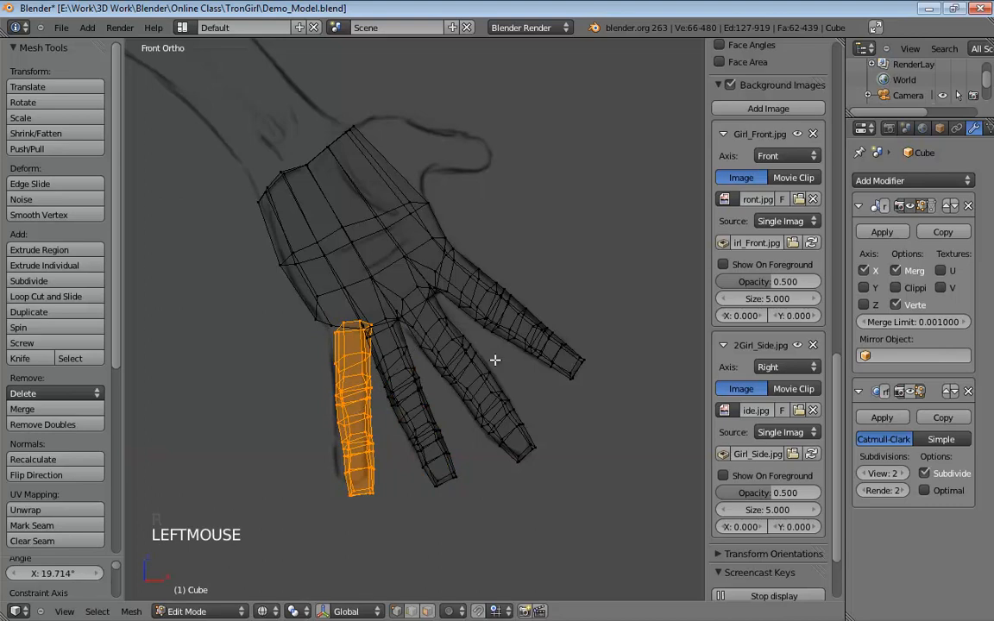
Scale the pinky copy to about 0.874, then align it with a 1.4° rotation and a shift of about -0.0125 in X.
key("s")
key("s")
left_click(594, 389)
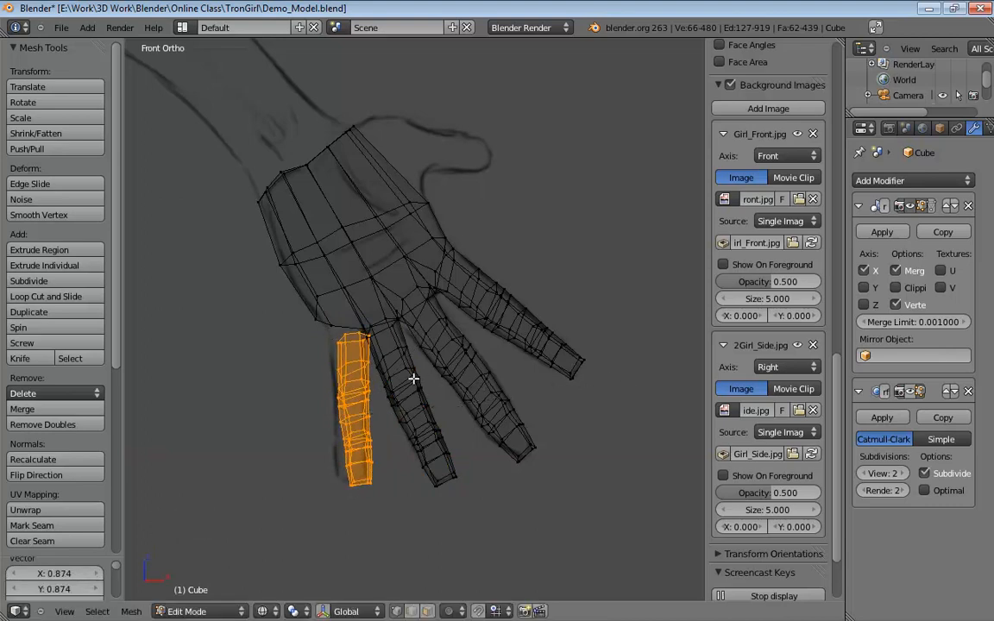
key("r")
left_click(493, 363)
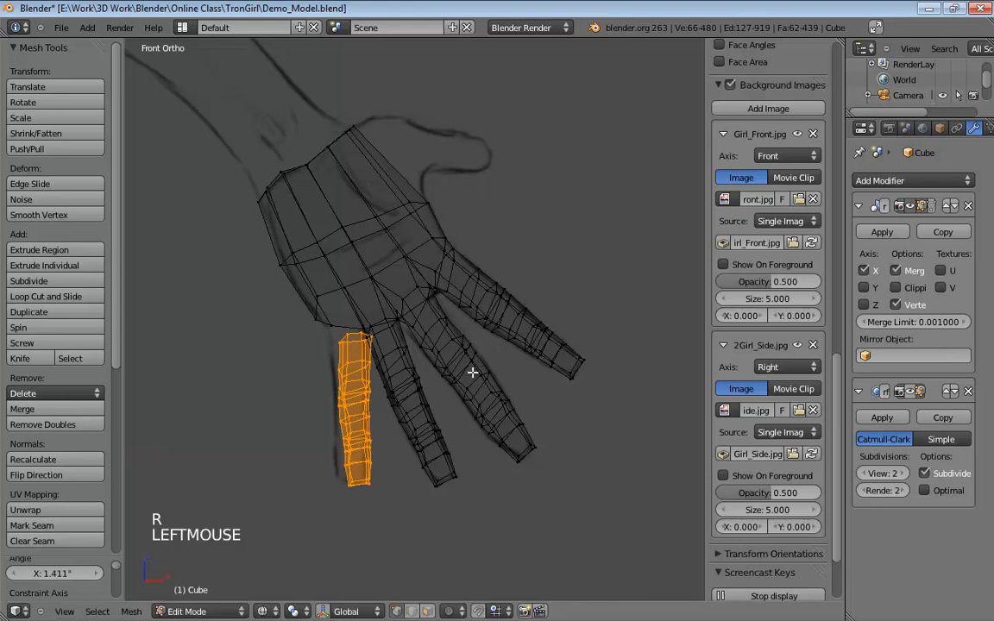
key("g")
left_click(462, 373)
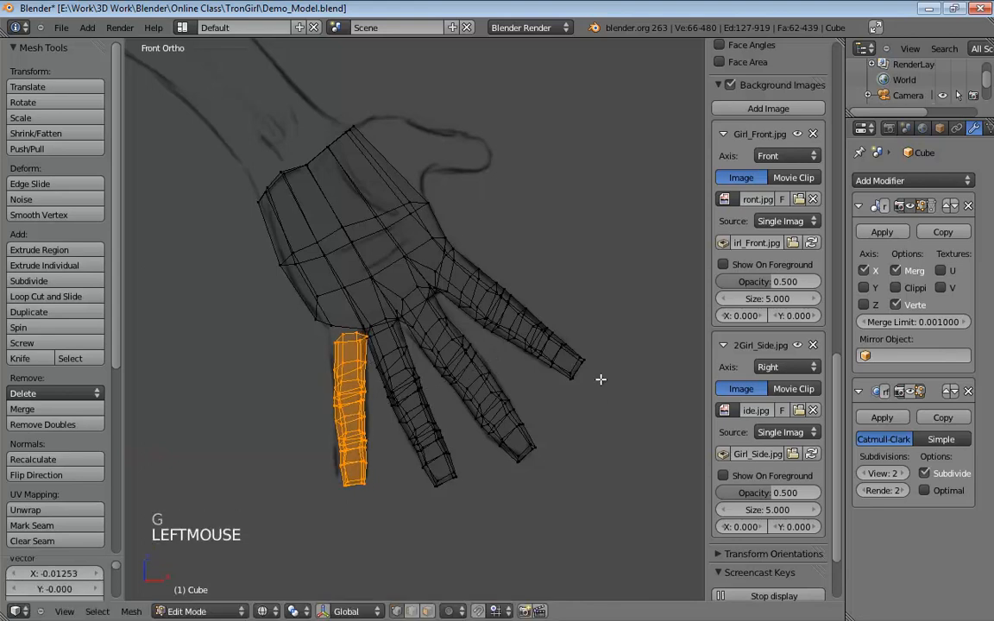
In solid perspective view, select three vertices on the pinky's open base rim and reposition them near the palm.
scroll(501, 284, "up", 1)
middle_click_drag(501, 284, 475, 272)
scroll(588, 360, "up", 4)
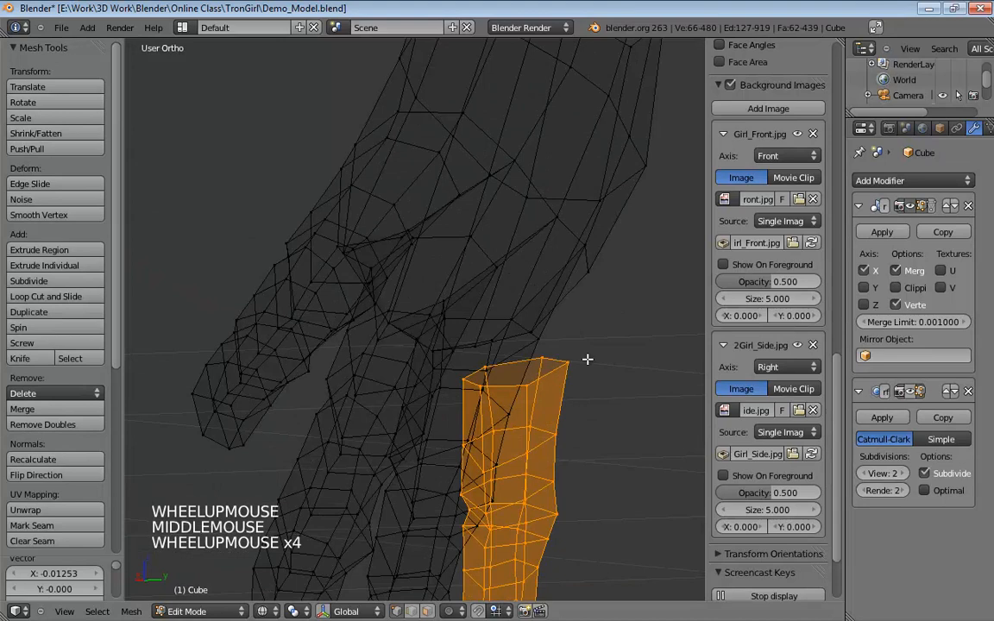
middle_click_drag(588, 360, 437, 339, "shift")
left_click(420, 322)
mouse_move(502, 318)
middle_mouse_down()
mouse_move(462, 344)
mouse_move(473, 335)
mouse_move(442, 288)
middle_mouse_up()
key("KP_5")
key("z")
left_click(415, 300, "shift")
left_click(415, 299, "shift")
middle_click_drag(469, 329, 499, 303)
key("g")
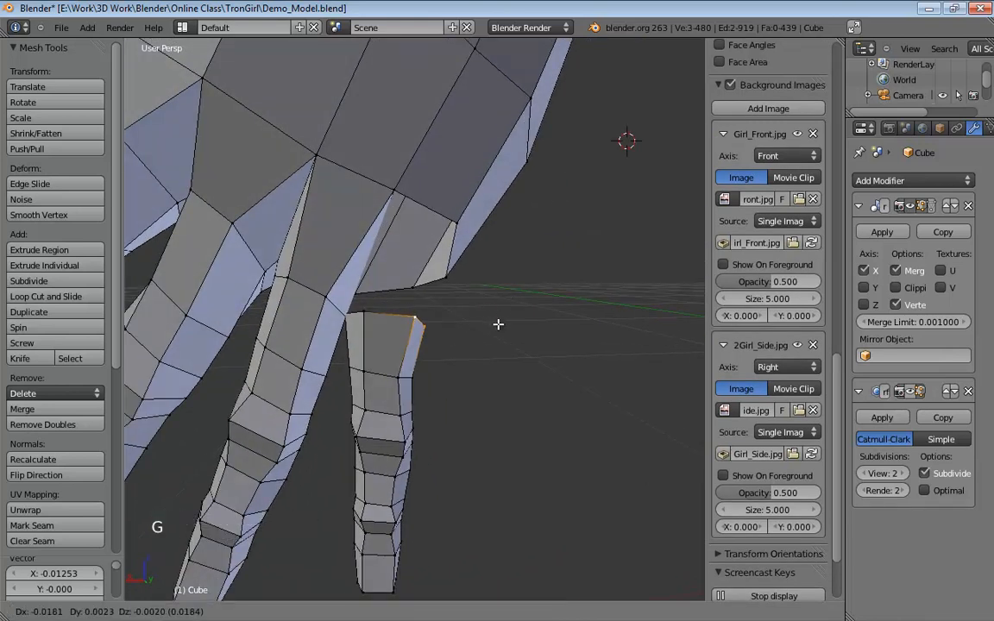
left_click(422, 299)
middle_click_drag(422, 300, 429, 273)
left_click(376, 275)
key("ctrl+z")
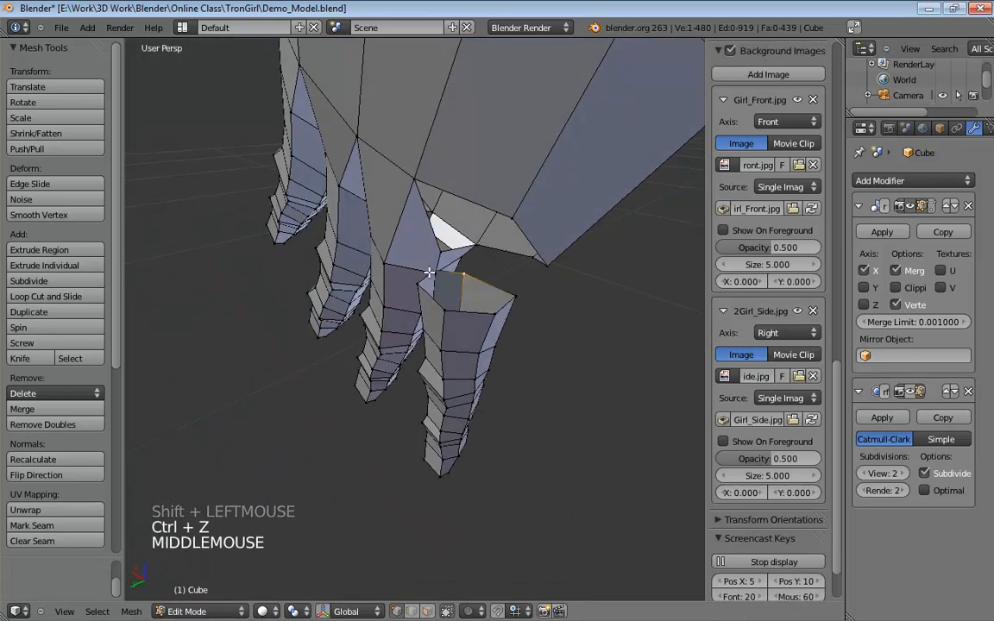
key("ctrl+z")
Using wireframe for selection, pick three vertices on the ring-finger side of the pinky's base rim and move them about -0.0057 in X and 0.0013 in Y.
scroll(470, 263, "up", 6)
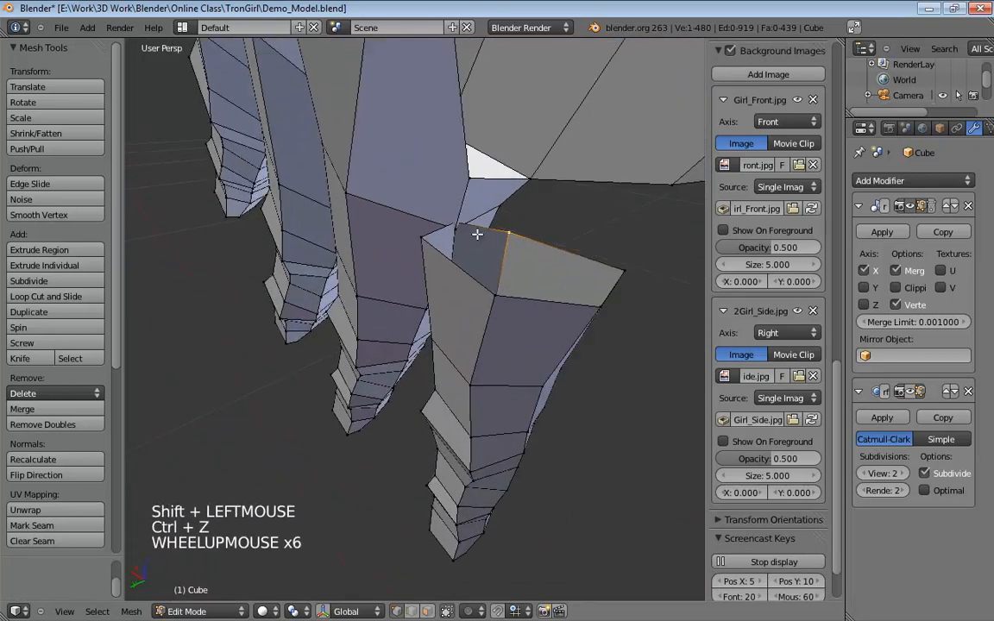
middle_click_drag(477, 231, 463, 251, "shift")
left_click(451, 238)
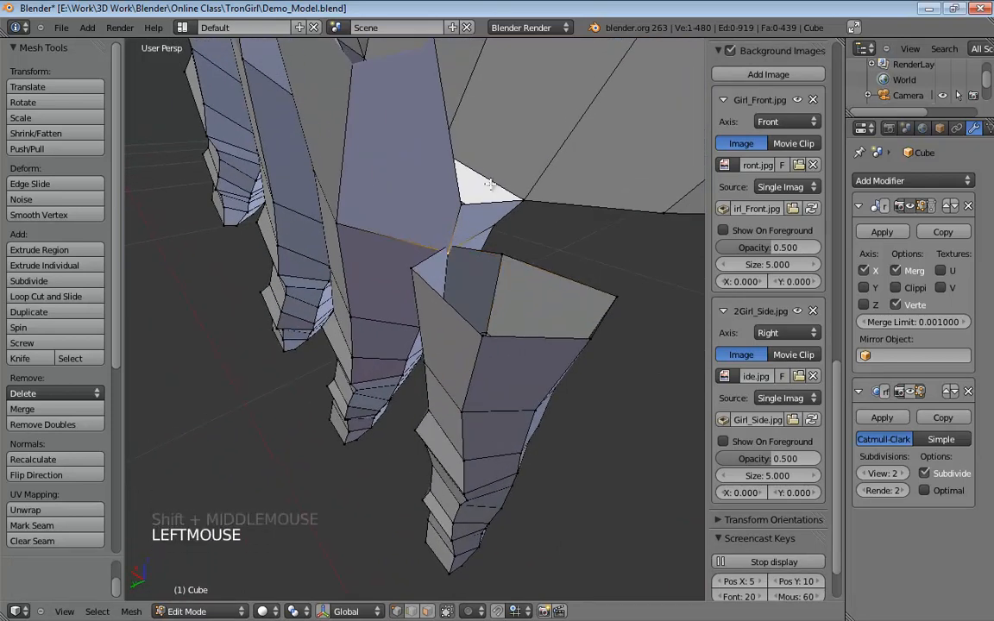
middle_click_drag(489, 183, 554, 211)
key("z")
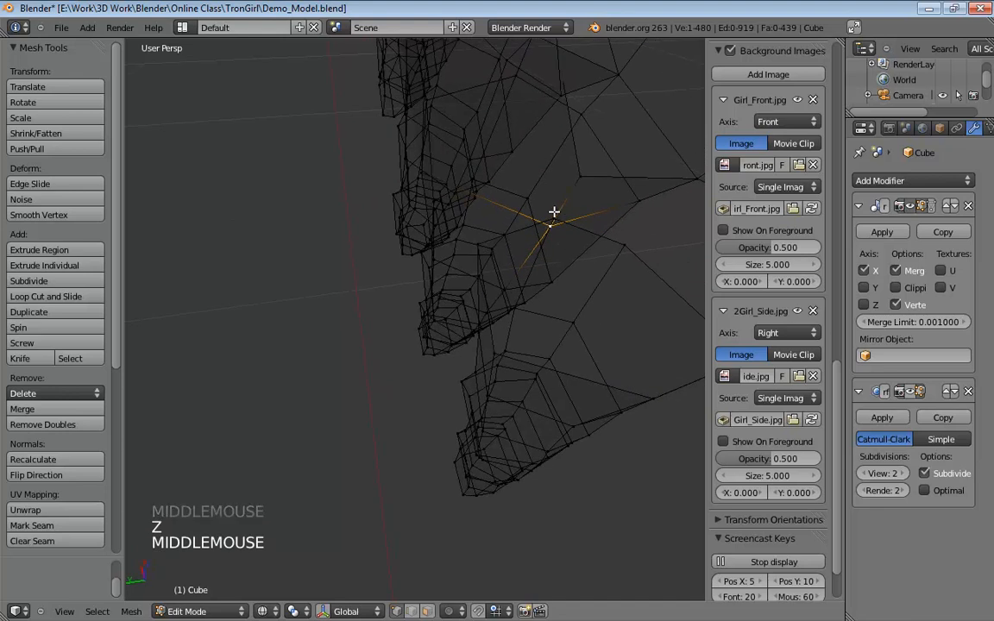
left_click(553, 217)
left_click(625, 246, "shift")
middle_click_drag(469, 261, 573, 198)
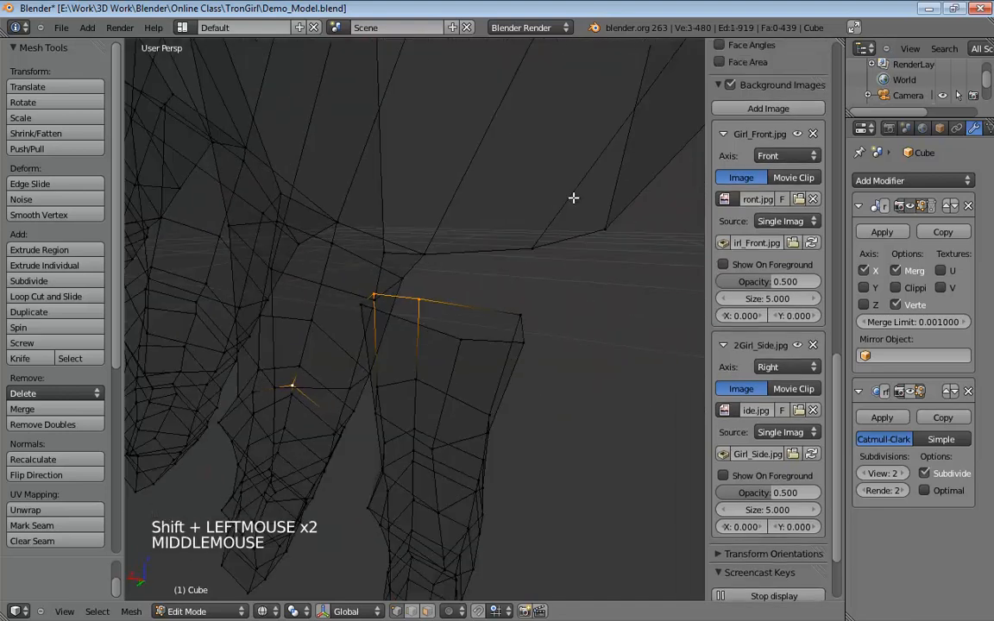
left_click(365, 301, "shift")
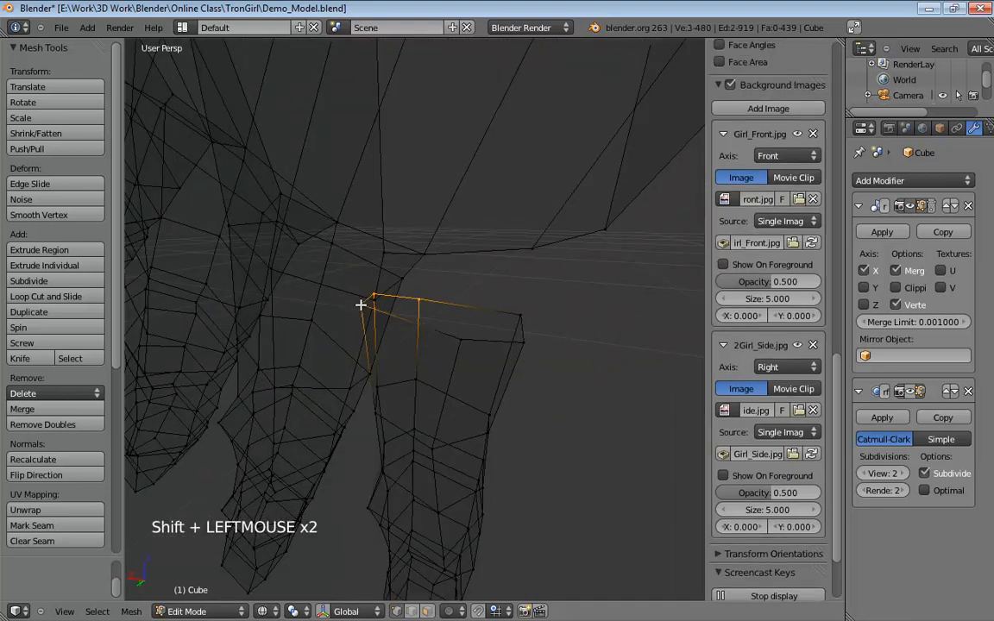
middle_click_drag(362, 303, 488, 283)
scroll(358, 337, "down", 4)
mouse_move(355, 333)
middle_mouse_down()
mouse_move(344, 329)
mouse_move(359, 327)
middle_mouse_up()
key("z")
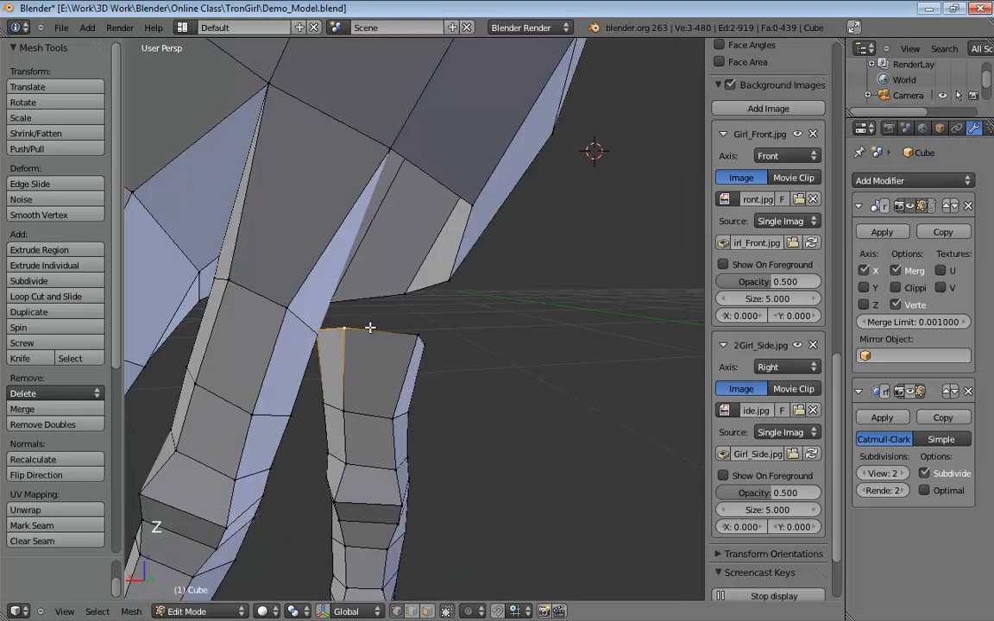
key("g")
left_click(386, 328)
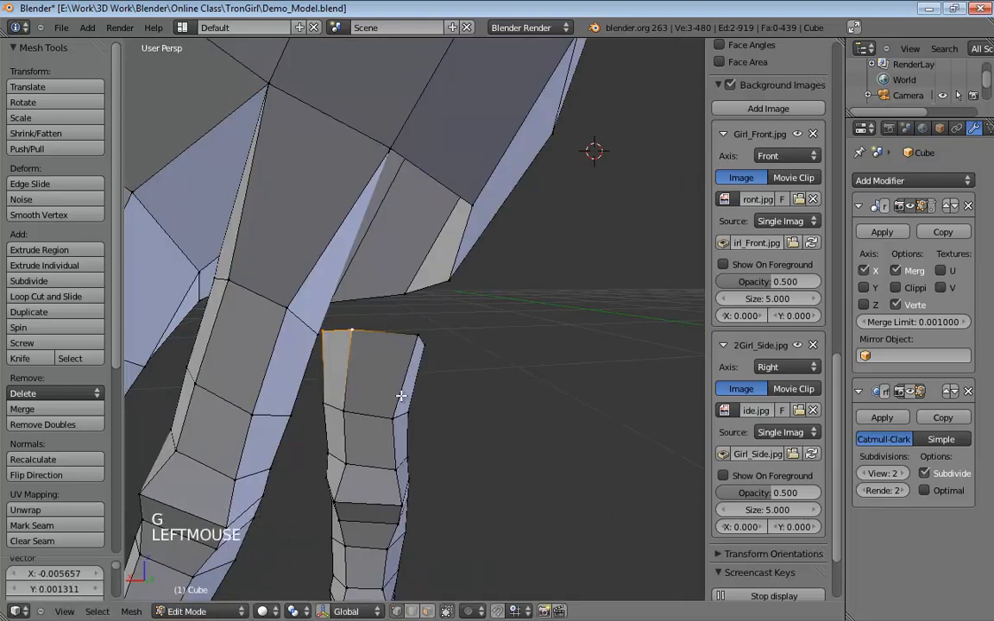
Nudge individual vertices on the pinky's first two loops away from the ring finger, by about -0.004 to -0.0065 in X.
middle_click_drag(401, 394, 353, 427)
left_click(345, 432)
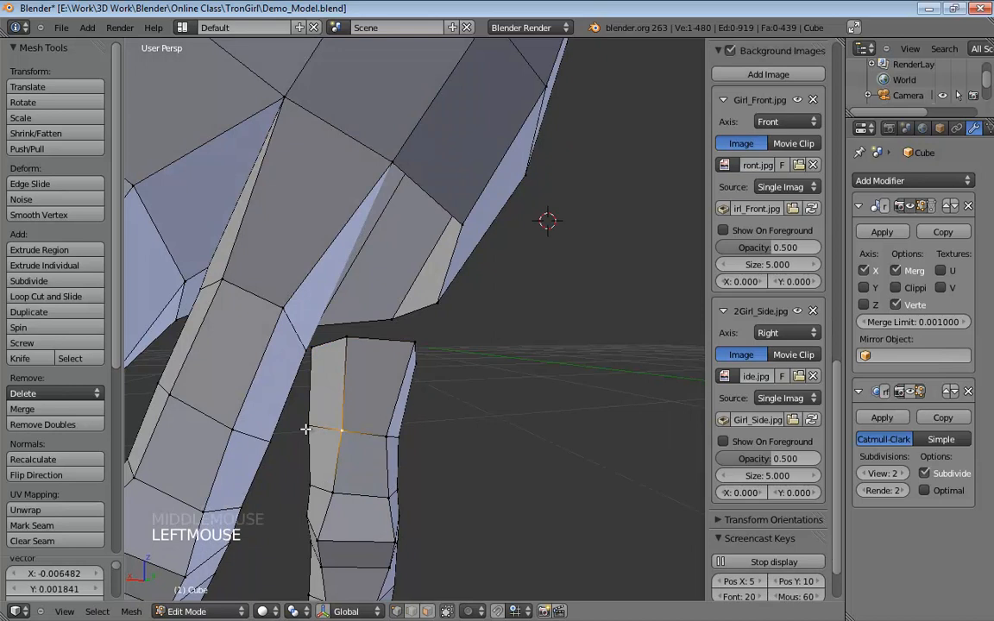
left_click(309, 429)
middle_click_drag(324, 428, 379, 395)
scroll(415, 341, "down", 2)
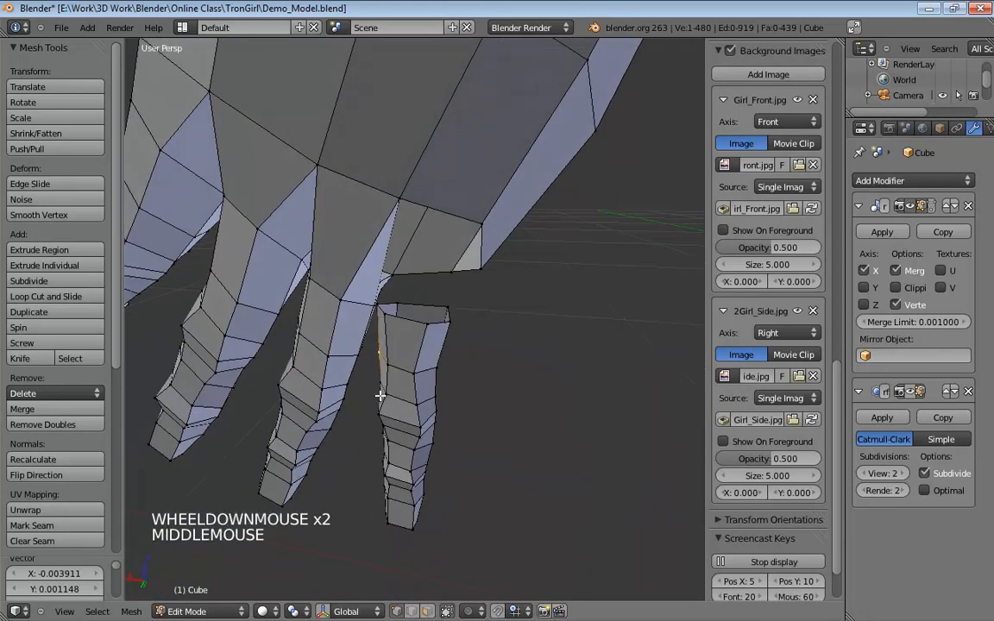
left_click(382, 303)
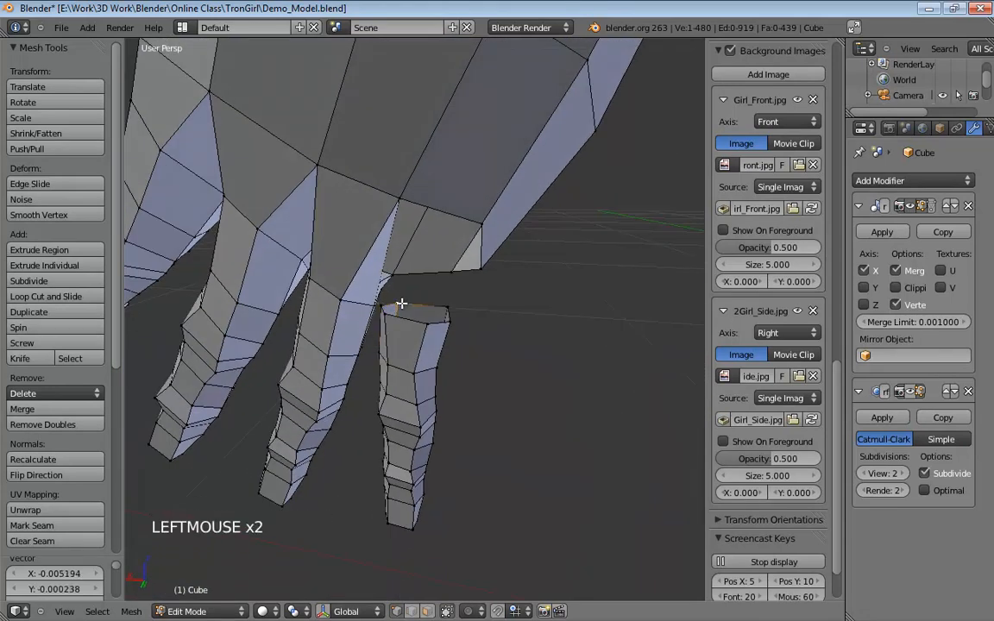
left_click(386, 308)
In edge select mode, fill four faces between the palm's edges and the pinky's open base rim, working around to the outer side.
middle_click_drag(388, 308, 350, 295)
key("ctrl+Tab")
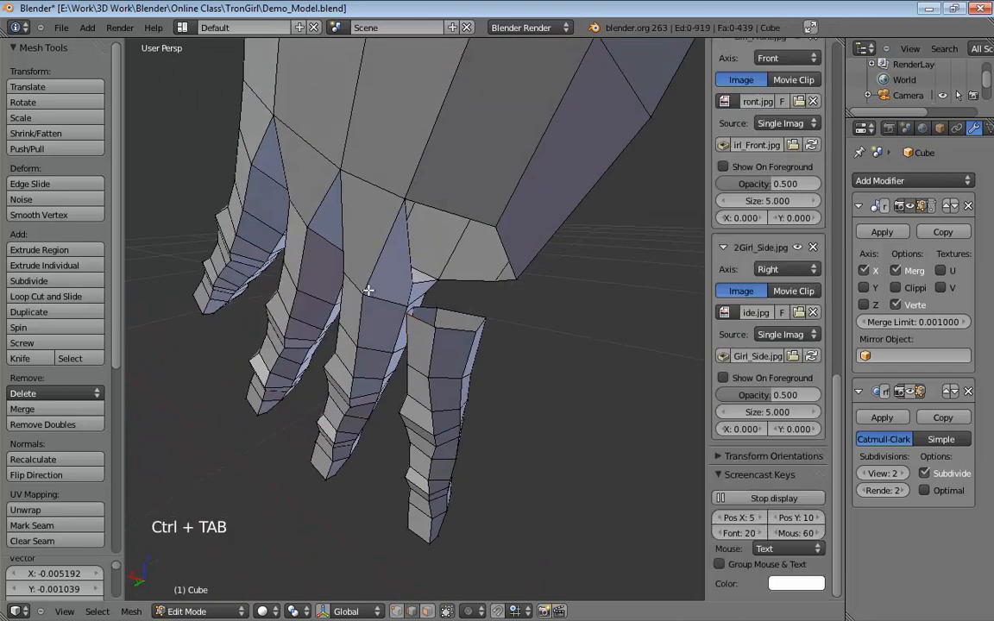
left_click(406, 254)
middle_click_drag(406, 253, 557, 285)
left_click(430, 286, "shift")
key("f")
left_click(479, 304)
key("f")
left_click(508, 322)
key("f")
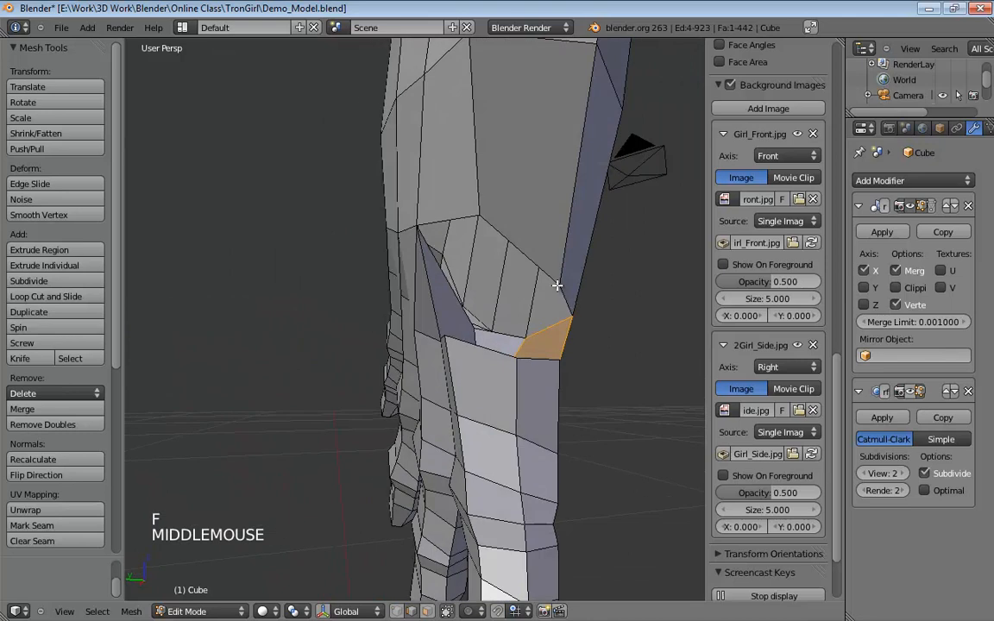
left_click(565, 299)
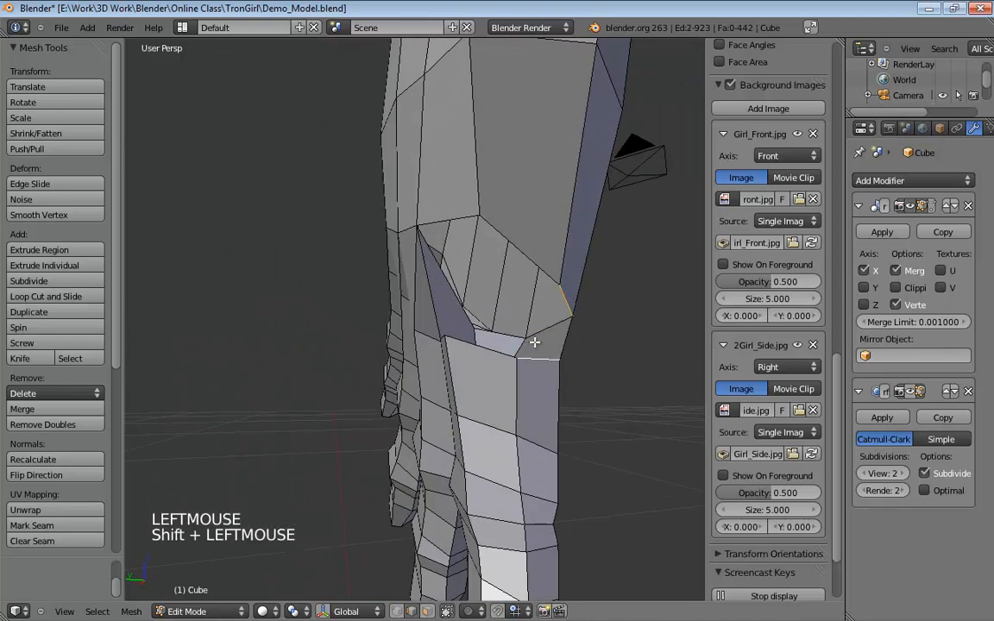
key("f")
left_click(530, 286)
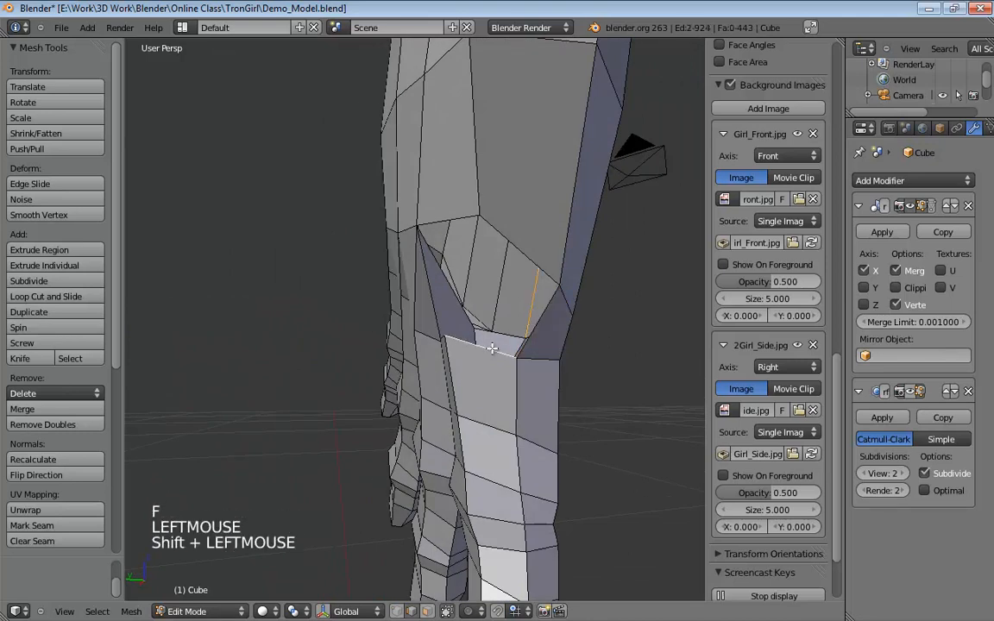
key("f")
mouse_move(494, 341)
middle_mouse_down()
mouse_move(483, 282)
mouse_move(514, 329)
mouse_move(491, 347)
middle_mouse_up()
key("ctrl+z")
Fill two more faces joining the palm's outer knuckle edges to the remaining open edges of the pinky's rim.
left_click(472, 252)
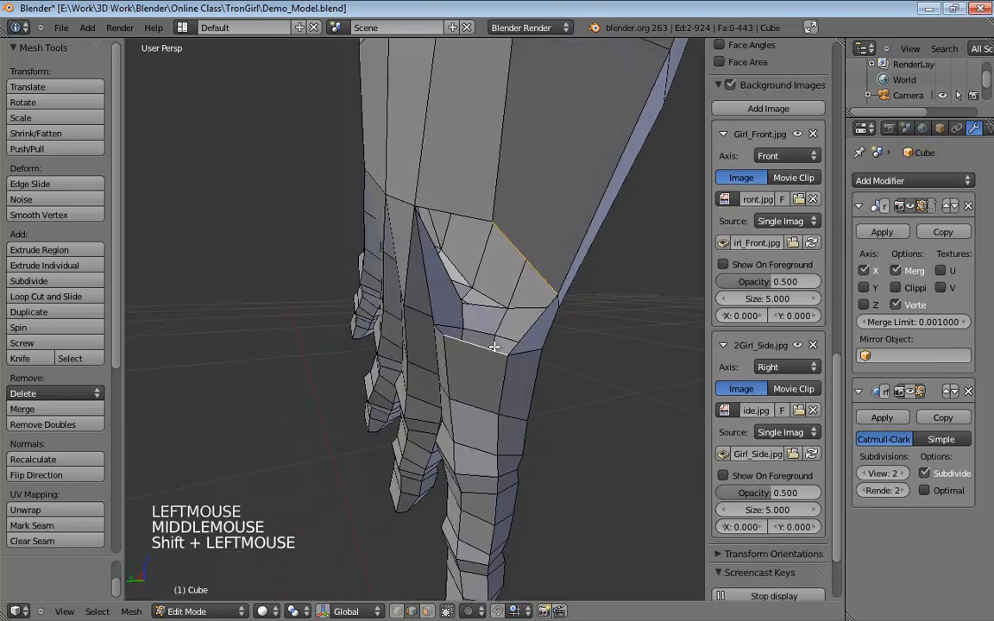
key("f")
middle_click_drag(445, 311, 418, 219)
left_click(447, 283)
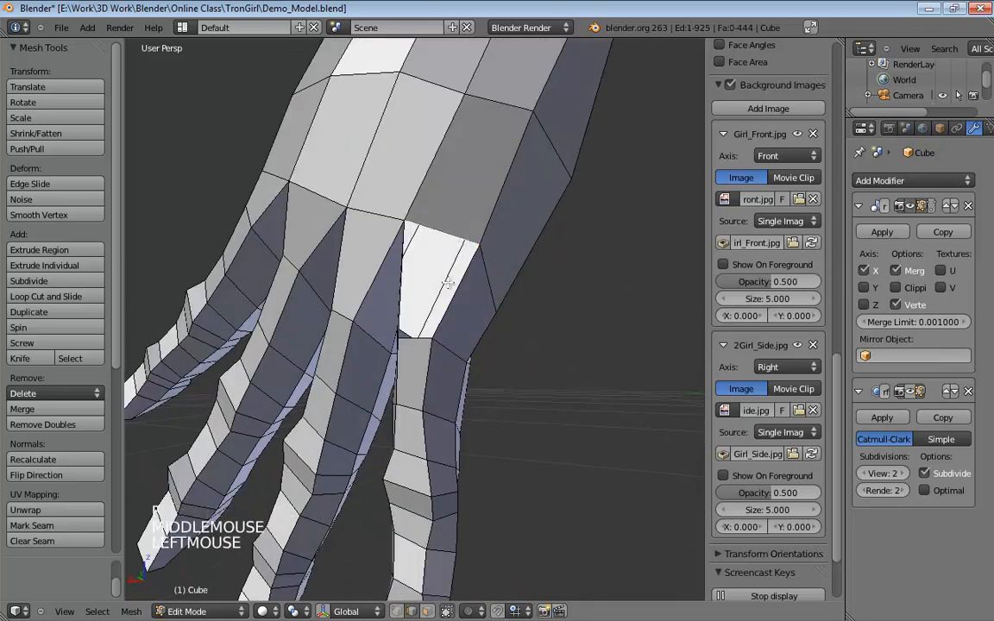
left_click(418, 339, "shift")
middle_click_drag(418, 339, 339, 333)
key("f")
In vertex select mode, move the pinky's rim corner about -0.025 in Y and the vertex below it about -0.013 in Y.
scroll(378, 338, "down", 2)
key("ctrl+Tab")
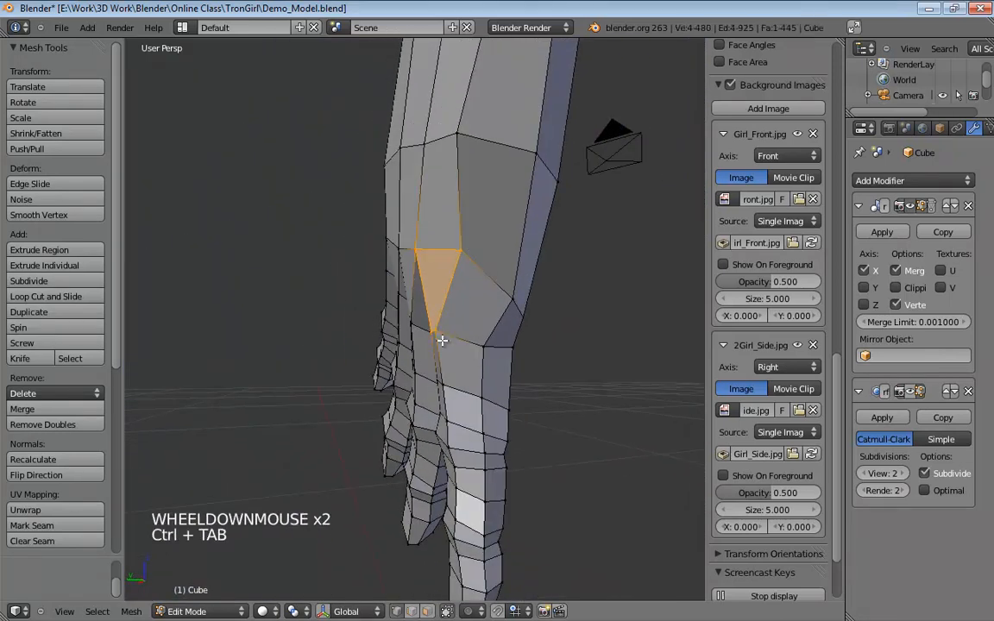
left_click_drag(439, 333, 467, 333)
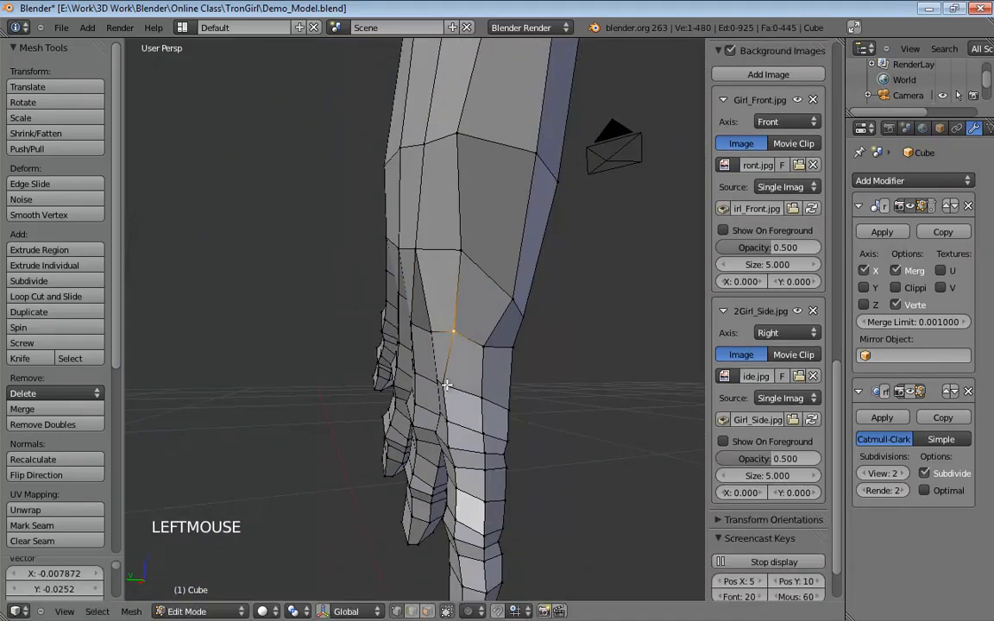
left_click_drag(446, 386, 459, 384)
middle_click_drag(459, 384, 535, 357)
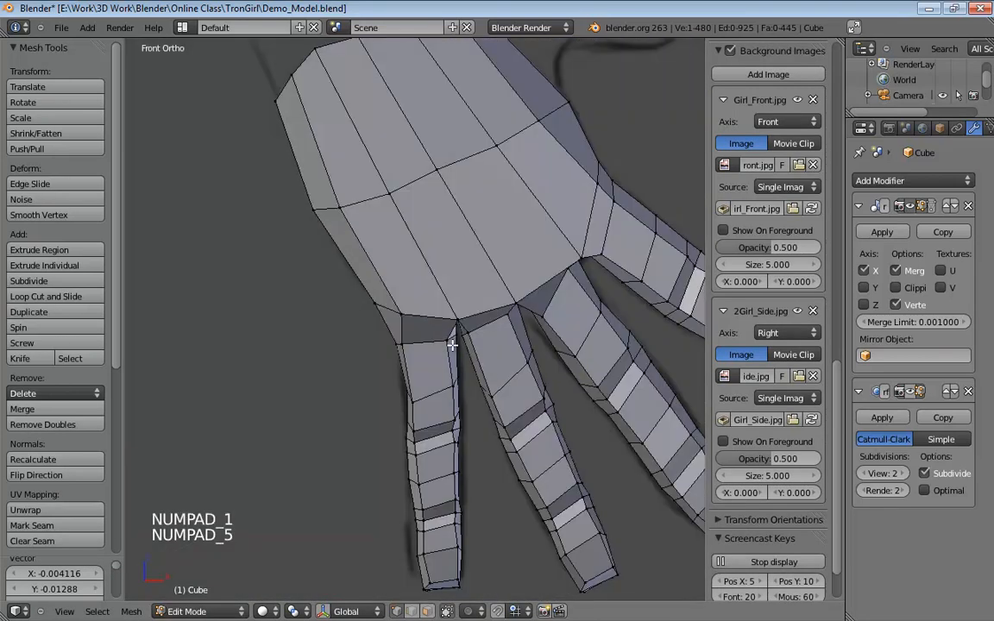
In front orthographic wireframe, shift the vertices around the pinky's first loop below the base to match the reference sketch.
key("z")
middle_click_drag(451, 415, 443, 349, "shift")
scroll(399, 341, "up", 4)
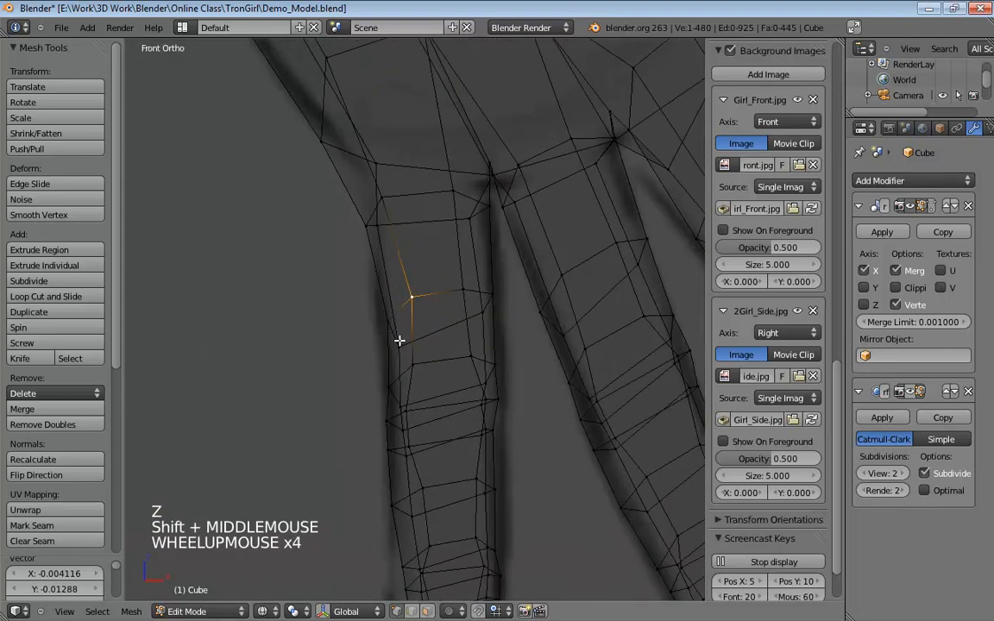
left_click(382, 322)
left_click(395, 347)
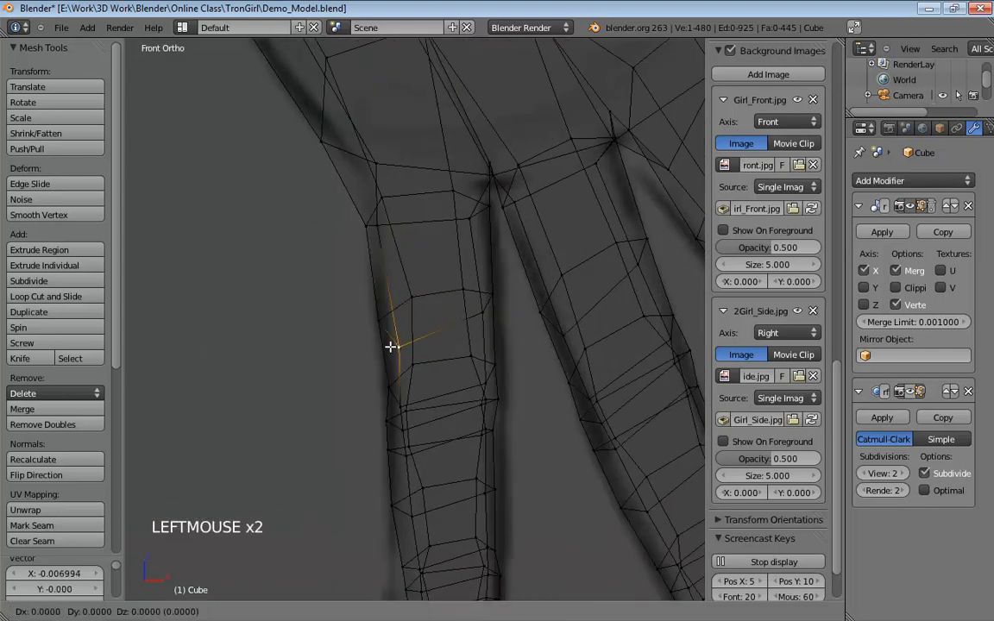
mouse_move(493, 295)
left_mouse_down()
mouse_move(505, 295)
mouse_move(494, 312)
mouse_move(477, 290)
left_mouse_up()
left_click(410, 298)
Enable proportional editing and move two vertices on the outer side of the pinky's last knuckle about -0.0082 in X.
middle_click_drag(411, 331, 457, 225, "shift")
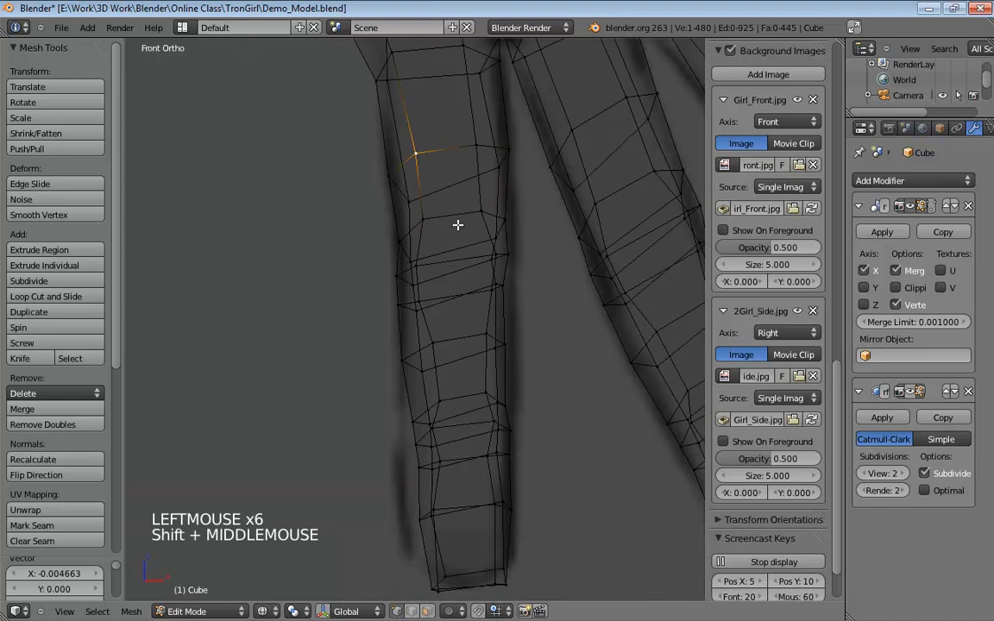
middle_click_drag(453, 579, 437, 479, "shift")
middle_click_drag(439, 366, 429, 466, "shift")
middle_click_drag(410, 317, 415, 320, "shift")
left_click(399, 431)
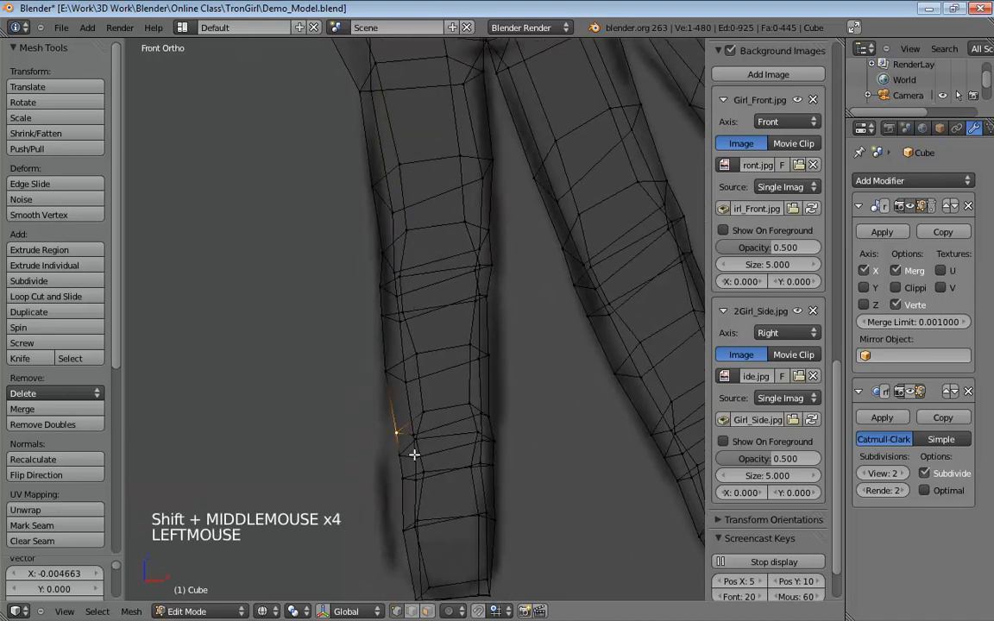
left_click(419, 442)
left_click(410, 462, "shift")
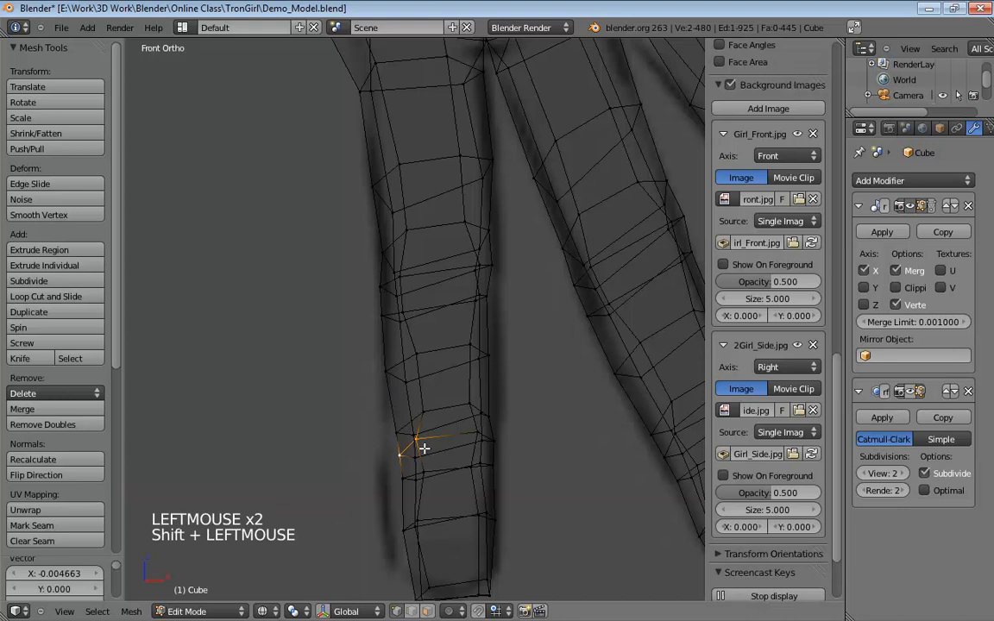
key("o")
key("g")
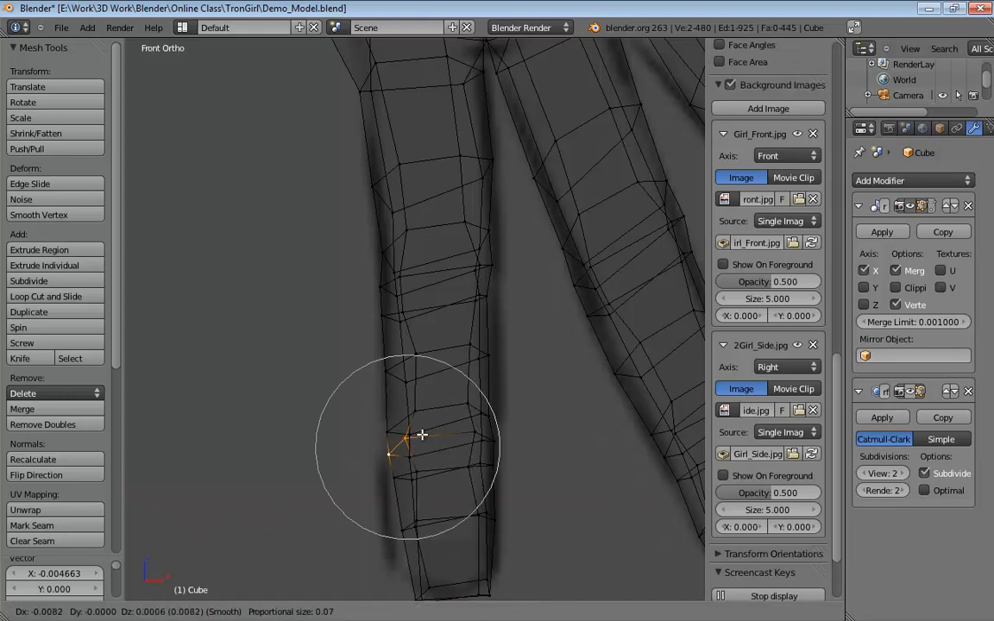
left_click(421, 437)
Select the pinky's six fingertip vertices and move them about -0.0064 in X and 0.0076 in Z with proportional size 0.22.
middle_click_drag(446, 530, 411, 489, "shift")
left_click(398, 496)
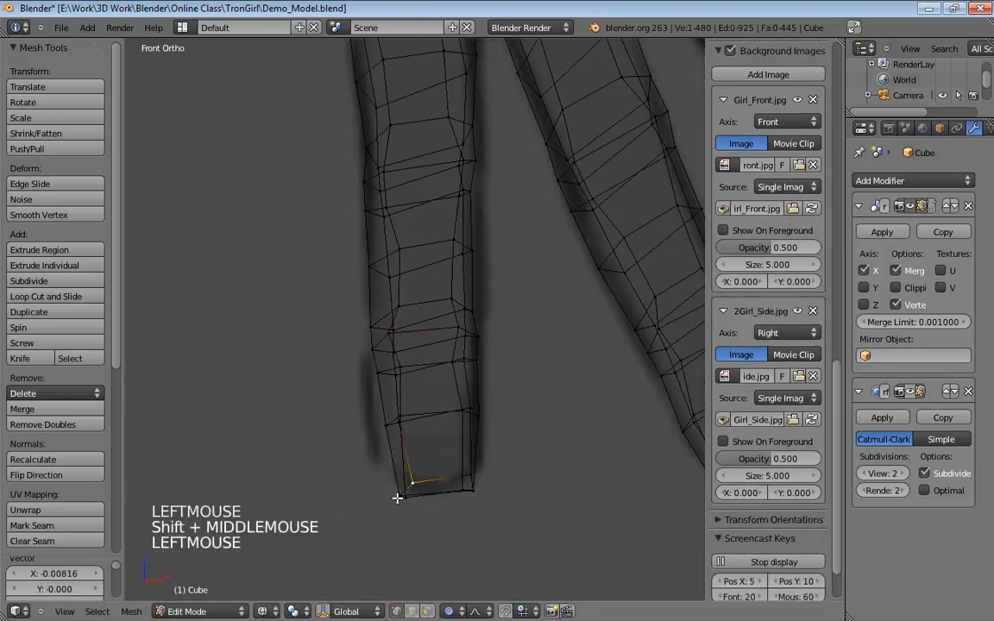
left_click(404, 499, "shift")
left_click(405, 497, "shift")
left_click(470, 488, "shift")
left_click(468, 482, "shift")
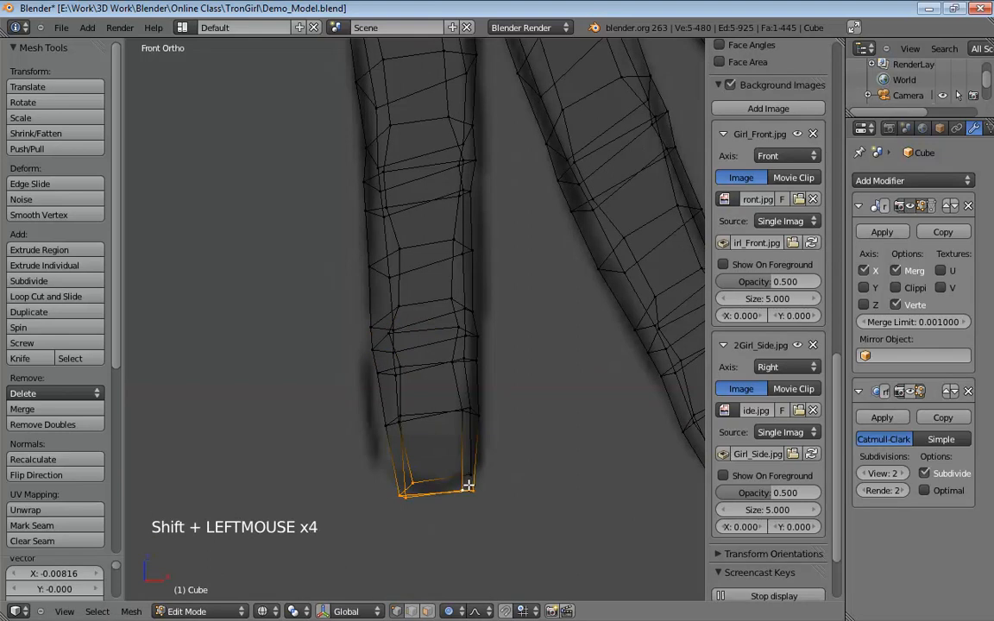
left_click(479, 466, "shift")
key("g")
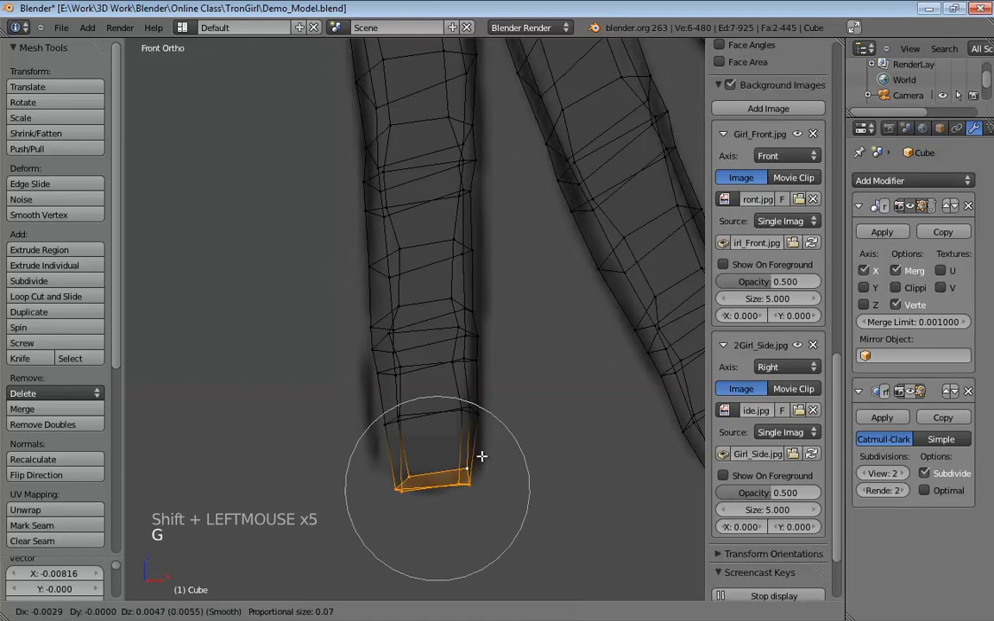
scroll(481, 458, "down", 12)
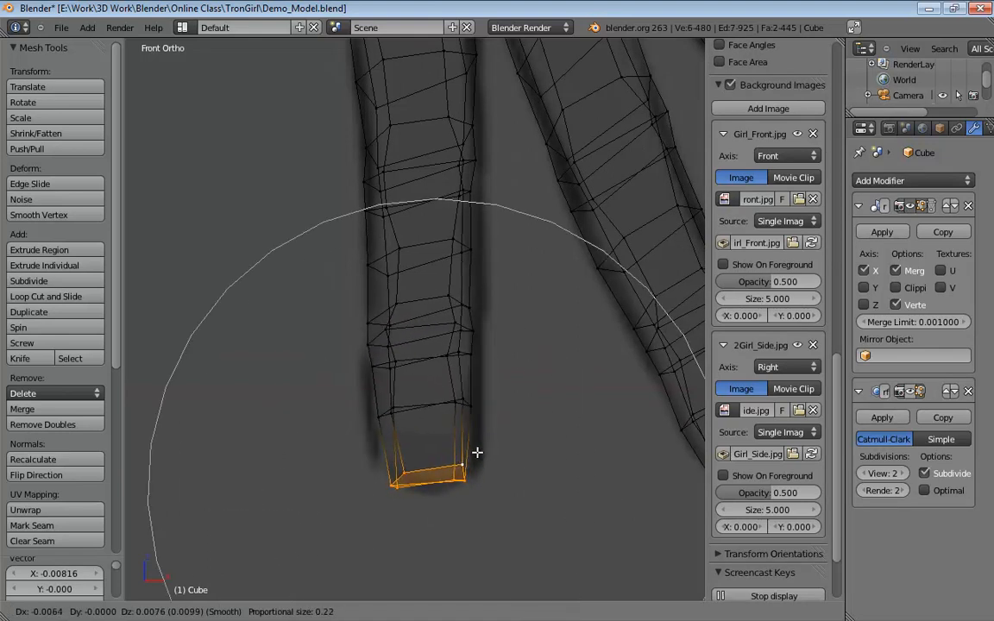
left_click(477, 452)
Rotate the pinky's fingertip about 0.98° with proportional editing.
key("r")
scroll(479, 450, "down", 1)
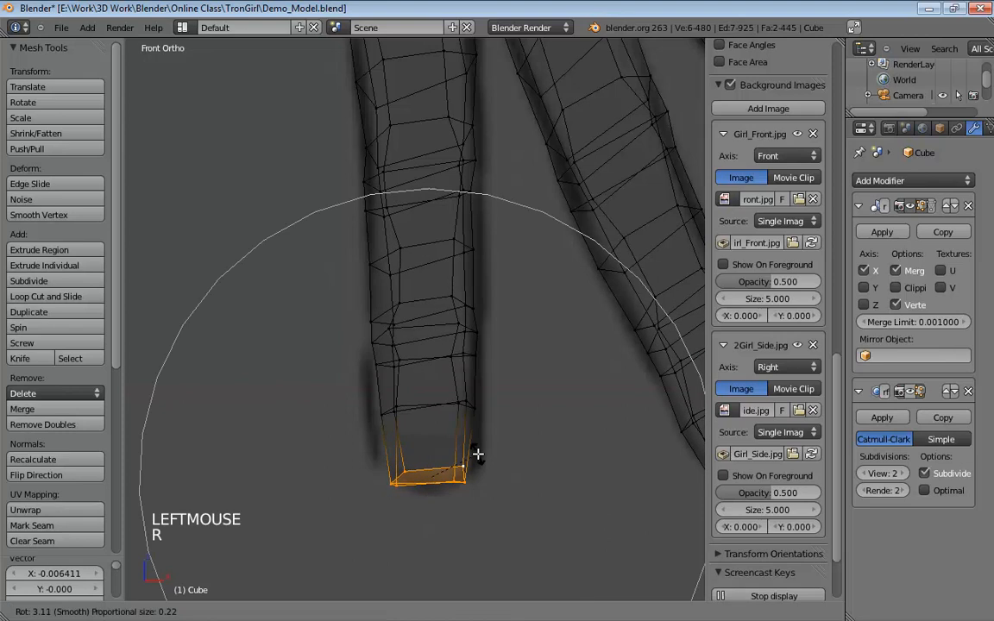
left_click(478, 453)
Set proportional editing to Connected and move the vertex just above the pinky's last knuckle, facing the ring finger, about 0.0047 in X.
middle_click_drag(615, 355, 410, 401, "shift")
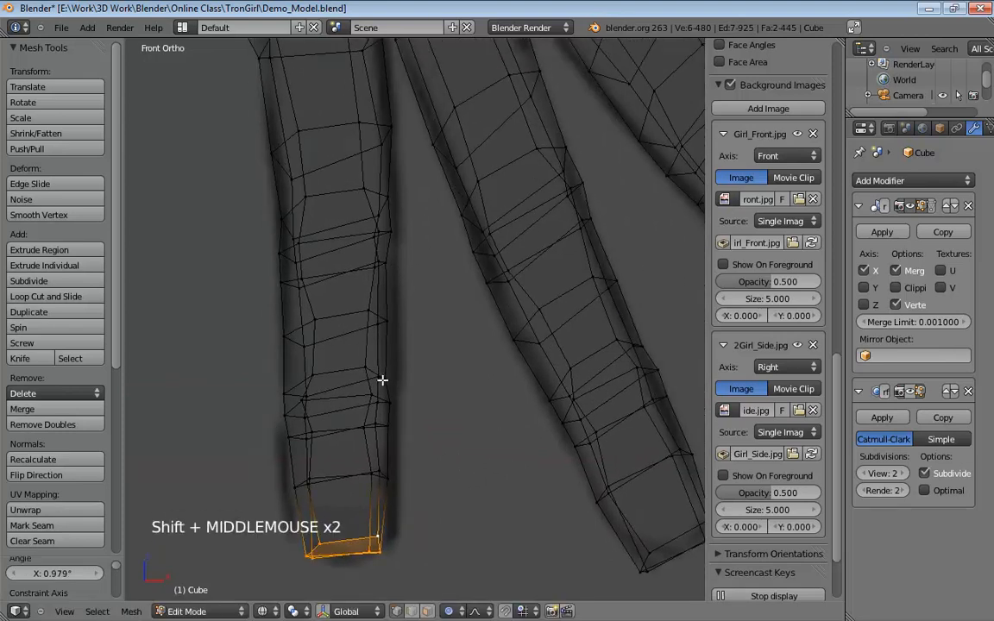
left_click(378, 376)
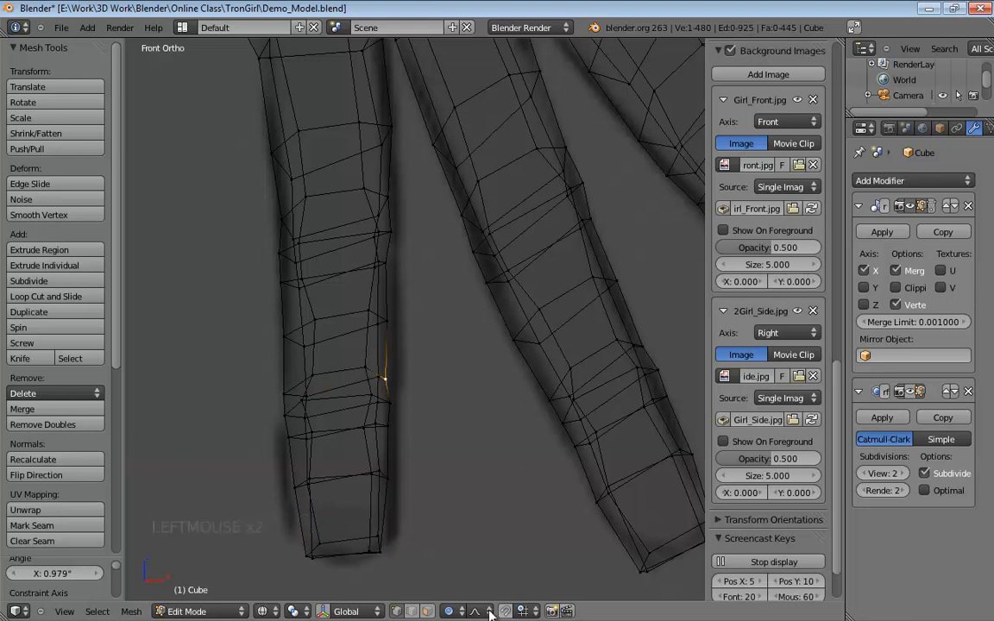
left_click(461, 613)
left_click(468, 563)
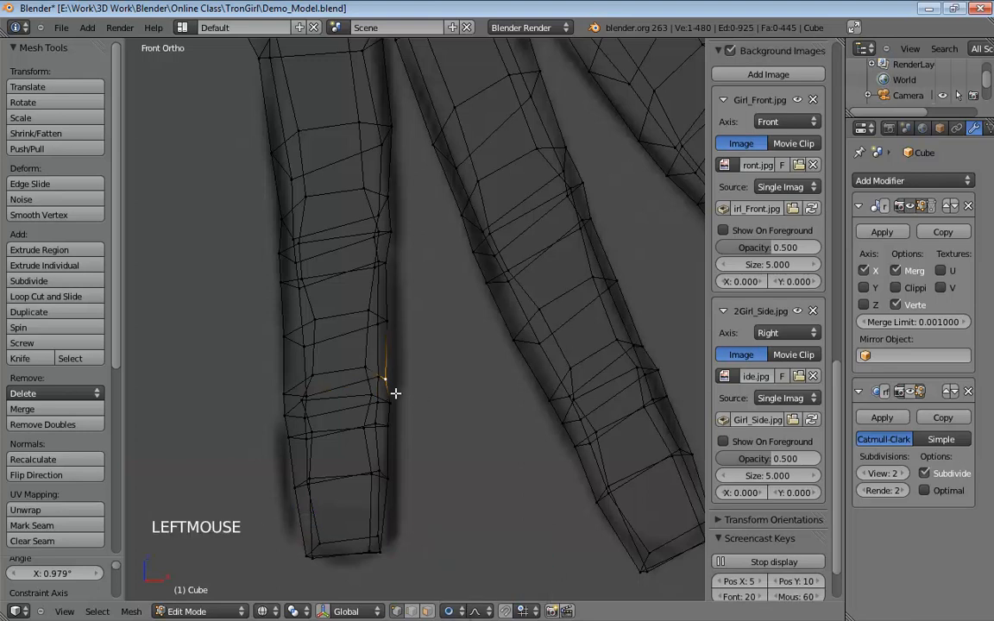
key("g")
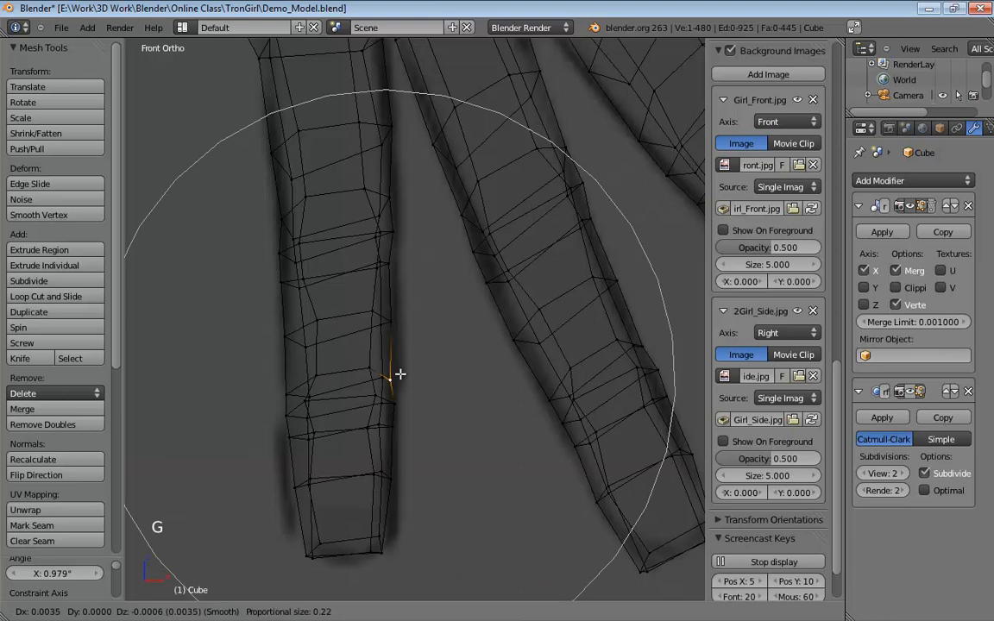
left_click(399, 374)
Move the vertex at the pinky's middle knuckle, on the side facing the ring finger, about 0.0012 in X.
middle_click_drag(416, 336, 413, 376, "shift")
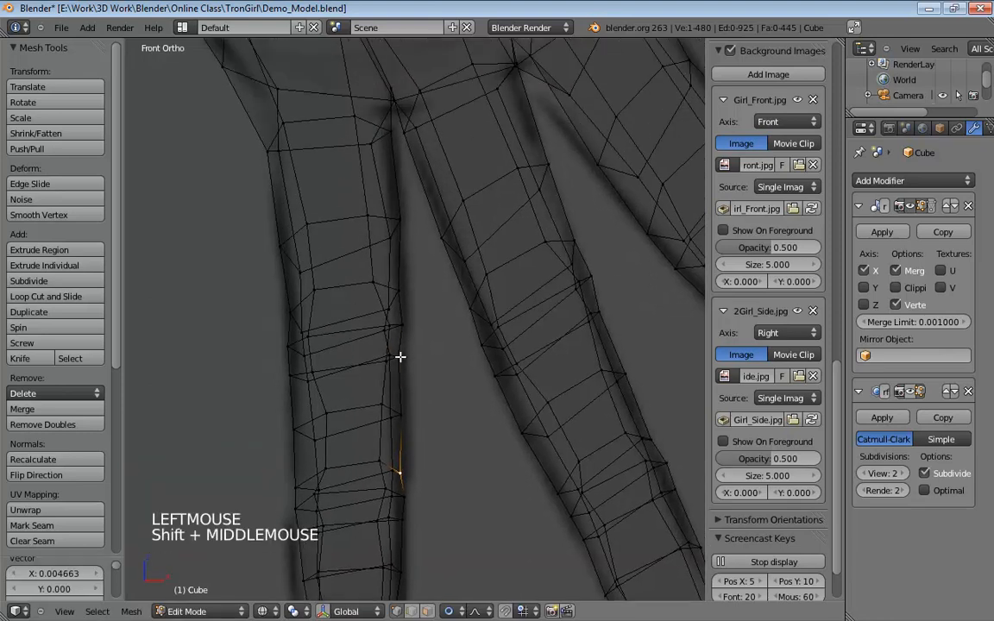
left_click(401, 356)
key("g")
left_click(423, 362)
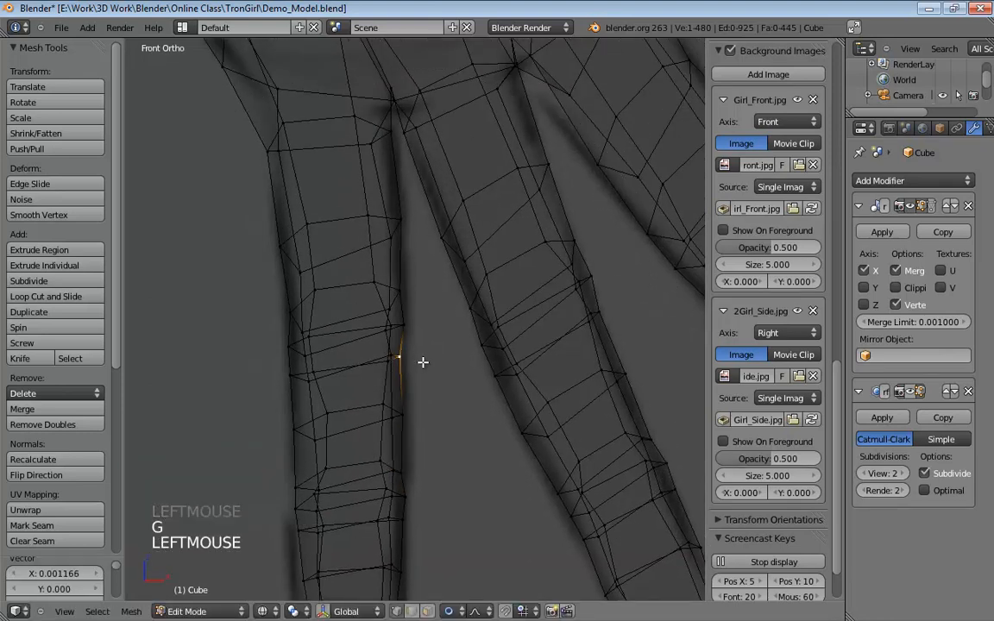
Move the outer vertex above the pinky's fingertip about -0.0029 in X, then disable proportional editing and move it another -0.0041 in X.
scroll(423, 362, "down", 4, "shift")
left_click(303, 504)
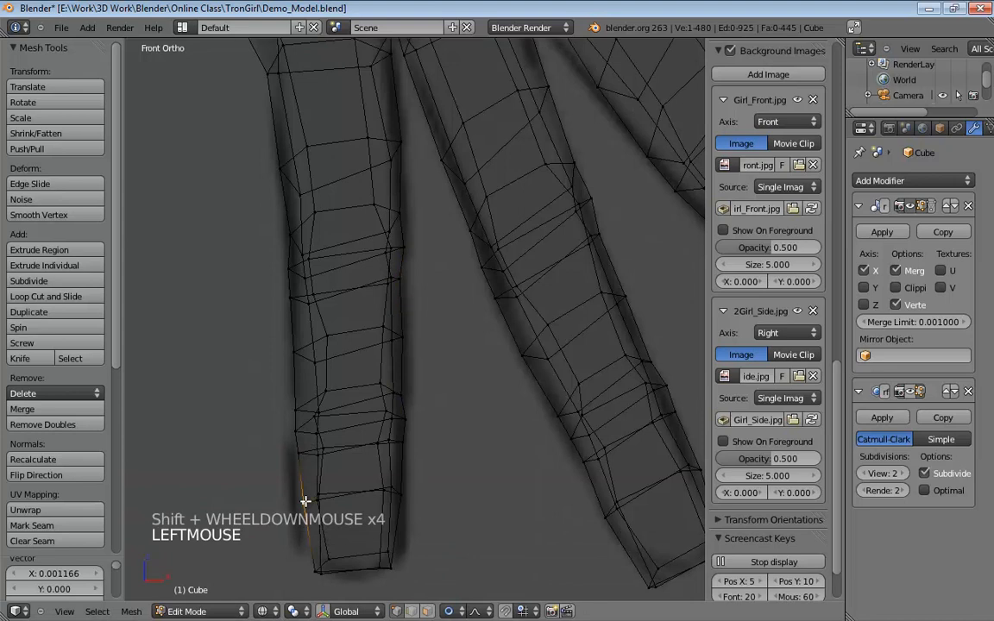
key("g")
left_click(368, 466)
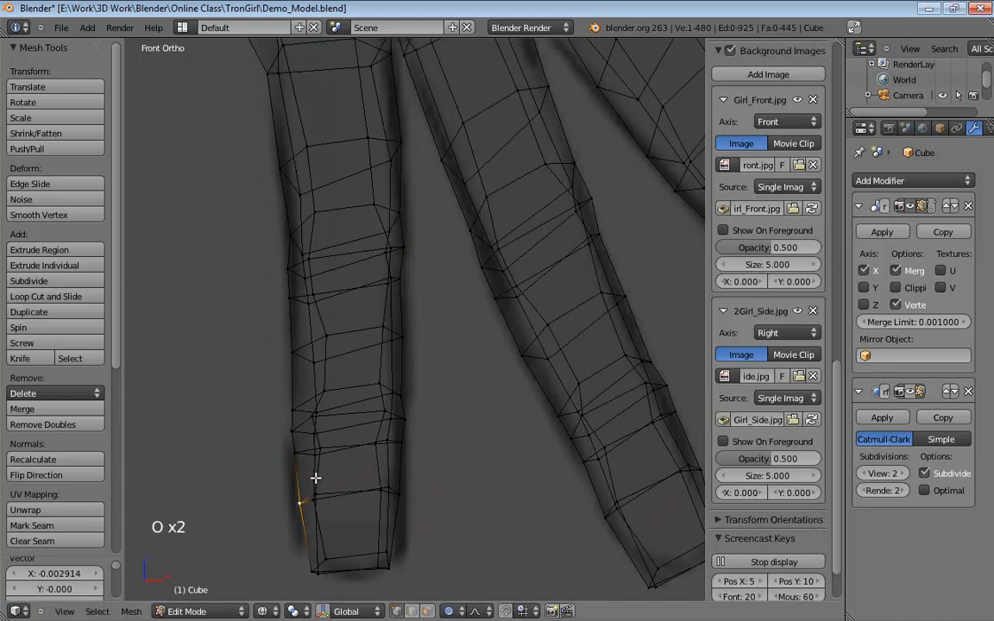
key("o")
key("g")
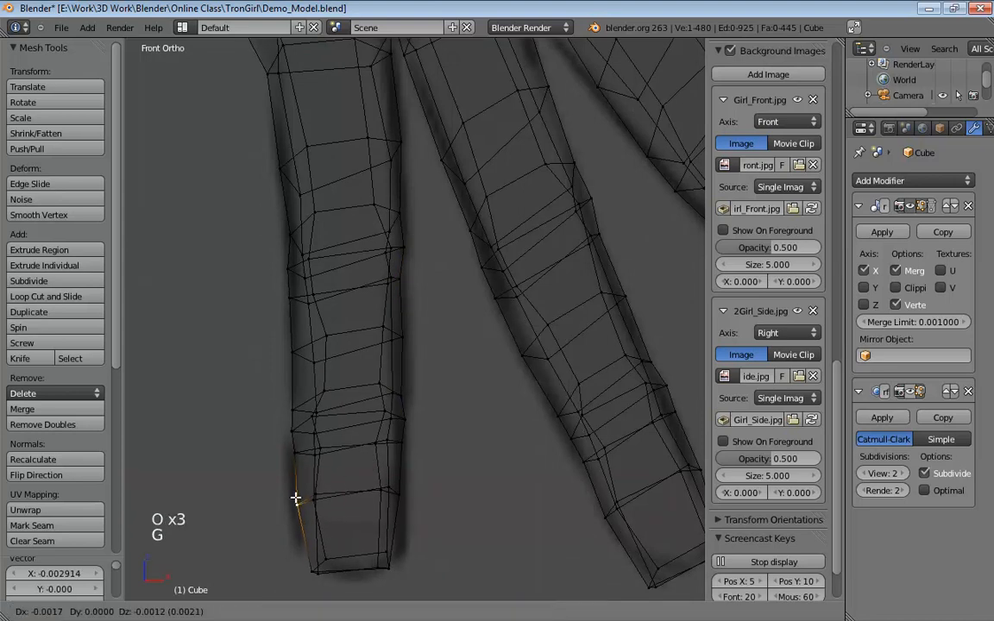
left_click(294, 499)
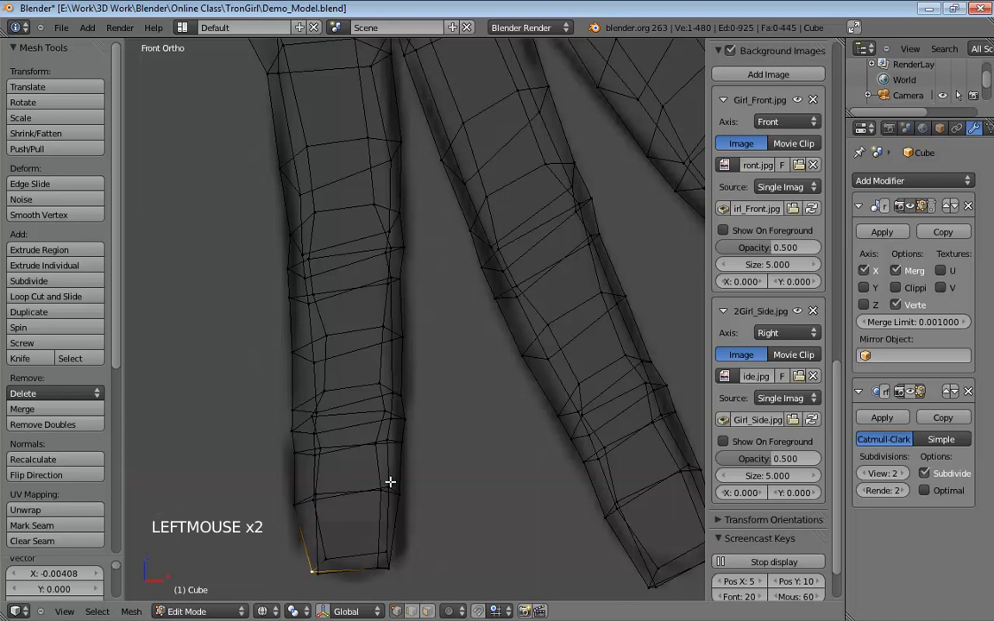
Display the whole hand in solid shading.
scroll(390, 482, "down", 5)
middle_click_drag(454, 372, 452, 400, "shift")
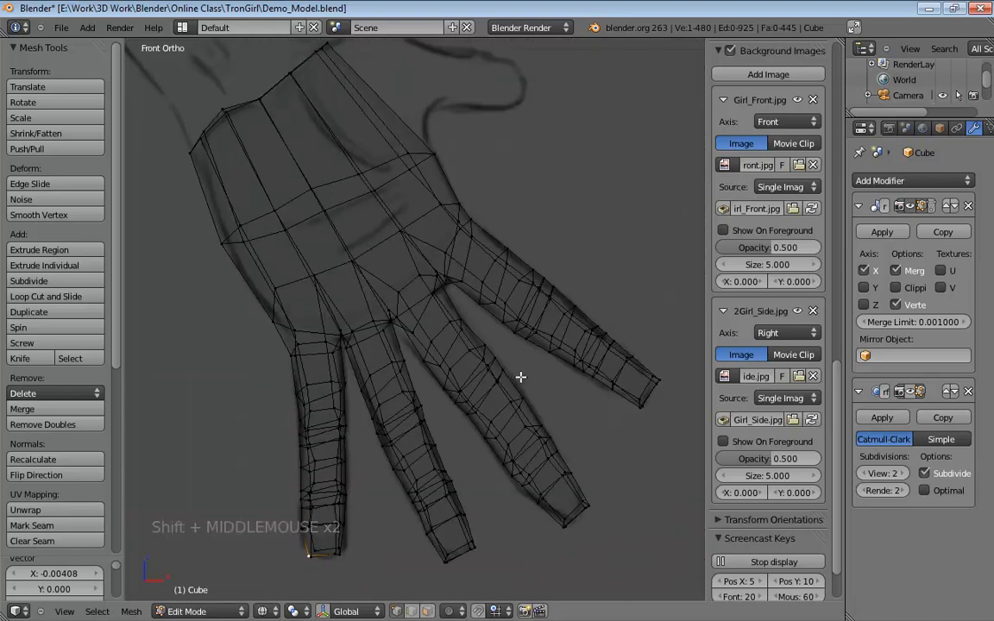
mouse_move(602, 269)
middle_mouse_down()
mouse_move(393, 273)
mouse_move(535, 226)
mouse_move(469, 318)
mouse_move(422, 326)
mouse_move(530, 218)
mouse_move(470, 241)
mouse_move(435, 230)
middle_mouse_up()
key("z")
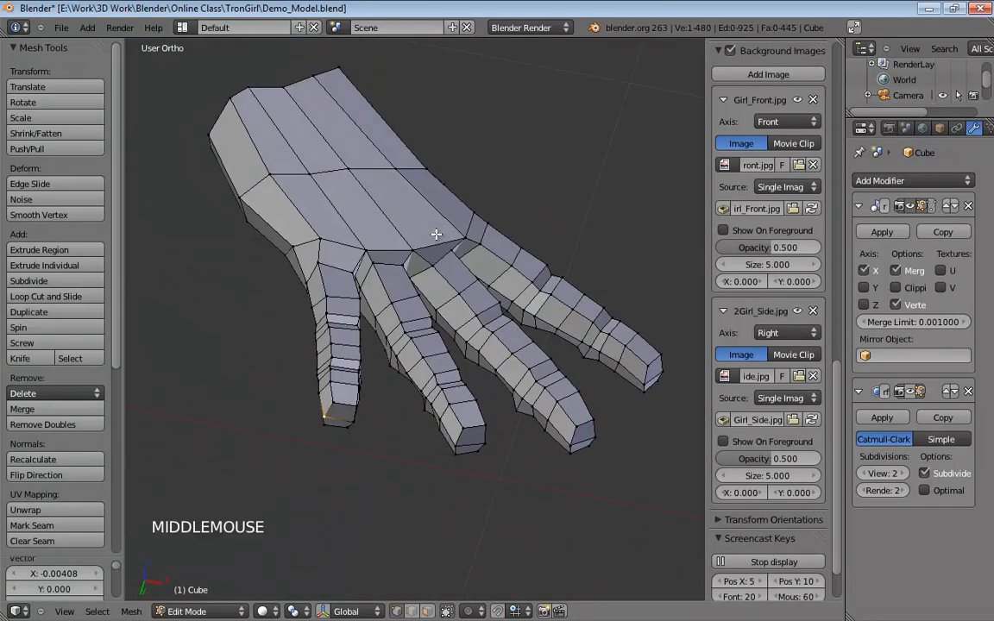
In perspective view, move the vertex at the middle finger's base beside the index finger about 0.023 in X and 0.0056 in Y.
scroll(508, 204, "up", 4)
middle_click_drag(508, 205, 382, 162)
left_click(376, 248)
key("KP_5")
scroll(411, 269, "down", 5)
middle_click_drag(383, 223, 488, 288)
key("g")
left_click(371, 260)
key("g")
left_click(496, 299)
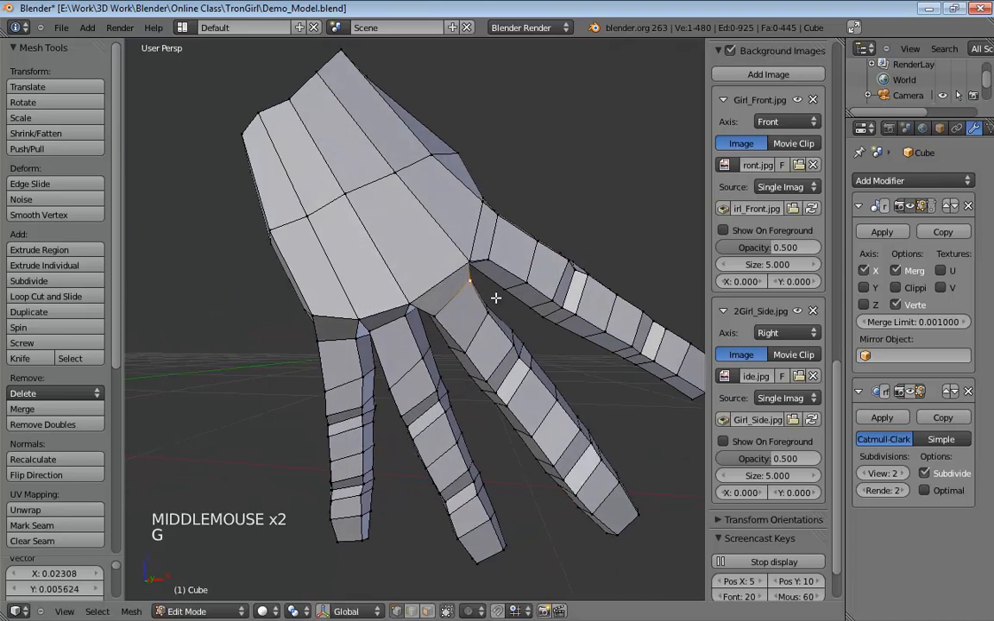
Turn on the transform manipulator and move the vertex at the middle finger's base beside the ring finger about -0.0172 in Y.
left_click(438, 314)
middle_click_drag(438, 314, 393, 222)
key("ctrl+space")
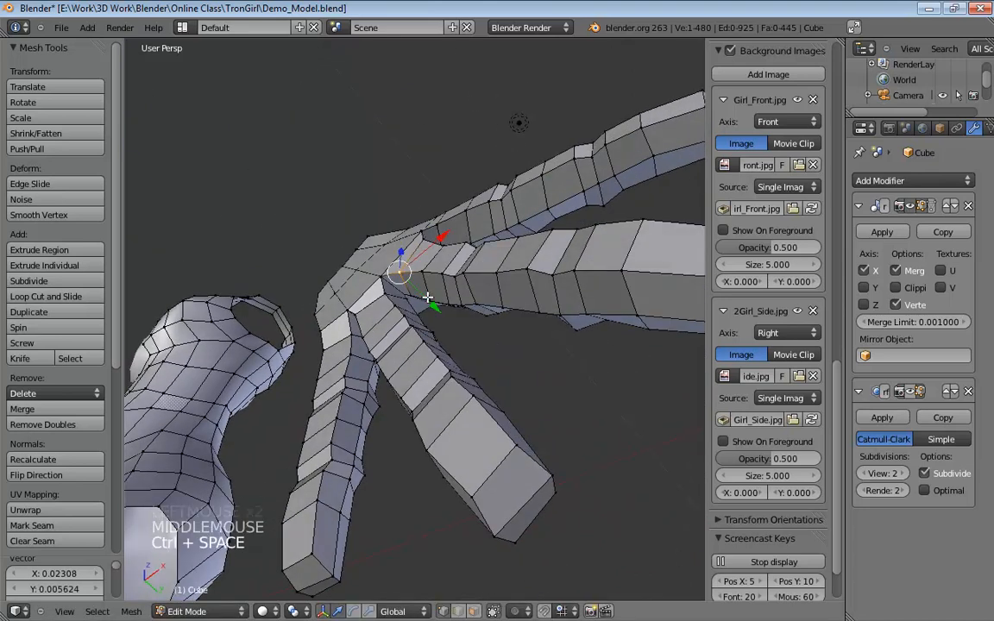
left_click_drag(426, 304, 412, 315)
Move the vertex at the web between the ring finger and pinky about -0.0092 in Y.
left_click(385, 294)
left_click(357, 317)
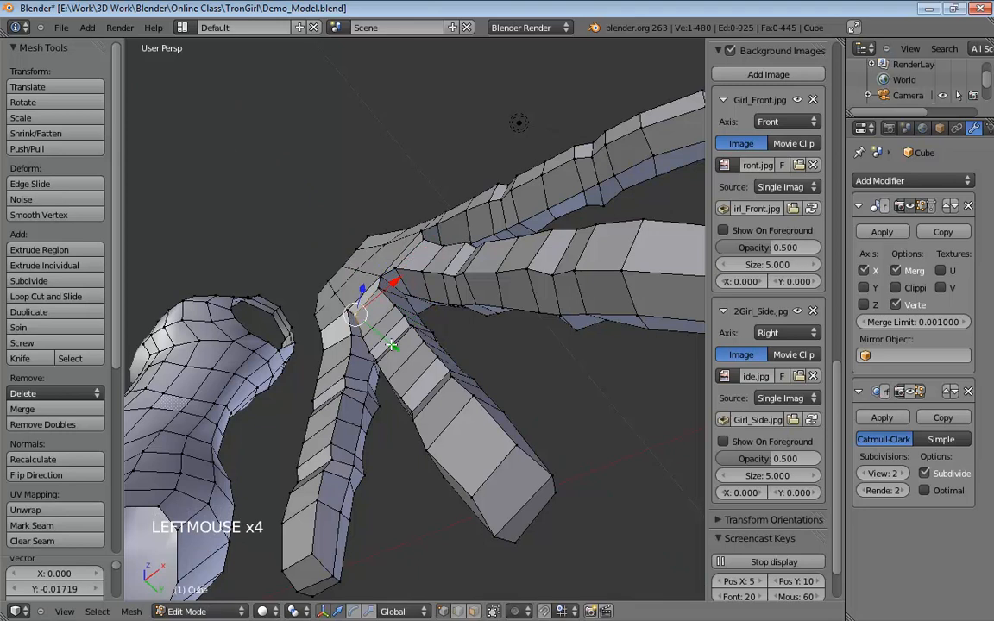
left_click(352, 311)
Select the two front-side vertices of the pinky's base loop and move them about -0.0144 in Y.
left_click(348, 337)
left_click(326, 345, "shift")
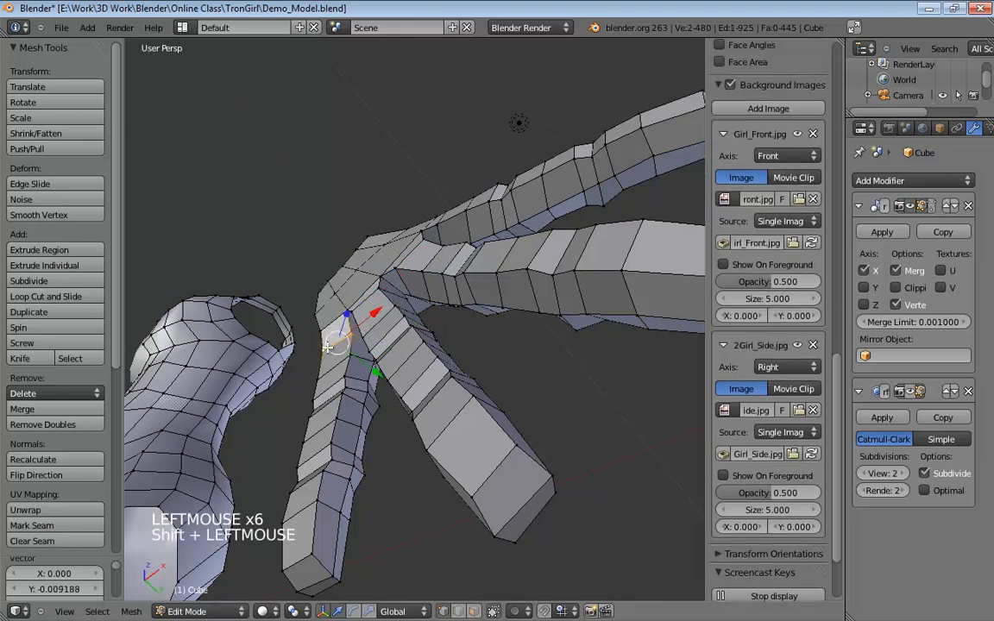
left_click_drag(372, 371, 364, 369)
Select the two front-side vertices of the pinky's next loop below the base and move them about -0.0107 in Y.
left_click(320, 376)
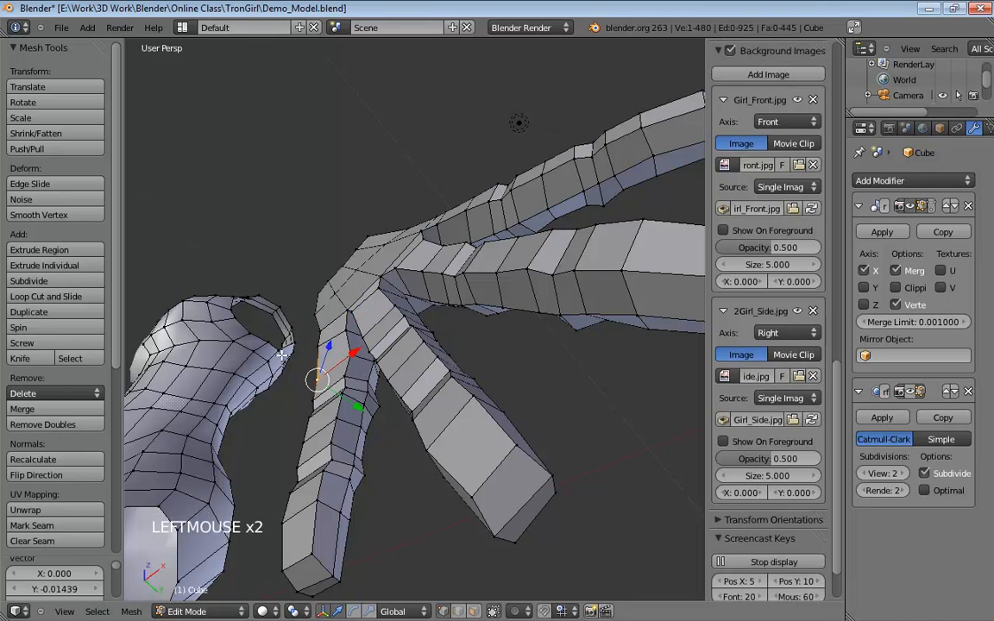
middle_click_drag(282, 354, 372, 347)
left_click(308, 383)
left_click(359, 377)
left_click(328, 395, "shift")
left_click_drag(371, 389, 365, 383)
Check the hand in right orthographic wireframe and move a front-side vertex at the ring finger's base about -0.0081 in Y.
middle_click_drag(364, 383, 429, 373)
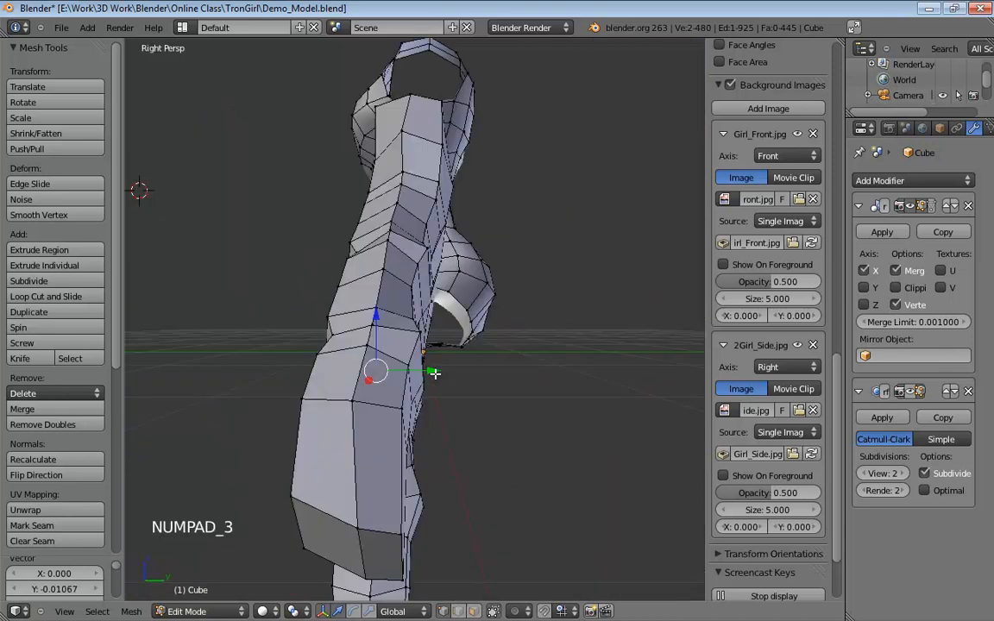
key("KP_5")
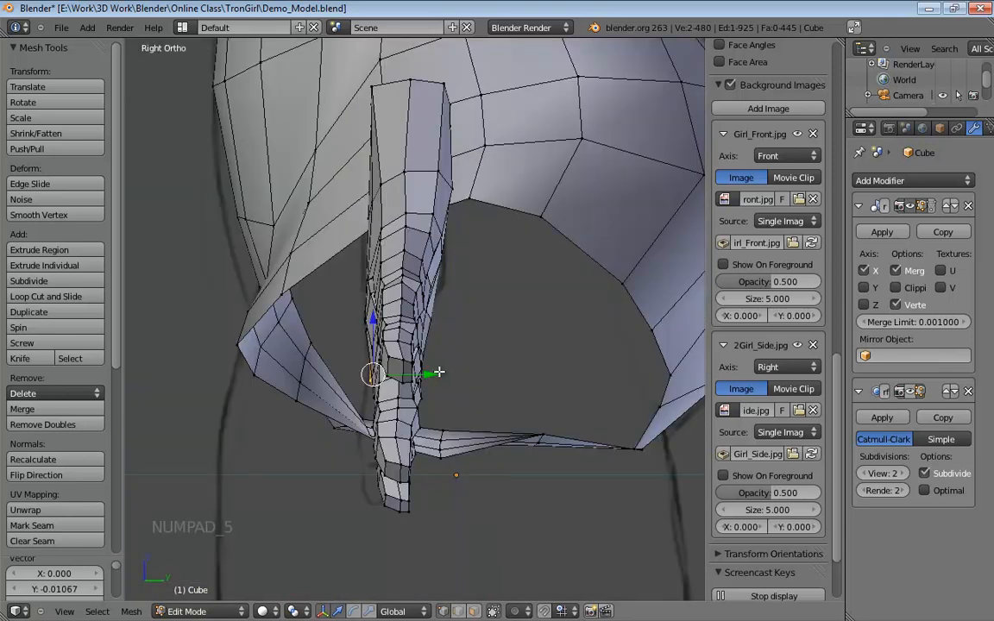
key("z")
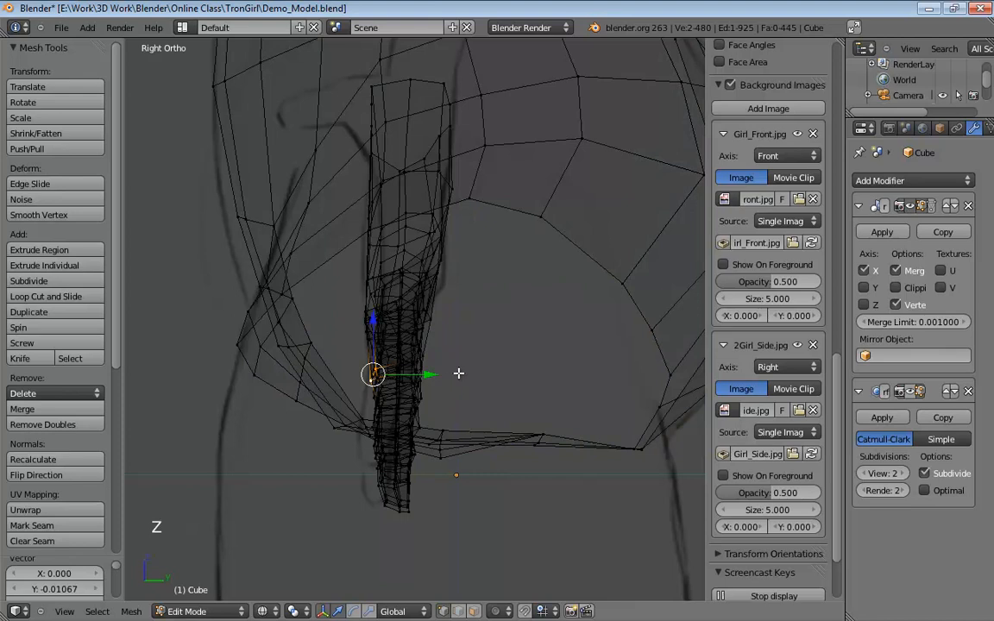
middle_click_drag(459, 373, 511, 376, "shift")
scroll(396, 415, "up", 3)
middle_click_drag(395, 415, 377, 462)
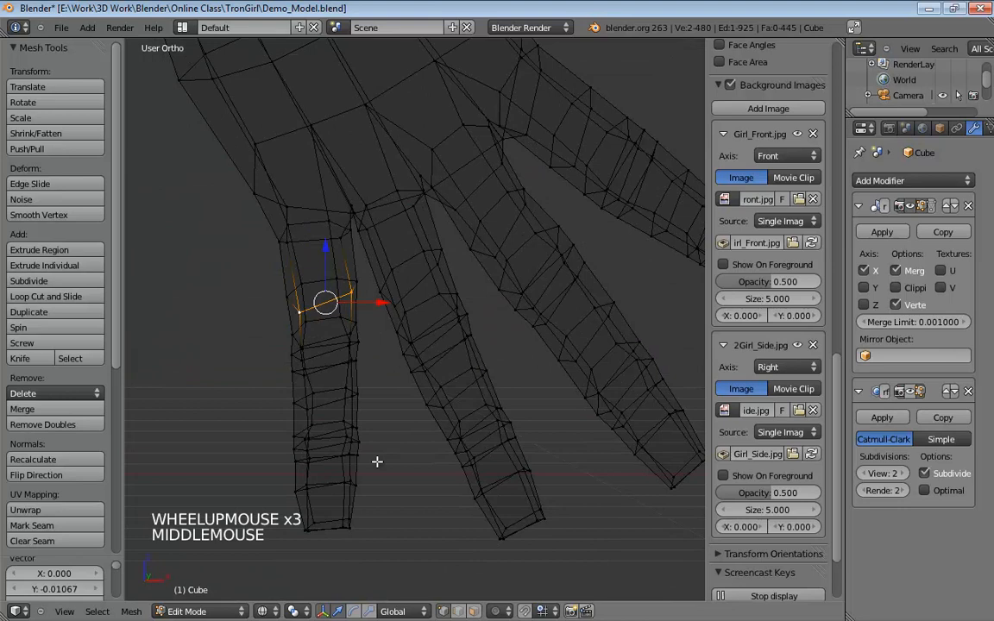
middle_click_drag(415, 193, 333, 166)
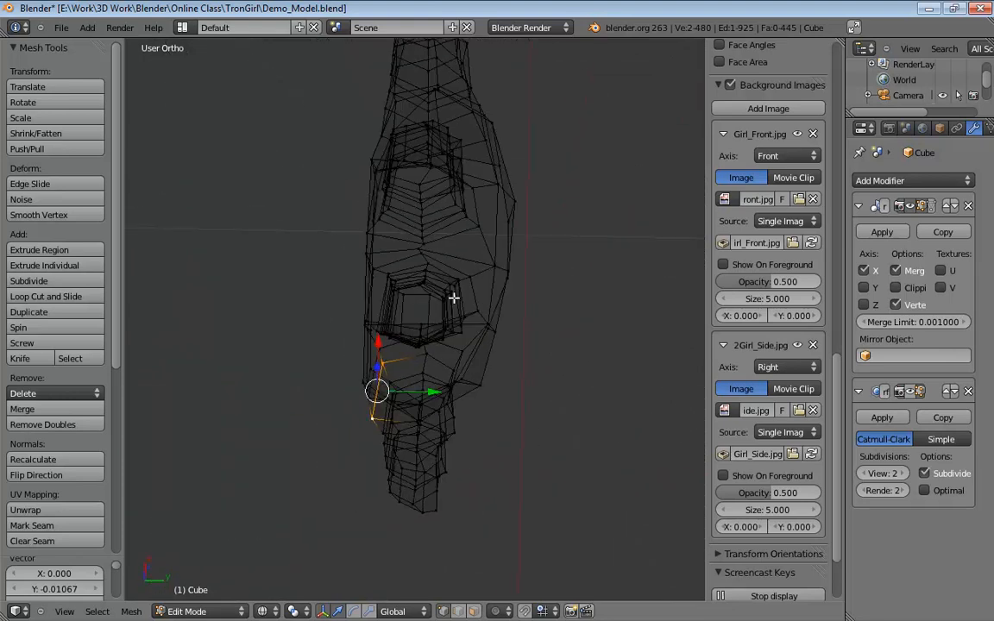
middle_click_drag(413, 295, 390, 271)
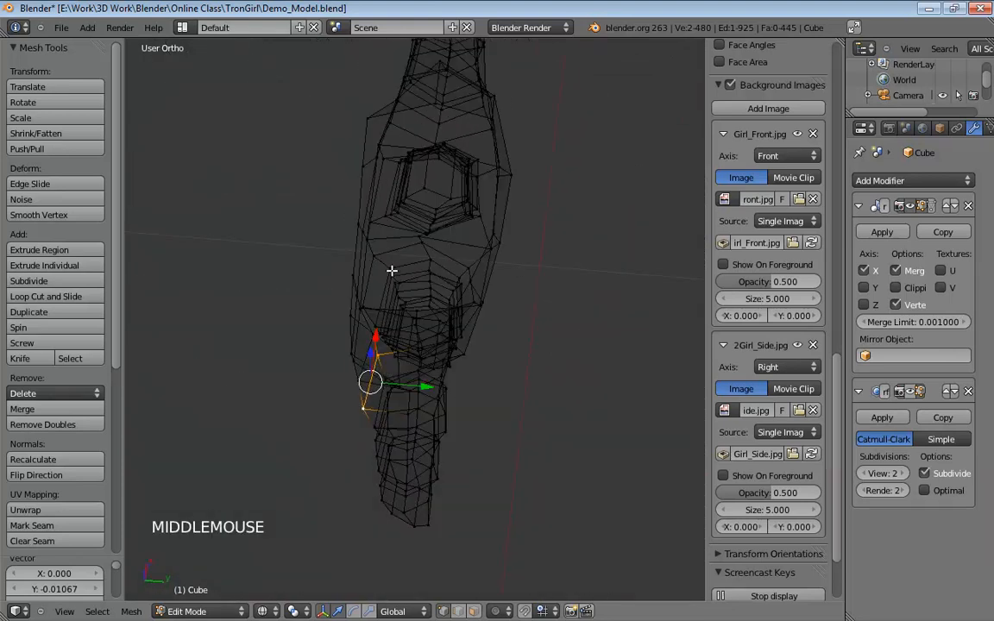
left_click(390, 269)
left_click(373, 325)
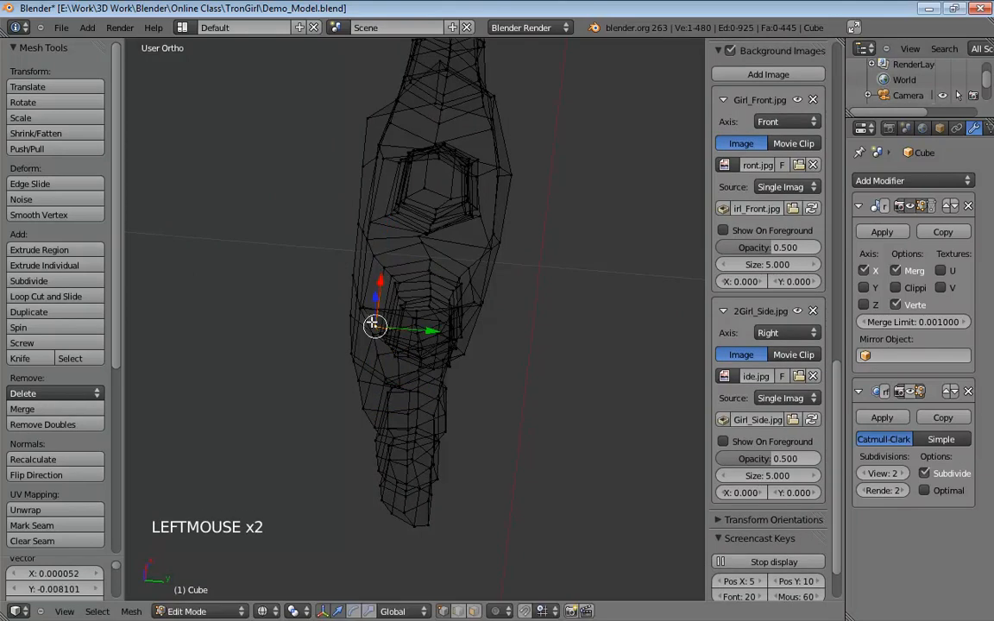
Select two vertices at the pinky's tip and set proportional editing to Connected.
middle_click_drag(368, 321, 375, 515)
left_click(378, 523)
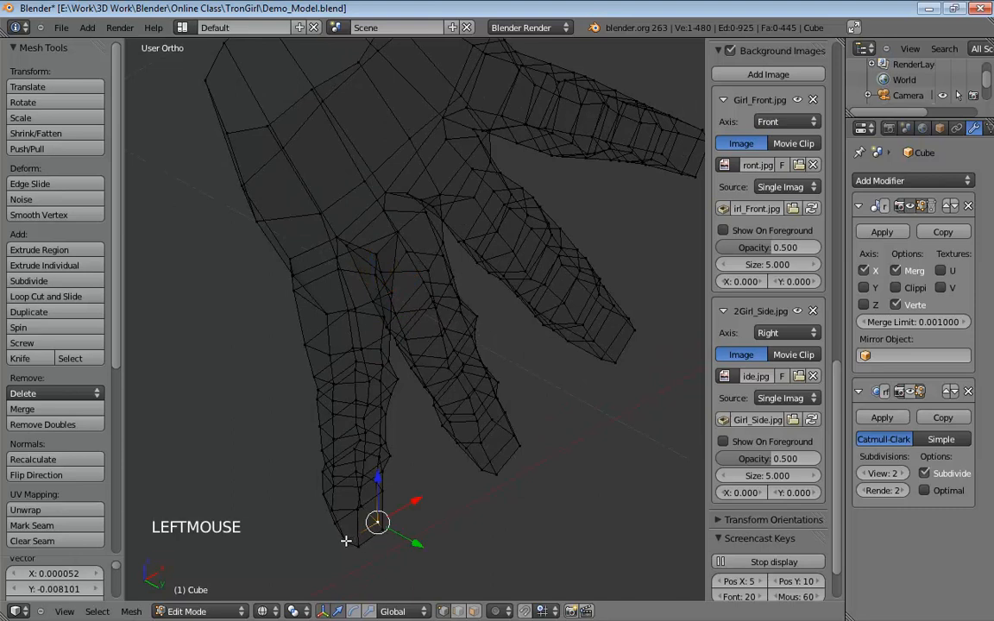
left_click(345, 540, "shift")
scroll(426, 399, "down", 3)
middle_click_drag(436, 406, 475, 588)
left_click(505, 611)
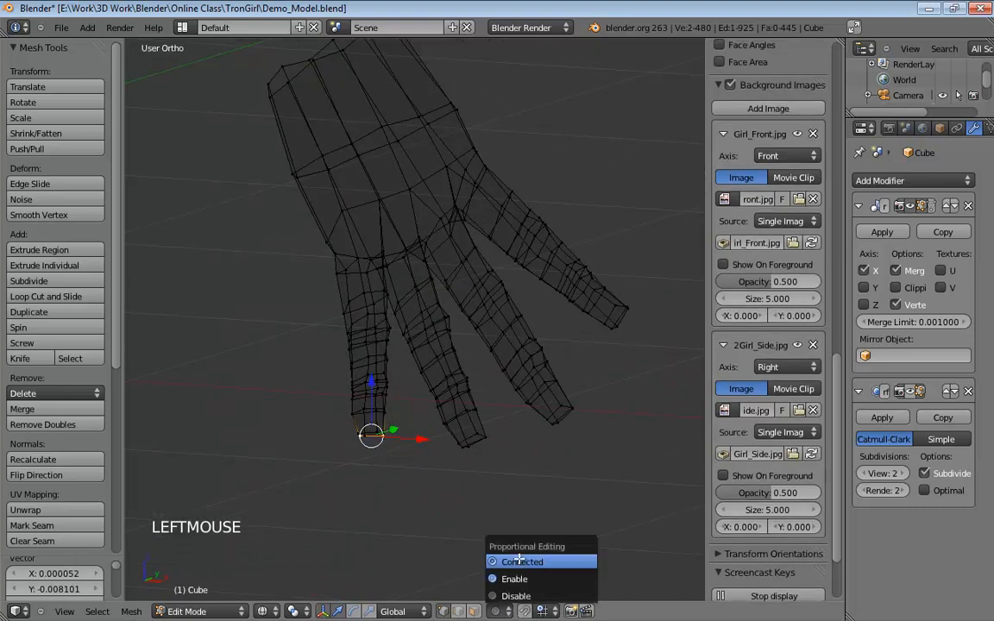
left_click(518, 562)
Grow the selection from the fingertip to cover the whole pinky up to its base loop, leaving out the palm faces.
key("ctrl+KP_Add")
key("ctrl+KP_Add")
key("ctrl+KP_Add")
key("ctrl+KP_Add")
key("ctrl+KP_Add")
key("ctrl+KP_Add")
key("ctrl+KP_Add")
key("ctrl+KP_Add")
key("ctrl+KP_Add")
key("ctrl+KP_Add")
key("ctrl+KP_Add")
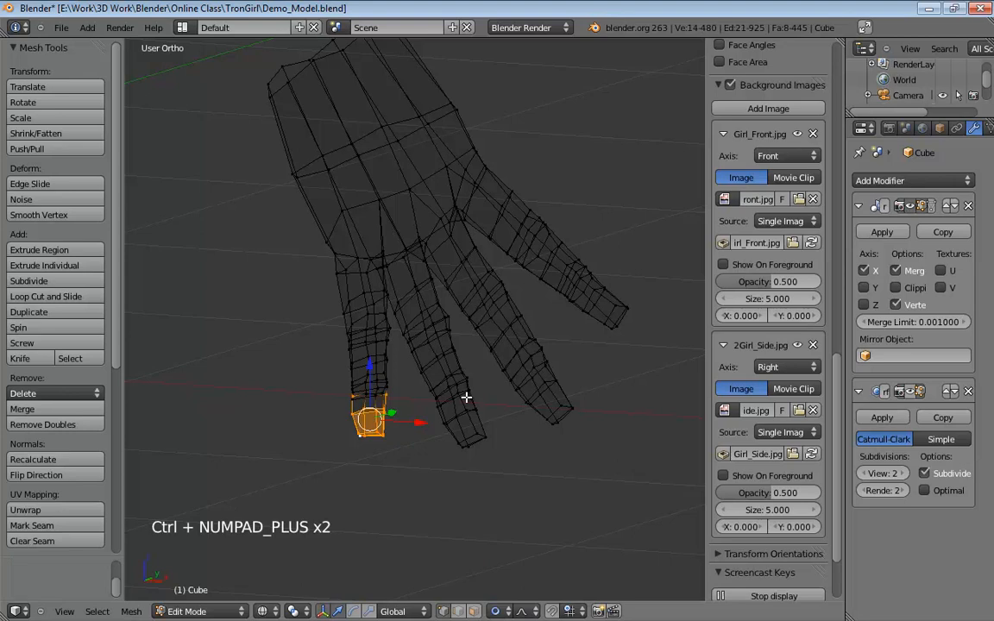
key("ctrl+KP_Add")
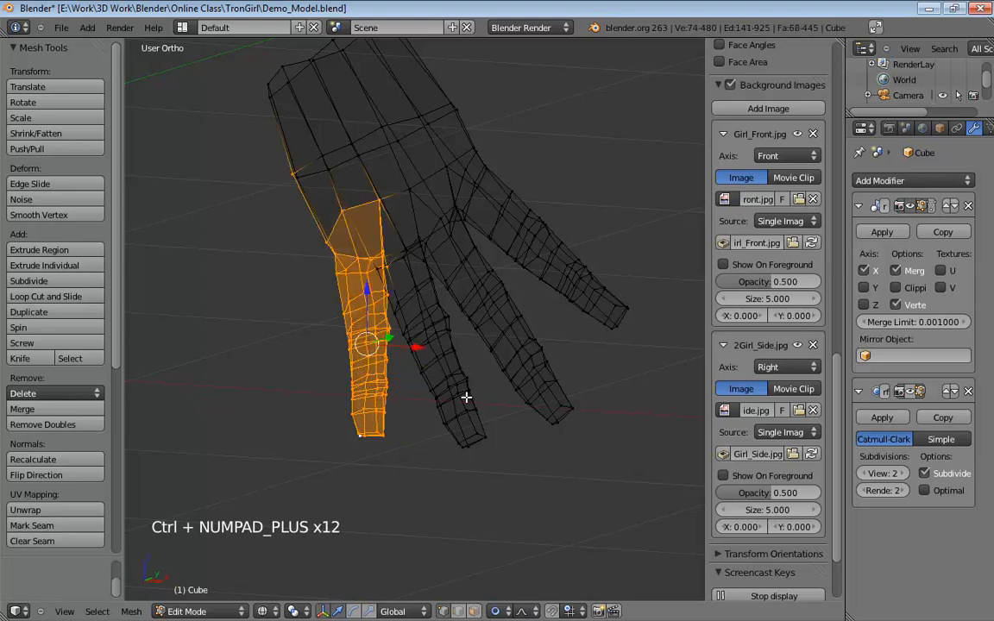
middle_click_drag(318, 187, 435, 205)
middle_click_drag(490, 279, 481, 282)
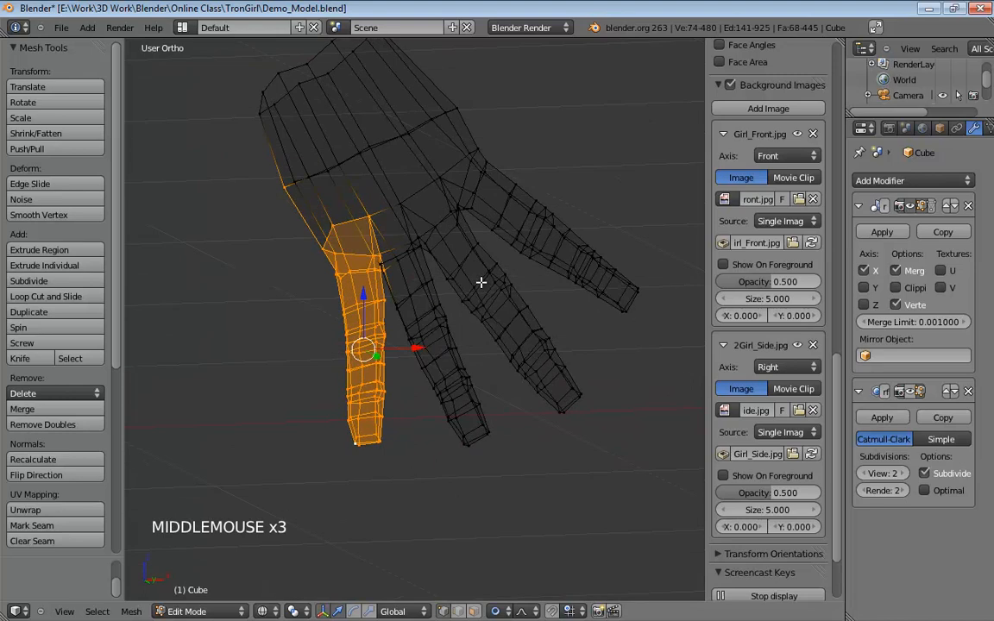
key("ctrl+KP_Subtract")
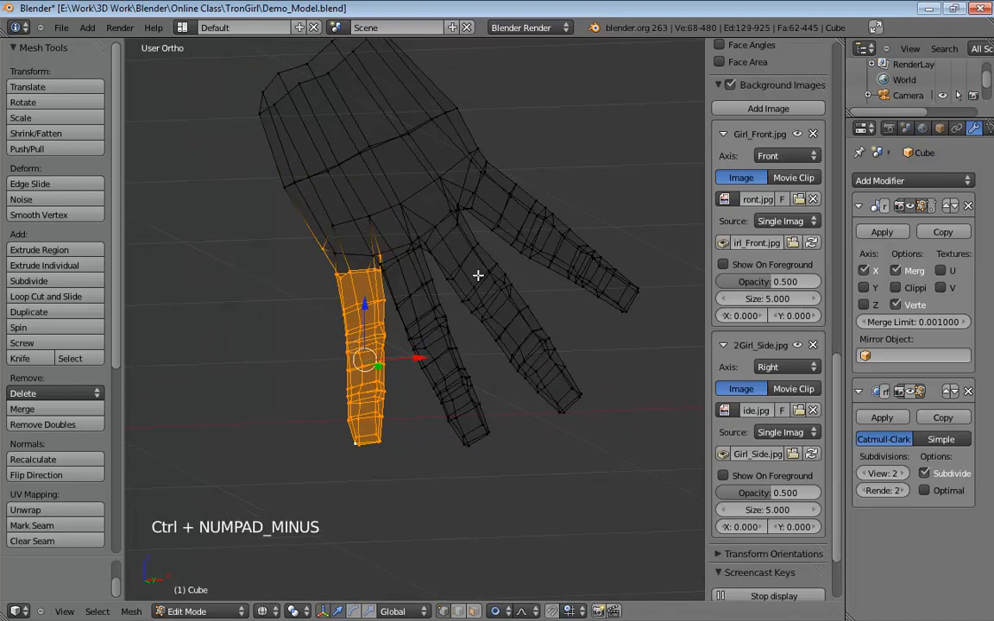
key("ctrl+KP_Subtract")
key("ctrl+KP_Add")
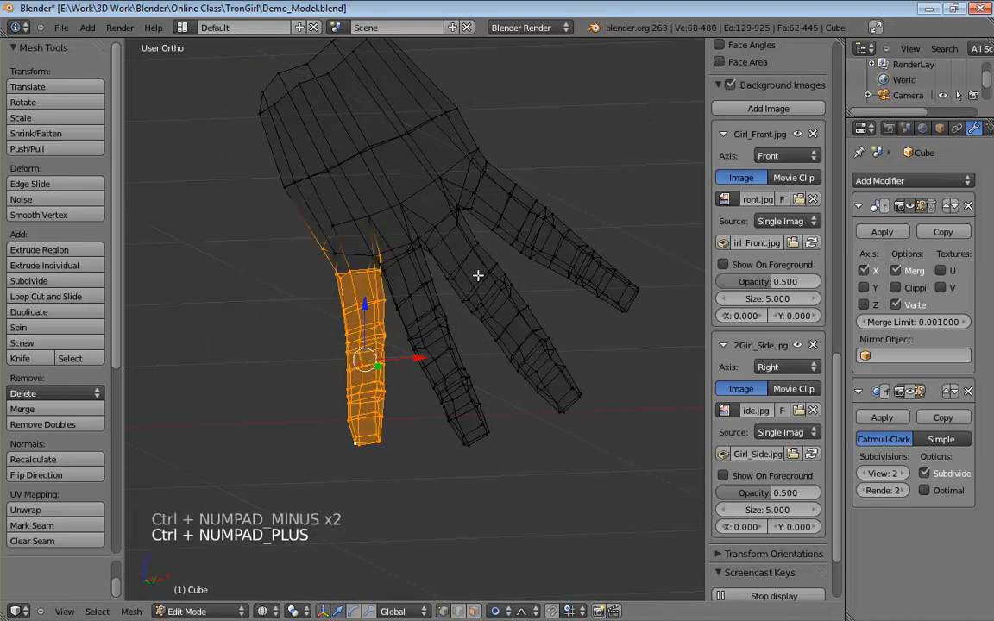
In right orthographic view, move the selected pinky about -0.0122 in Y with a proportional editing size of about 0.51.
middle_click_drag(484, 230, 403, 249)
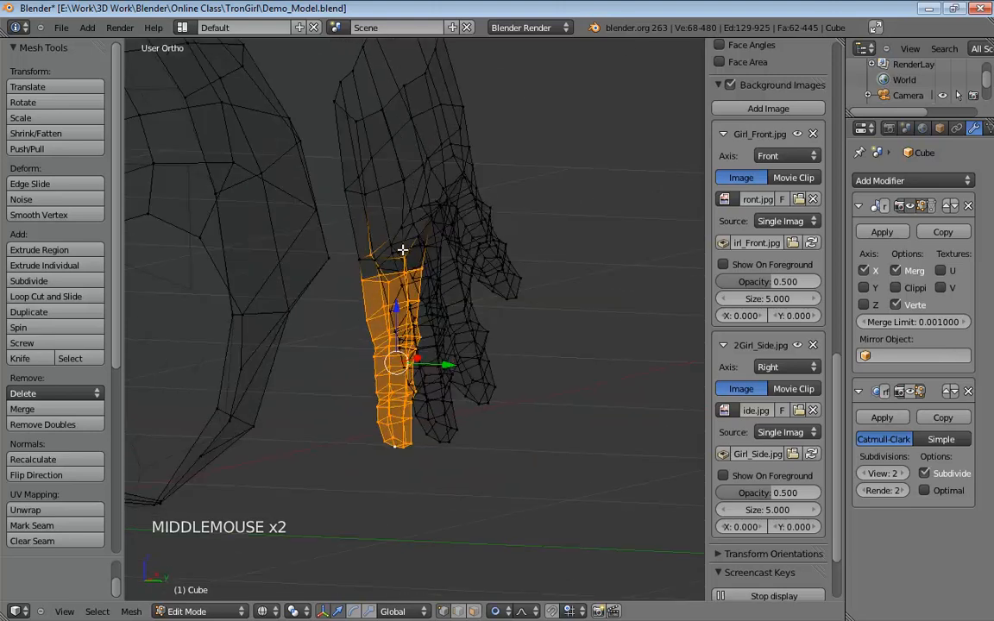
key("KP_1")
key("KP_5")
key("KP_1")
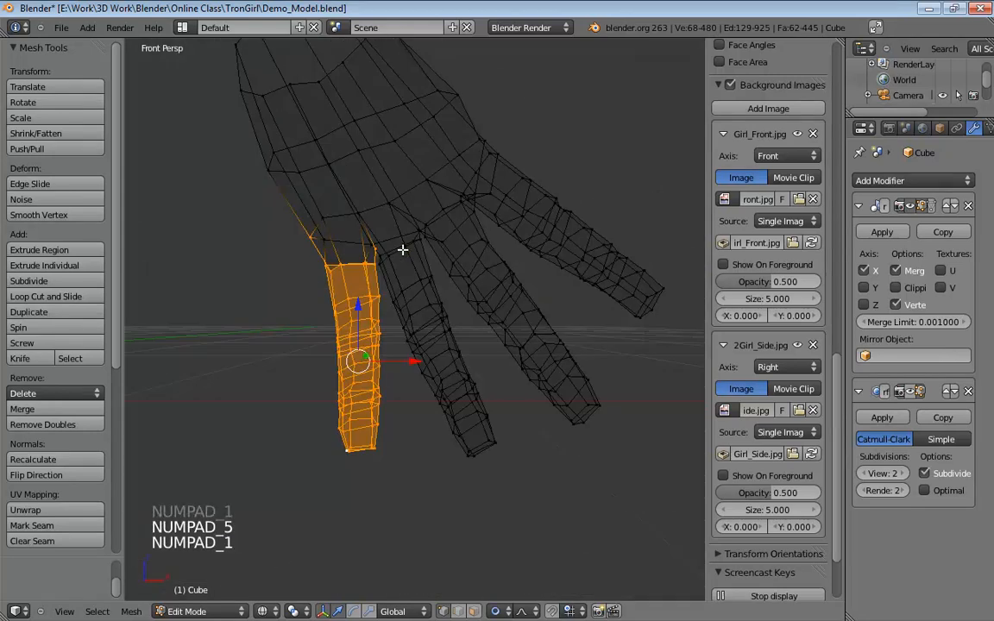
key("KP_5")
key("KP_3")
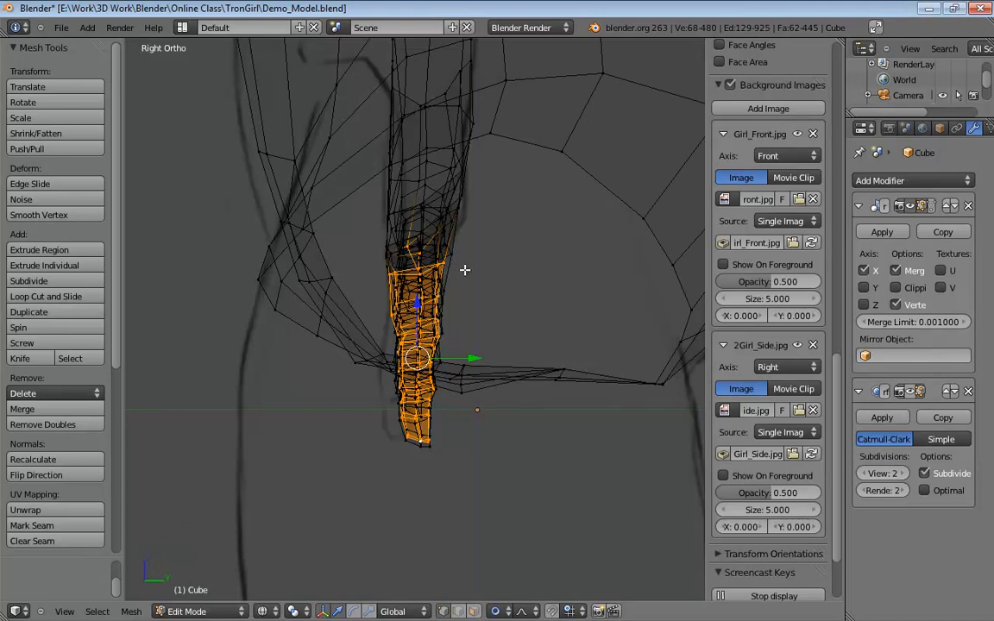
key("g")
scroll(462, 279, "down", 8)
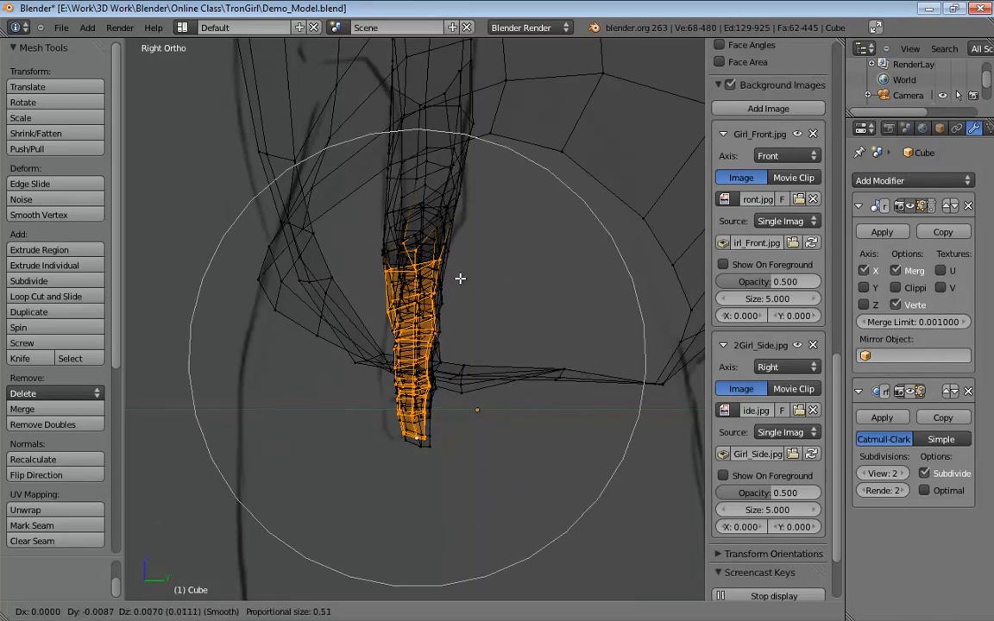
left_click(458, 279)
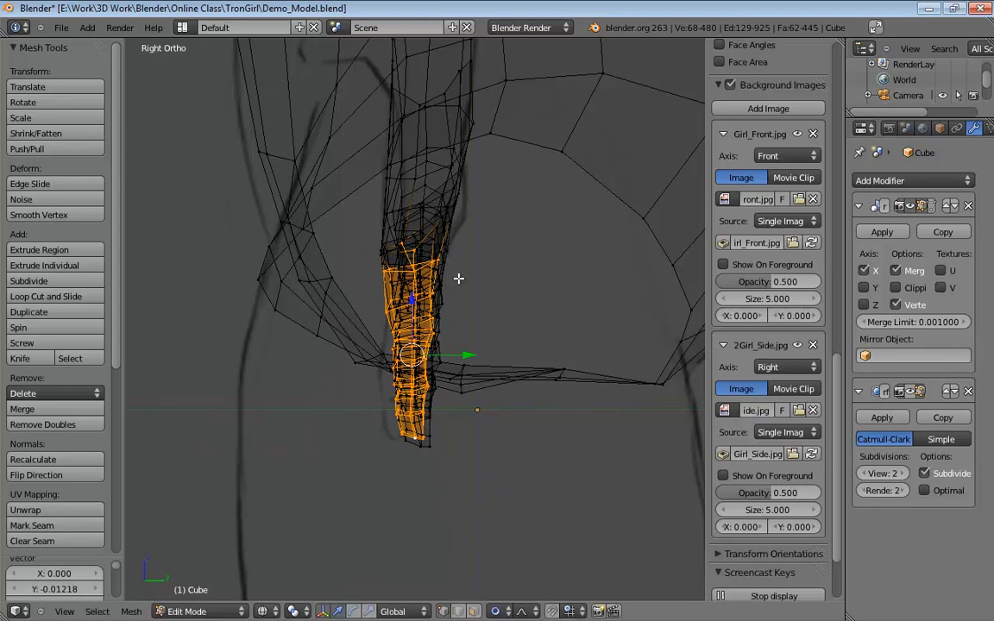
Rotate the selected pinky about 5.55° in the side view and shift it about -0.0174 along Y.
key("r")
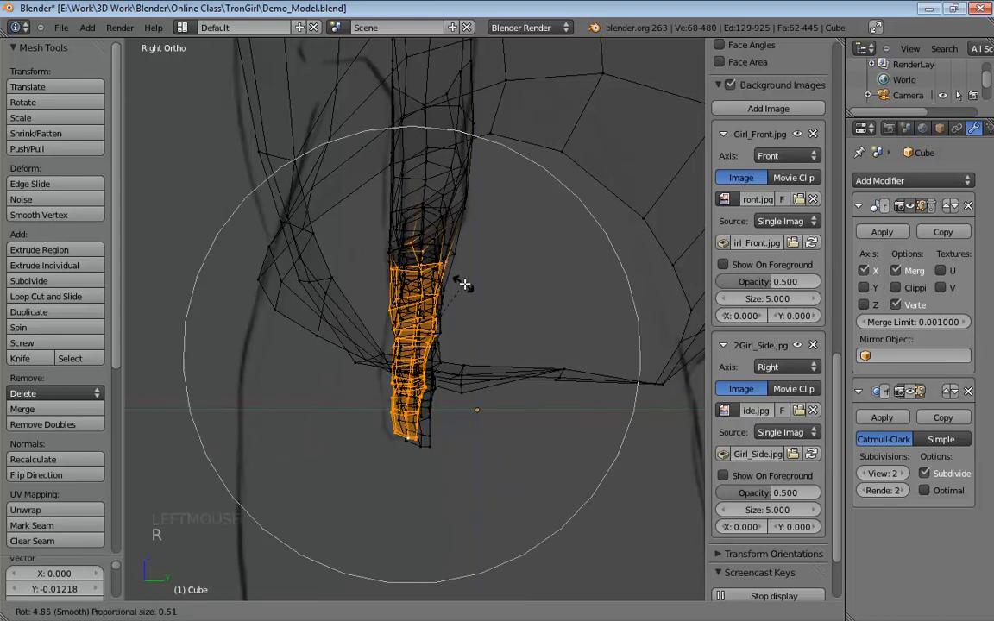
left_click(464, 283)
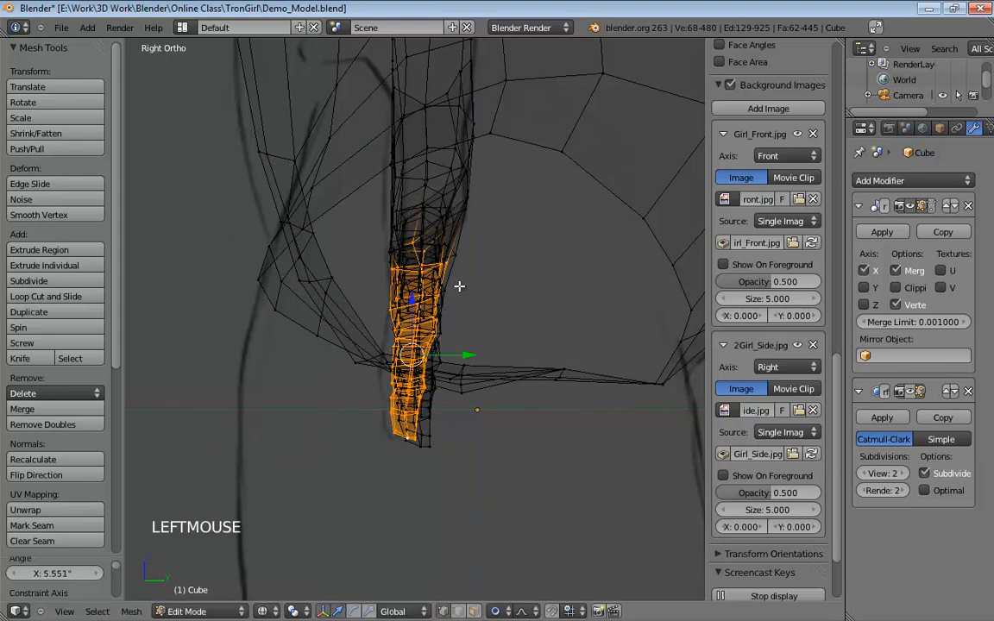
key("g")
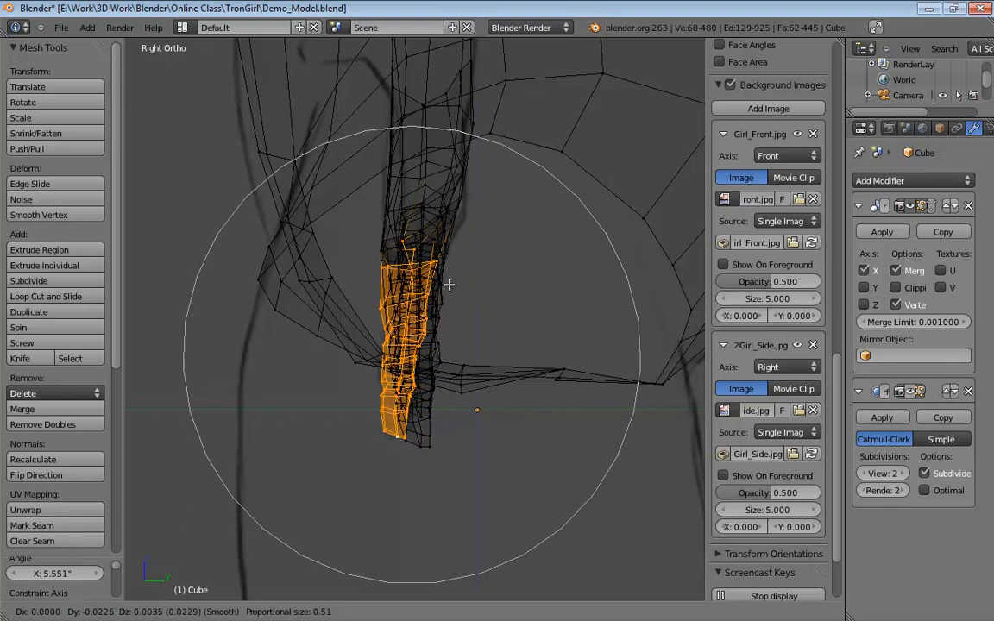
right_click(448, 288)
left_click_drag(461, 354, 453, 354)
Select two vertices at the ring finger's tip and grow the selection to cover the whole finger up to its base.
middle_click_drag(453, 354, 545, 221)
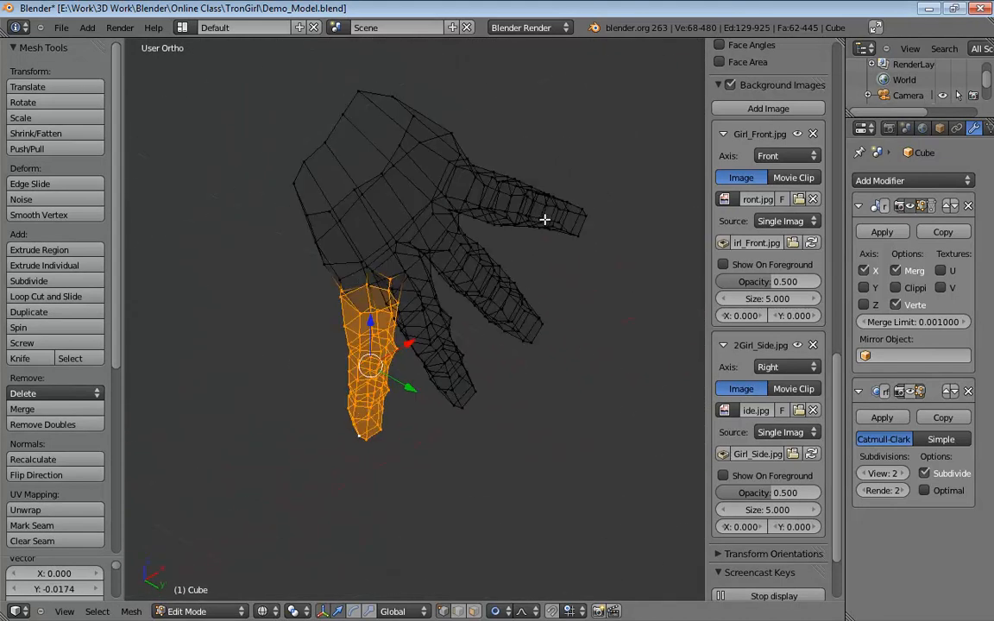
left_click(460, 382)
left_click(457, 407, "shift")
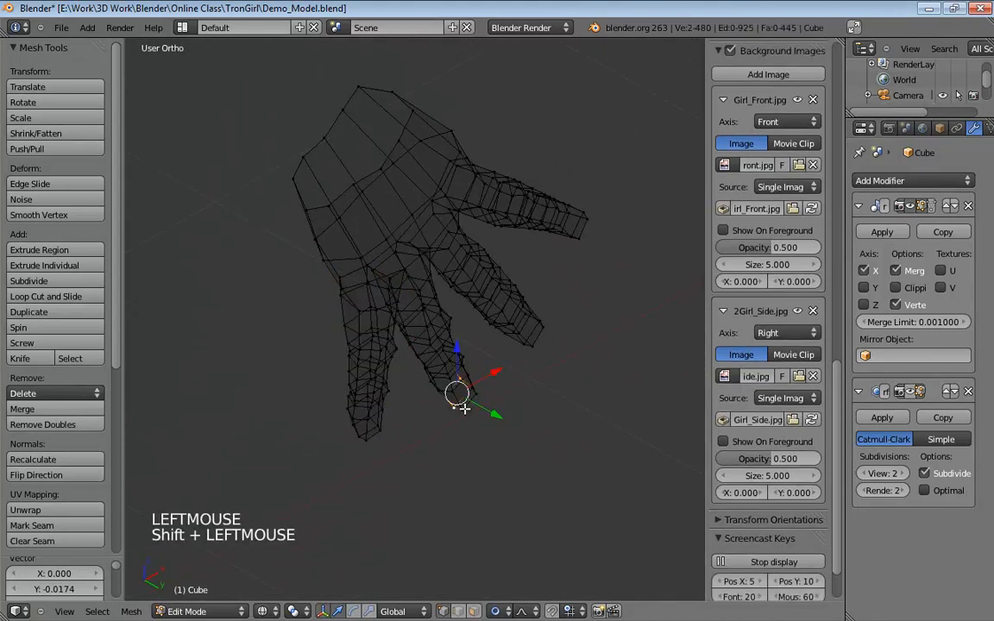
key("ctrl+KP_Add")
key("ctrl+KP_Add")
key("ctrl+KP_Add")
key("ctrl+KP_Add")
key("ctrl+KP_Add")
key("ctrl+KP_Add")
key("ctrl+KP_Add")
key("ctrl+KP_Add")
key("ctrl+KP_Add")
key("ctrl+KP_Add")
key("ctrl+KP_Add")
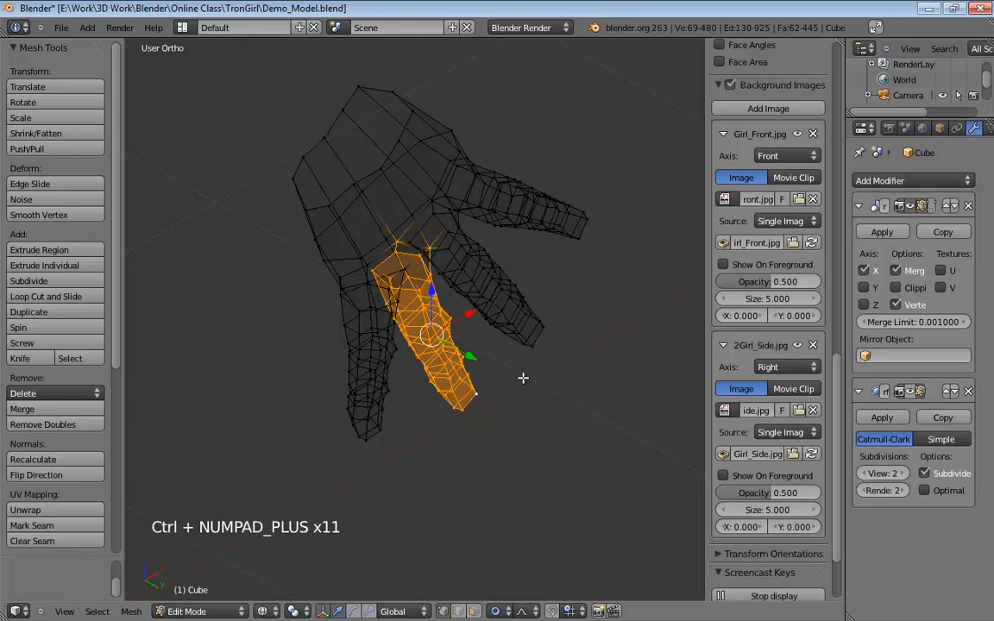
In right orthographic view, move the ring finger about -0.0157 along Y and rotate it about 4.1°.
middle_click_drag(523, 378, 479, 375)
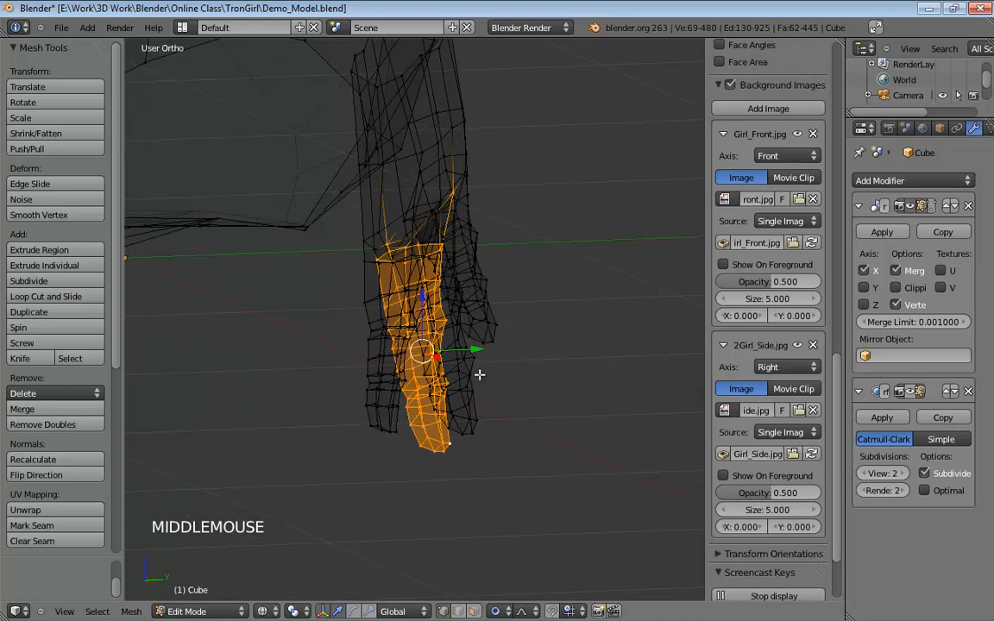
key("KP_3")
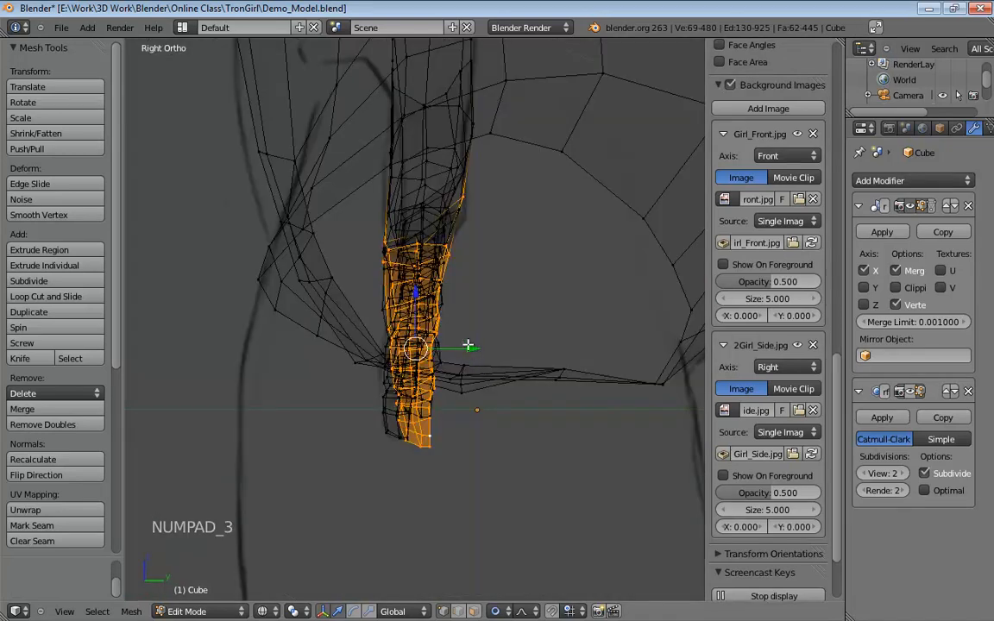
key("g")
right_click(475, 353)
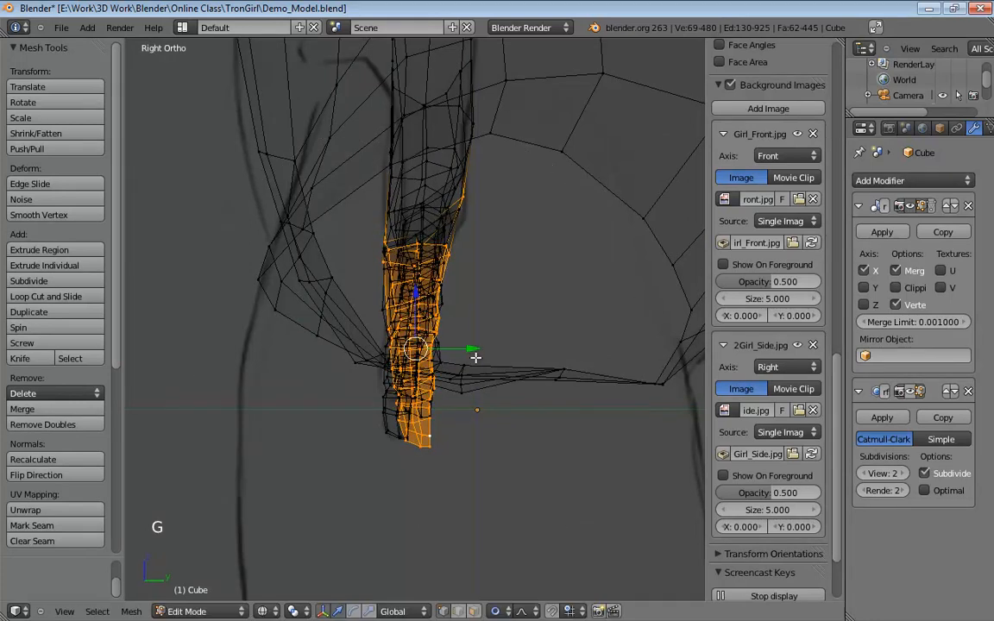
mouse_move(475, 350)
left_mouse_down()
mouse_move(466, 350)
mouse_move(473, 341)
left_mouse_up()
key("r")
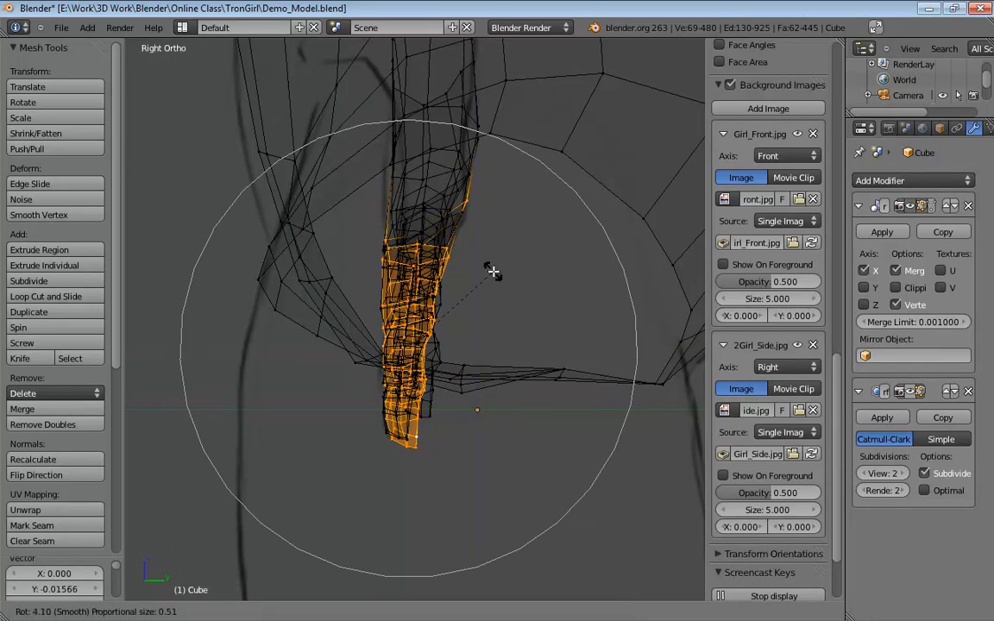
left_click(492, 272)
Switch to solid shading, undo the trial move of a pinky base vertex, and turn off proportional editing and the 3D manipulator.
middle_click_drag(487, 299, 649, 306)
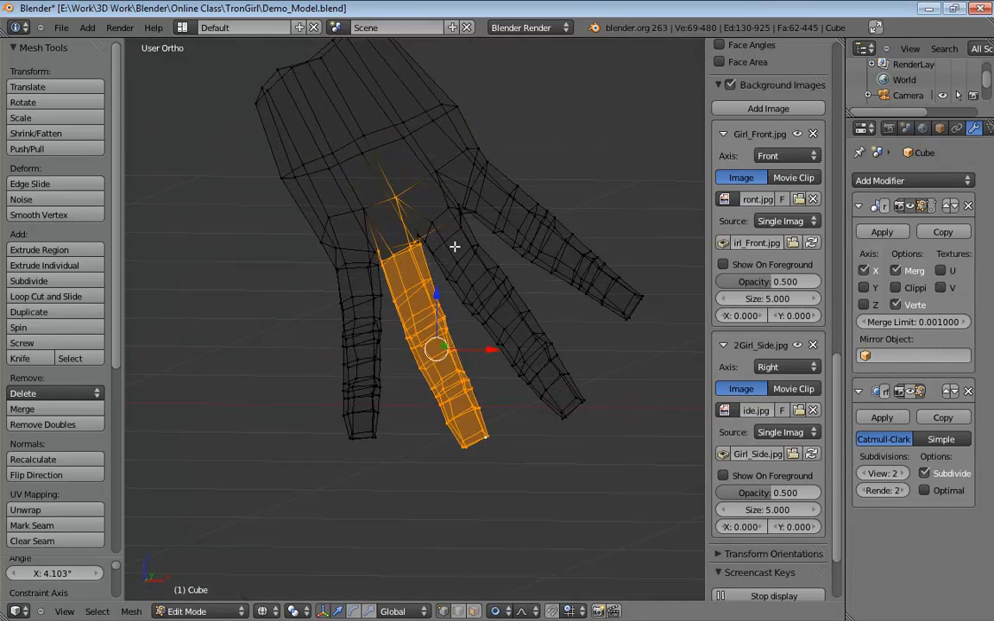
key("z")
middle_click_drag(455, 244, 393, 165)
scroll(394, 165, "up", 4)
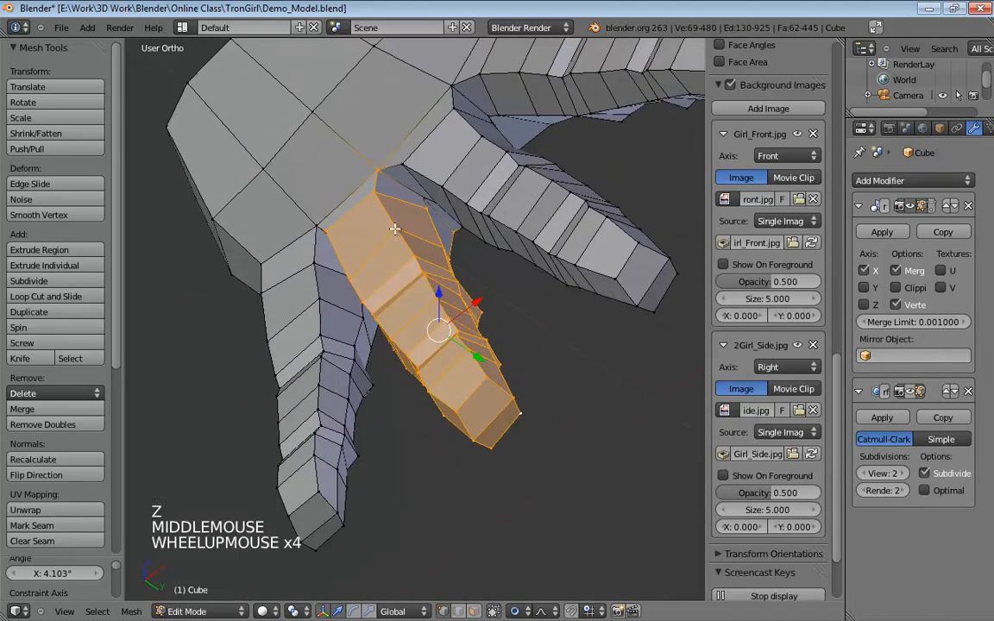
middle_click_drag(406, 224, 473, 294)
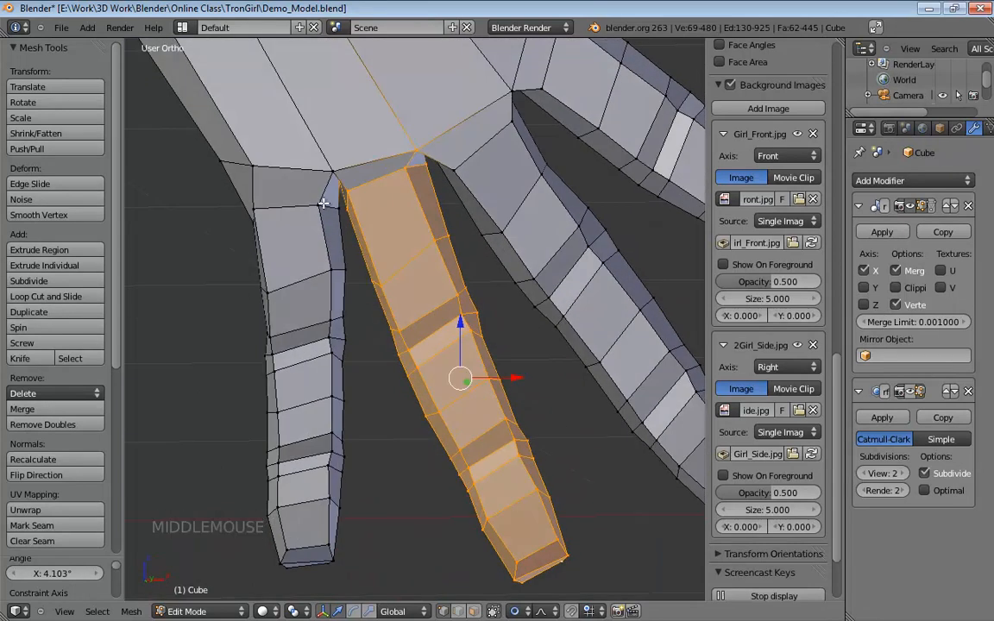
mouse_move(318, 203)
left_mouse_down()
mouse_move(330, 192)
mouse_move(326, 206)
left_mouse_up()
key("ctrl+z")
key("o")
key("ctrl+z")
key("ctrl+space")
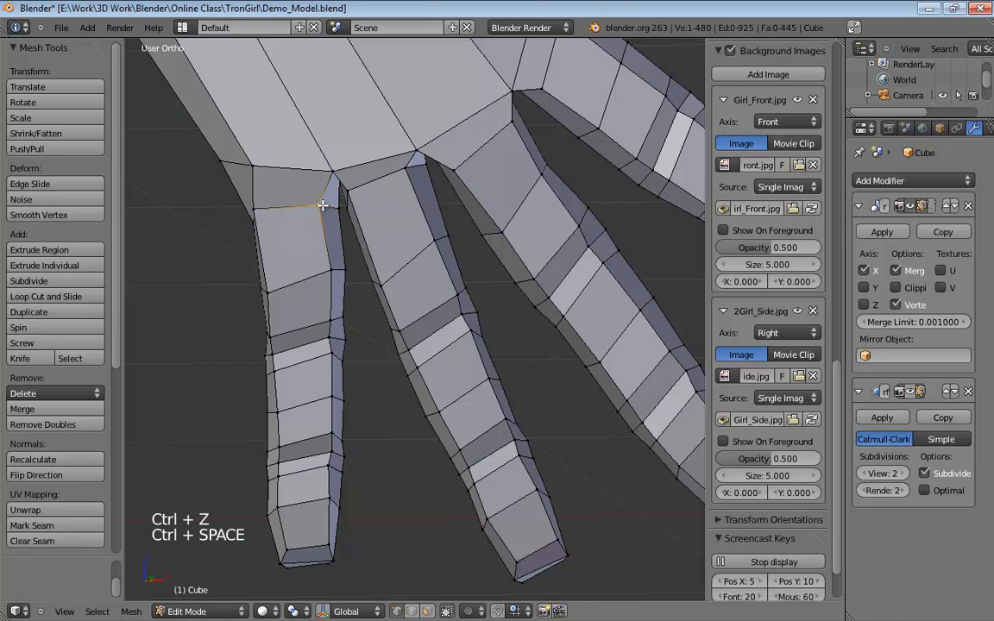
Move the pinky's front outer base vertex about 0.0069 in X and the neighbouring outer-side vertex about -0.0083 in Y.
left_click(328, 191)
left_click_drag(254, 185, 268, 183)
middle_click_drag(268, 183, 403, 184)
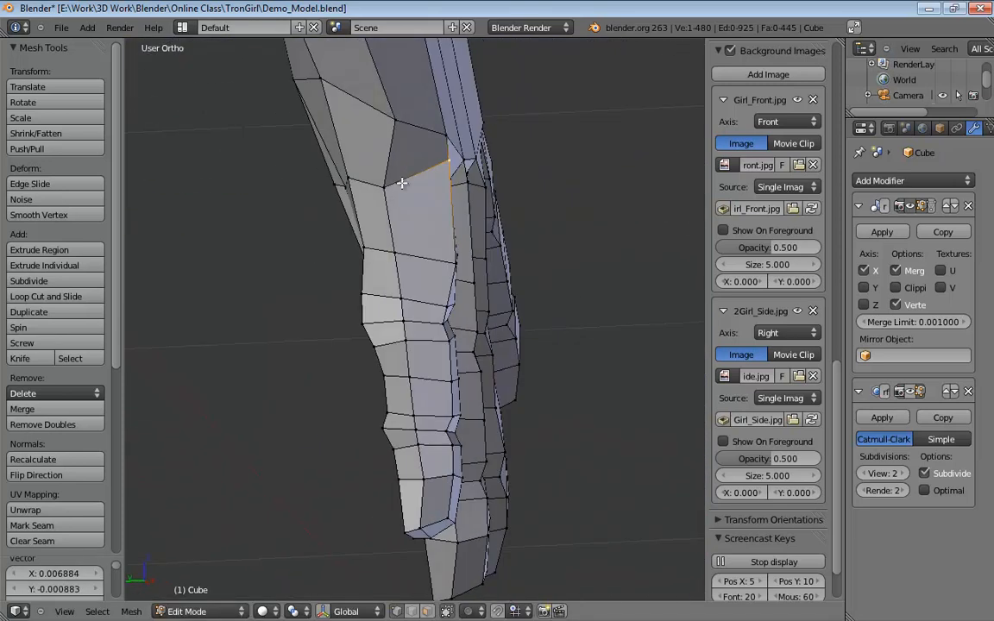
left_click_drag(387, 186, 396, 182)
In perspective view, move the pinky's ring-side base vertex about -0.0055 in Y and adjust the base loop's outer front vertex.
middle_click_drag(405, 155, 328, 240)
key("KP_5")
scroll(350, 328, "down", 1)
left_click_drag(349, 260, 347, 253)
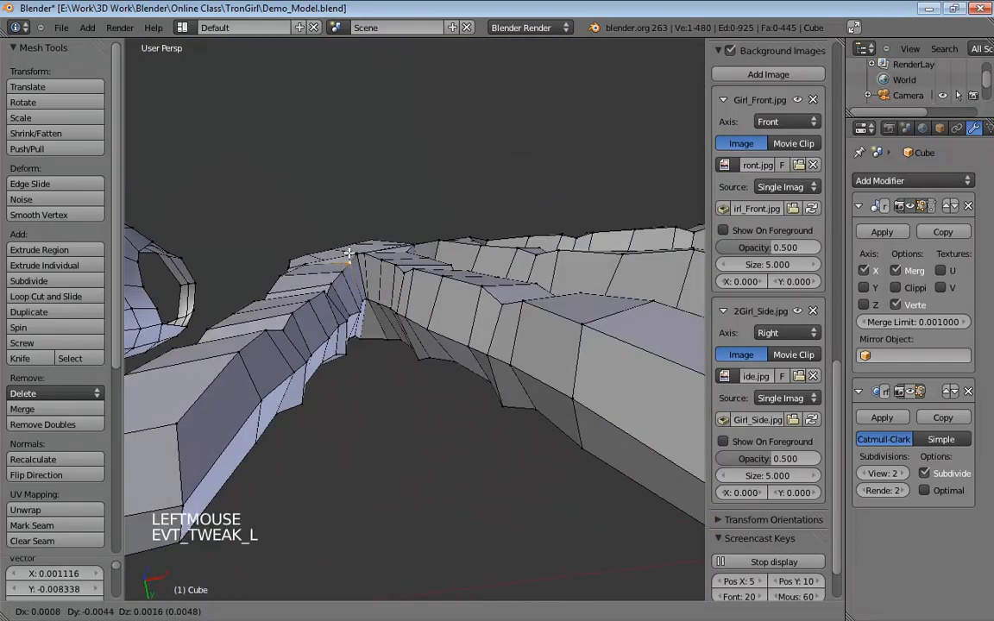
middle_click_drag(348, 252, 313, 254)
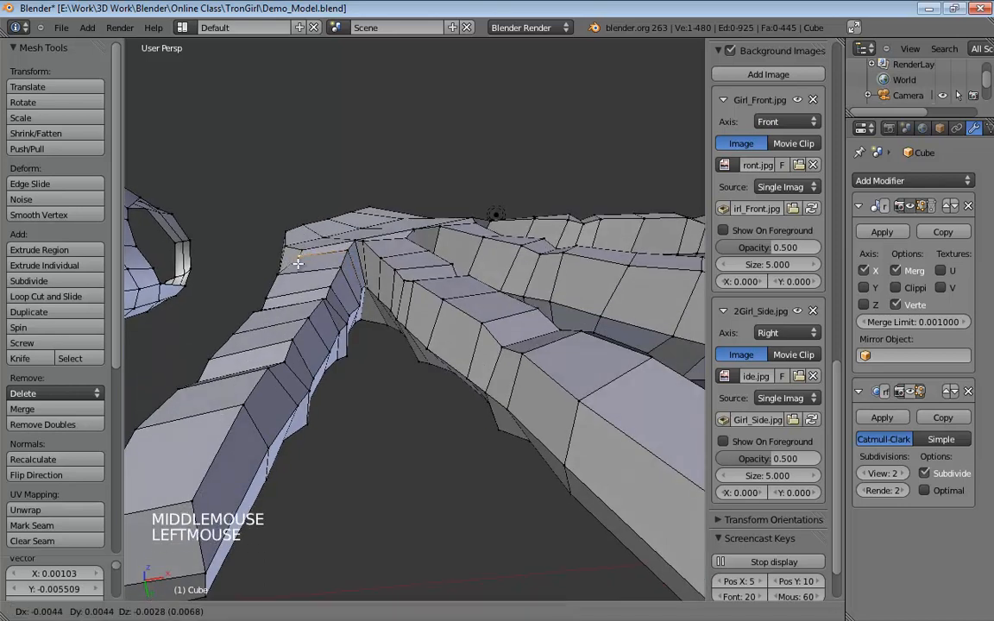
Adjust the vertices at the middle finger's base, including its front corners beside the ring and index fingers.
middle_click_drag(428, 257, 407, 231)
left_click_drag(411, 183, 409, 184)
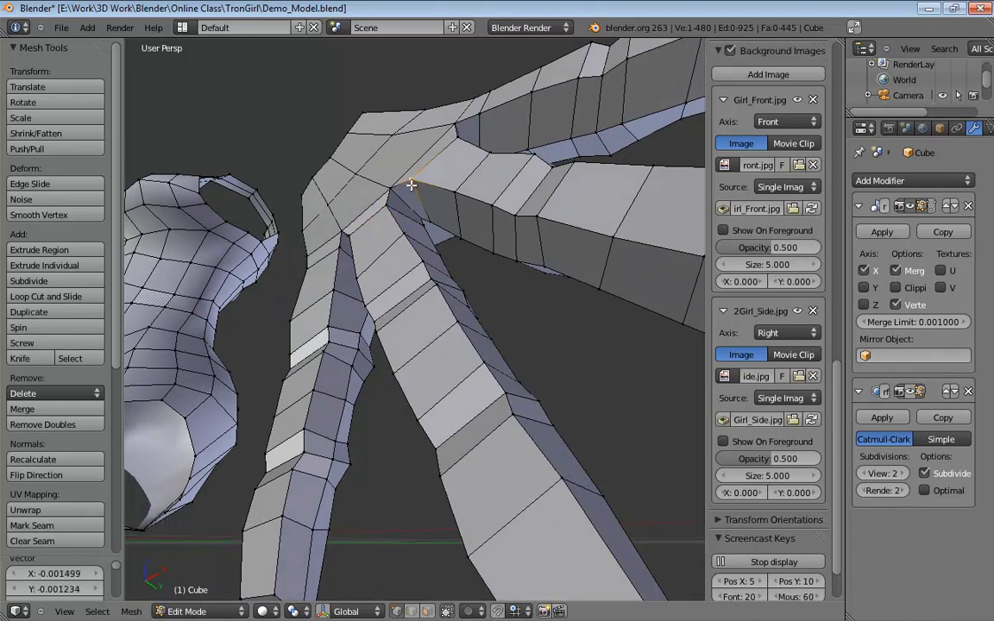
mouse_move(461, 151)
middle_mouse_down()
mouse_move(506, 236)
mouse_move(532, 249)
mouse_move(466, 151)
middle_mouse_up()
left_click_drag(466, 151, 450, 142)
middle_click_drag(451, 142, 452, 217)
scroll(549, 108, "down", 1)
left_click_drag(452, 217, 449, 205)
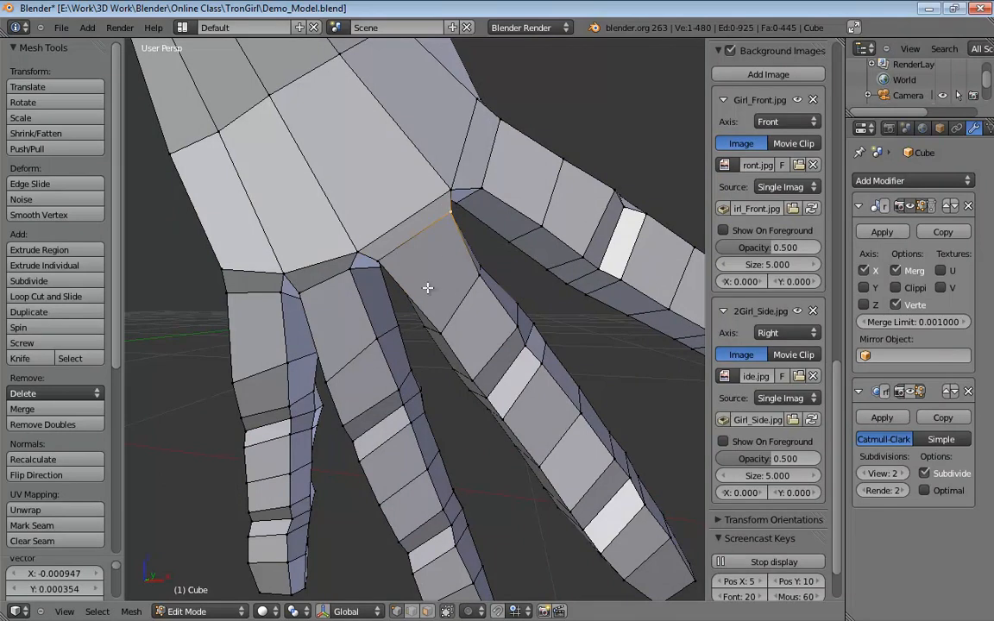
Shift the middle finger's ring-side base corner and raise the palm vertex between the ring and middle fingers, about -0.0017 in X.
middle_click_drag(428, 288, 419, 259)
left_click(394, 249)
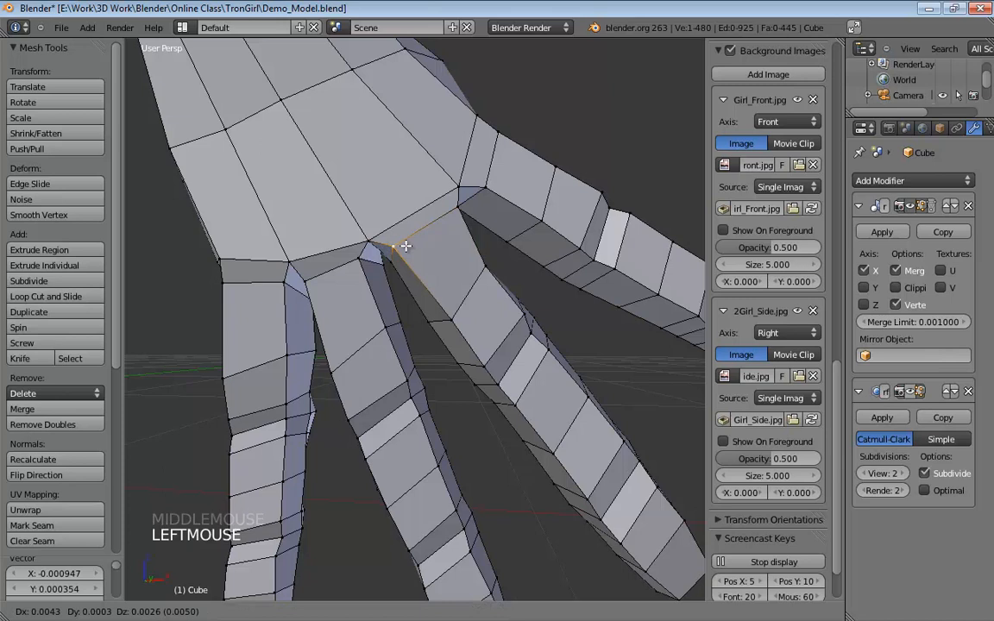
left_click_drag(366, 240, 366, 227)
middle_click_drag(519, 238, 523, 273, "shift")
middle_click_drag(523, 272, 501, 269)
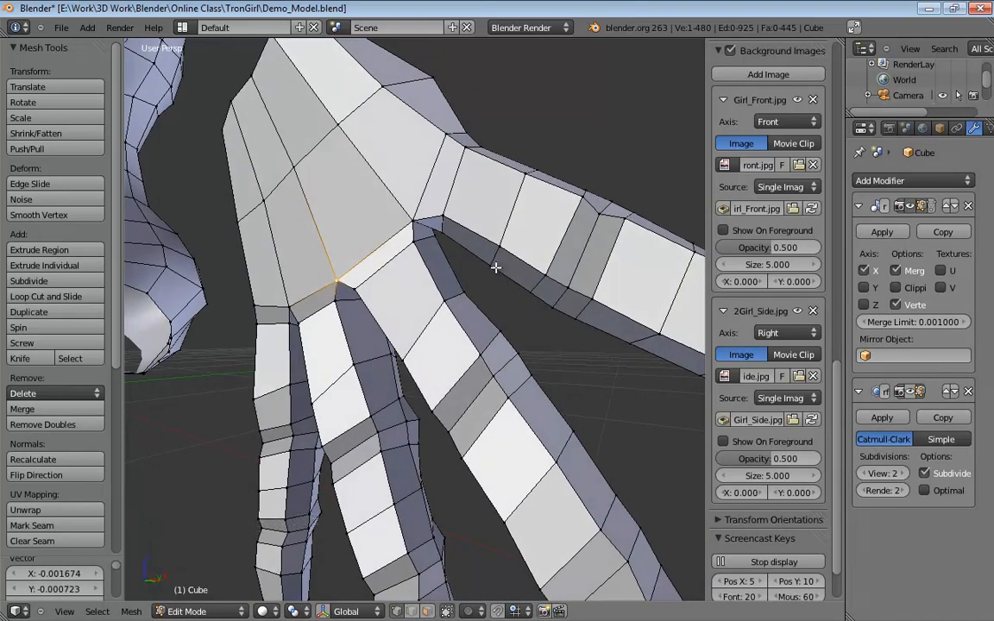
From the back of the hand, reposition vertices above the finger bases, starting with the palm-edge vertex just above the pinky.
middle_click_drag(501, 368, 431, 268, "shift")
scroll(529, 339, "down", 3)
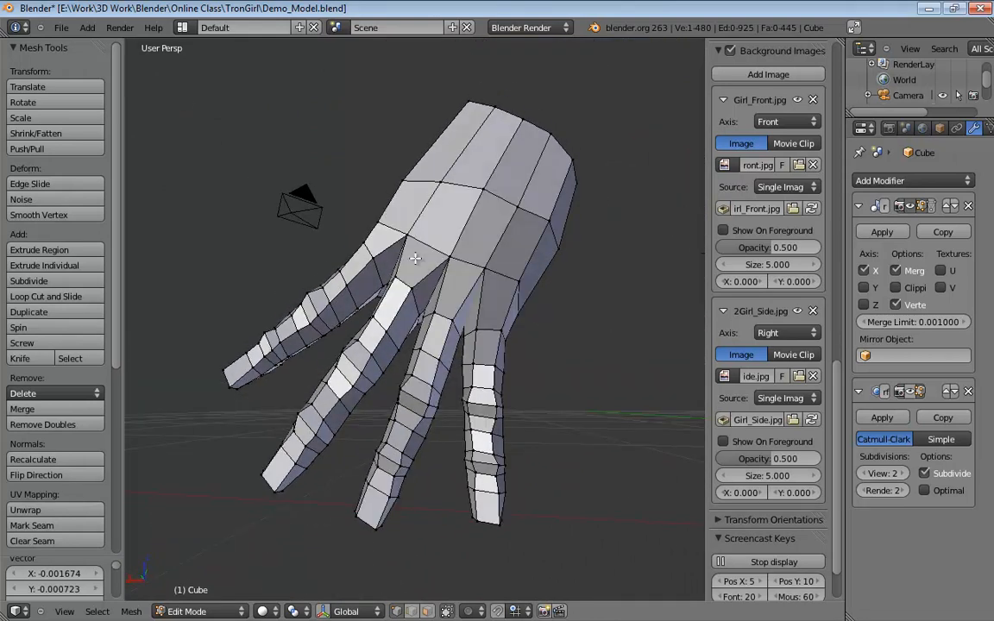
middle_click_drag(415, 258, 342, 260)
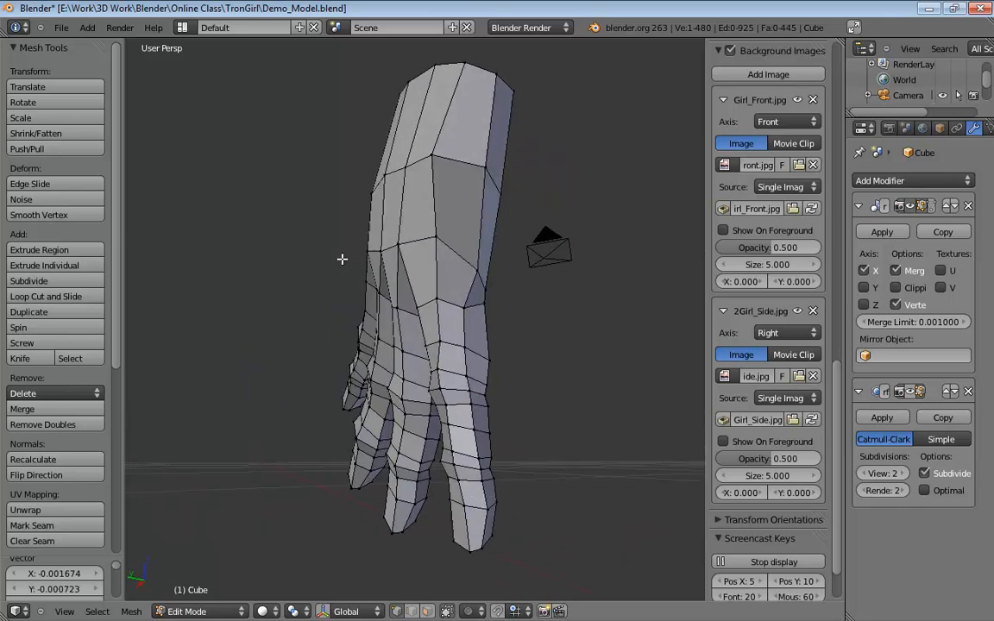
left_click_drag(474, 264, 476, 249)
middle_click_drag(477, 249, 467, 276)
left_click(352, 294)
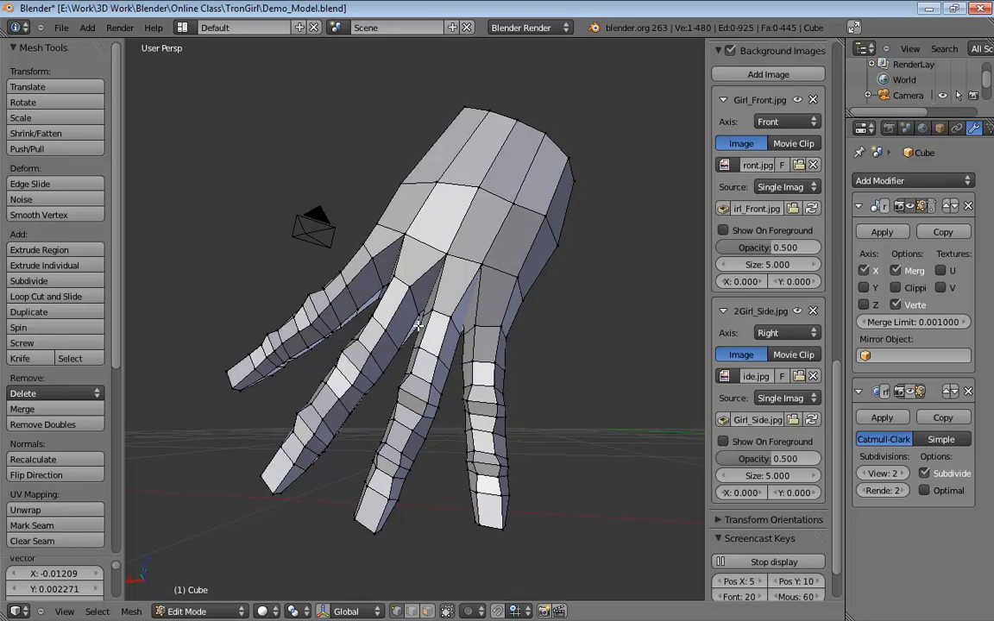
middle_click_drag(251, 252, 282, 263)
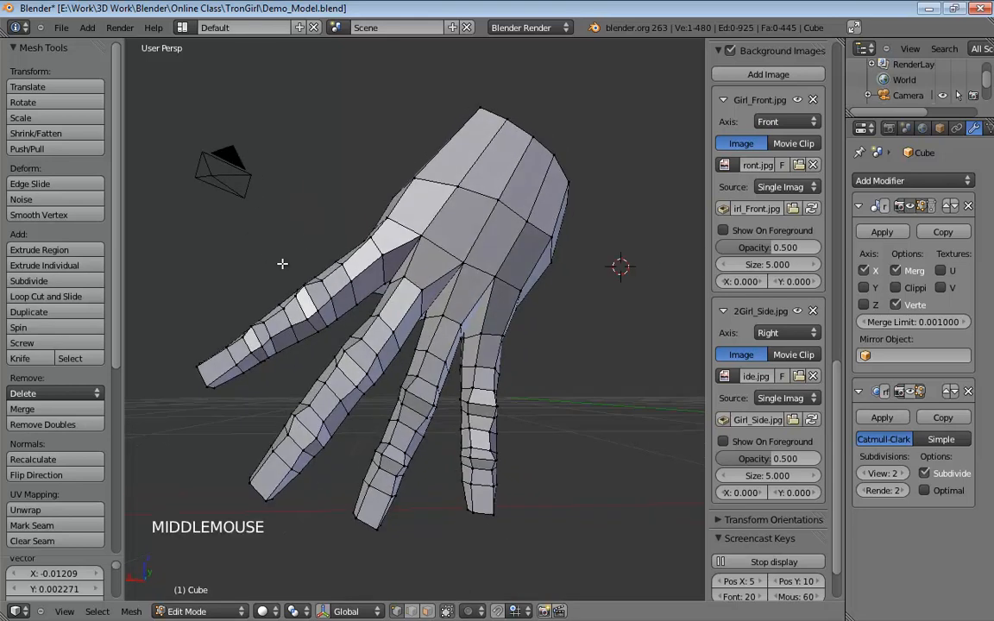